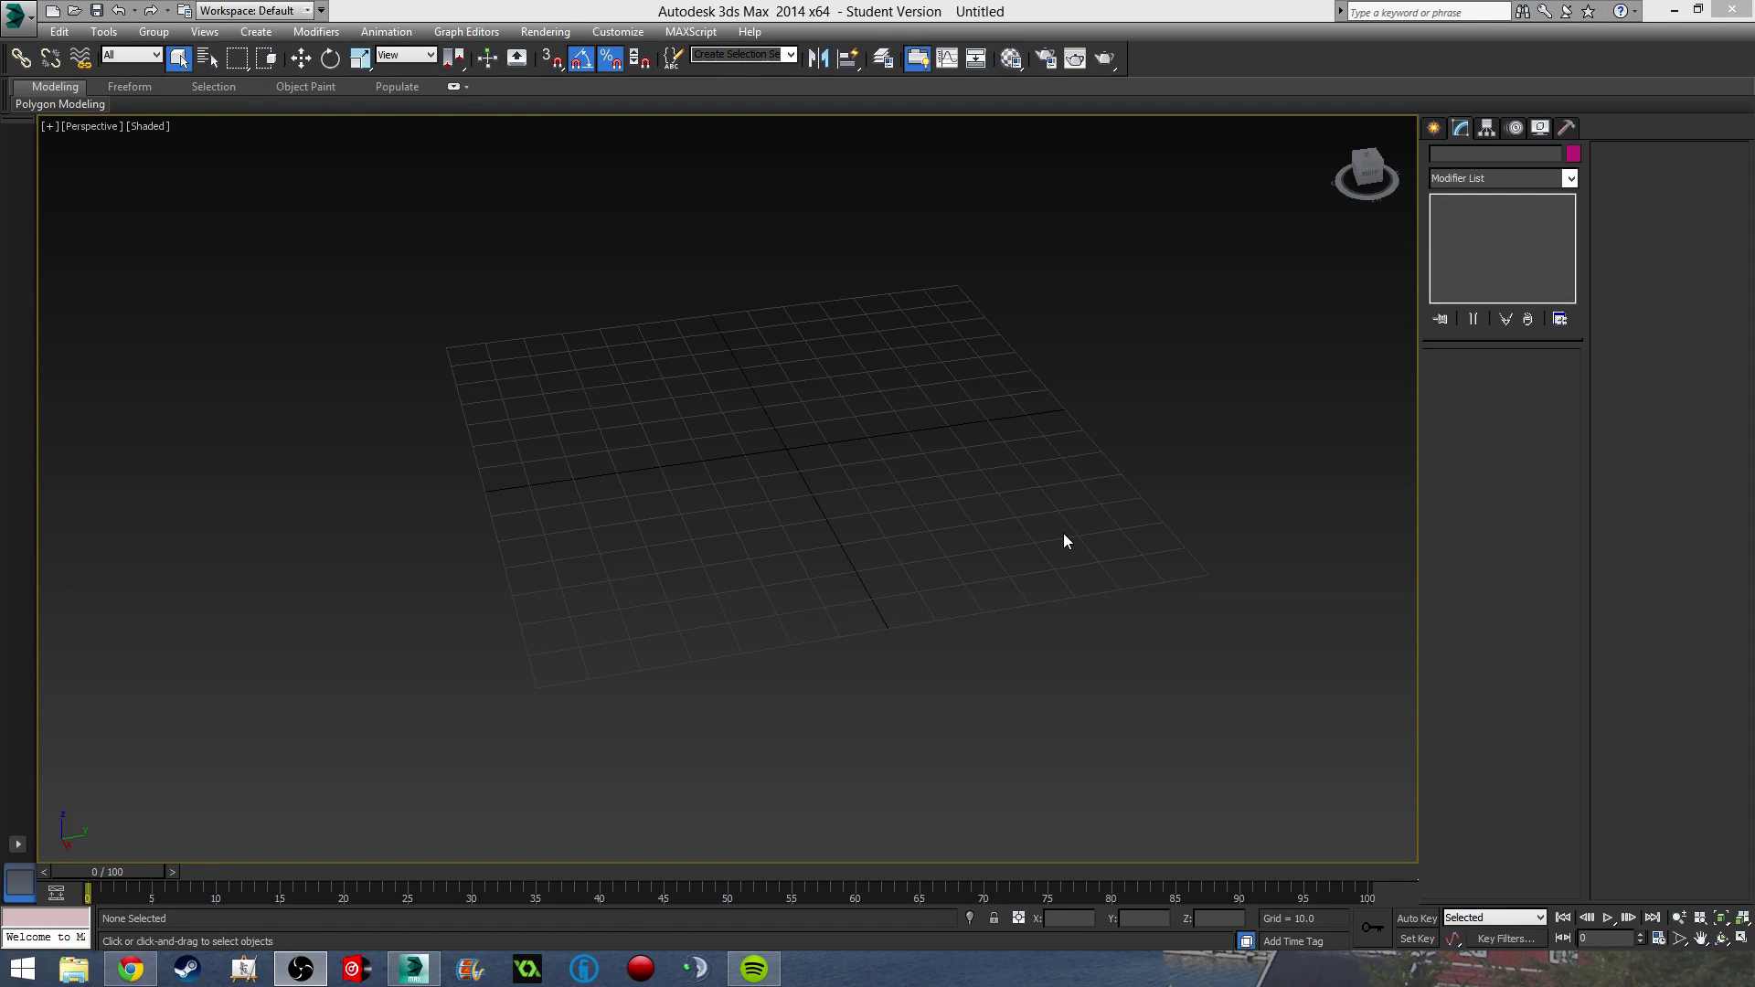
scroll(798, 408, up, 4)
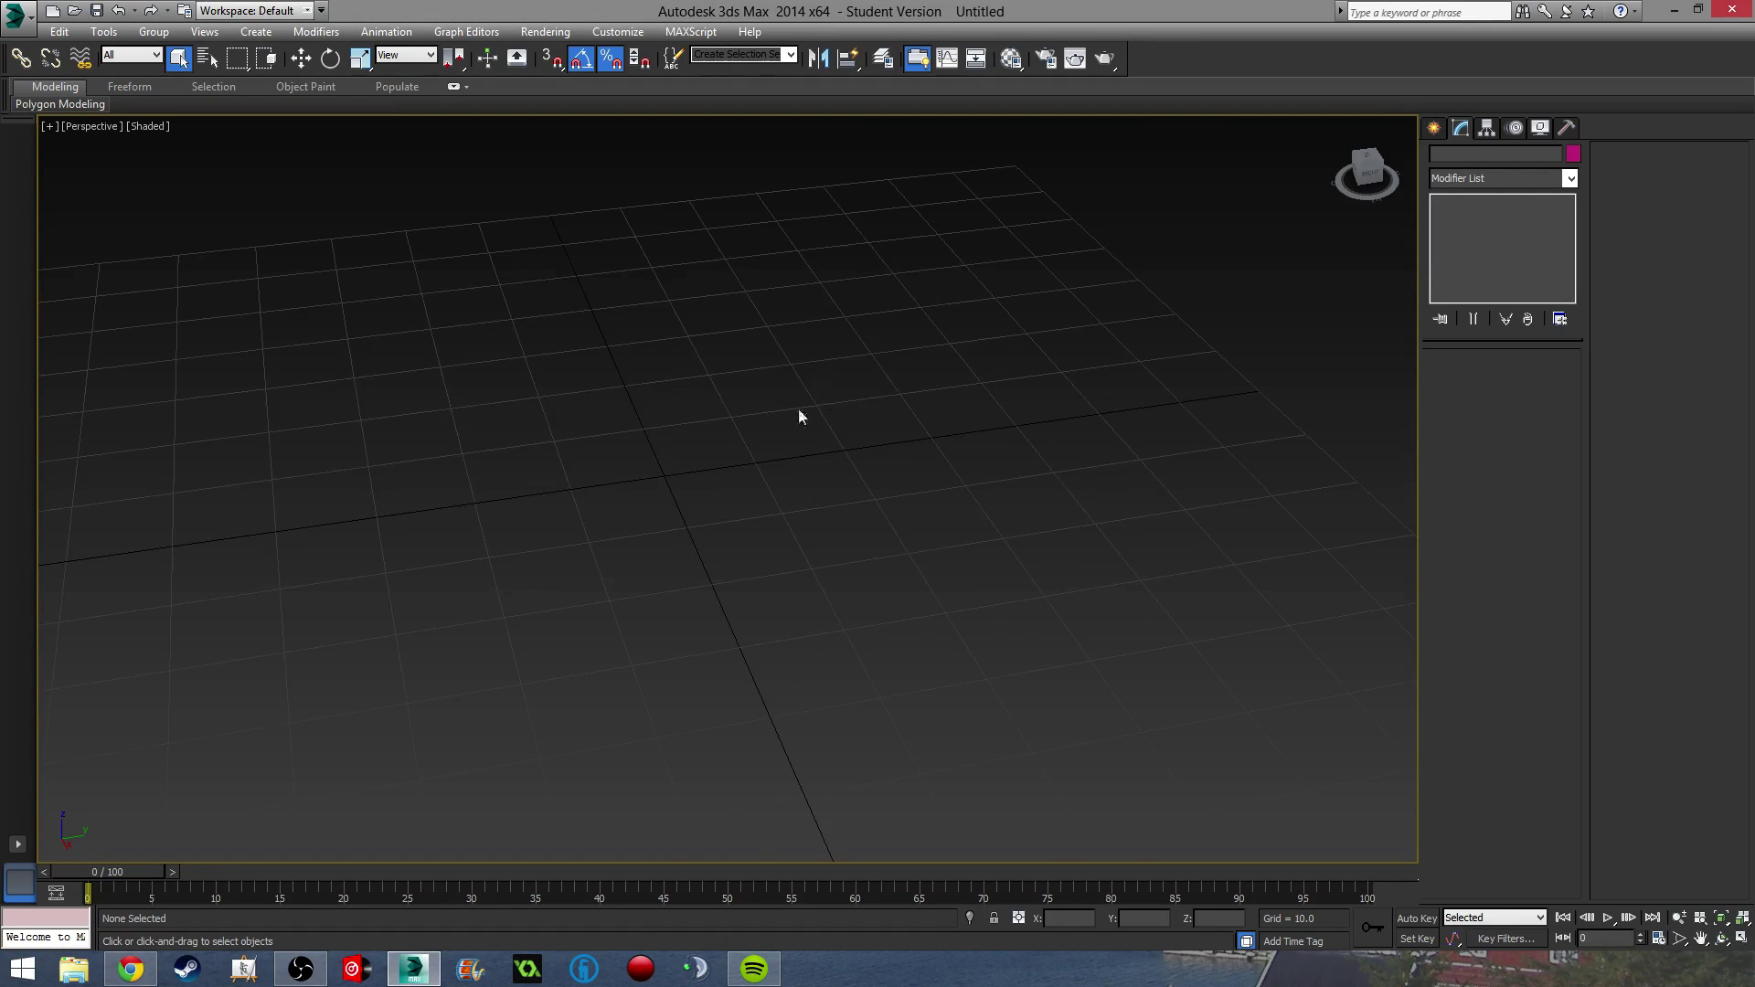
scroll(798, 417, down, 4)
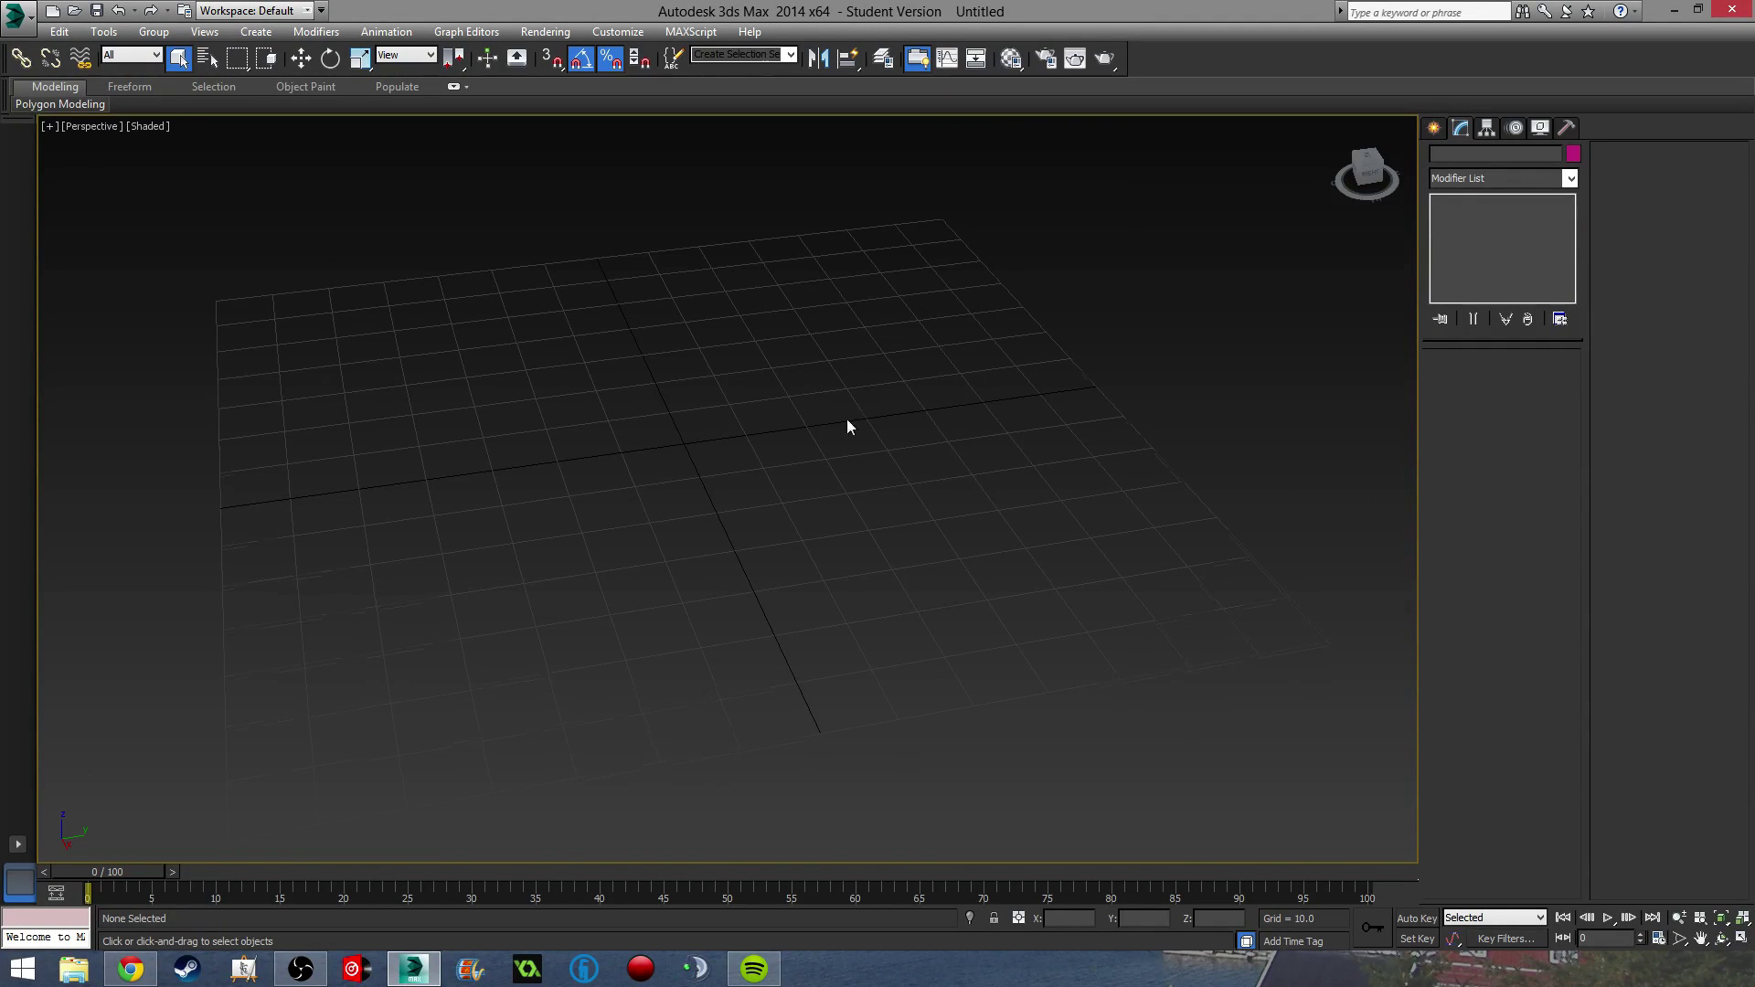
middle_drag(847, 426, 868, 444)
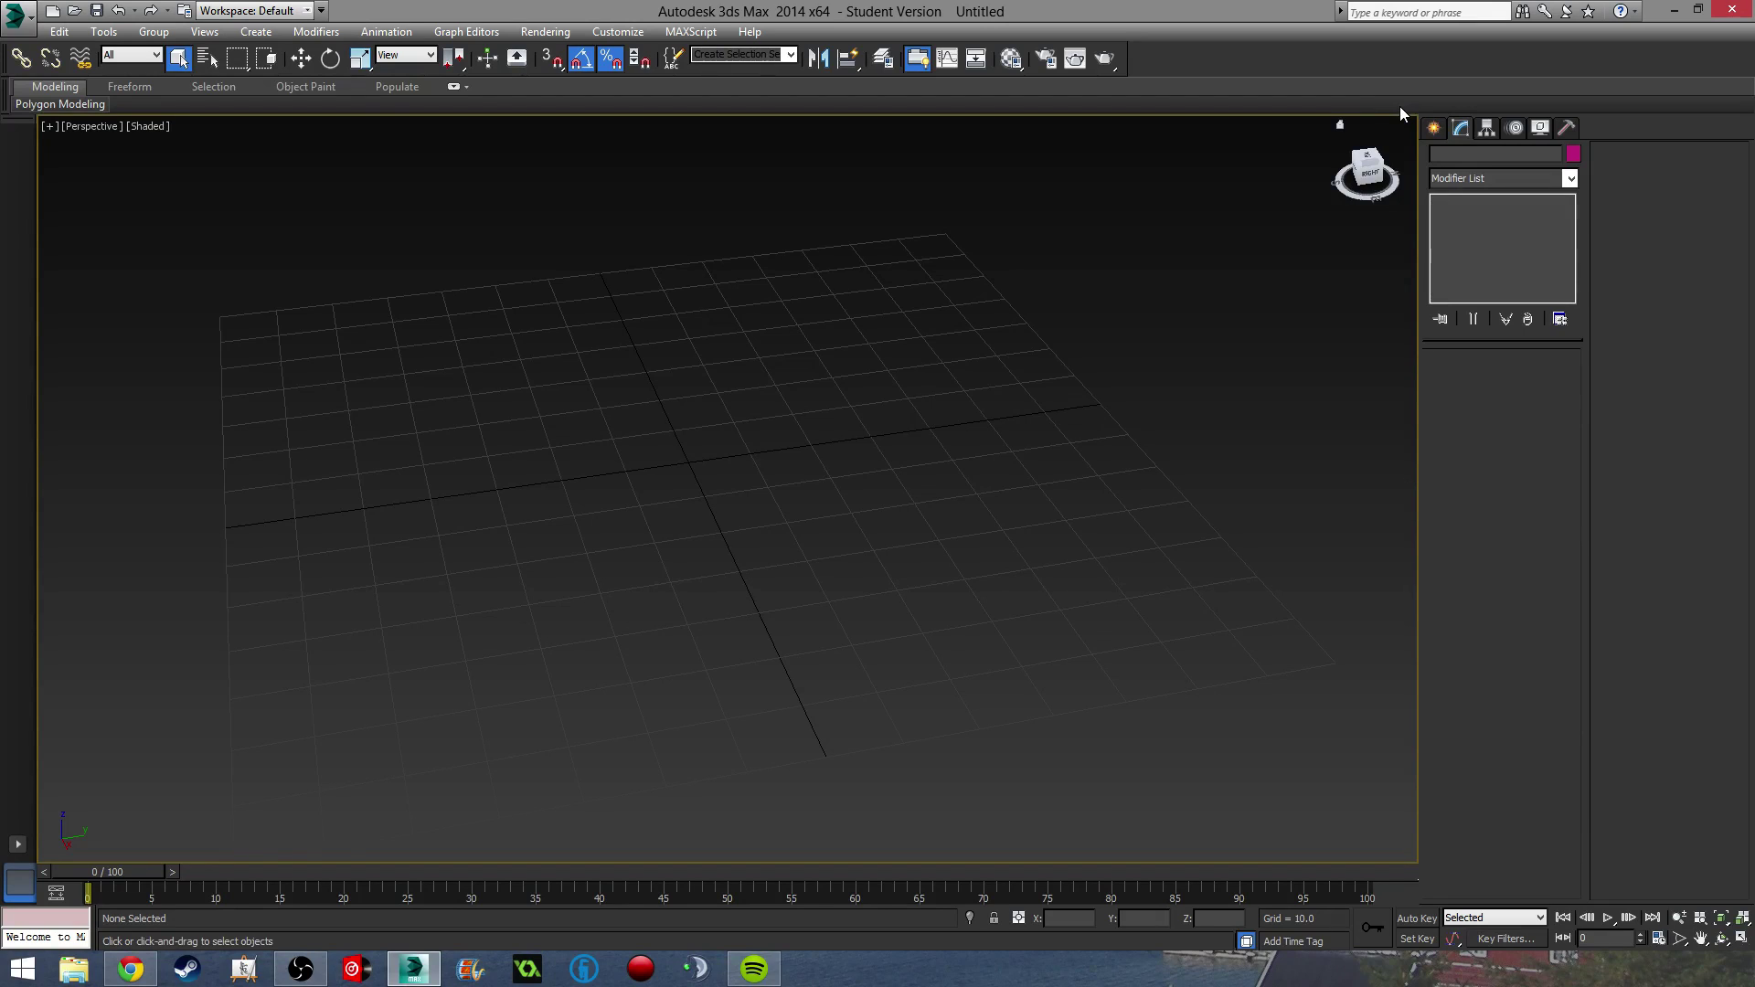
Create a standard cylinder centred on the grid origin, about 11.5 in radius and 21.9 high.
click(1435, 131)
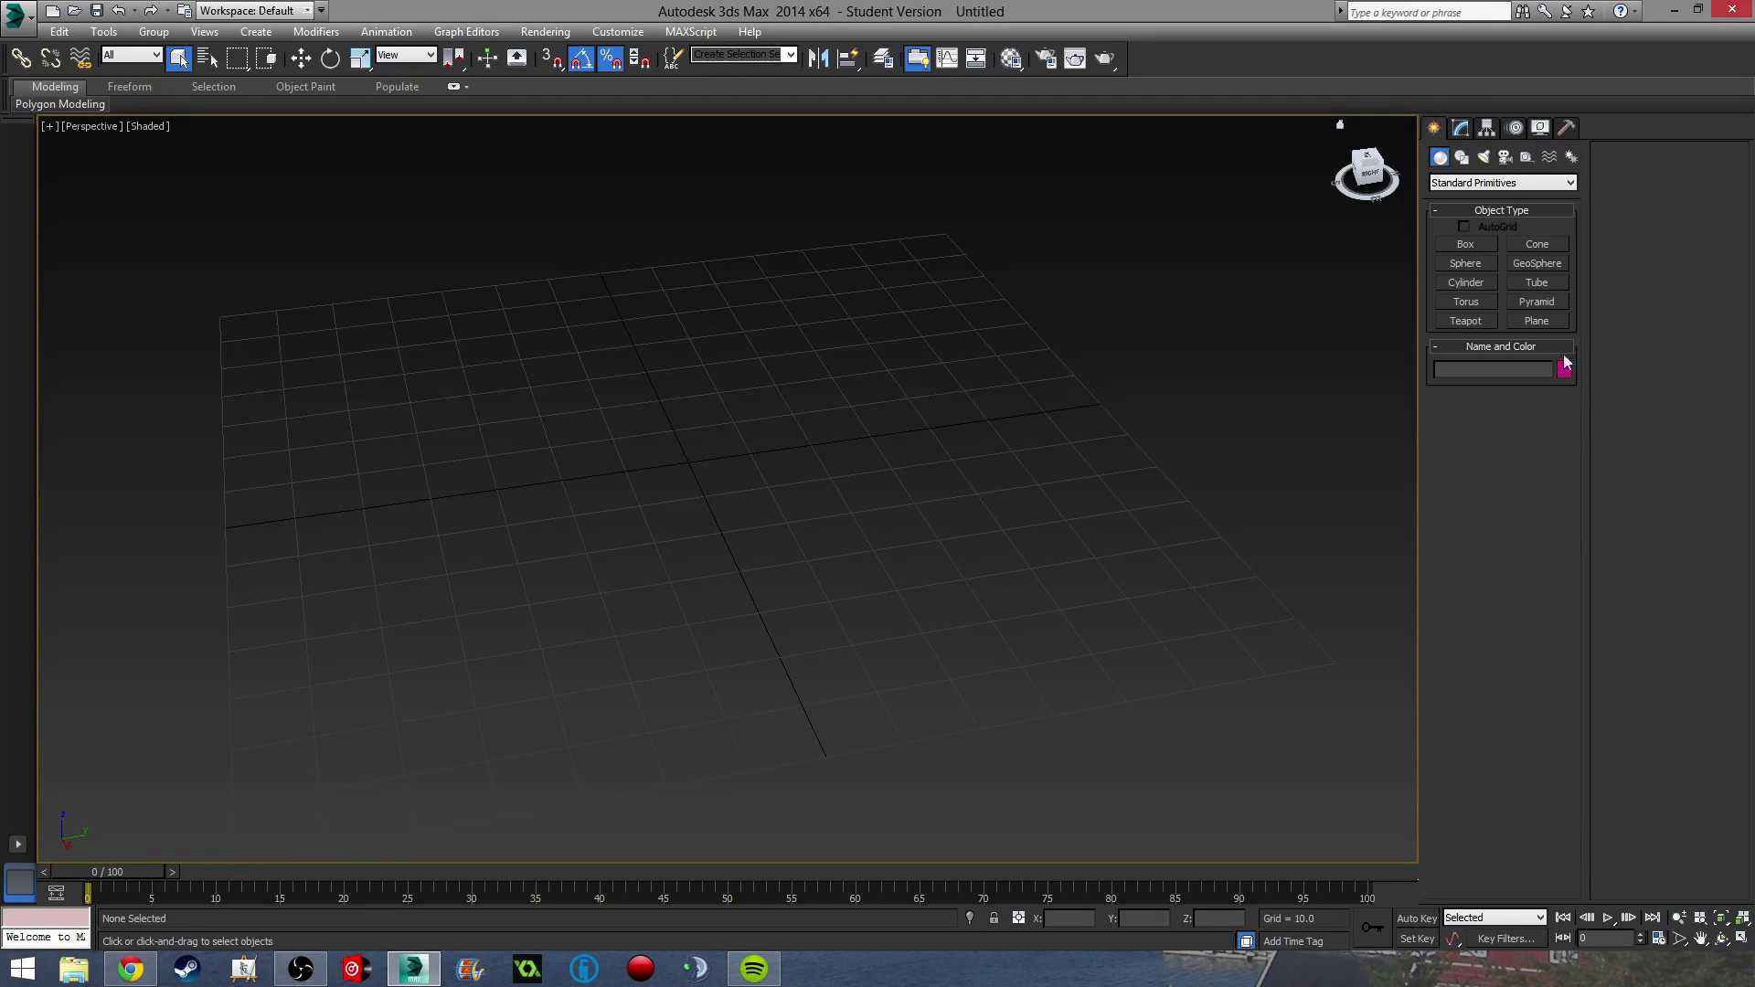
click(1466, 282)
middle_drag(979, 362, 1007, 431)
key(t)
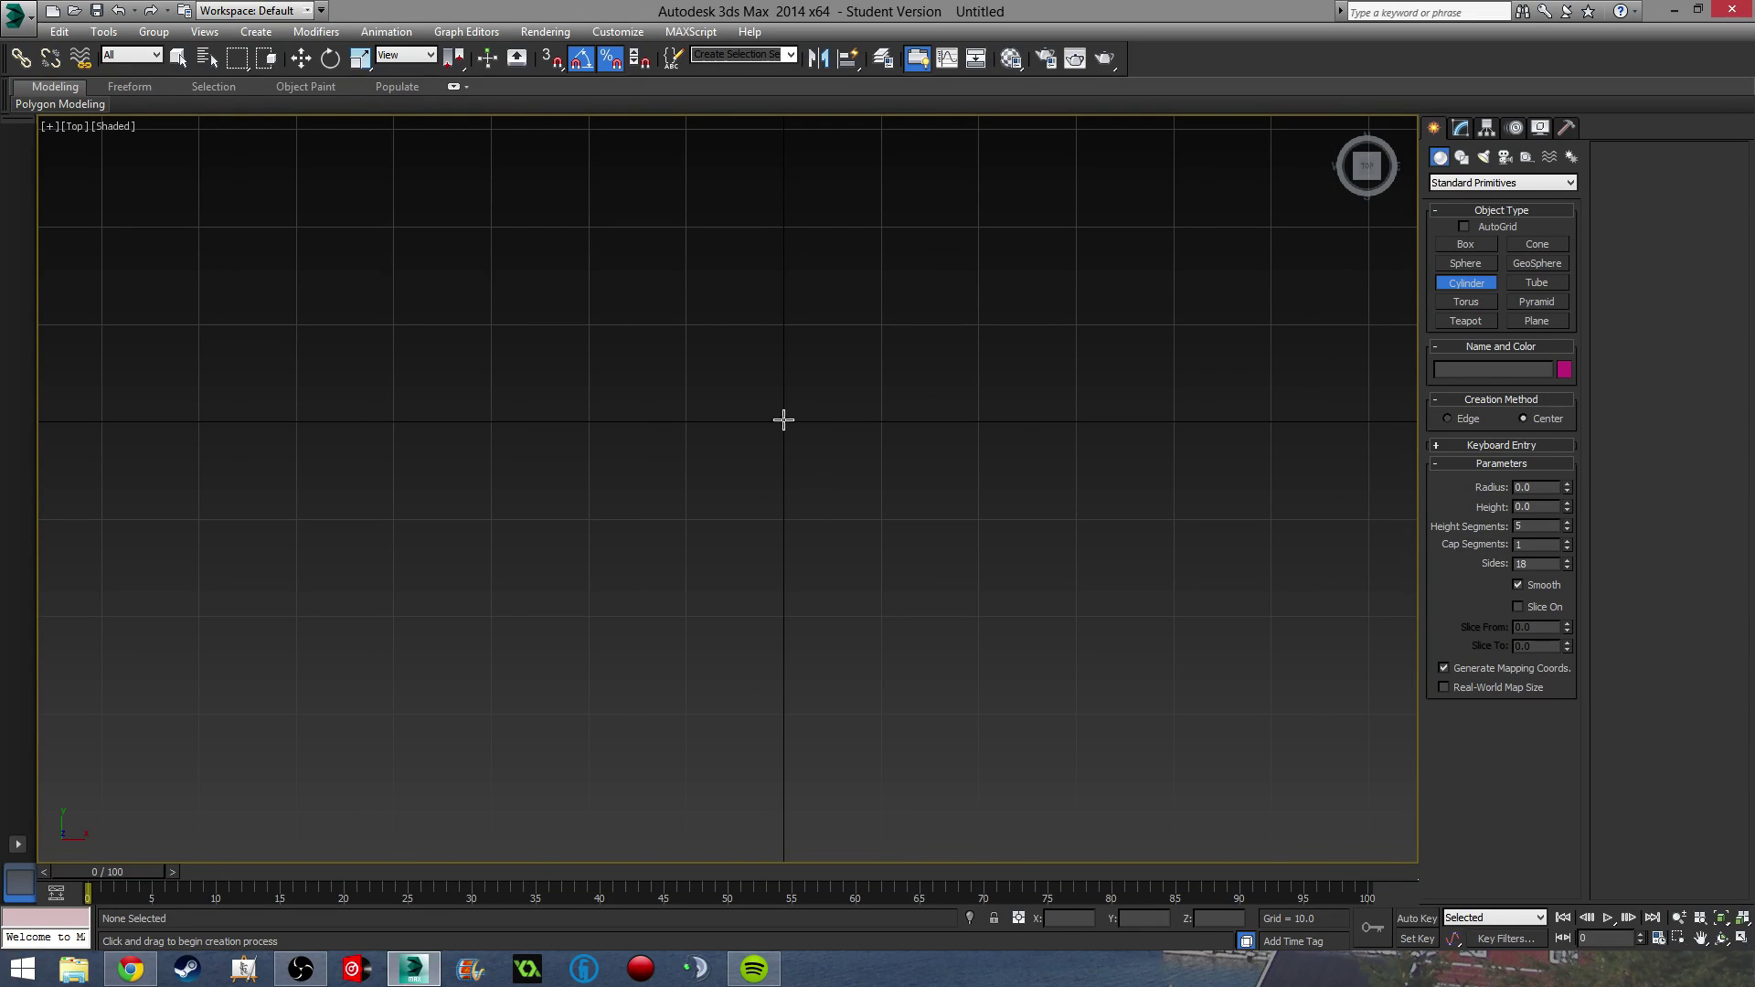
drag(784, 421, 828, 524)
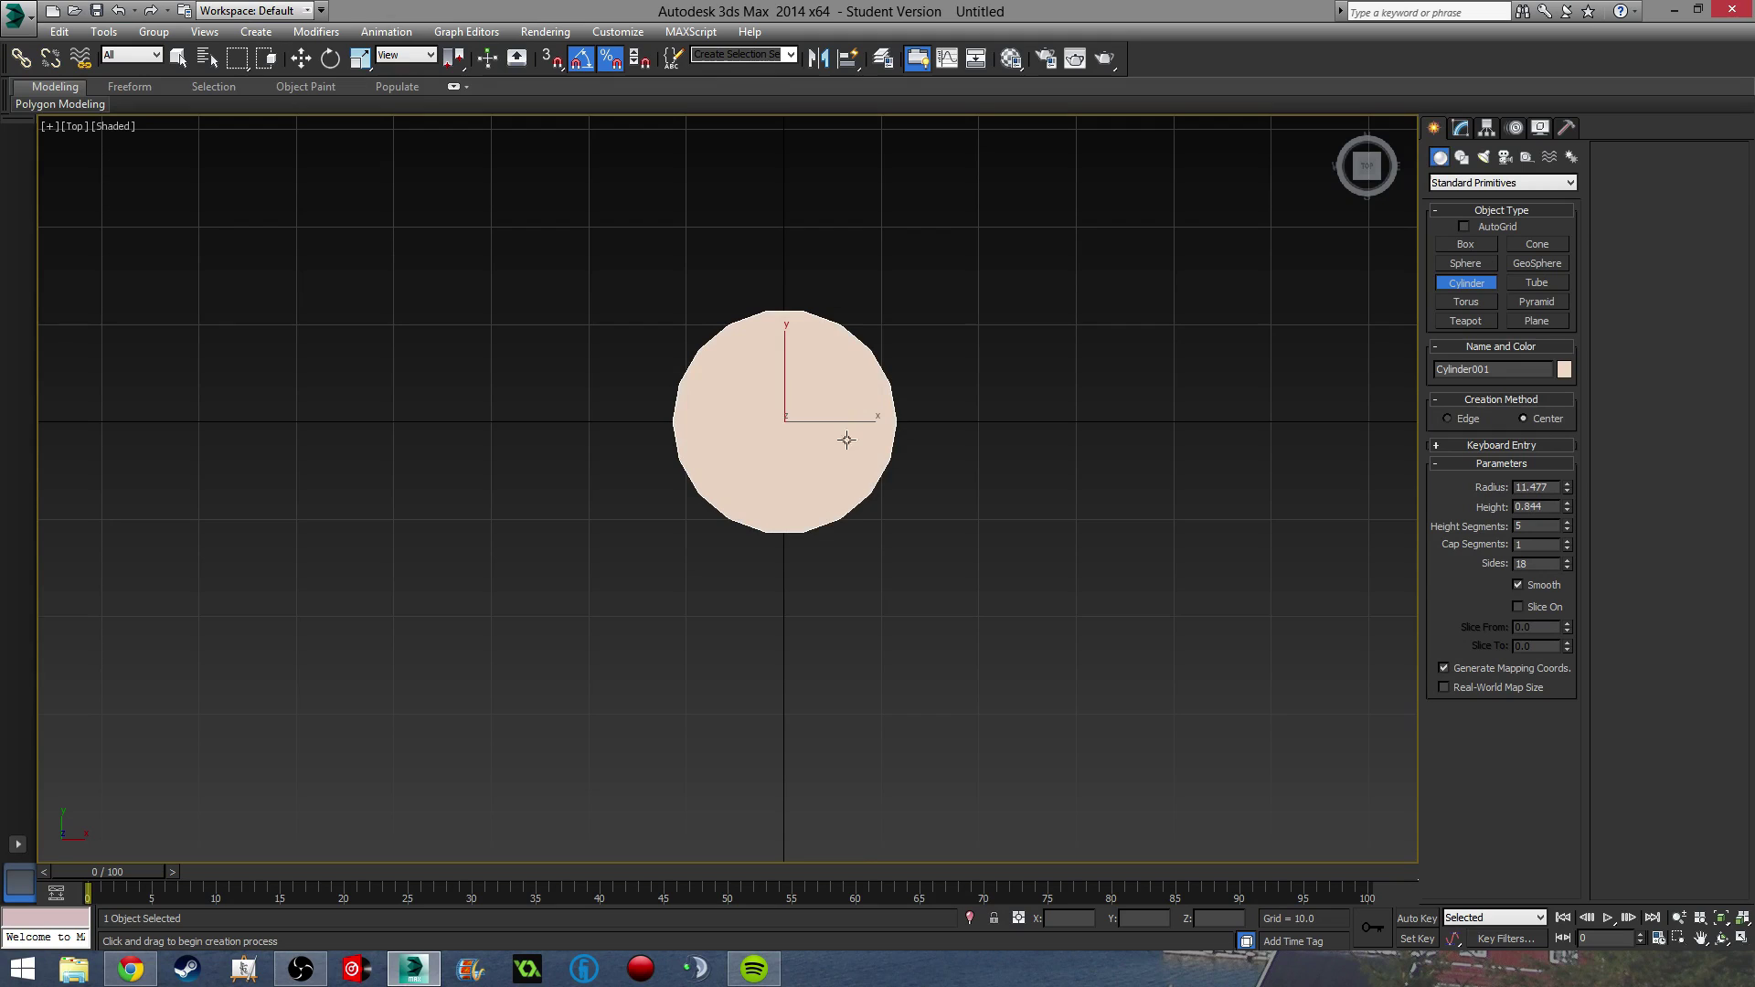
click(850, 312)
middle_drag(890, 500, 901, 283)
key(p)
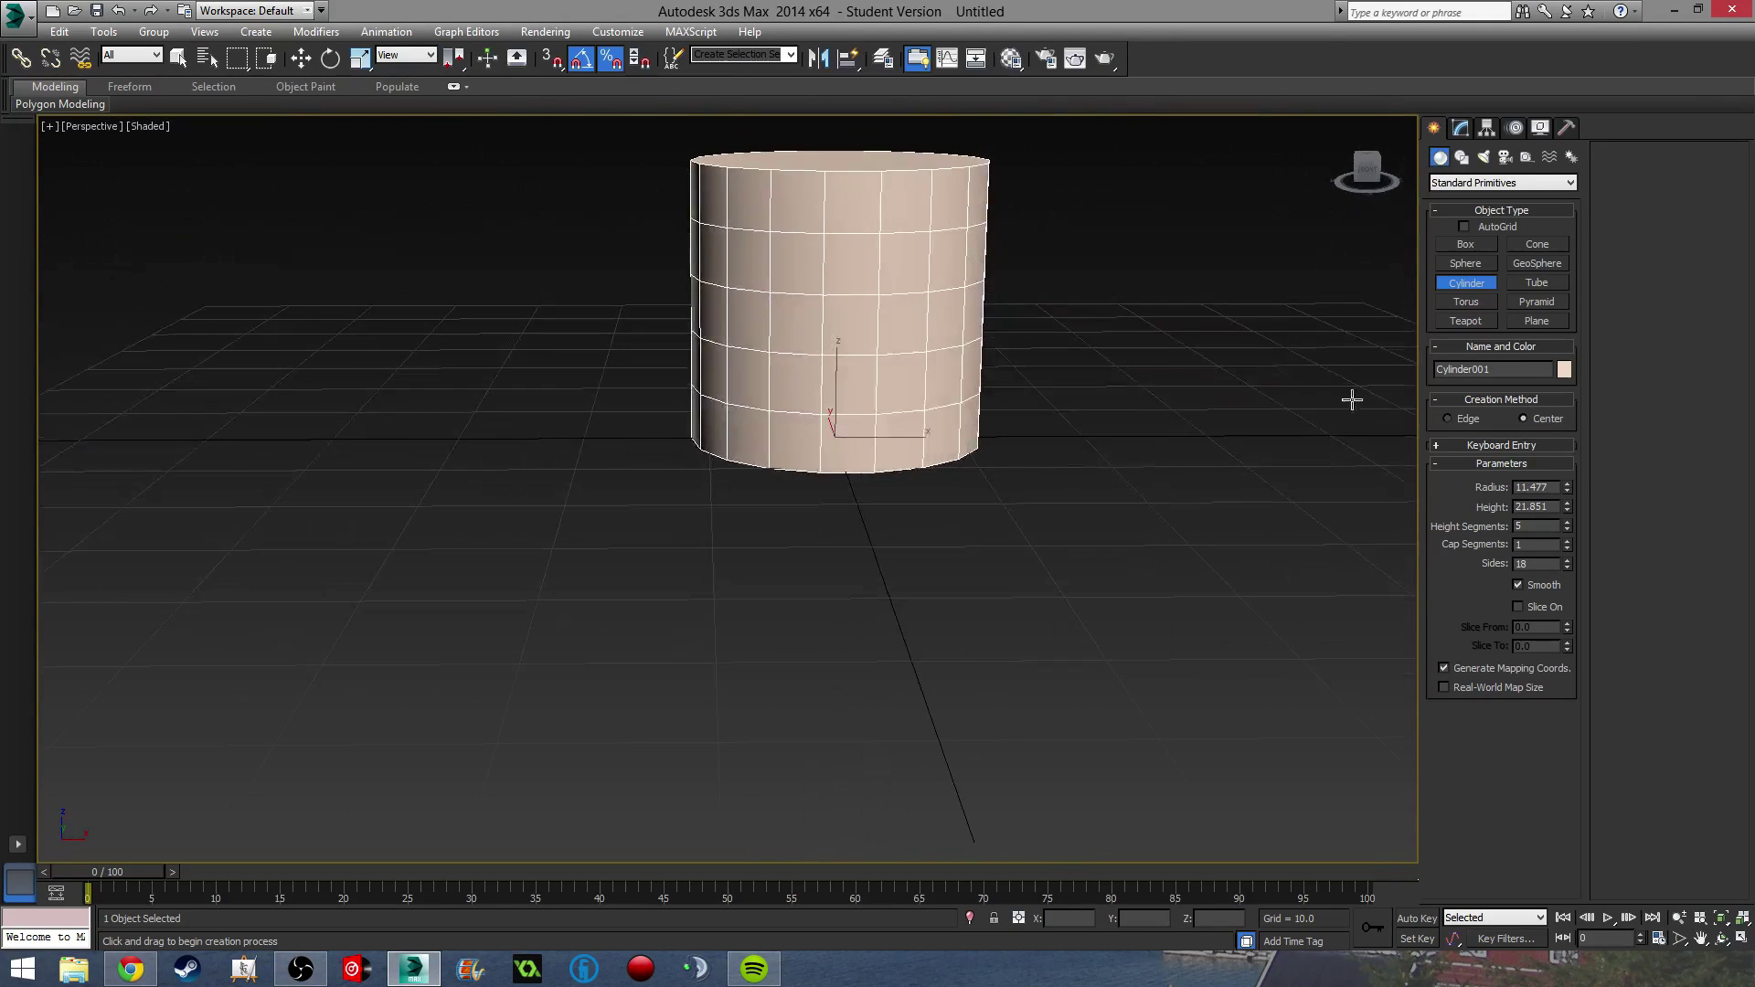
Reduce the cylinder to 1 height segment and 12 sides.
right_click(1566, 525)
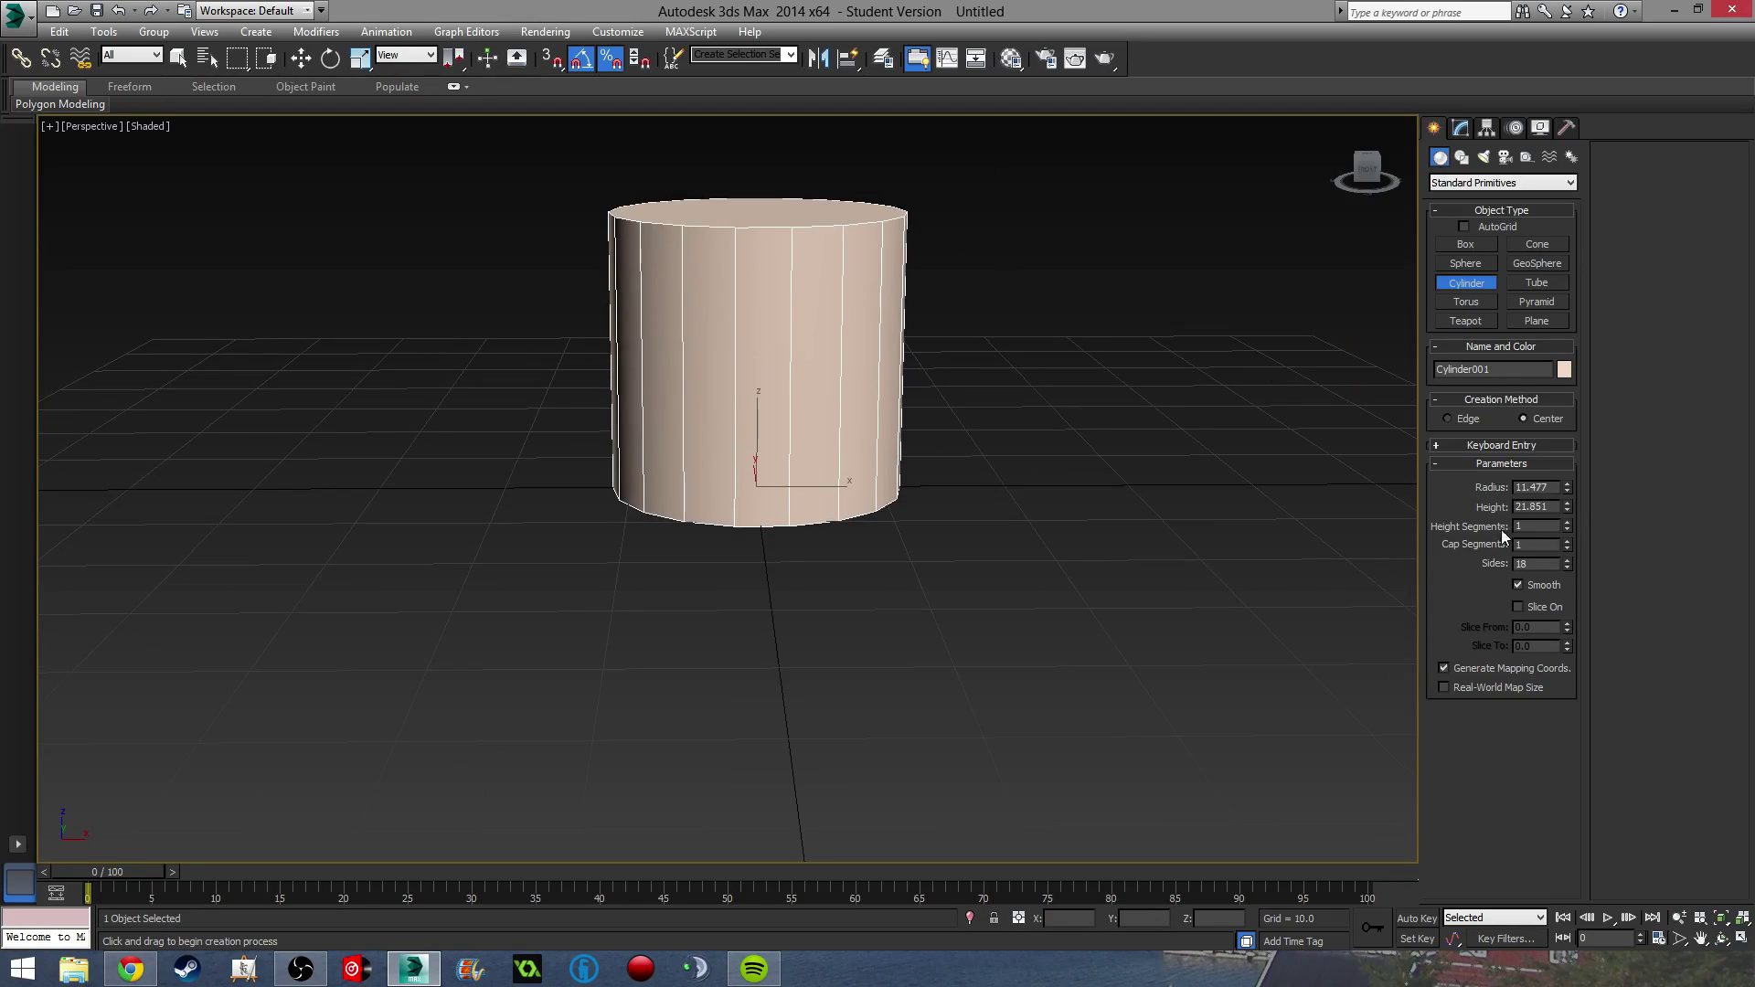
click(1571, 568)
click(1570, 567)
click(1570, 567)
click(1570, 568)
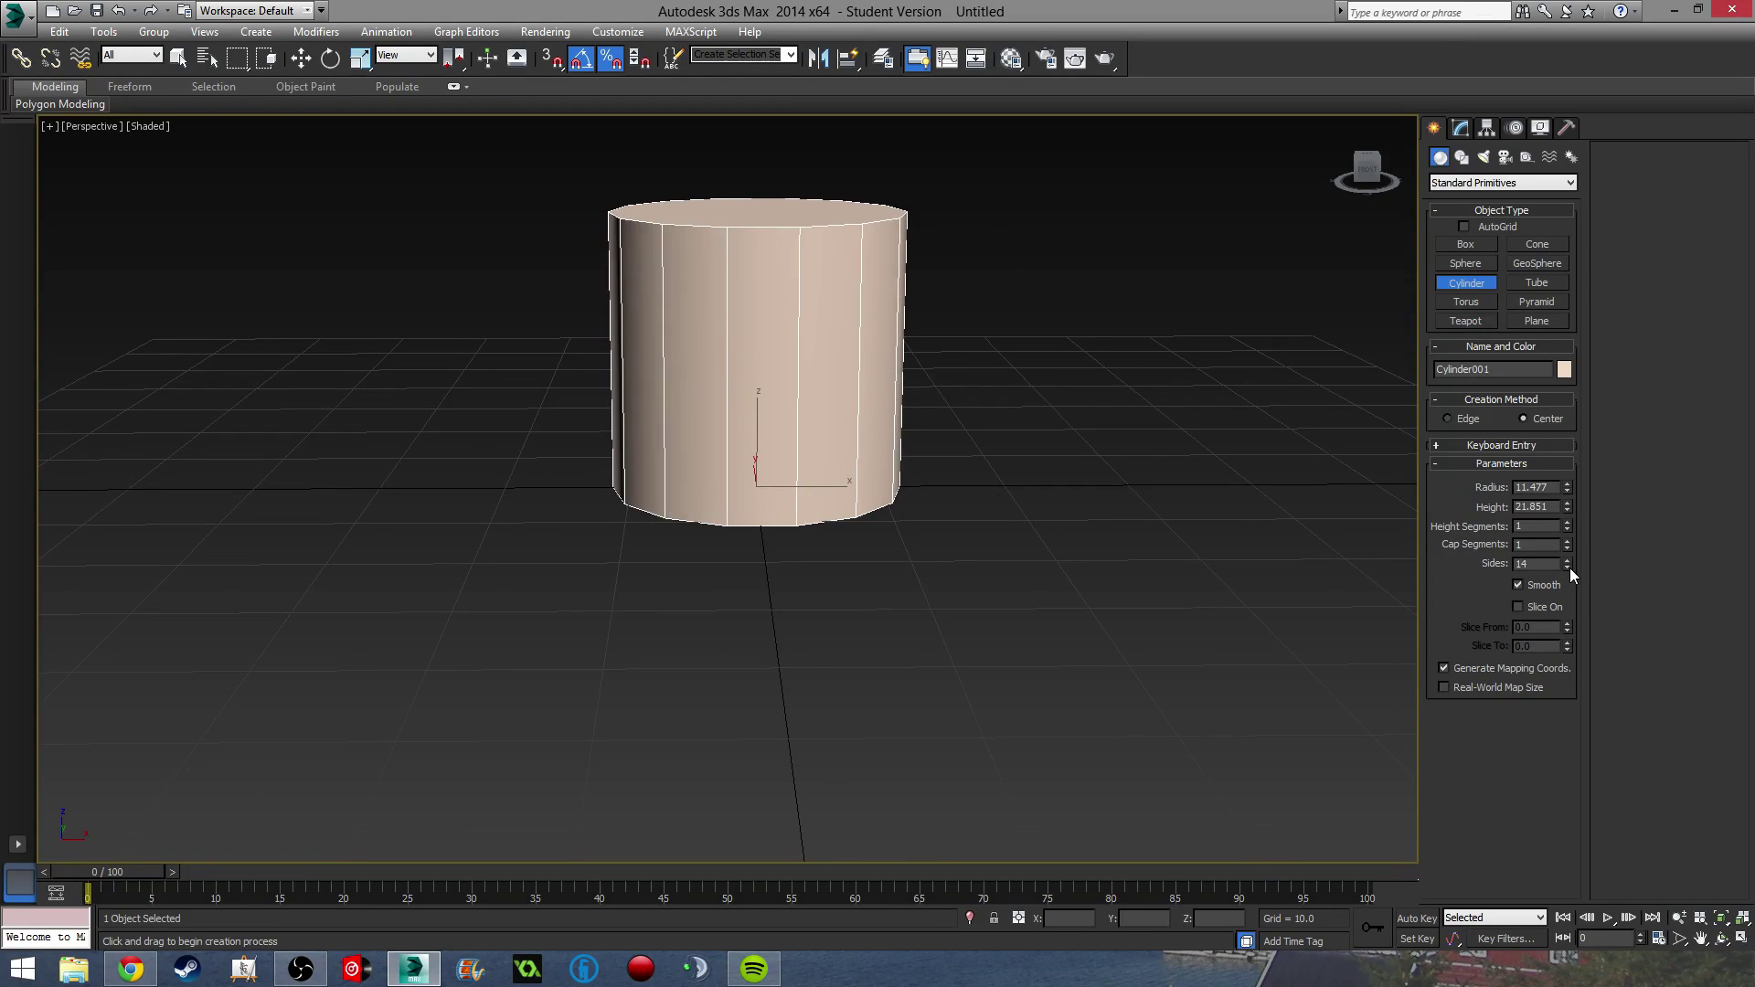
click(1570, 568)
click(1570, 567)
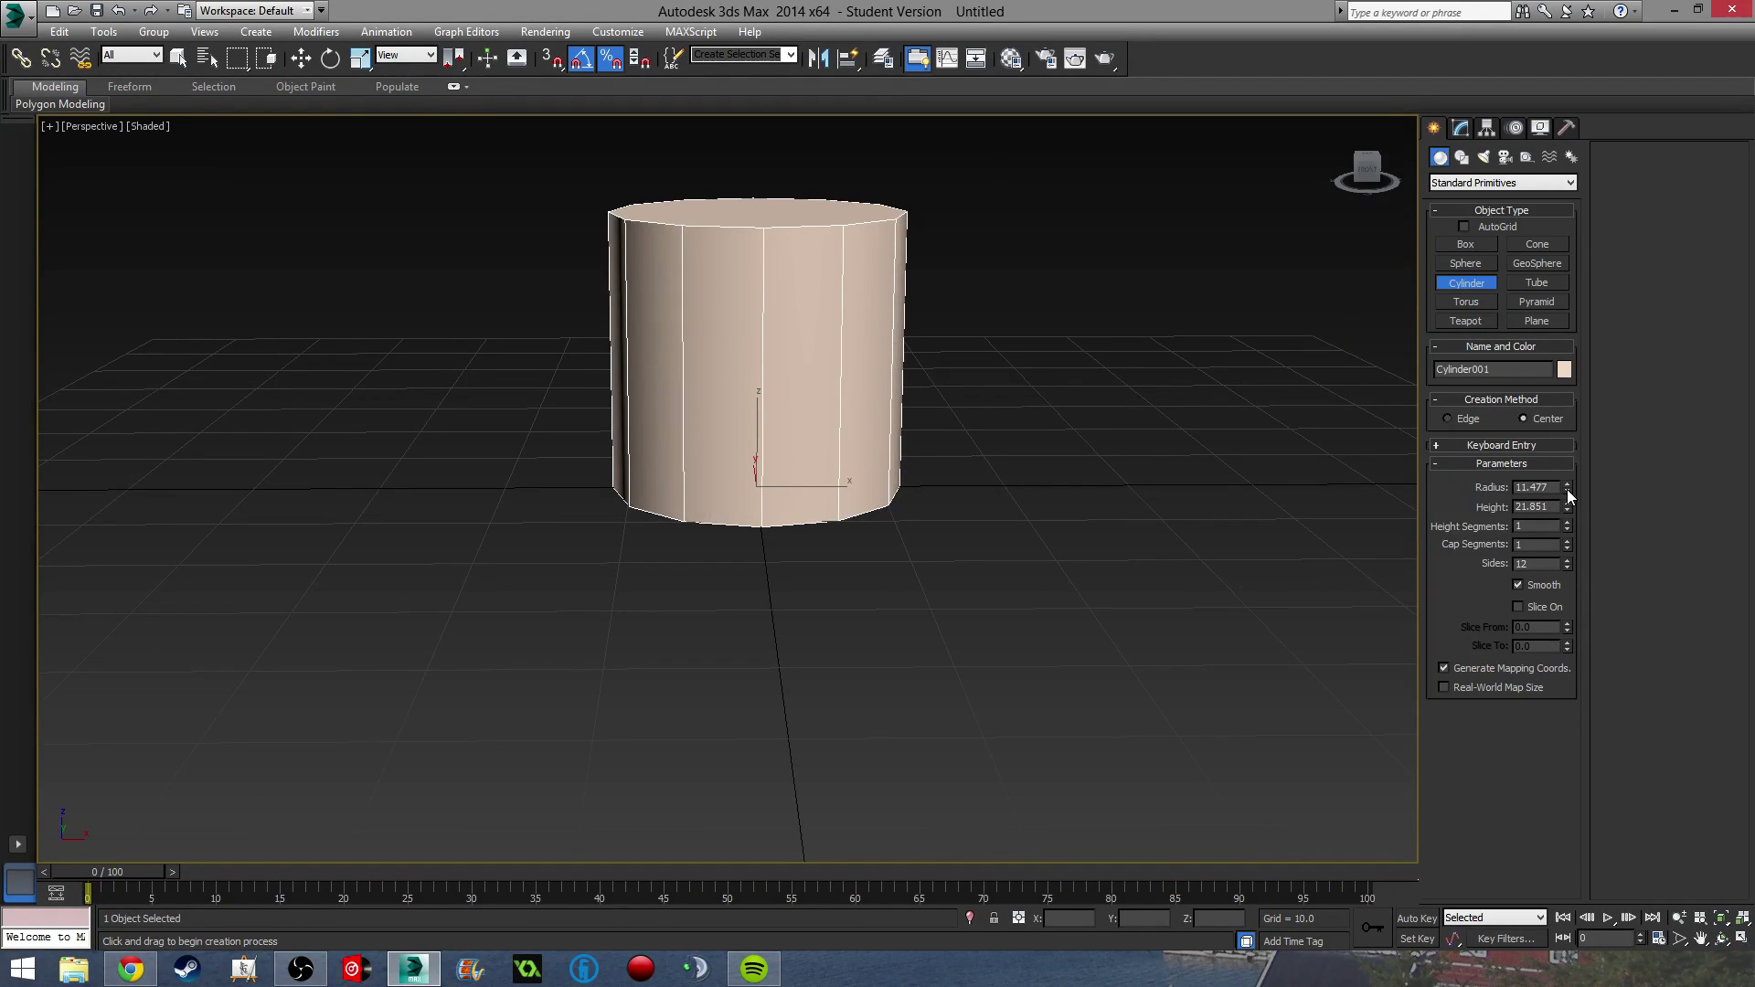
Set the cylinder's radius to 12 and its height to 2.5.
drag(1566, 490, 1508, 487)
text(12)
key(Return)
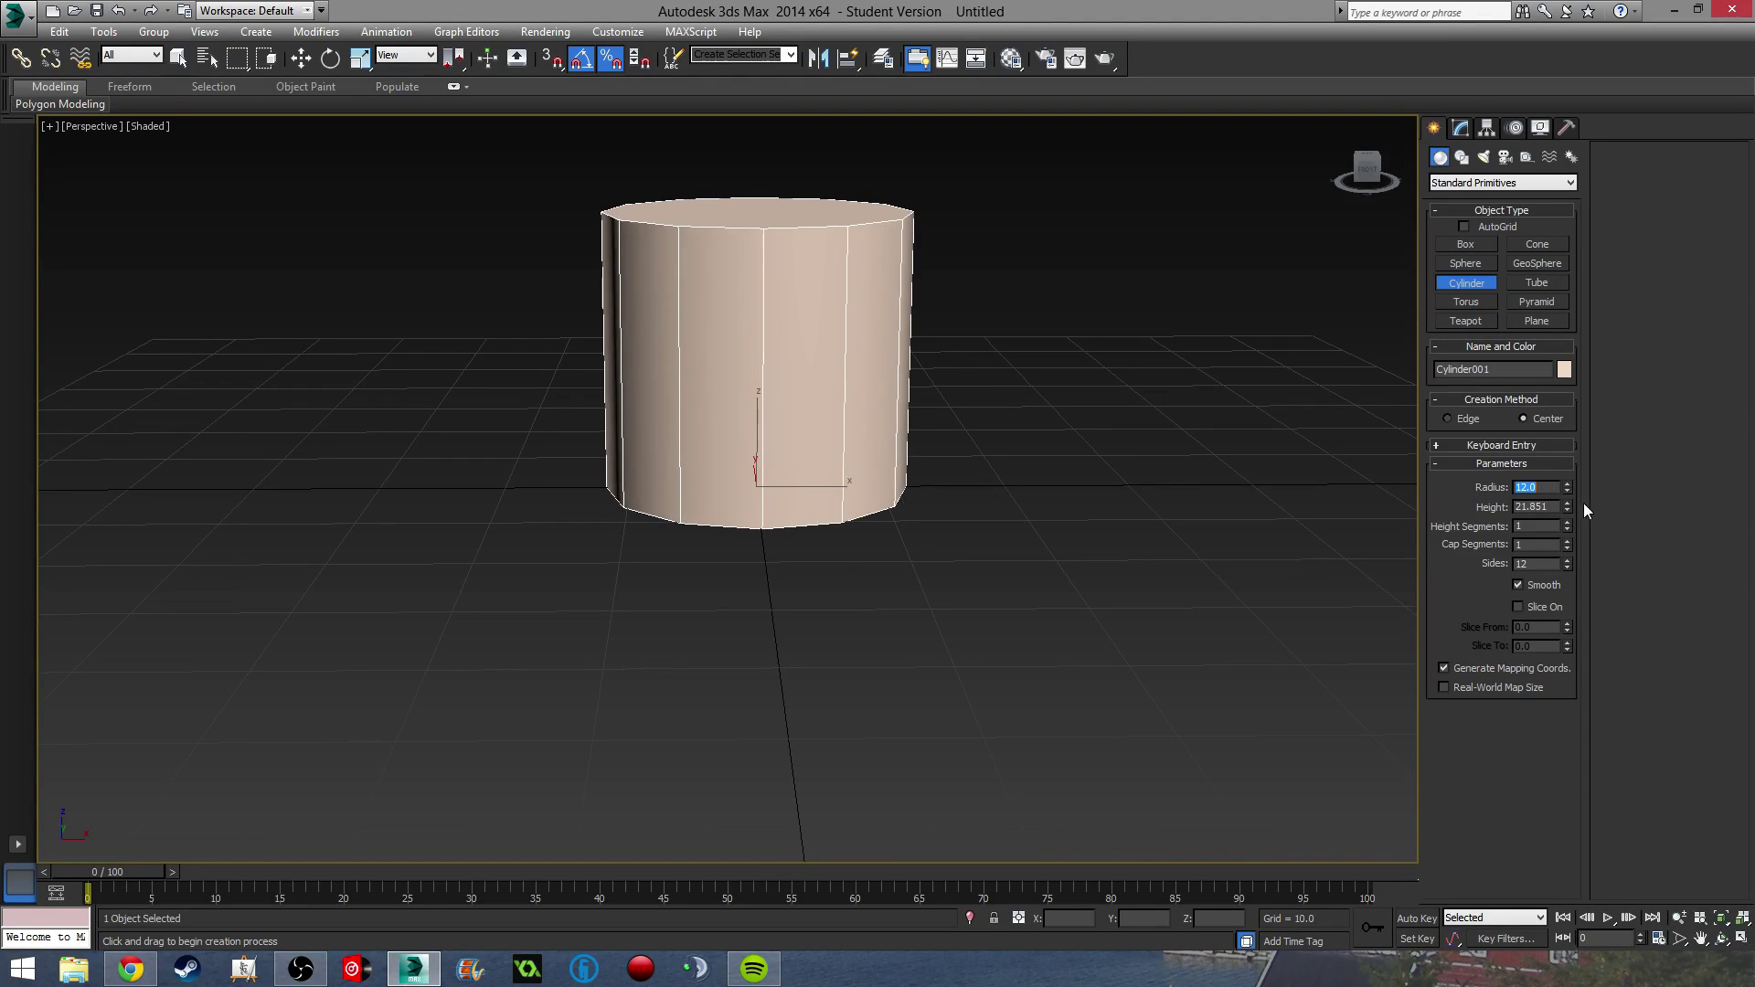
drag(1567, 506, 1569, 564)
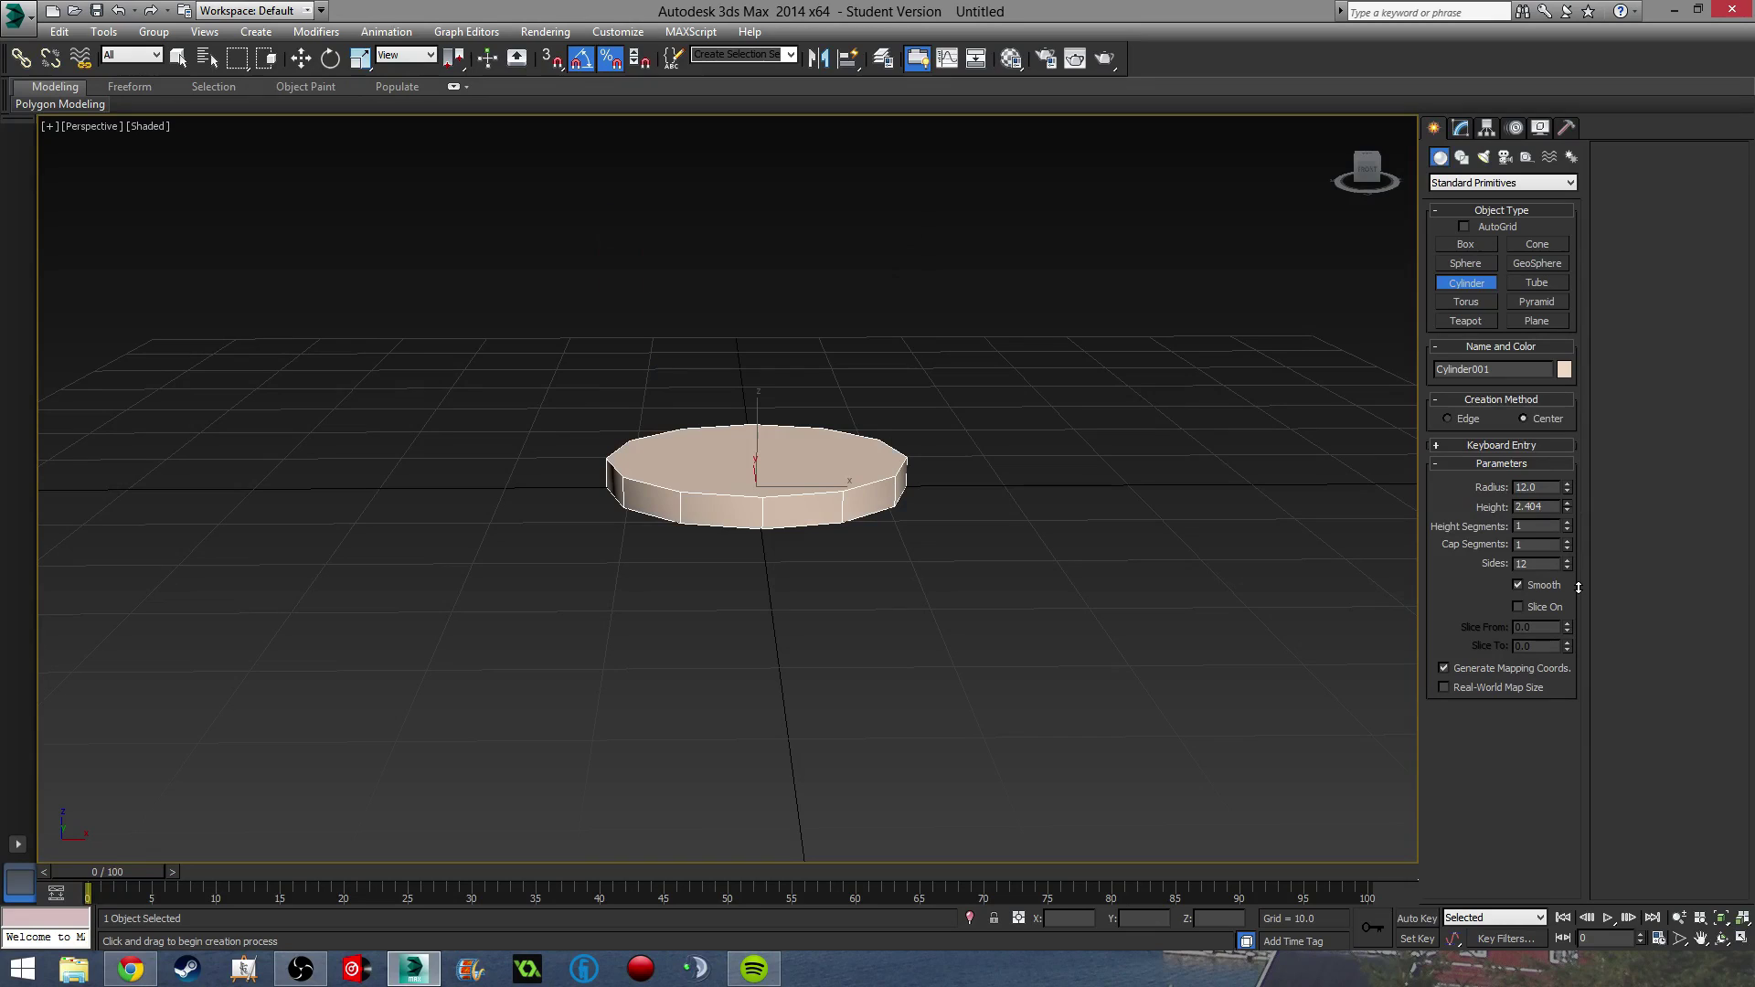
double_click(1545, 508)
text(2.5)
key(Return)
Rename the cylinder to Wand_Handle.
scroll(1085, 552, up, 6)
alt+middle_drag(1033, 489, 1007, 482)
click(1460, 129)
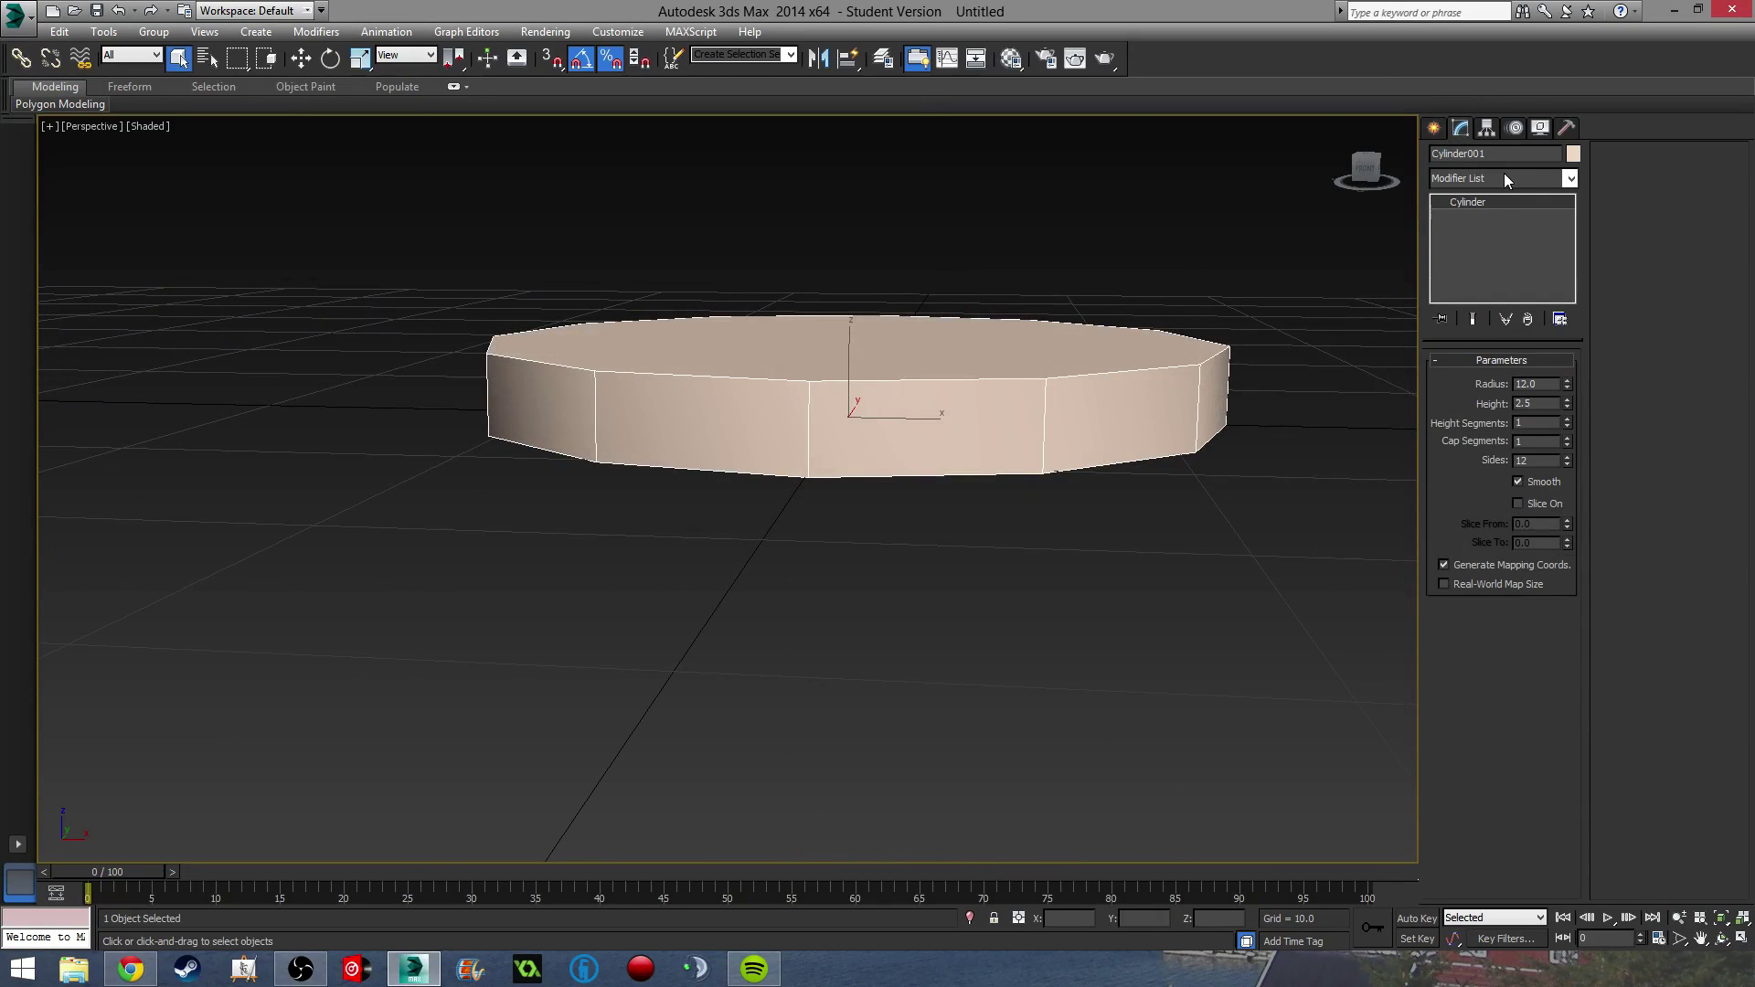
click(1492, 156)
text(Wand_Handle)
middle_drag(1259, 322, 1237, 393)
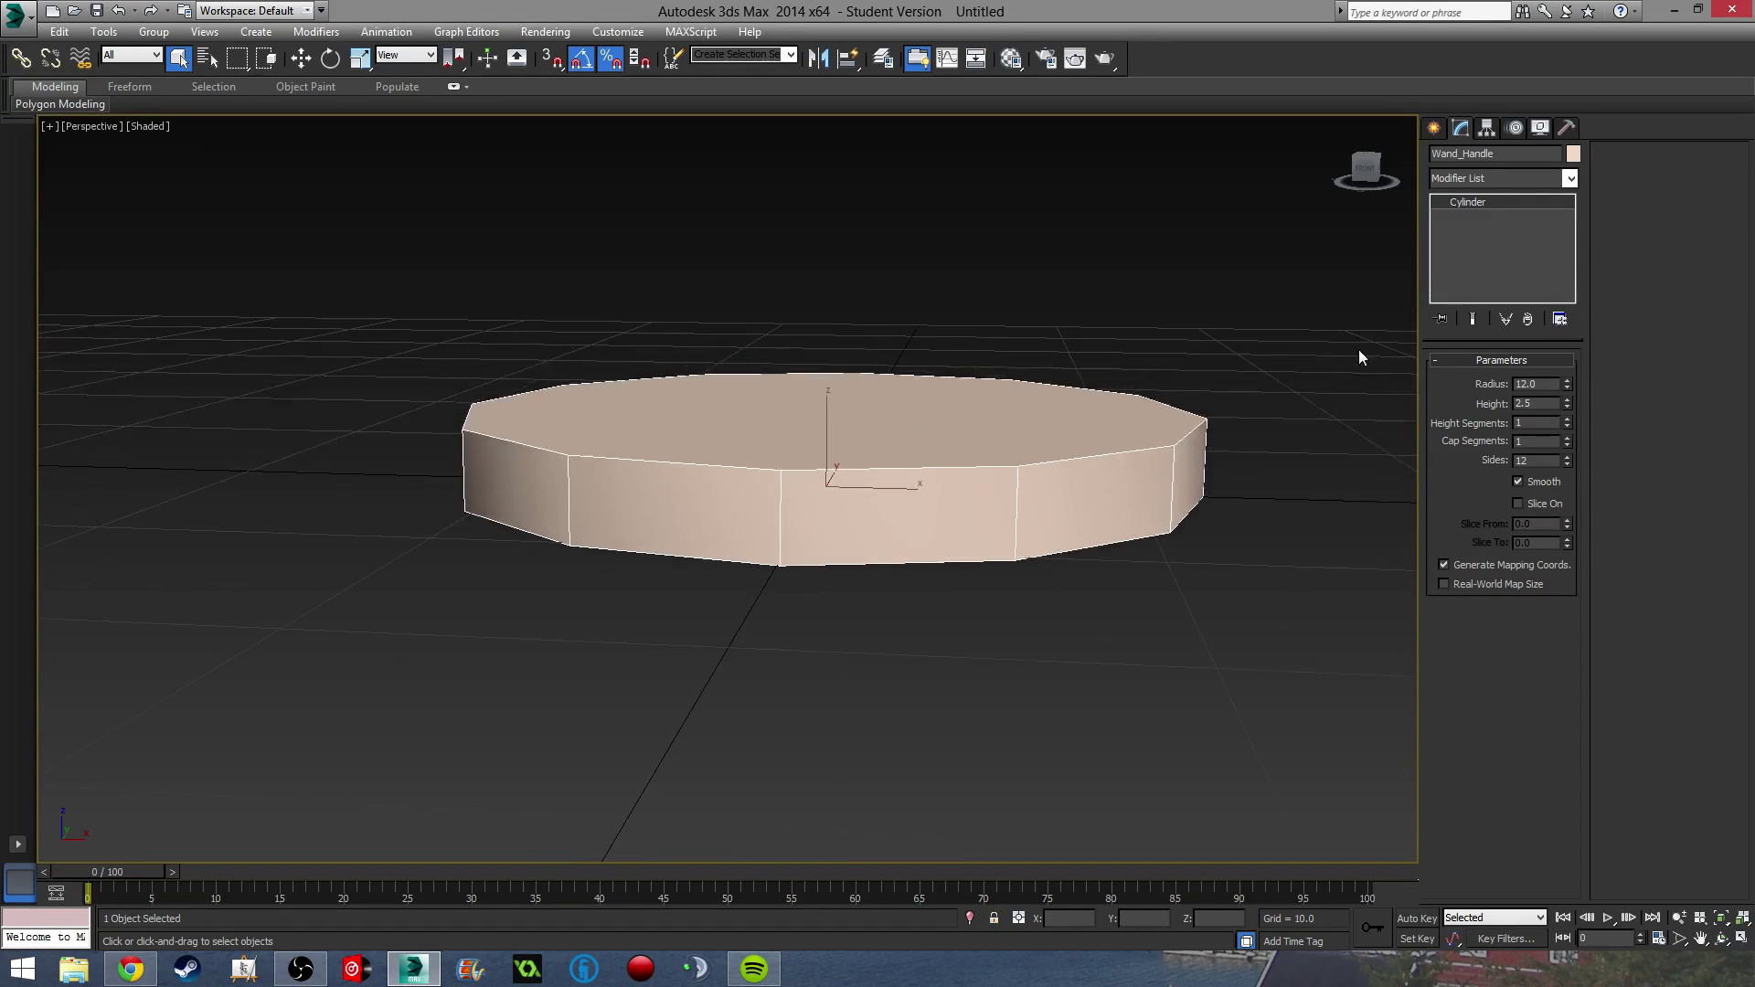
Turn off the Smooth option of the cylinder and convert it to an Editable Poly.
right_click(1503, 208)
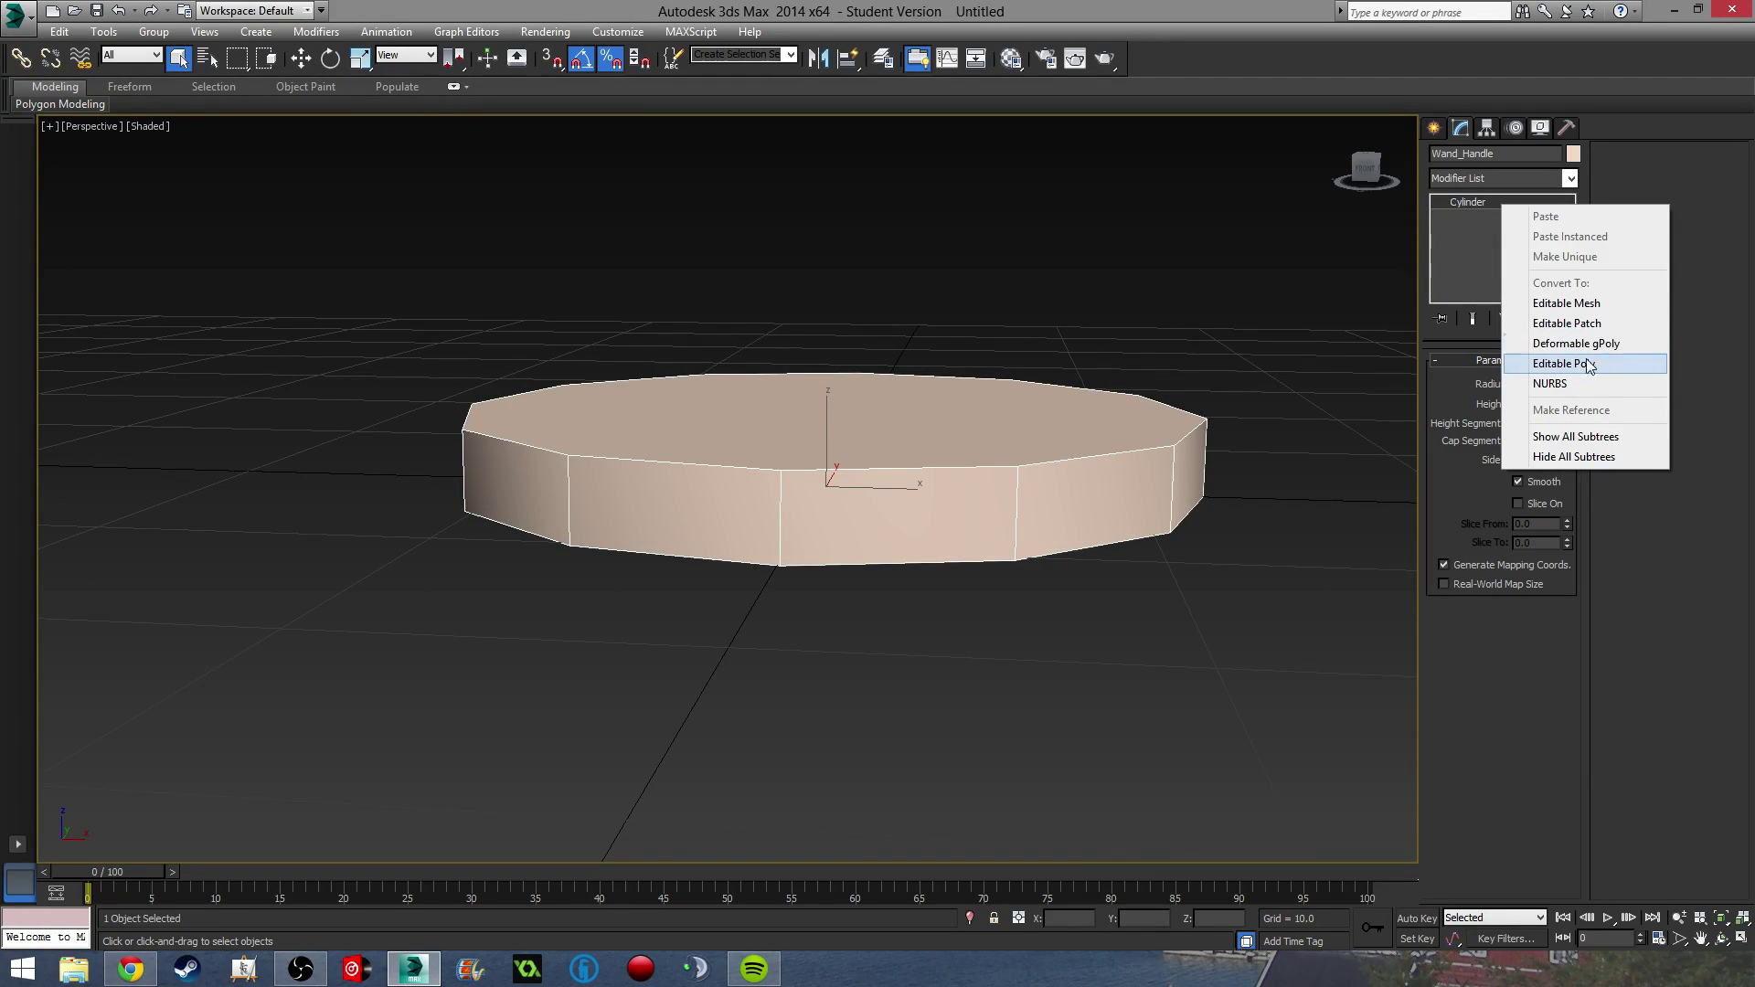
click(1496, 334)
click(1519, 482)
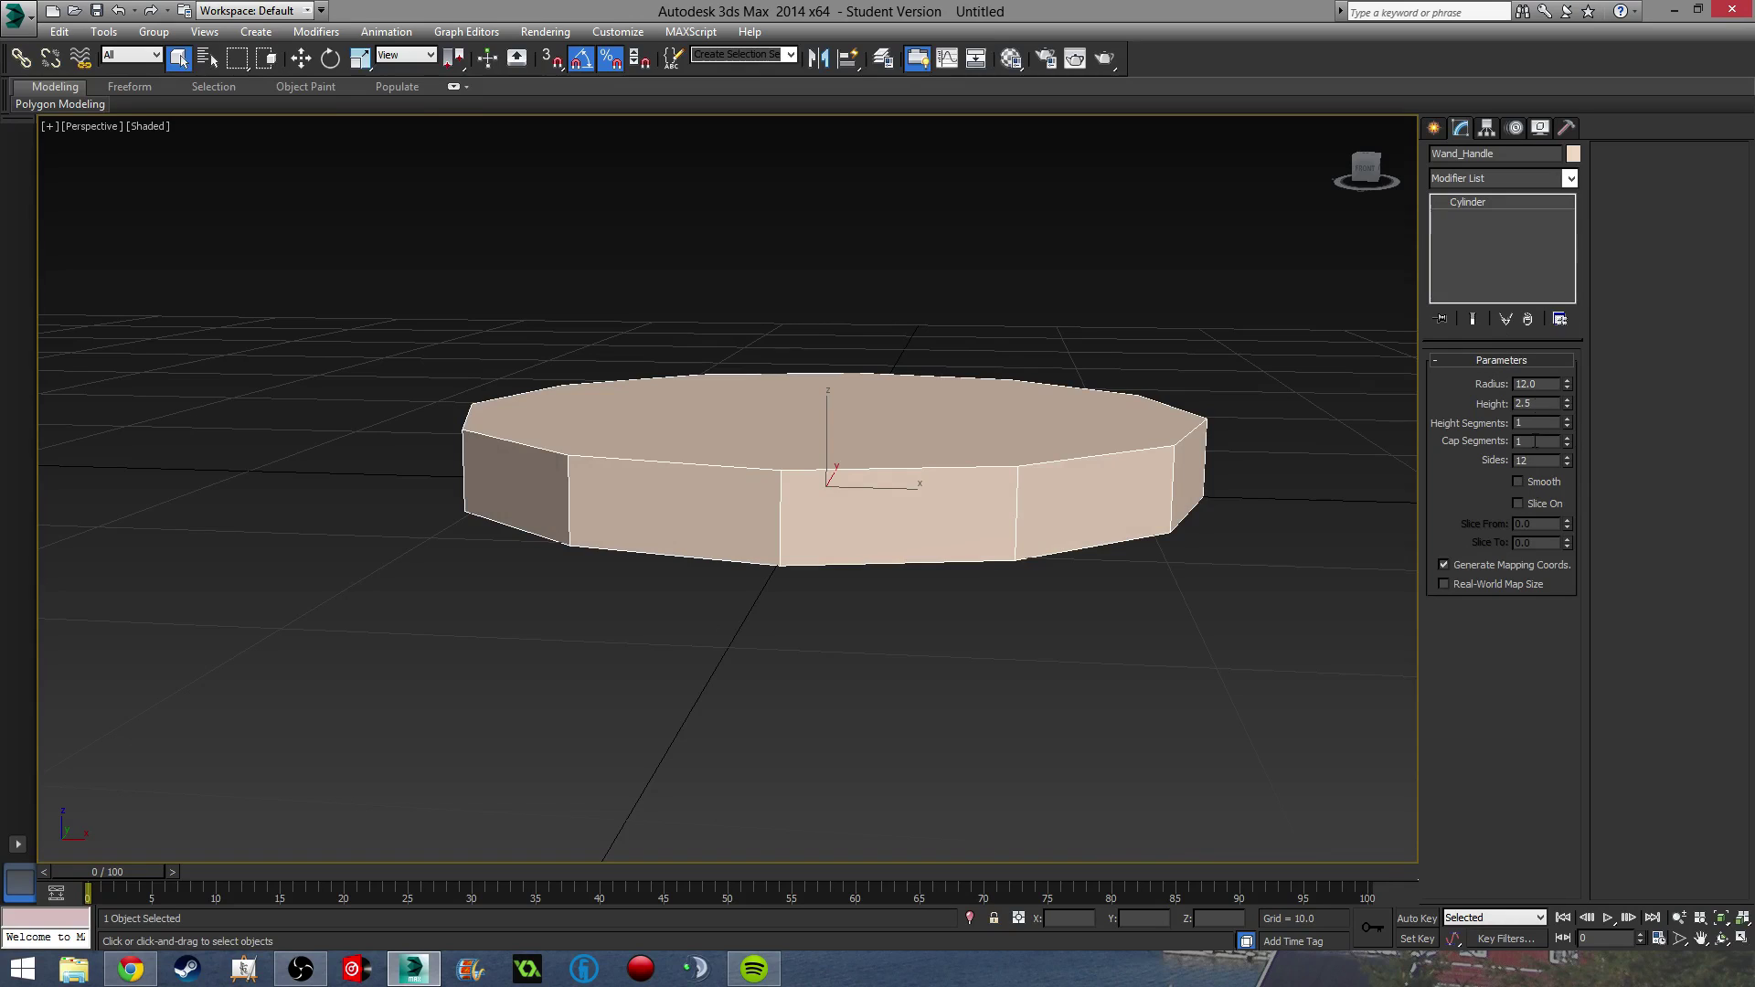
right_click(1486, 206)
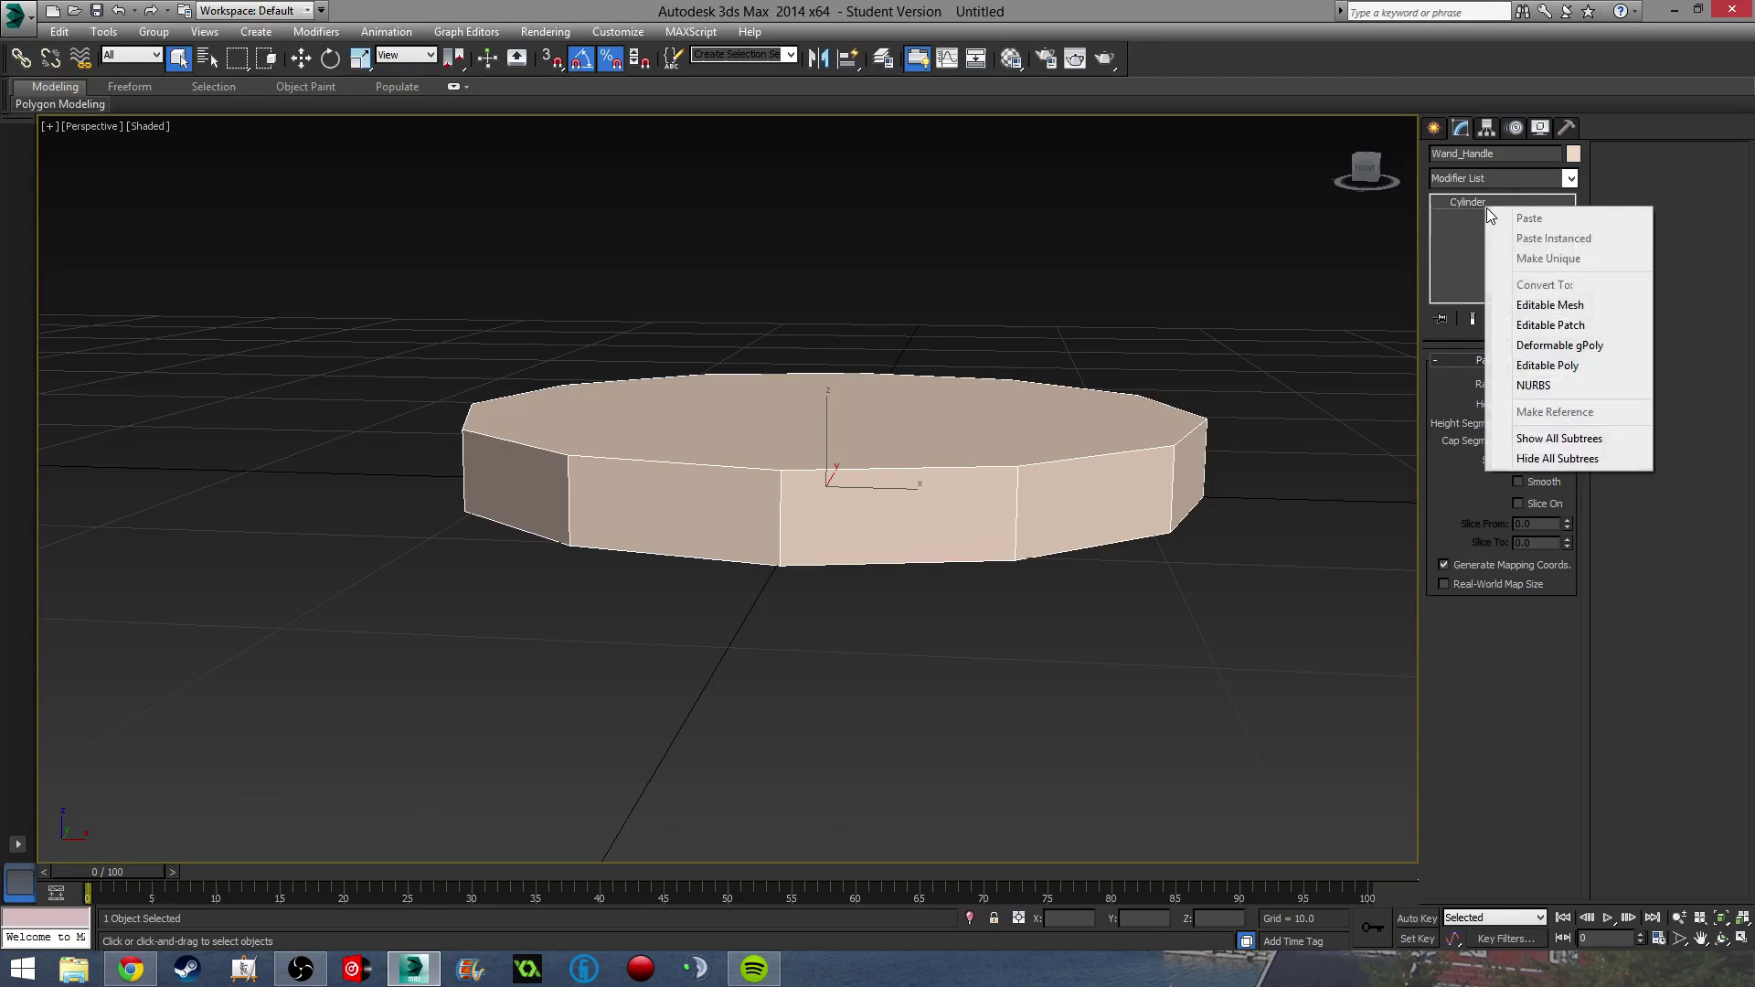
click(1551, 366)
Connect all vertical side edges of the disc with 1 segment to add a horizontal edge loop around its middle.
click(1477, 381)
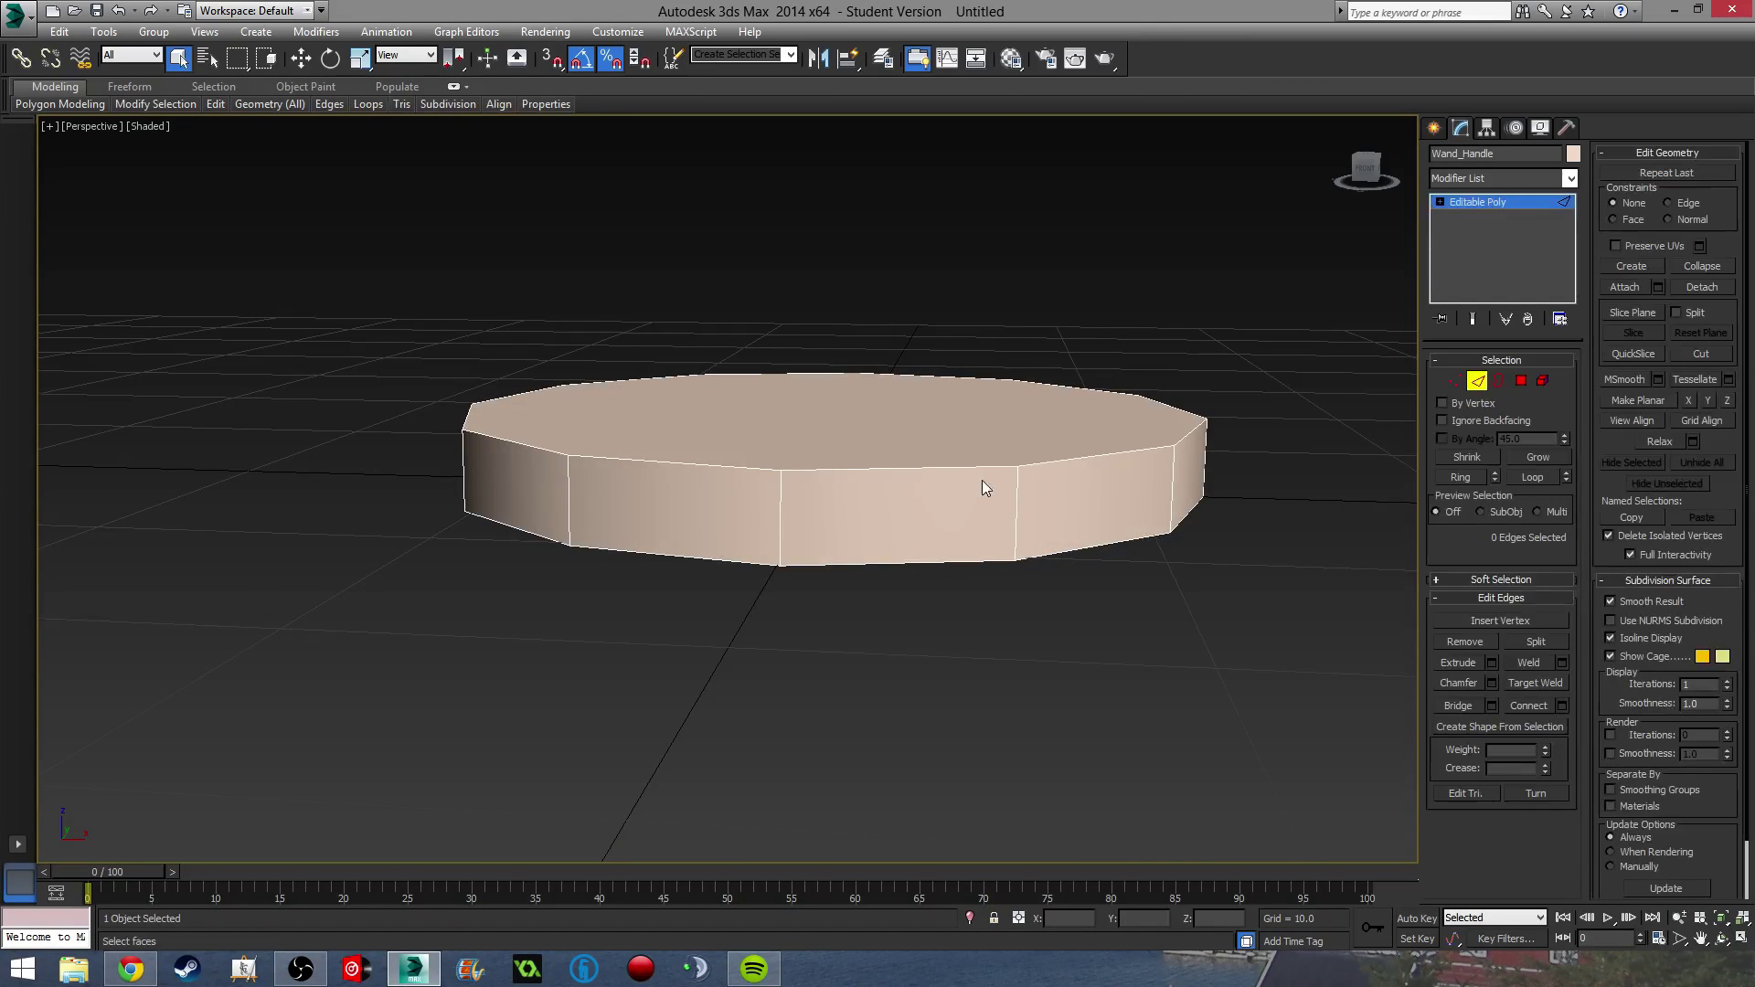
middle_drag(982, 480, 929, 453)
middle_drag(841, 497, 813, 431)
key(f)
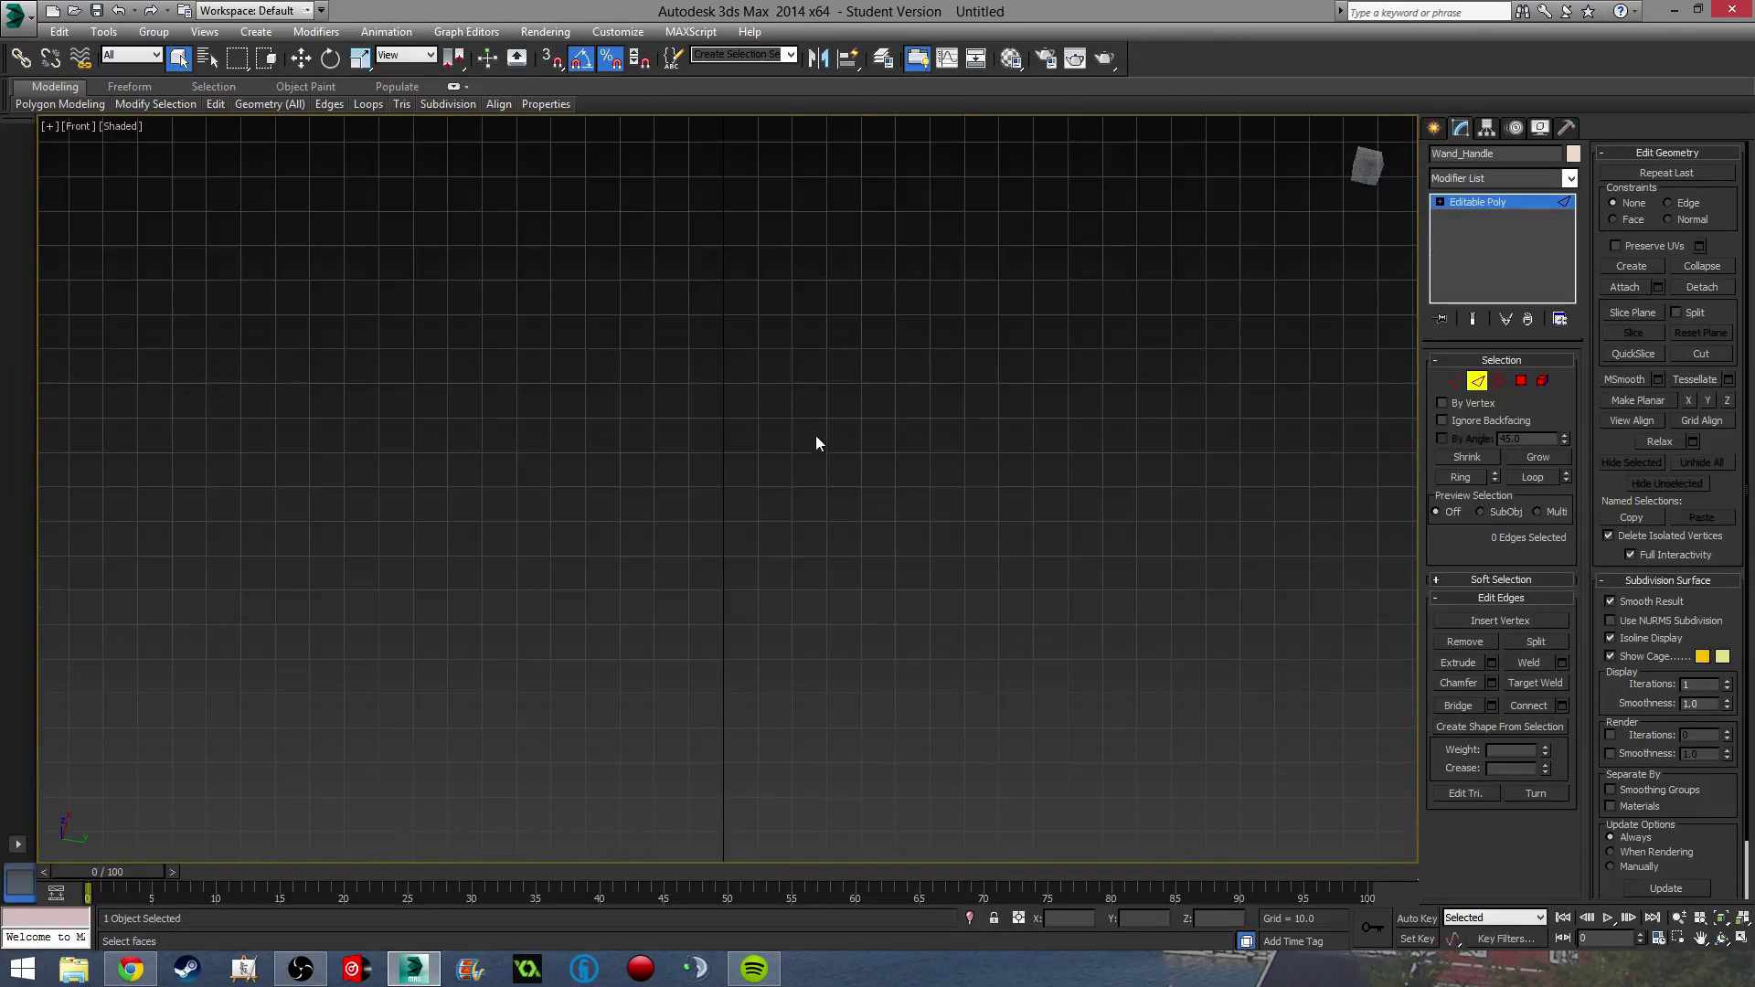
middle_drag(784, 502, 784, 389)
scroll(783, 389, down, 5)
scroll(783, 395, up, 10)
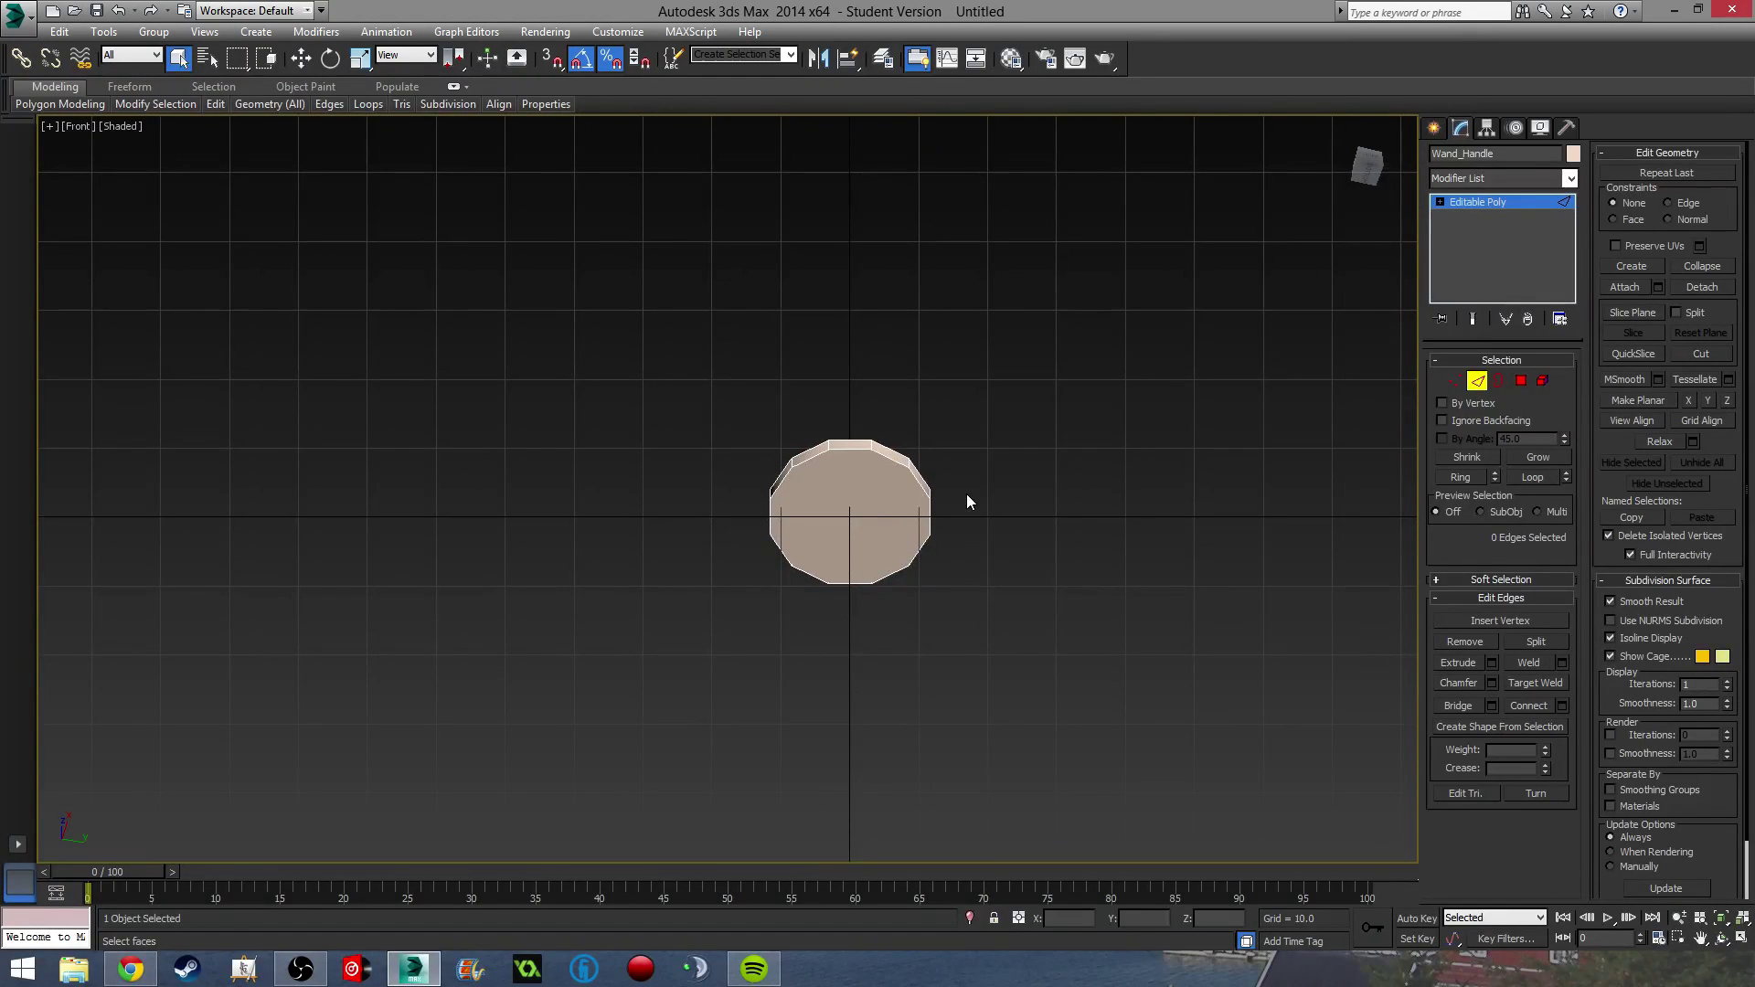
key(l)
scroll(711, 496, up, 6)
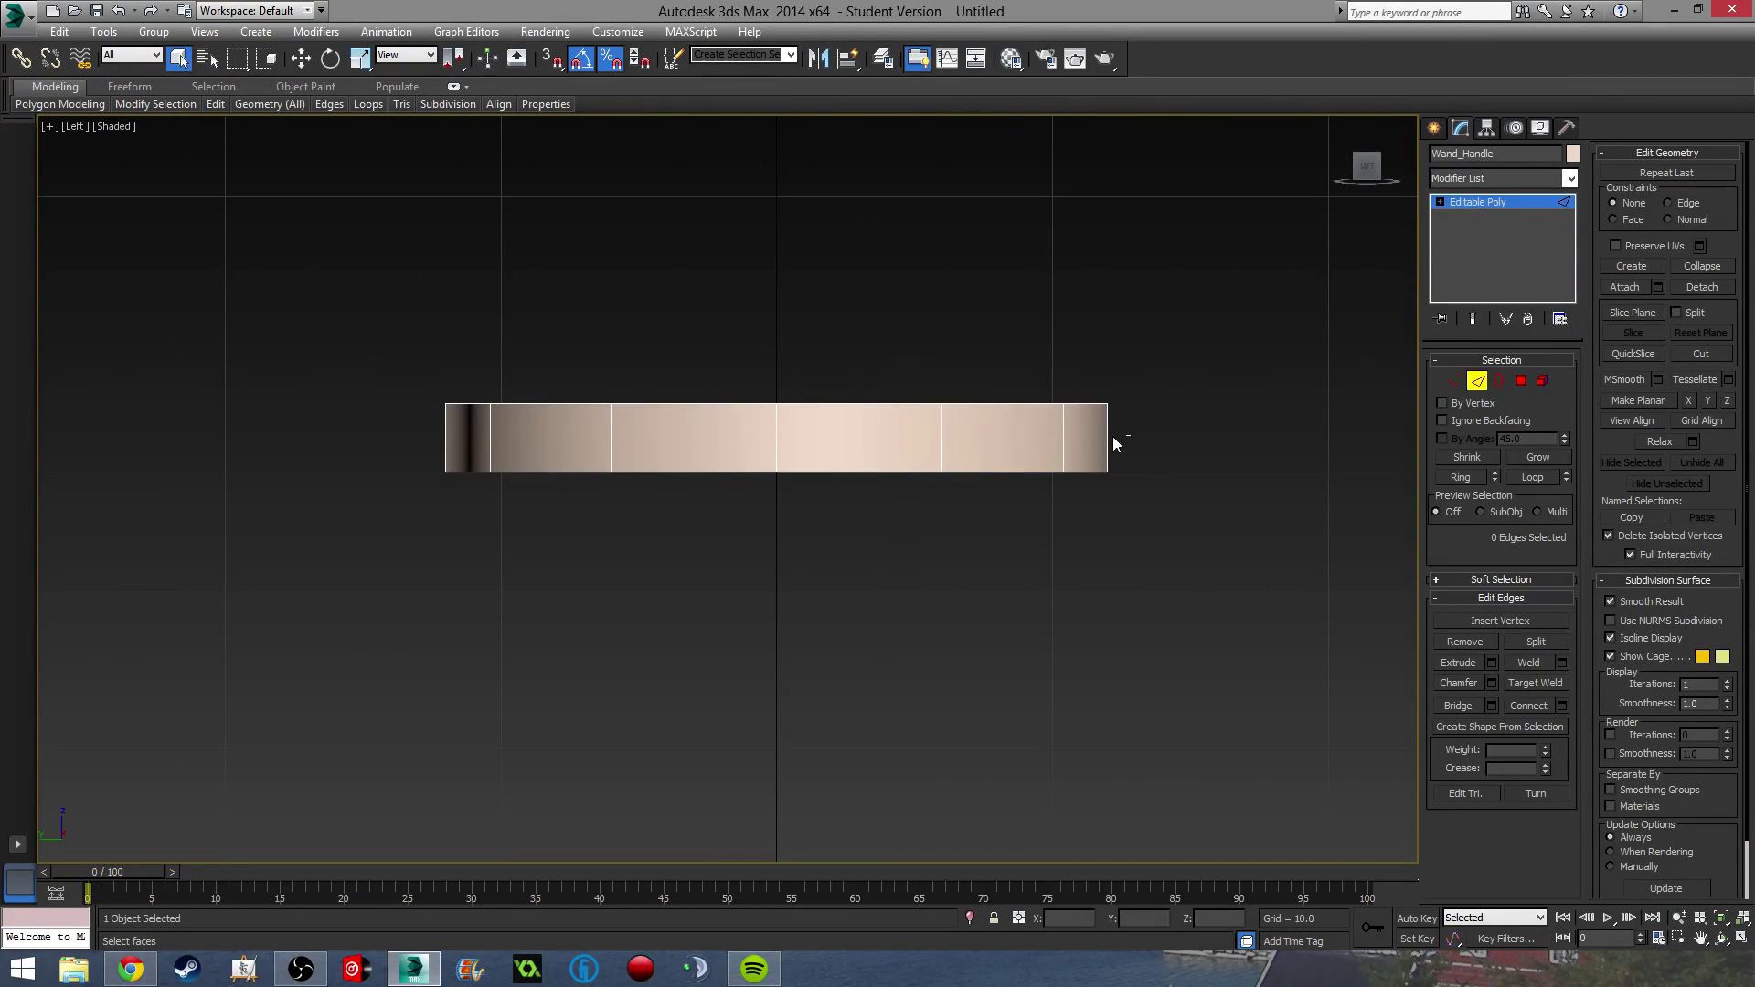
drag(1112, 436, 20, 440)
key(f)
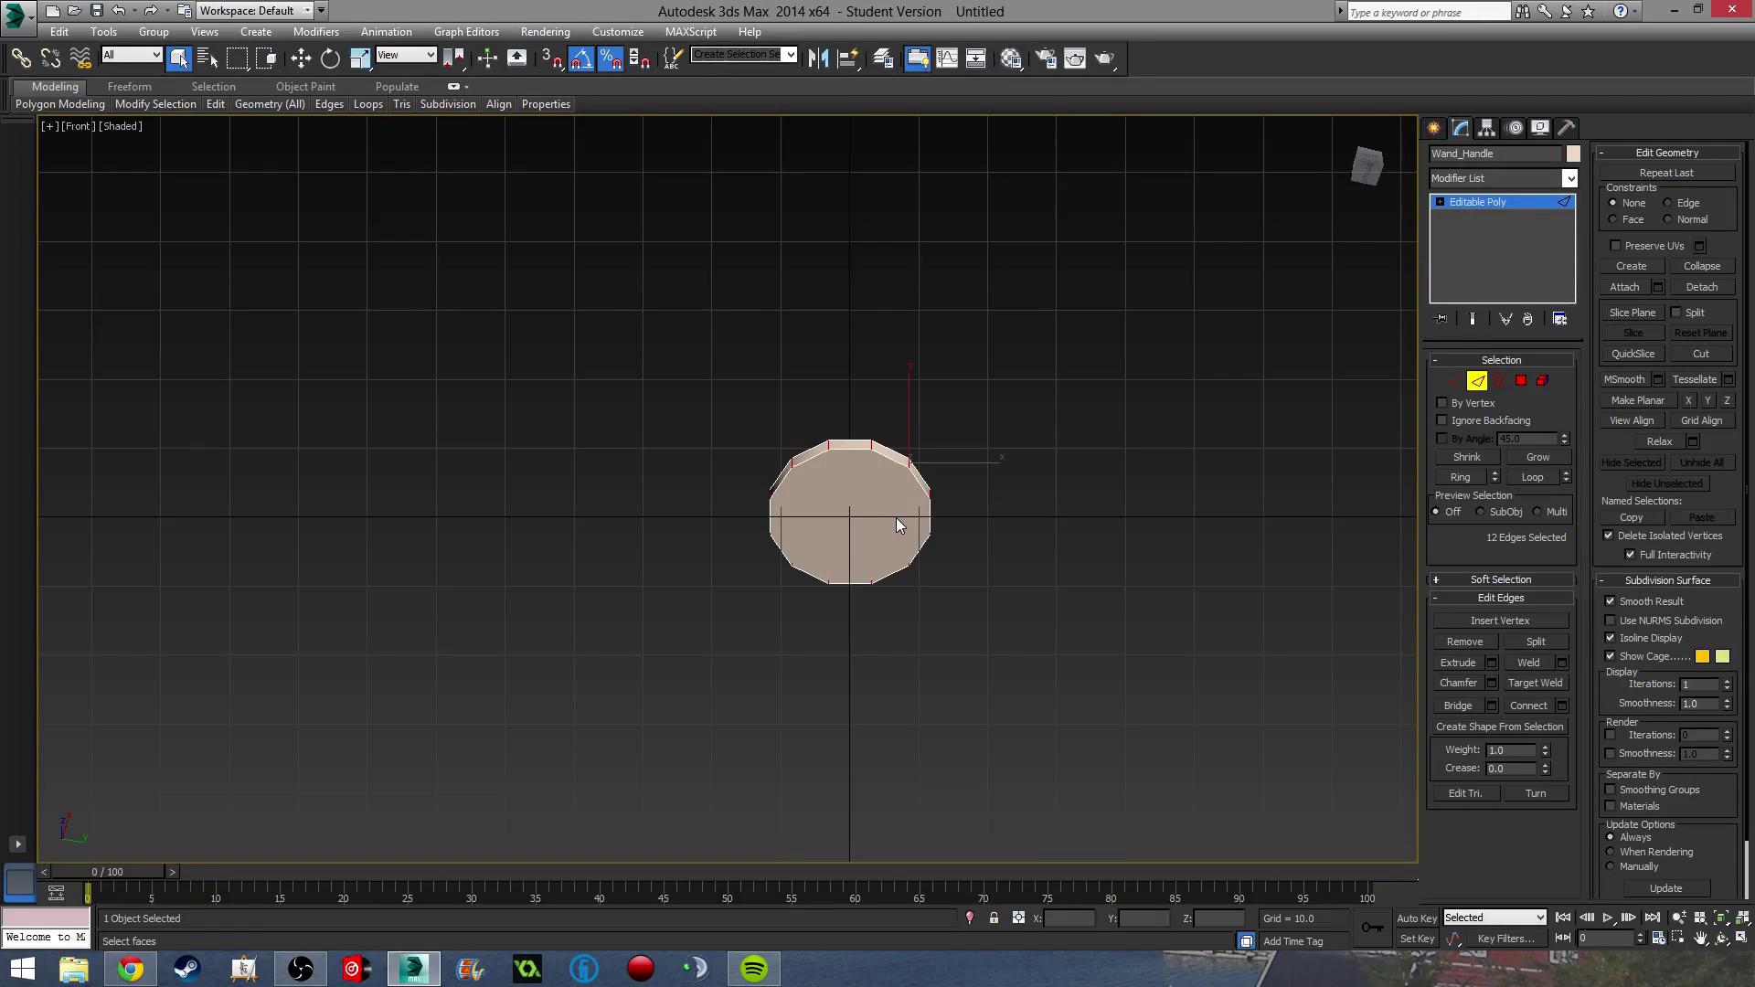
key(l)
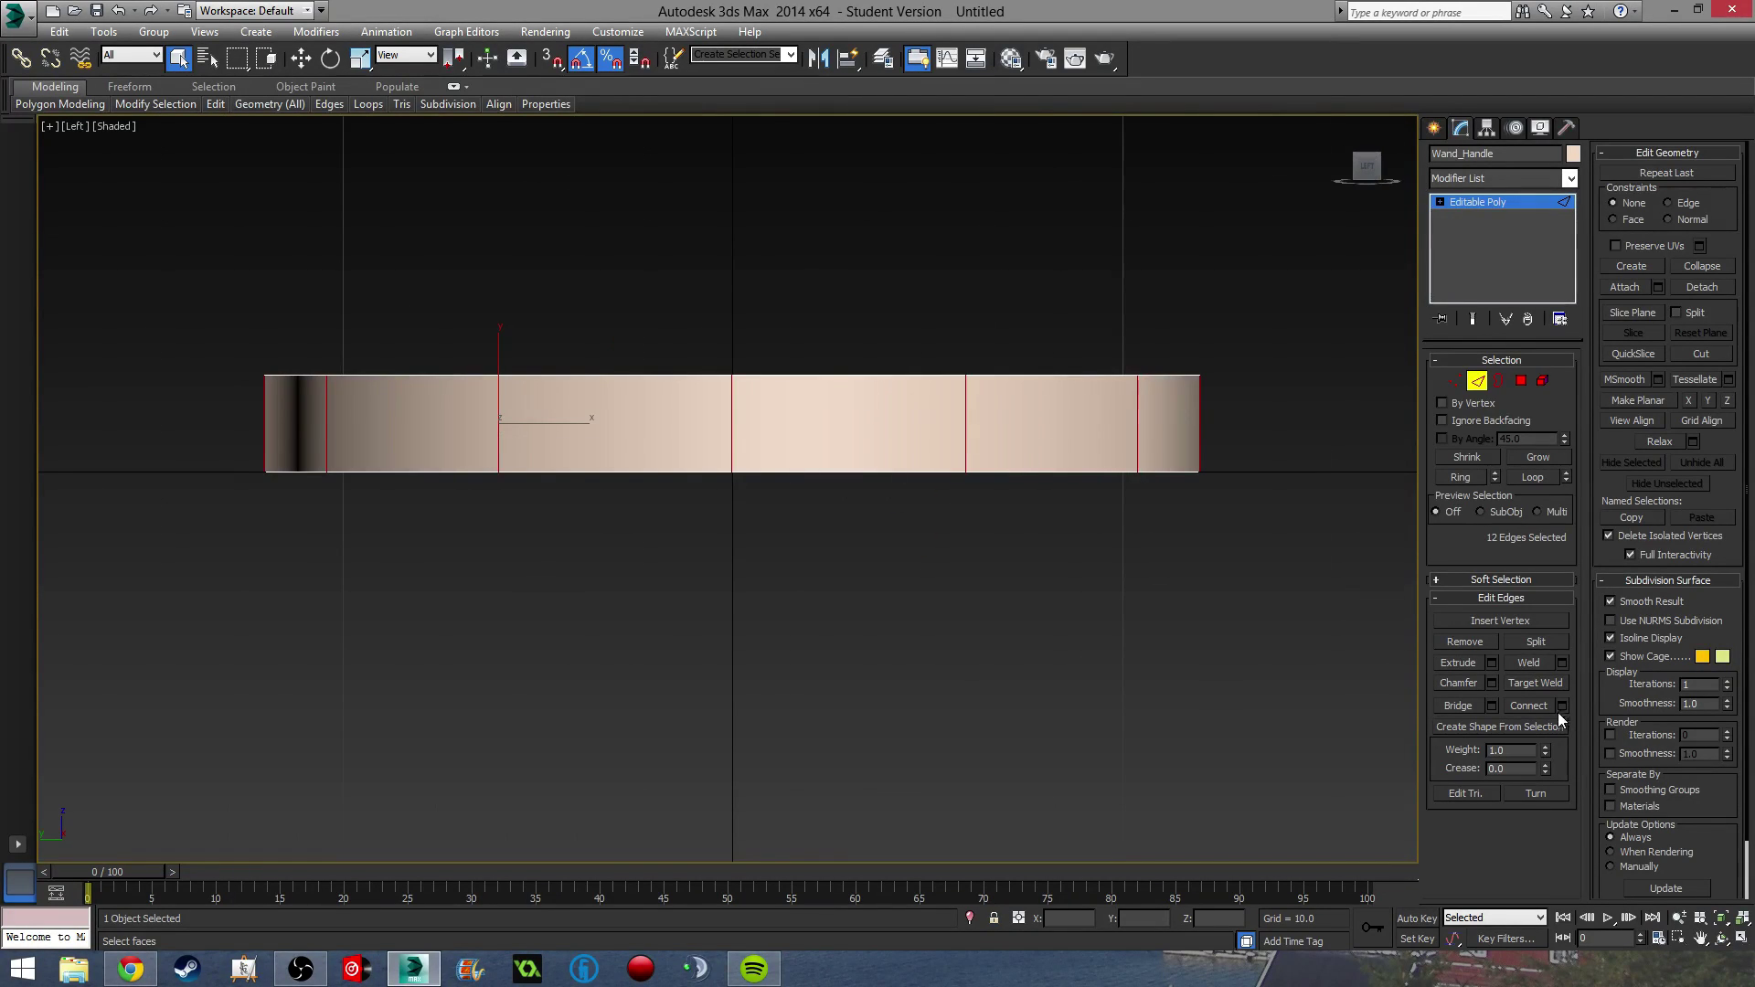
click(1562, 706)
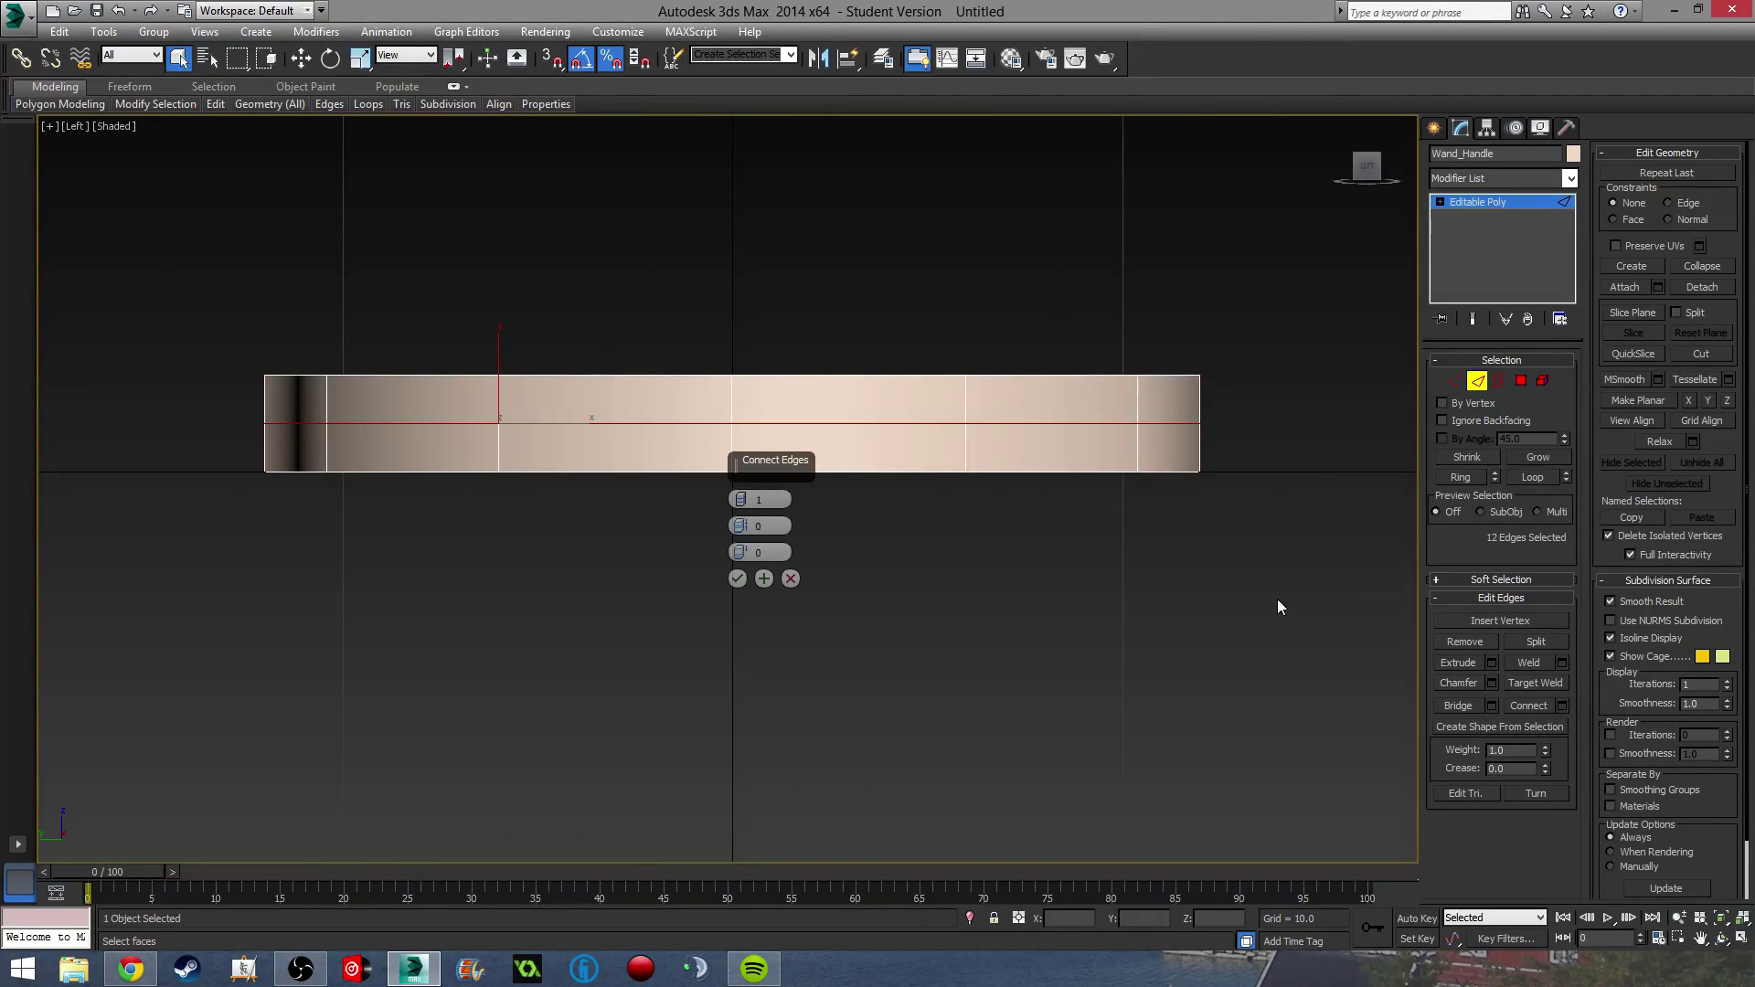
click(737, 579)
Scale the middle edge loop slightly outward with percent snapping off, and turn percent and angle snapping back on.
key(r)
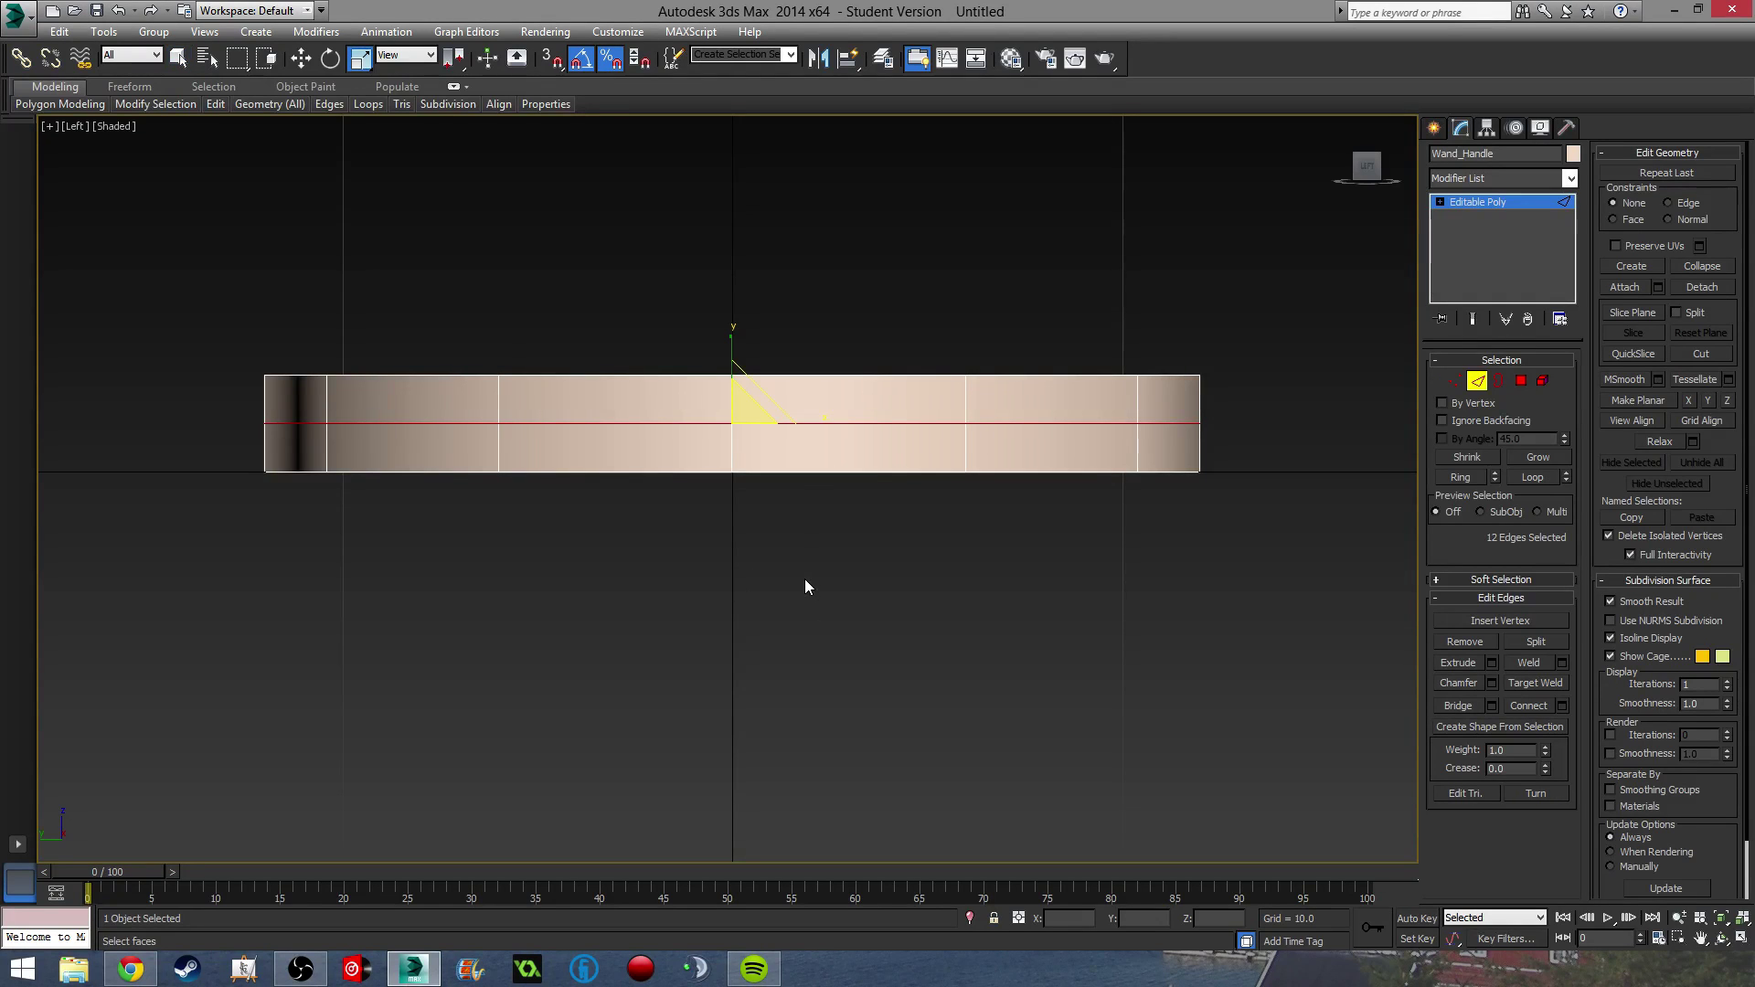
alt+middle_drag(803, 588, 803, 613)
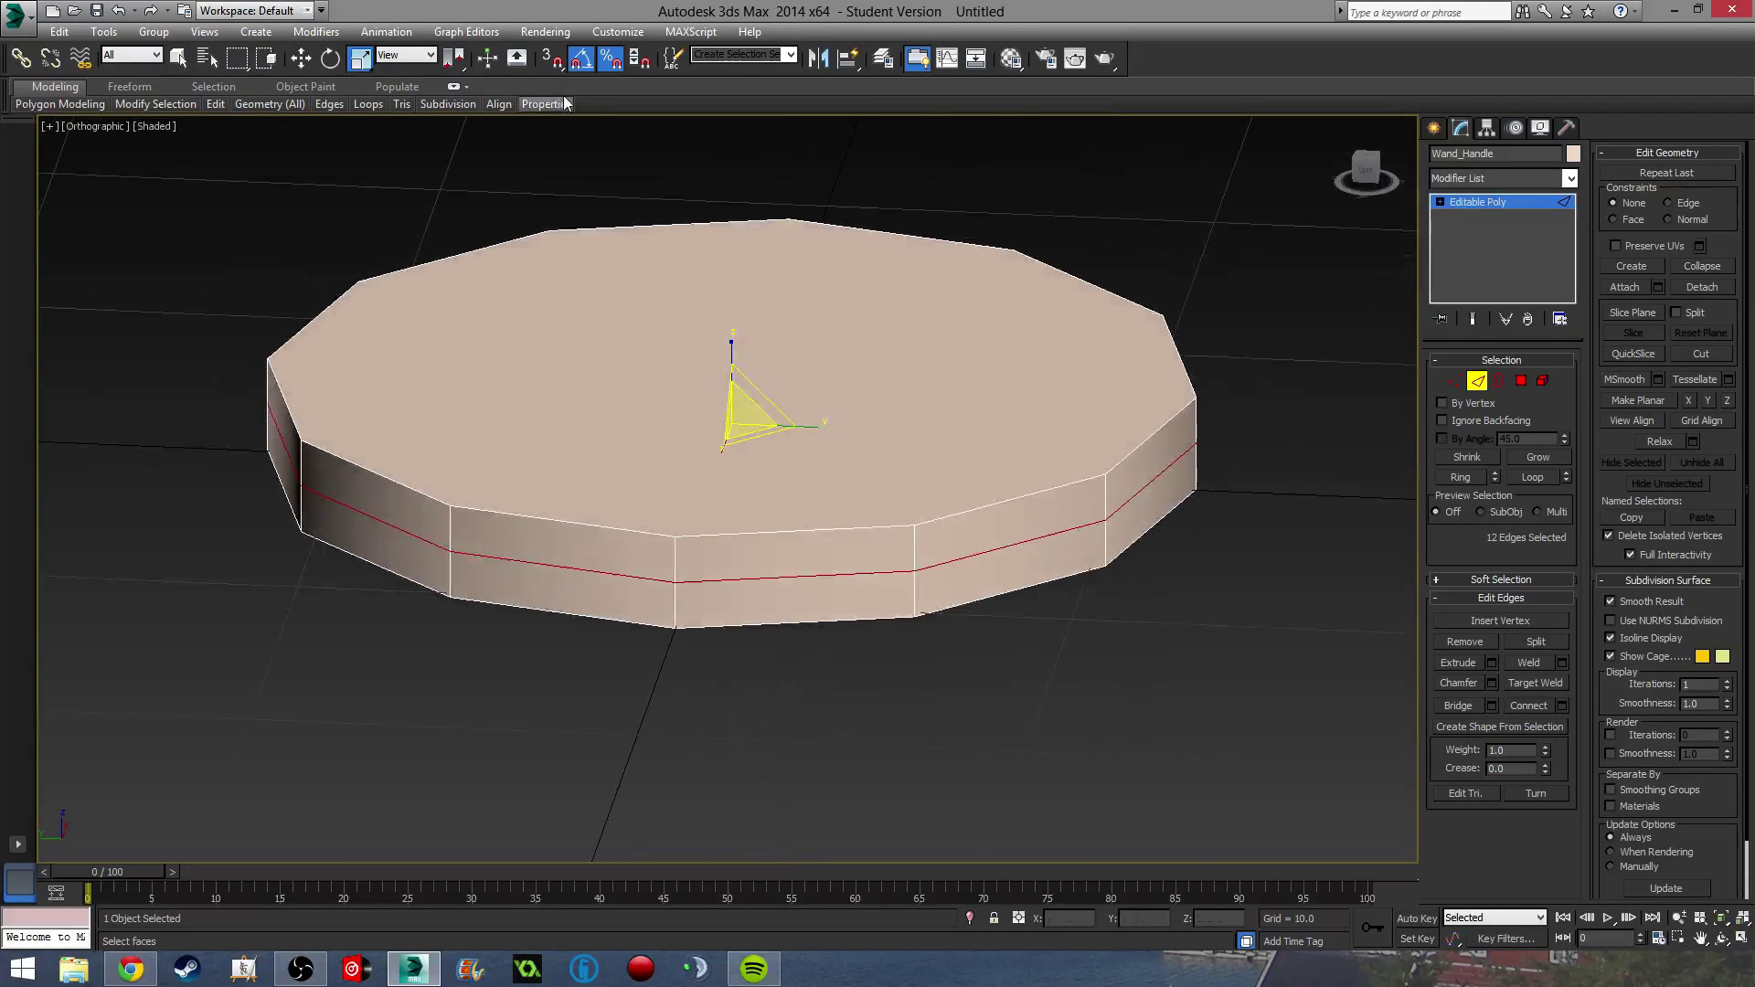
click(610, 57)
drag(746, 416, 753, 414)
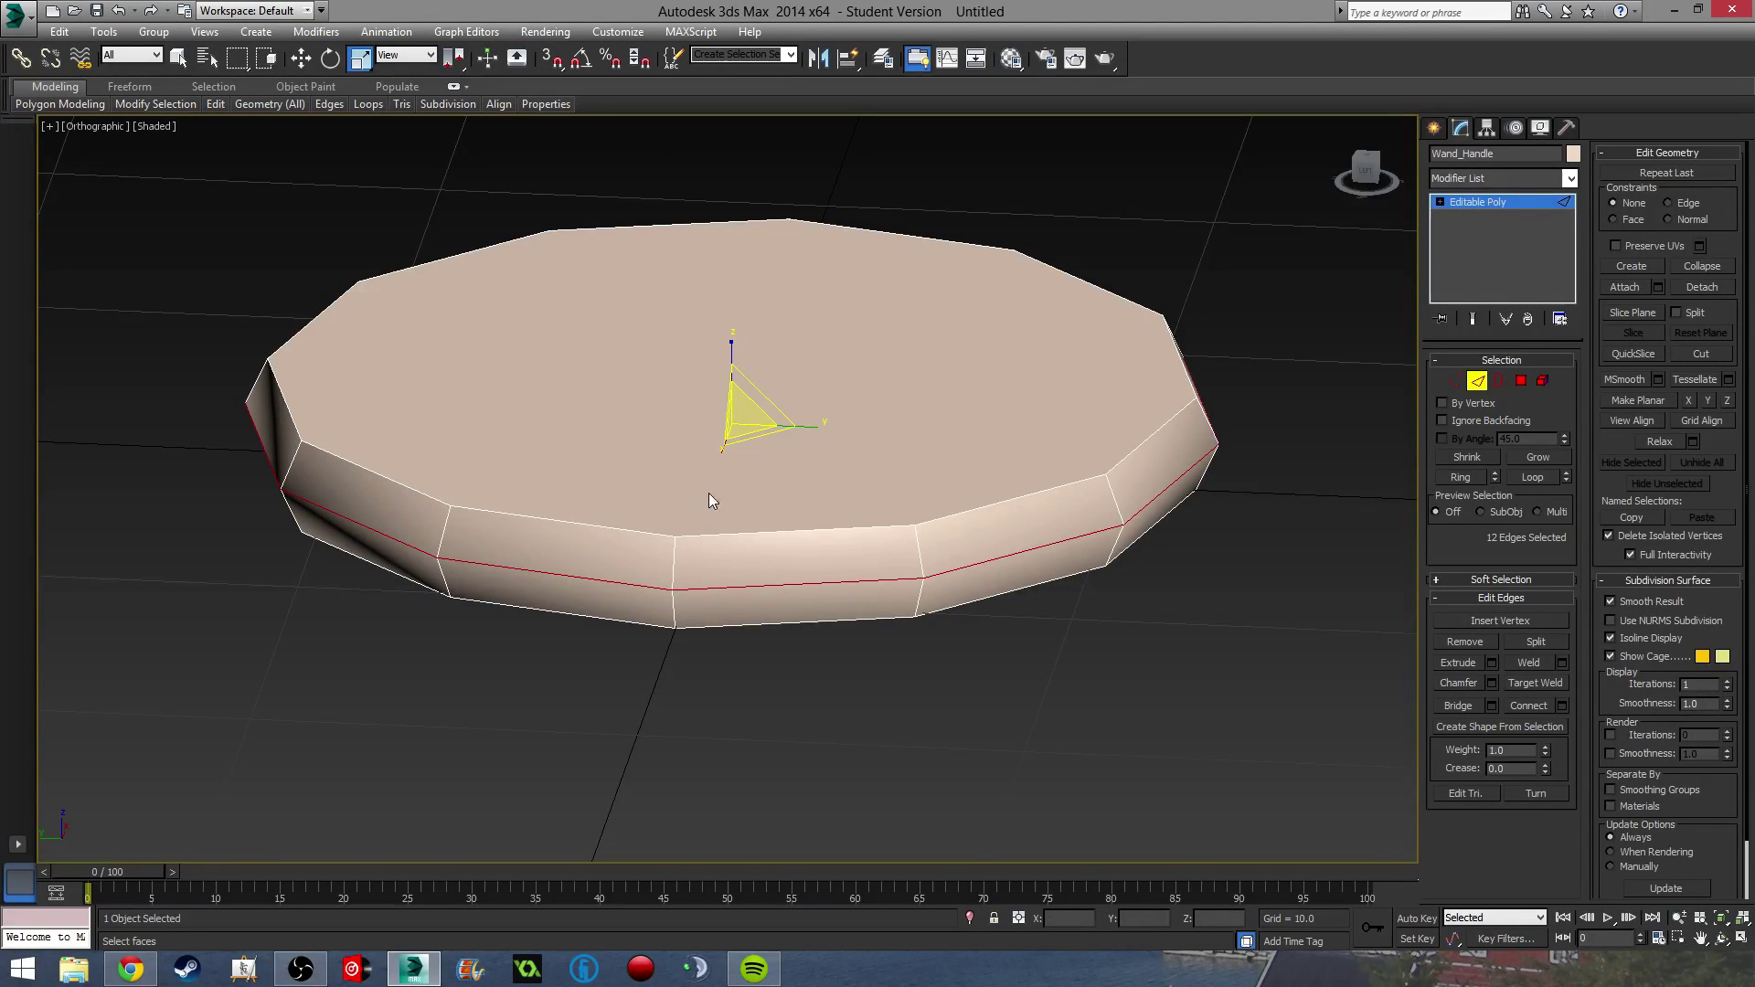
middle_drag(710, 492, 704, 472)
click(609, 58)
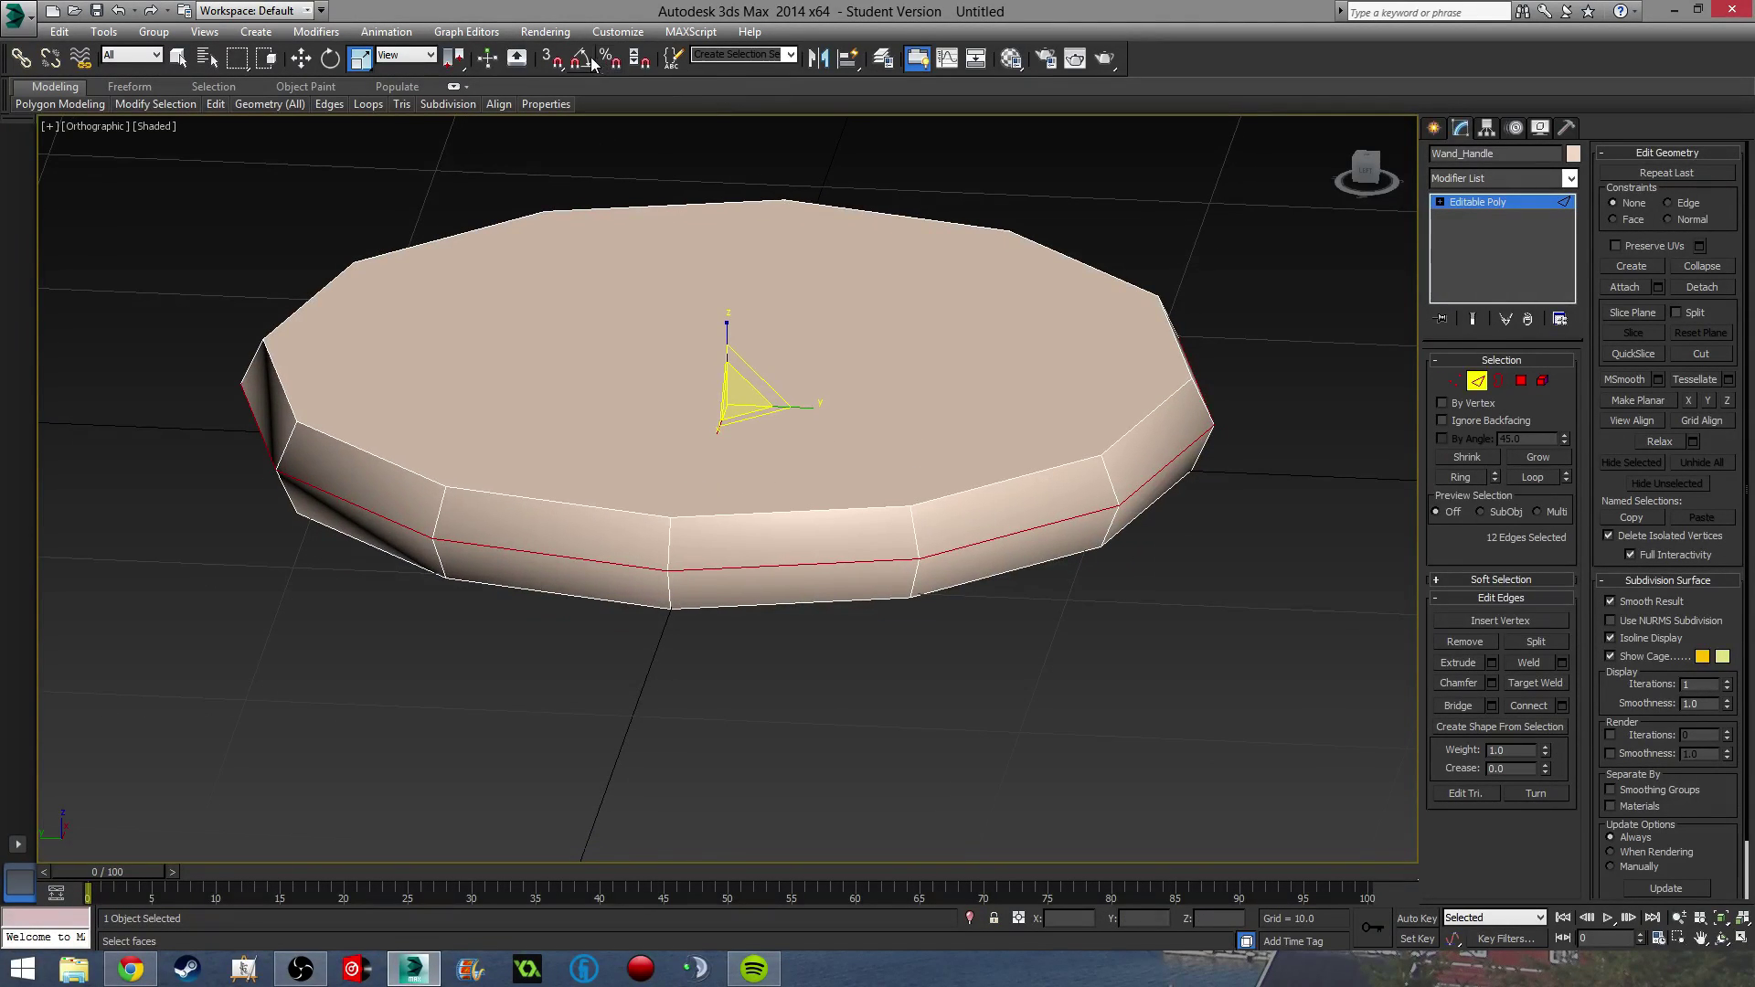
click(579, 58)
Chamfer the middle edge loop by a small amount into two closely spaced loops.
middle_drag(814, 452, 821, 343)
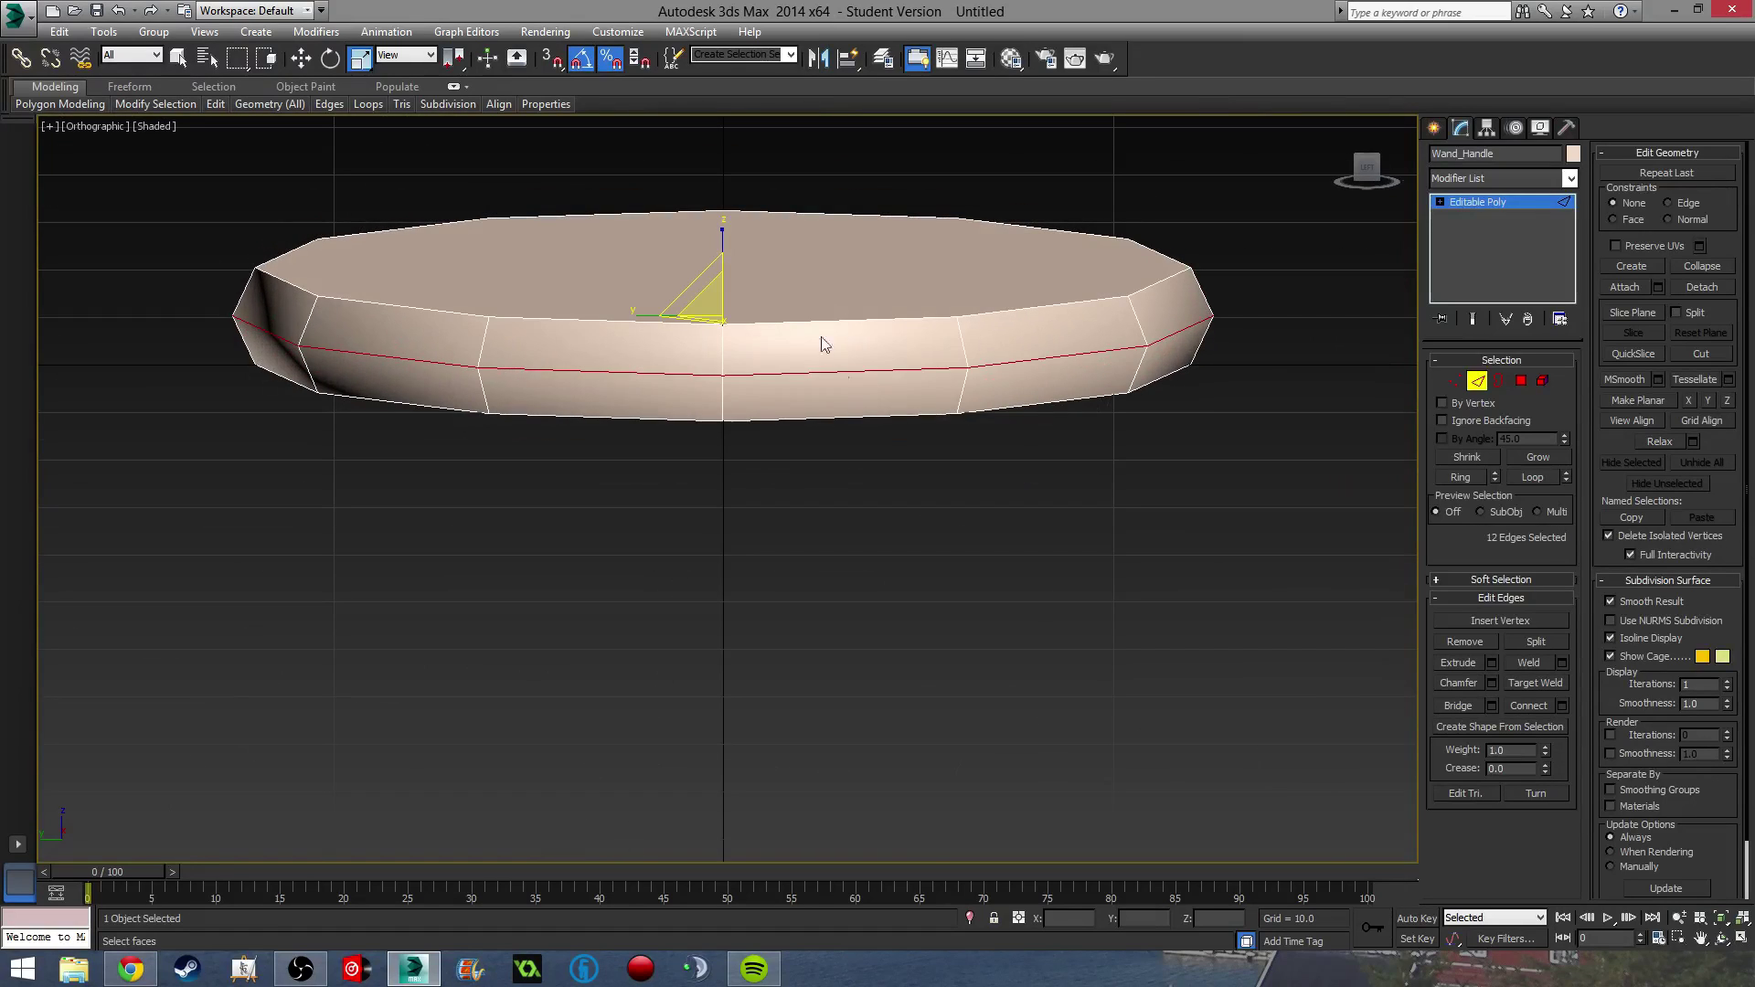
click(1492, 683)
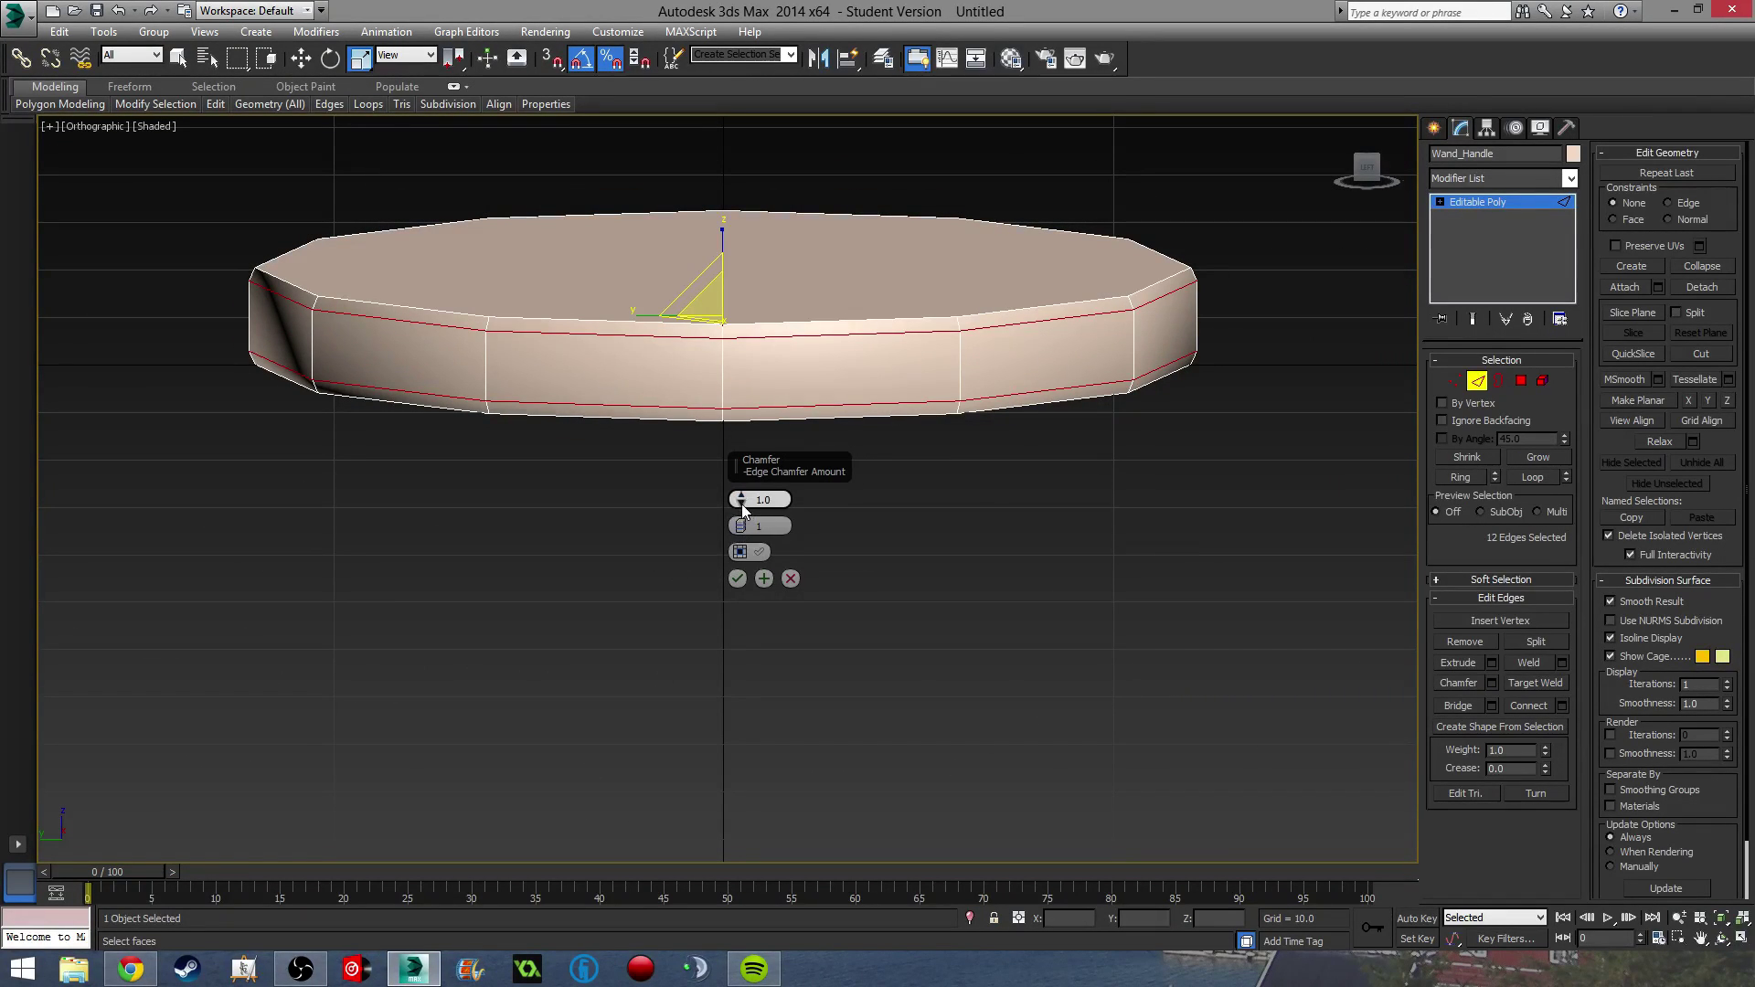
drag(741, 499, 746, 532)
click(738, 578)
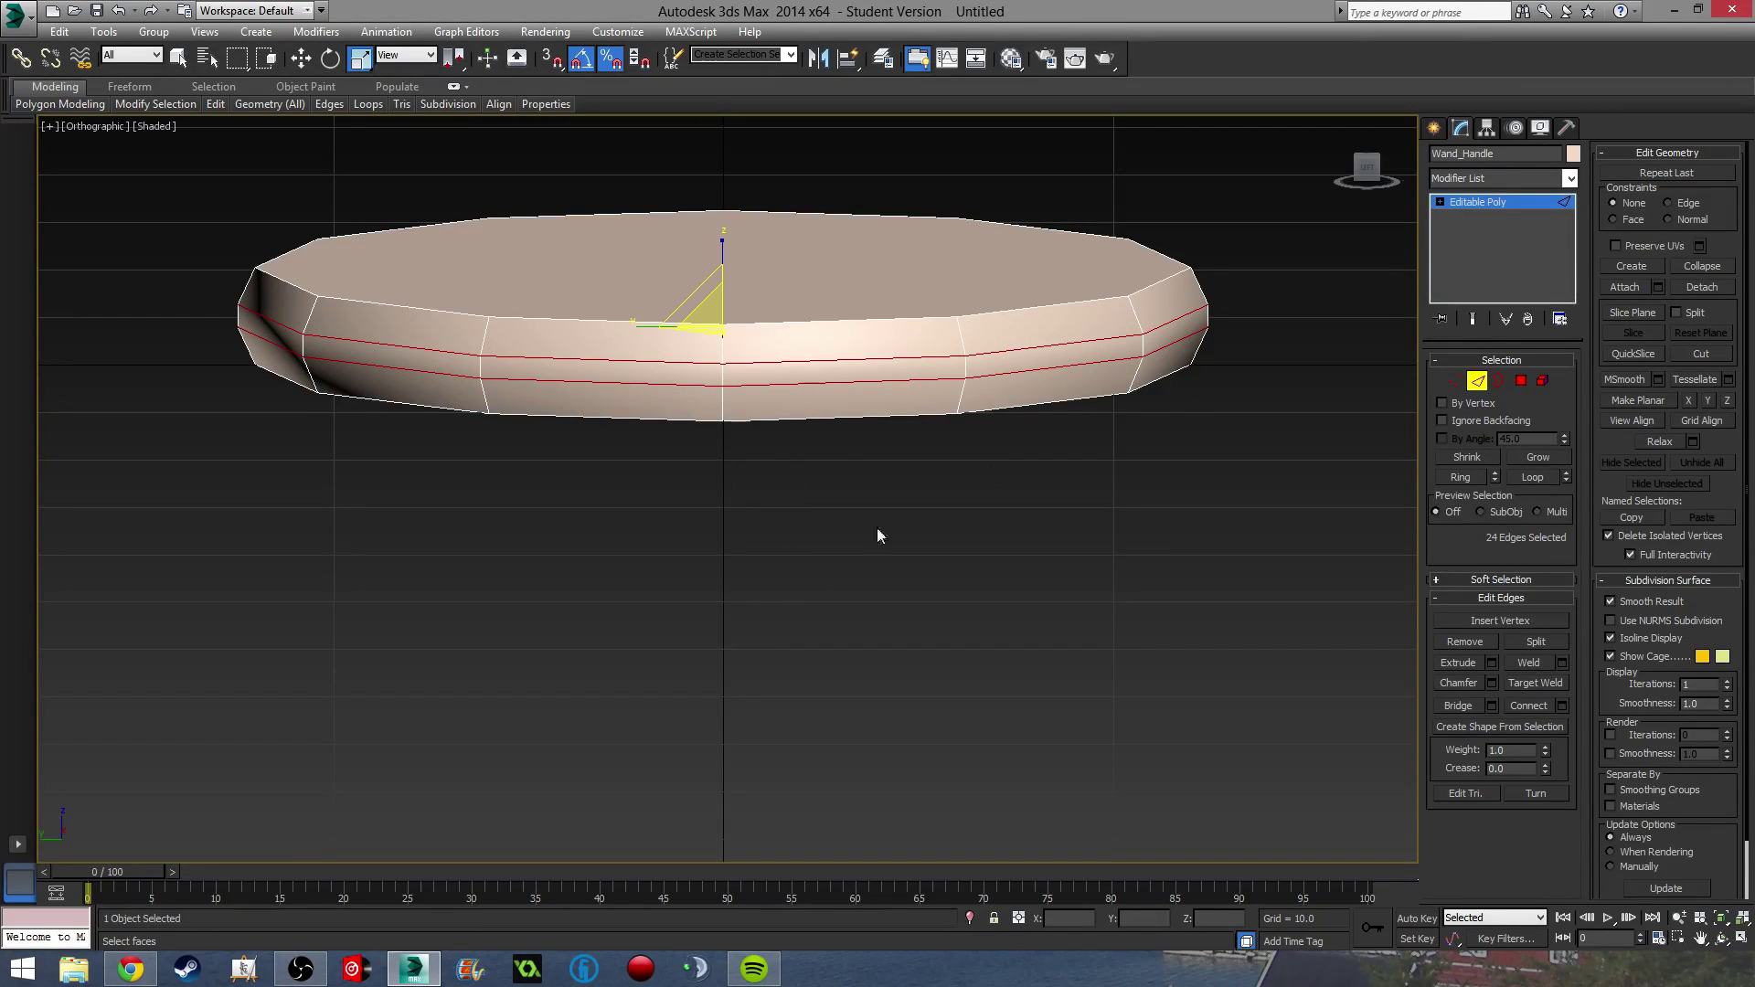
Inset the disc's bottom polygon twice, making a narrow outer rim and a wide inner ring around a small central polygon.
click(1477, 382)
alt+middle_drag(929, 492, 950, 411)
click(1521, 380)
click(987, 376)
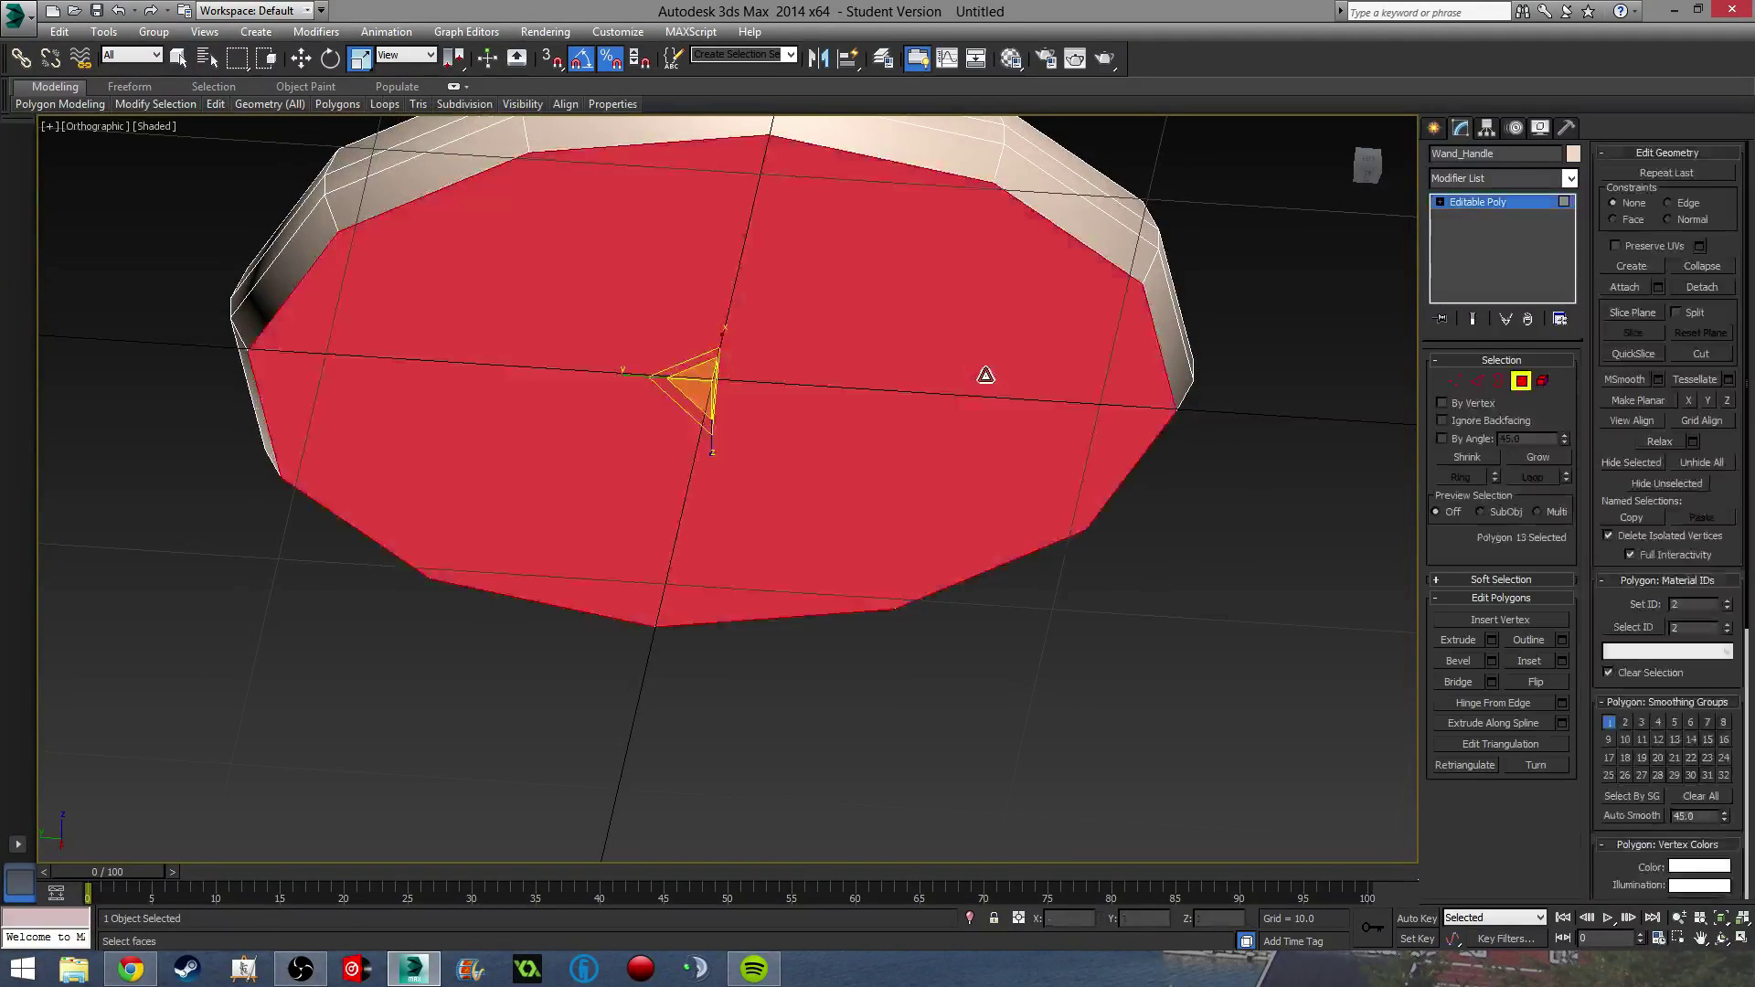
click(1561, 661)
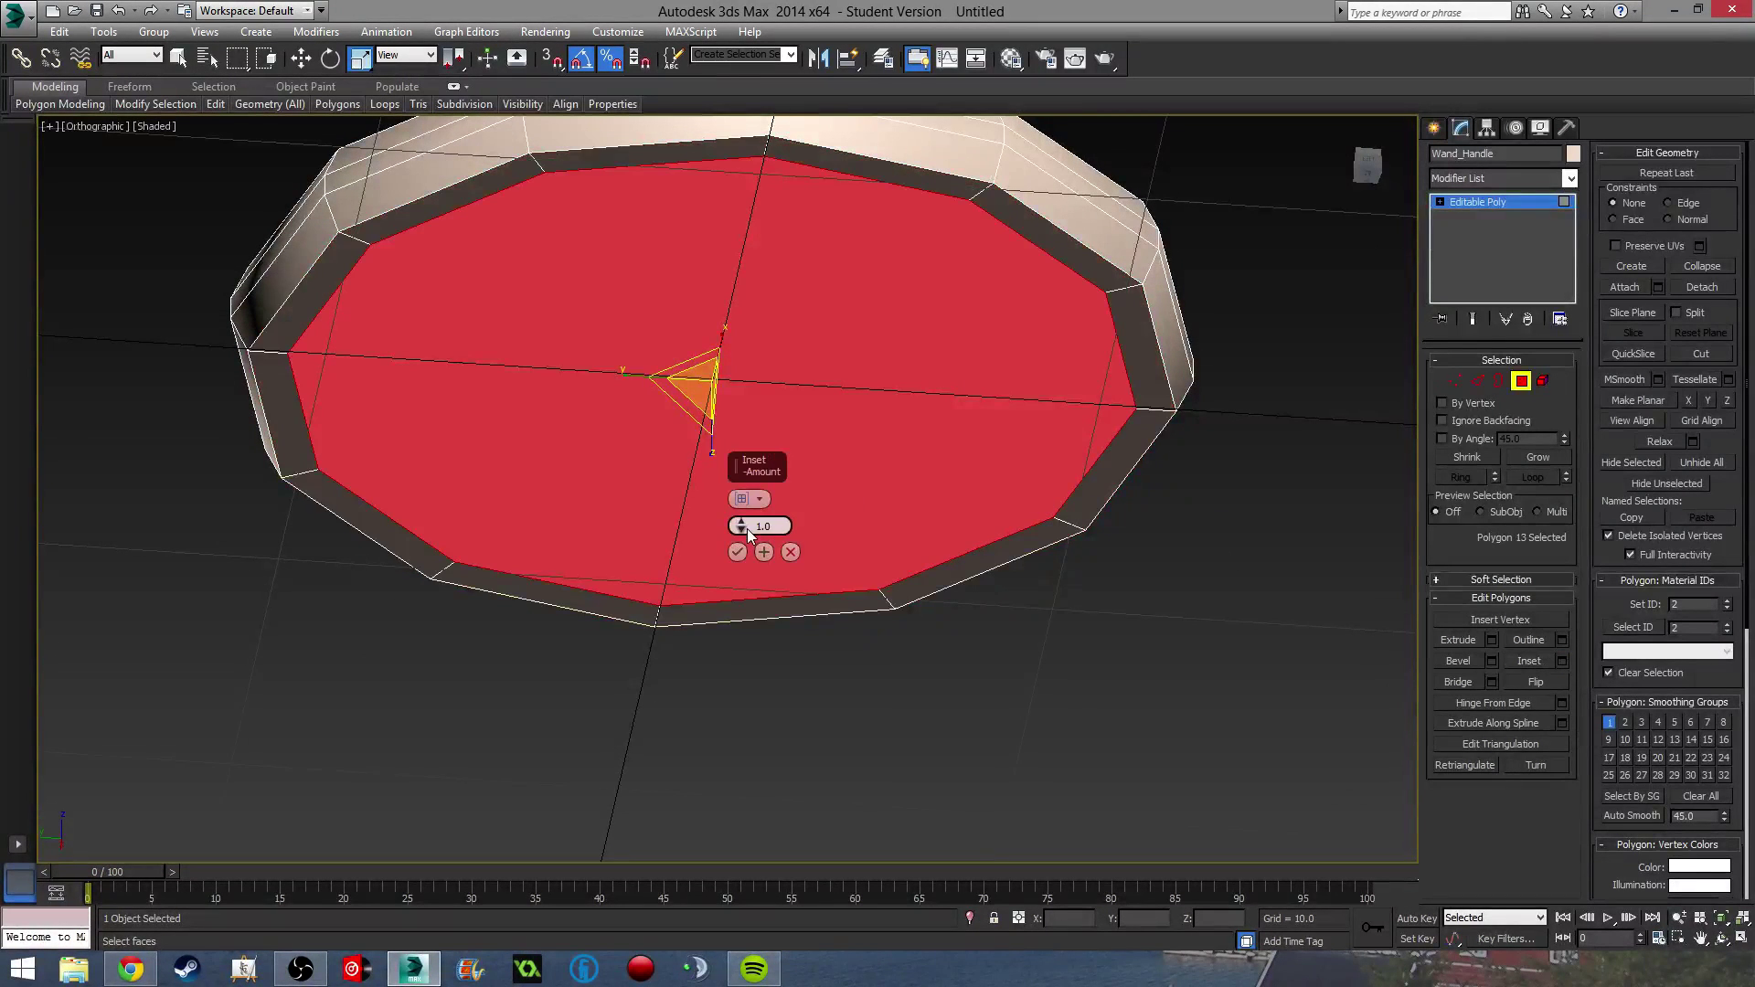
mouse_move(744, 526)
mouse_down()
mouse_move(763, 551)
mouse_move(749, 475)
mouse_move(744, 523)
mouse_up()
click(763, 551)
click(737, 552)
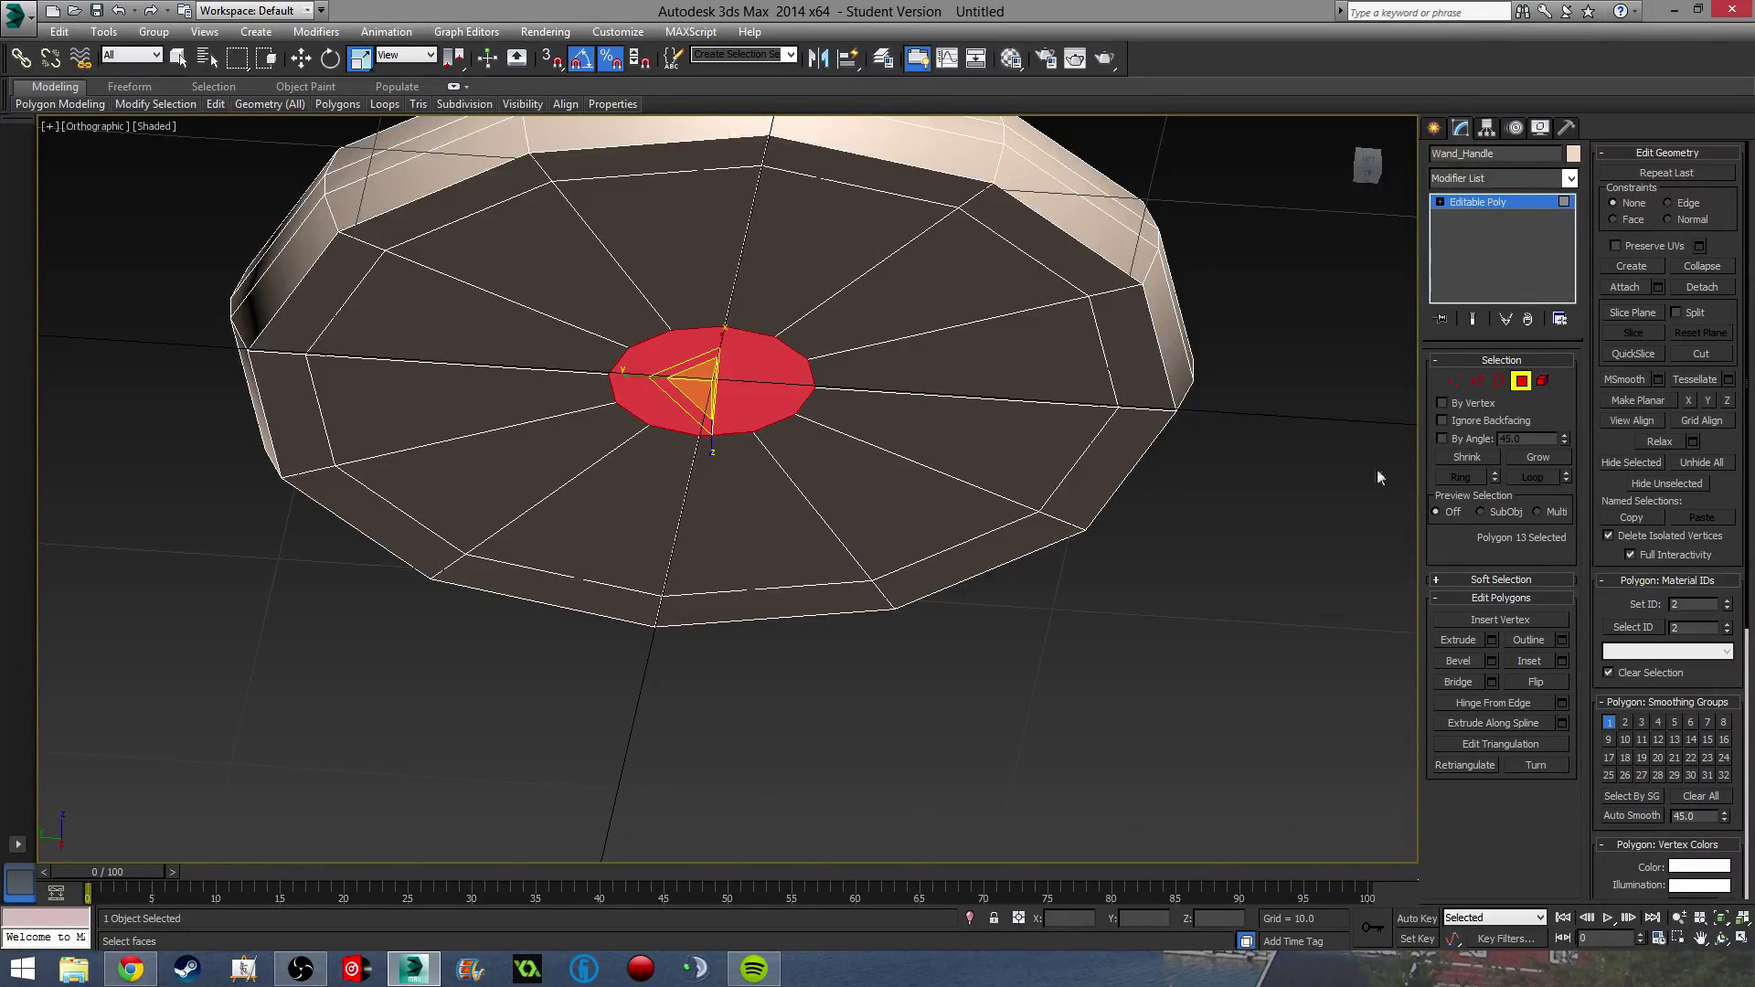
Chamfer the outer edge loop of the disc's bottom face by 0.132 with 1 segment.
click(1476, 380)
click(973, 176)
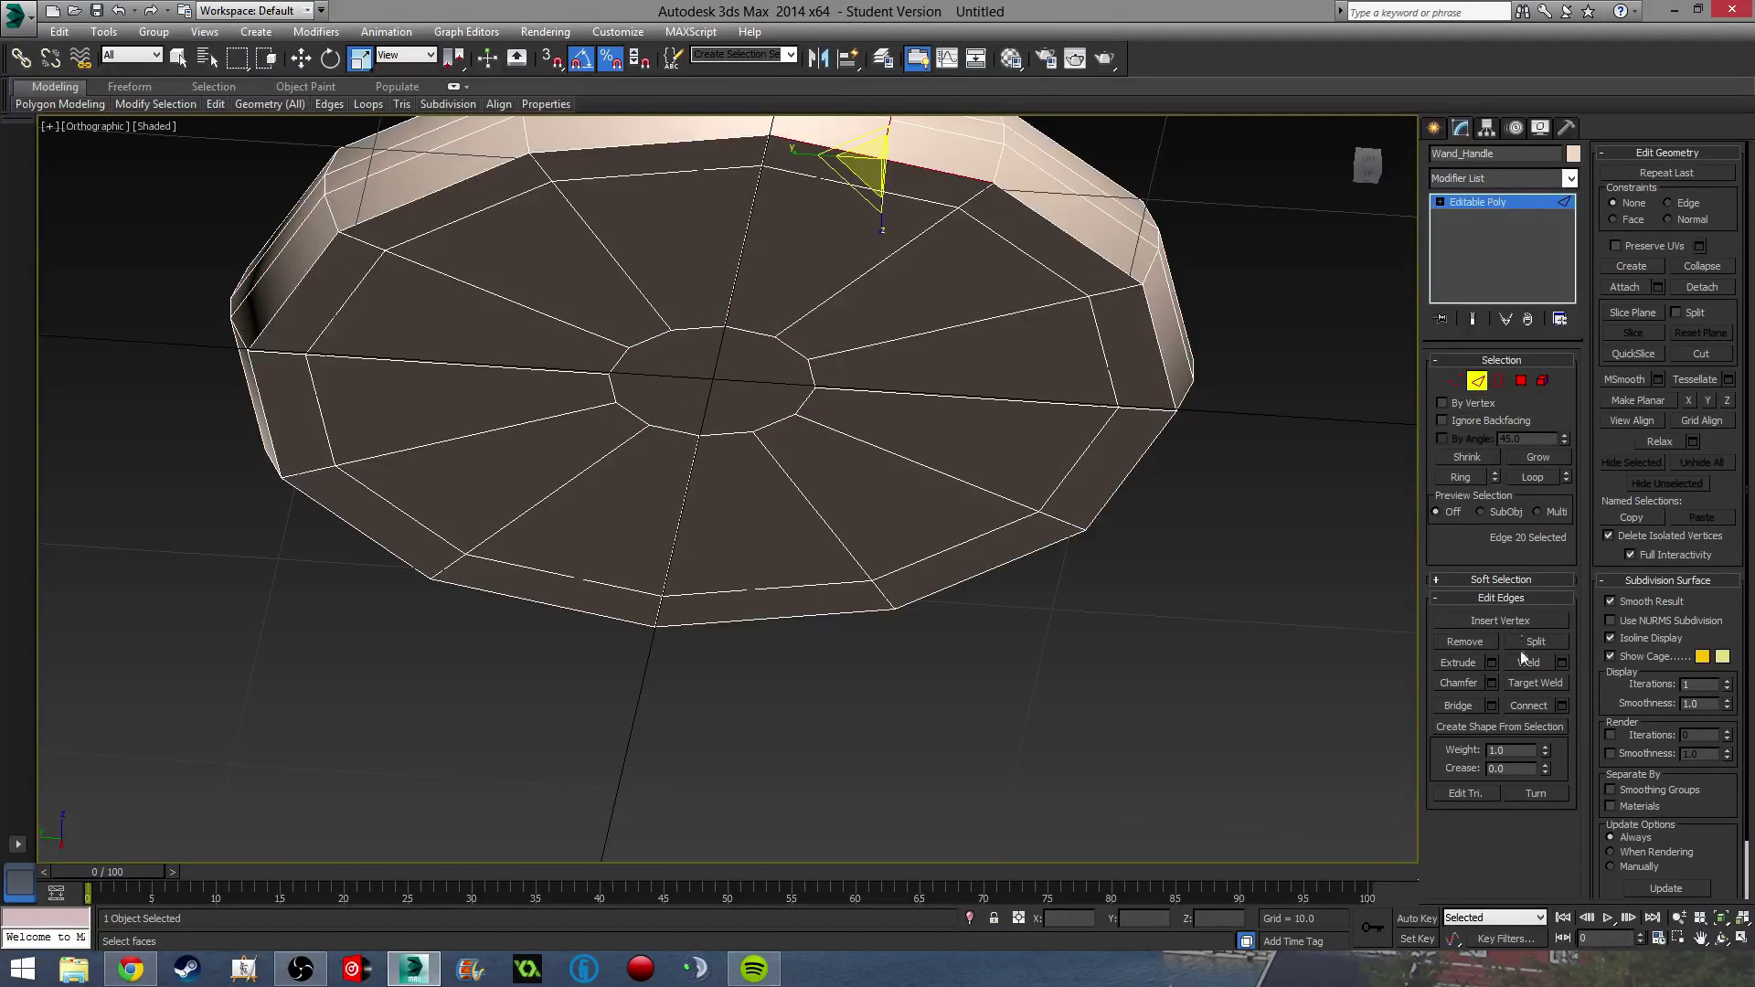
click(1475, 479)
click(1057, 229)
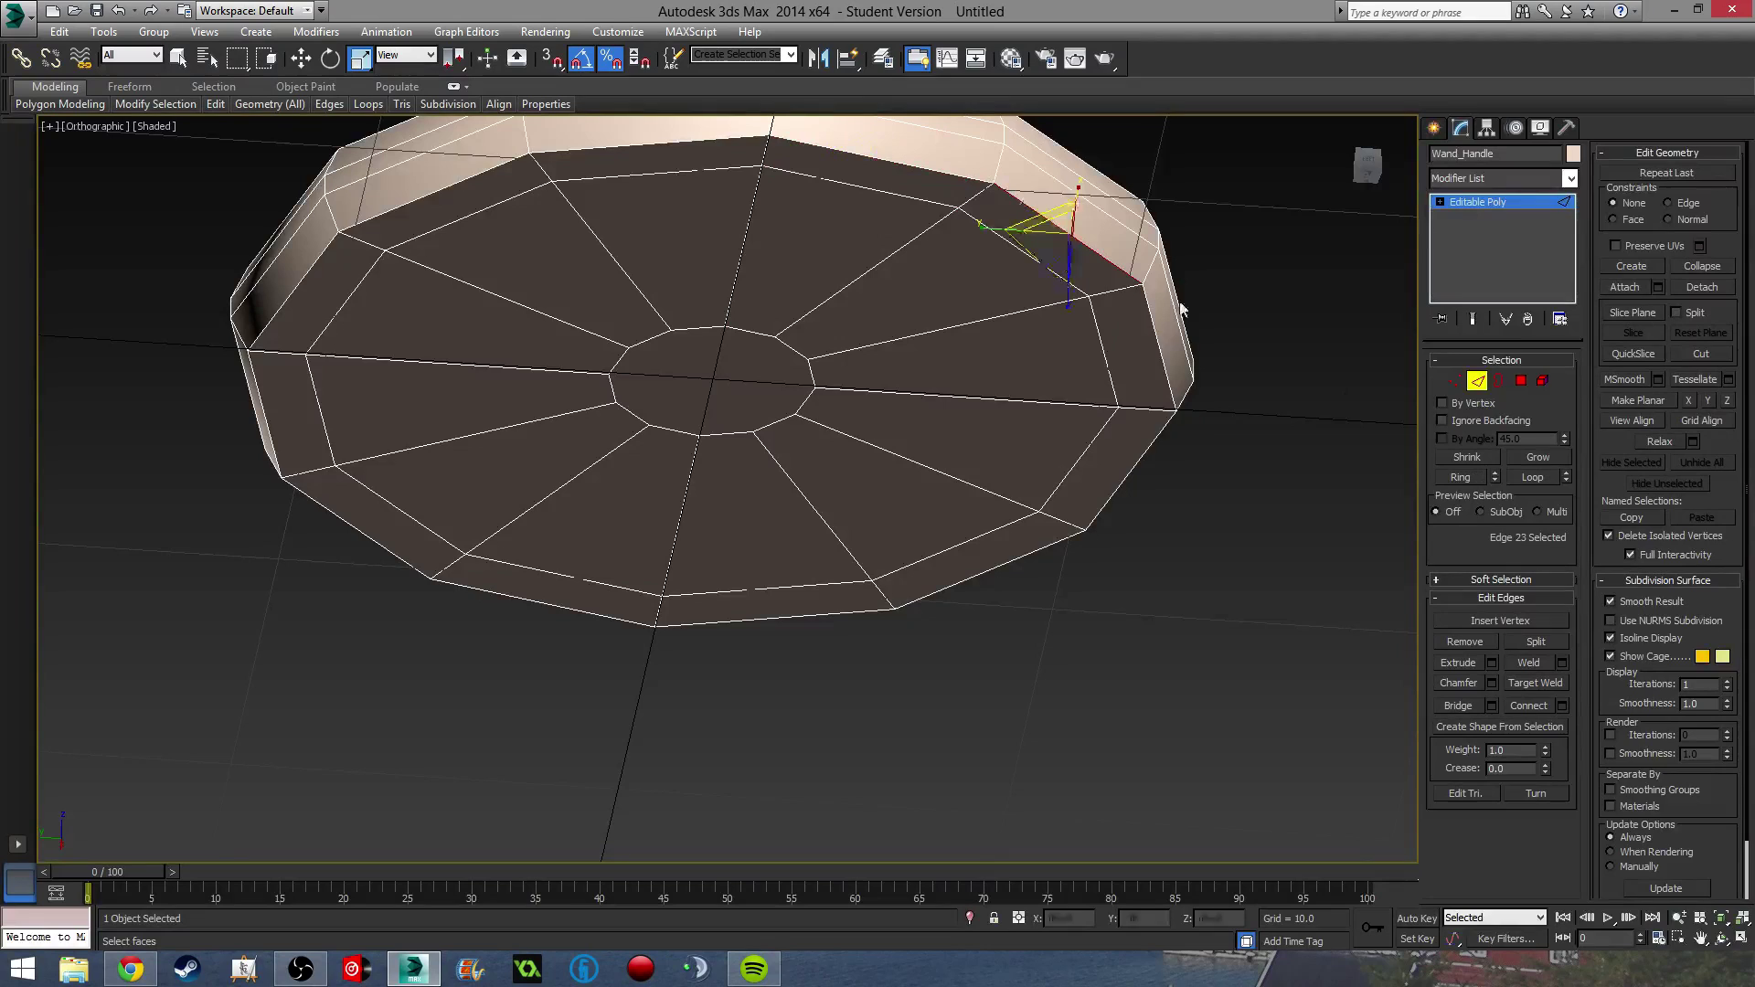
click(1532, 477)
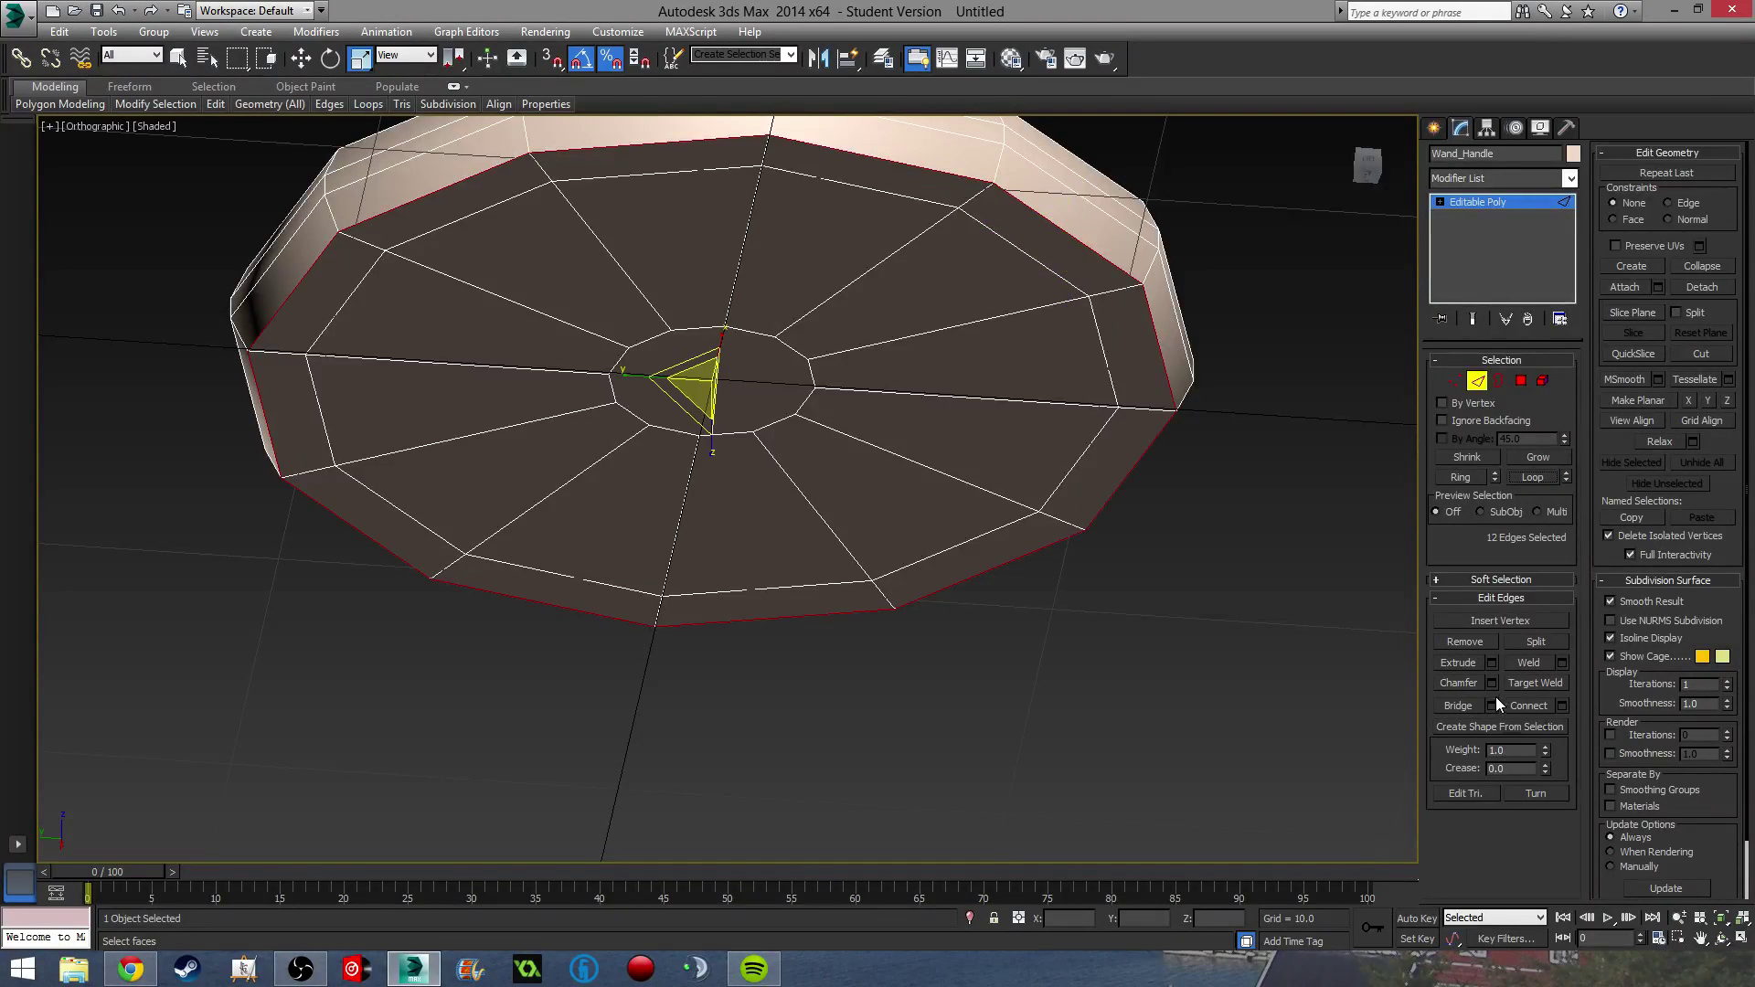
click(1492, 683)
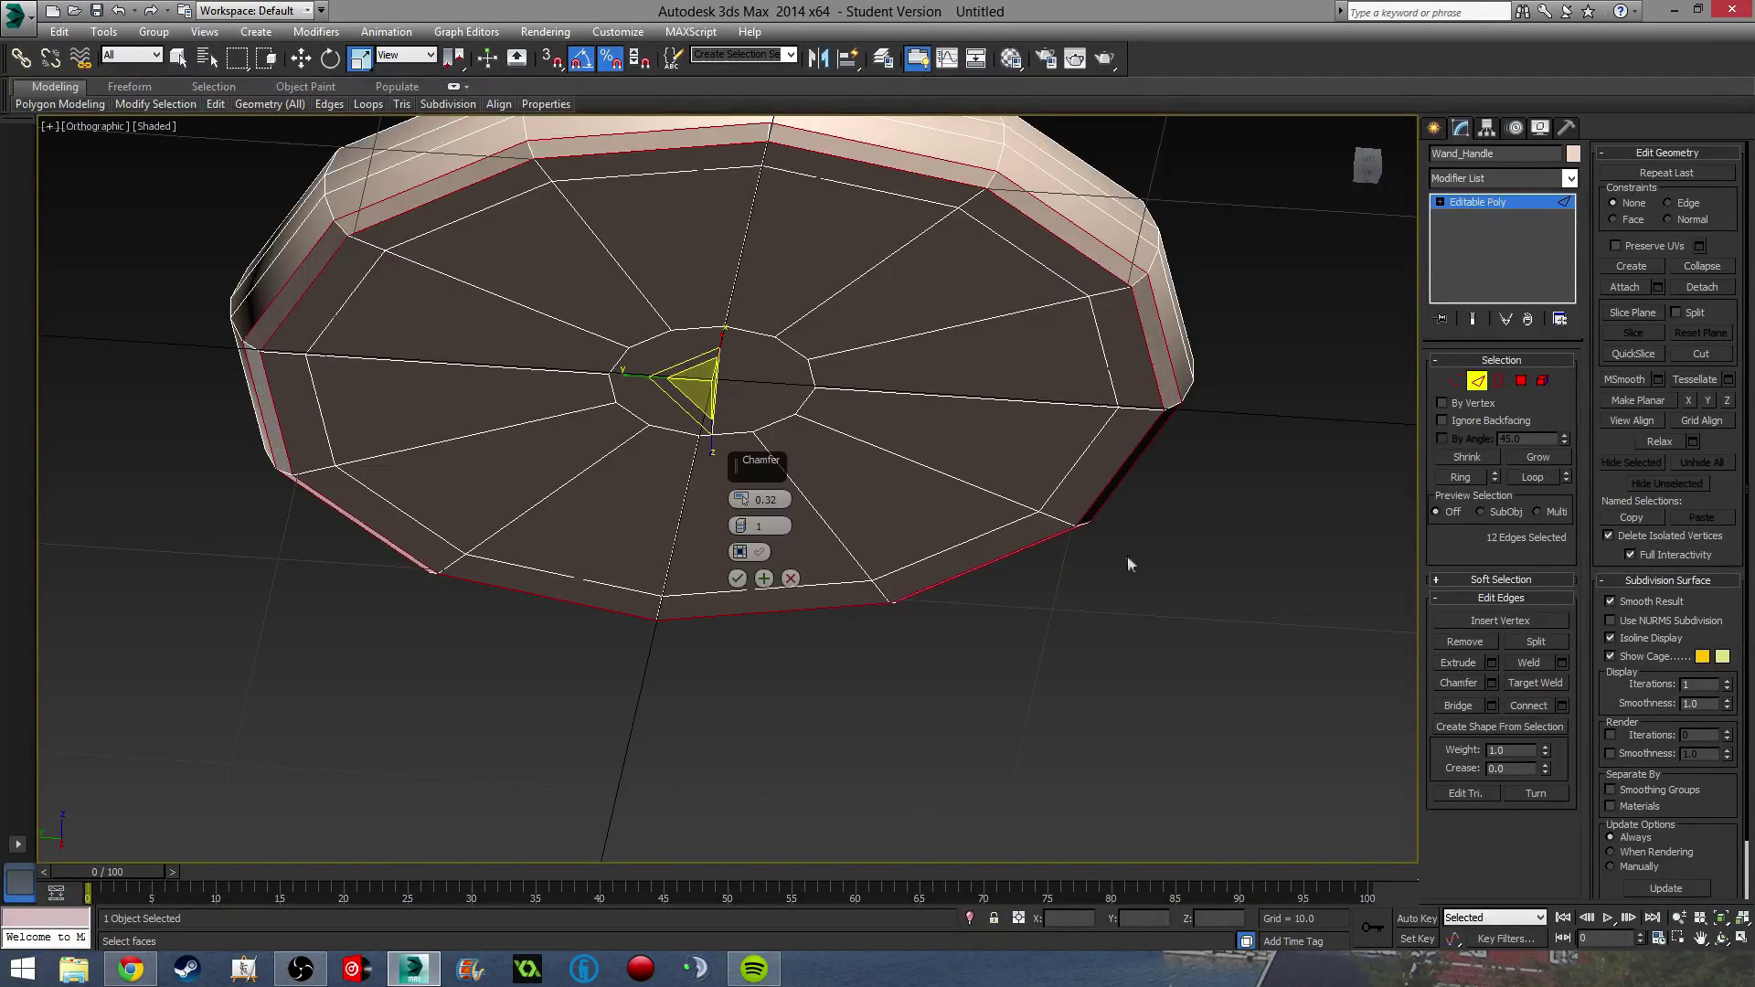
drag(744, 497, 753, 503)
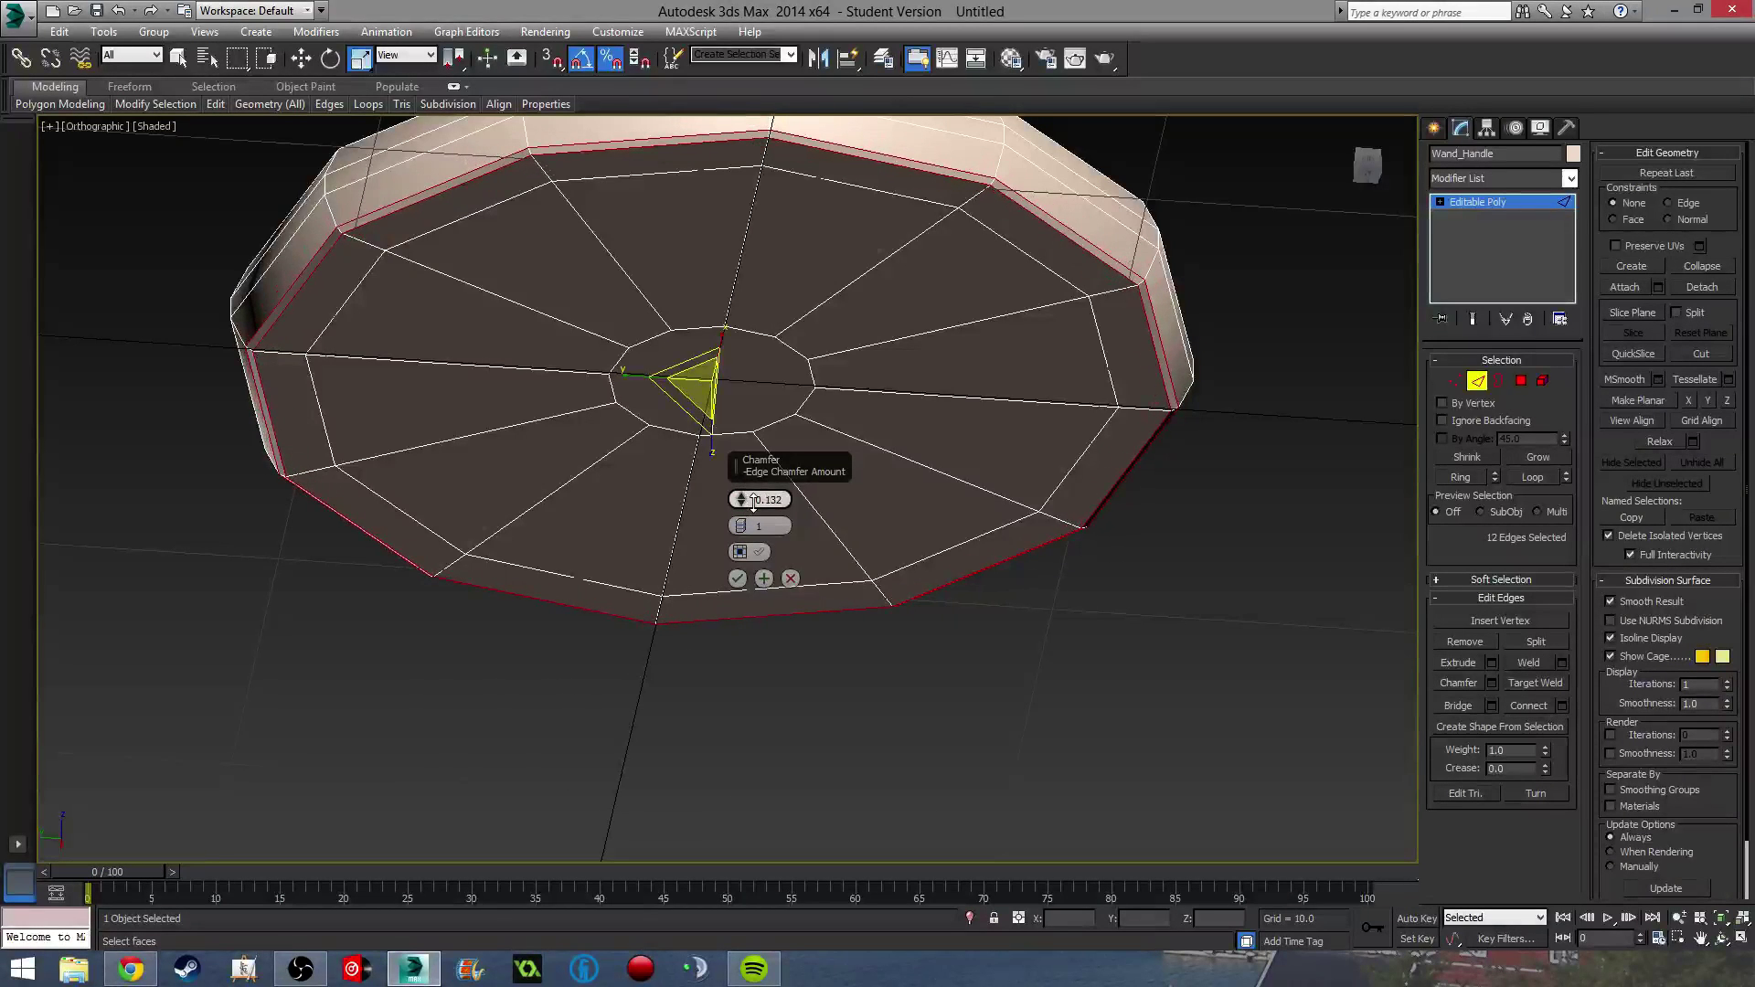
click(736, 578)
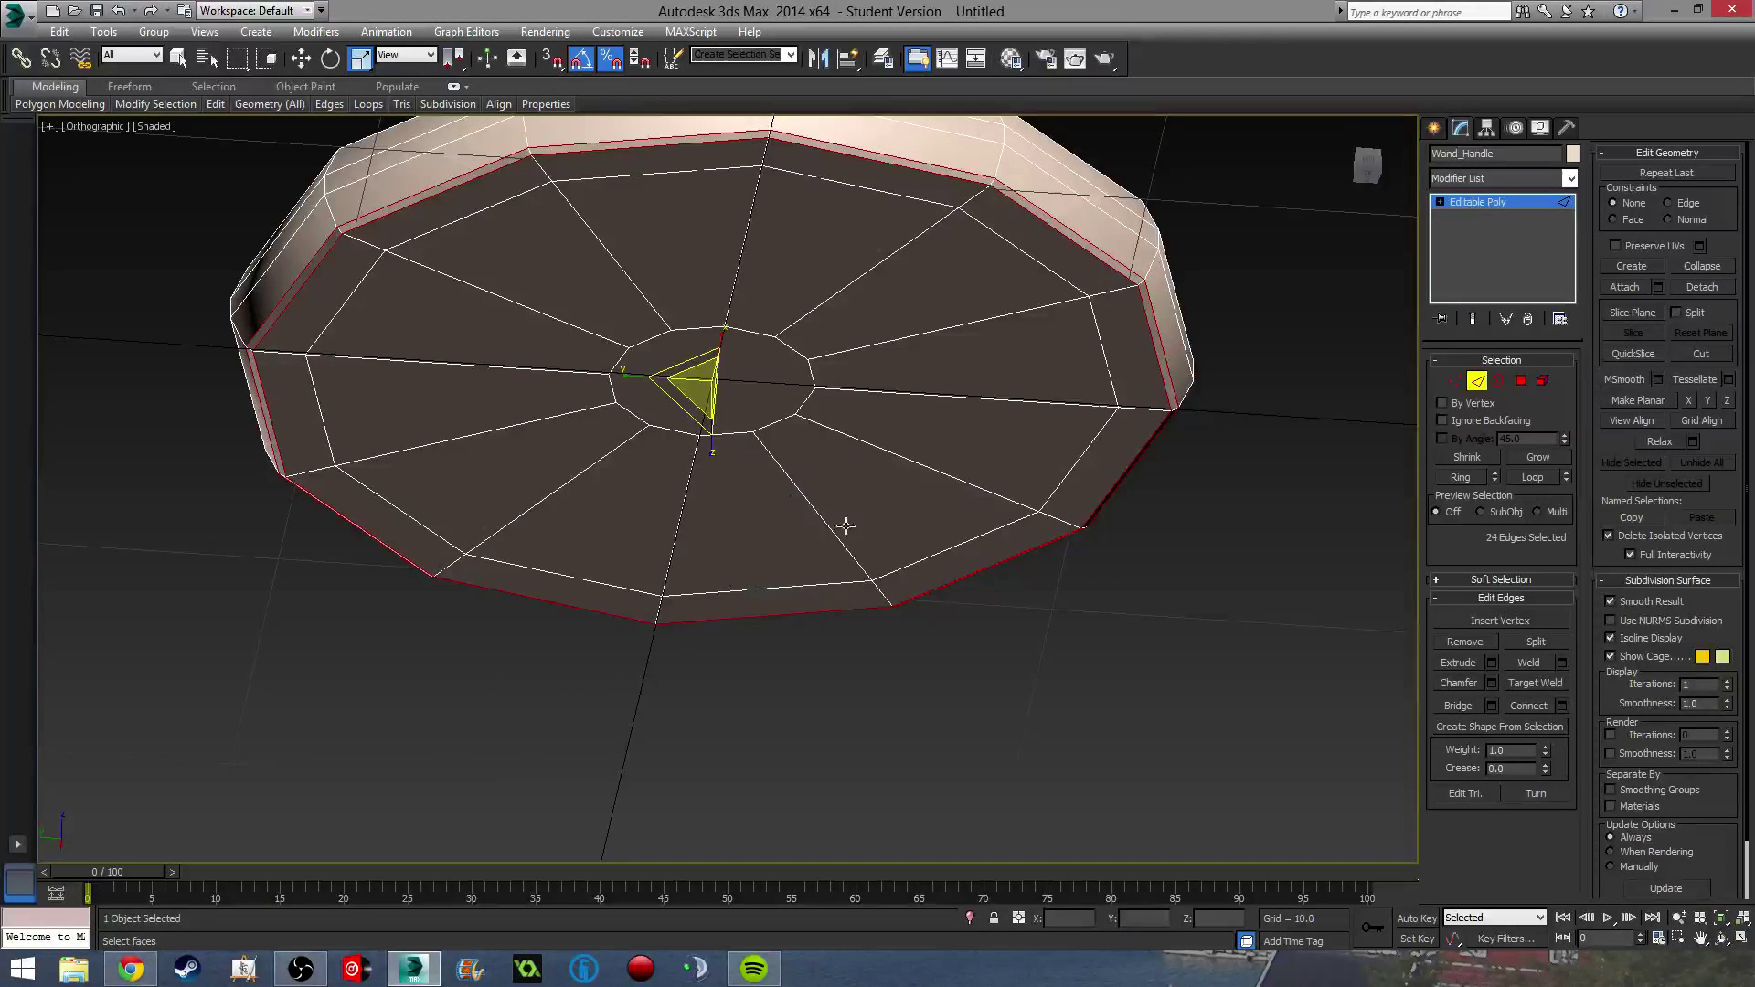
Cut two perpendicular edges across the small central bottom polygon between opposite vertices, crossing at its centre.
click(1364, 175)
scroll(749, 388, up, 3)
key(1)
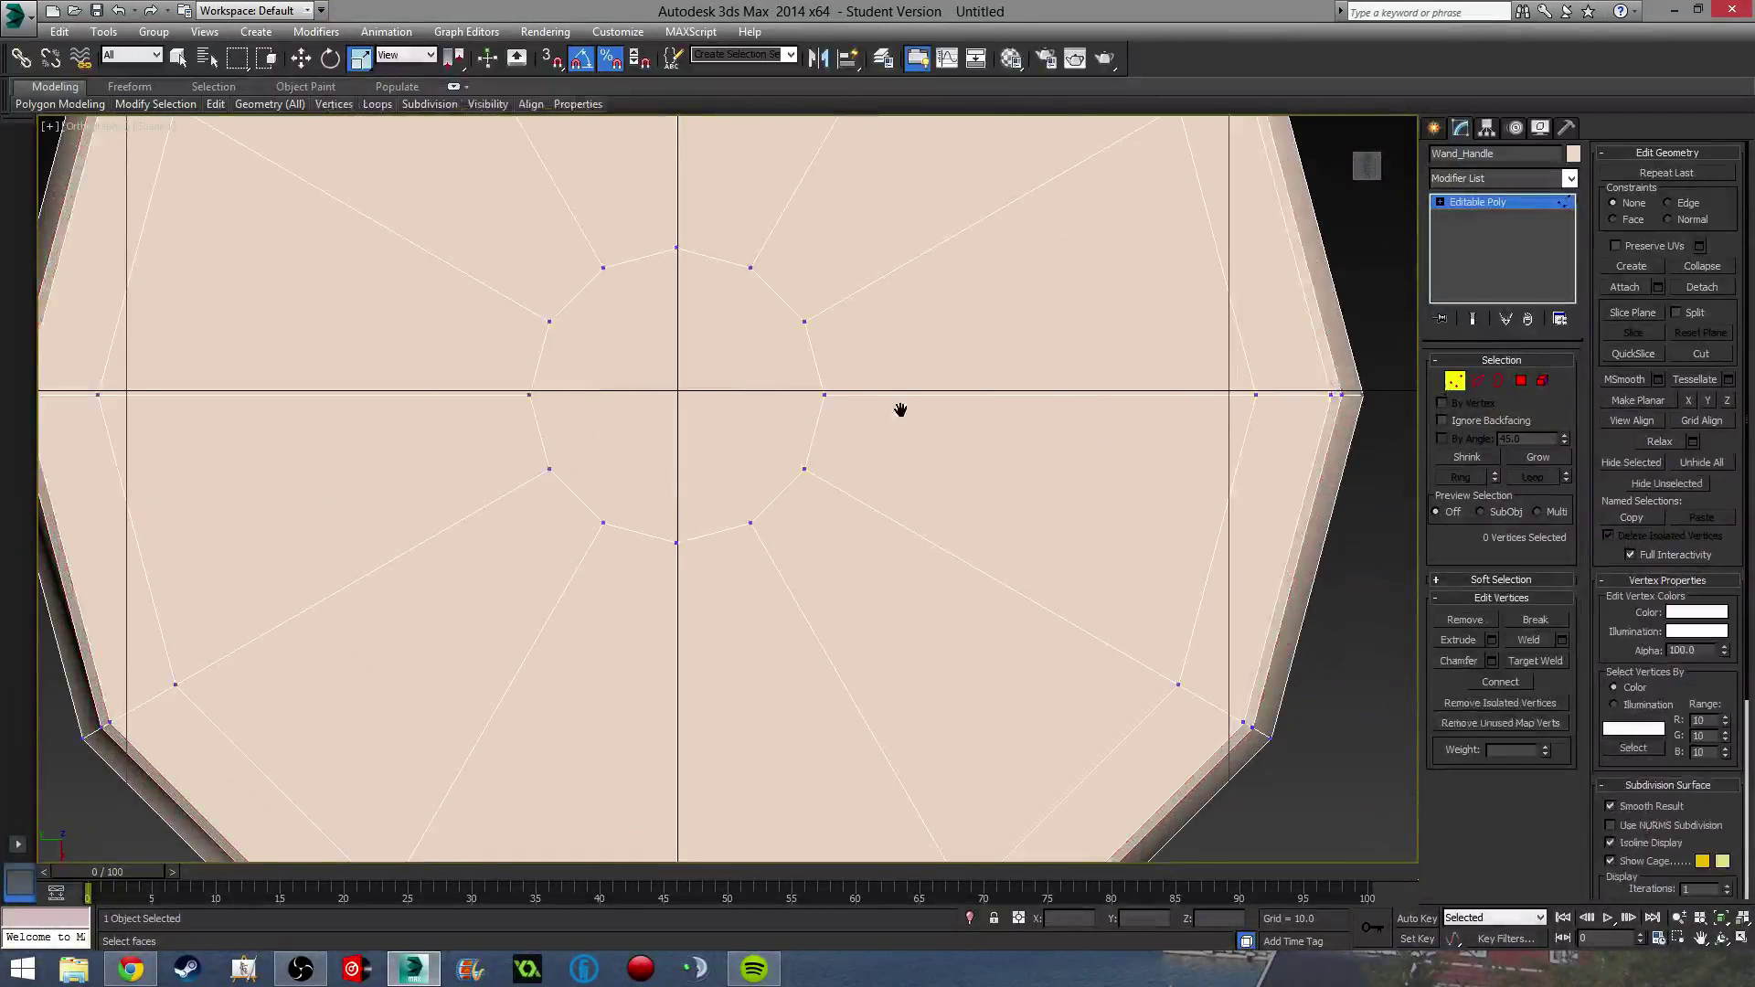
middle_drag(896, 404, 910, 432)
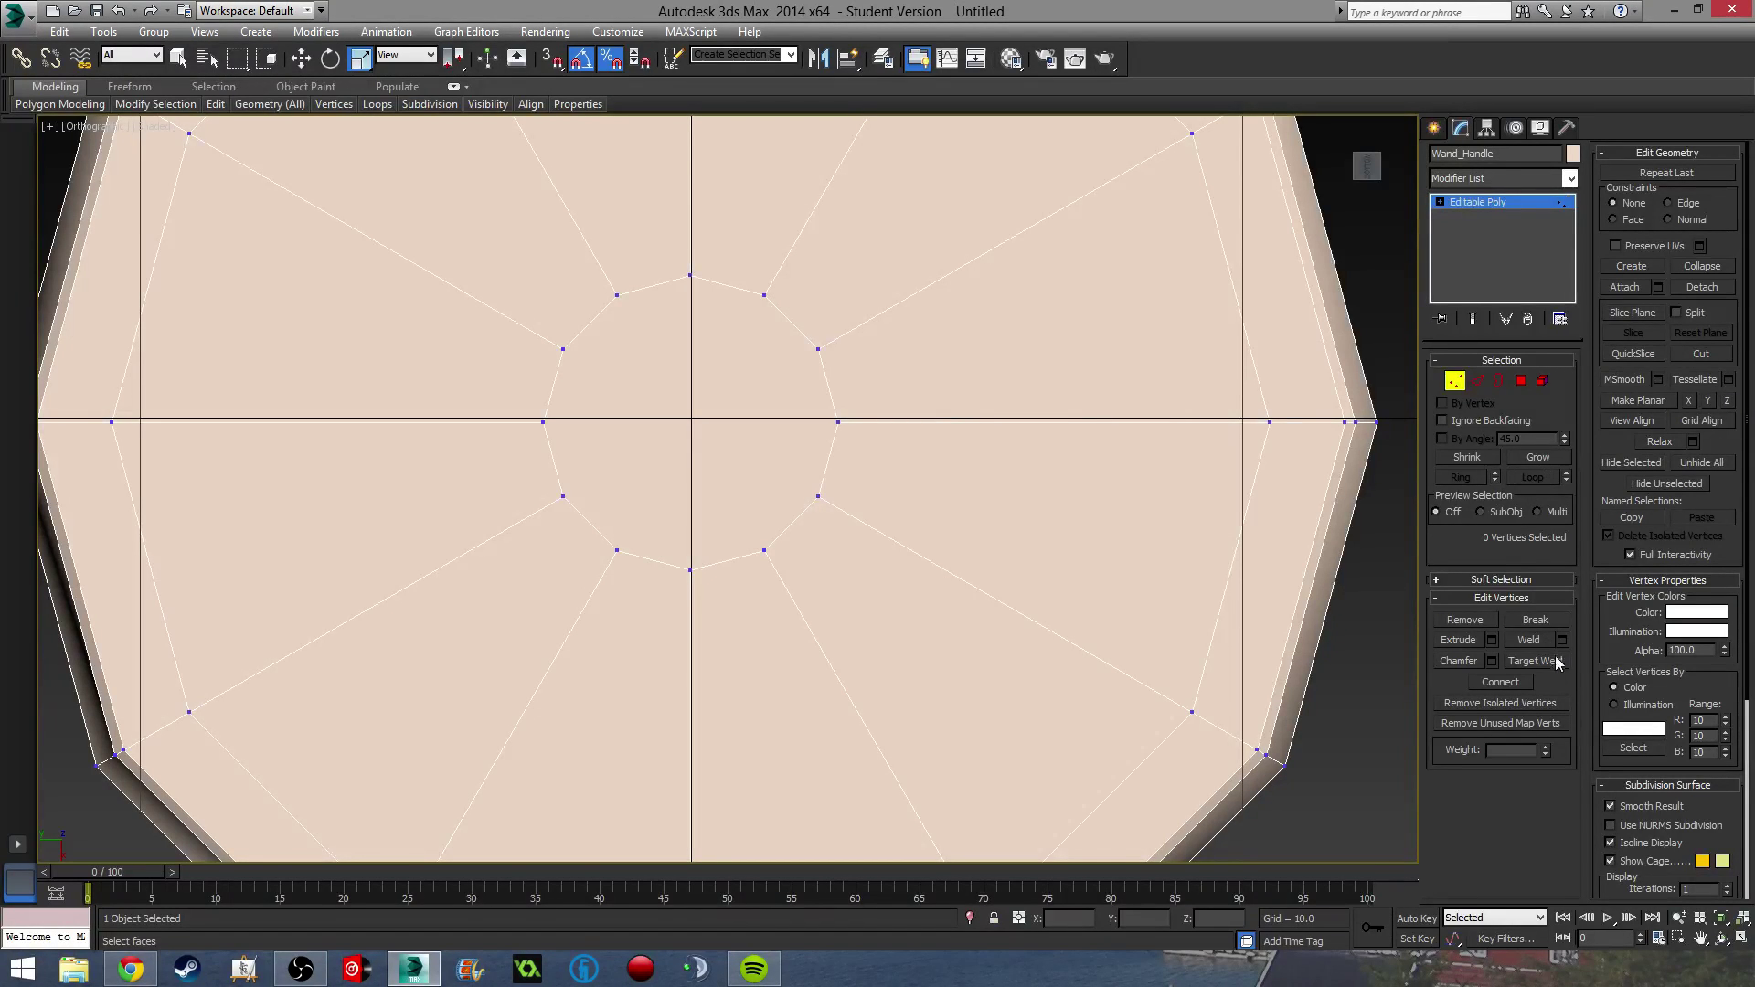
click(1700, 353)
scroll(1002, 435, up, 1)
scroll(733, 228, up, 2)
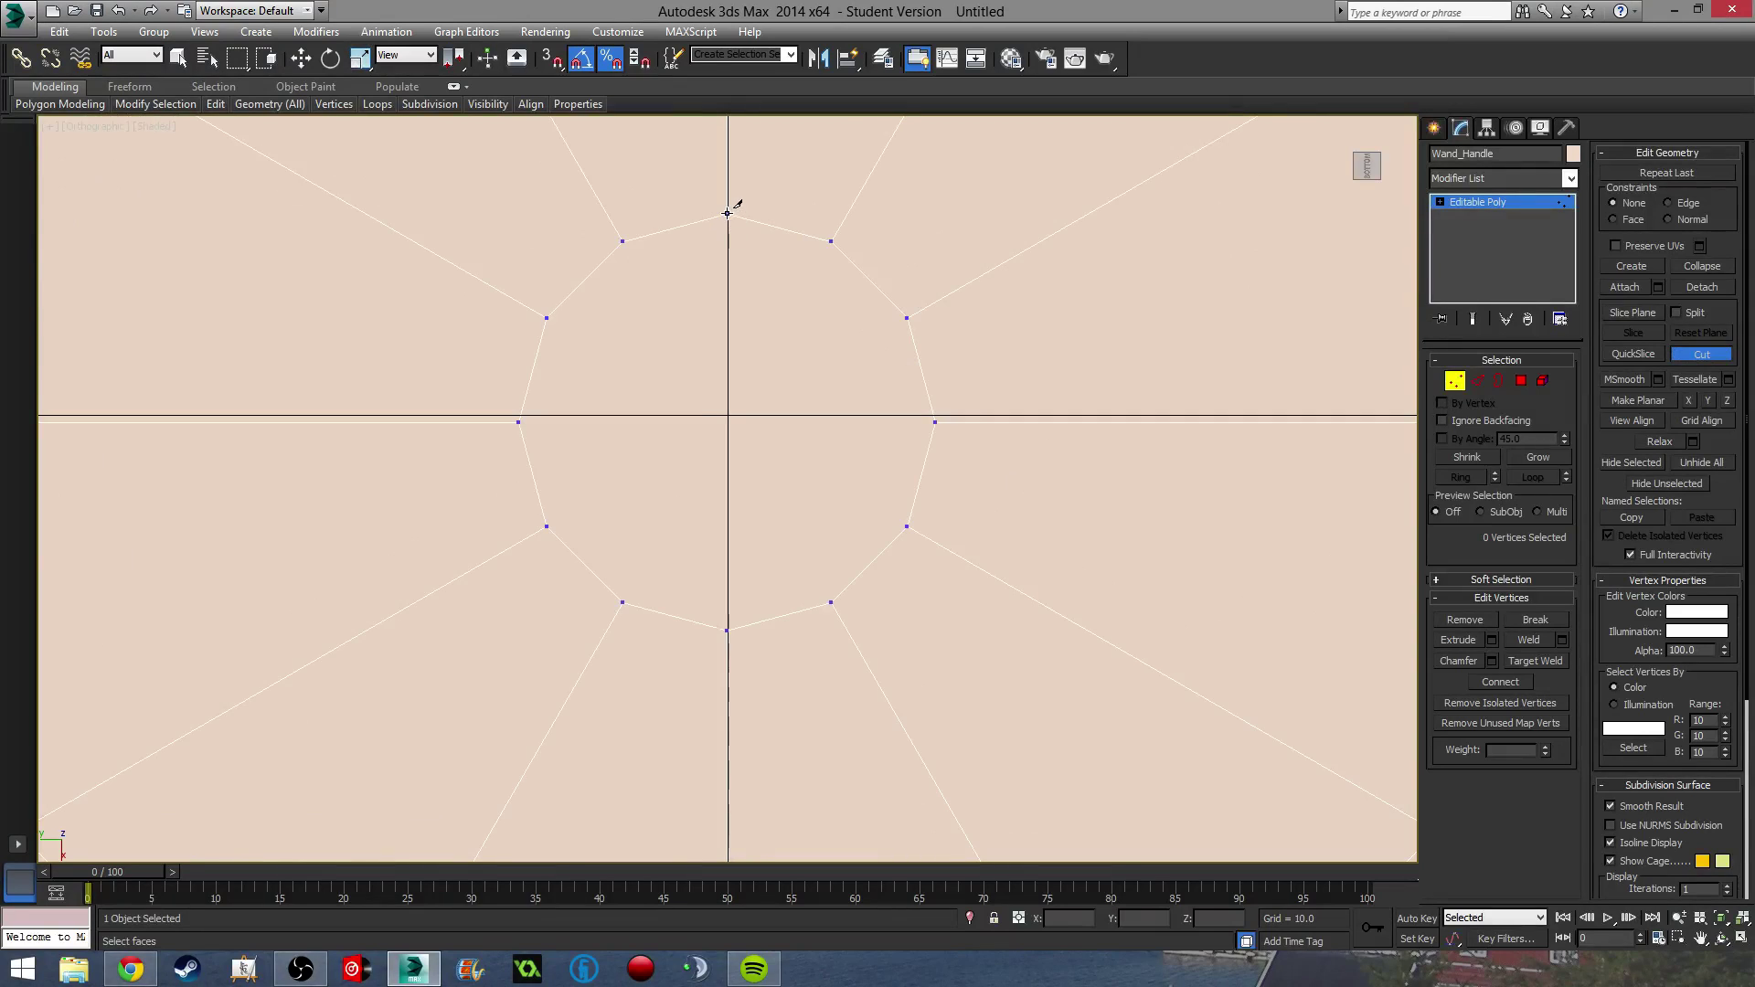
click(727, 213)
click(727, 629)
click(935, 423)
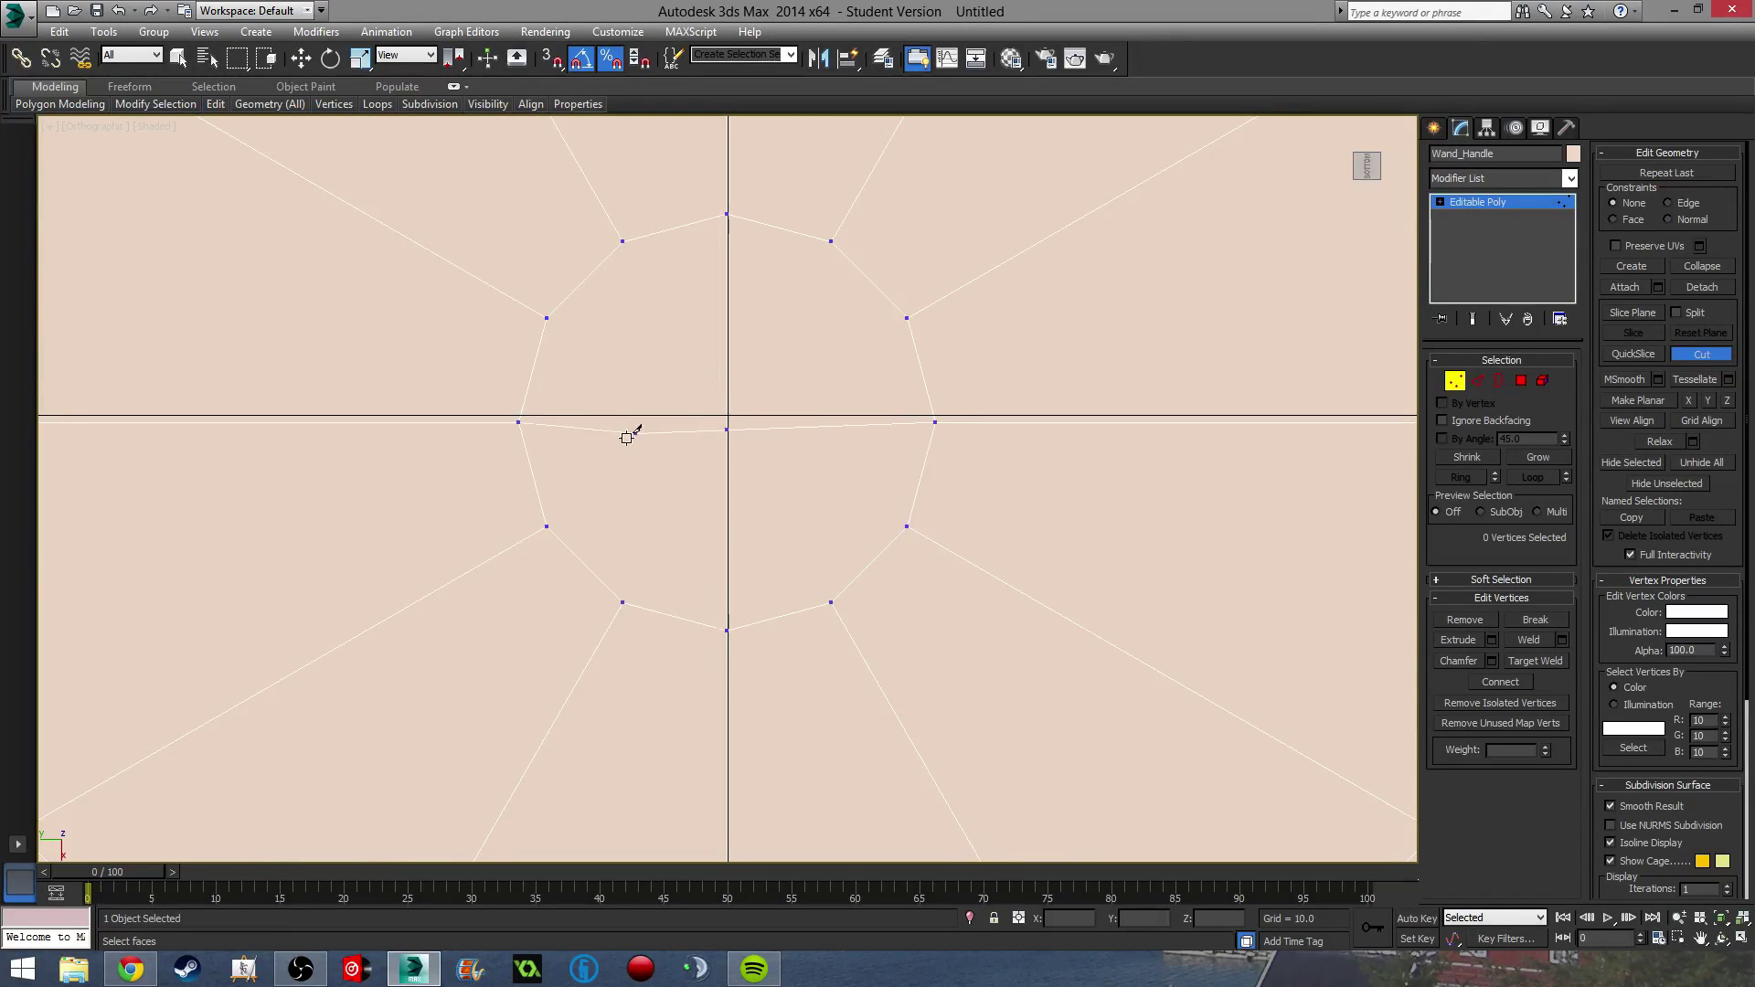
click(518, 422)
right_click(750, 379)
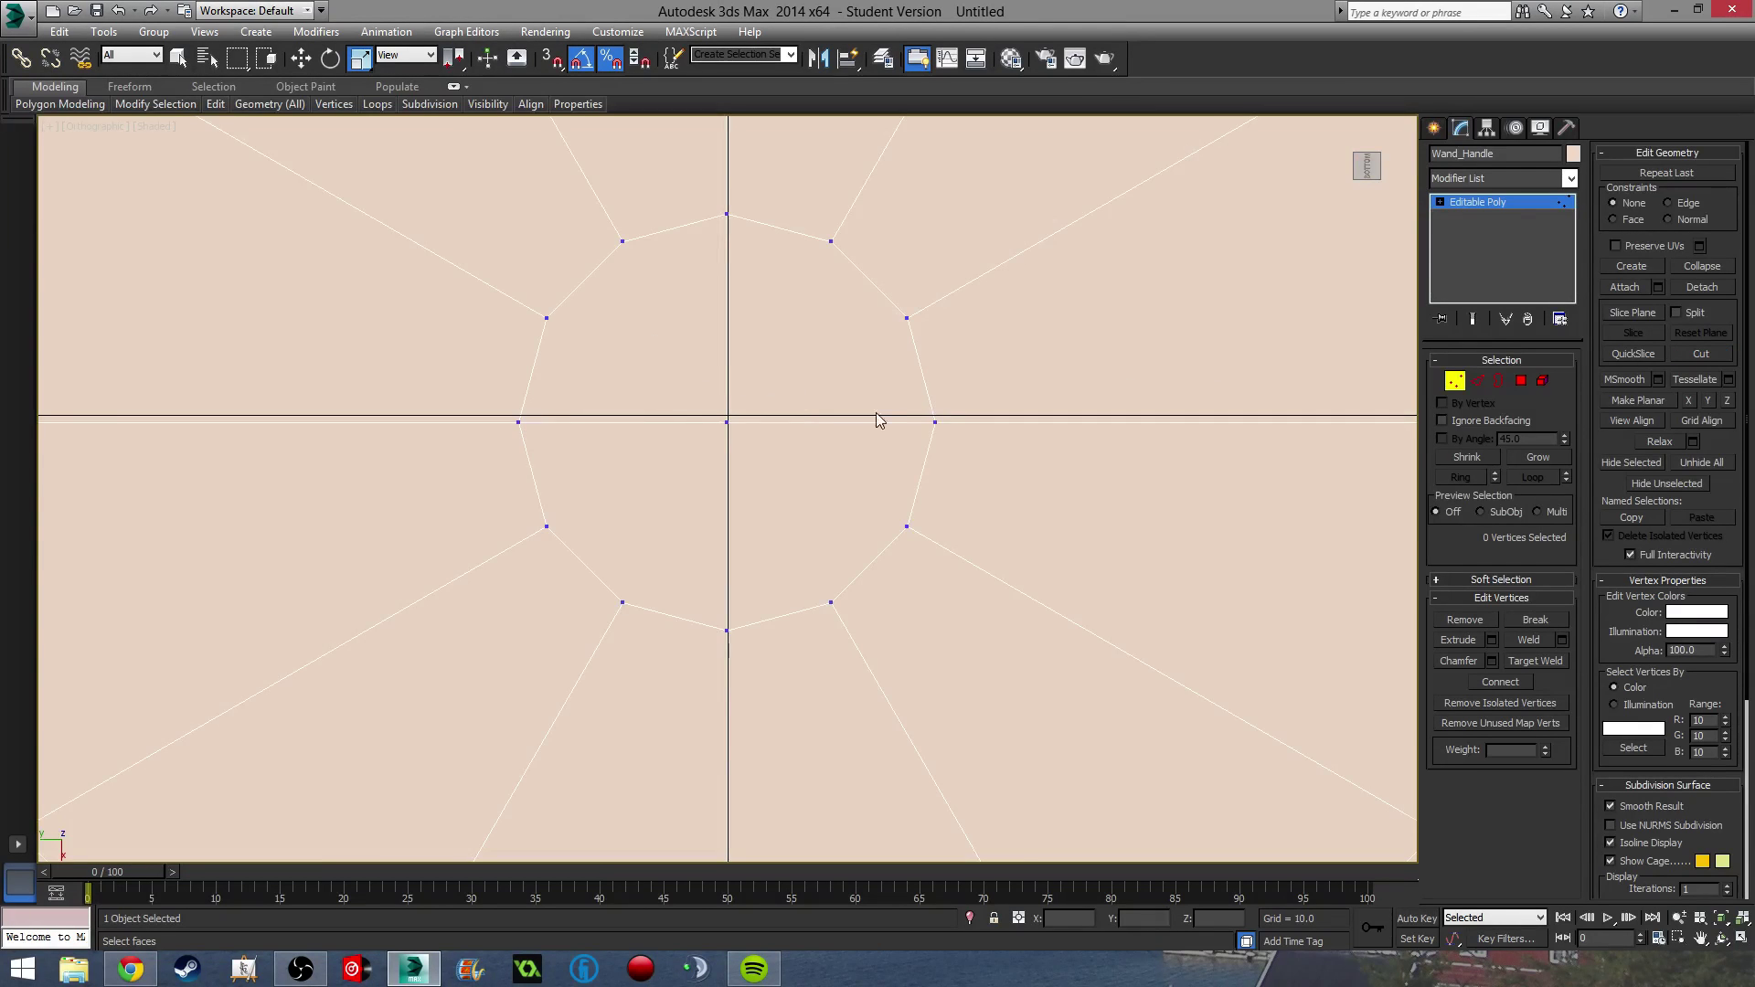
Weld all vertices of the disc with a threshold of 0.1.
scroll(876, 413, down, 4)
click(1456, 380)
click(1456, 380)
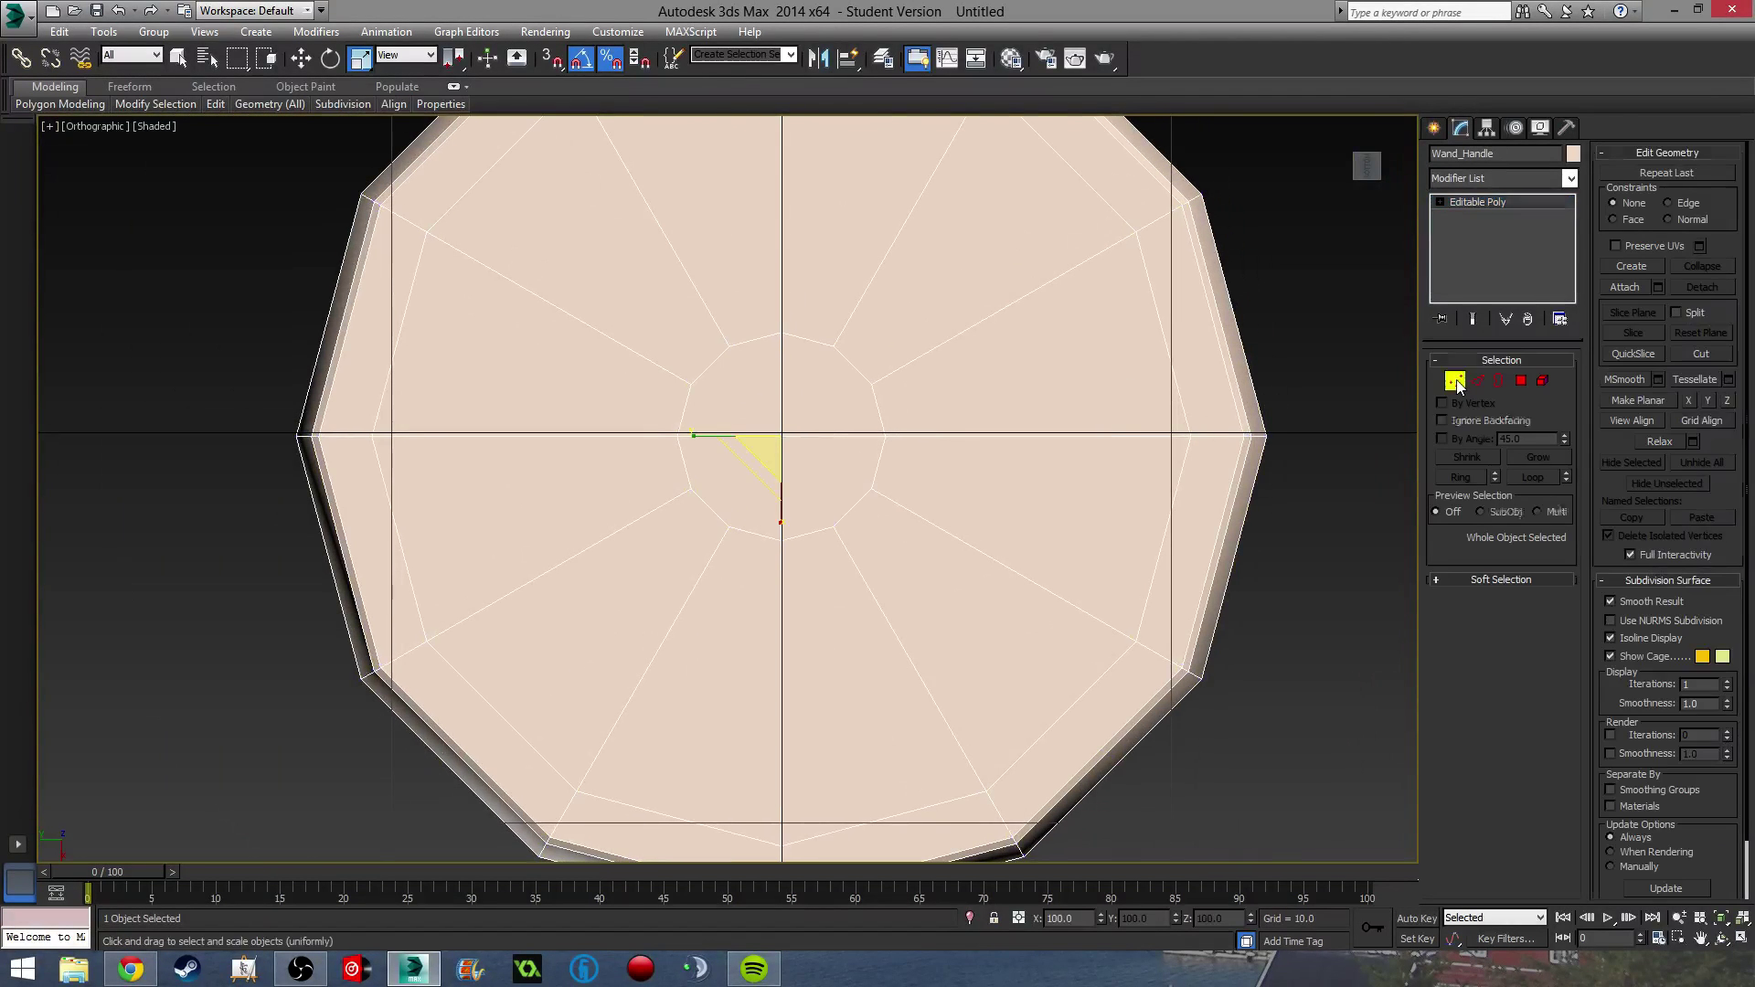
click(1562, 640)
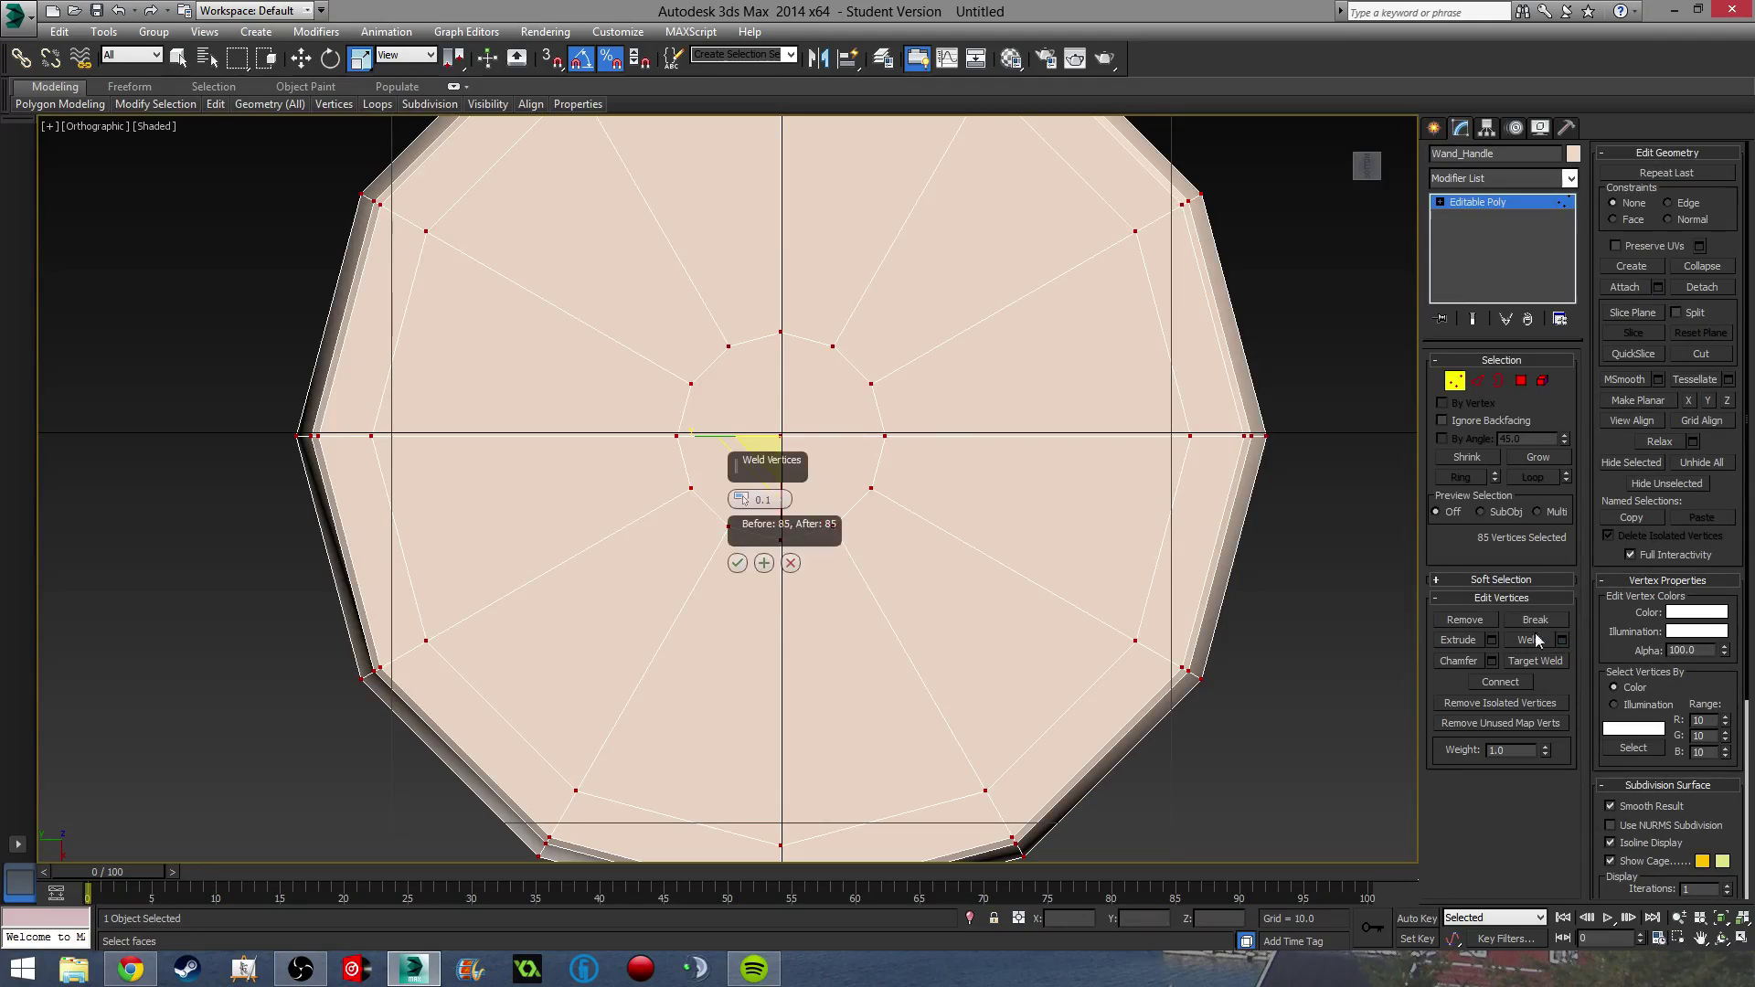
click(745, 566)
Move all of the disc's vertices together to the world origin at X 0, Y 0, Z 0.
middle_drag(1414, 356, 1242, 453)
key(w)
middle_drag(845, 447, 858, 412)
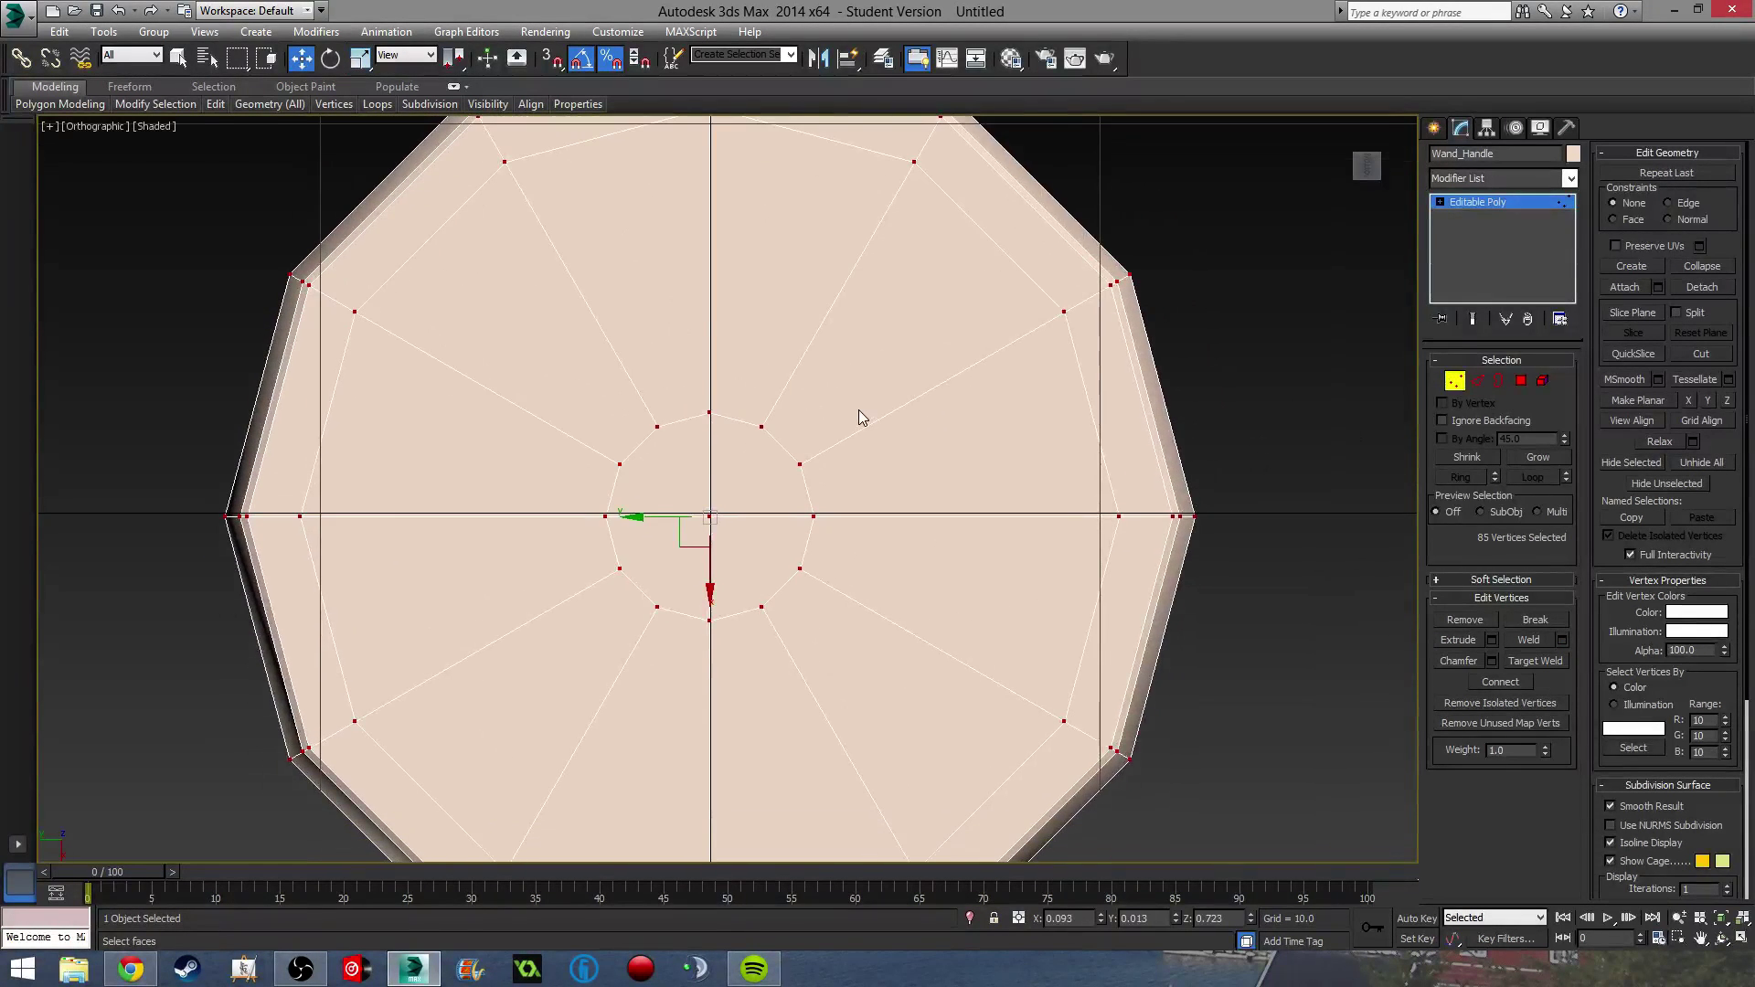
key(t)
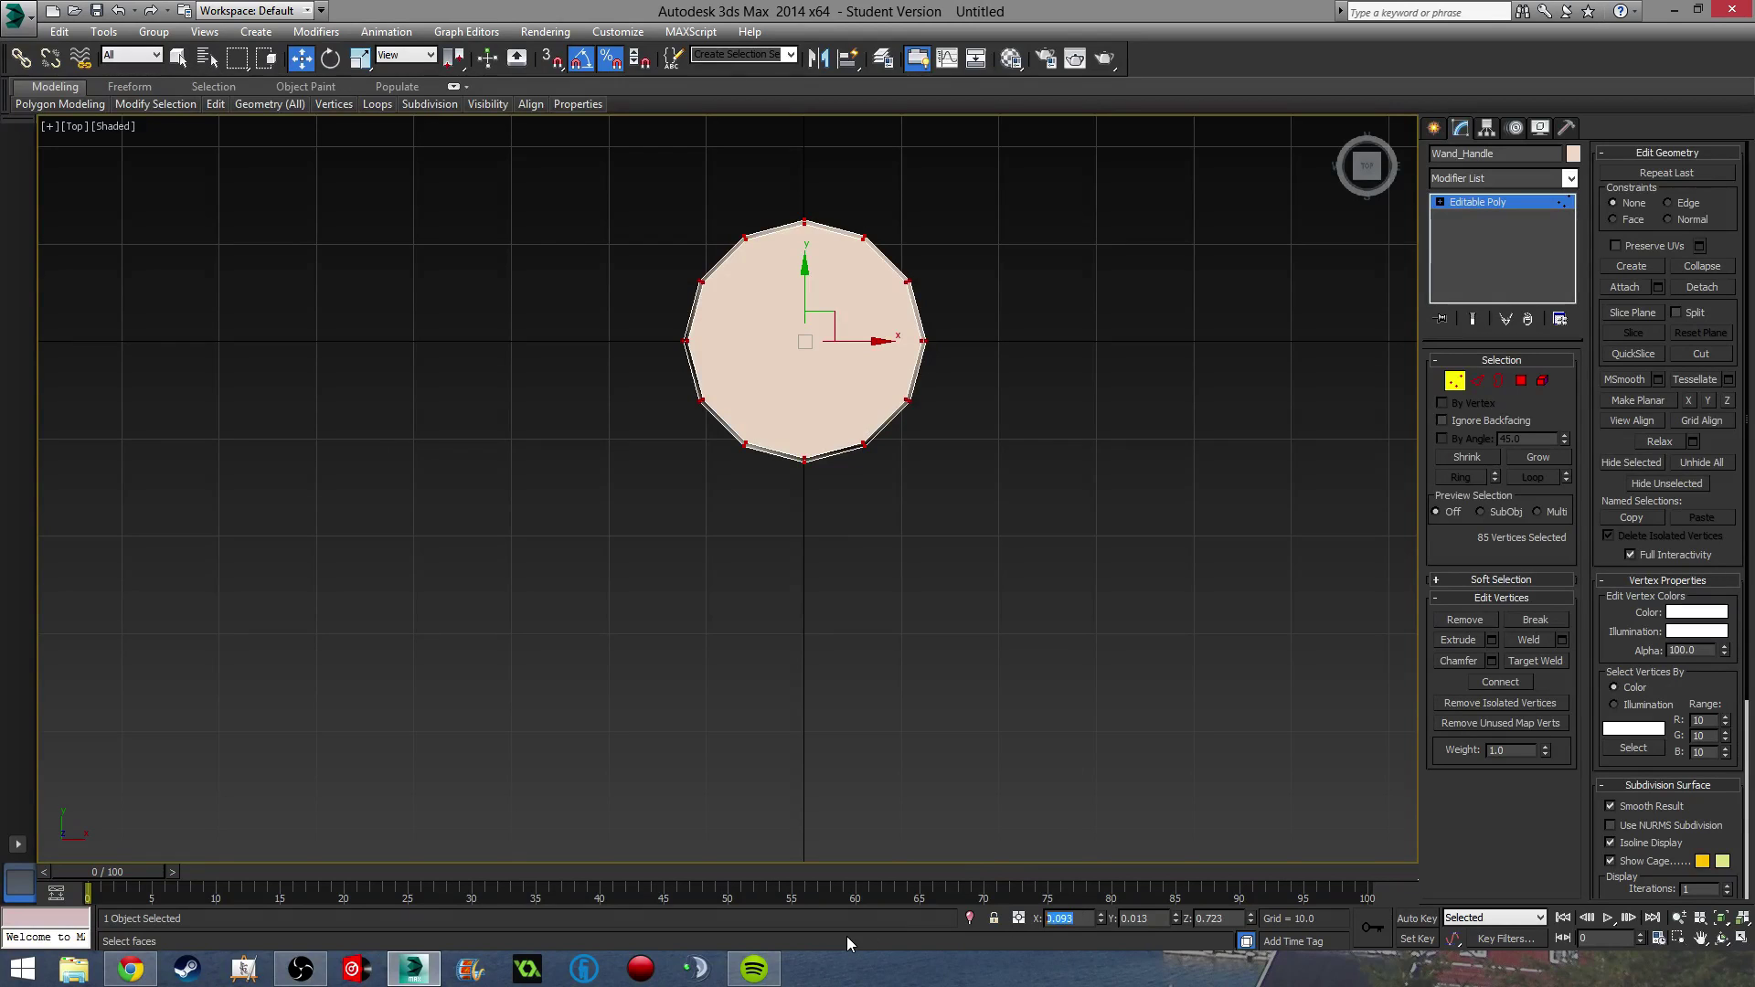
text(0)
key(Tab)
text(0)
key(Tab)
text(0)
key(Return)
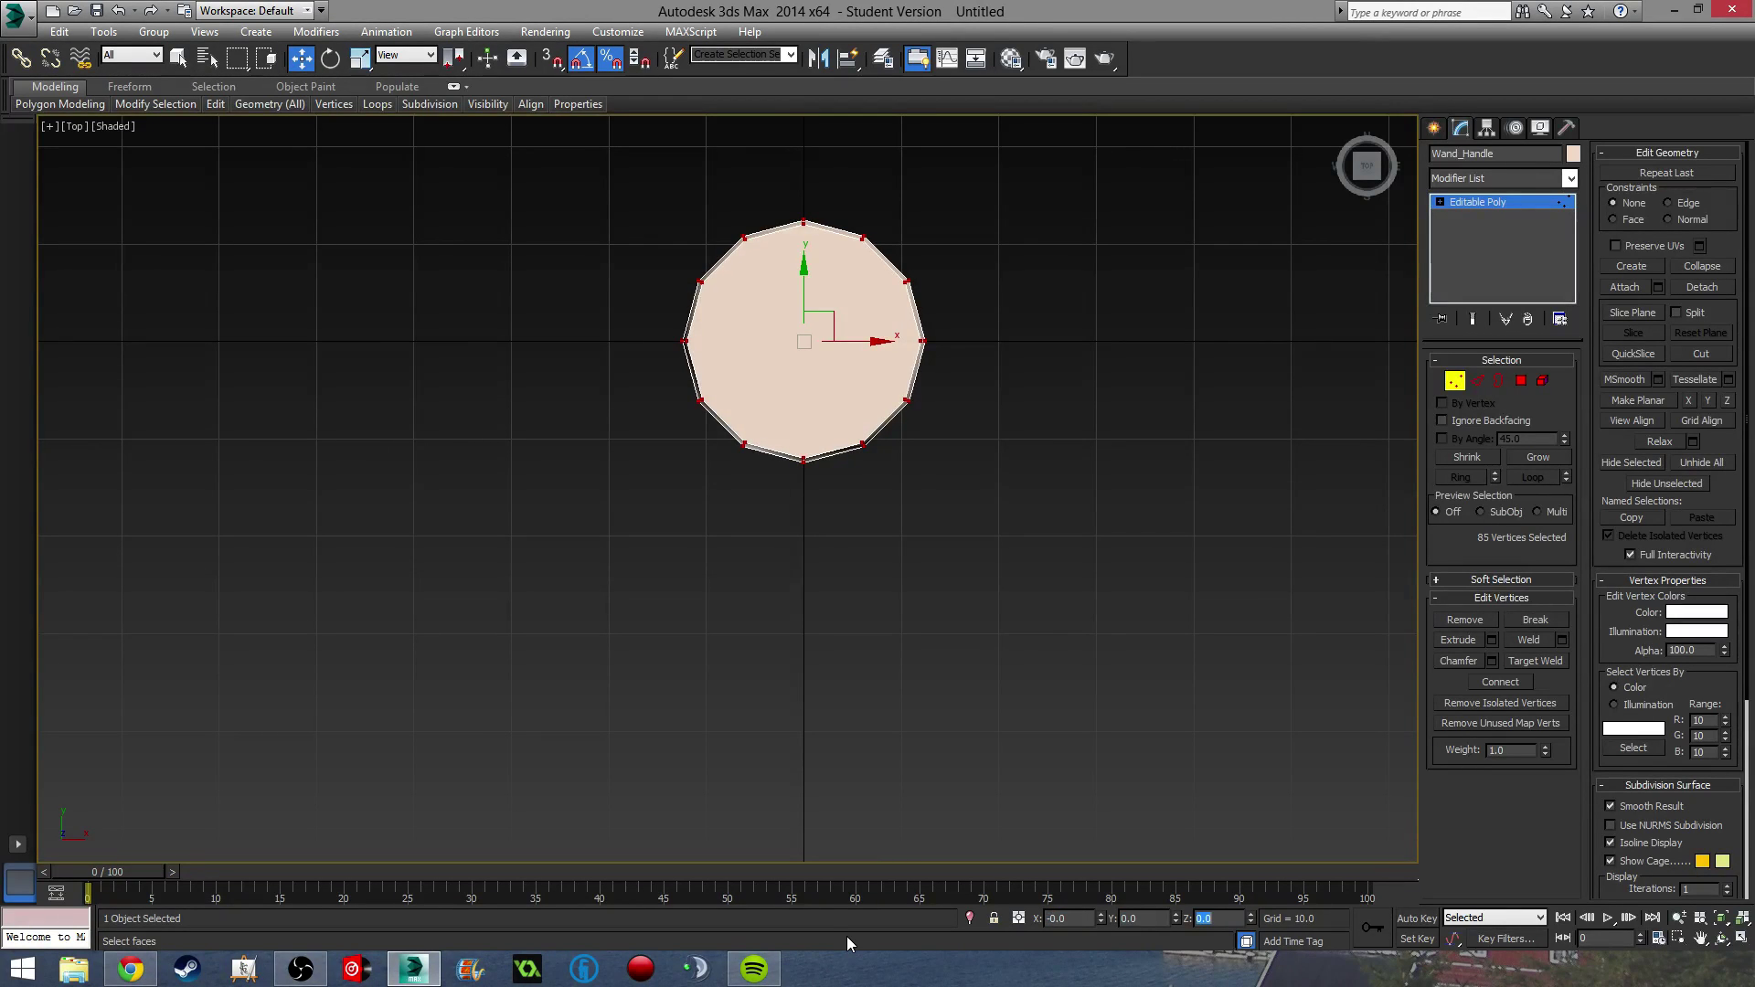
Bevel the disc's top polygon with a height of 1.015 and an outline of -3.255.
middle_drag(850, 406, 934, 373)
middle_drag(1005, 418, 998, 450)
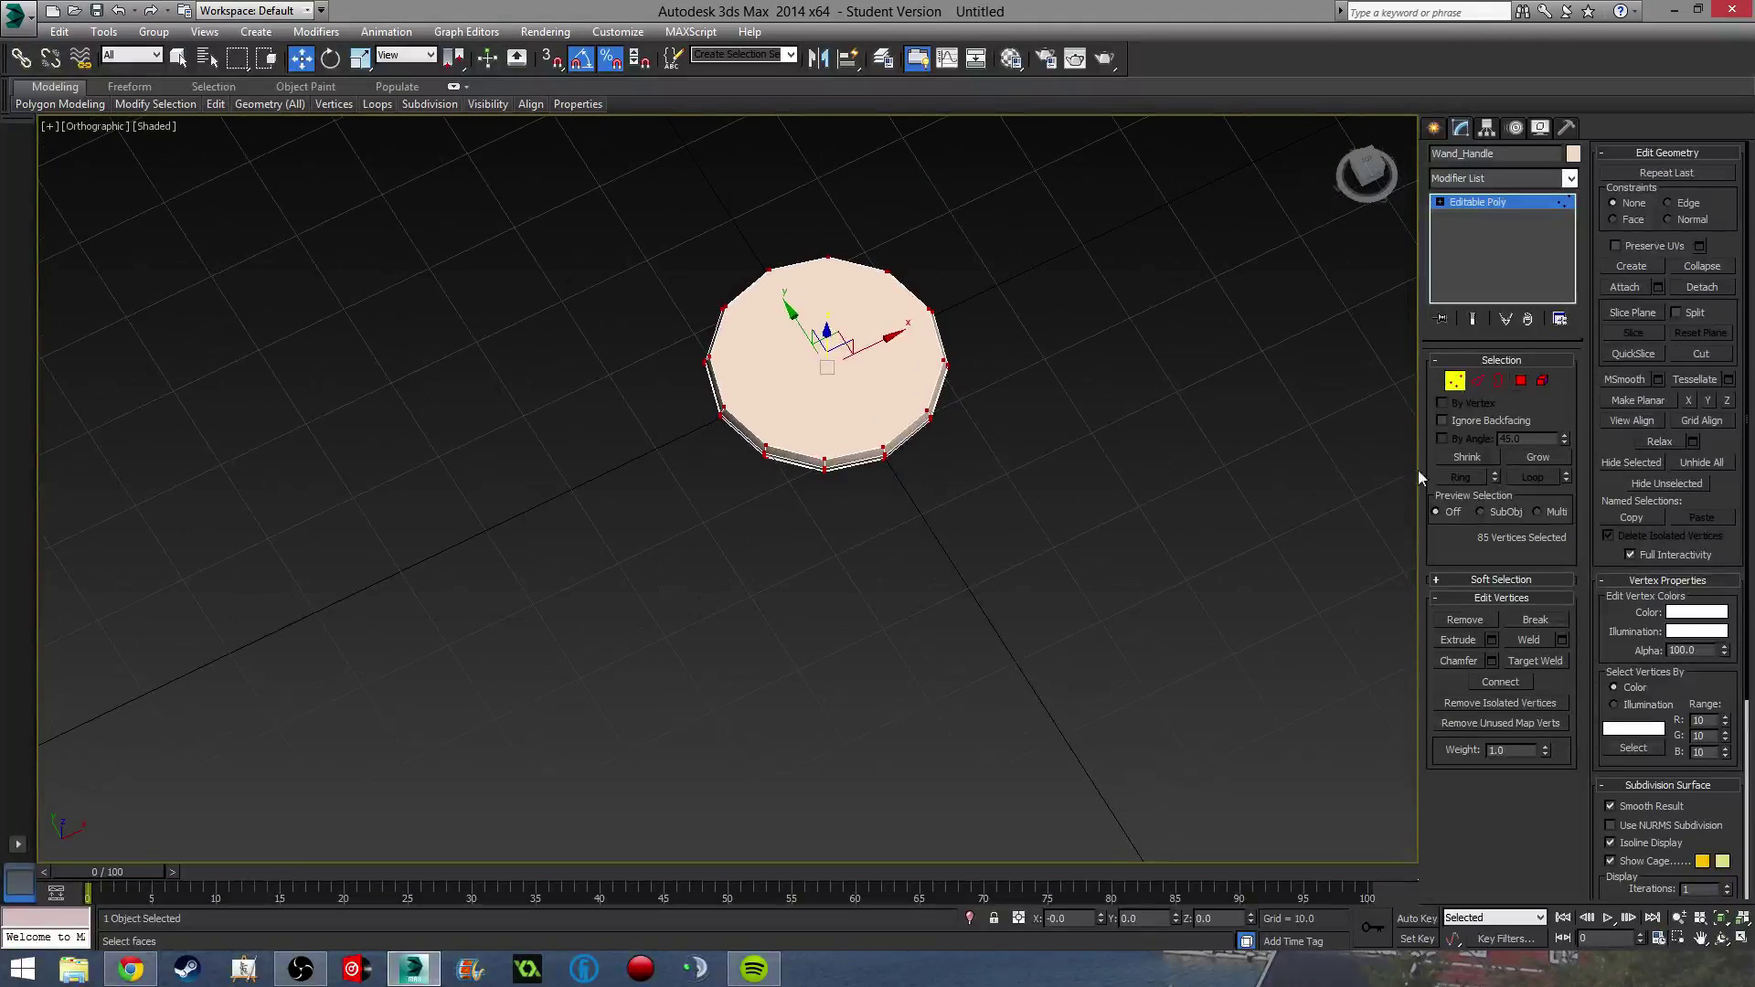
click(1520, 380)
key(ctrl+a)
middle_drag(1081, 505, 874, 596)
key(l)
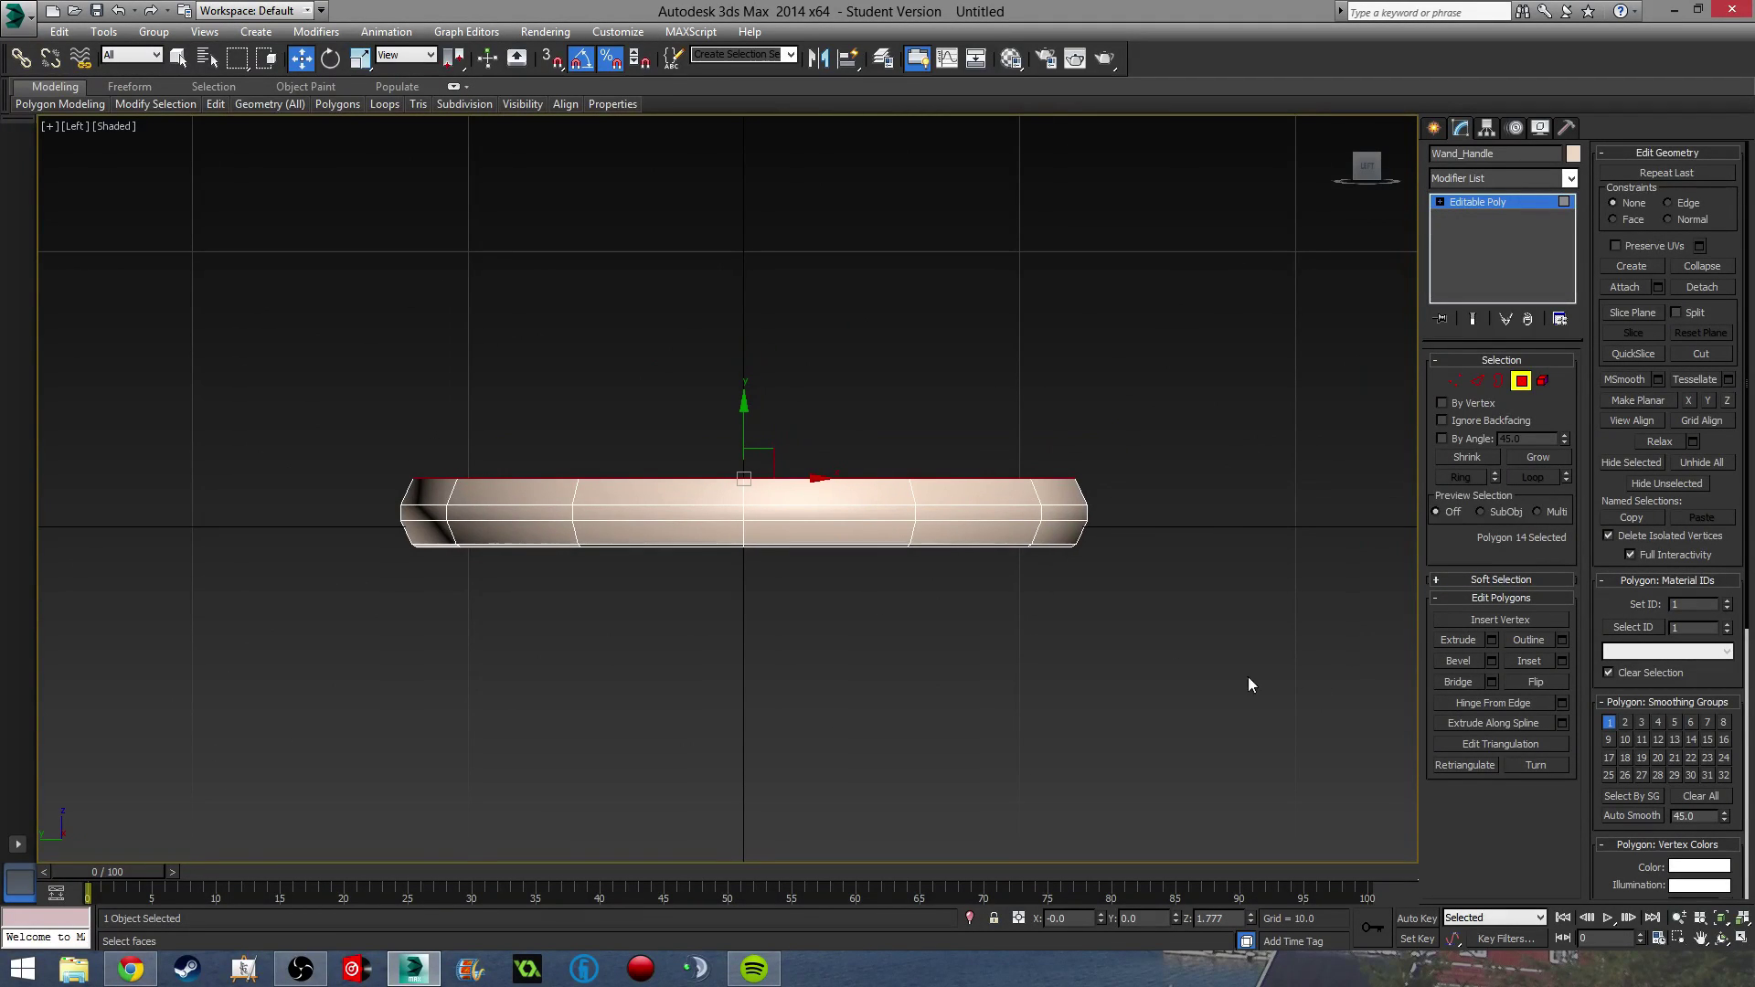
middle_drag(1249, 678, 1237, 704)
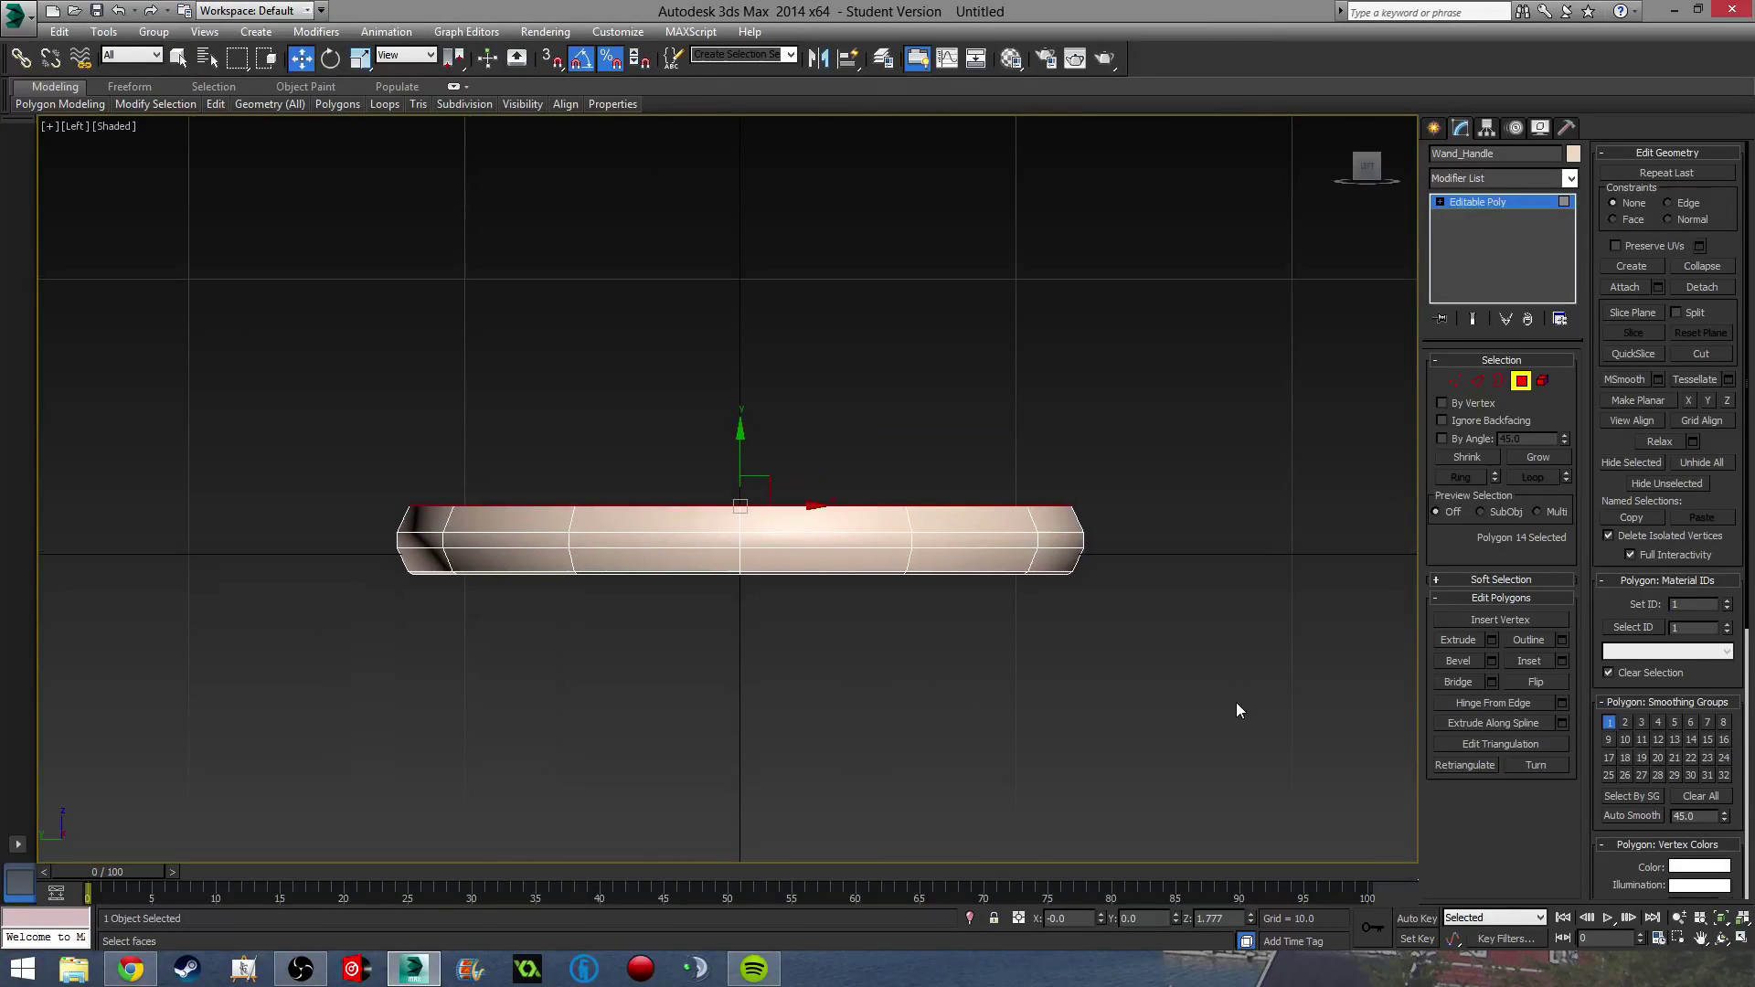
click(1490, 661)
drag(742, 527, 752, 774)
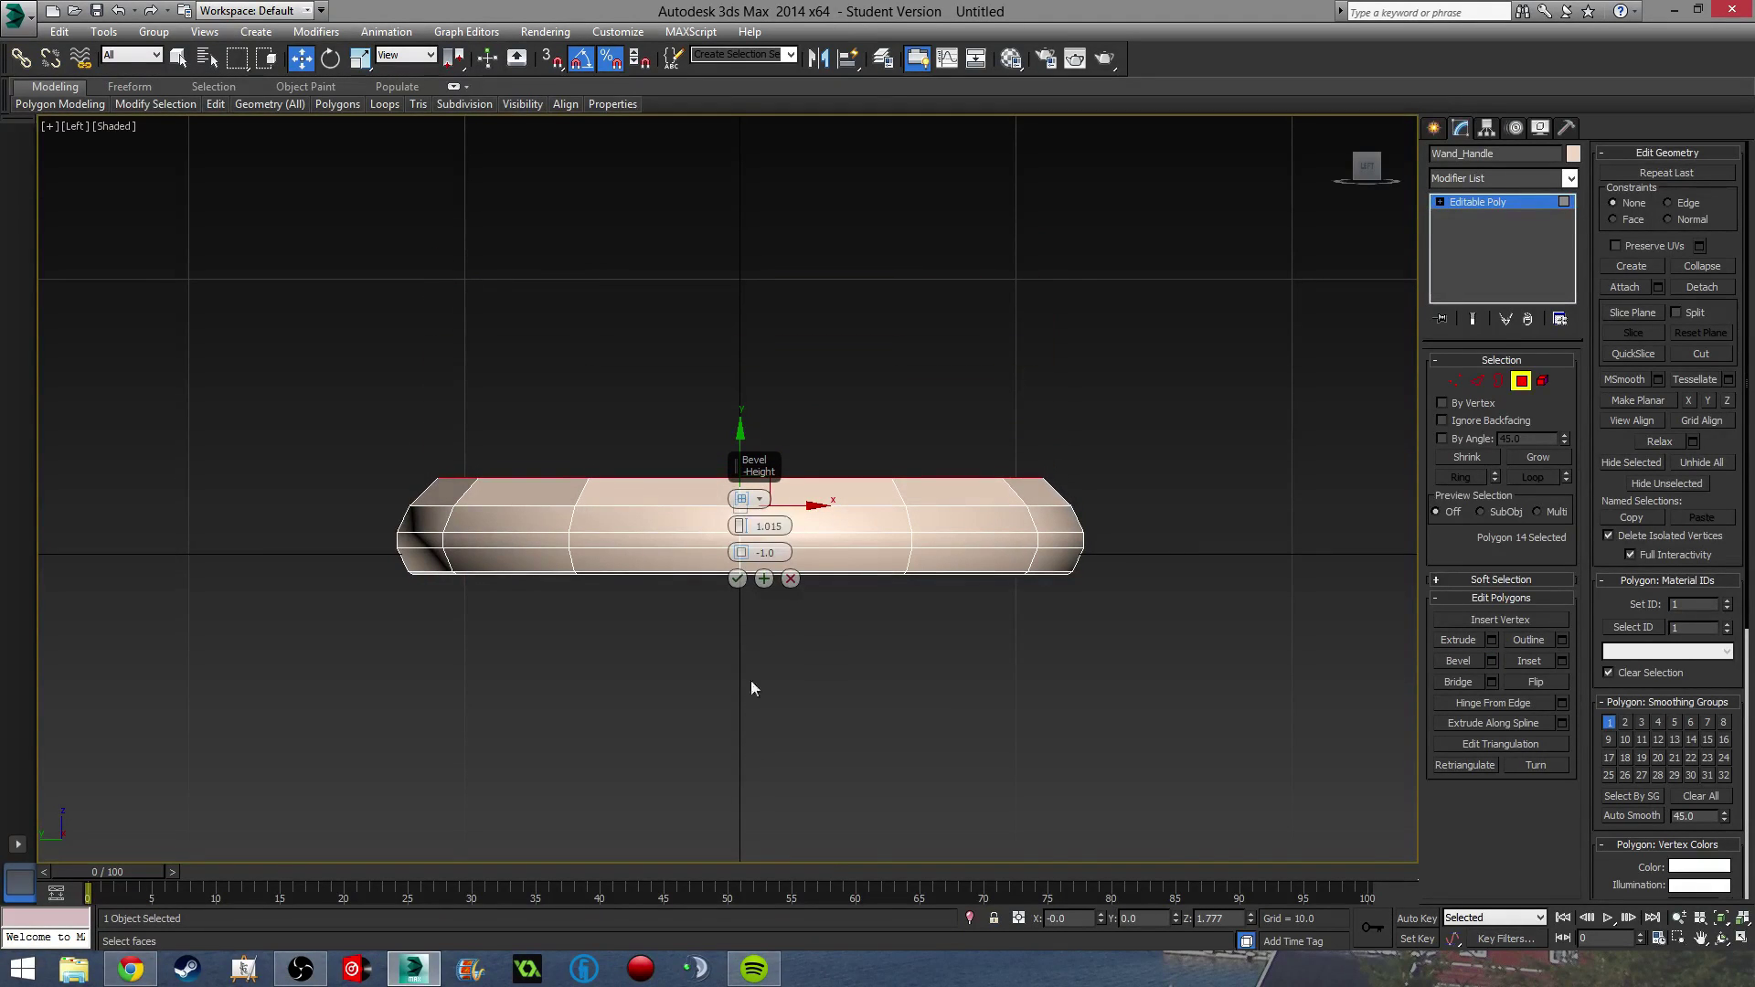
drag(741, 552, 753, 618)
alt+middle_drag(950, 666, 940, 702)
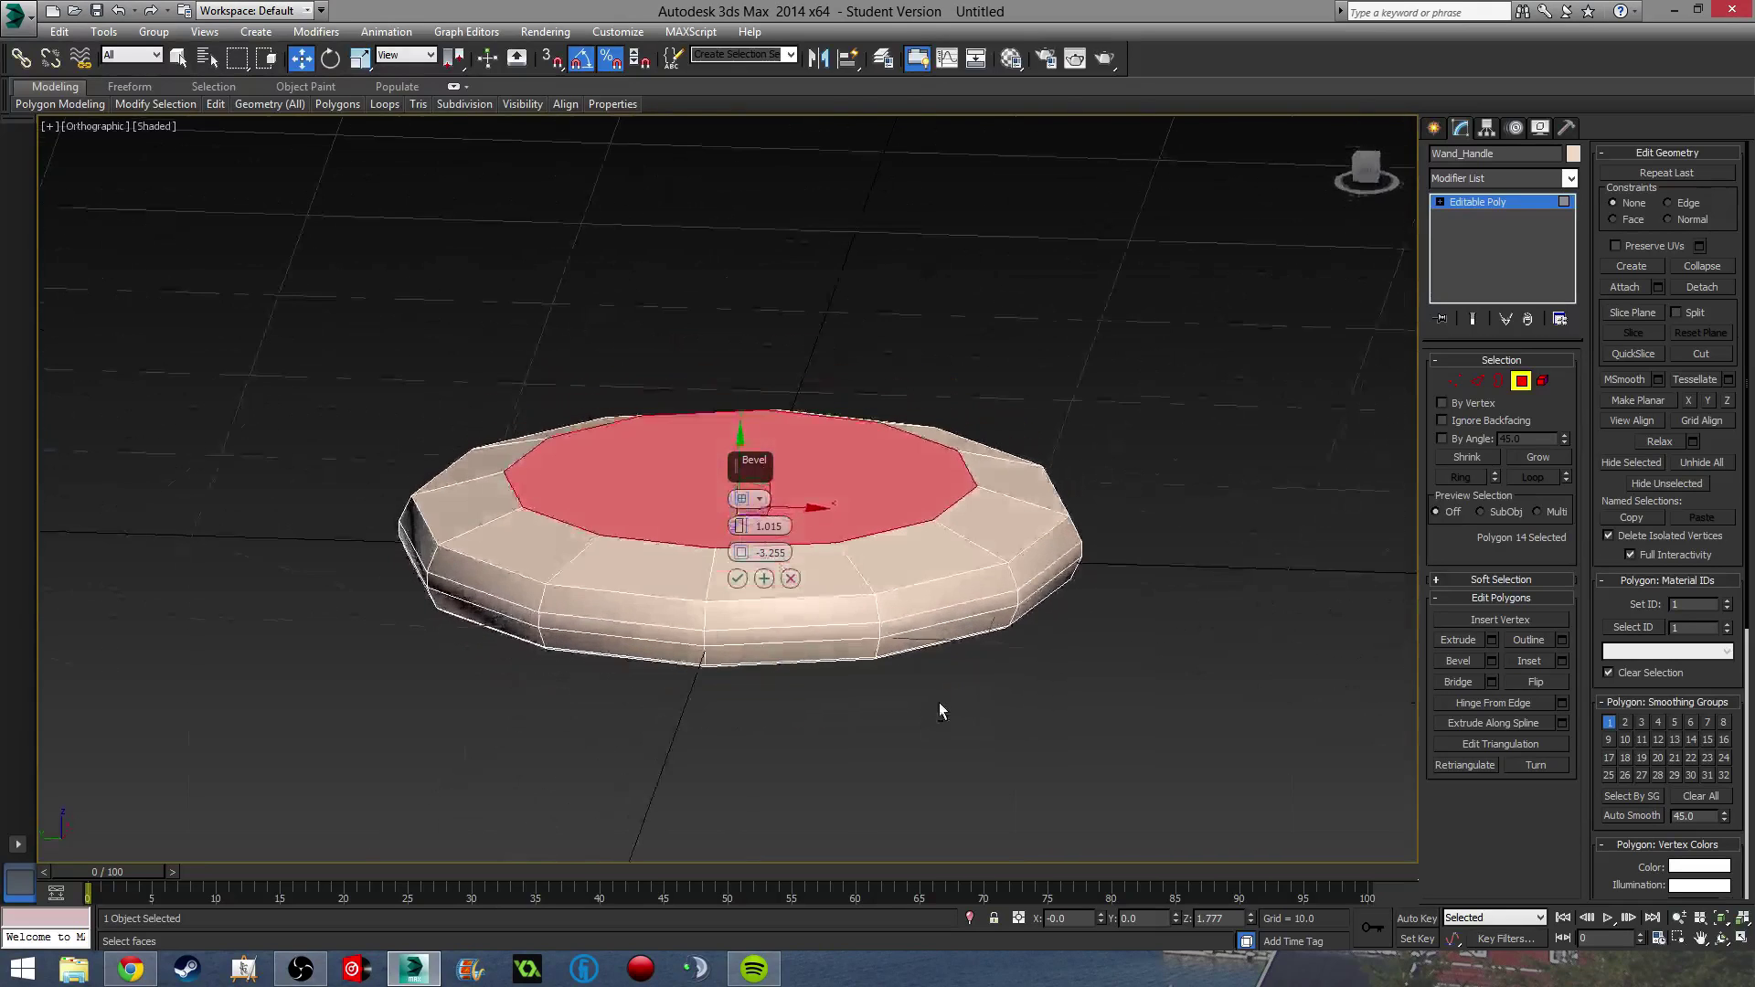
click(736, 578)
Extrude the beveled top polygon upward by 47.268 to form the handle's shaft.
alt+middle_drag(740, 585, 797, 697)
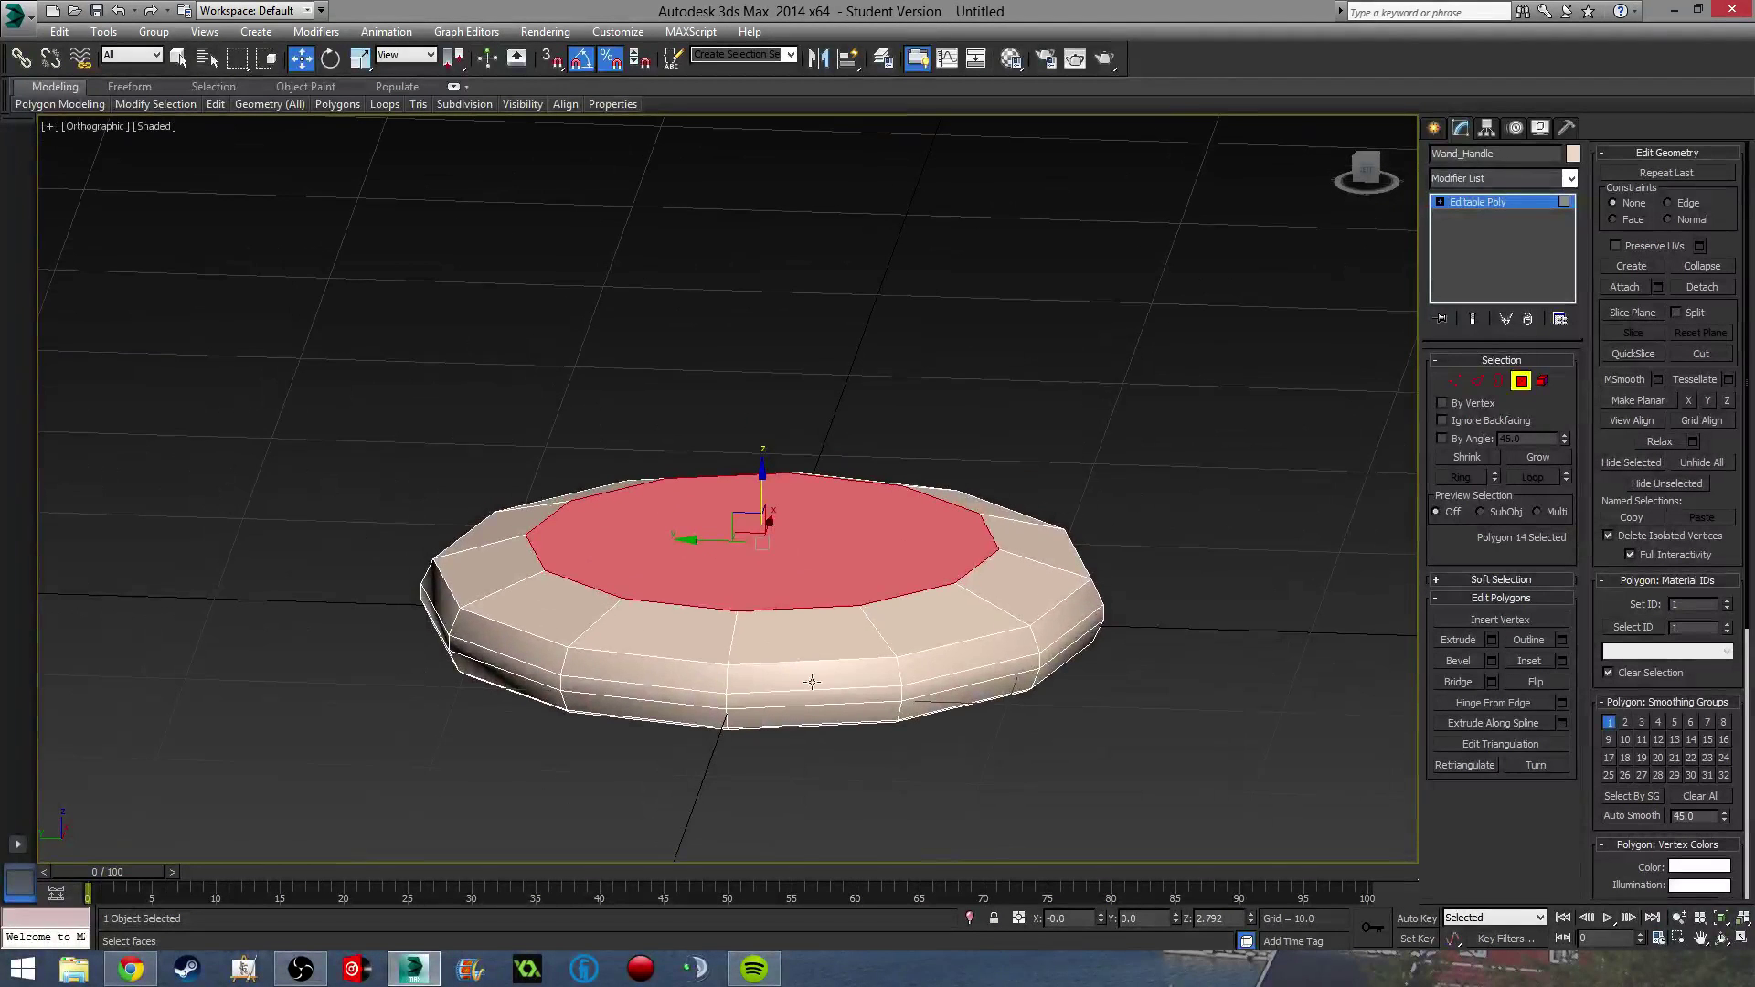
scroll(811, 682, up, 1)
scroll(842, 646, up, 1)
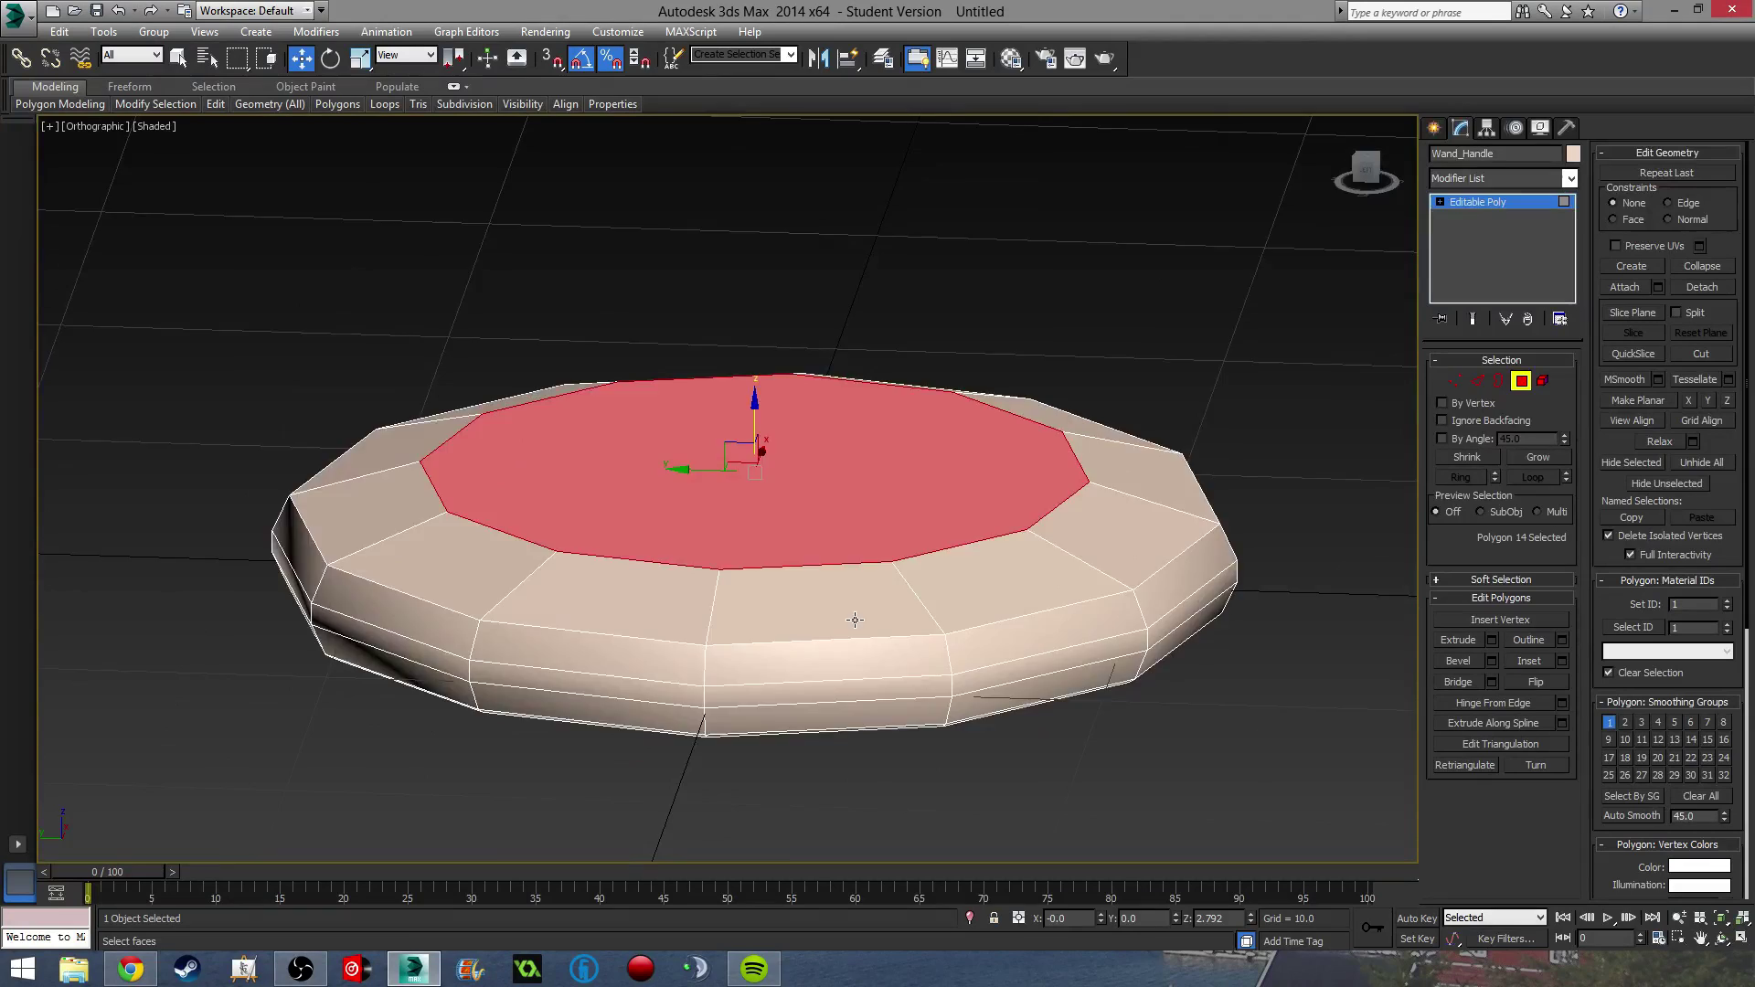
key(l)
click(1492, 640)
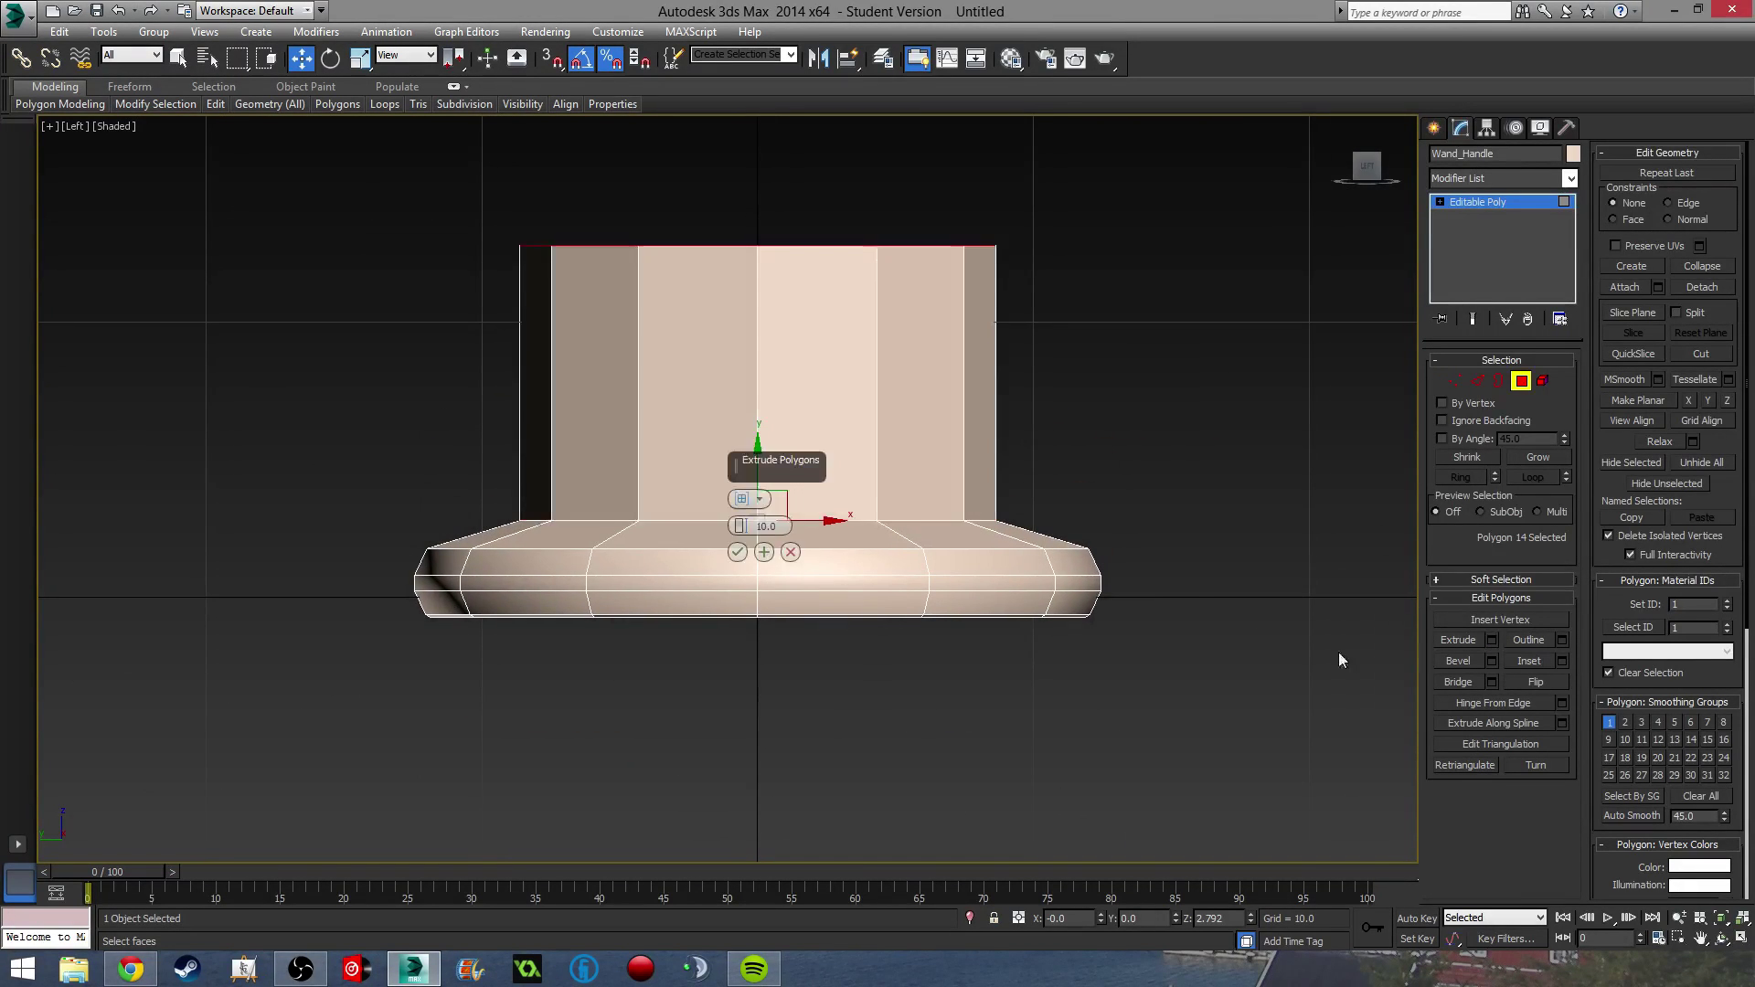
scroll(1097, 722, down, 3)
middle_drag(1035, 684, 1005, 813)
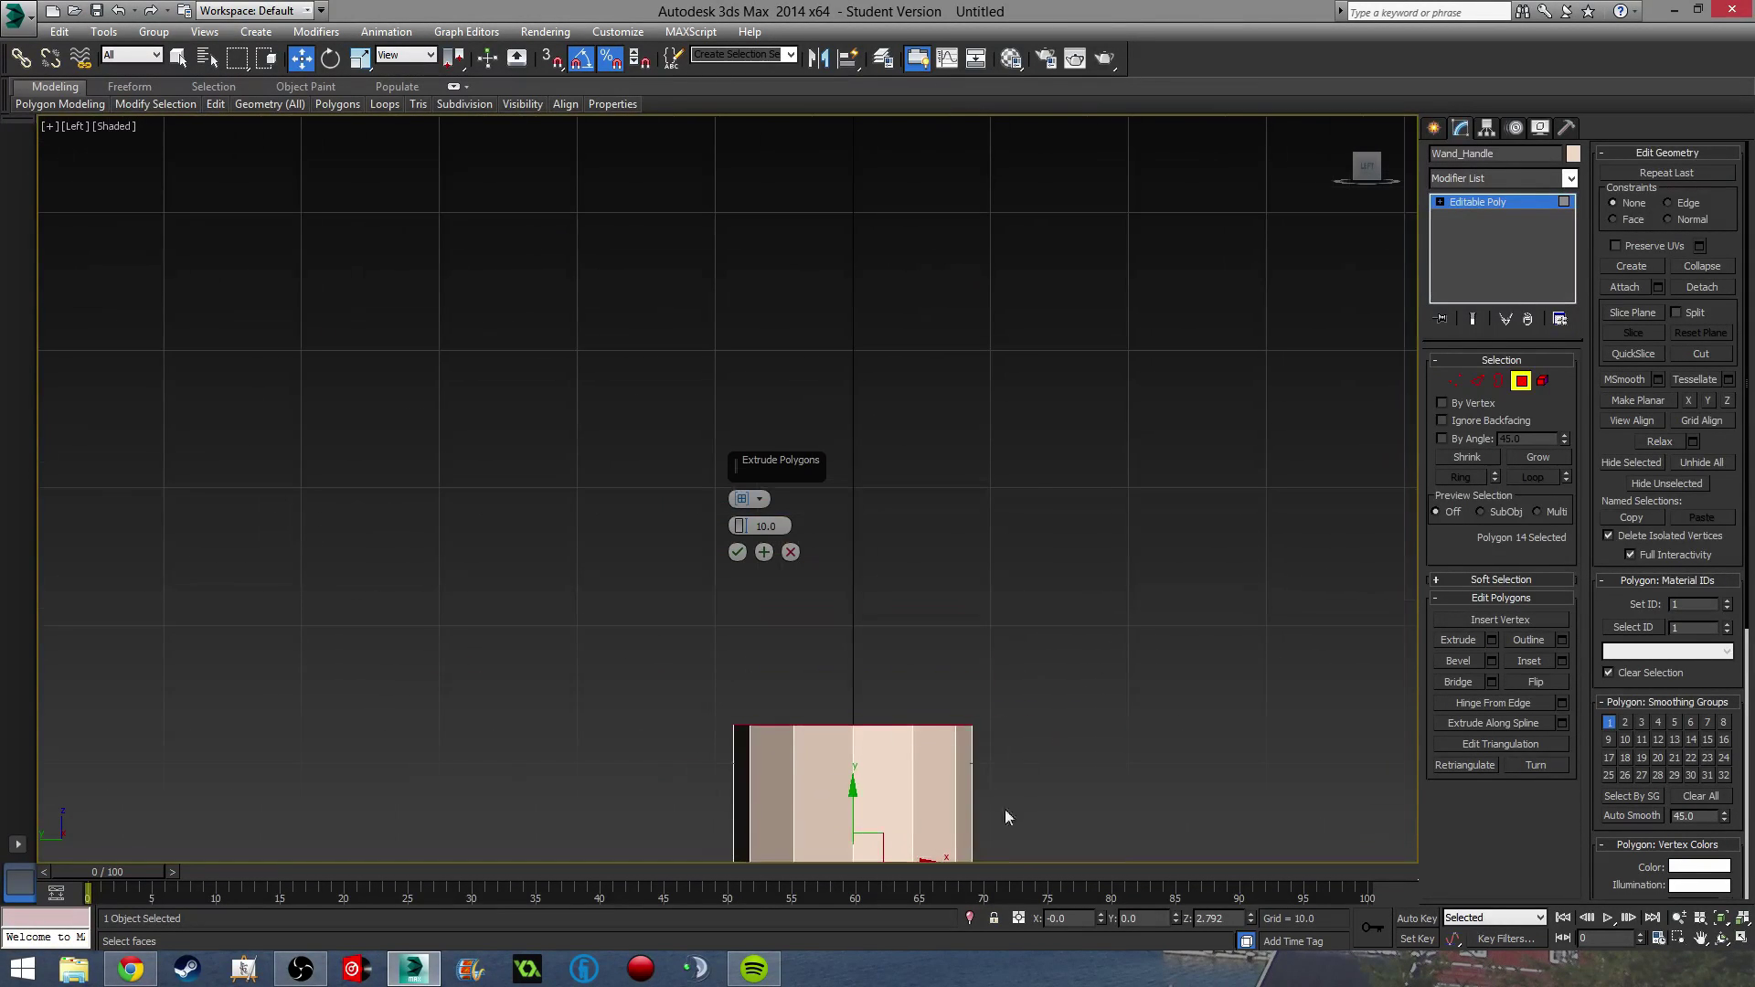
drag(744, 523, 760, 73)
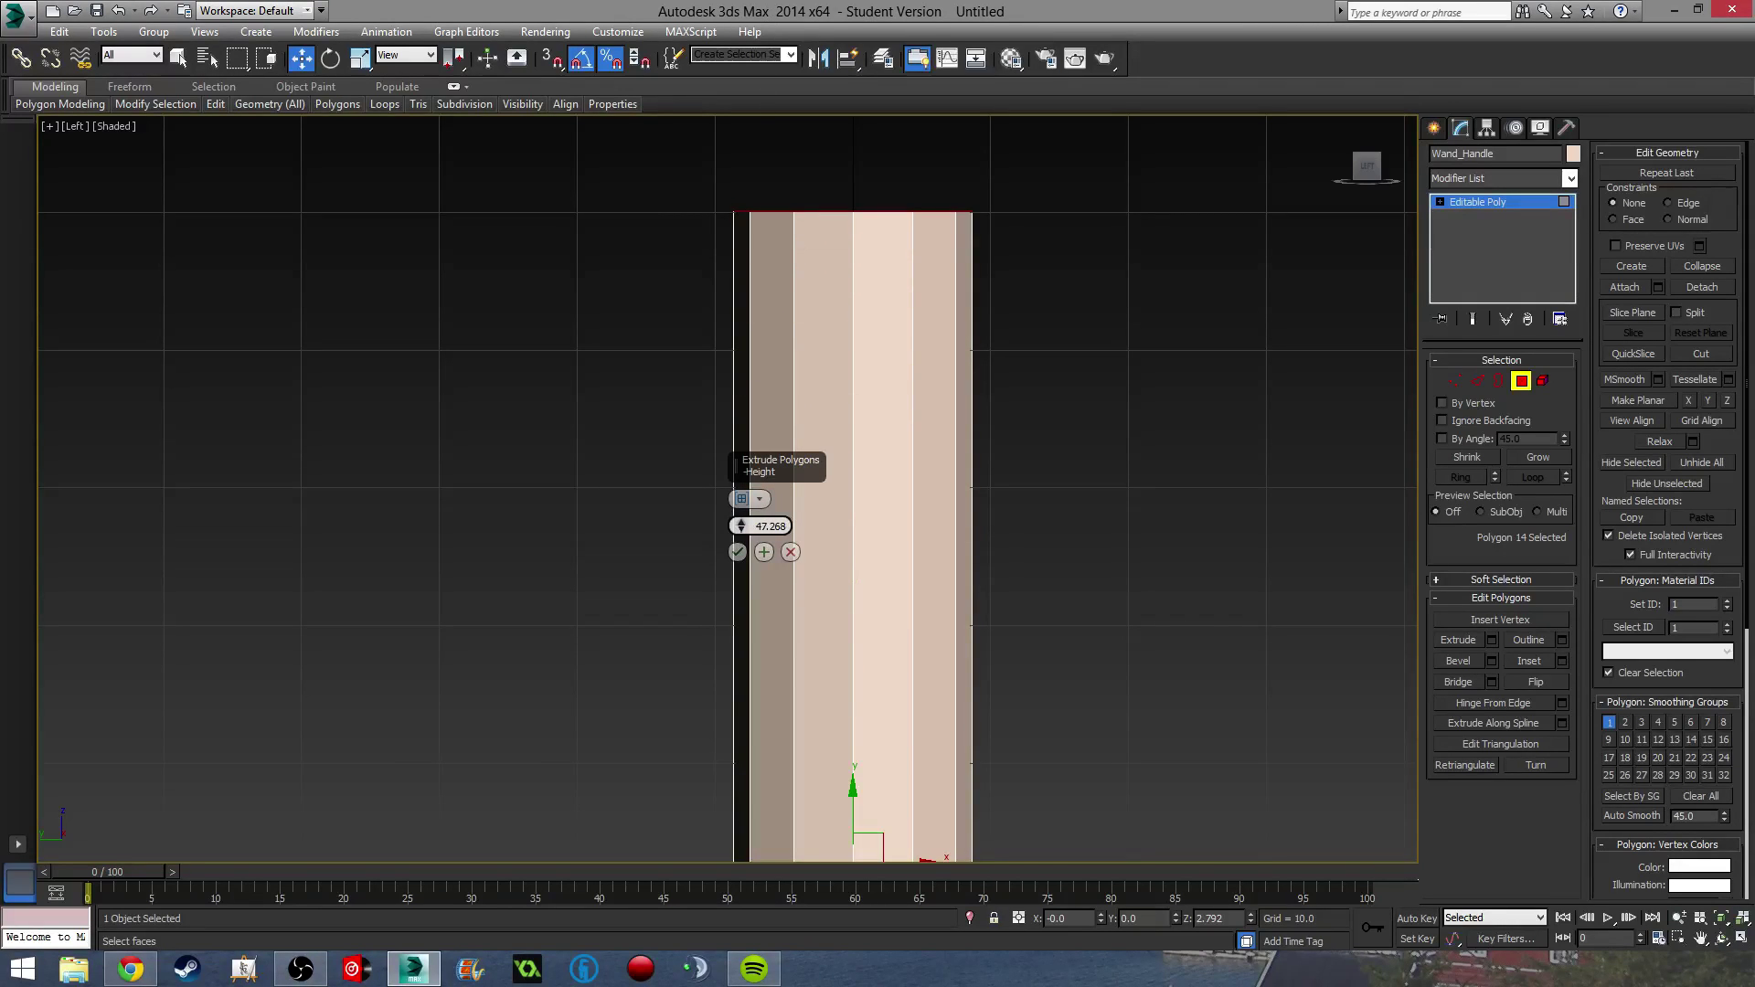
click(737, 552)
Connect the shaft's vertical edges with 5 segments, keeping pinch and slide at 0.
middle_drag(942, 609, 886, 517)
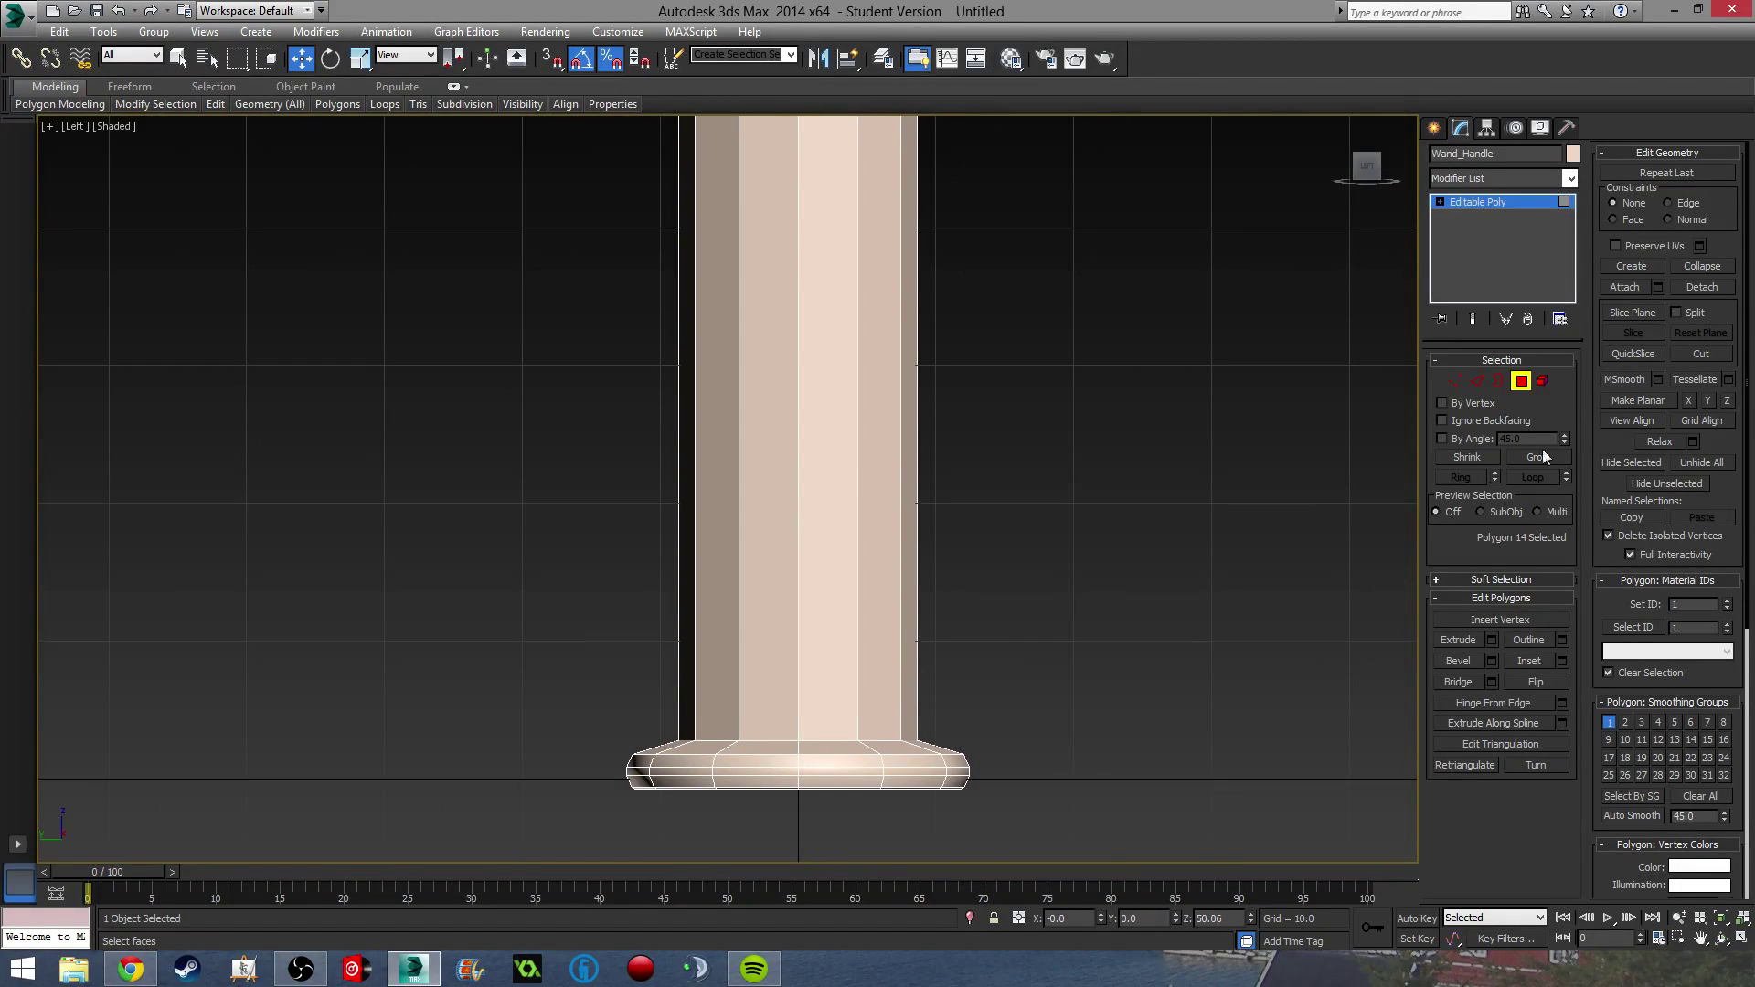
click(1474, 382)
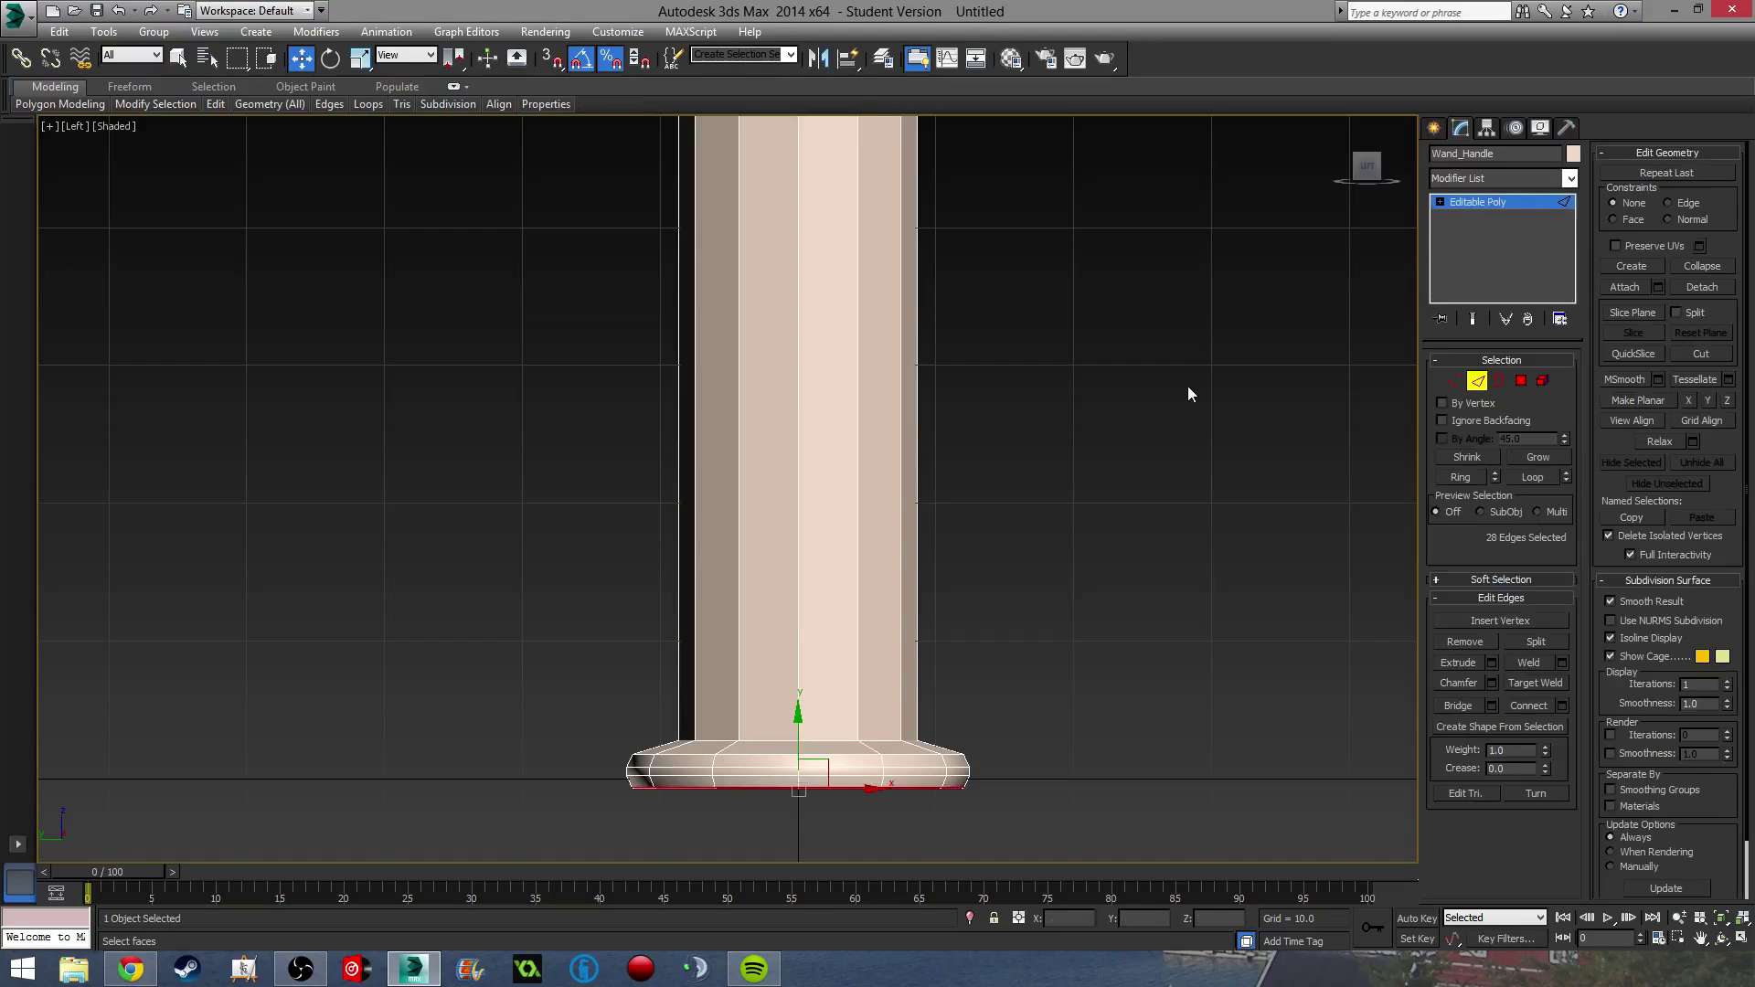
click(1562, 705)
drag(742, 503, 741, 504)
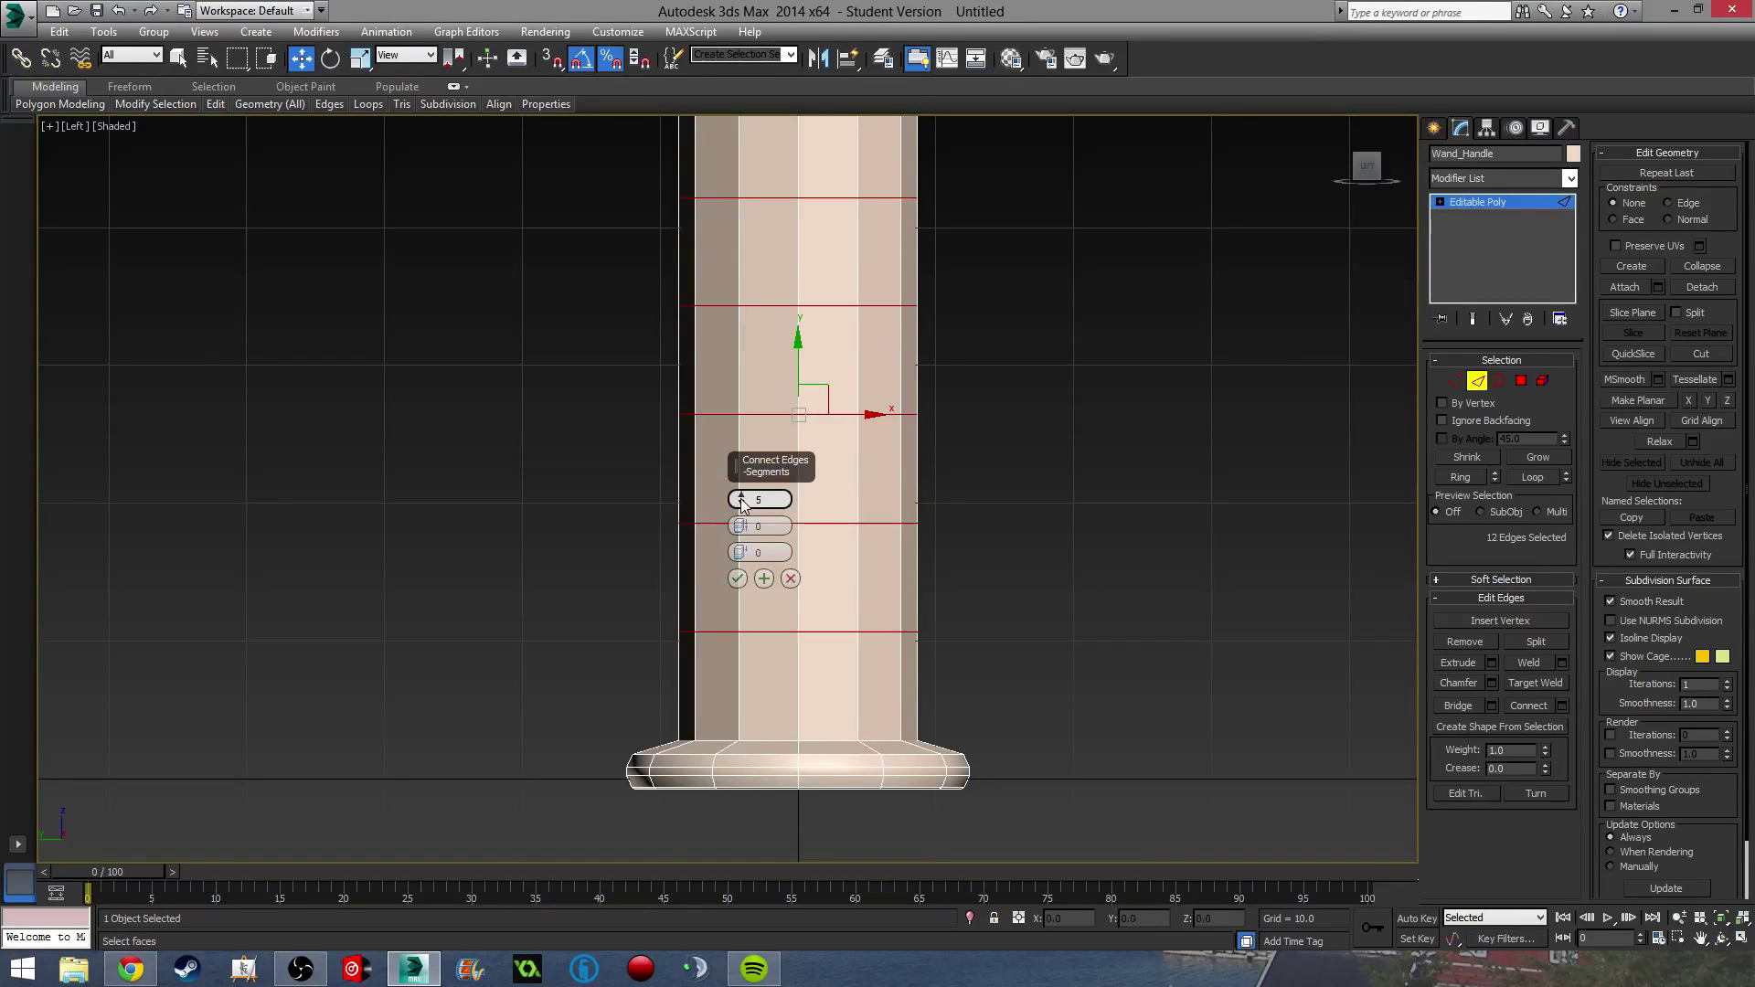
click(738, 579)
Select the vertex ring where the shaft meets the base and scale it outward to flare the shaft's foot.
middle_drag(1057, 615, 1016, 621)
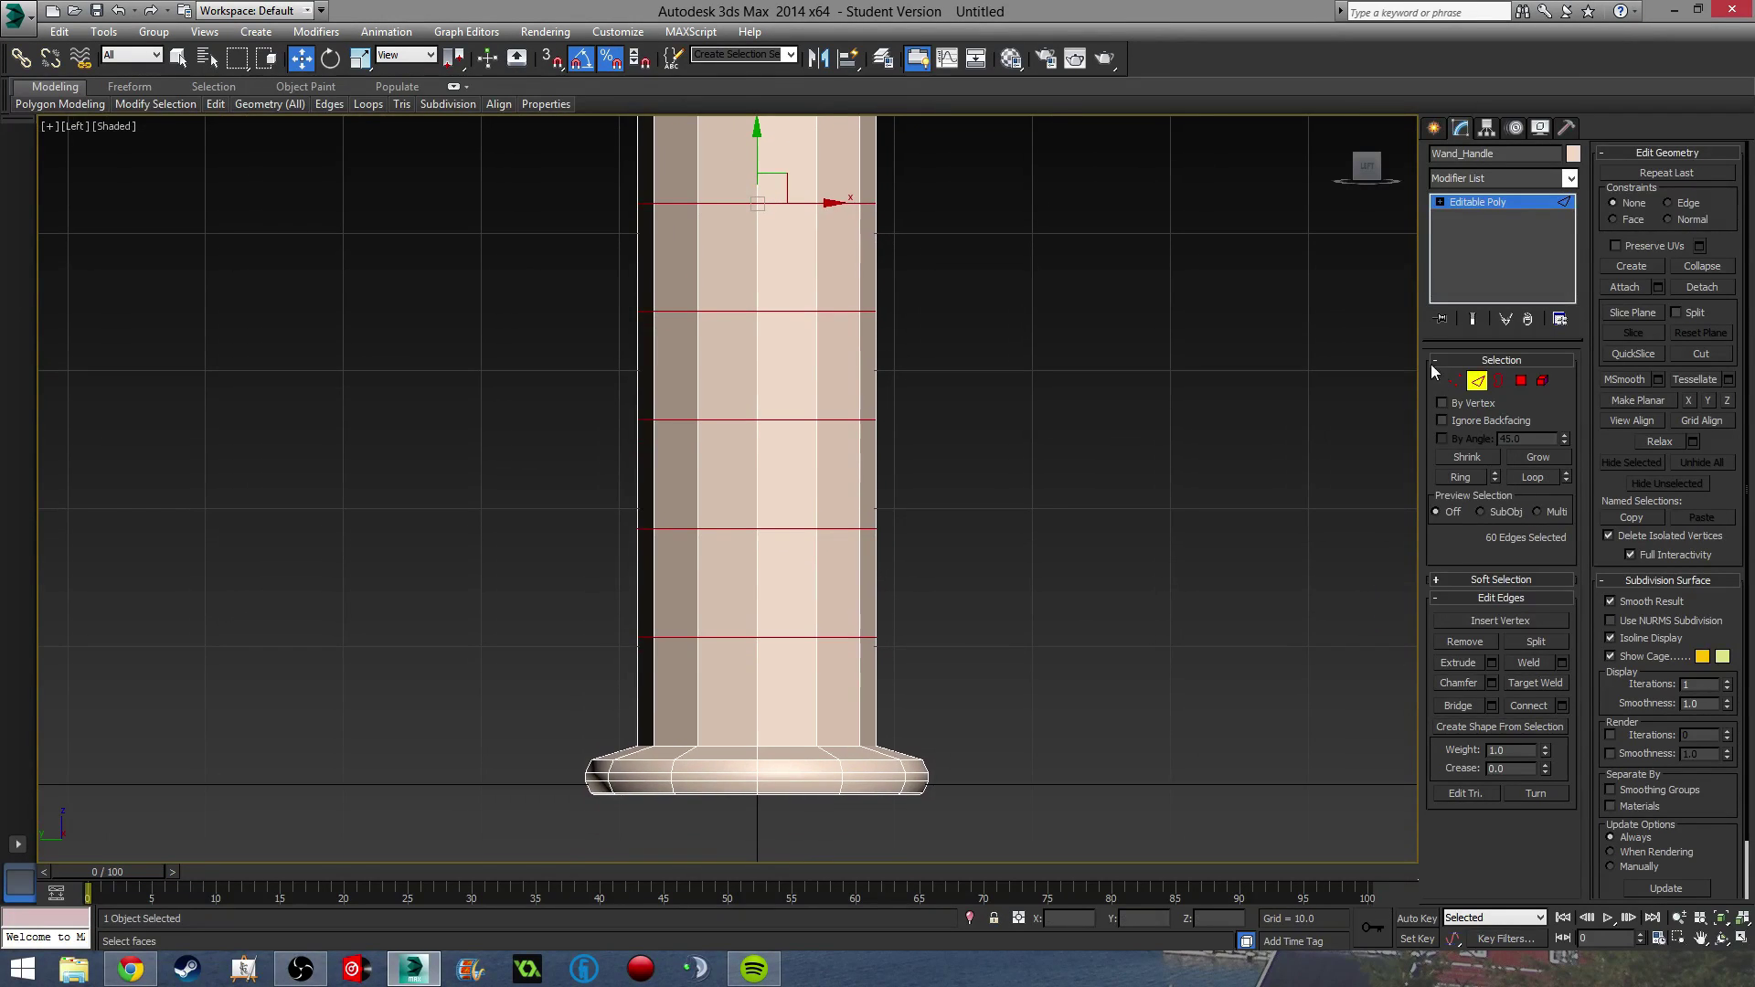
key(1)
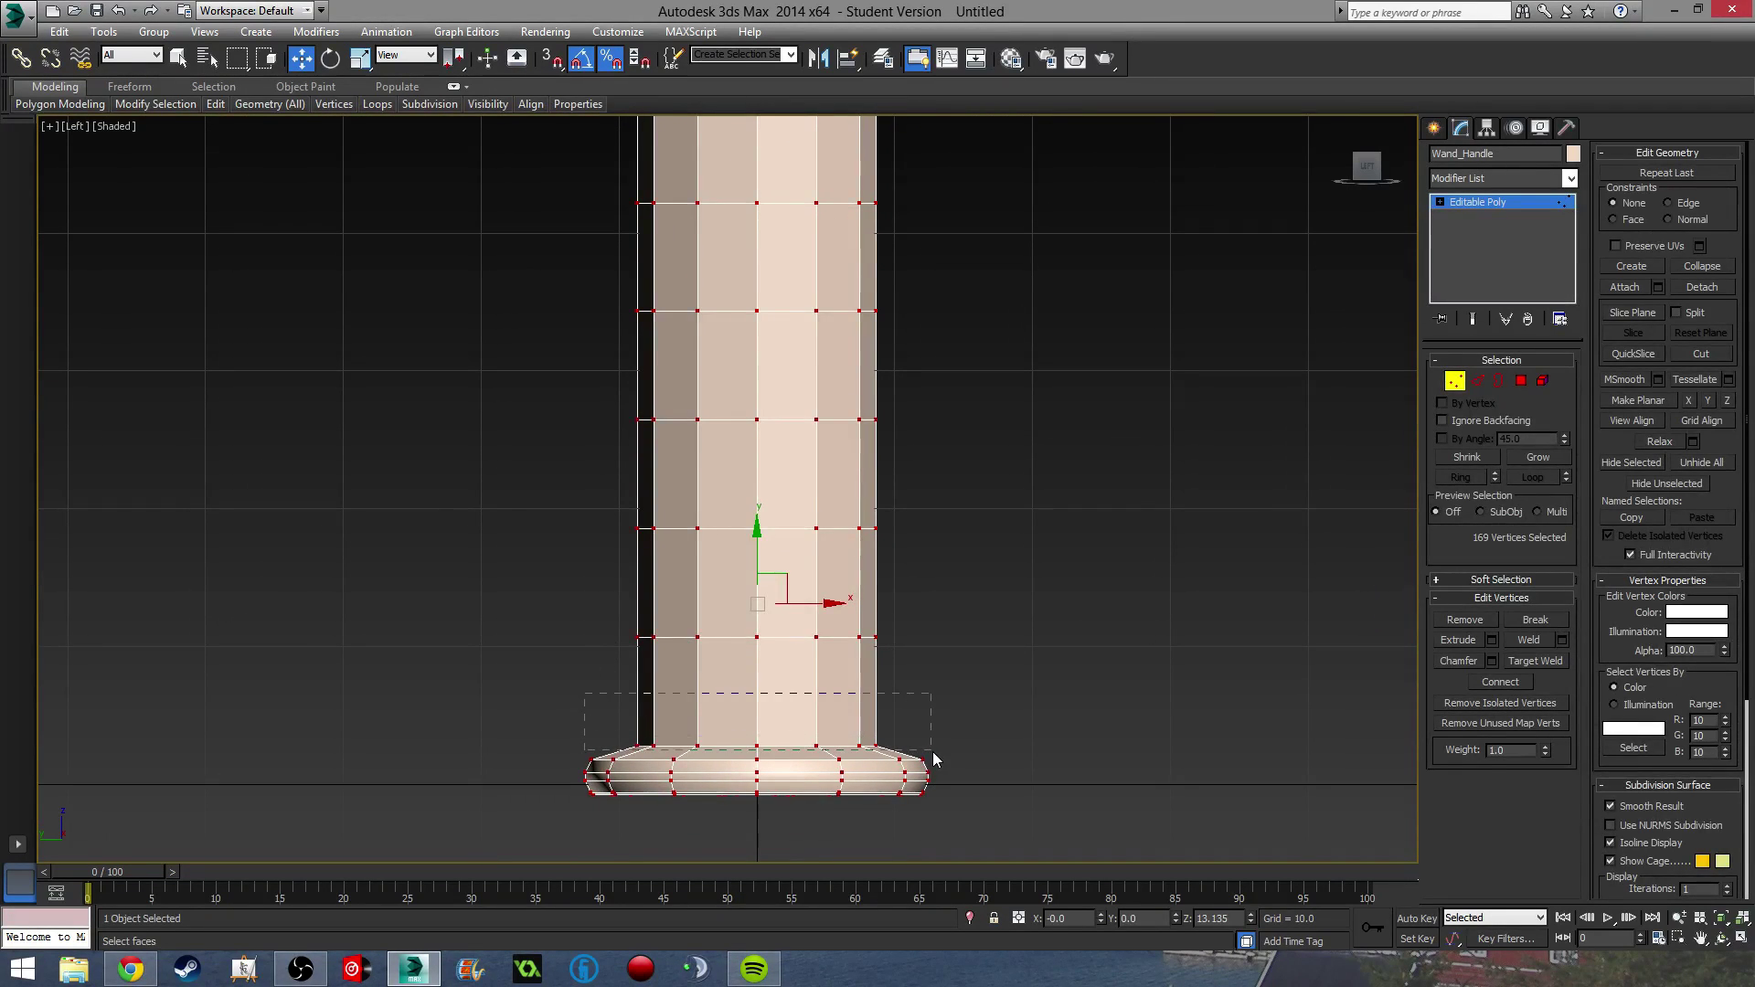
drag(932, 753, 932, 753)
key(r)
drag(766, 725, 784, 715)
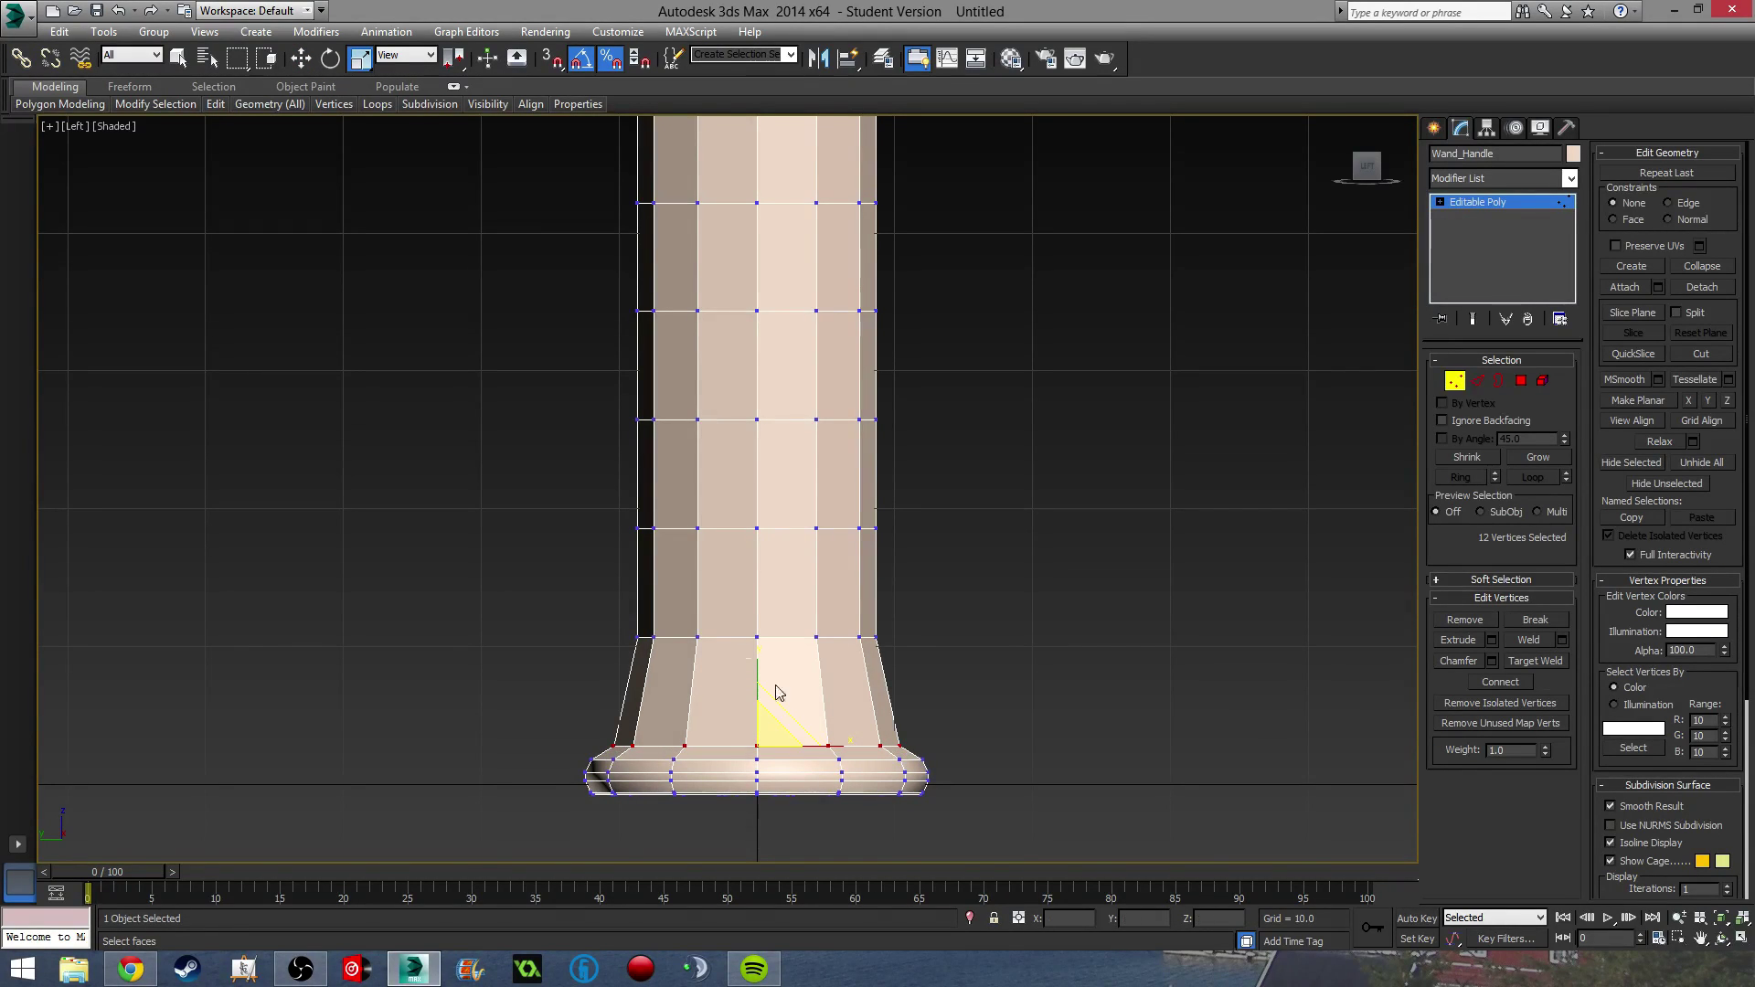
Scale the first vertex ring above the shaft's foot inward to form a narrow waist.
drag(782, 646, 960, 672)
drag(768, 617, 772, 620)
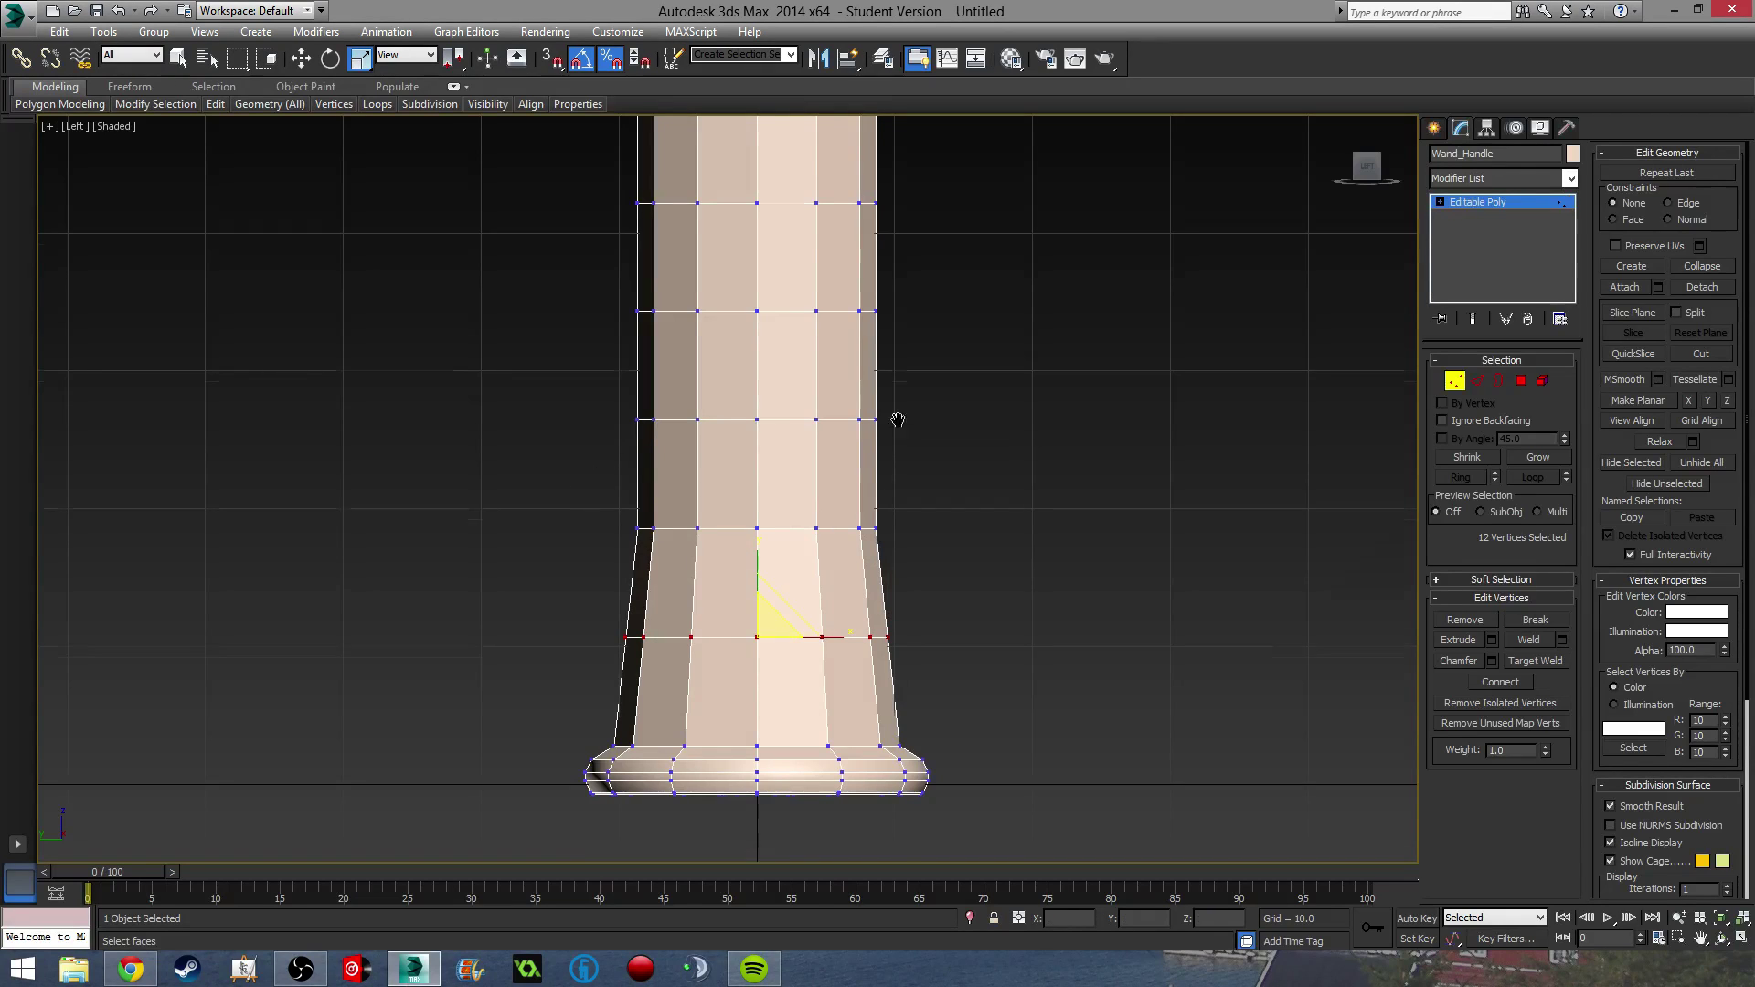
middle_drag(898, 419, 810, 382)
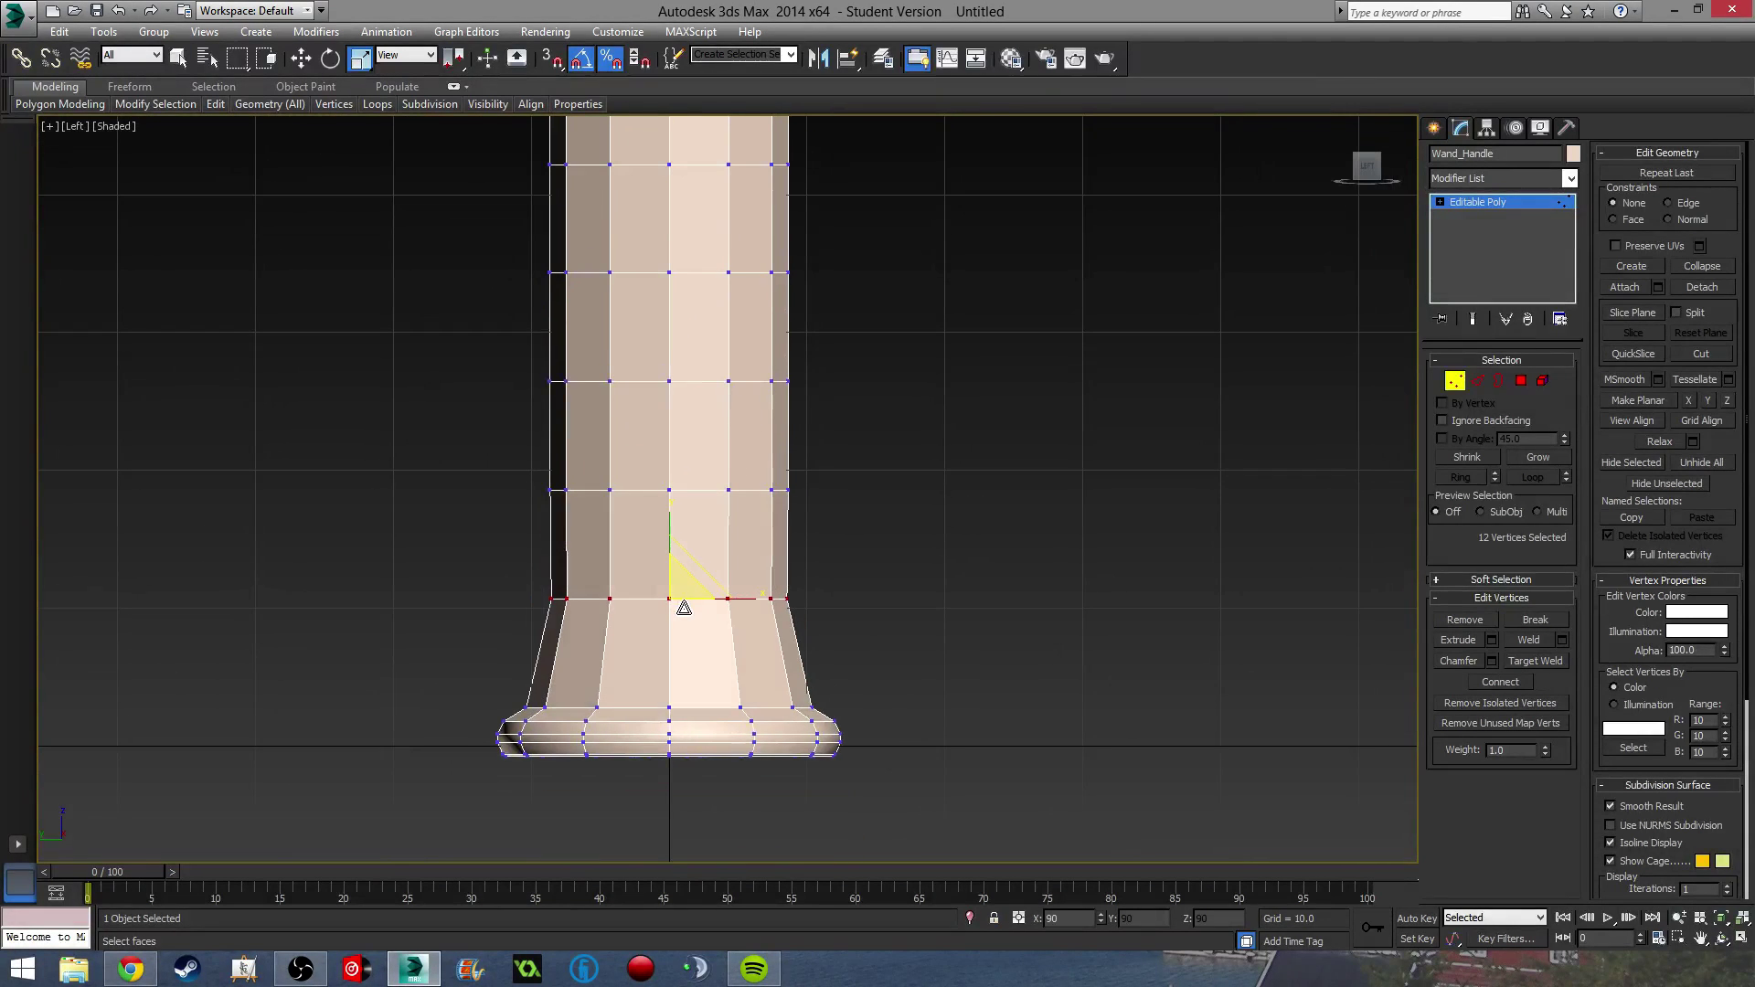
drag(684, 608, 685, 614)
Scale the middle vertex ring of the shaft outward to 110 percent.
middle_drag(509, 324, 470, 509)
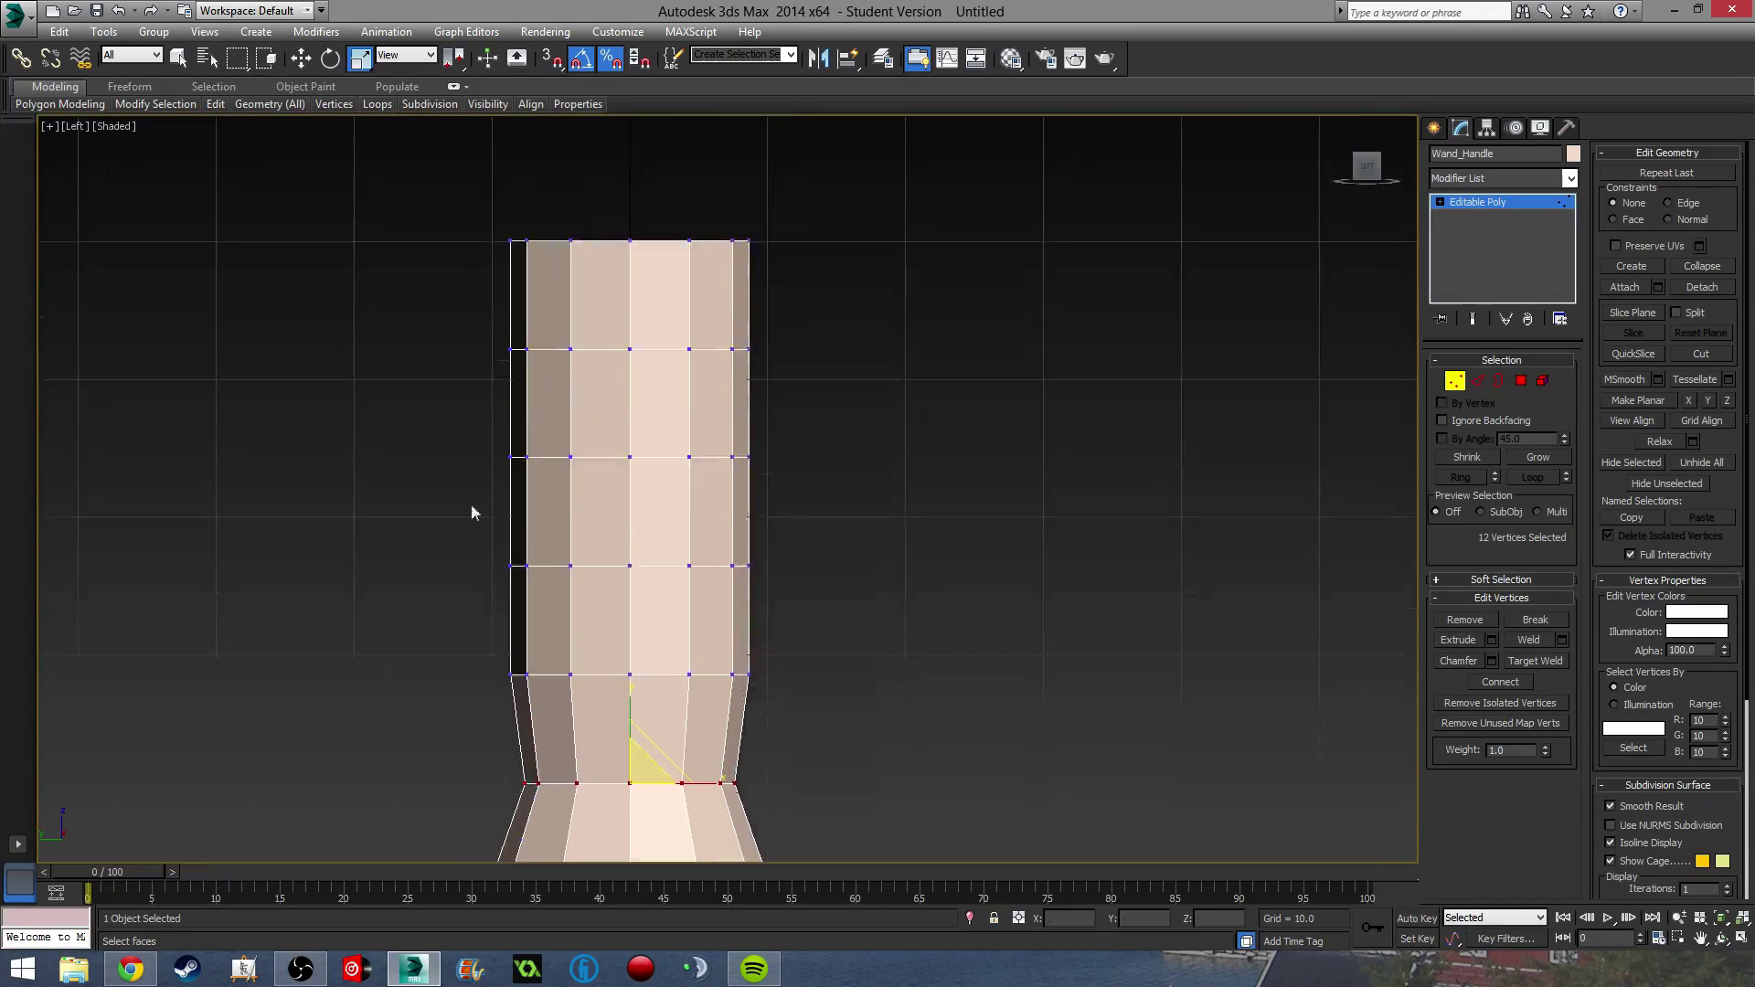
drag(453, 530, 848, 591)
drag(646, 549, 655, 547)
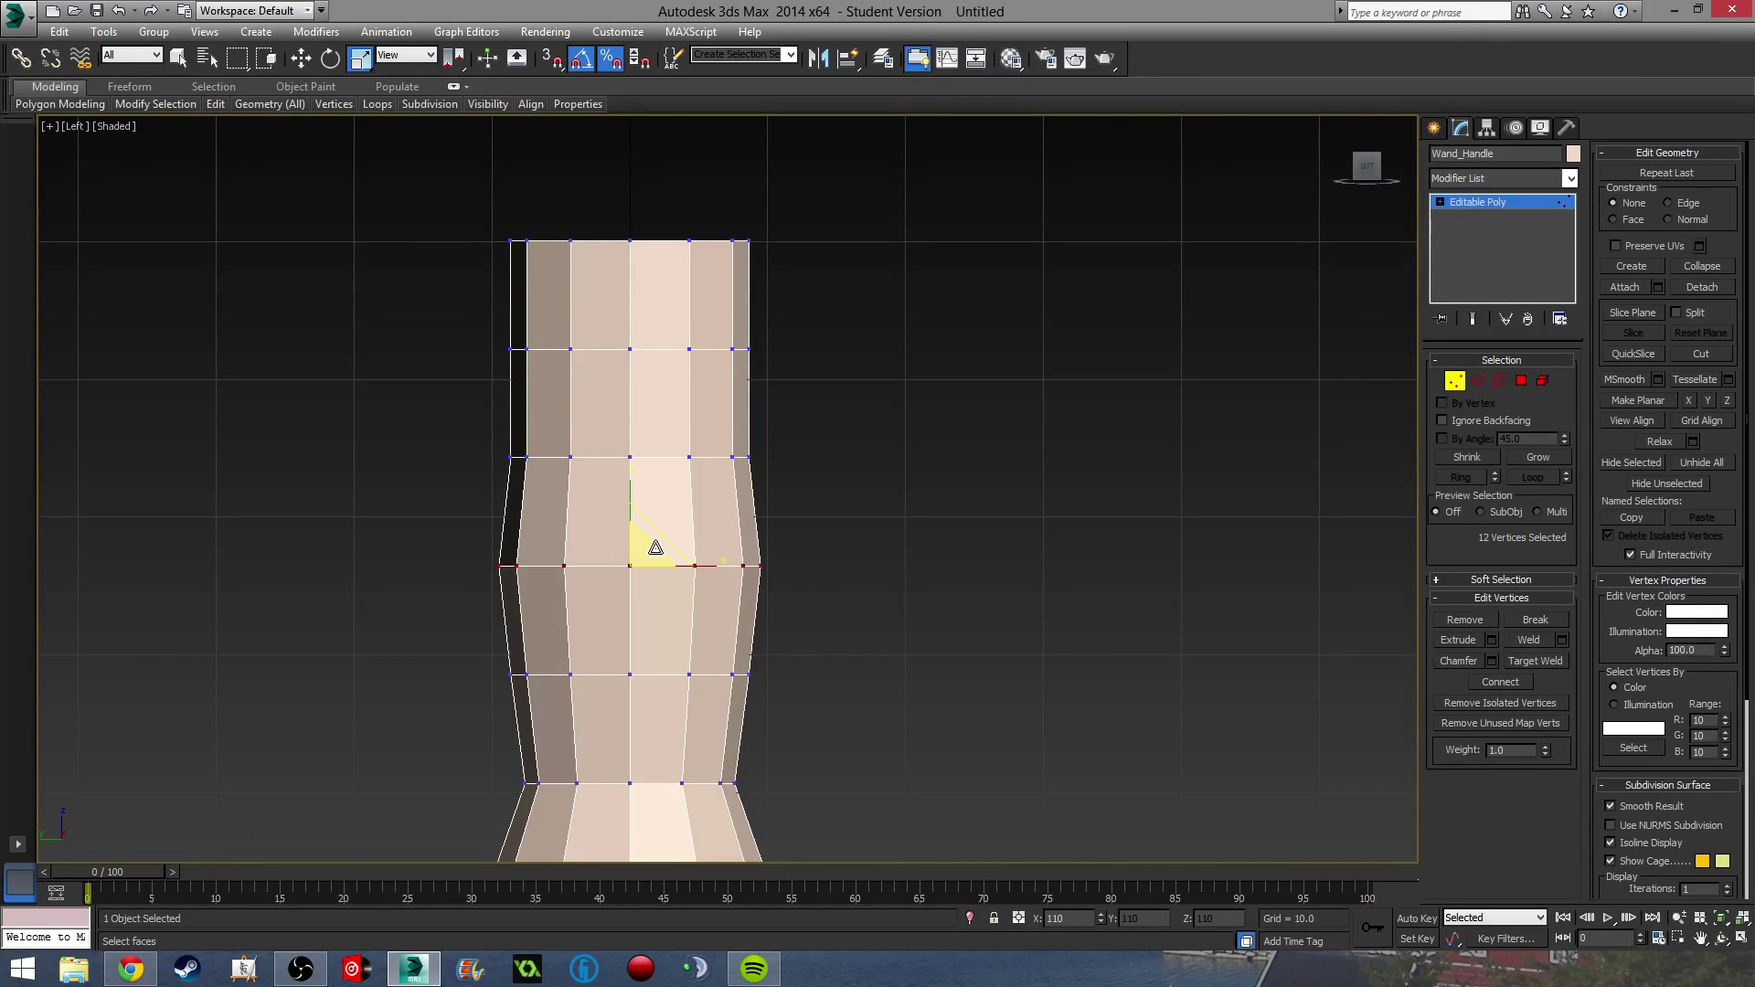
Scale the vertex ring just above the shaft's middle ring outward to match its width, leaving the next ring up unscaled.
middle_drag(687, 532, 678, 630)
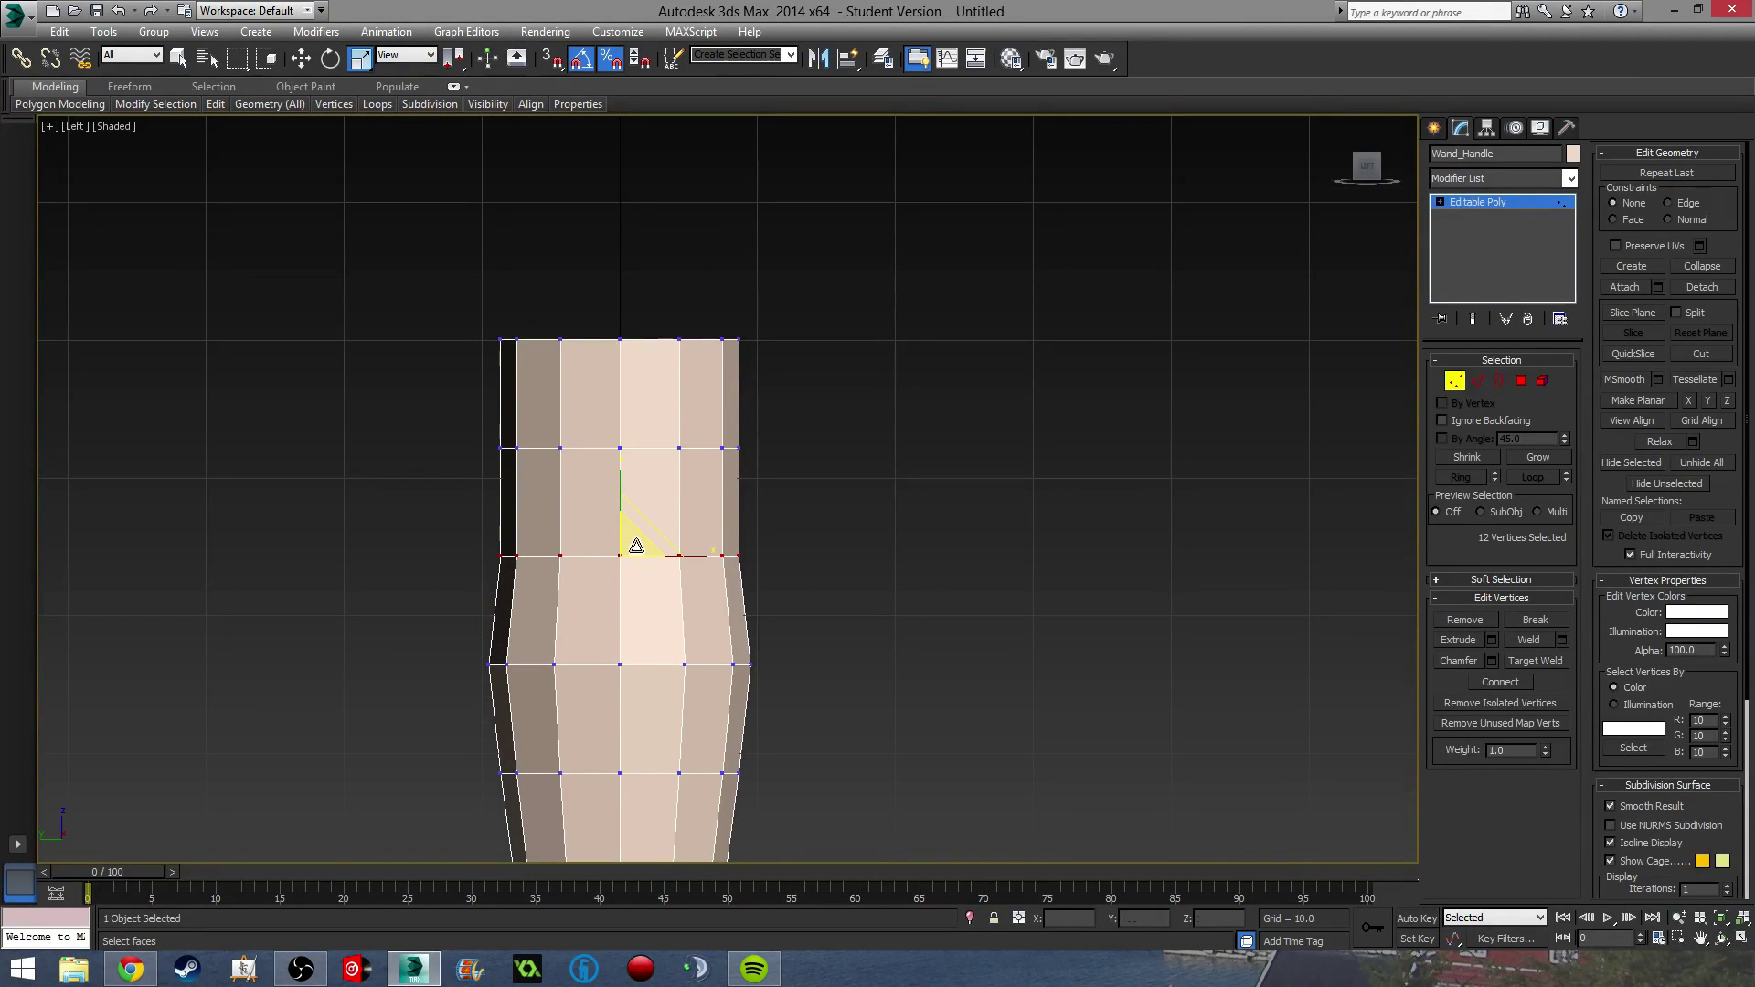
drag(636, 546, 649, 534)
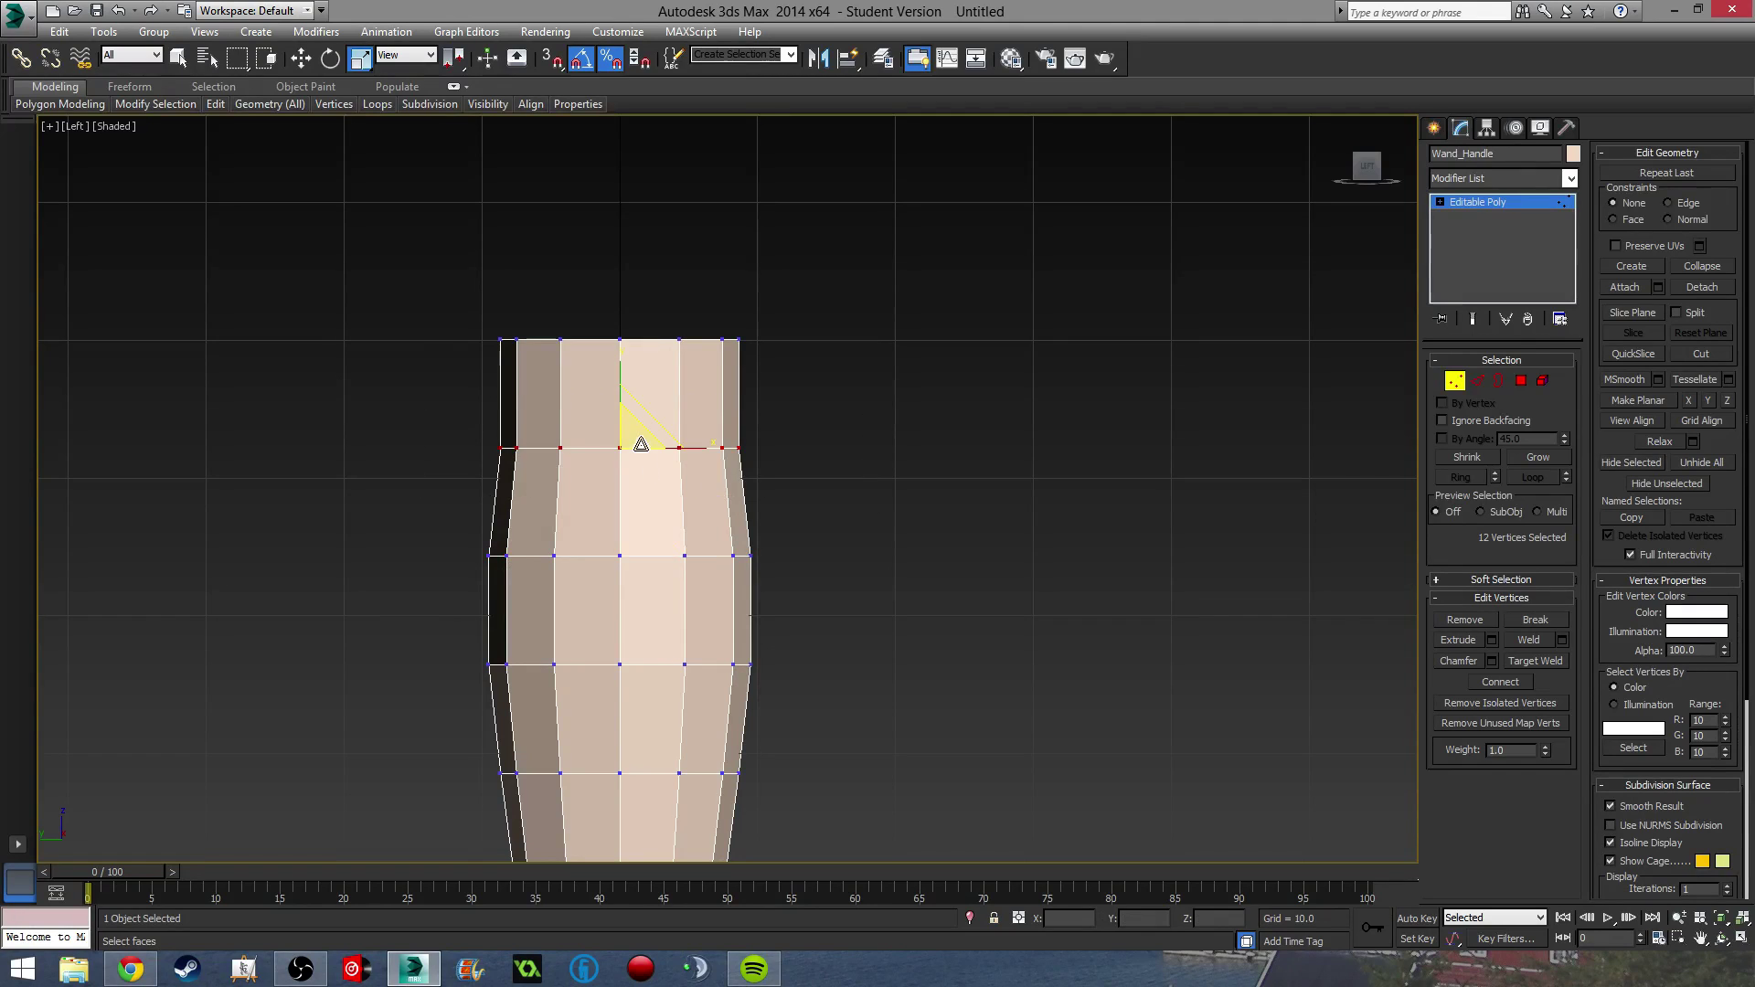
drag(641, 444, 656, 427)
key(ctrl+z)
Scale the shaft's top vertex ring inward to taper the tip, then leave vertex editing and deselect the handle in the Perspective view.
drag(427, 293, 999, 356)
drag(618, 325, 624, 358)
scroll(692, 475, down, 5)
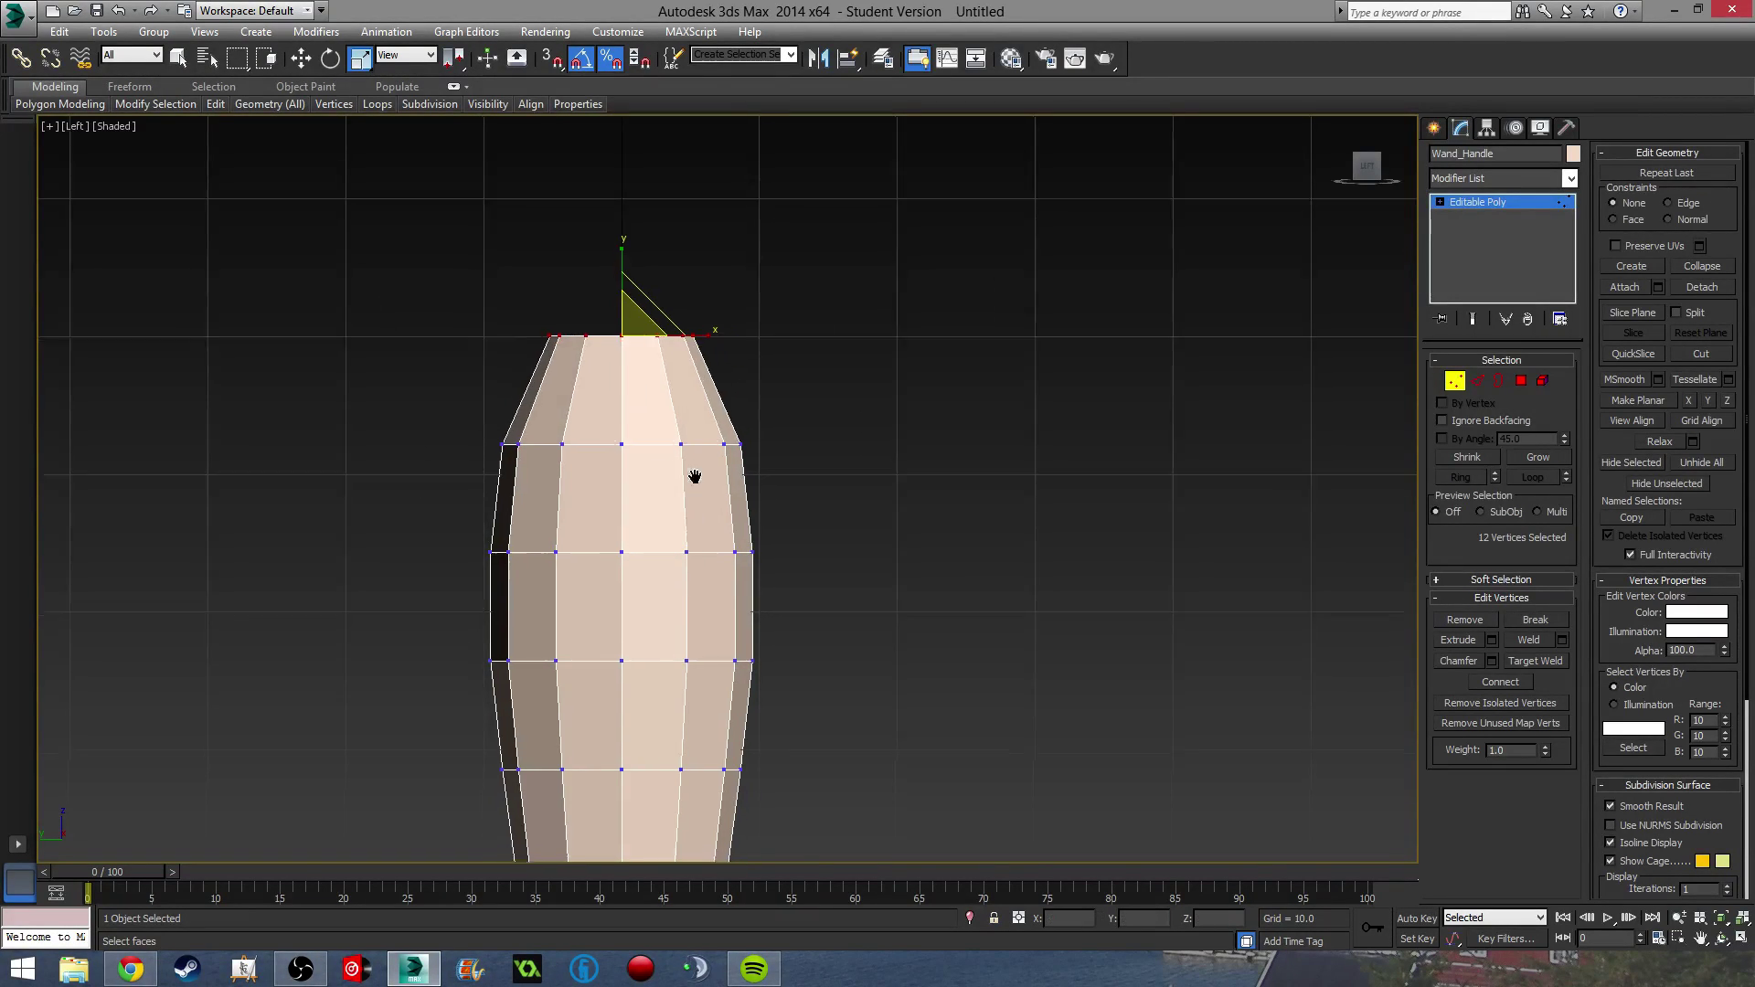
alt+middle_drag(801, 545, 748, 607)
scroll(697, 490, up, 2)
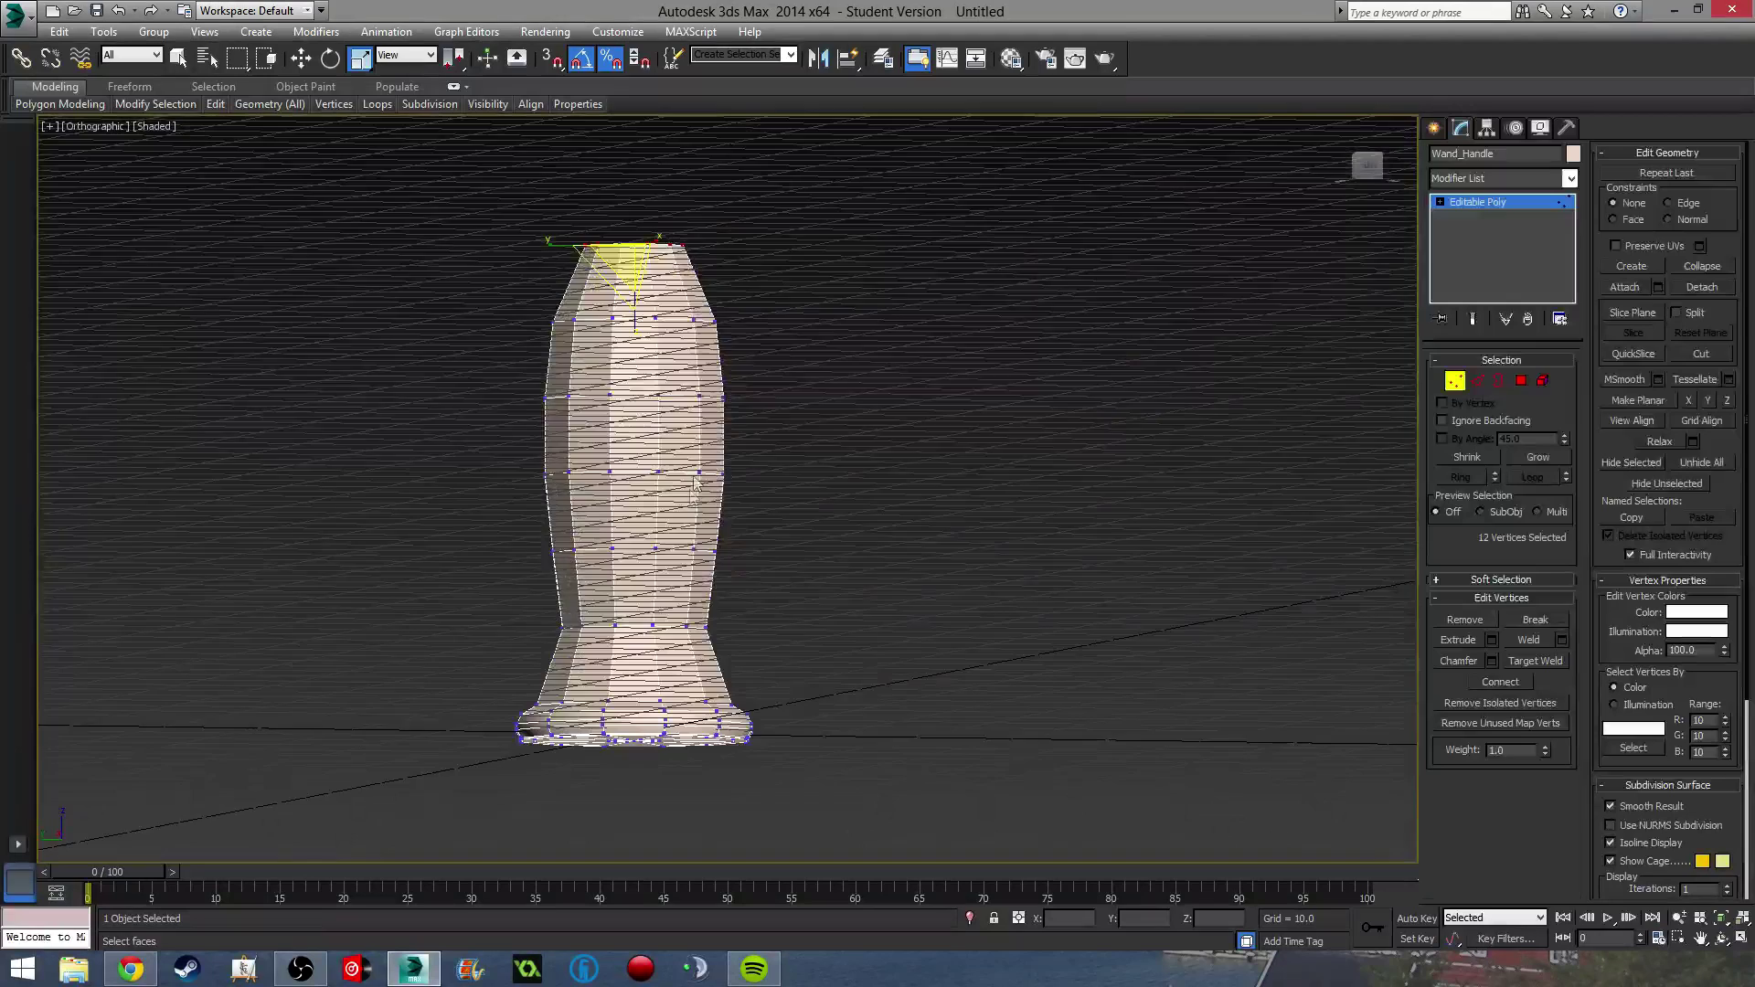
key(p)
scroll(686, 493, down, 2)
mouse_move(686, 494)
middle_down()
mouse_move(666, 567)
mouse_move(654, 509)
middle_up()
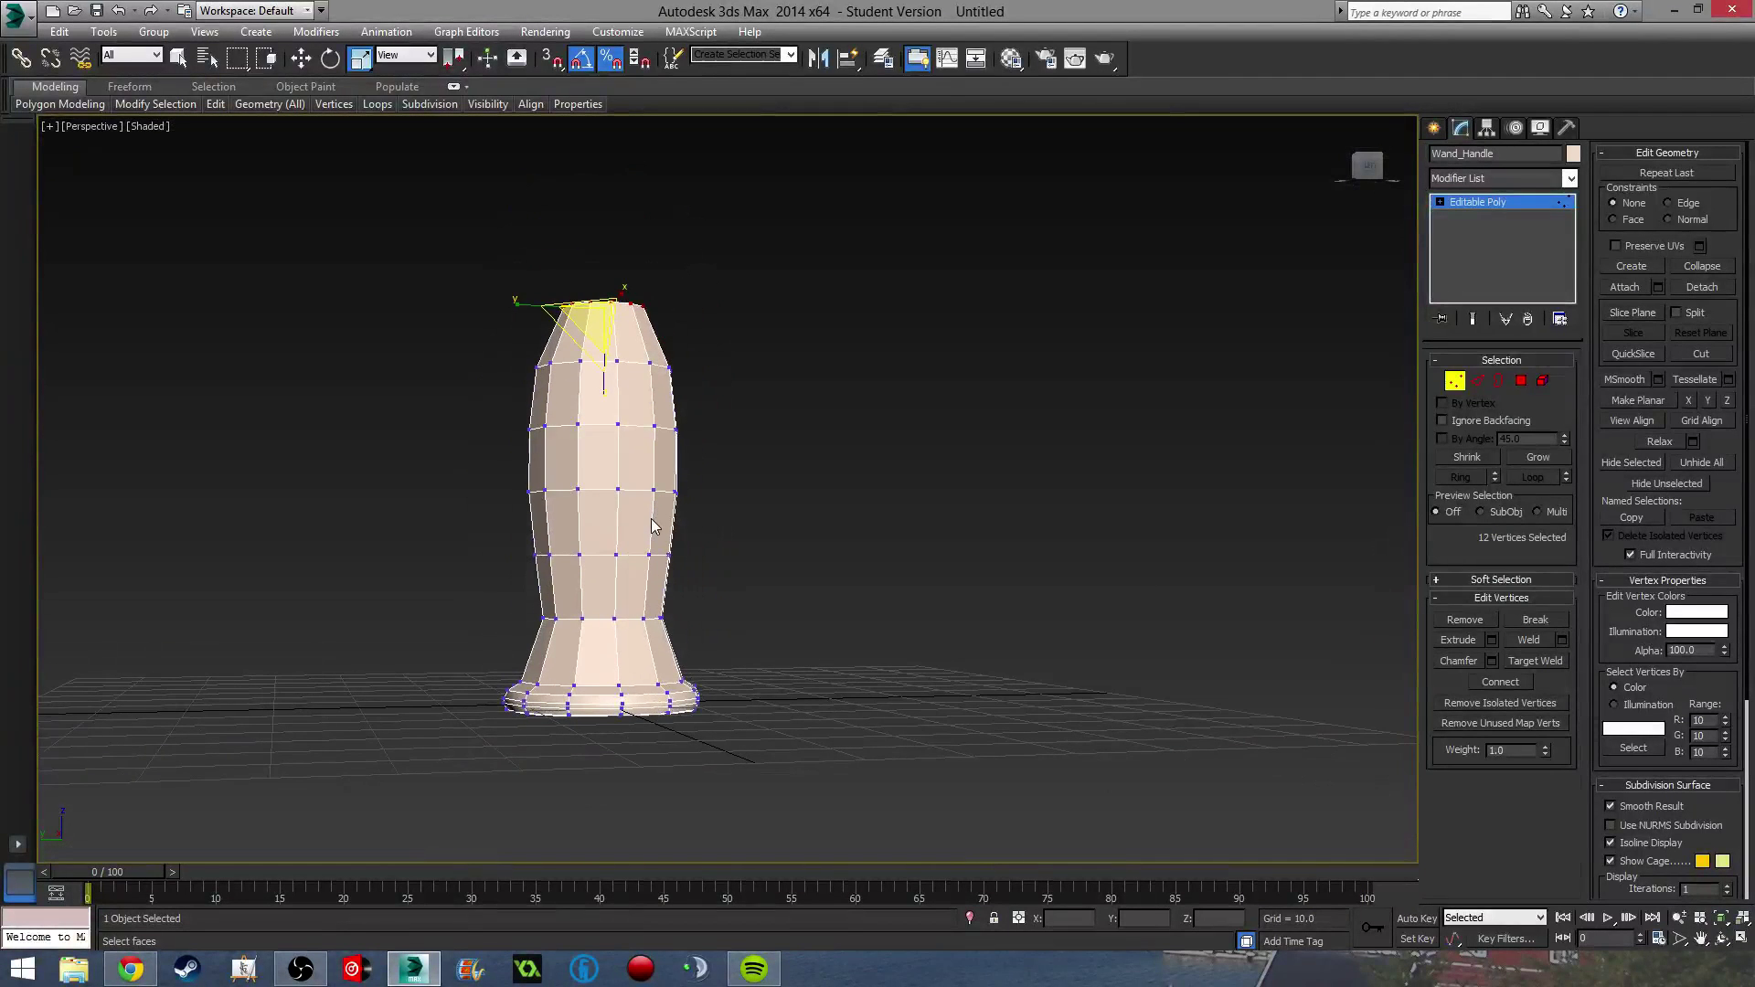
click(1456, 379)
click(1150, 473)
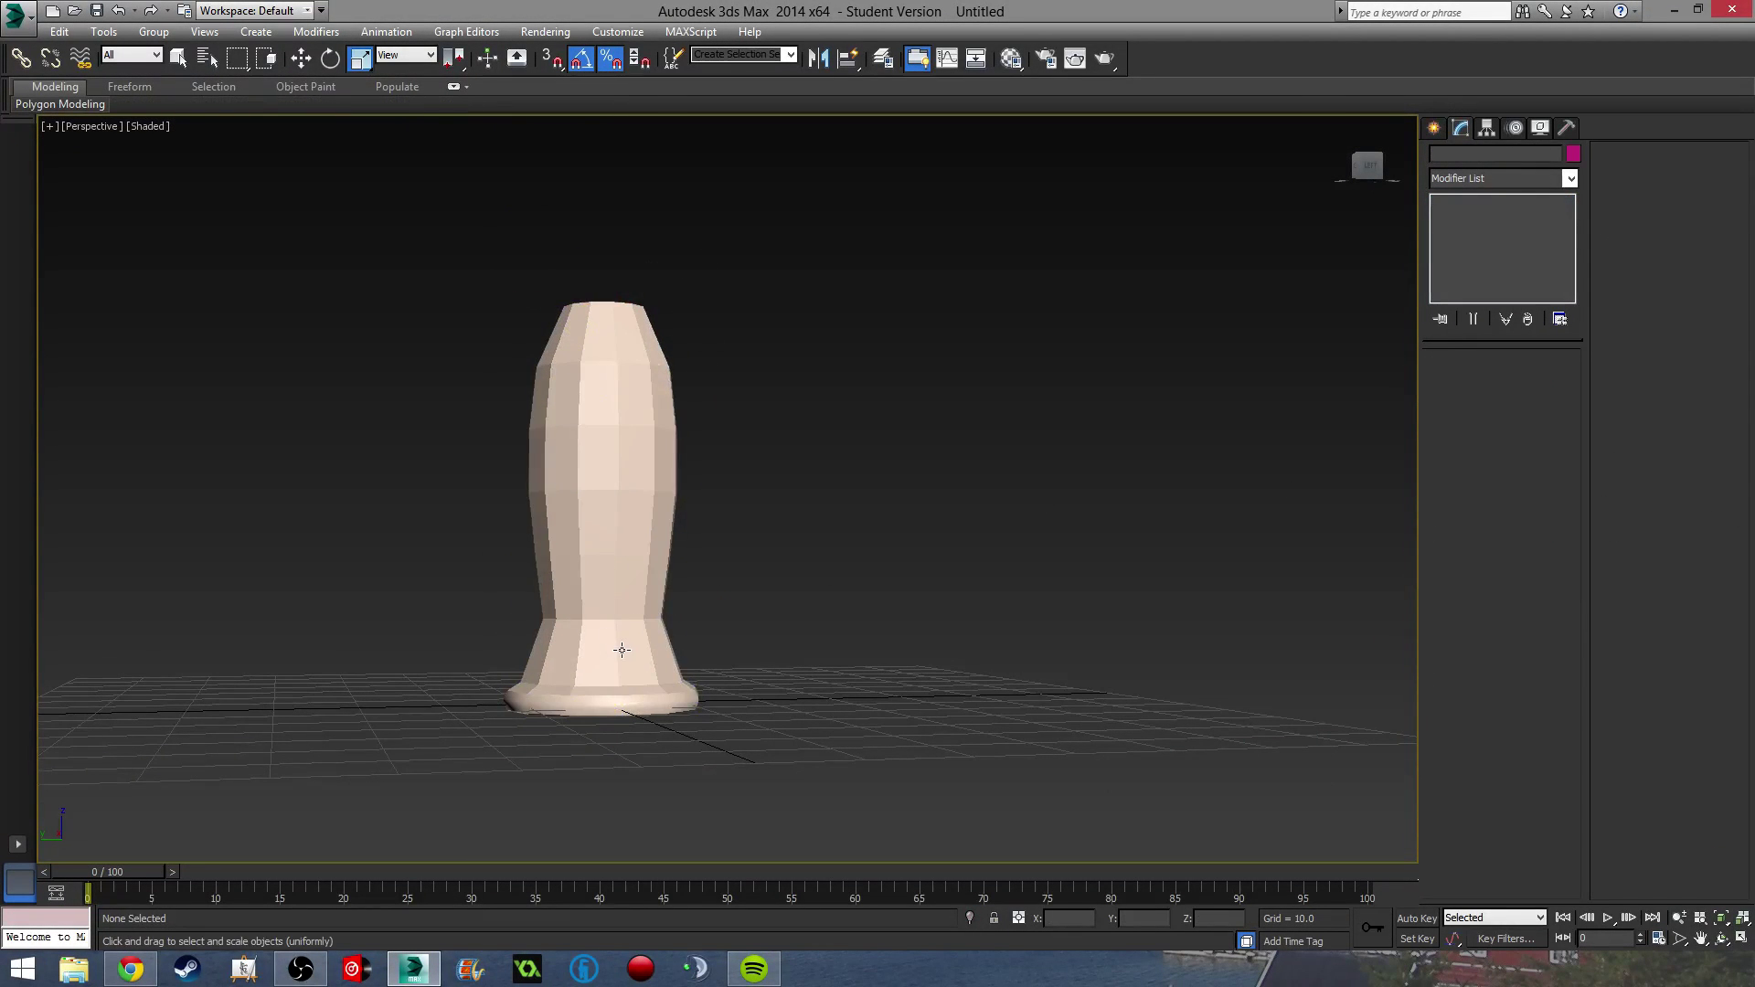
Connect the vertical edges of the flared foot with 1 segment, keeping pinch and slide at 0.
scroll(673, 650, up, 5)
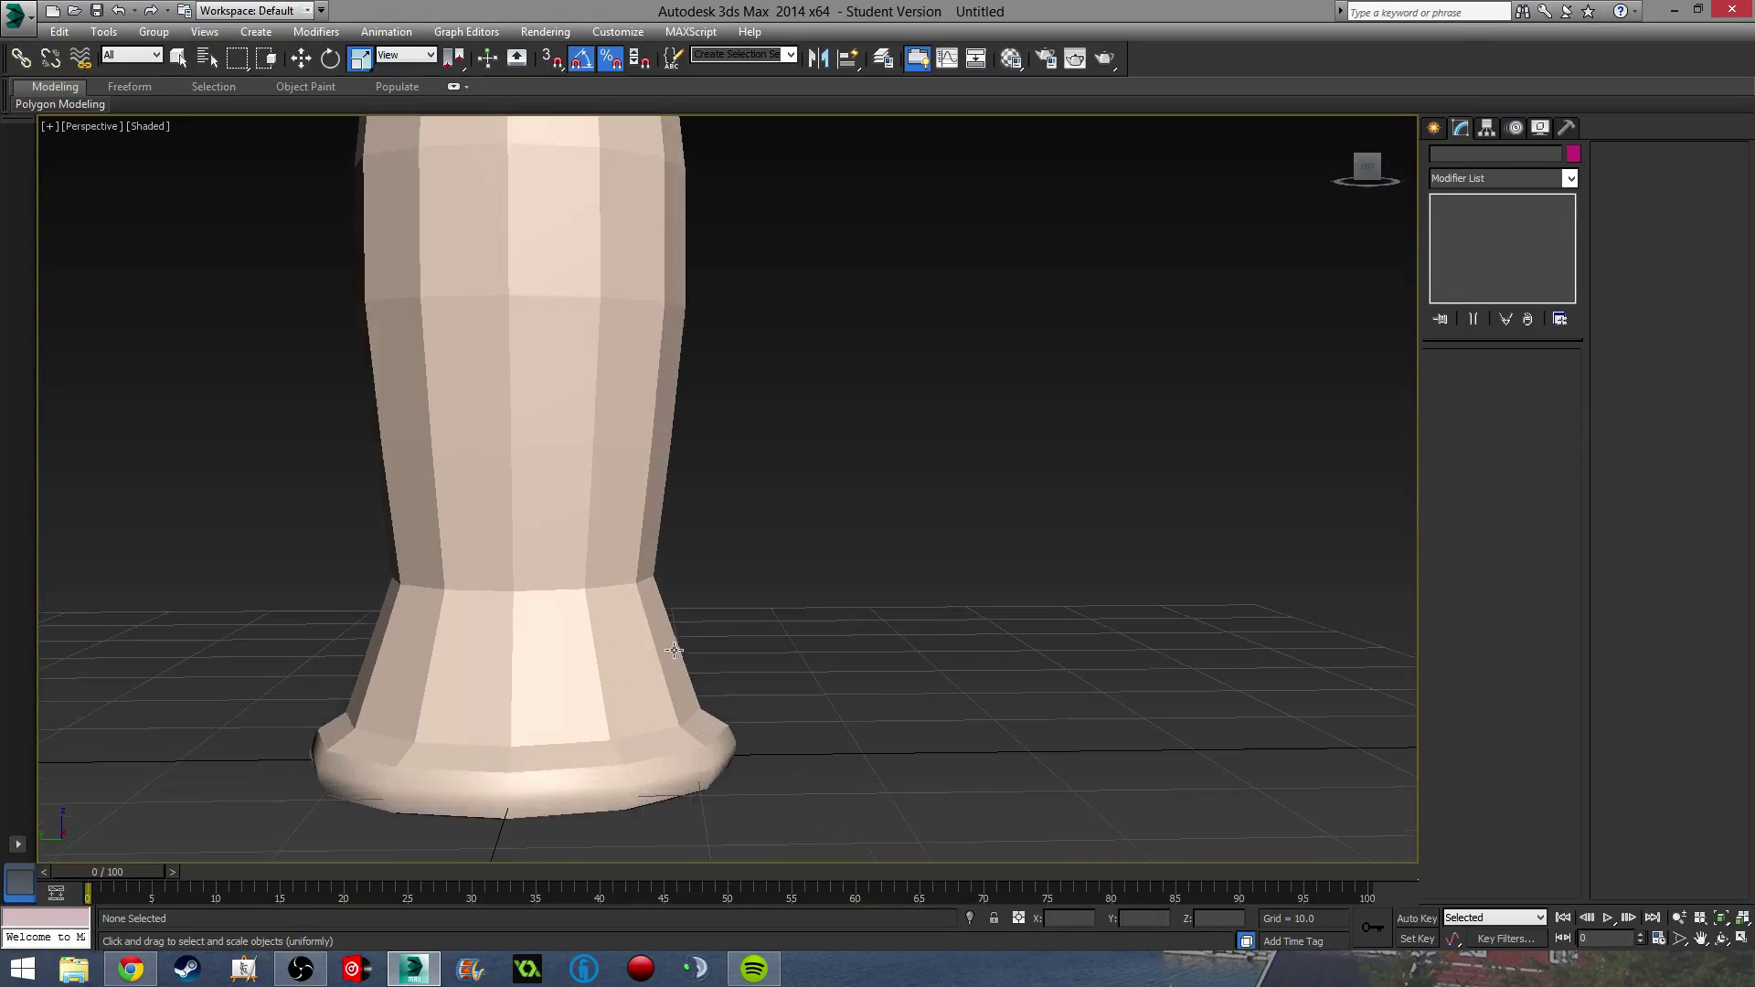
drag(794, 609, 79, 632)
click(1477, 380)
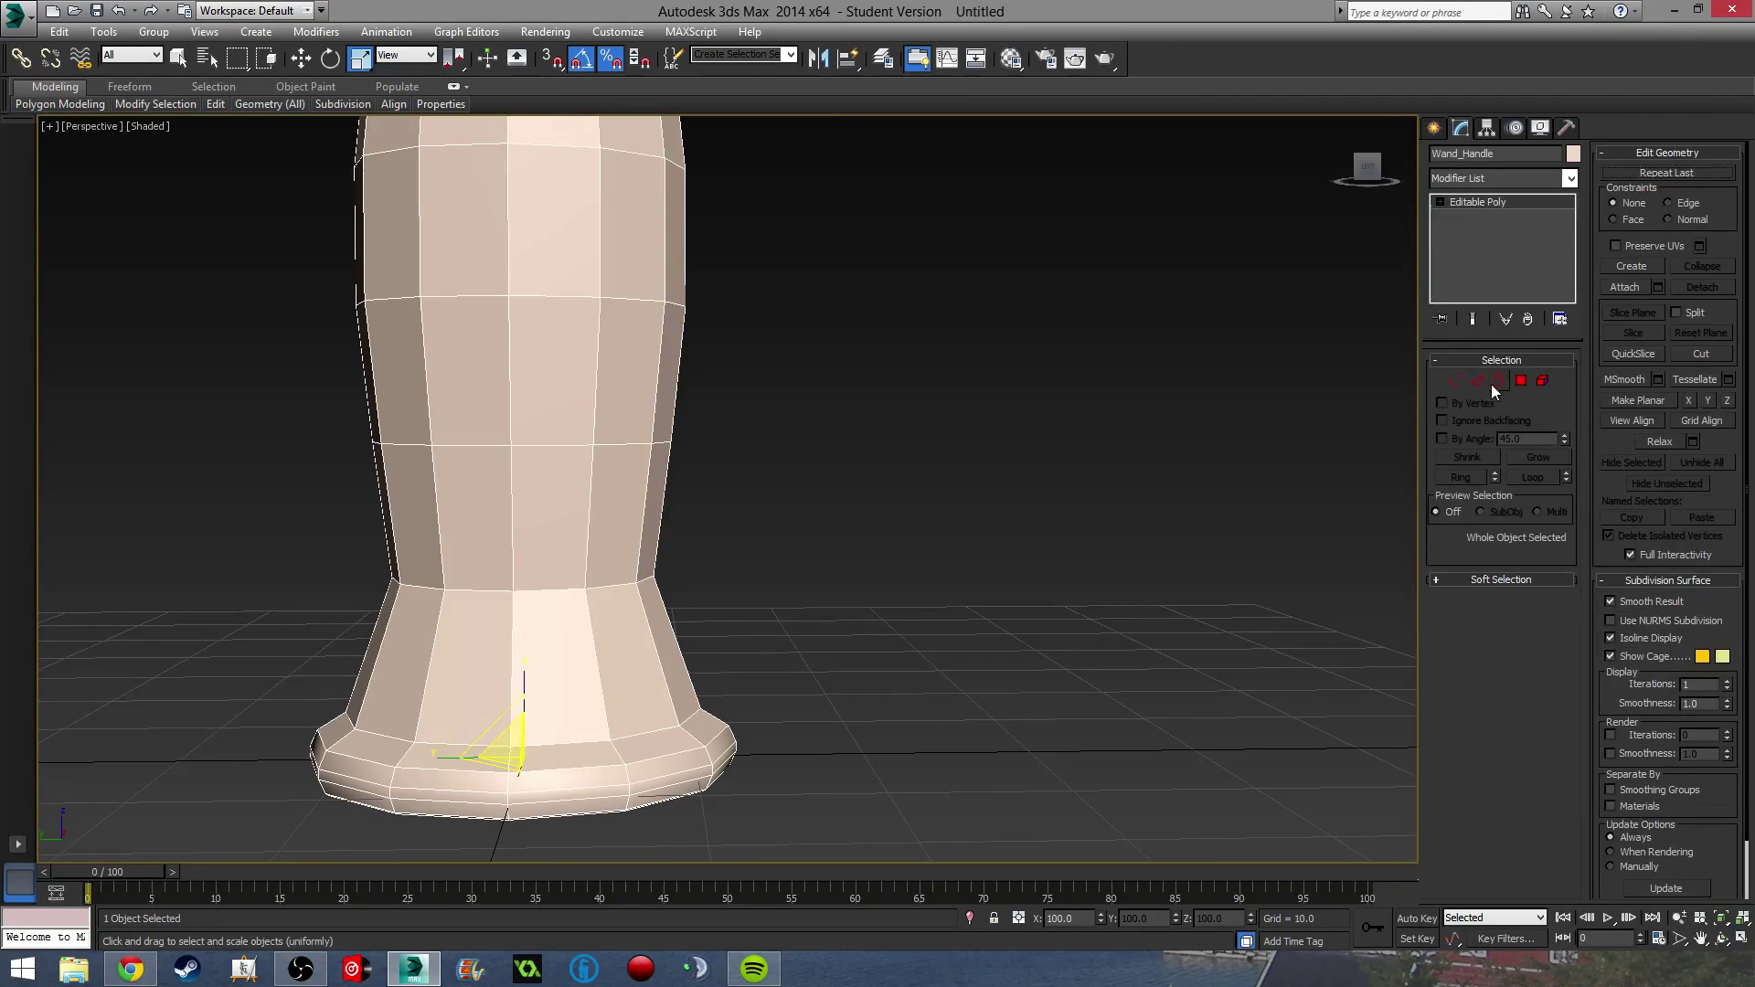
drag(835, 664, 1417, 731)
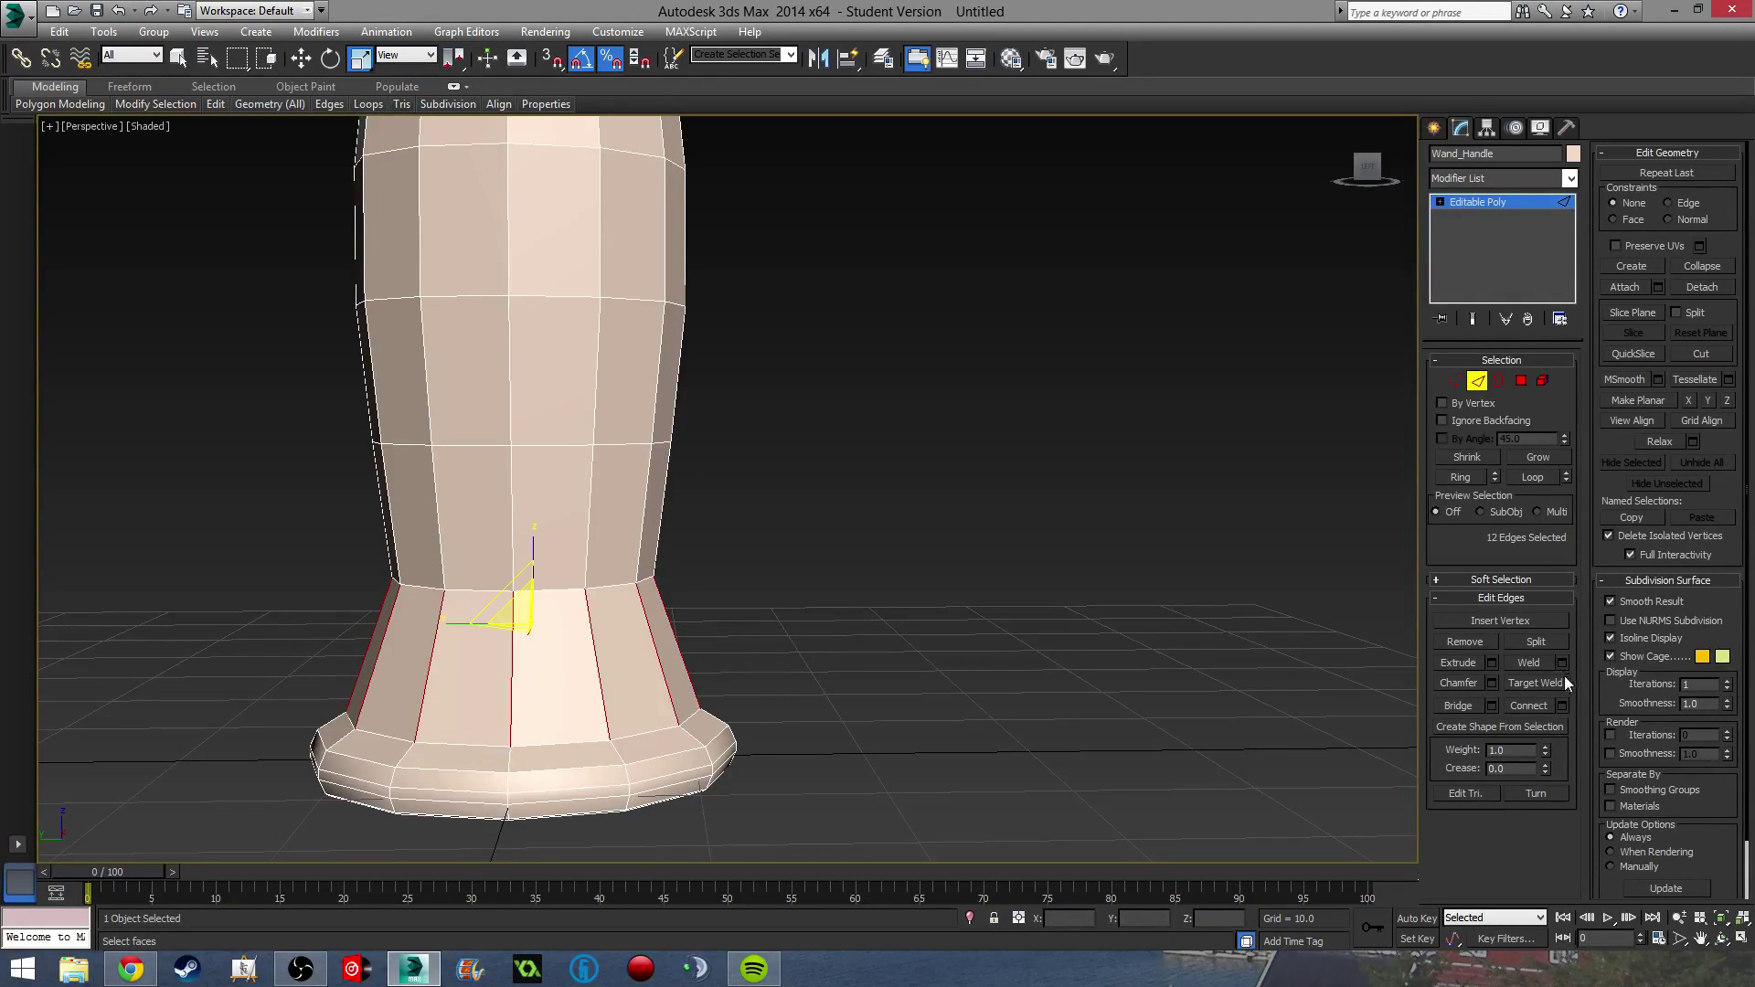
click(1562, 704)
click(760, 500)
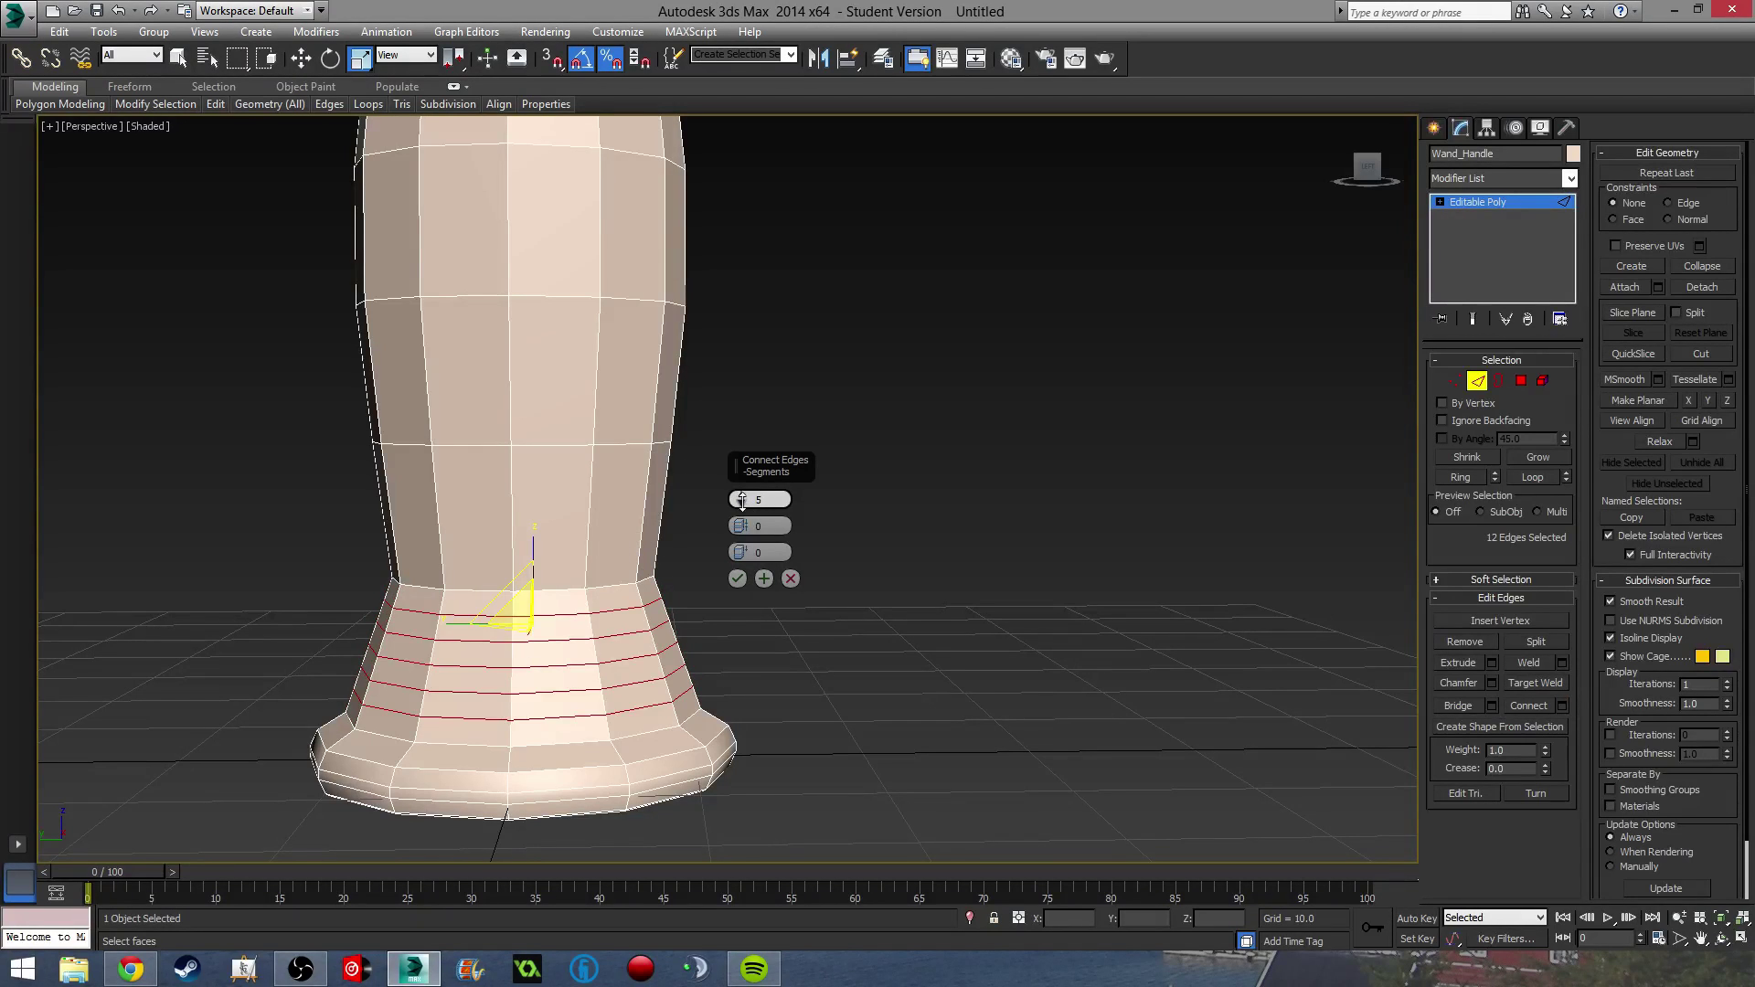
drag(742, 500, 742, 503)
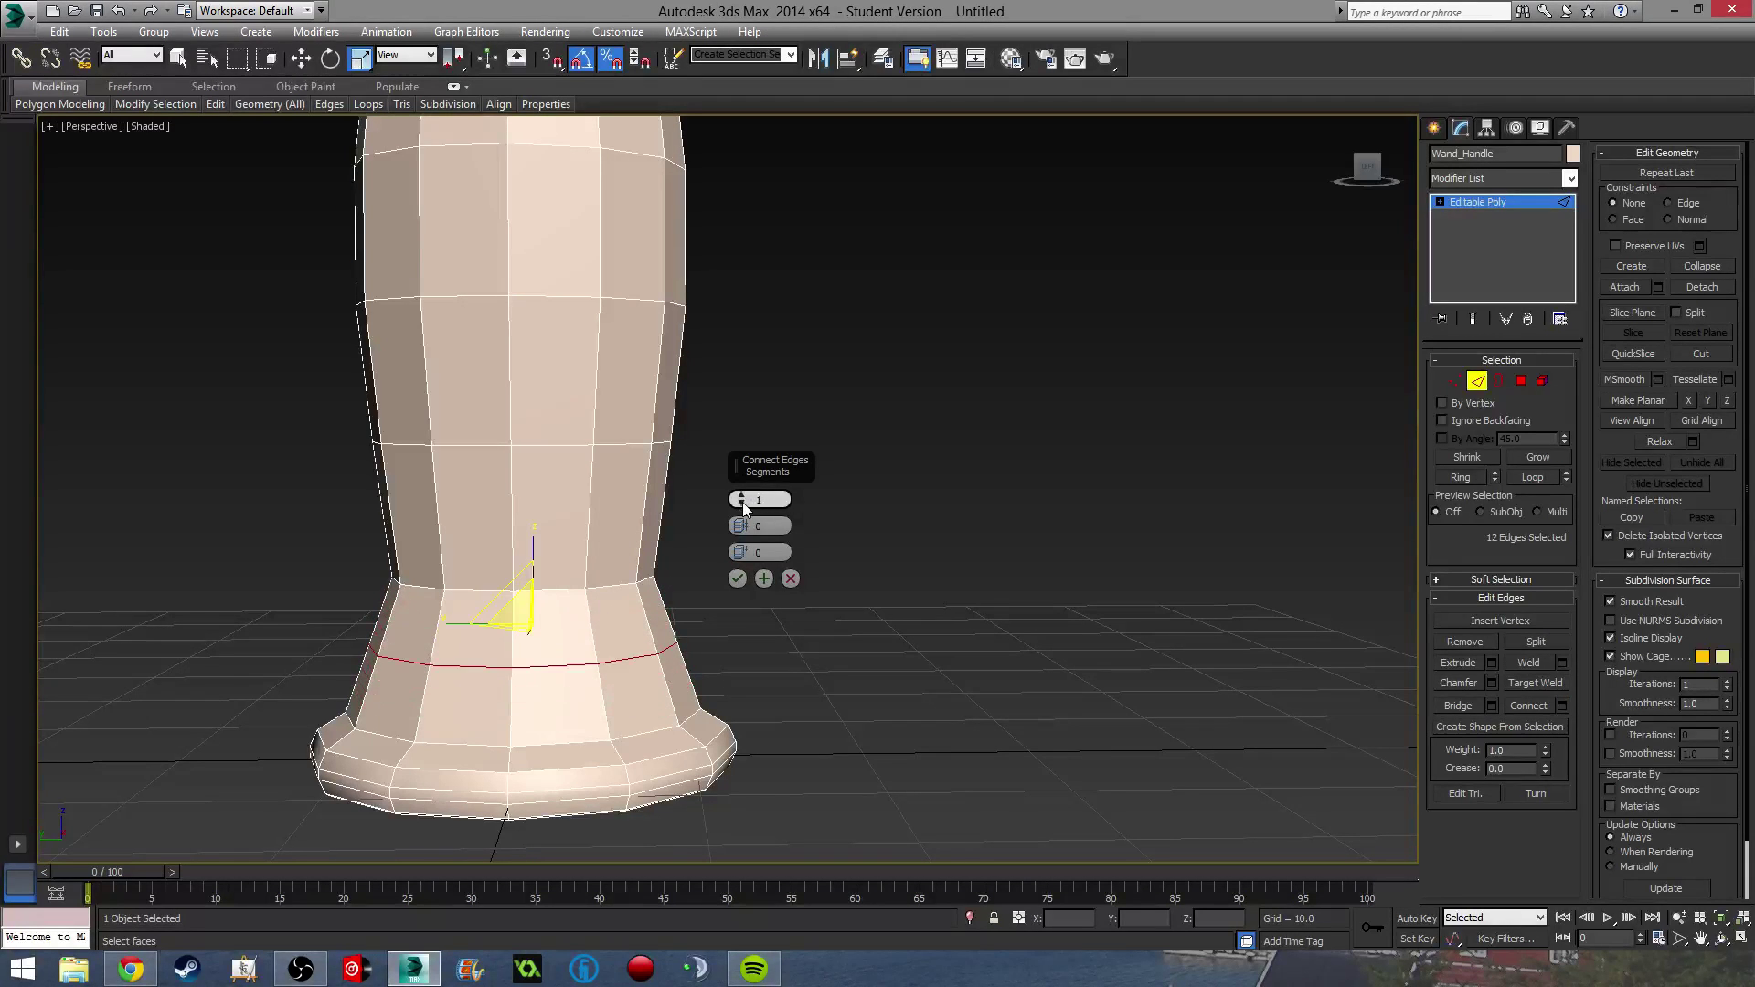
click(738, 578)
Scale the new edge loop on the flared foot inward to narrow the shaft above the base, and clear the edge selection.
drag(511, 640, 528, 673)
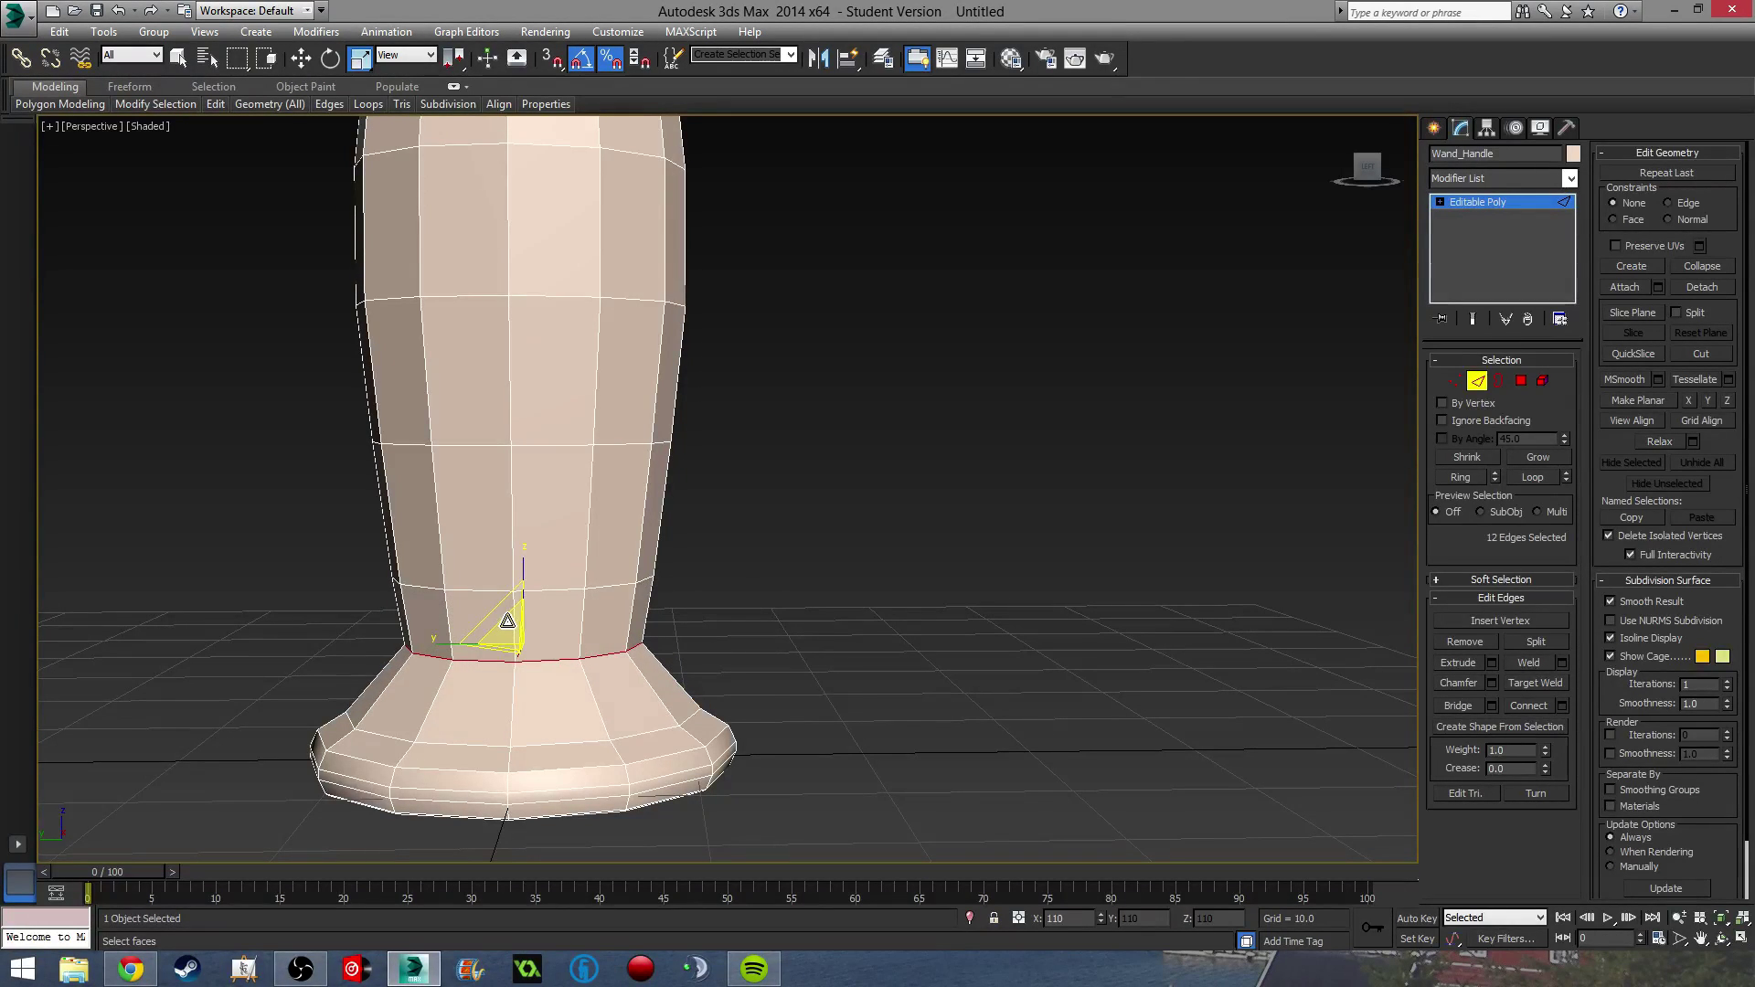
click(771, 684)
scroll(770, 616, down, 5)
alt+middle_drag(770, 616, 721, 566)
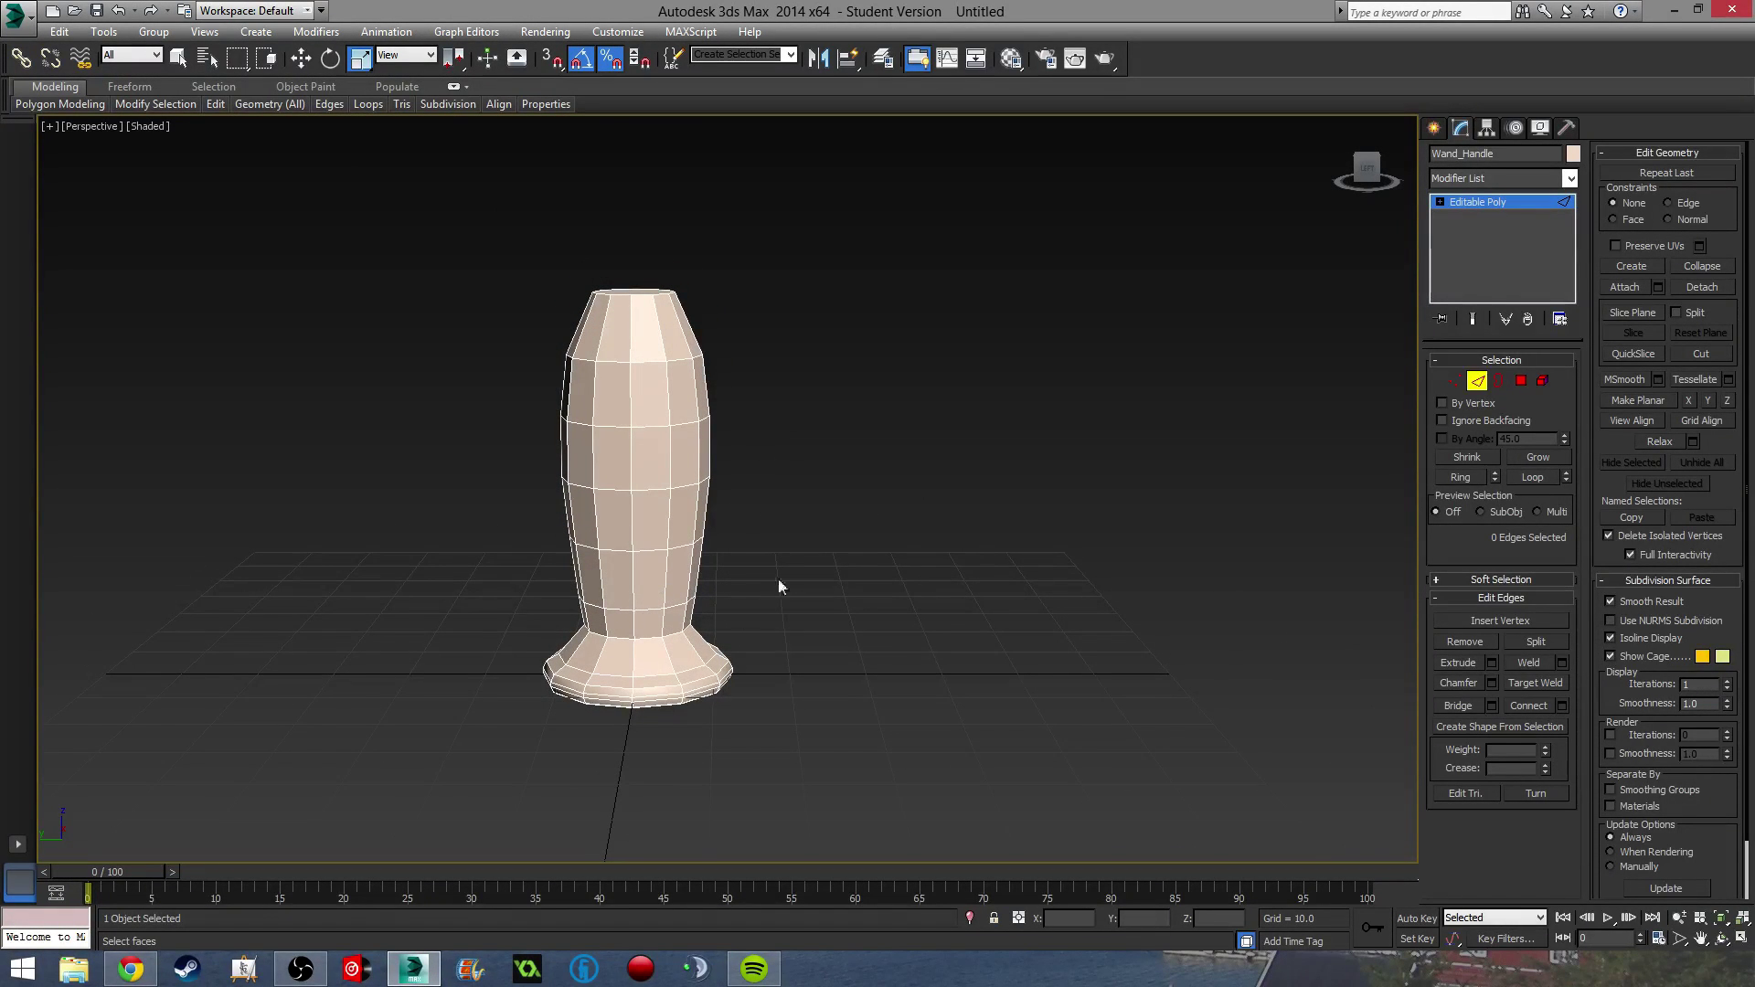
middle_drag(779, 585, 768, 636)
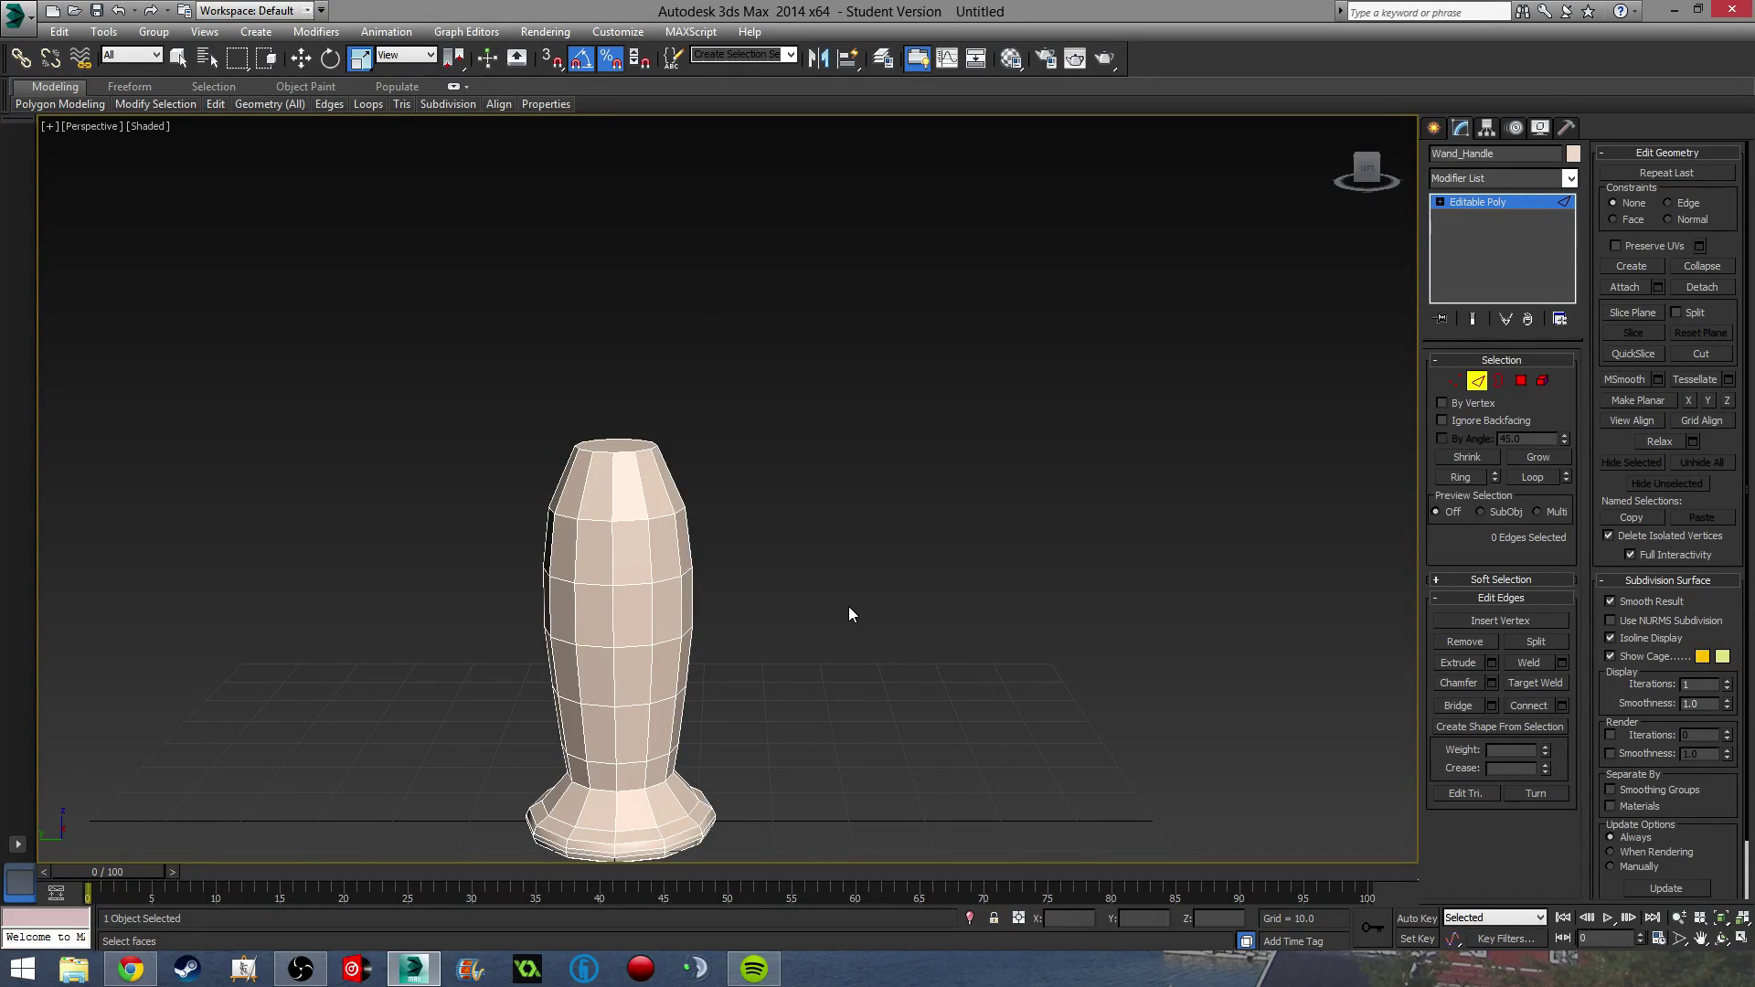
middle_drag(675, 612, 689, 572)
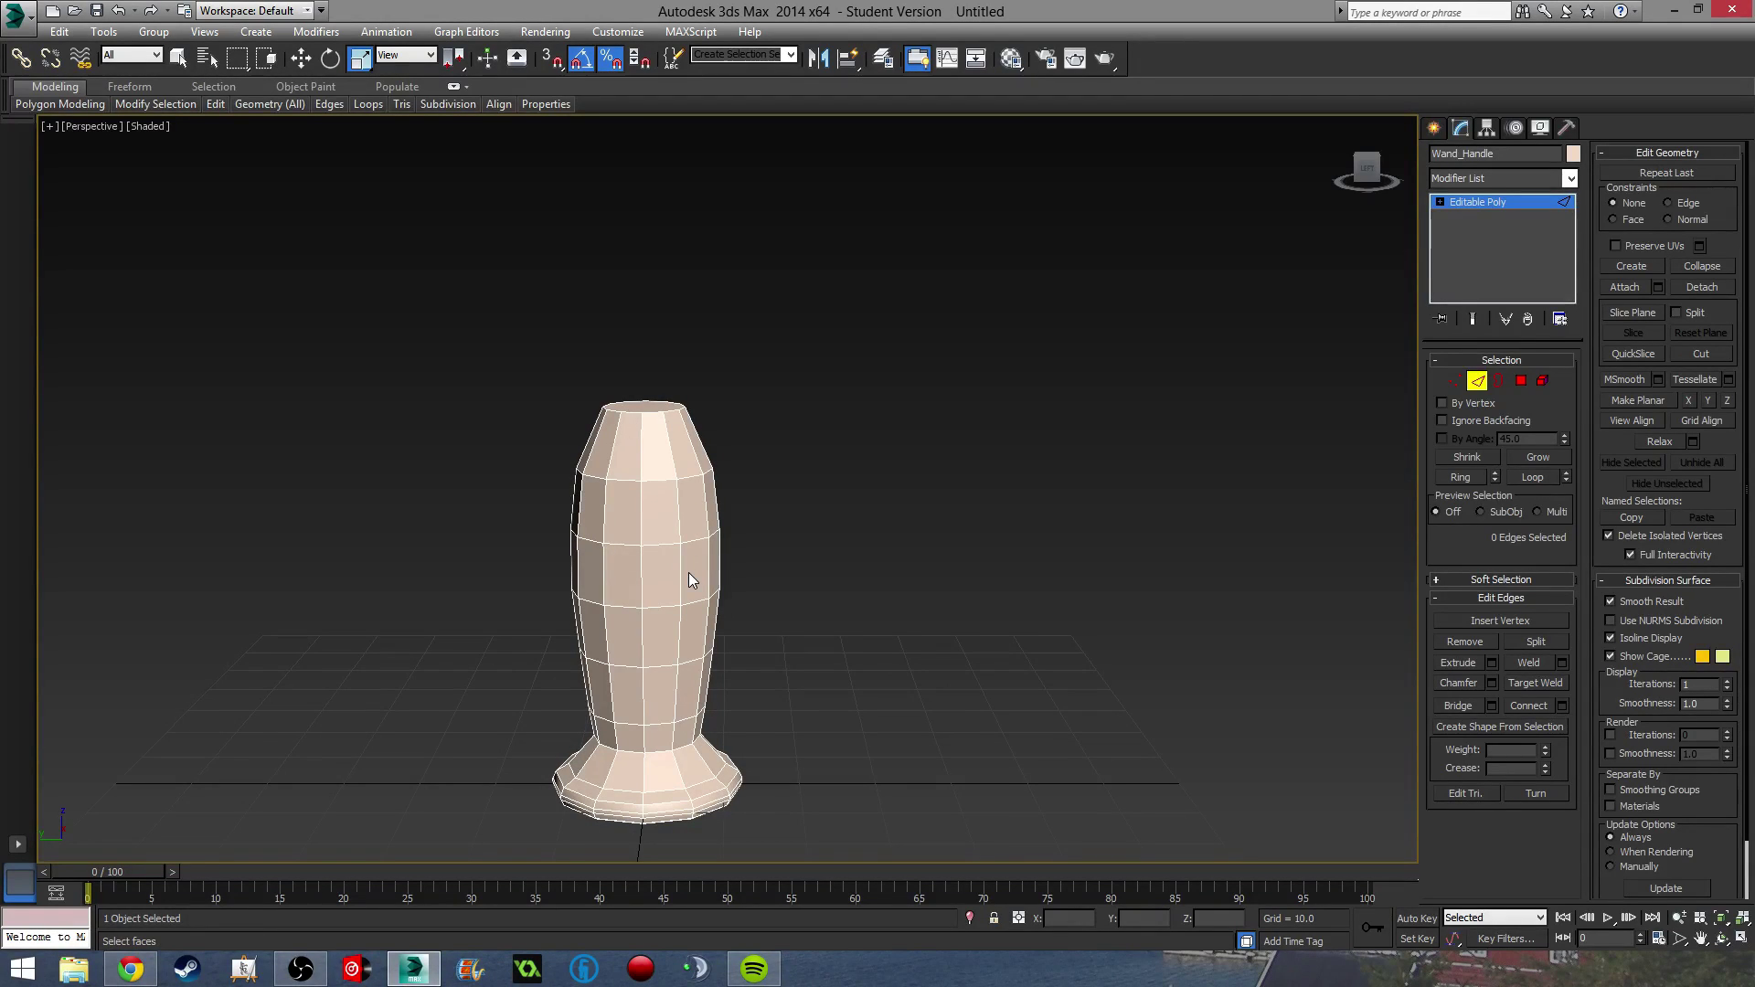
middle_drag(708, 562, 647, 453)
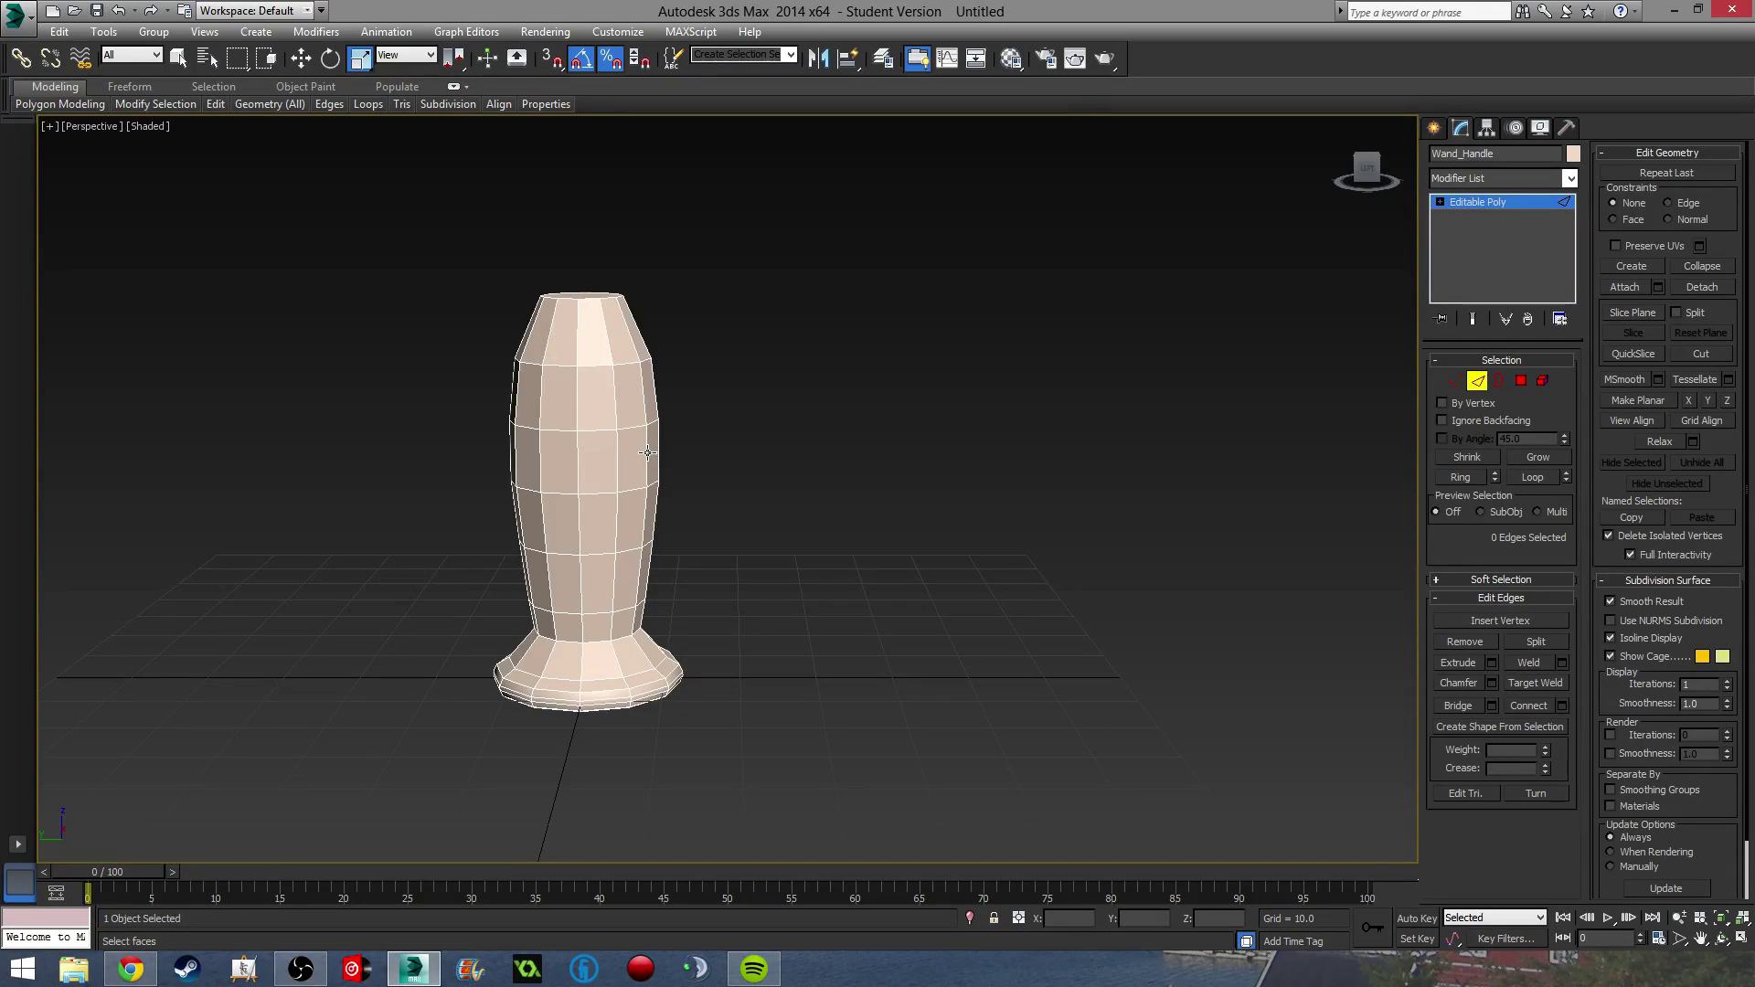
middle_drag(657, 453, 639, 552)
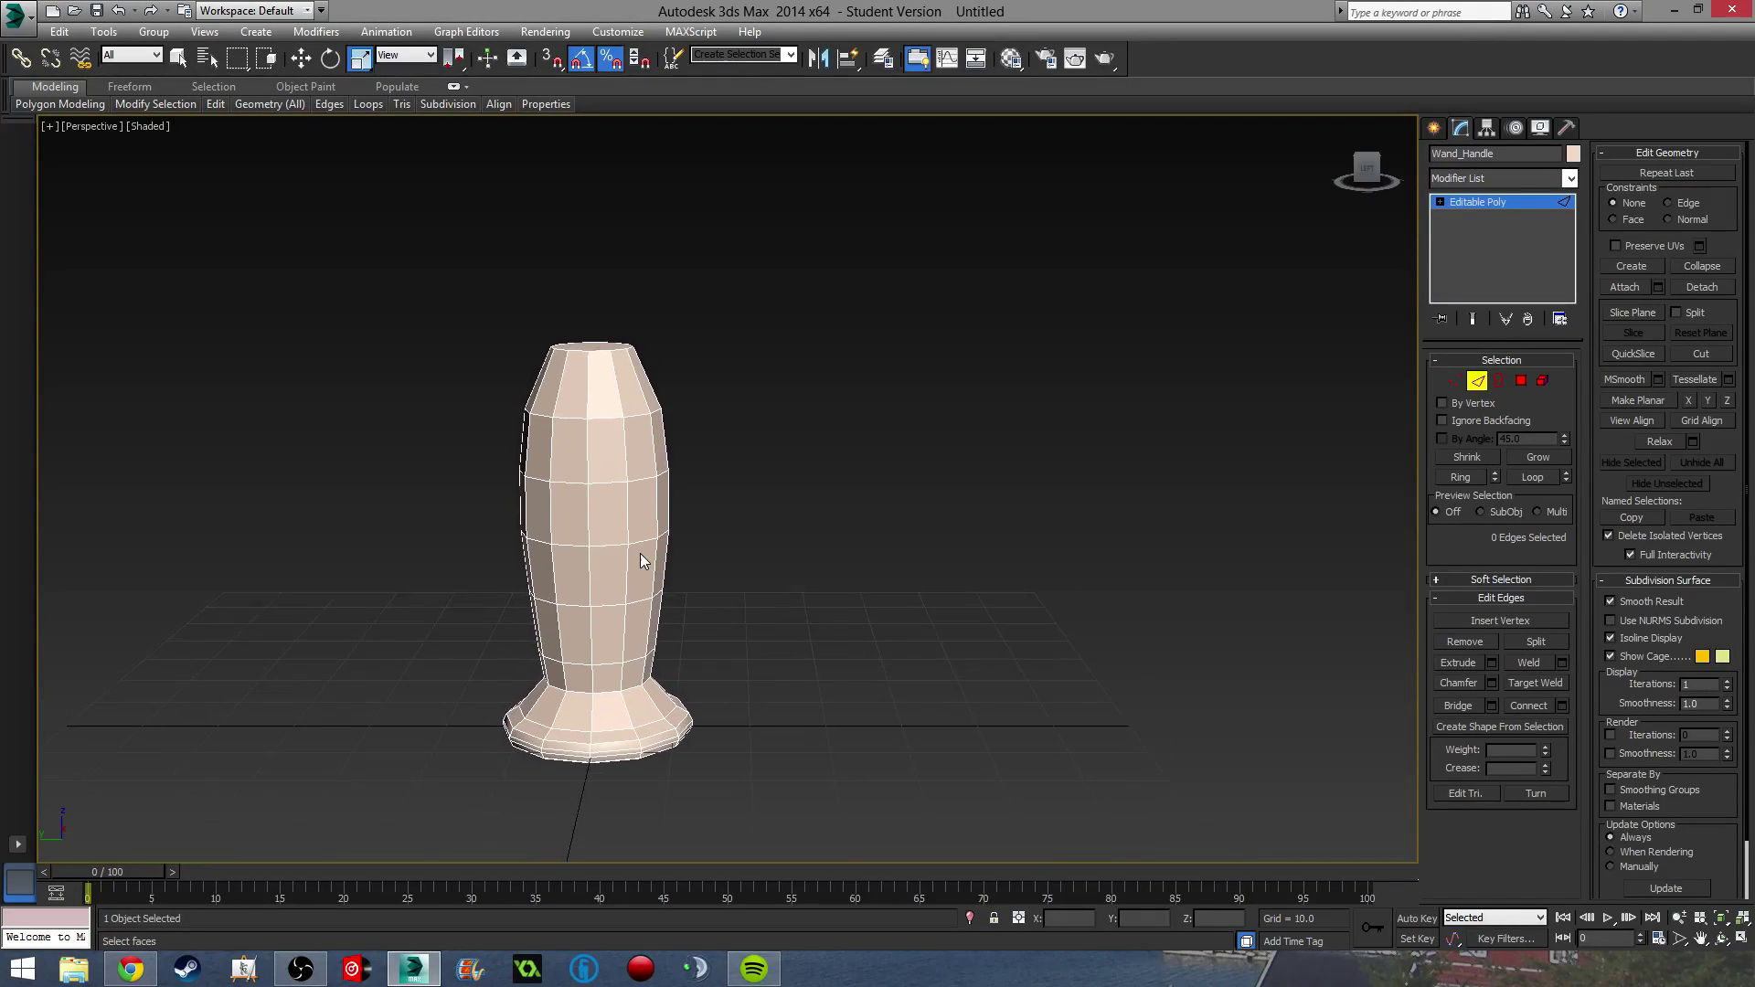
Select one full vertical strip of six polygons on the shaft, from the tip down to the flared foot.
scroll(640, 552, up, 3)
click(1455, 381)
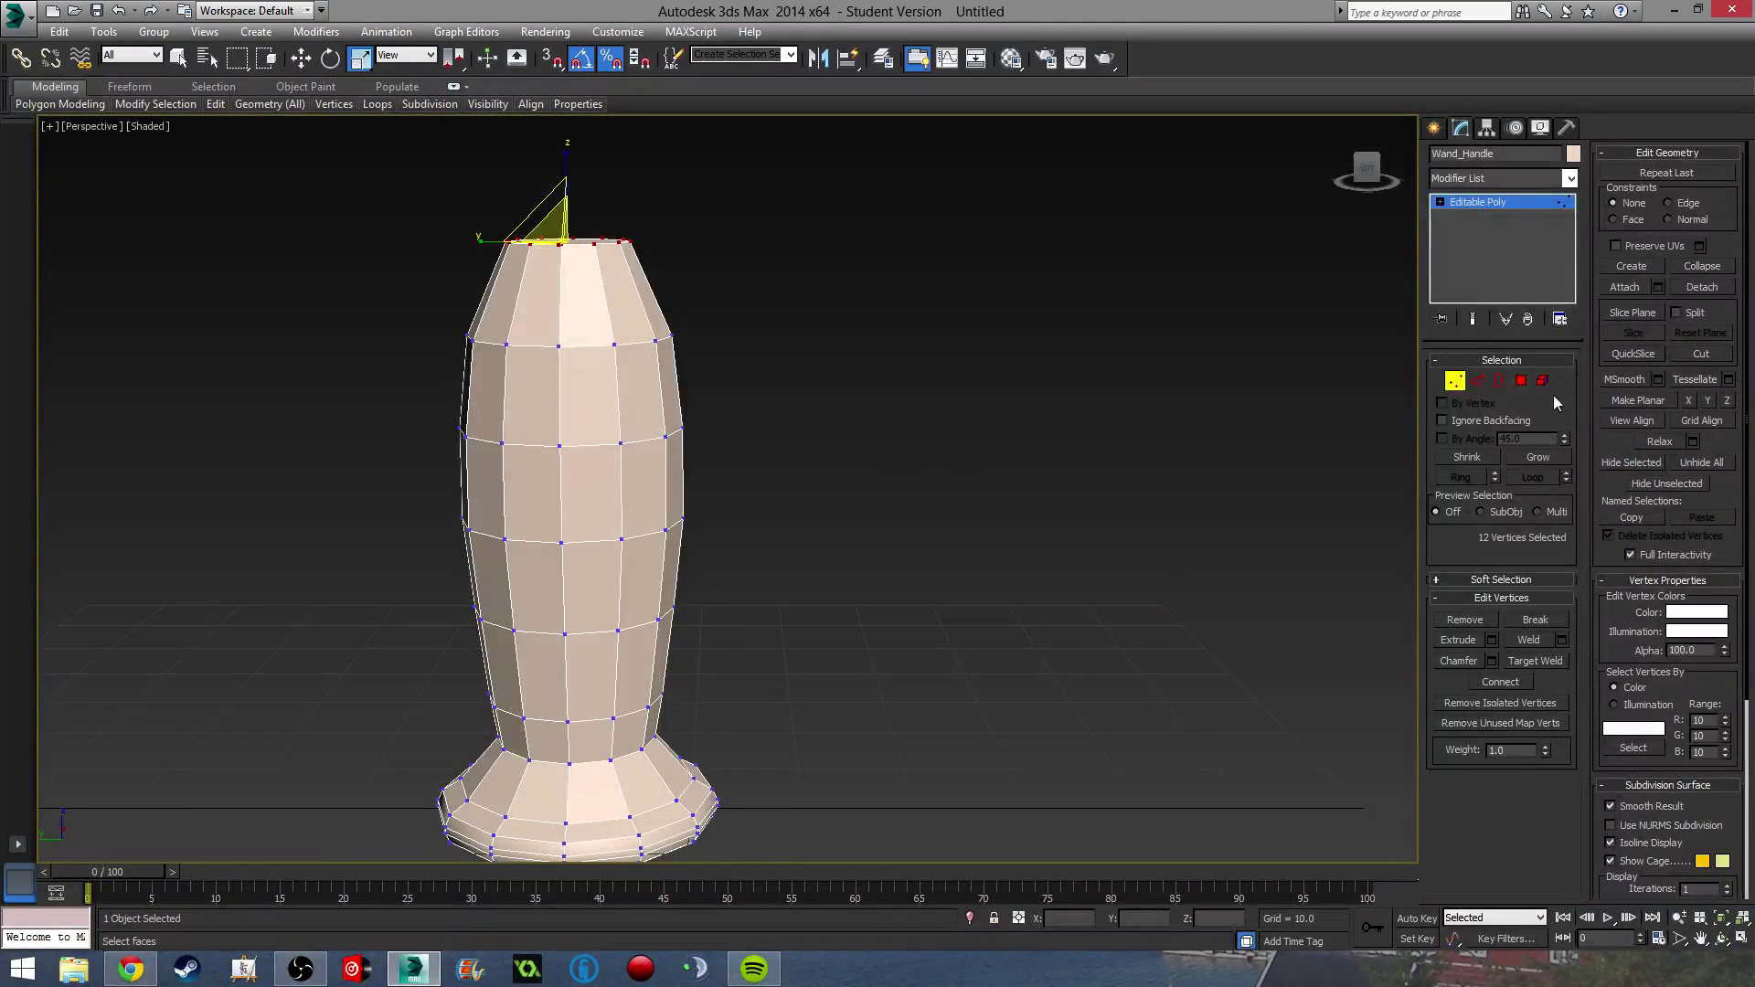
click(1521, 381)
middle_drag(612, 436, 614, 461)
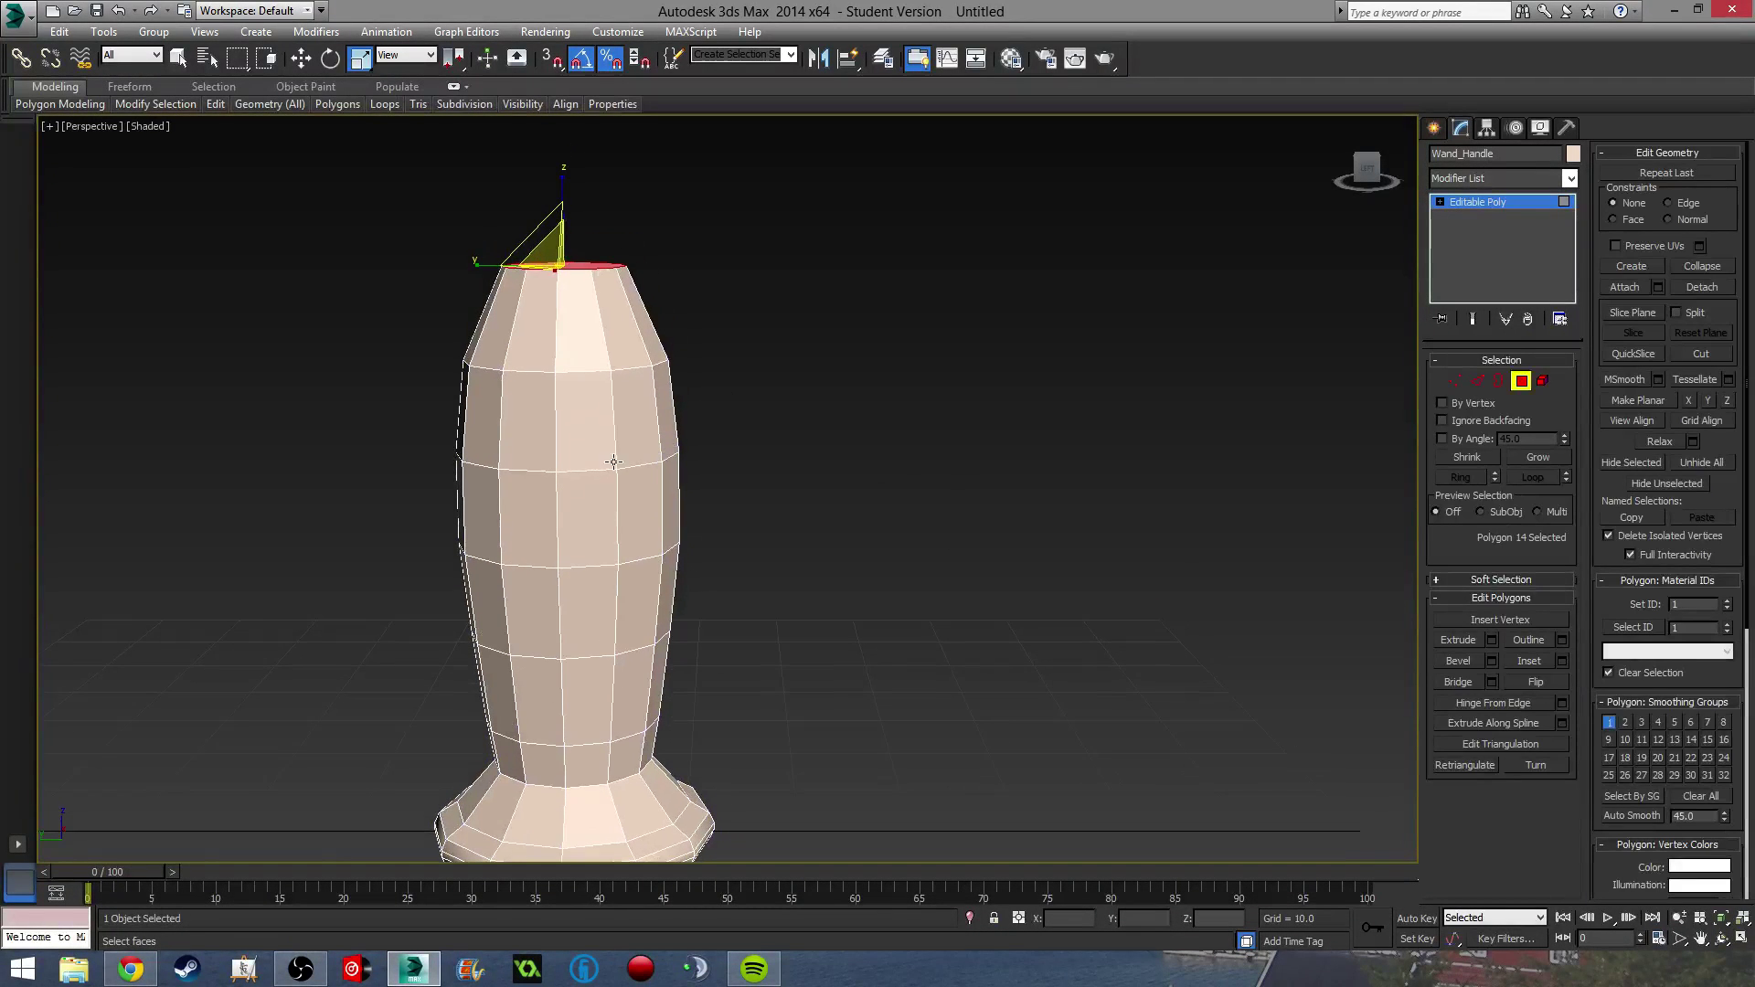
click(588, 354)
ctrl+click(590, 759)
ctrl+click(590, 699)
ctrl+click(594, 603)
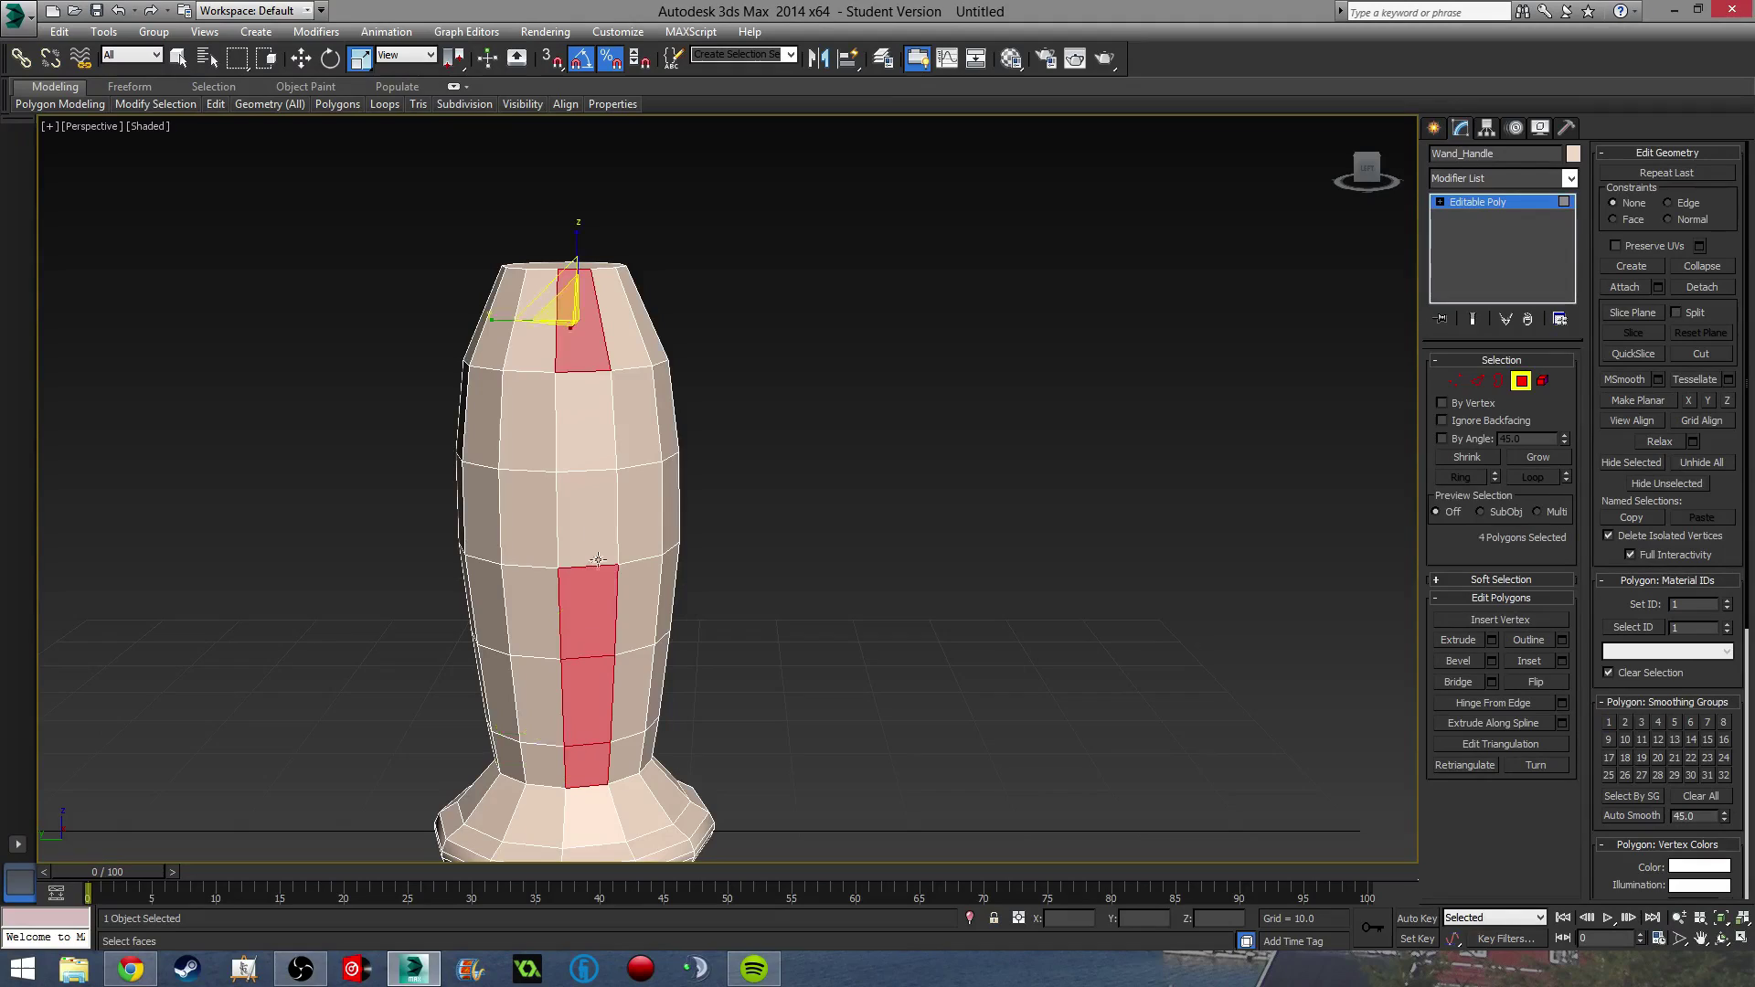
ctrl+click(603, 490)
ctrl+click(596, 457)
Skip one column of faces and add a second vertical strip of six polygons to the selection.
alt+middle_drag(716, 552, 561, 613)
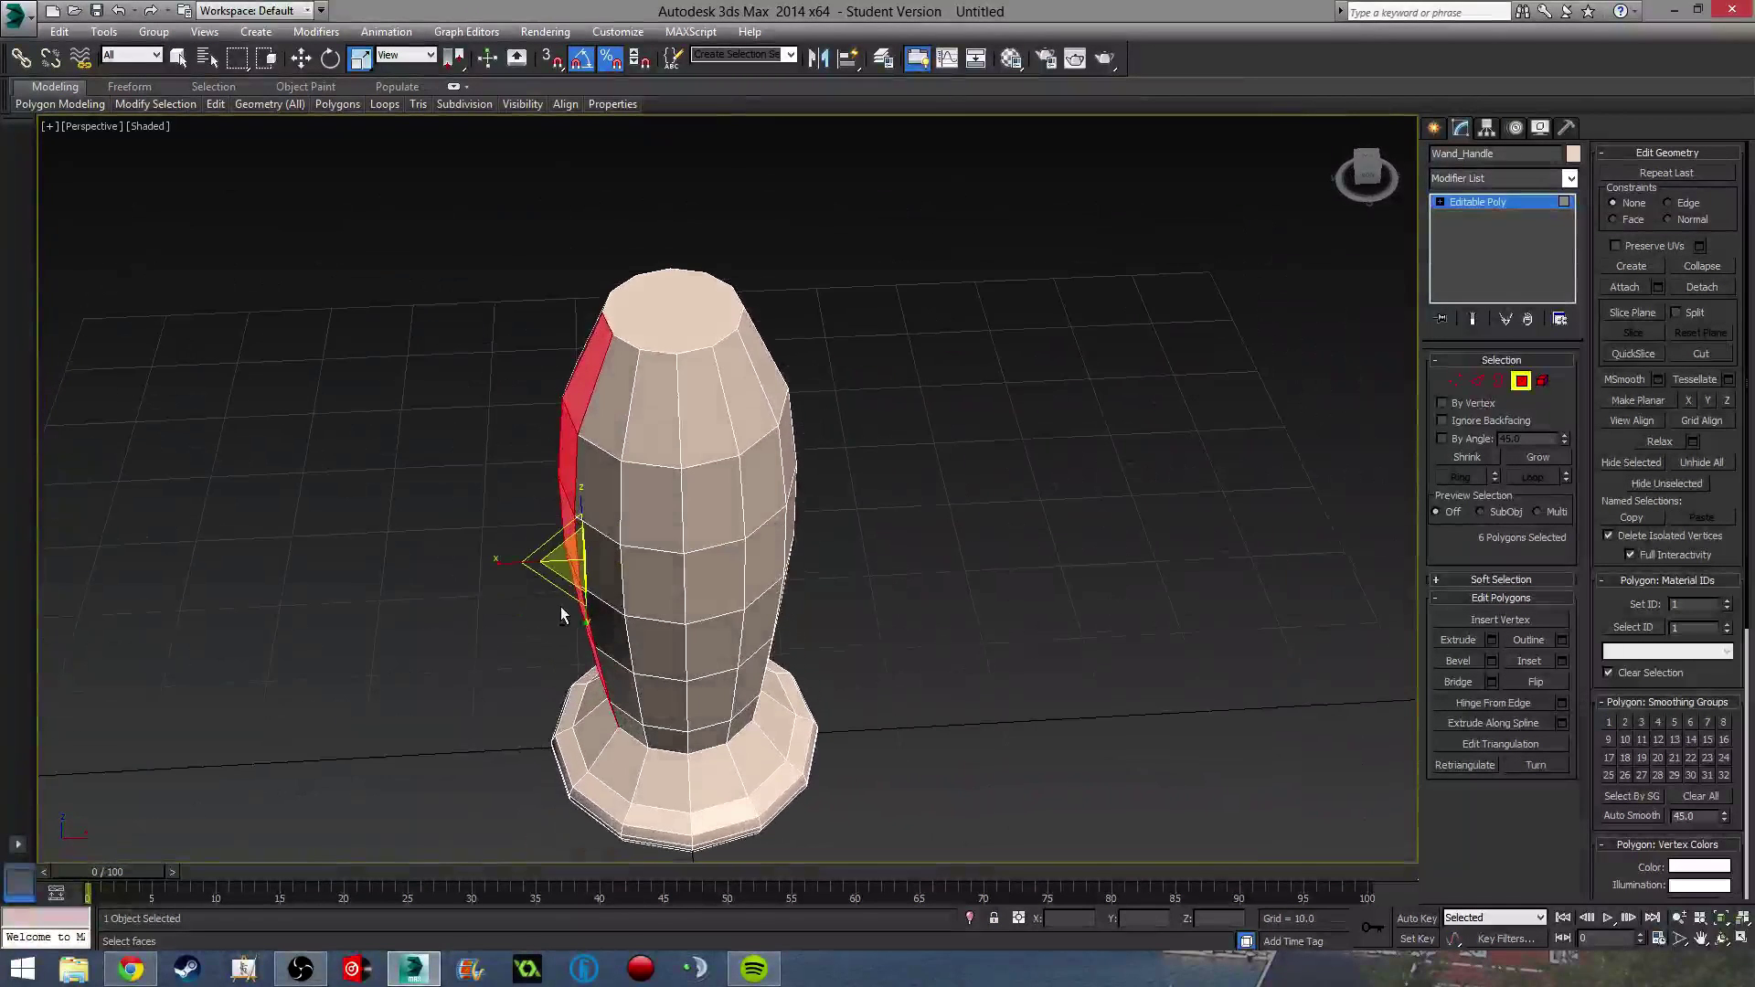
ctrl+click(658, 436)
ctrl+click(654, 507)
ctrl+click(654, 589)
ctrl+click(656, 651)
ctrl+click(660, 702)
ctrl+click(669, 733)
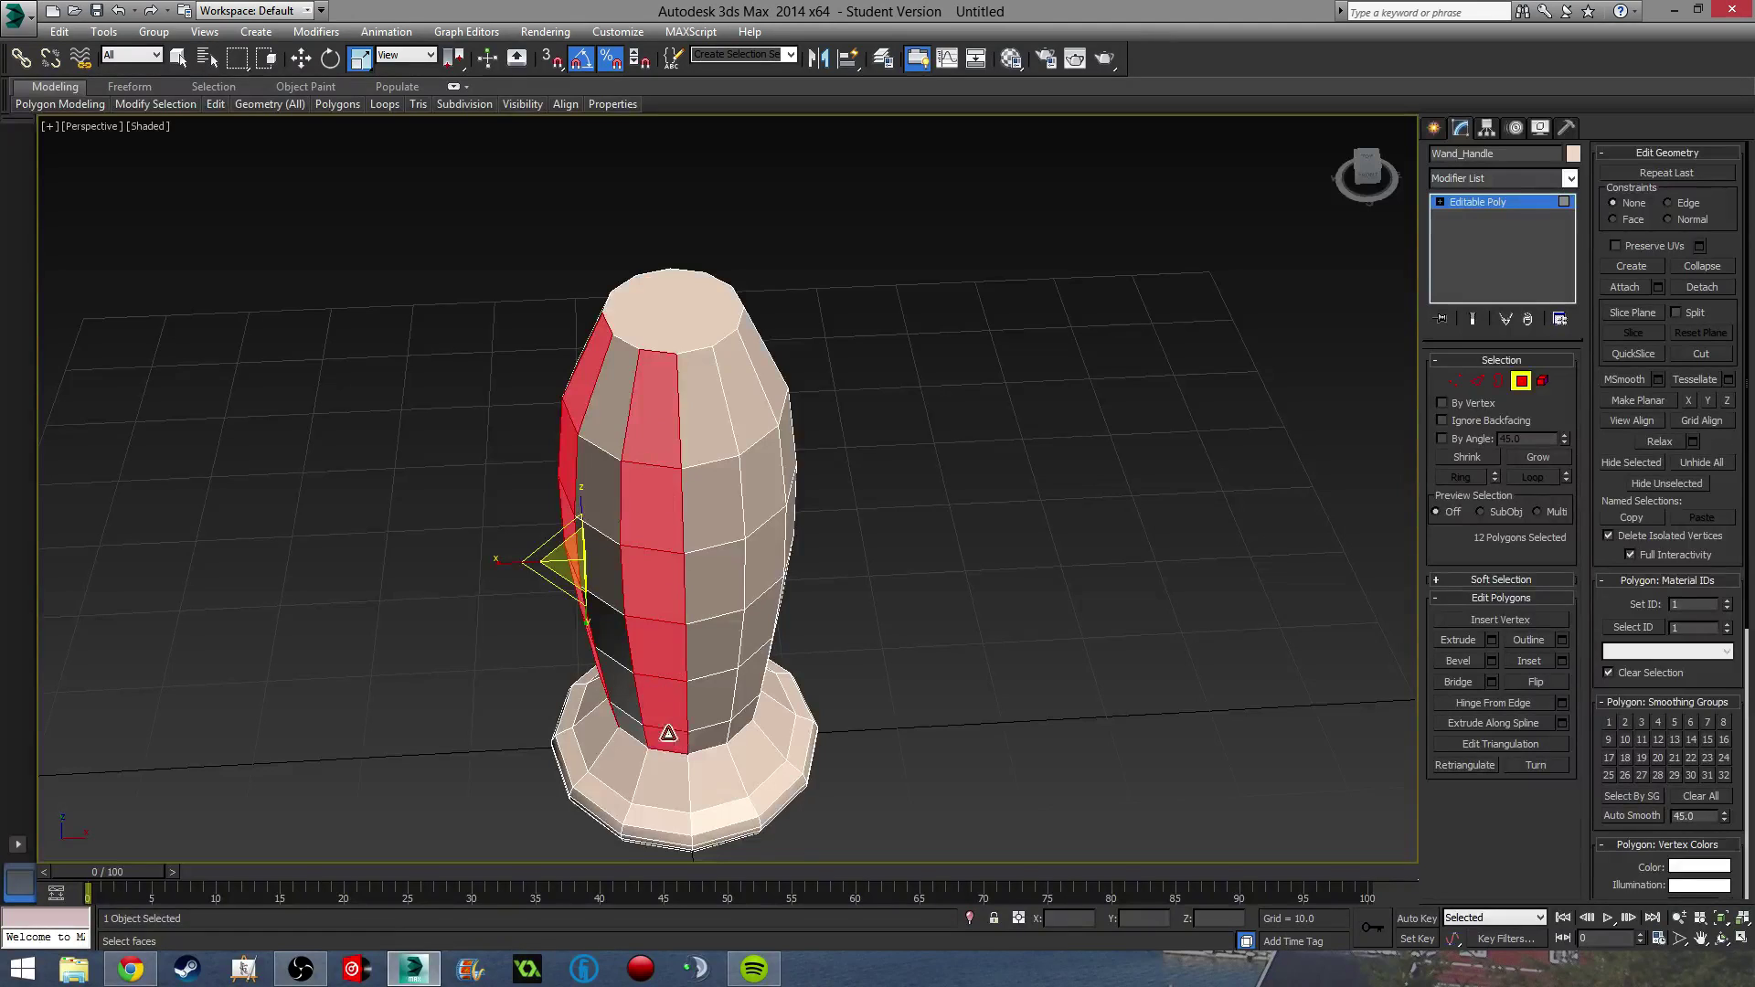
Add a third alternating vertical strip of six shaft polygons to the selection.
alt+middle_drag(668, 733, 745, 724)
ctrl+click(737, 466)
ctrl+click(739, 530)
ctrl+click(749, 660)
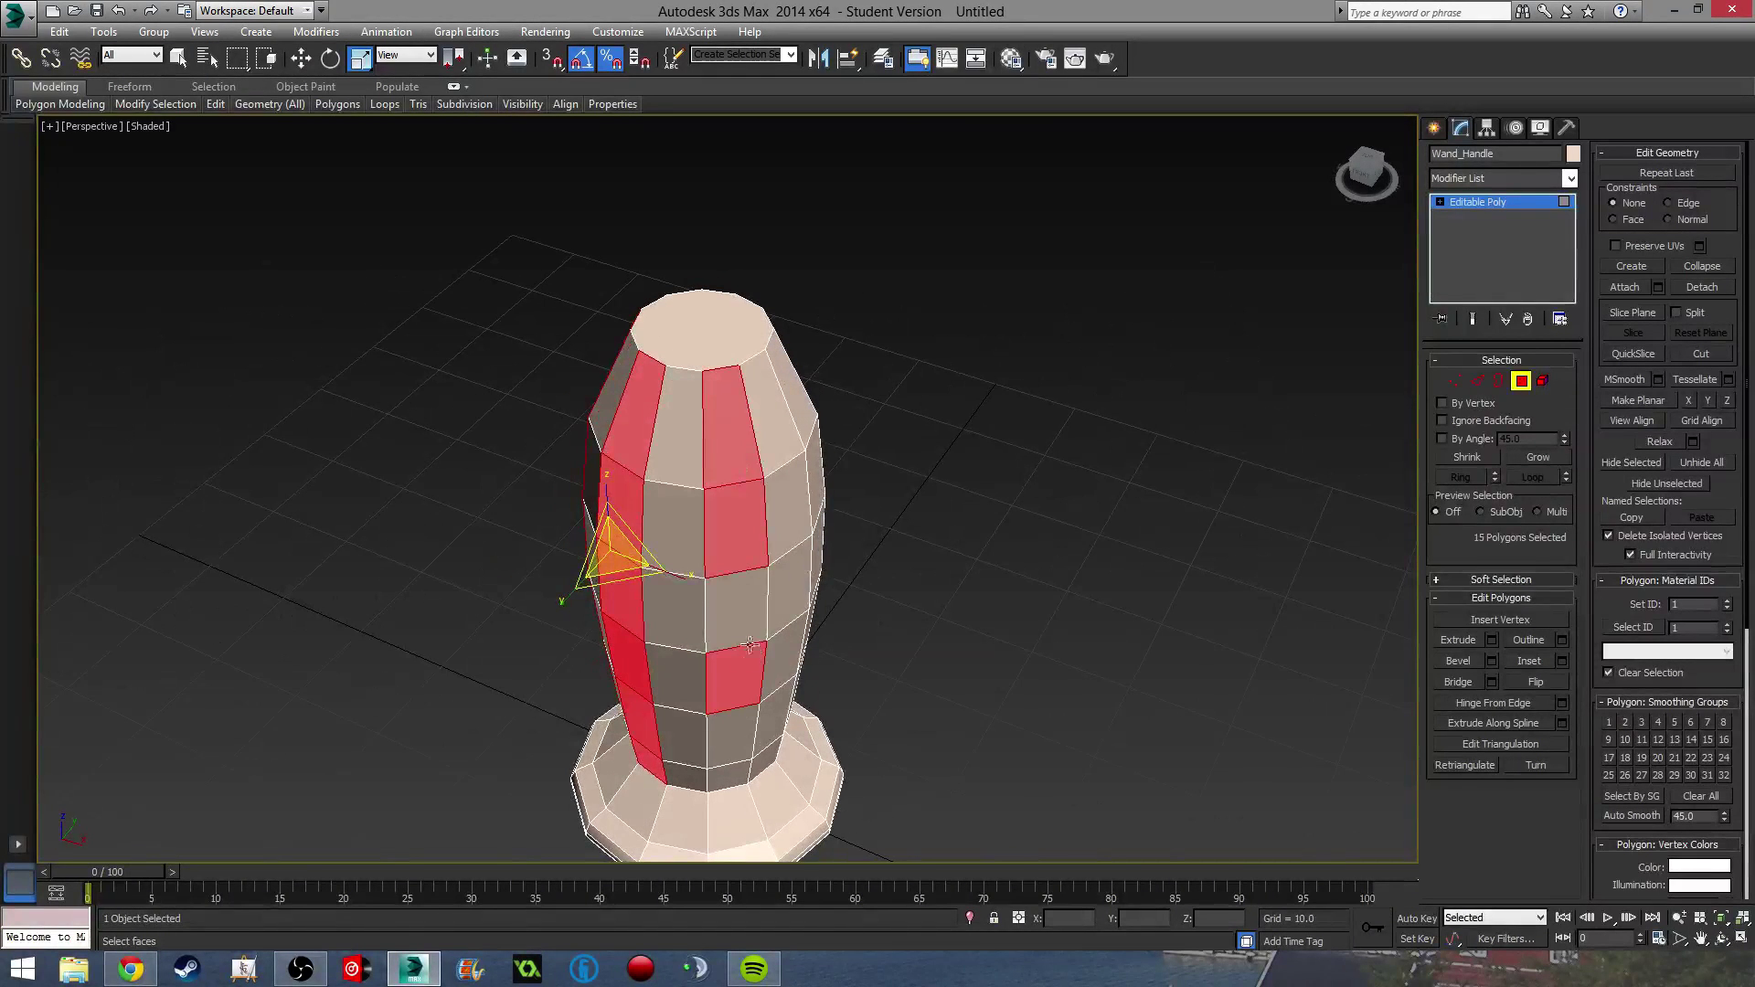
ctrl+click(748, 612)
ctrl+click(733, 736)
ctrl+click(731, 768)
Continue around the shaft and add the fourth alternating strip of six polygons to the selection.
alt+middle_drag(731, 768, 744, 661)
ctrl+click(795, 448)
ctrl+click(809, 516)
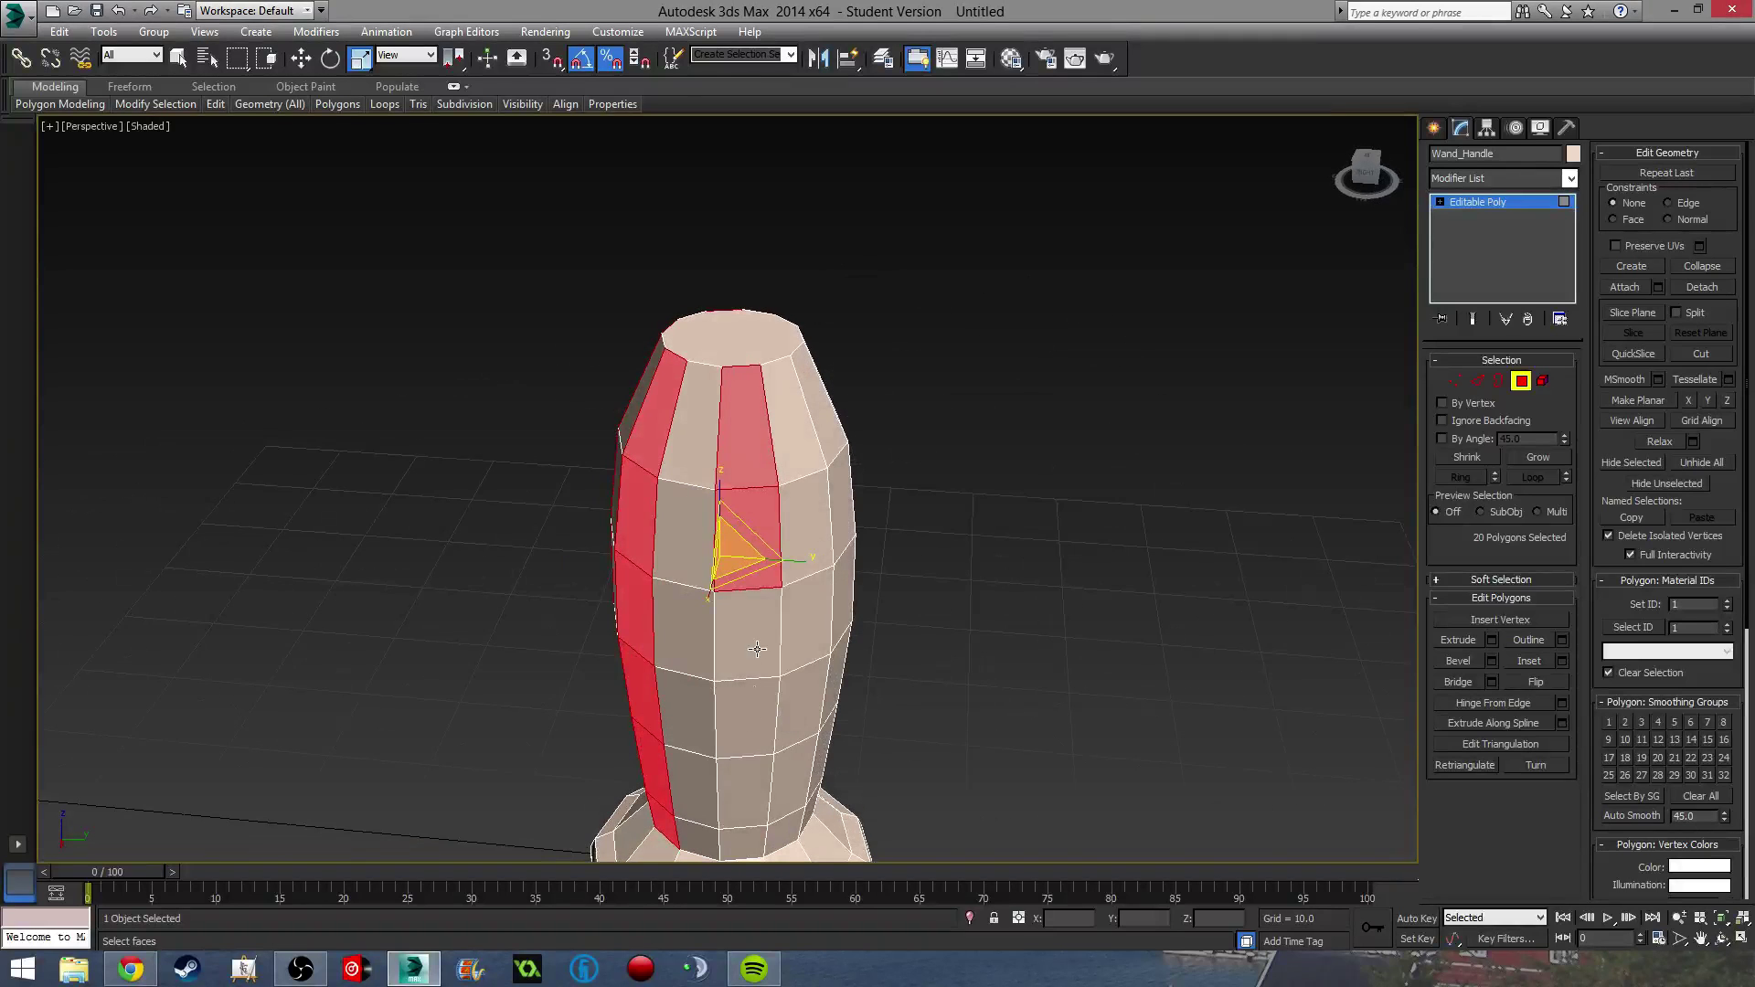
ctrl+click(756, 649)
ctrl+click(754, 722)
ctrl+click(757, 793)
ctrl+click(745, 832)
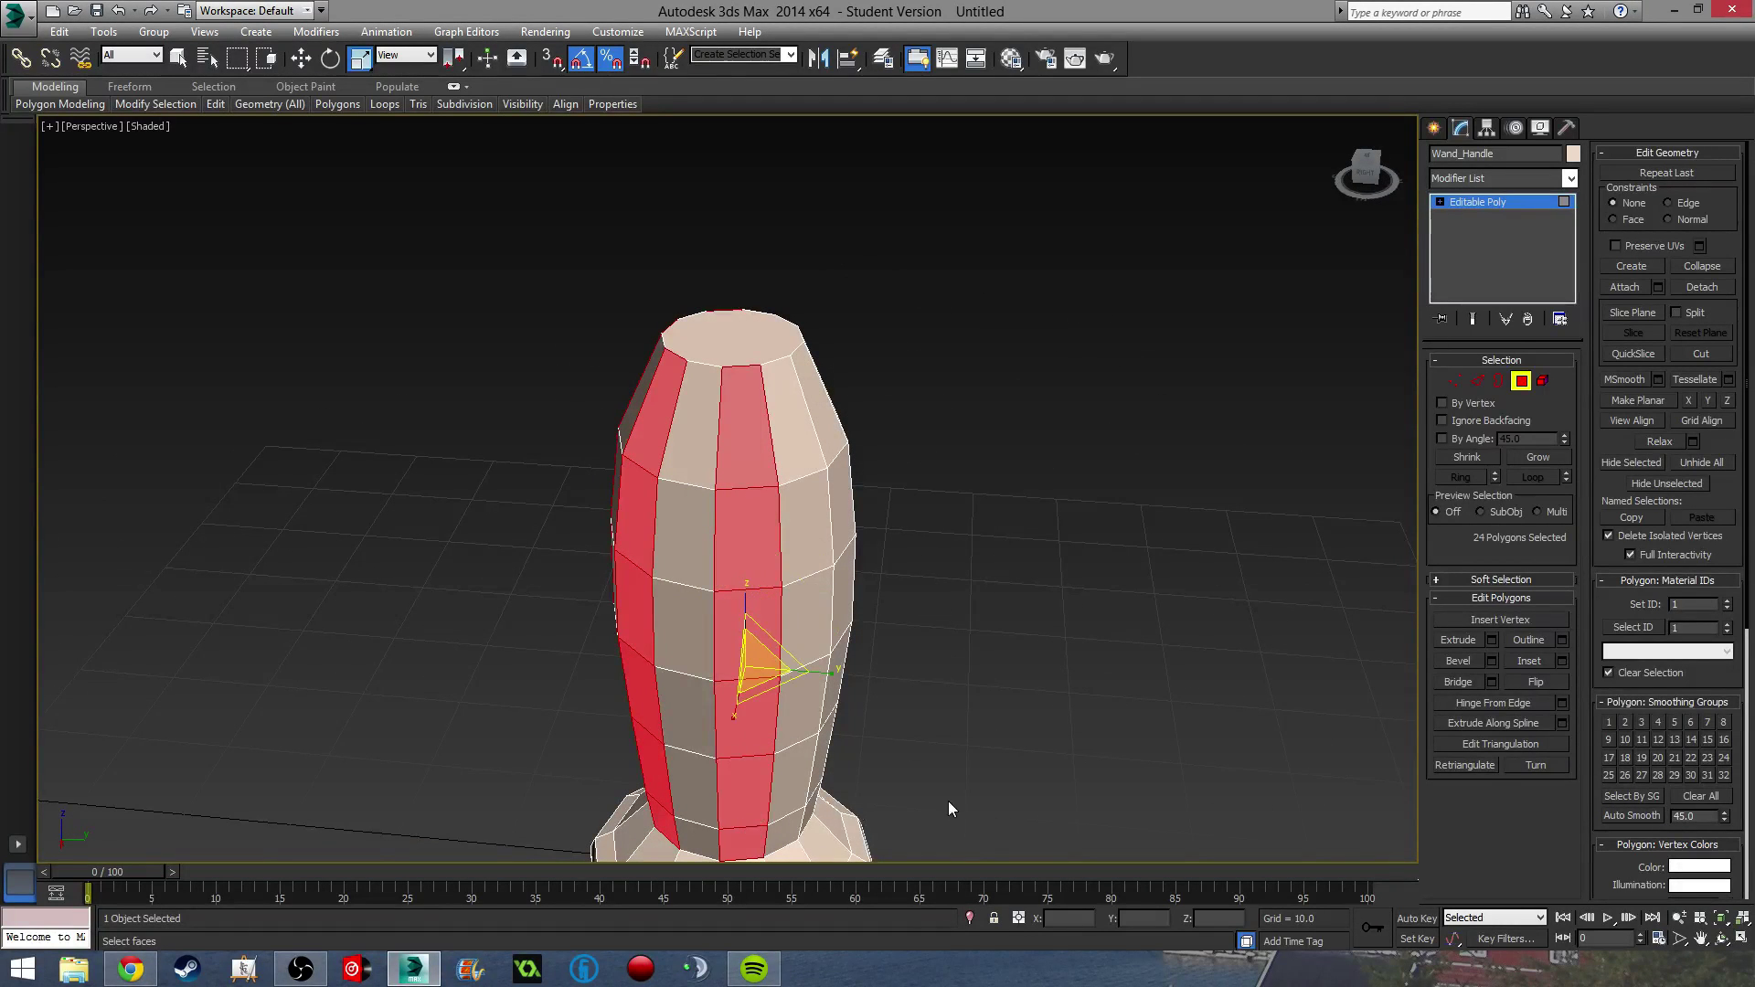
Add the fifth alternating vertical strip of polygons around the shaft to the selection.
alt+middle_drag(948, 802, 732, 665)
ctrl+click(712, 422)
ctrl+click(725, 507)
ctrl+click(739, 640)
ctrl+click(739, 722)
ctrl+click(732, 666)
ctrl+click(718, 704)
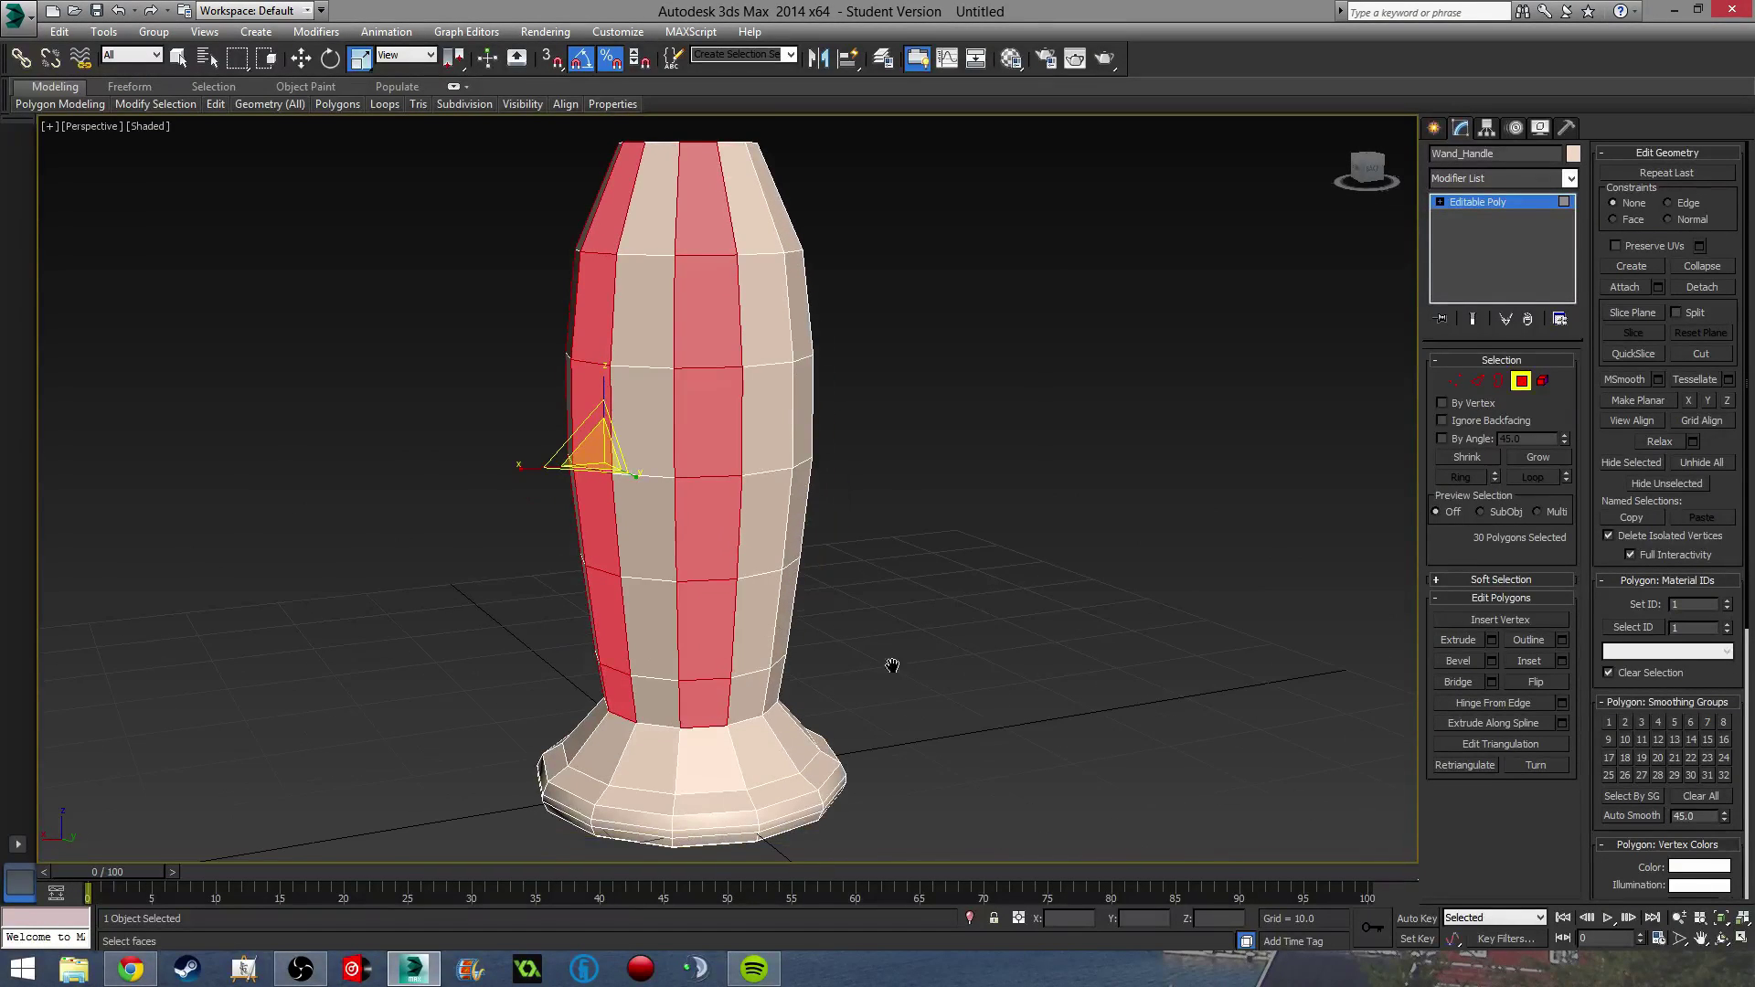
Add the sixth and last alternating vertical strip, so every second column of the shaft is selected.
alt+middle_drag(893, 665, 621, 259)
ctrl+click(620, 259)
ctrl+click(636, 347)
ctrl+click(654, 480)
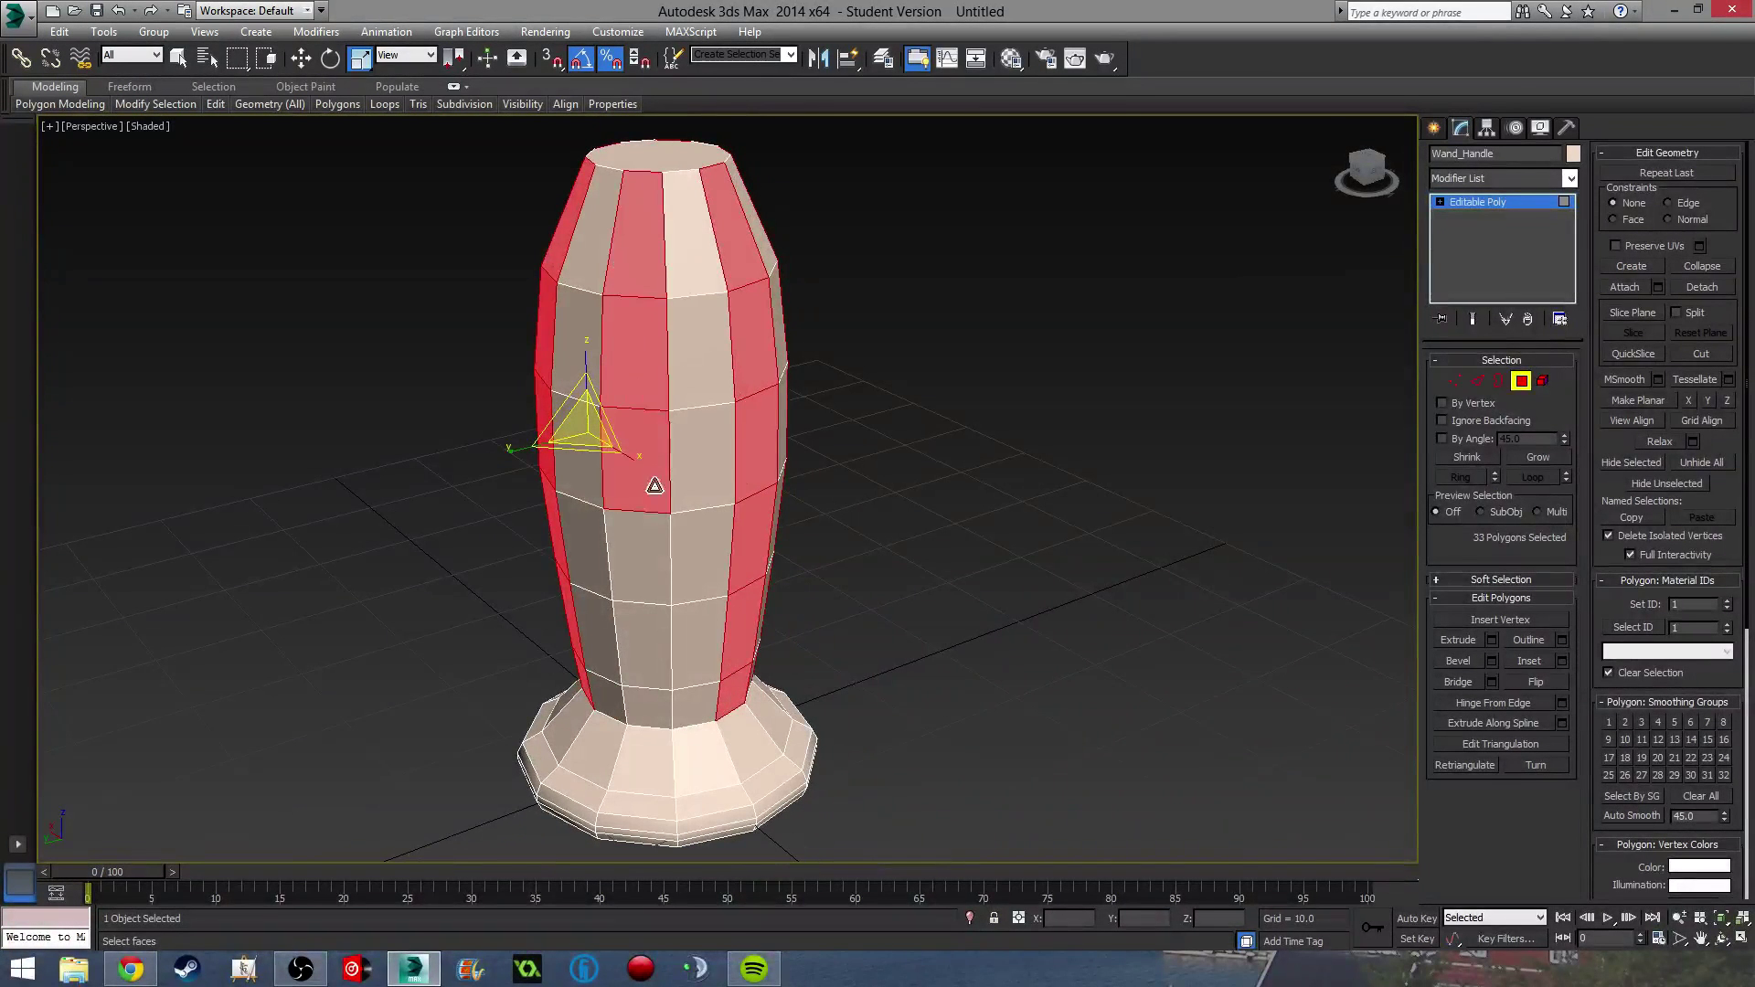
ctrl+click(631, 612)
ctrl+click(641, 577)
ctrl+click(648, 702)
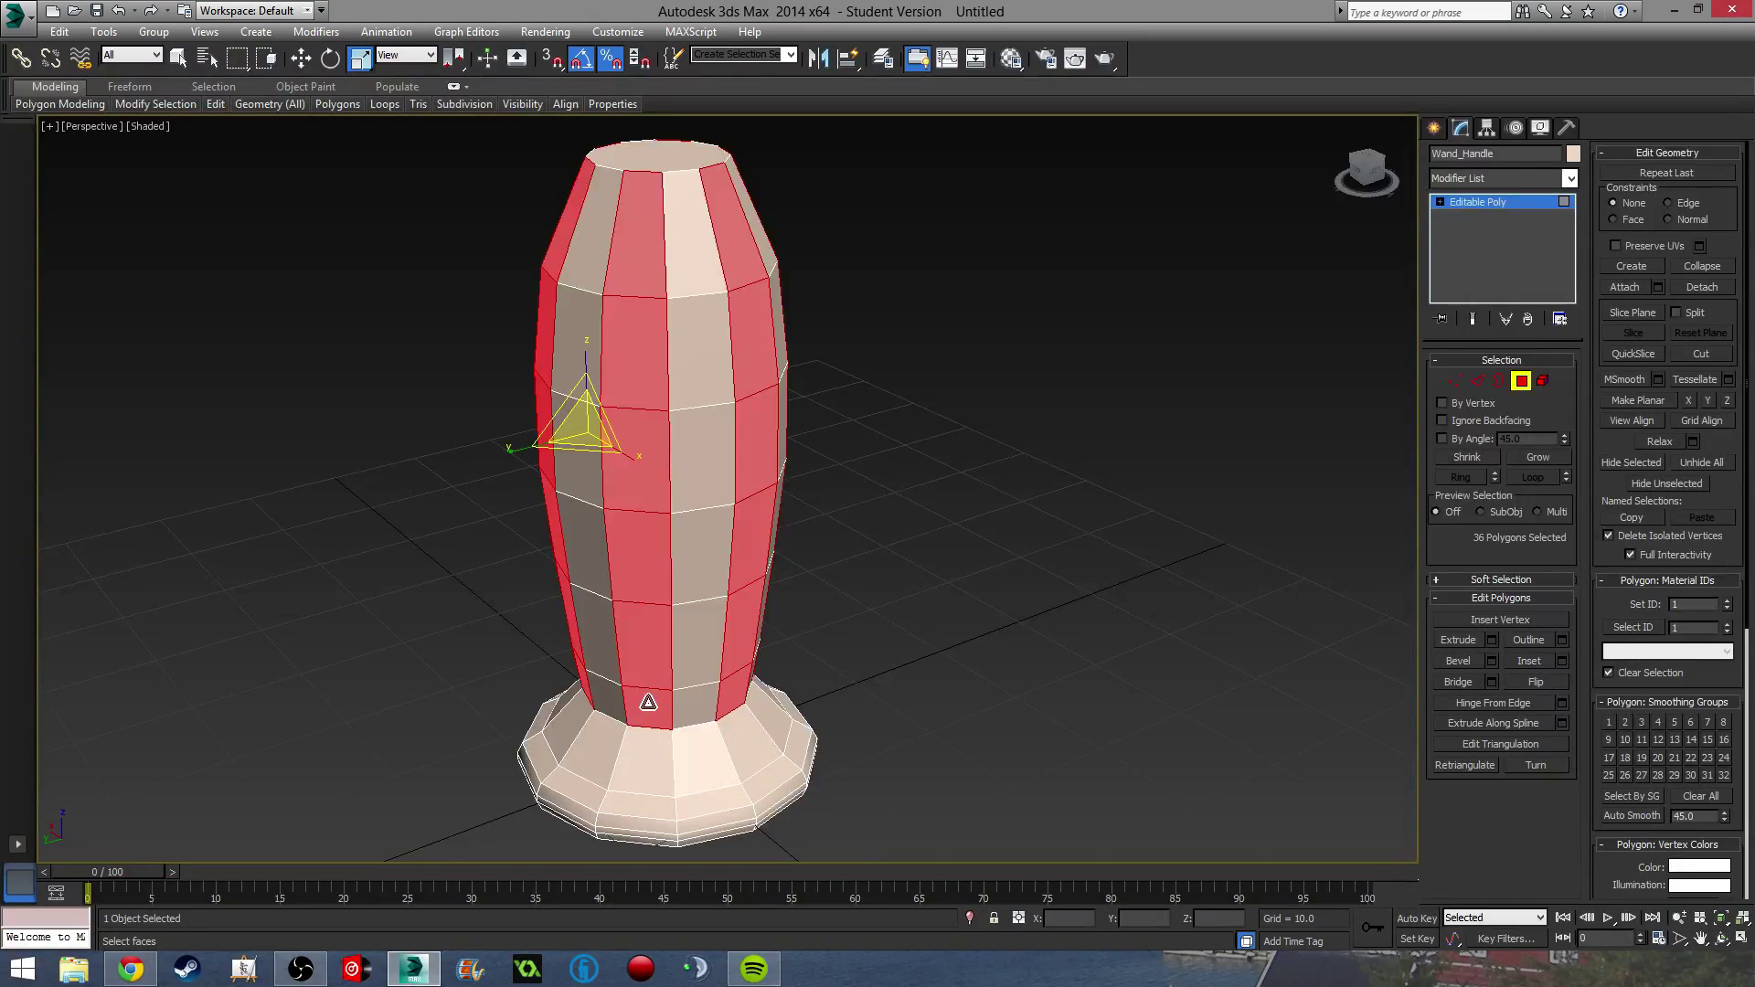
Bevel the six selected polygon strips inward to cut recessed vertical grooves into the shaft.
click(1492, 639)
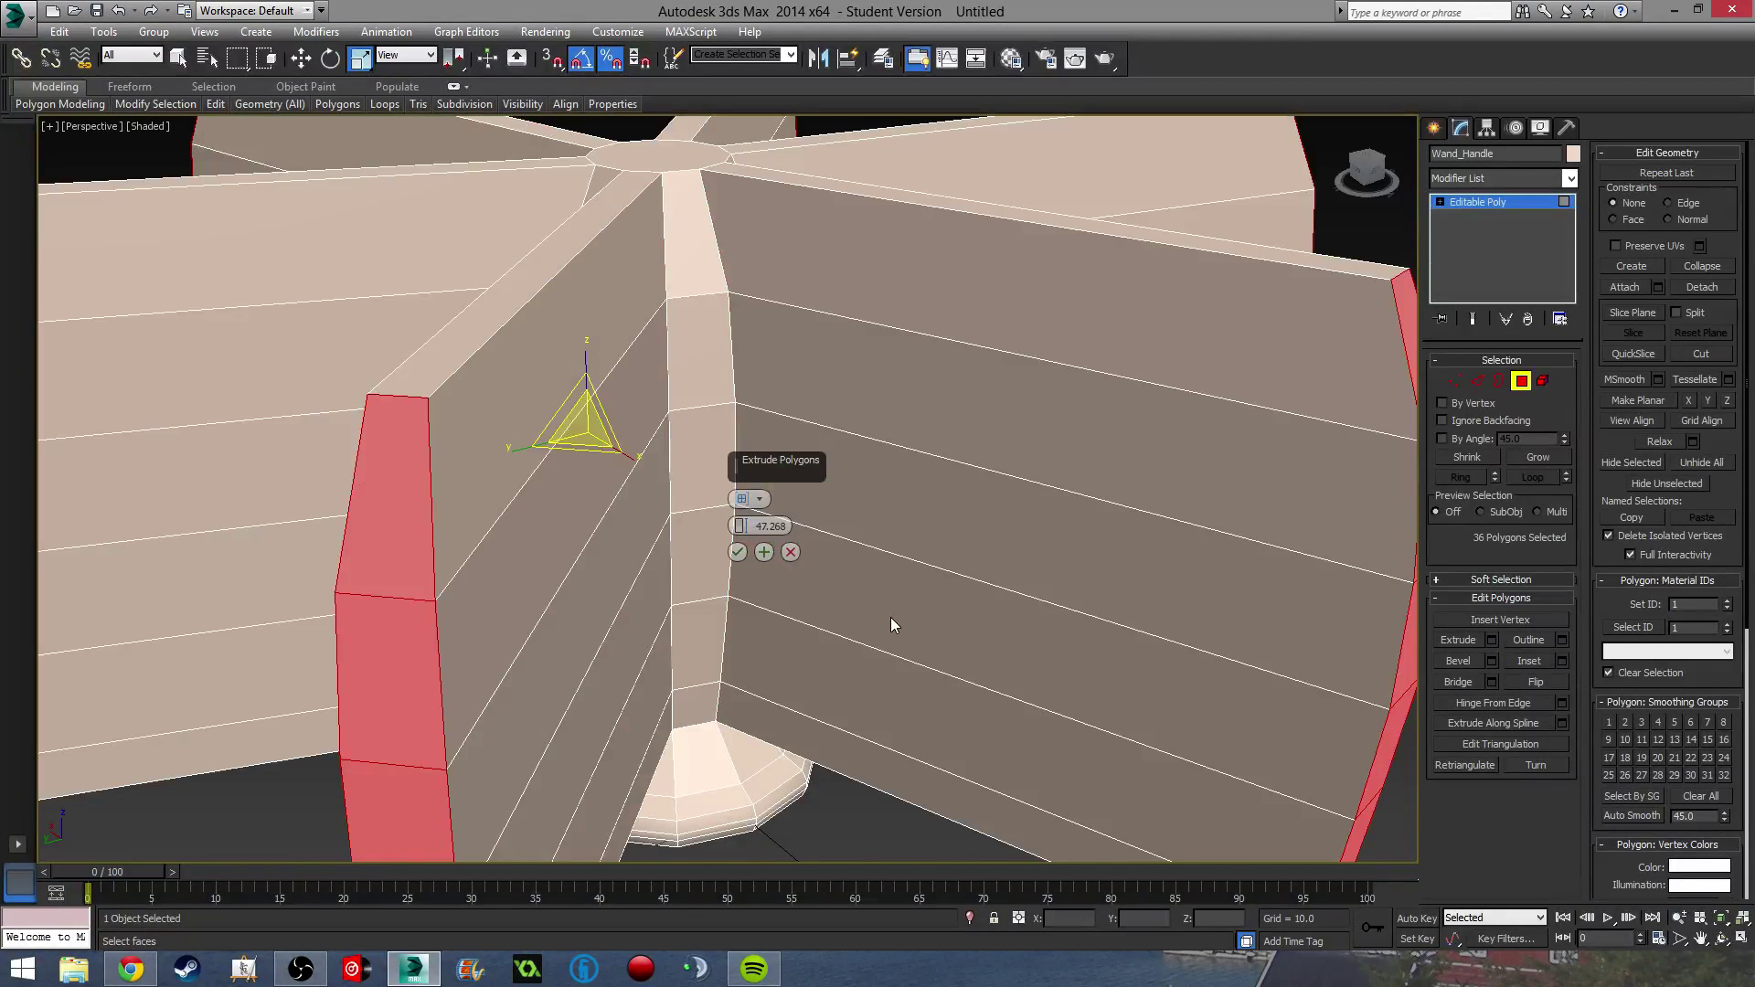
click(790, 553)
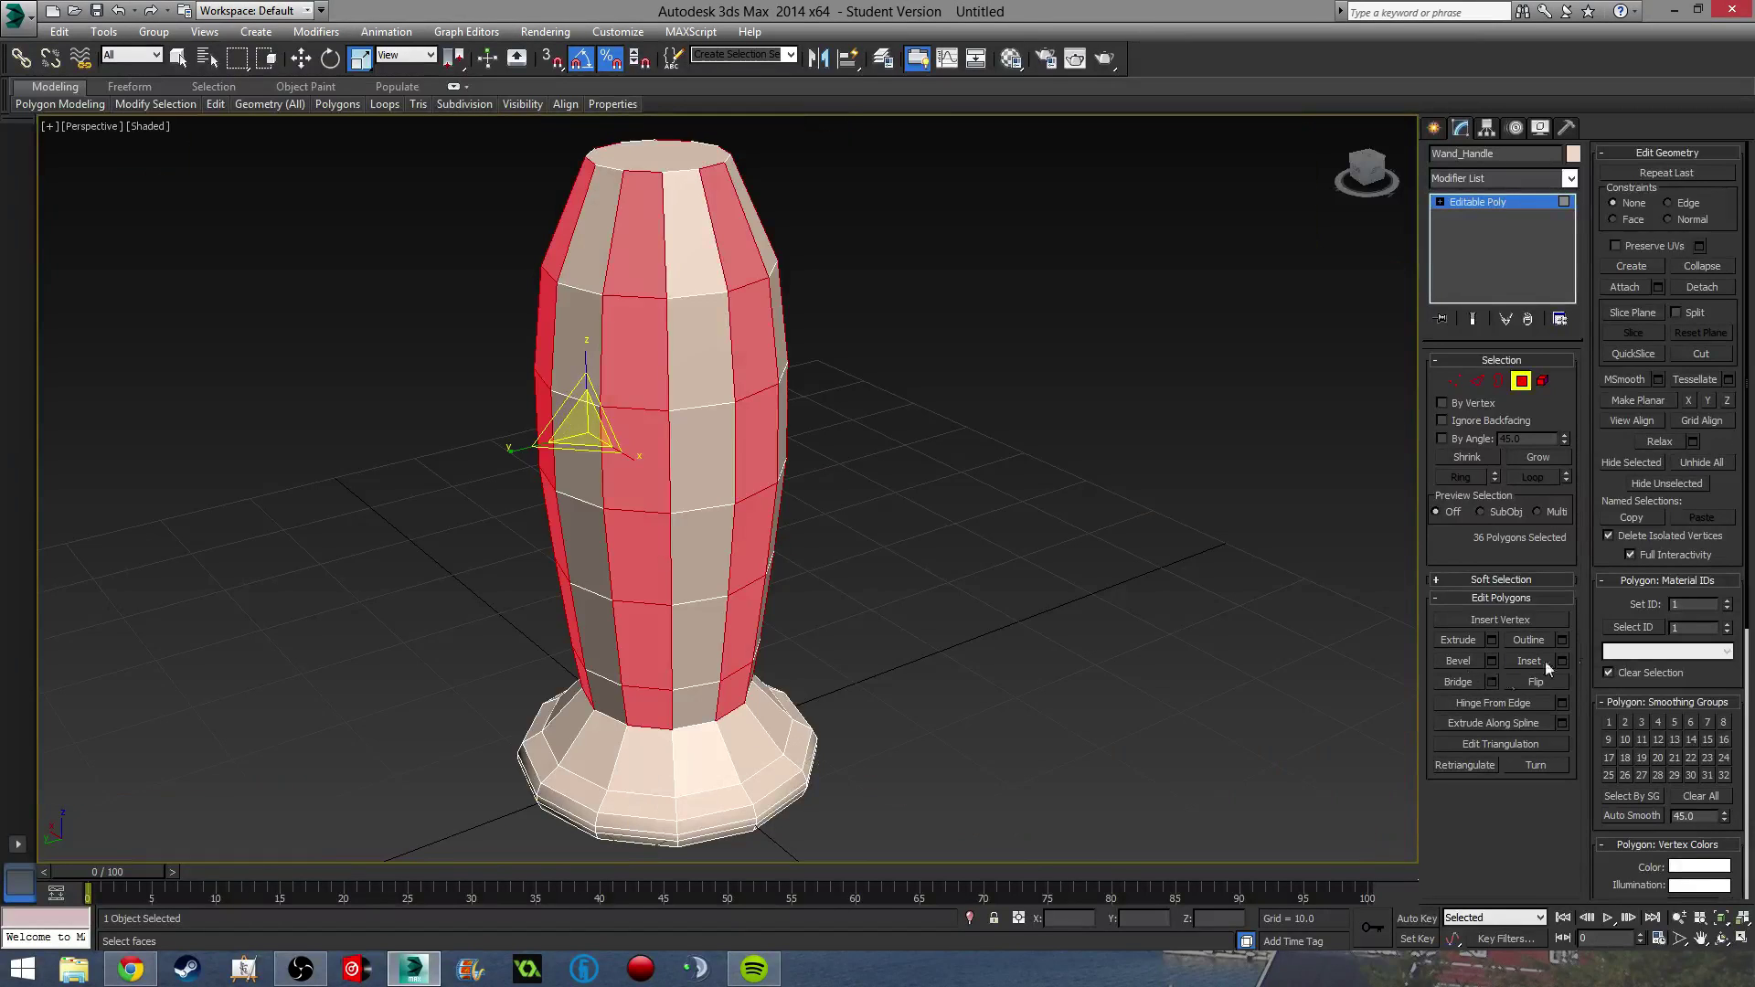
click(1491, 661)
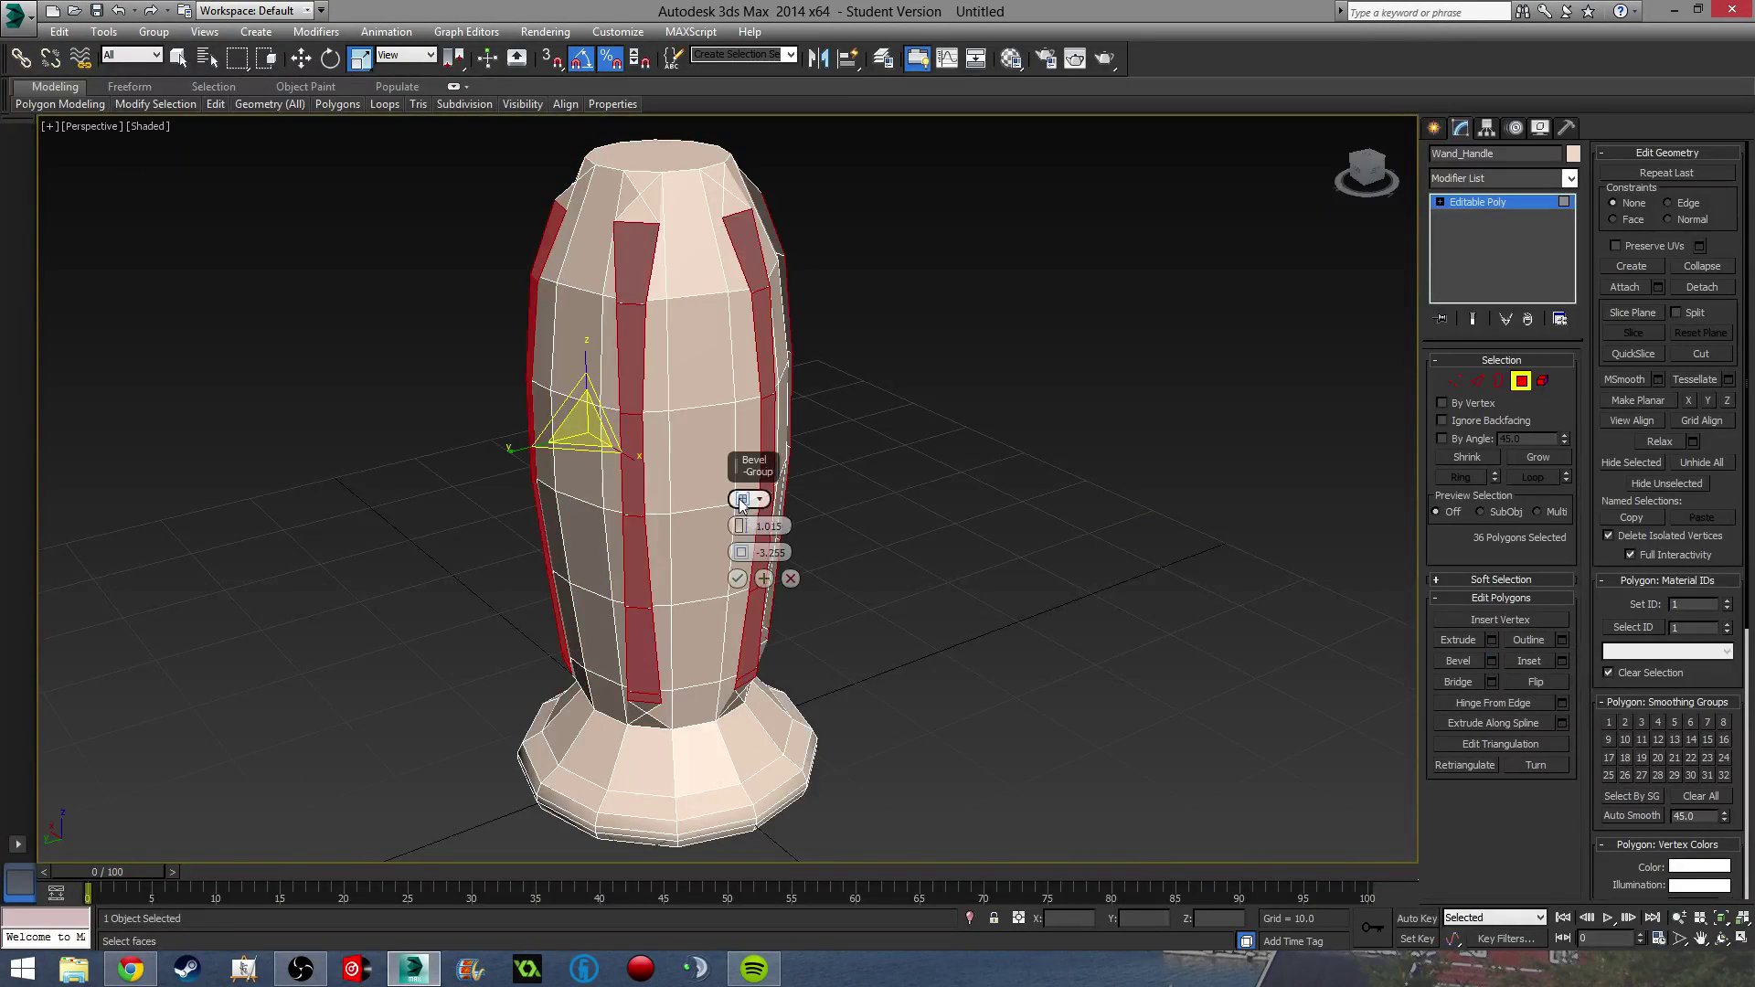
mouse_move(740, 526)
mouse_down()
mouse_move(741, 554)
mouse_move(746, 510)
mouse_up()
click(742, 578)
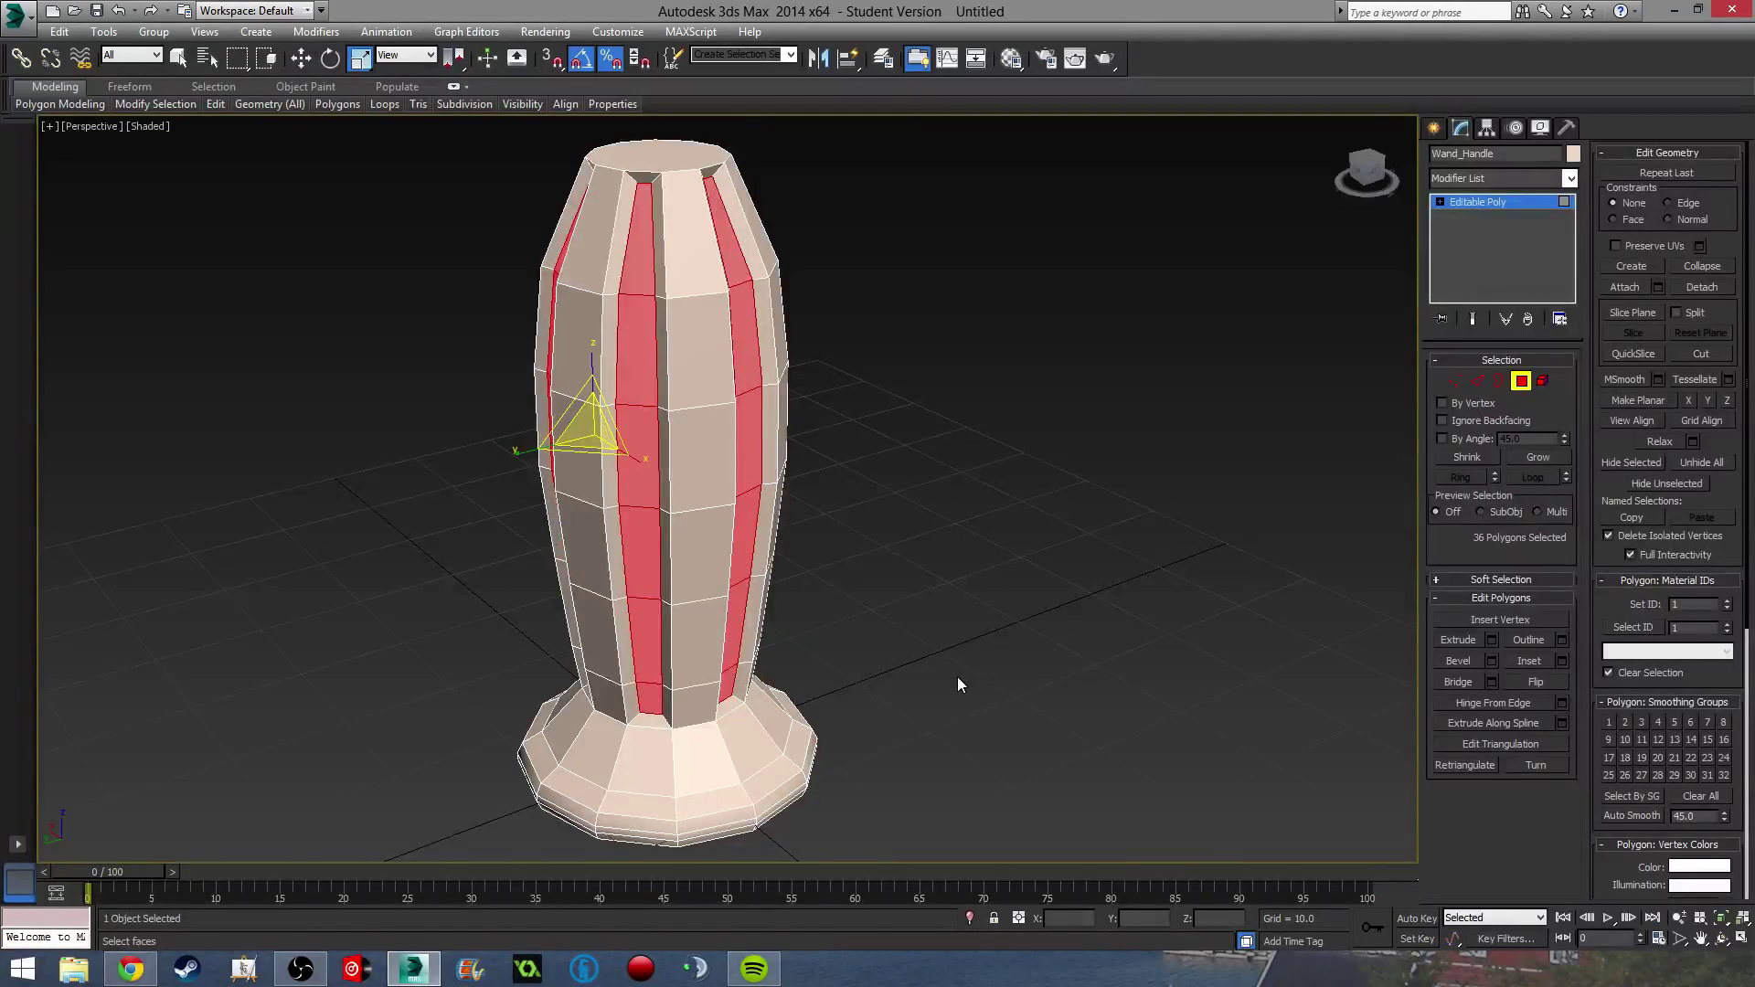
Select all the vertices of the grooved shaft in the left view, leaving the base vertices out.
alt+middle_drag(956, 685, 545, 635)
click(1521, 382)
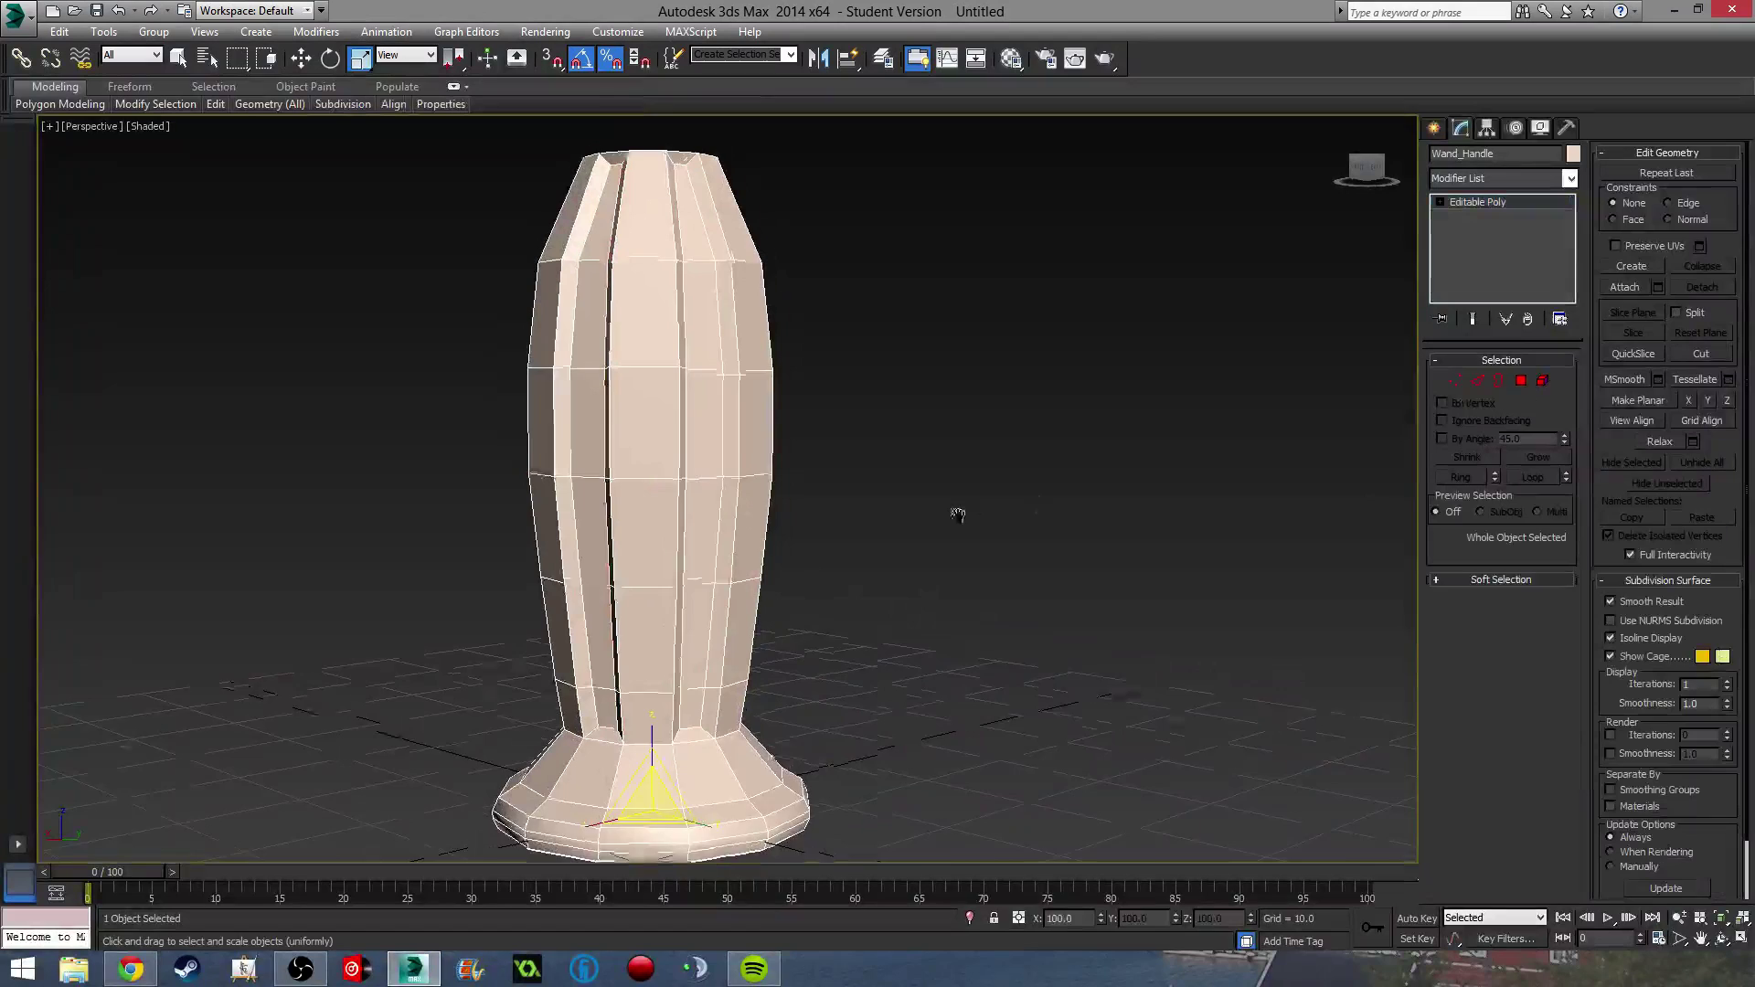
key(l)
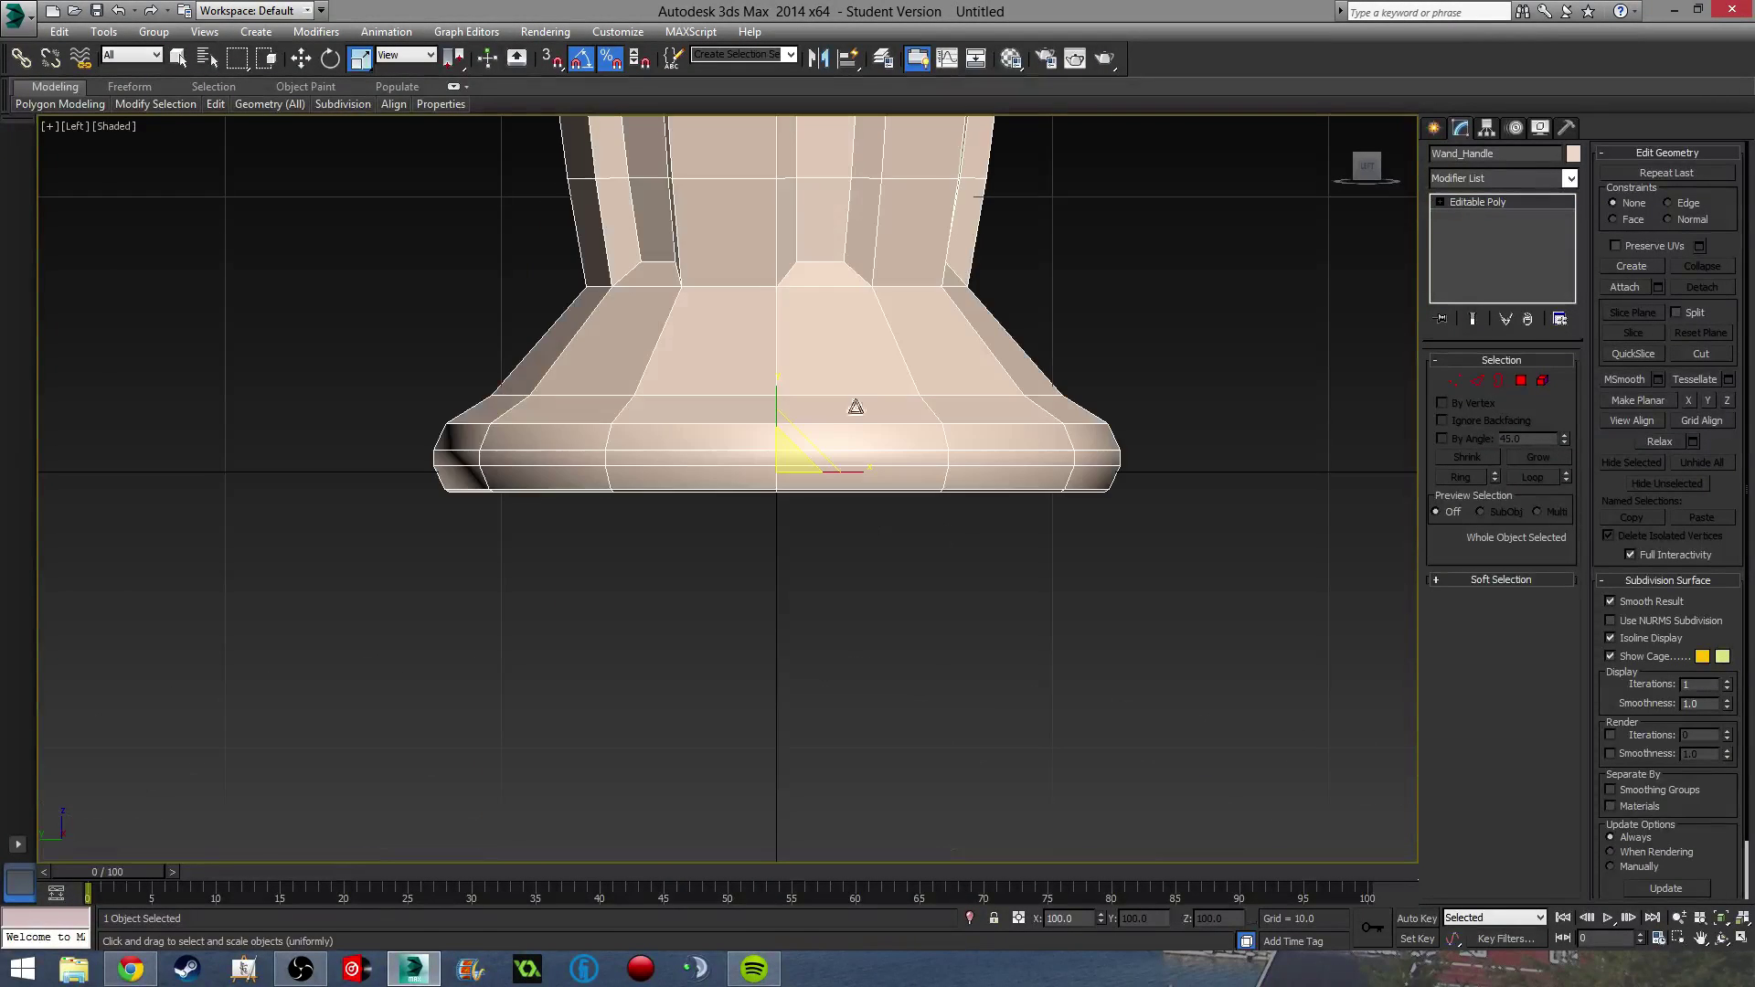
click(1453, 380)
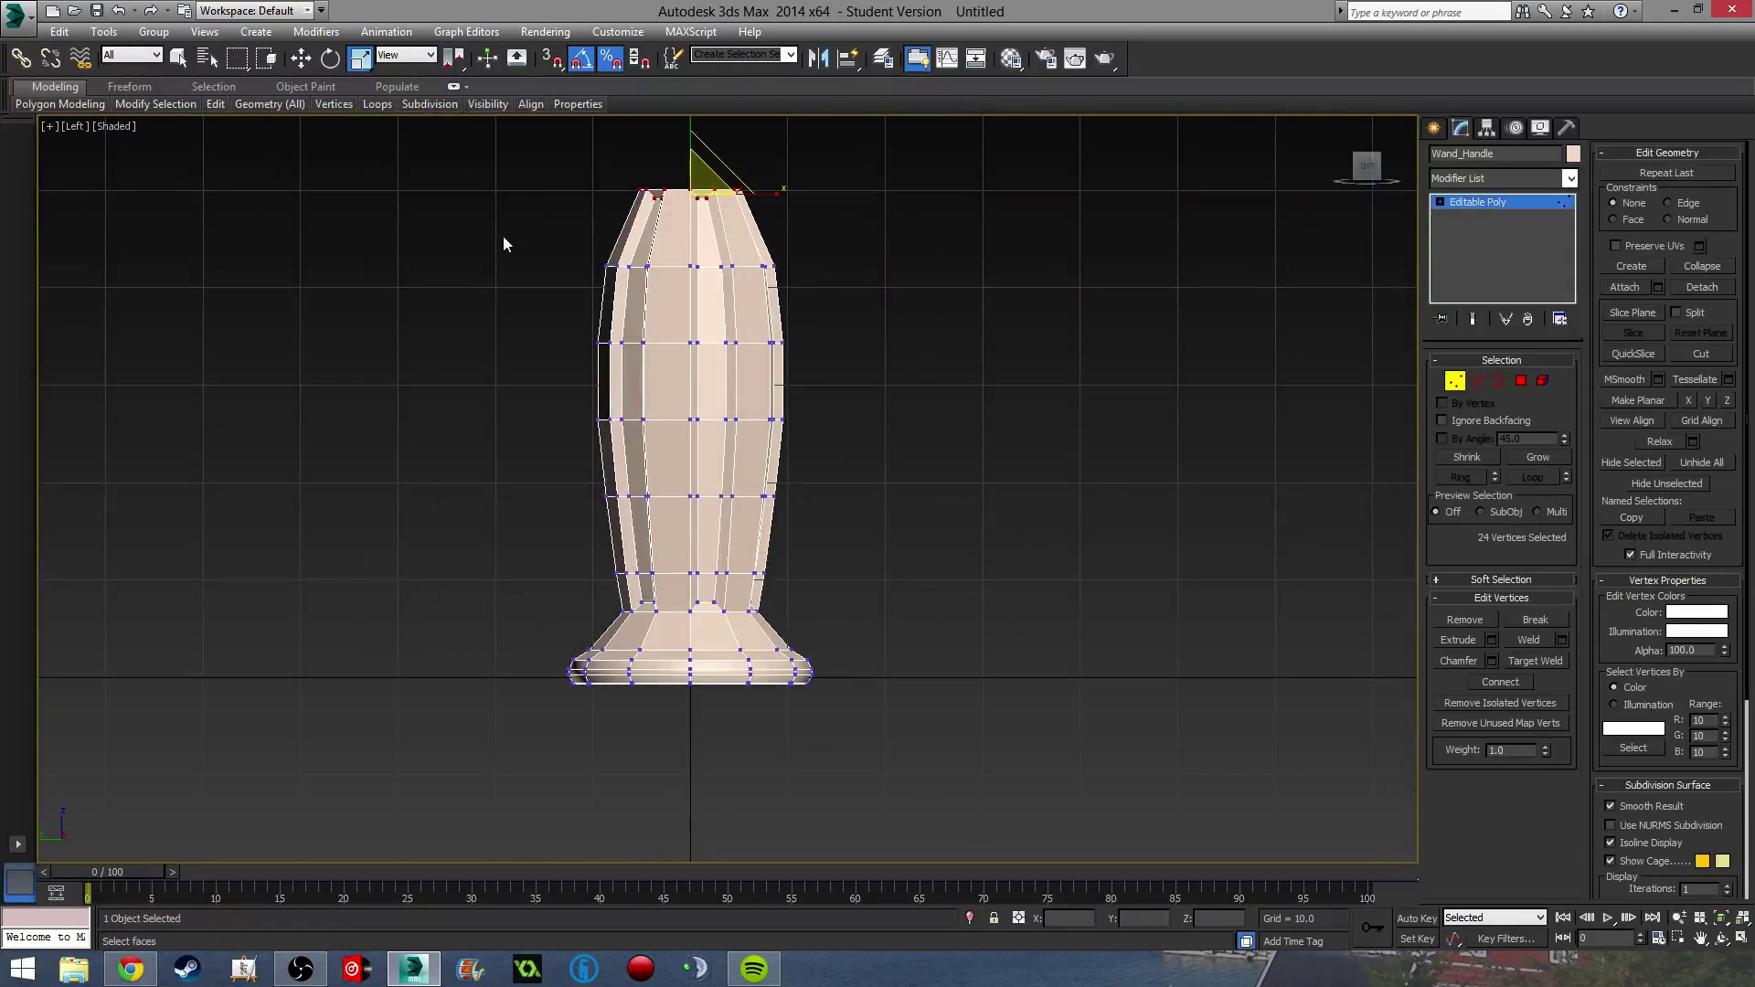
drag(516, 149, 1004, 582)
drag(927, 623, 919, 623)
middle_drag(1245, 364, 1200, 483)
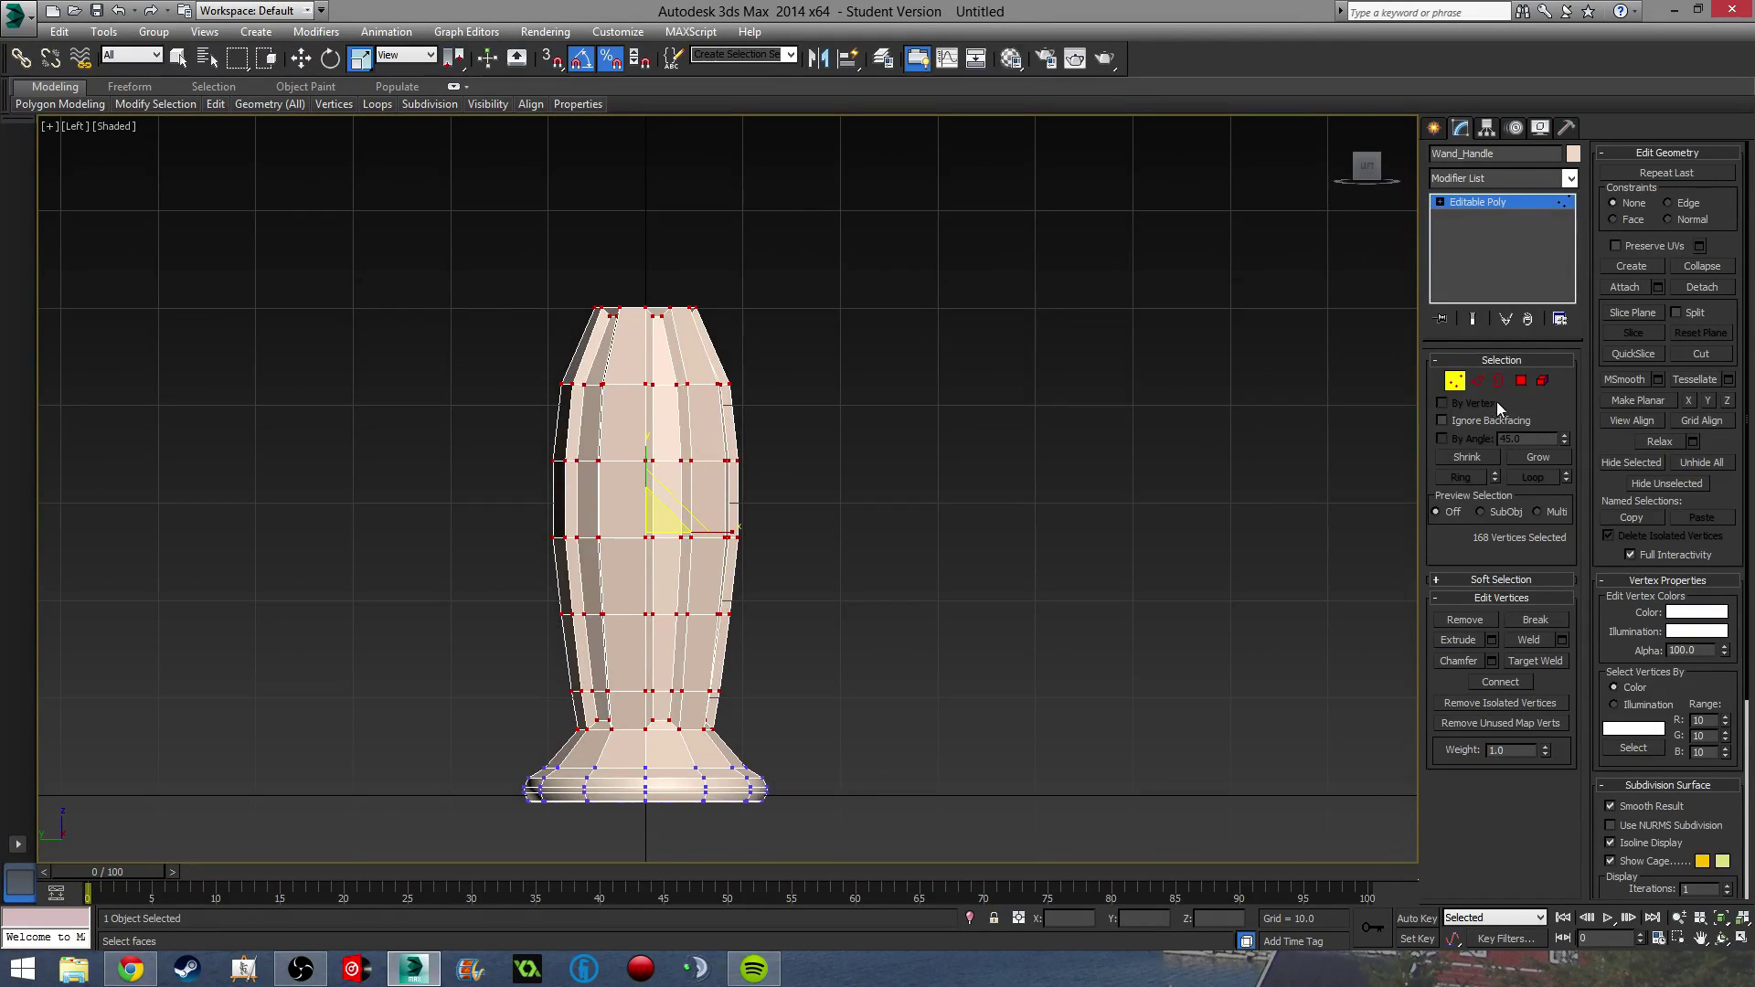
alt+middle_drag(774, 405, 775, 498)
Select the flat cap polygon at the top end of the shaft and return to the left view.
click(1523, 382)
click(645, 340)
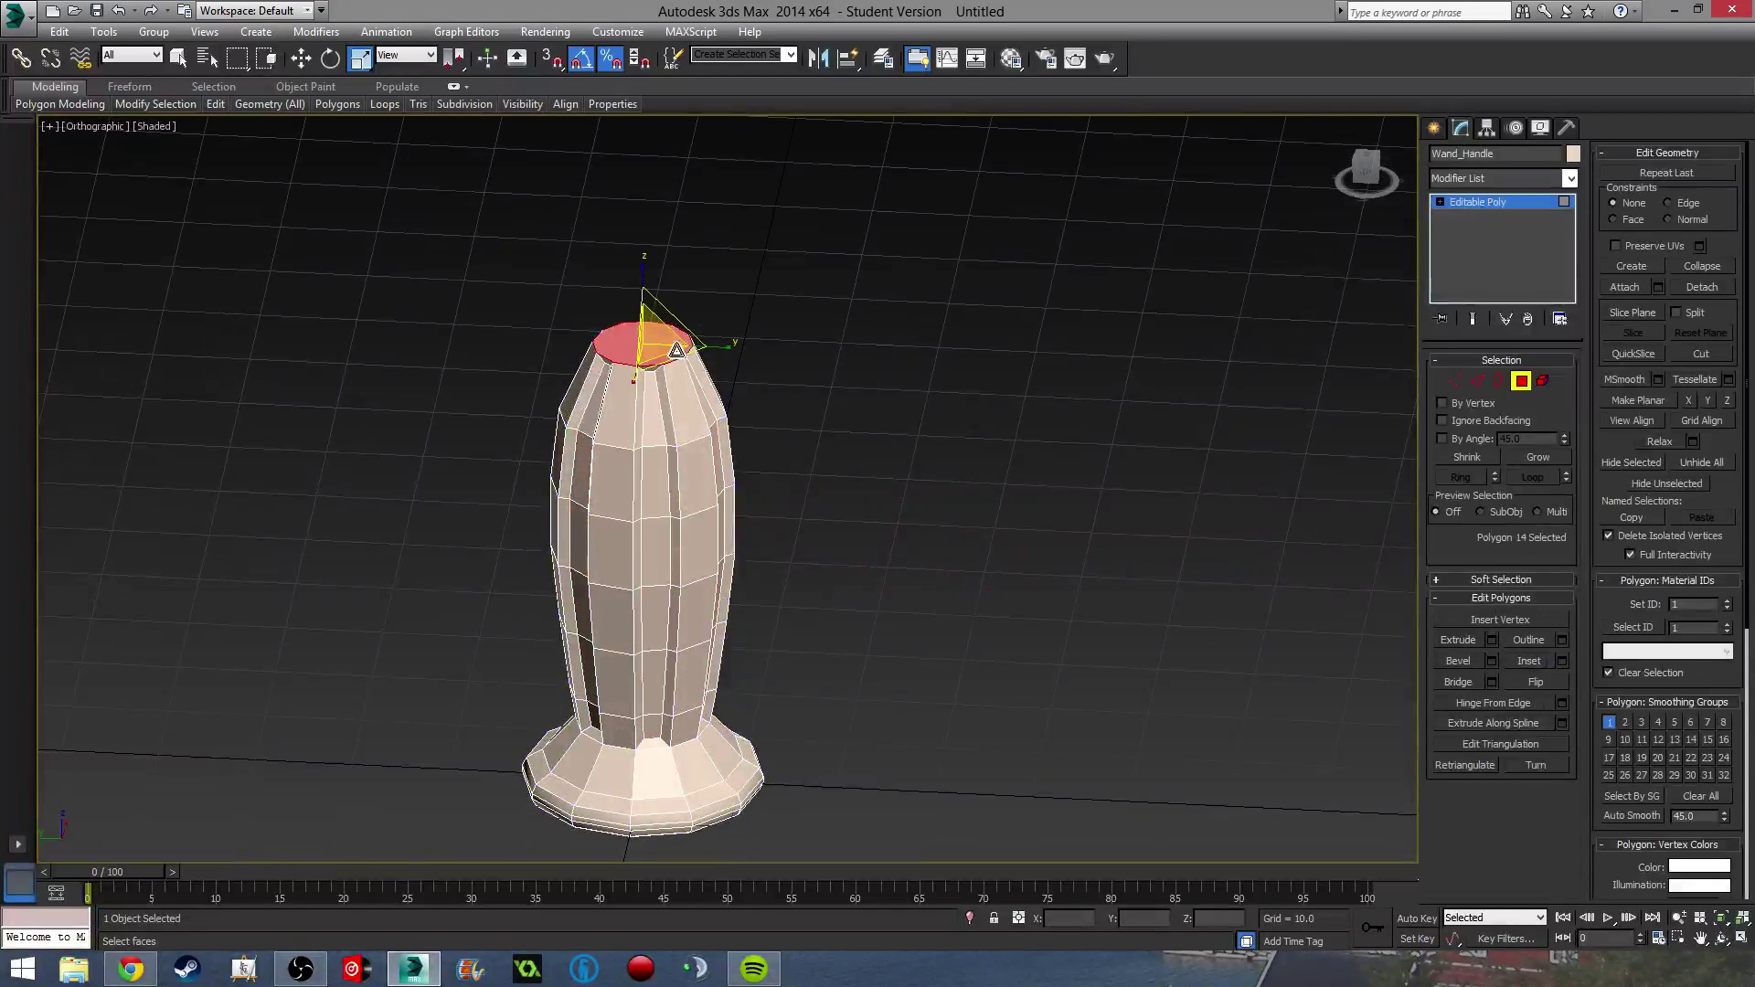
alt+middle_drag(877, 439, 919, 459)
key(f)
key(l)
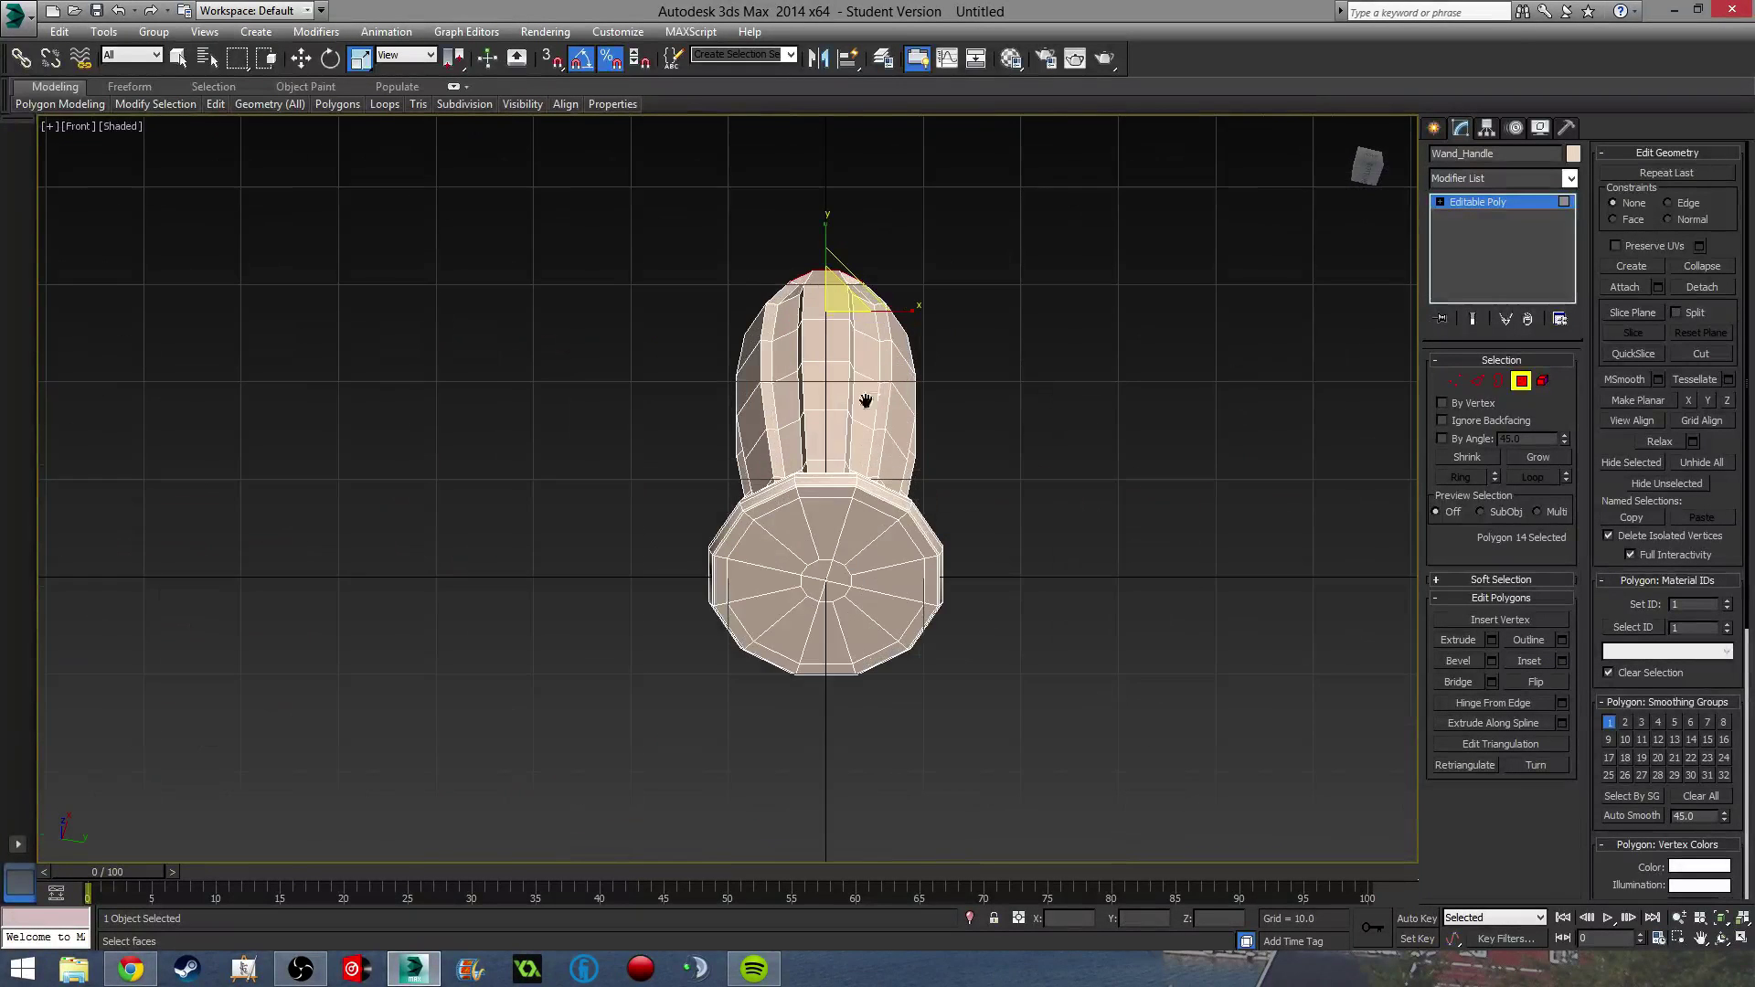
scroll(830, 464, up, 8)
scroll(879, 314, down, 6)
middle_drag(879, 314, 750, 746)
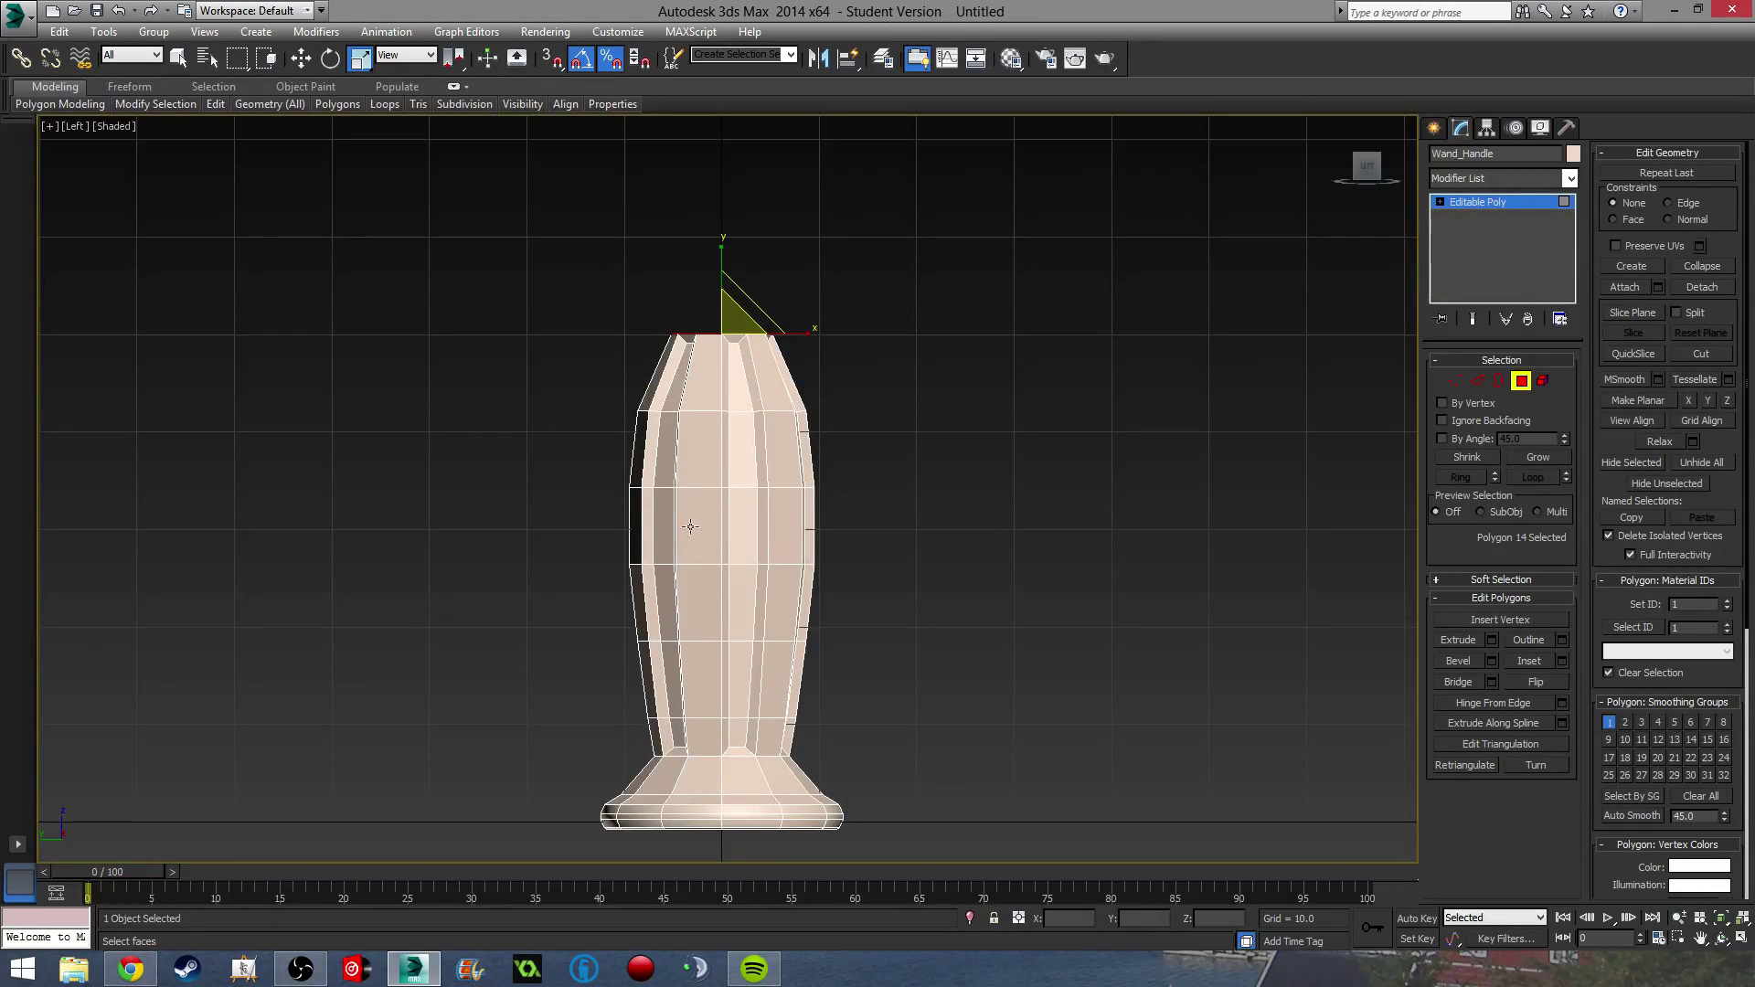
middle_drag(690, 527, 793, 672)
click(1490, 661)
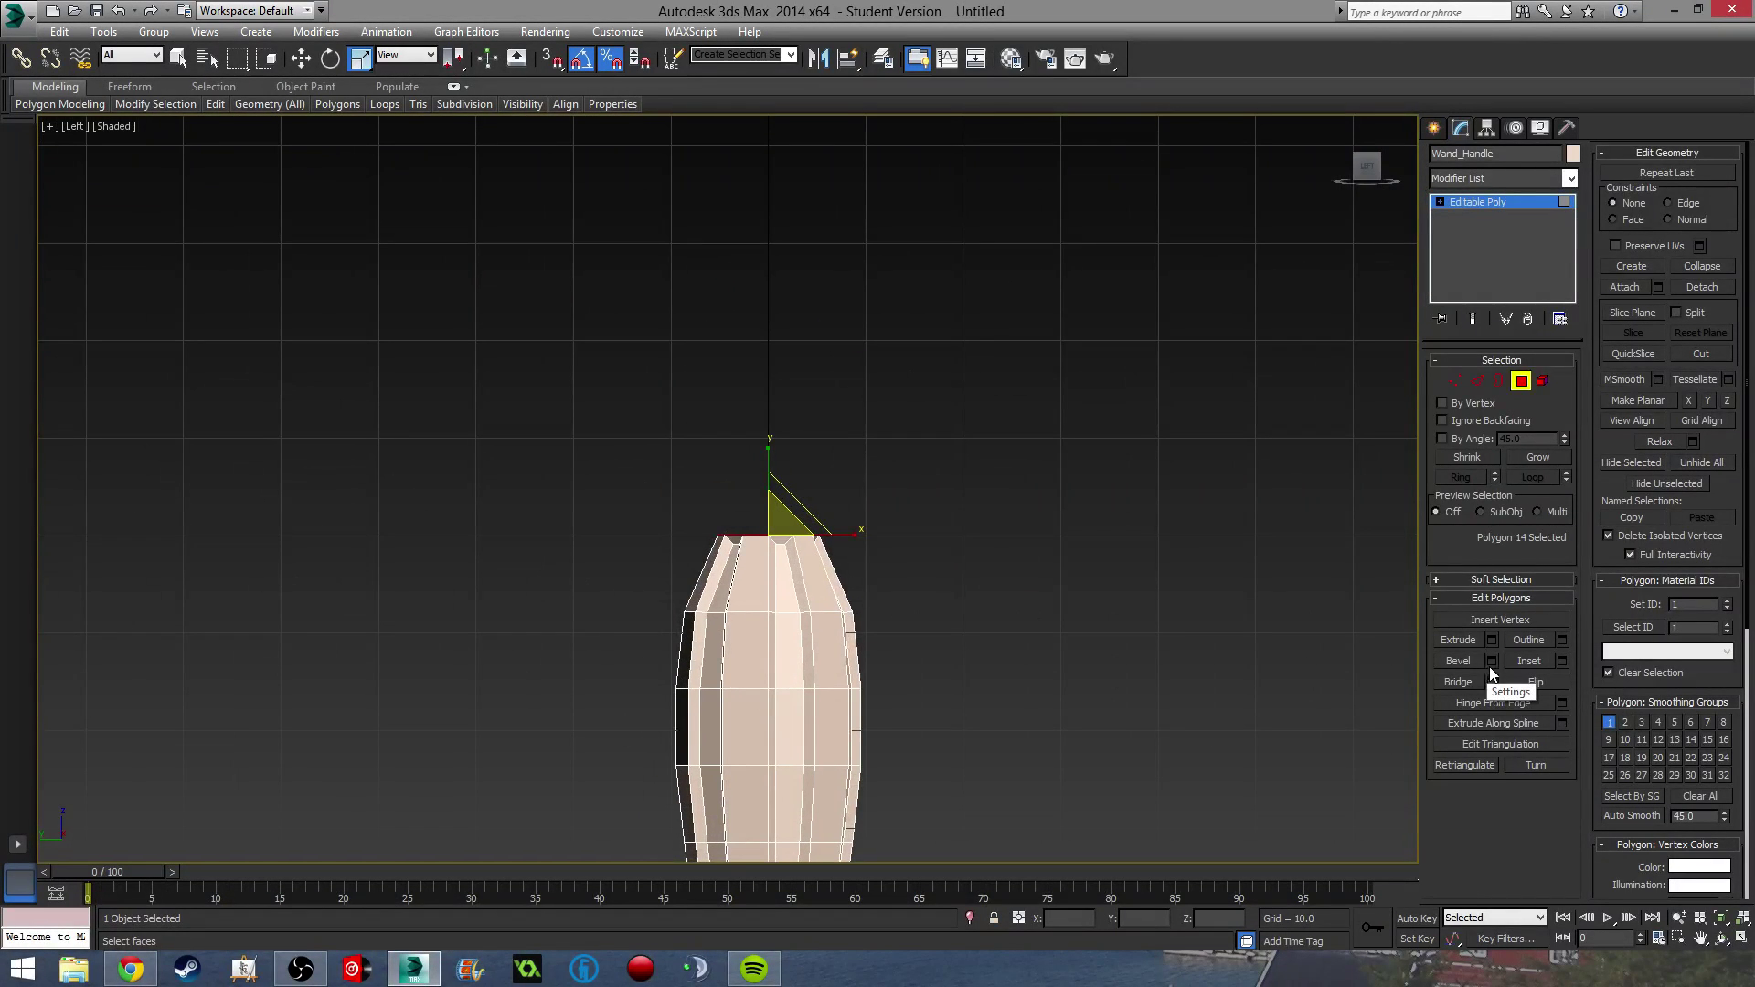
scroll(739, 600, up, 4)
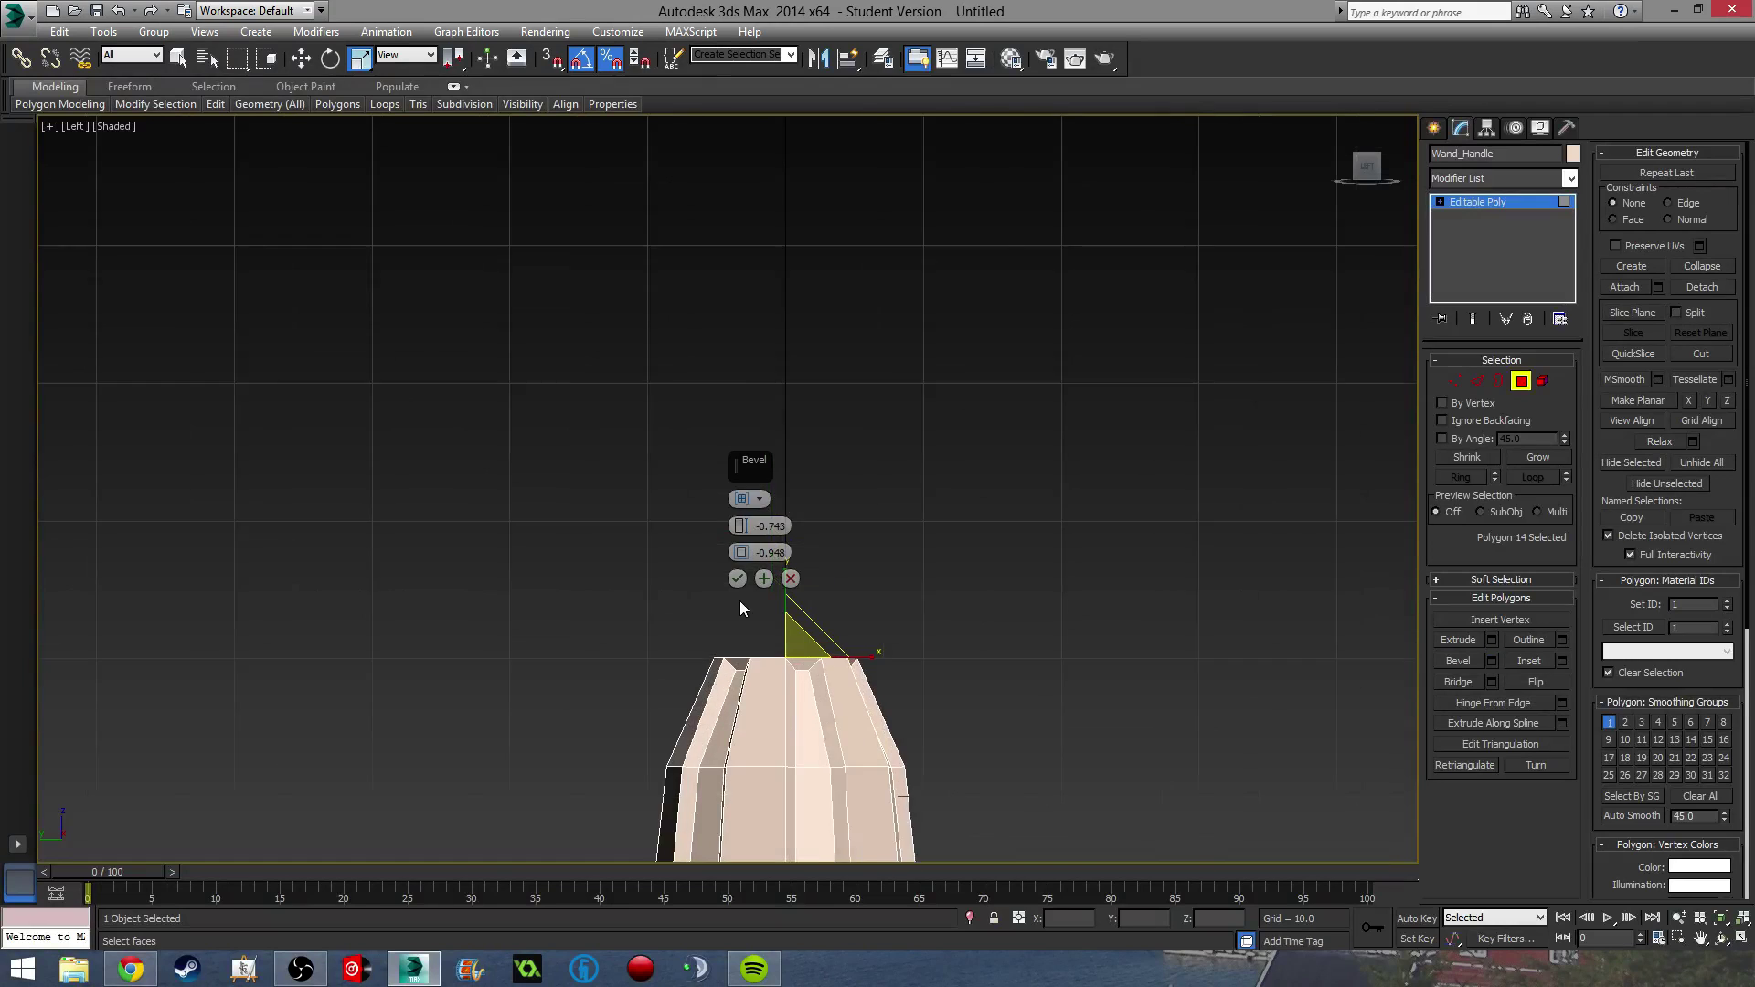
click(788, 580)
Extrude the selected top polygon upward into a short straight neck above the shaft.
click(1493, 639)
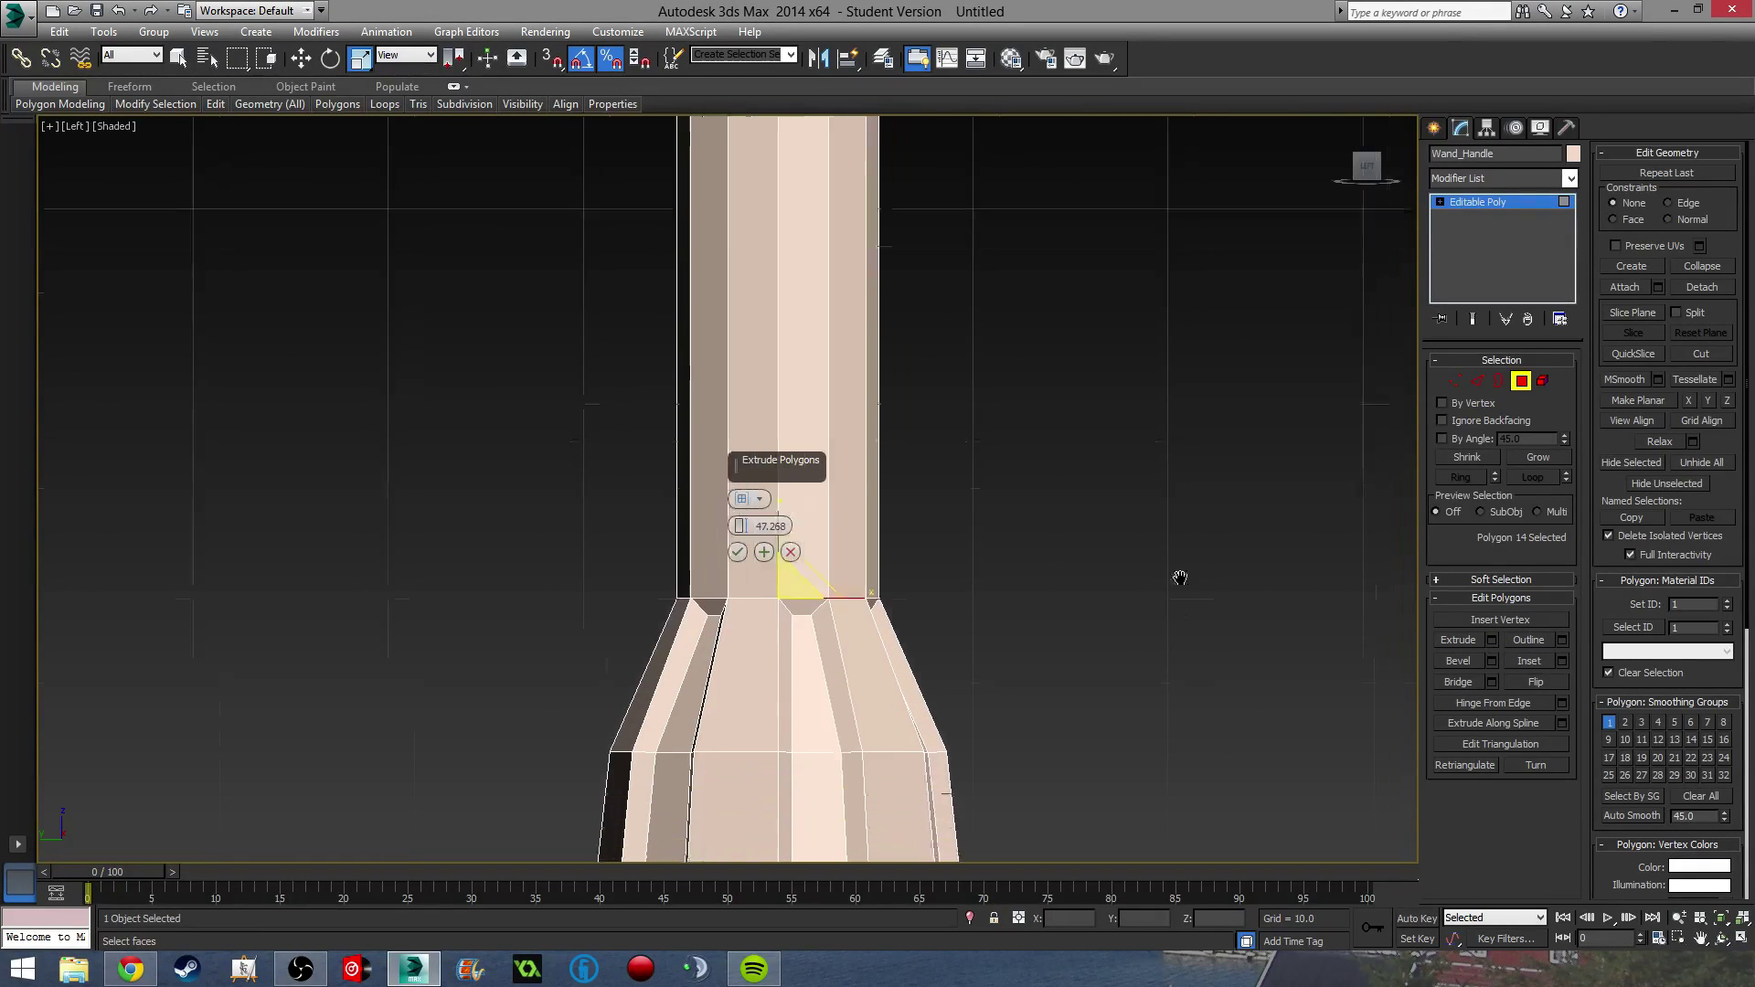
scroll(827, 528, down, 6)
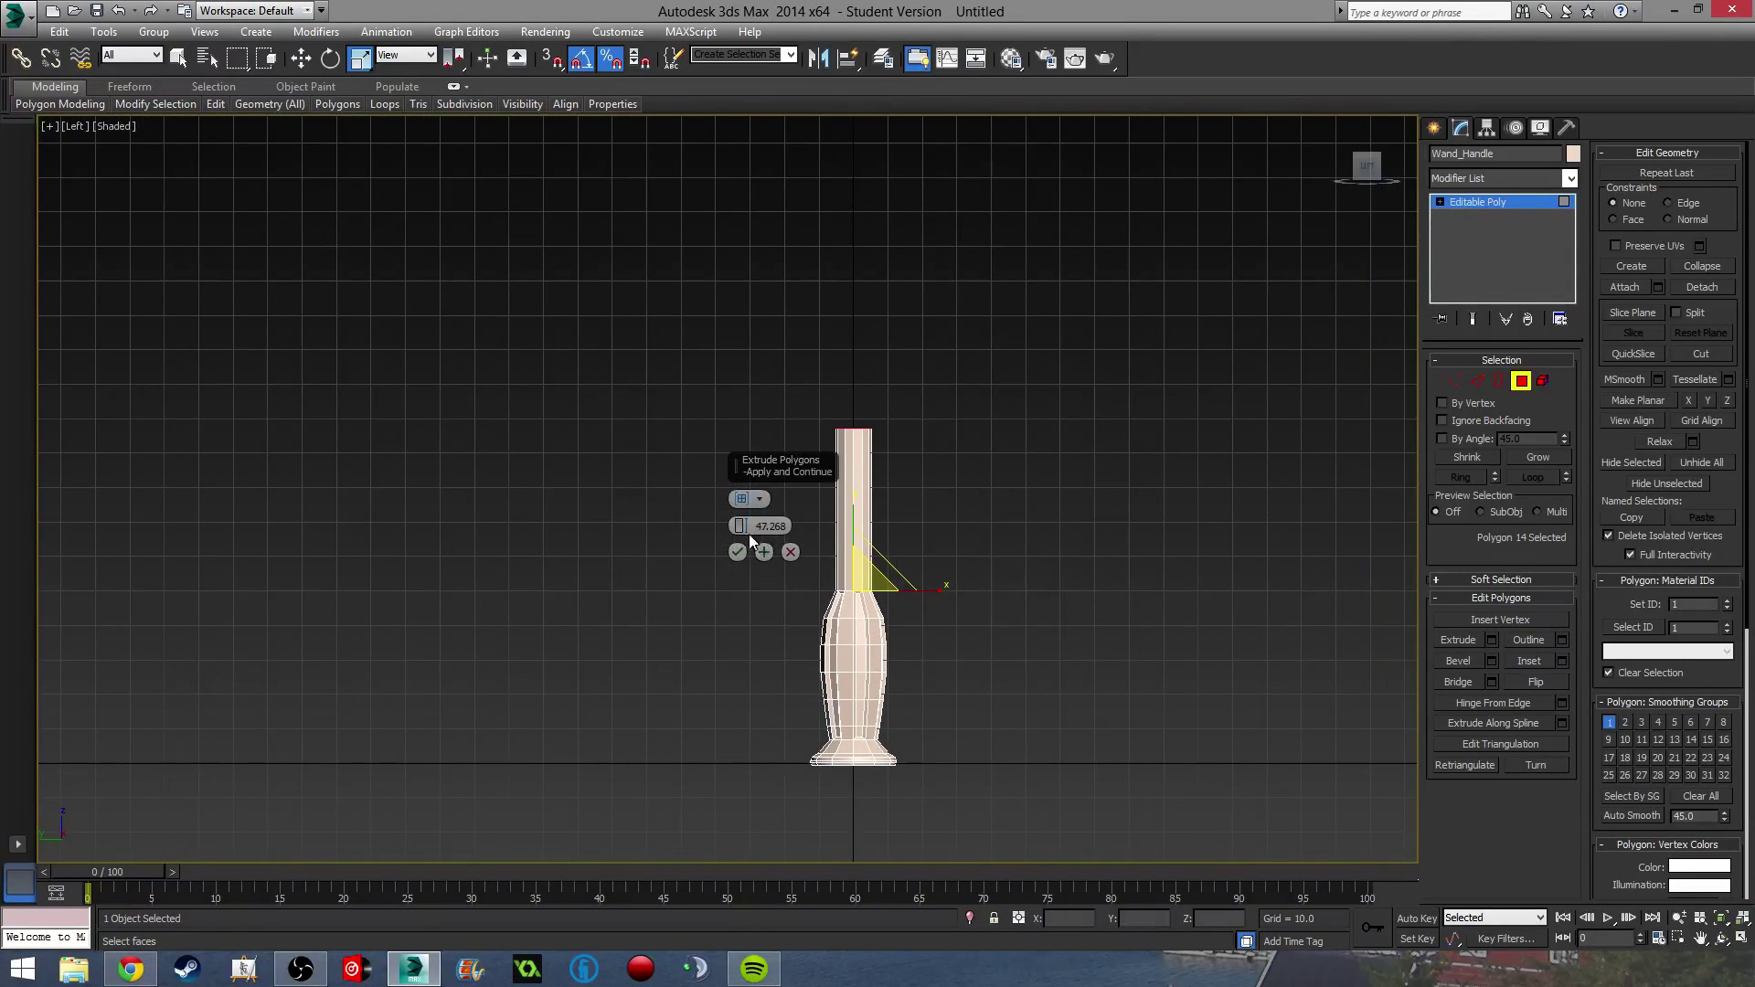
drag(740, 527, 746, 648)
click(738, 552)
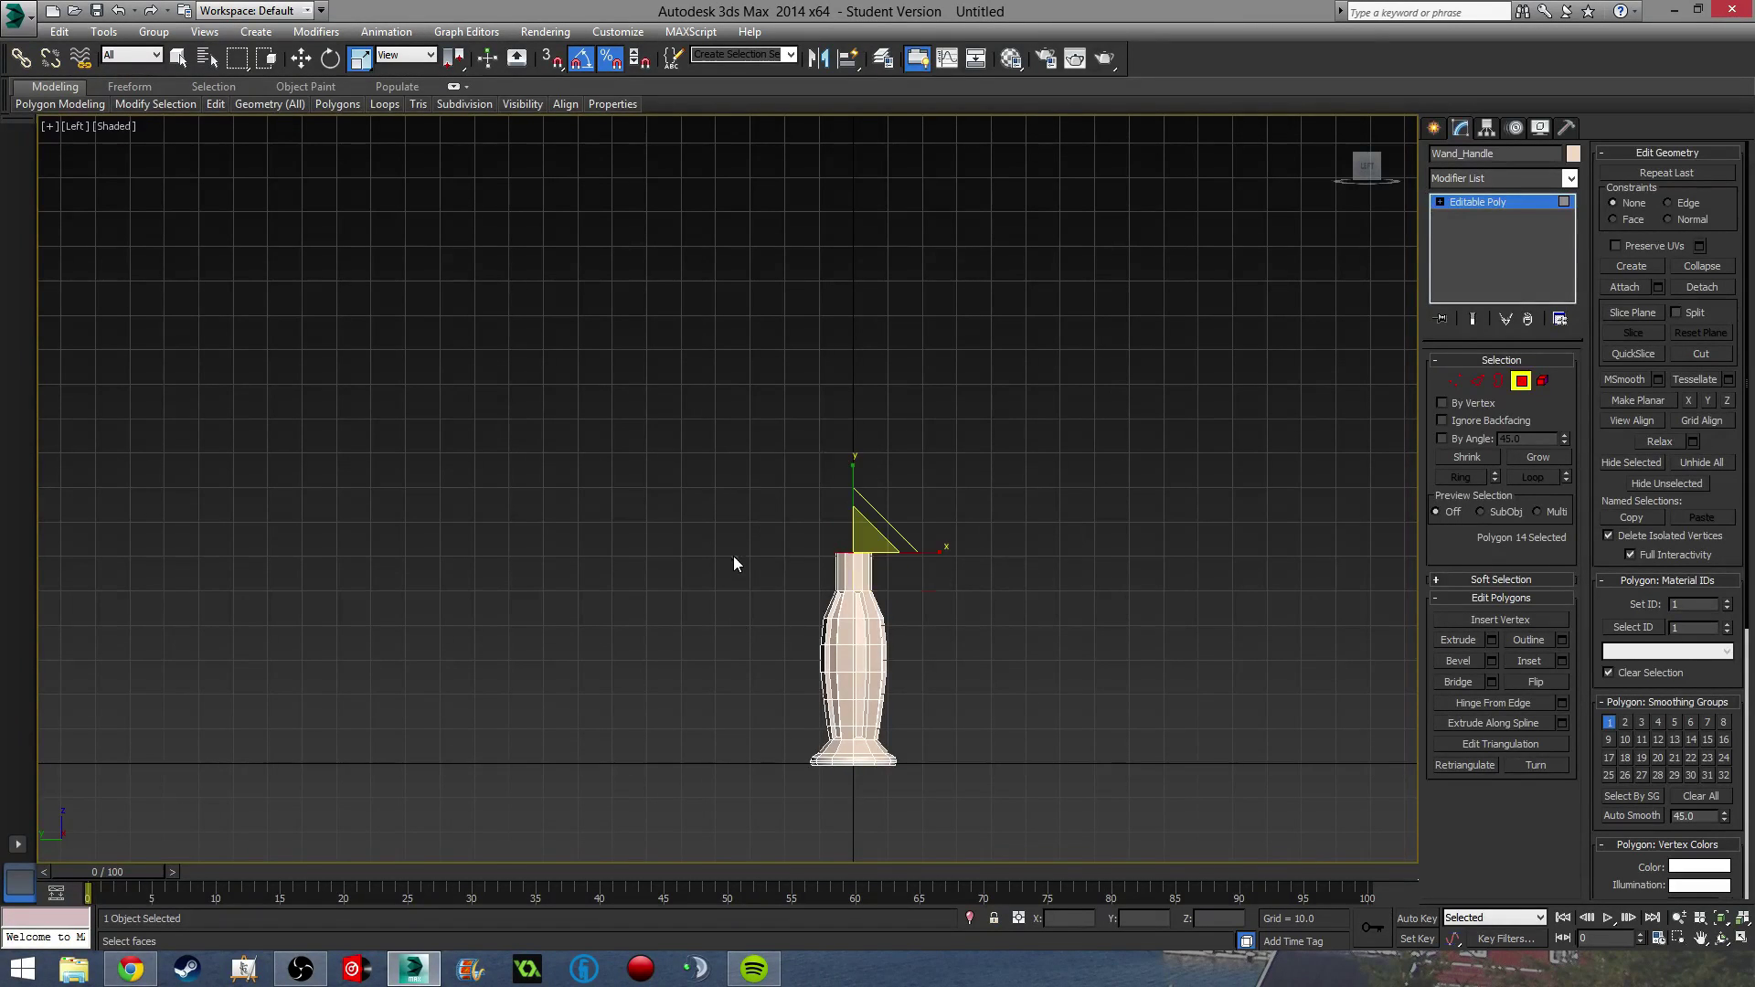
Connect the neck's vertical edges with three segments to add three horizontal edge loops.
scroll(913, 647, up, 5)
middle_drag(784, 606, 805, 592)
click(1477, 380)
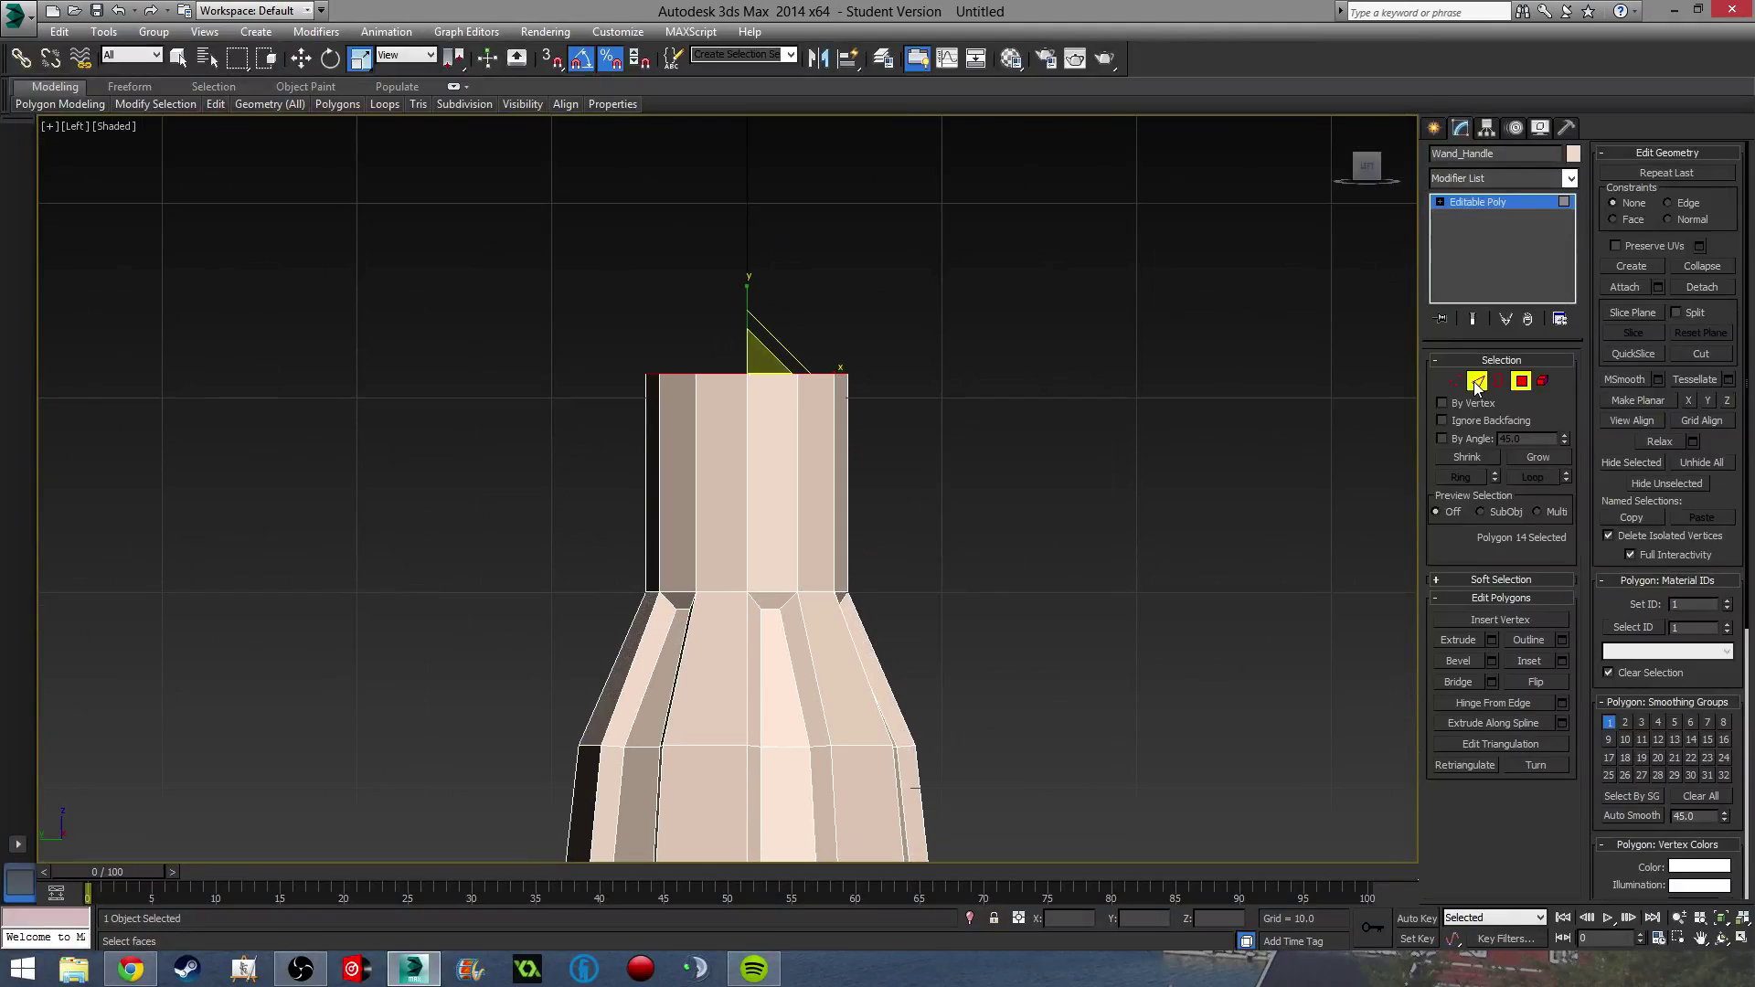
drag(1020, 464, 638, 492)
click(1562, 705)
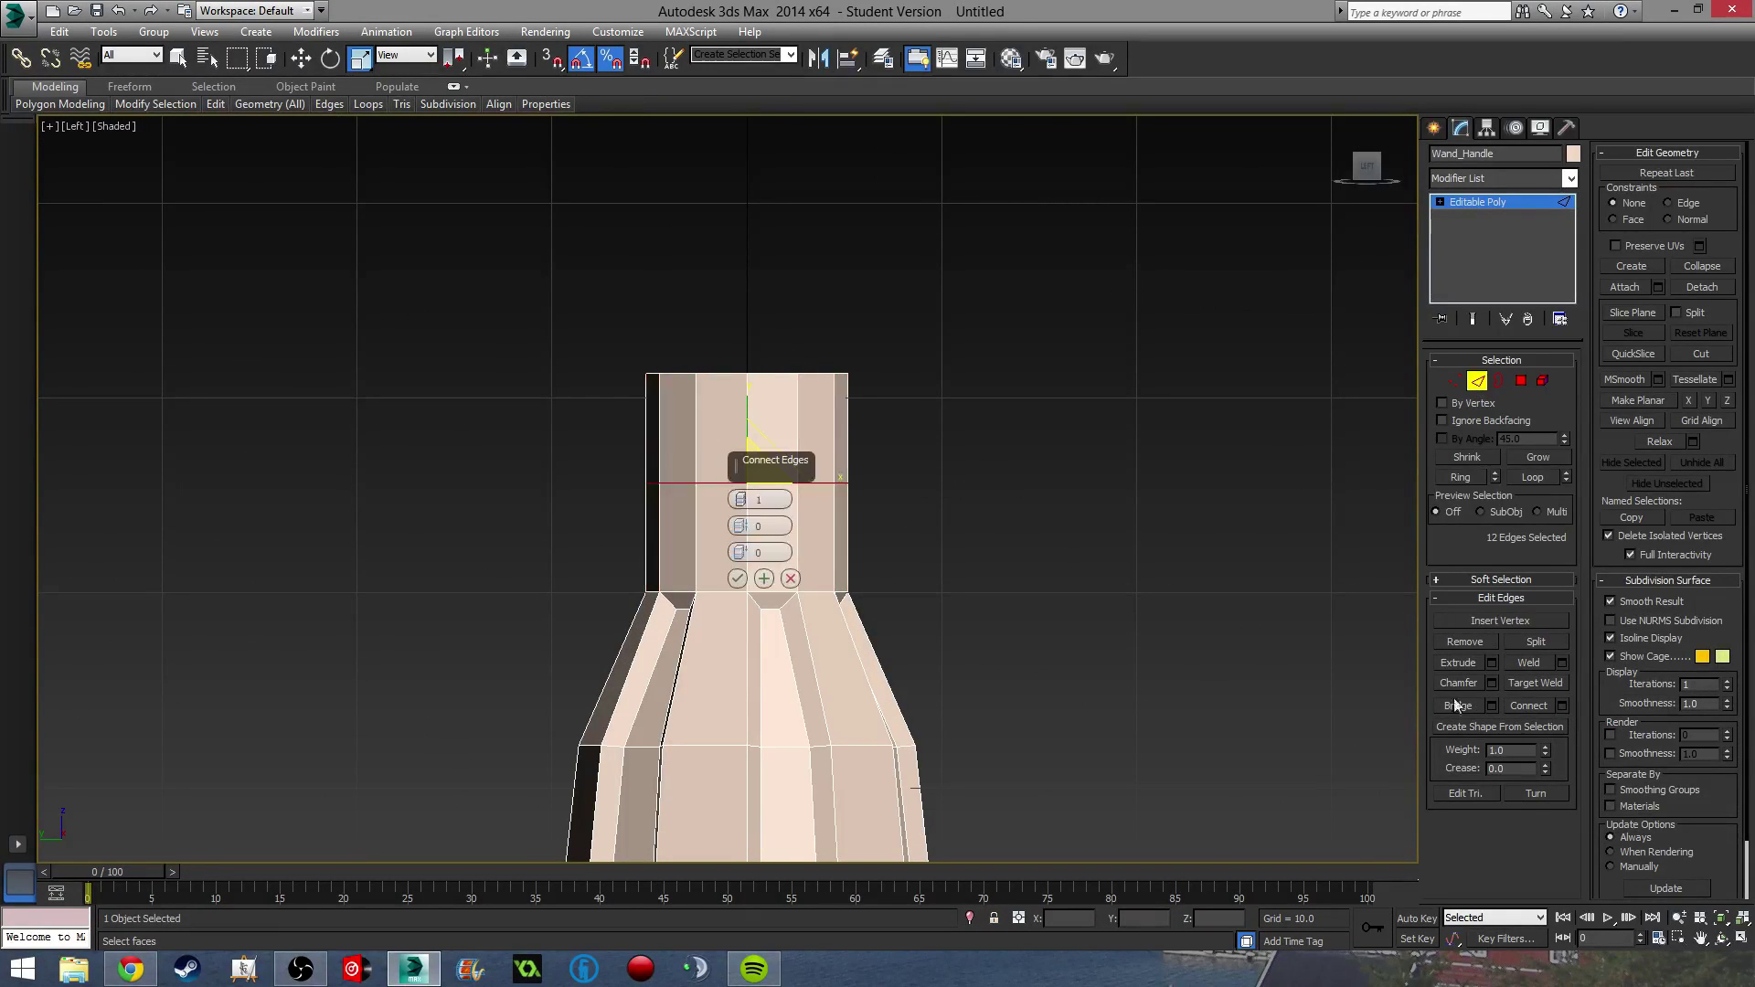
drag(742, 500, 745, 506)
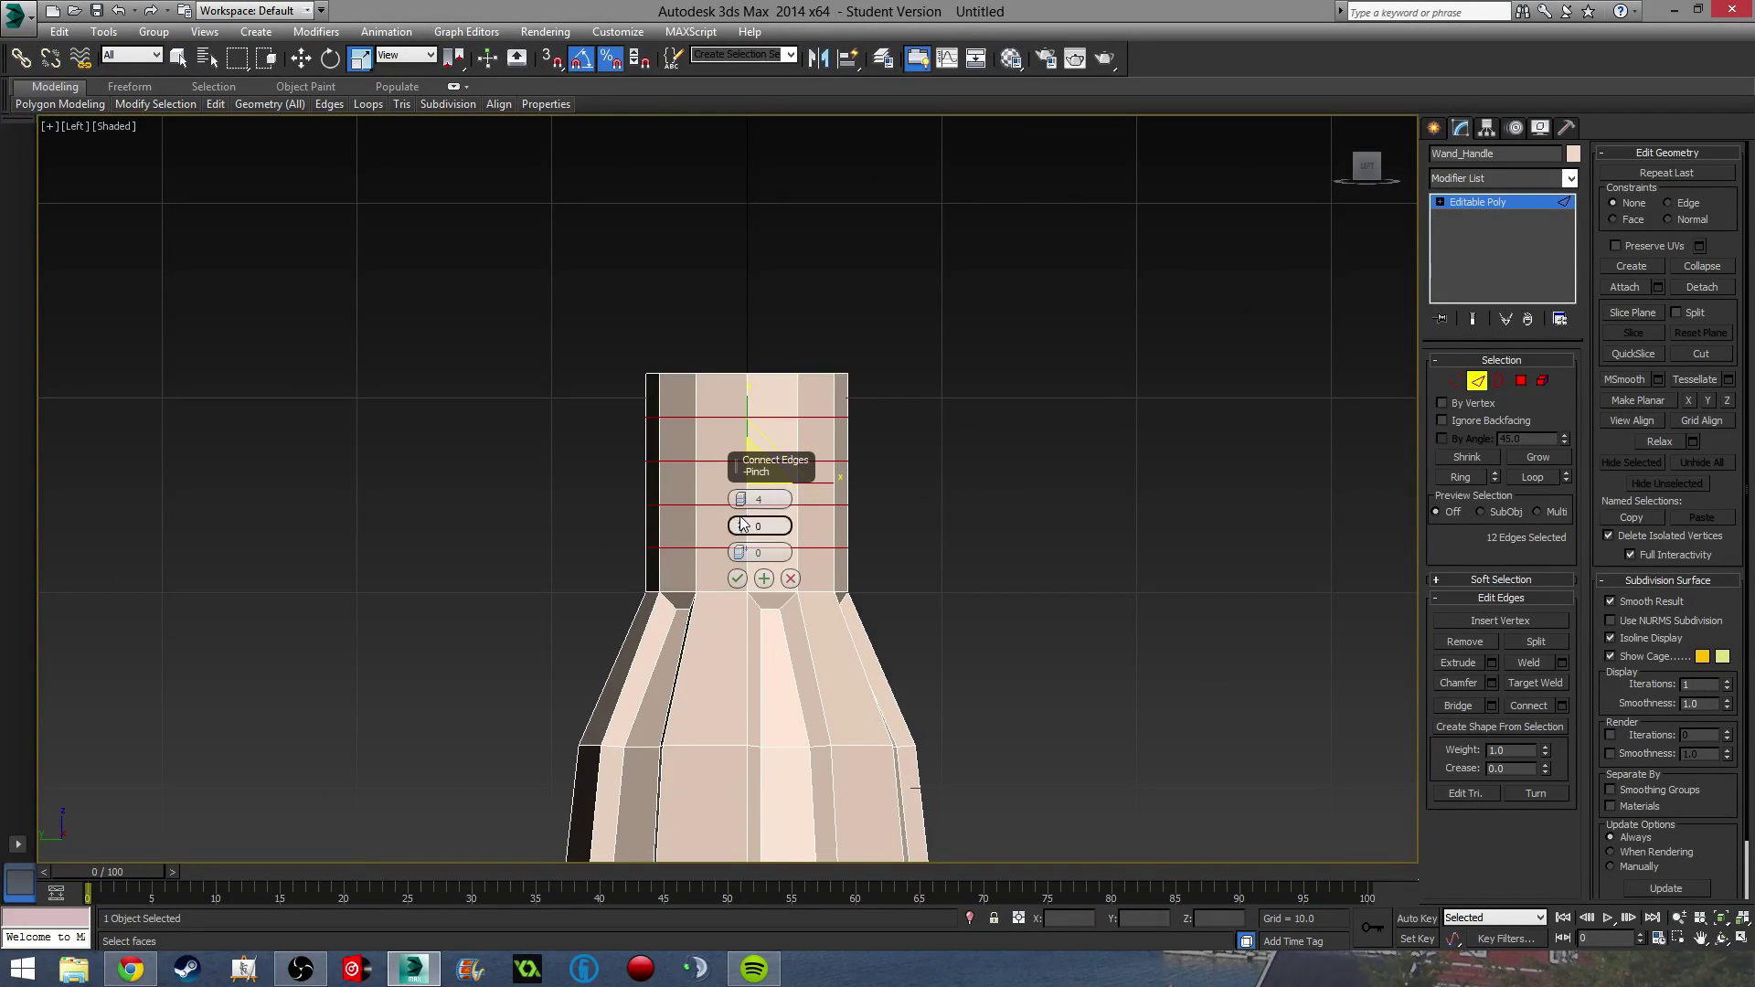
click(743, 505)
click(737, 579)
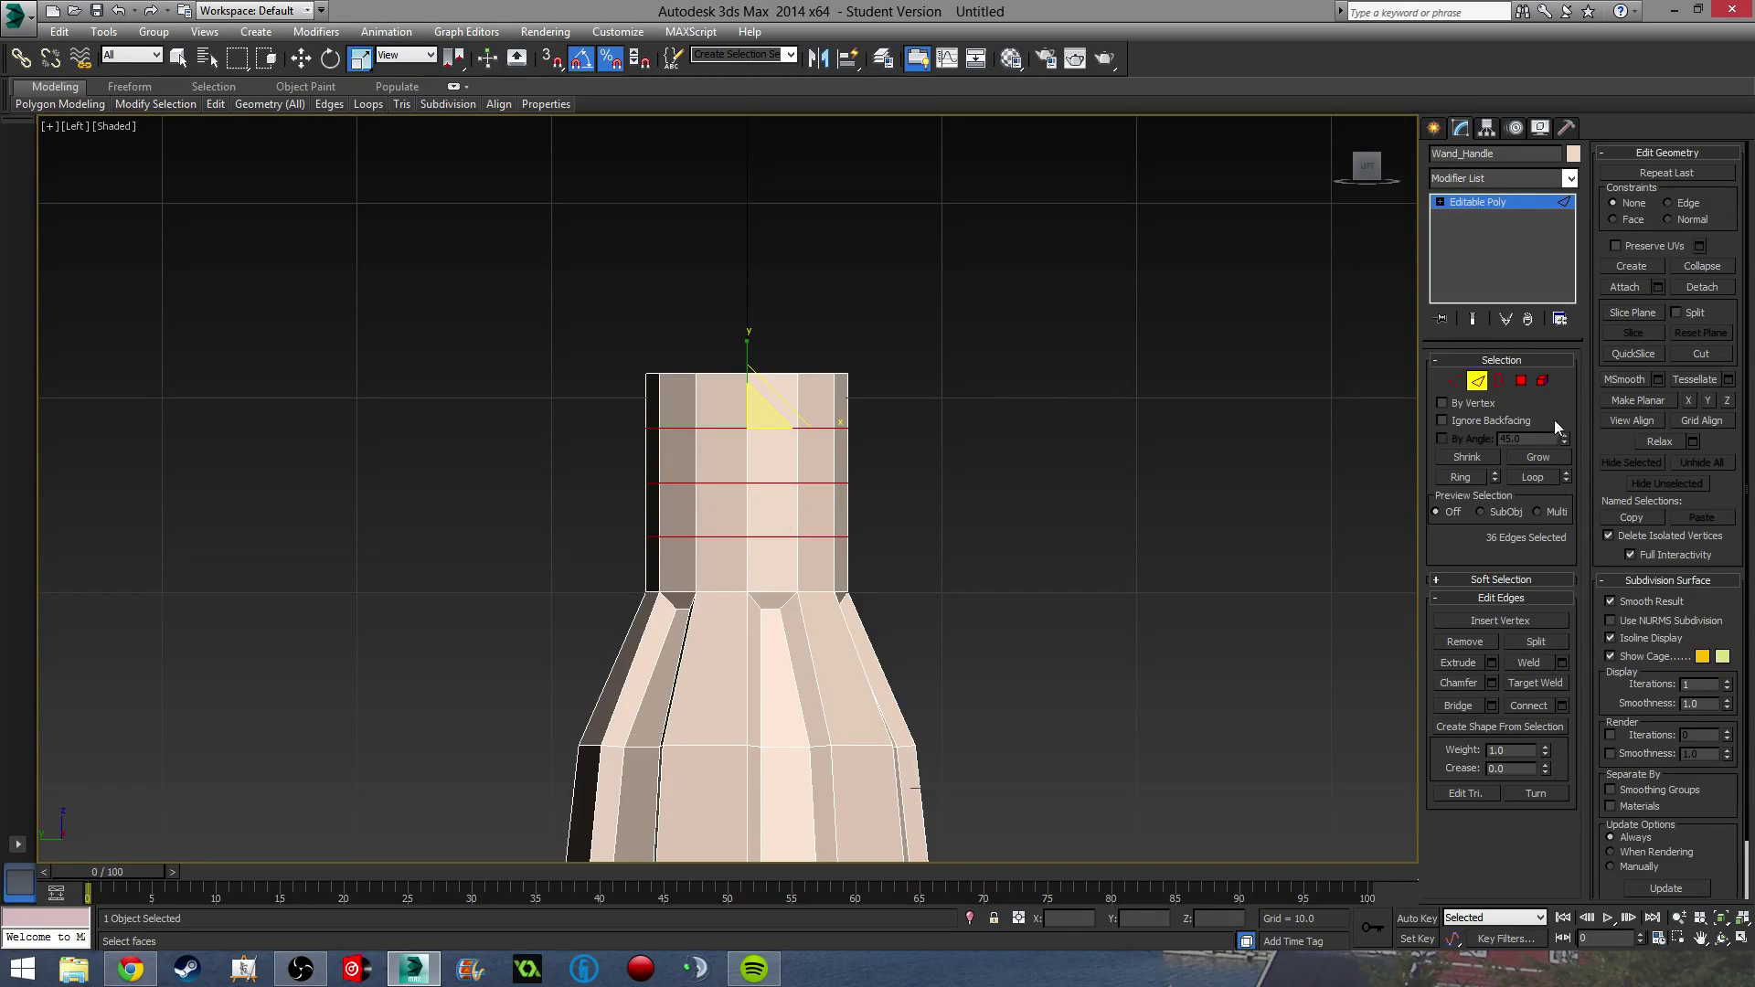
Scale the neck's three inner vertex rings outward, and the middle ring further, to form a rounded bulb.
click(1454, 382)
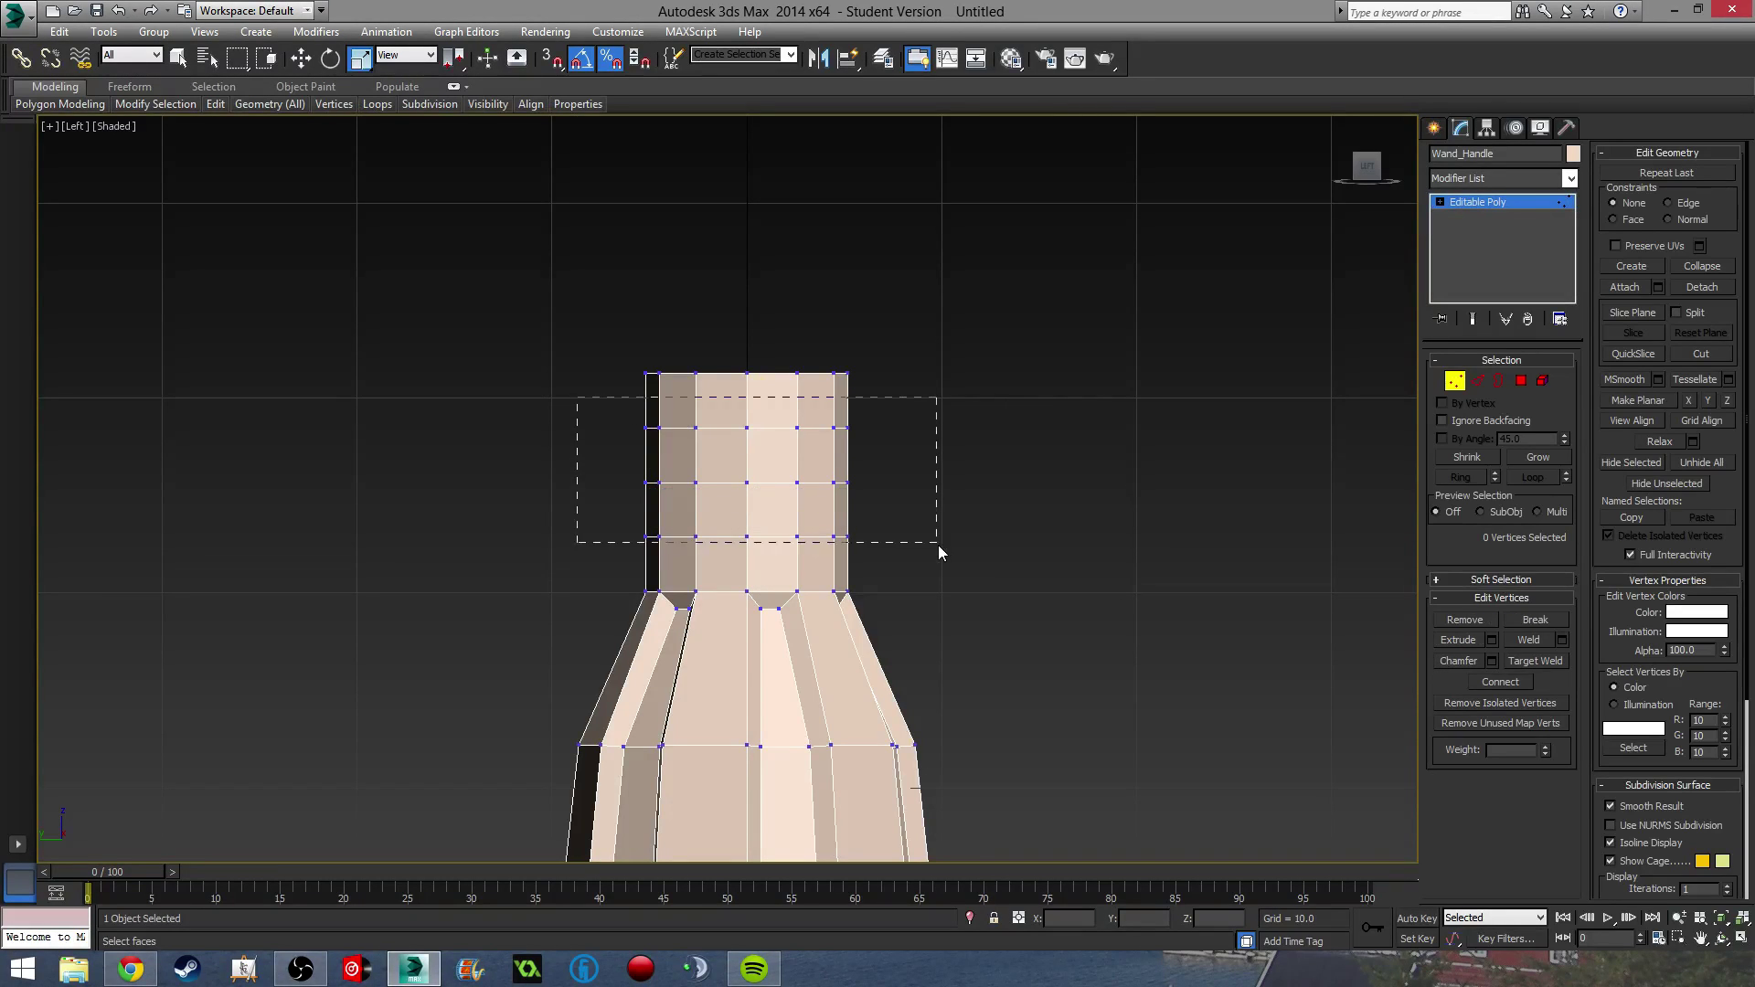
drag(938, 545, 939, 547)
drag(760, 457, 703, 460)
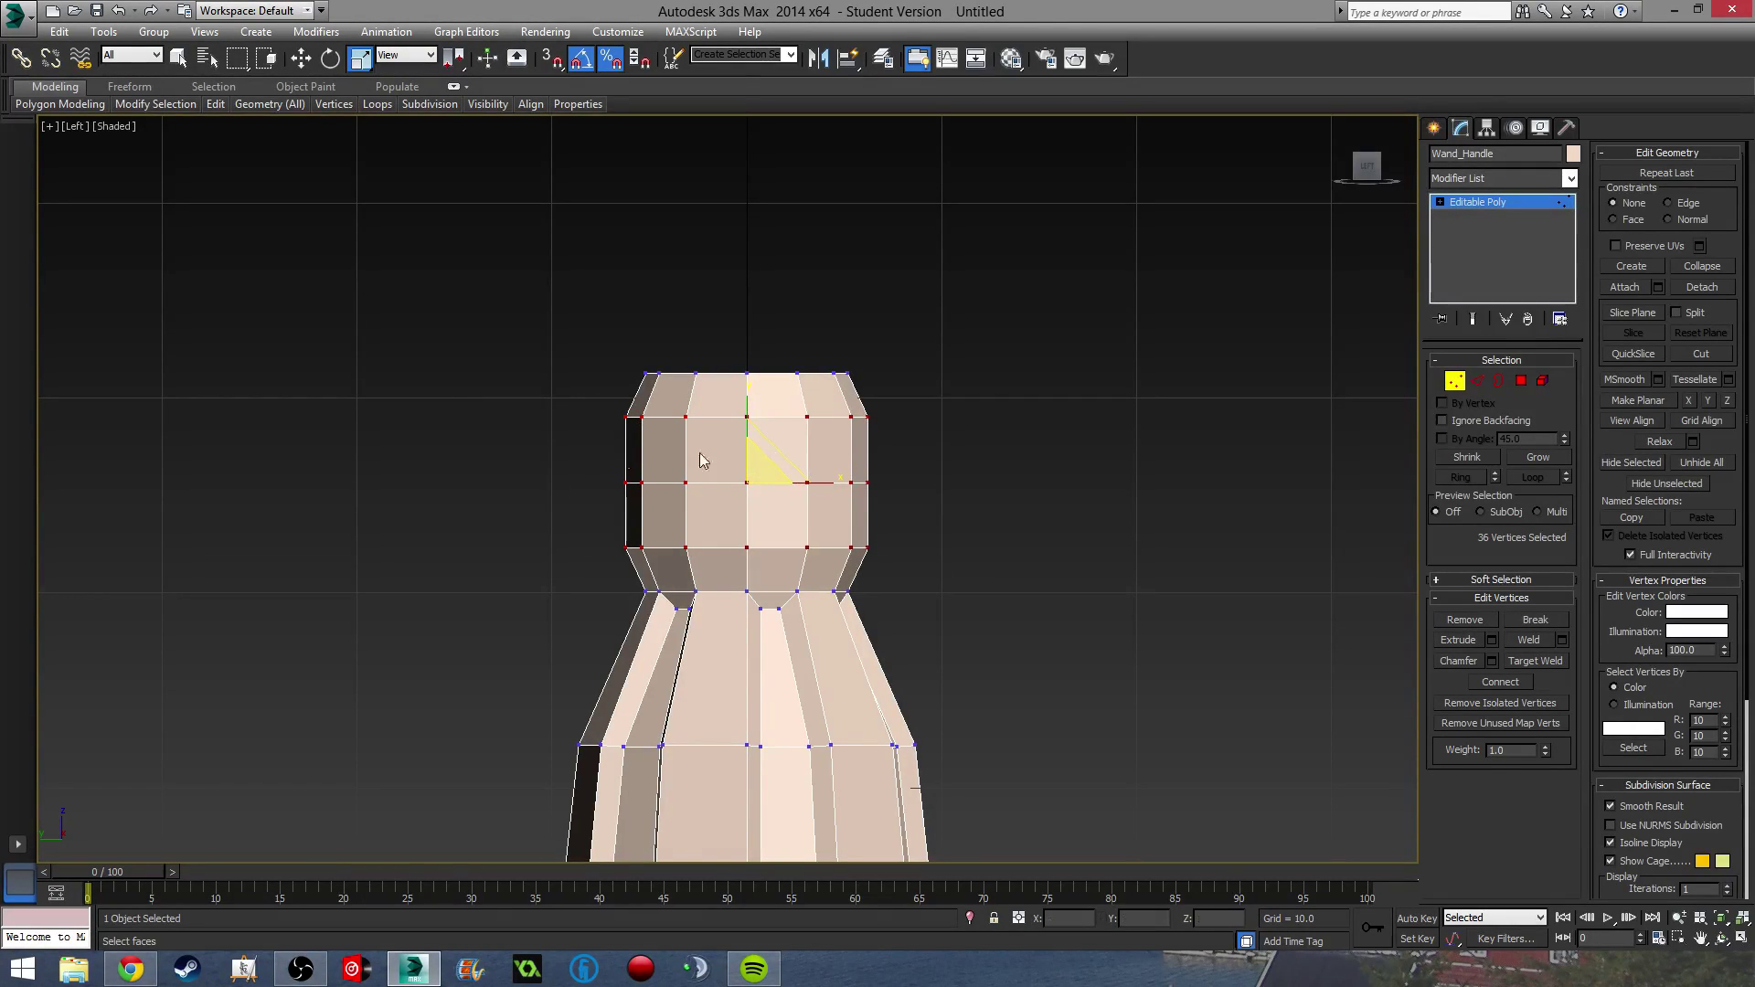
drag(1014, 501, 1012, 494)
drag(764, 470, 781, 477)
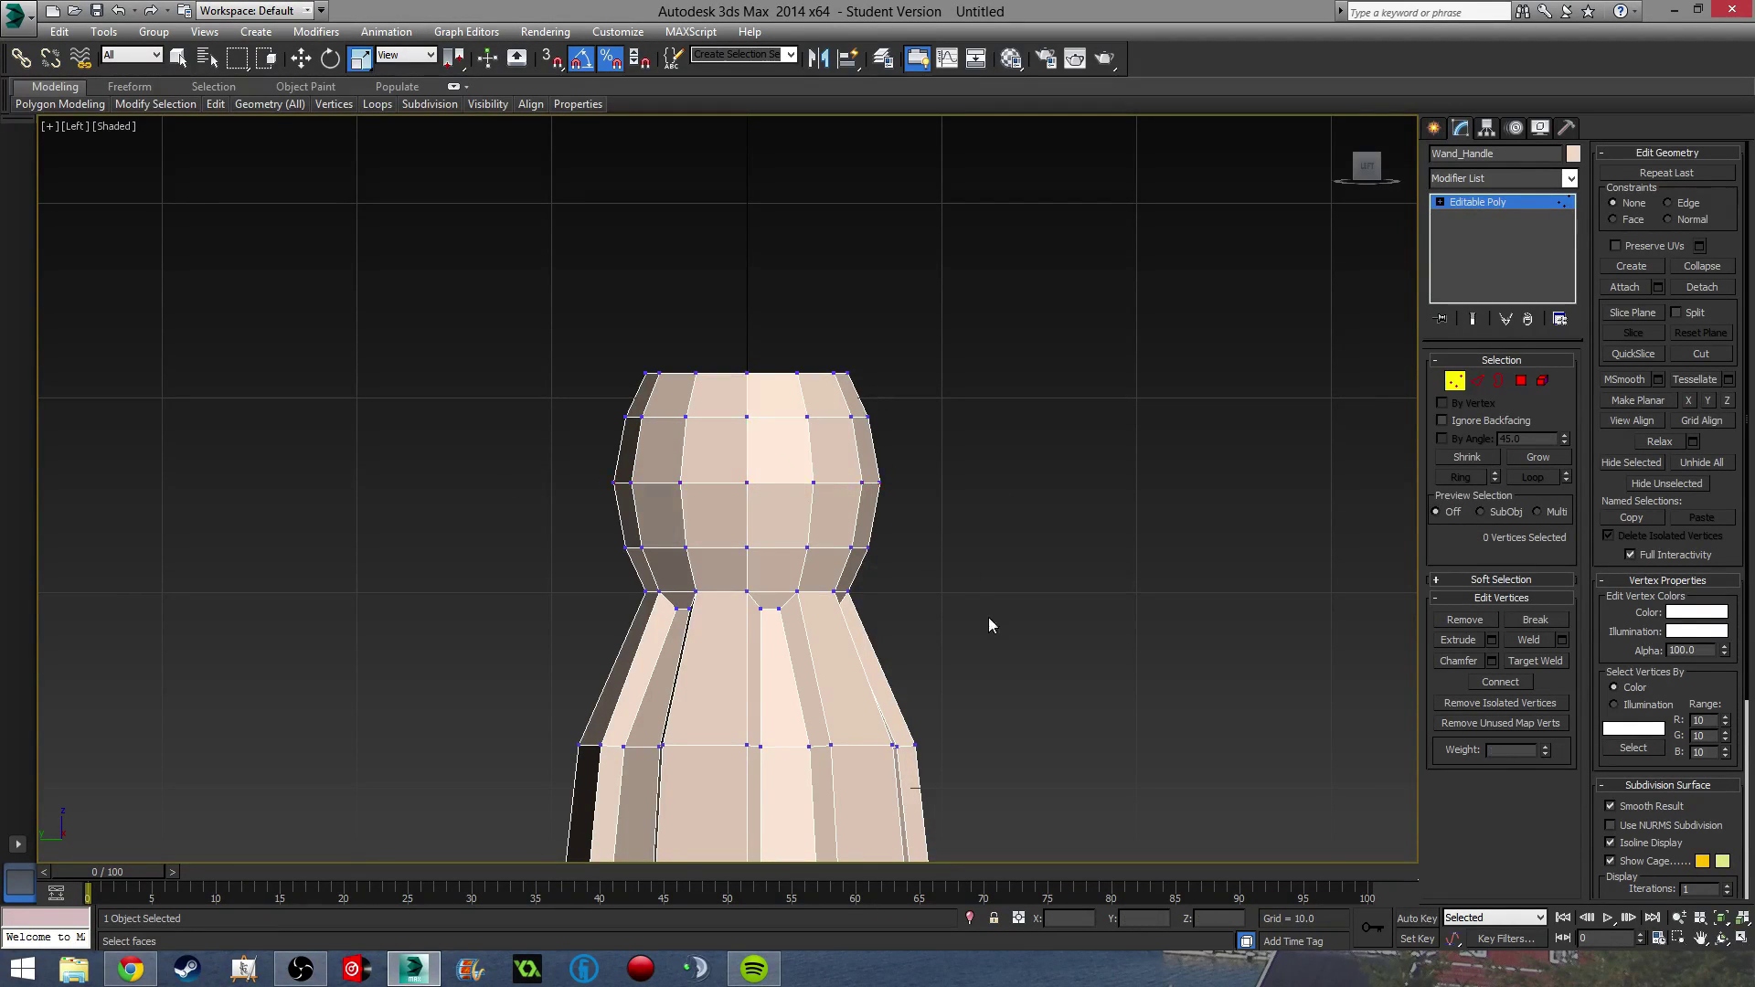
Select the flat polygon on top of the rounded bulb.
scroll(941, 550, down, 5)
alt+middle_drag(969, 595, 688, 680)
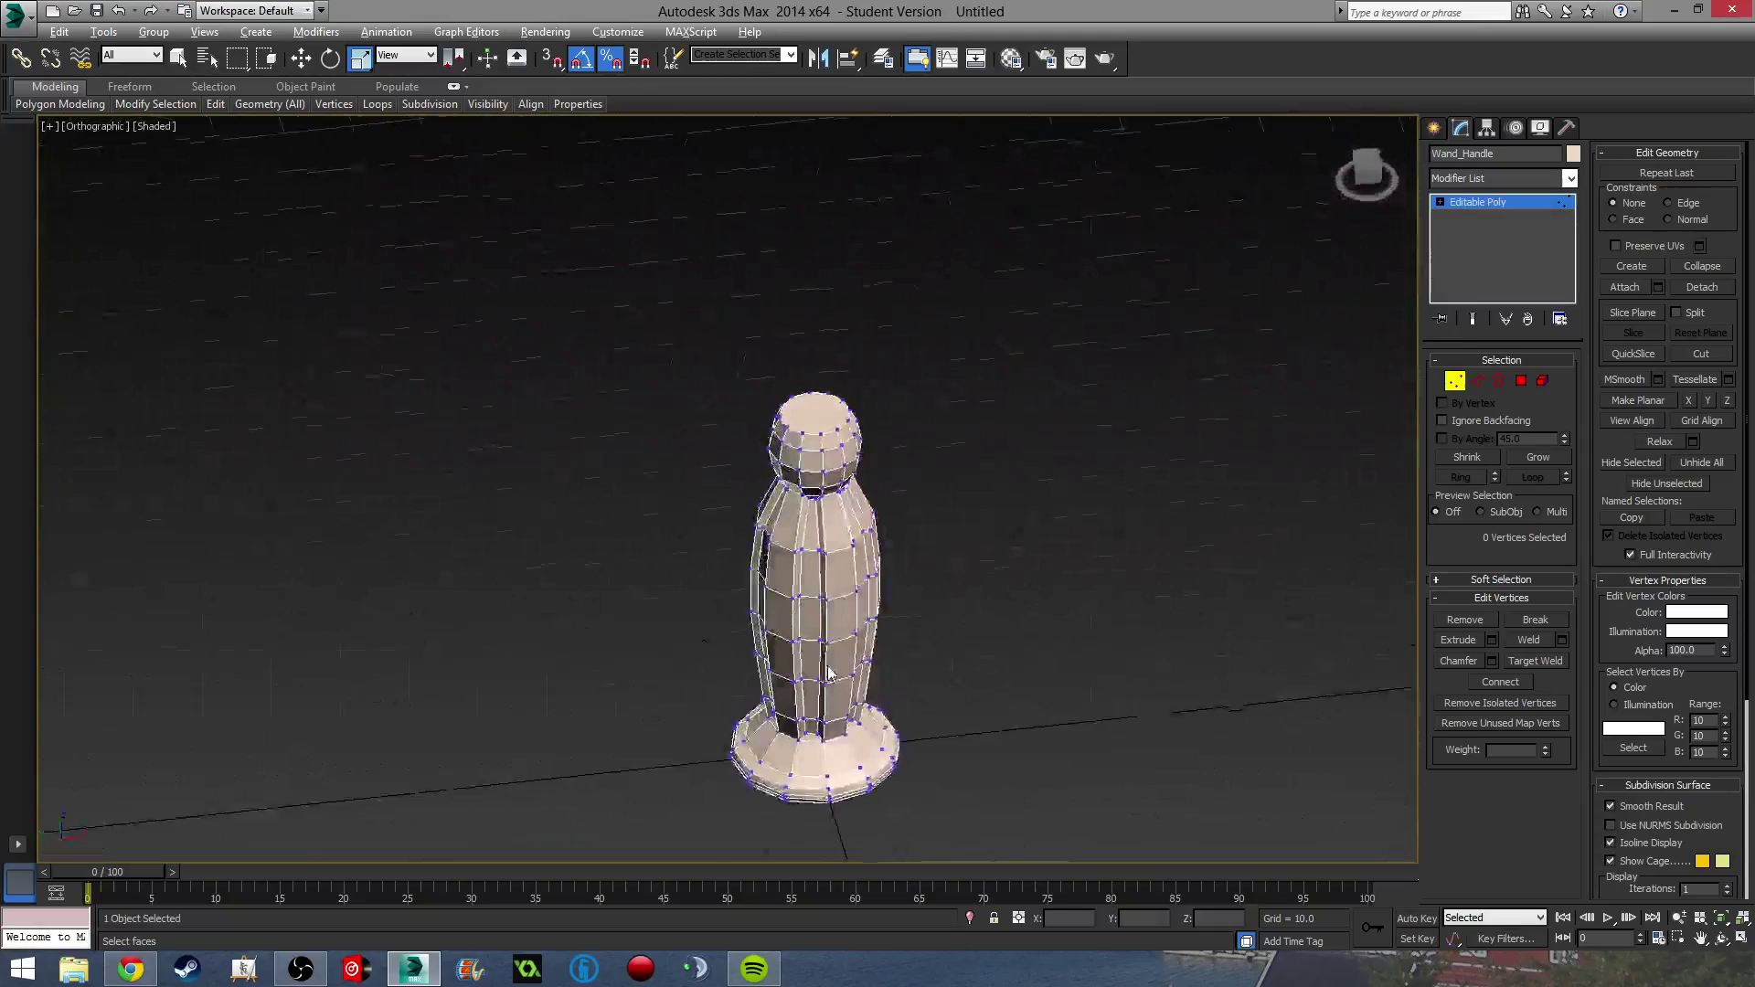
scroll(818, 403, up, 3)
click(1521, 380)
click(809, 391)
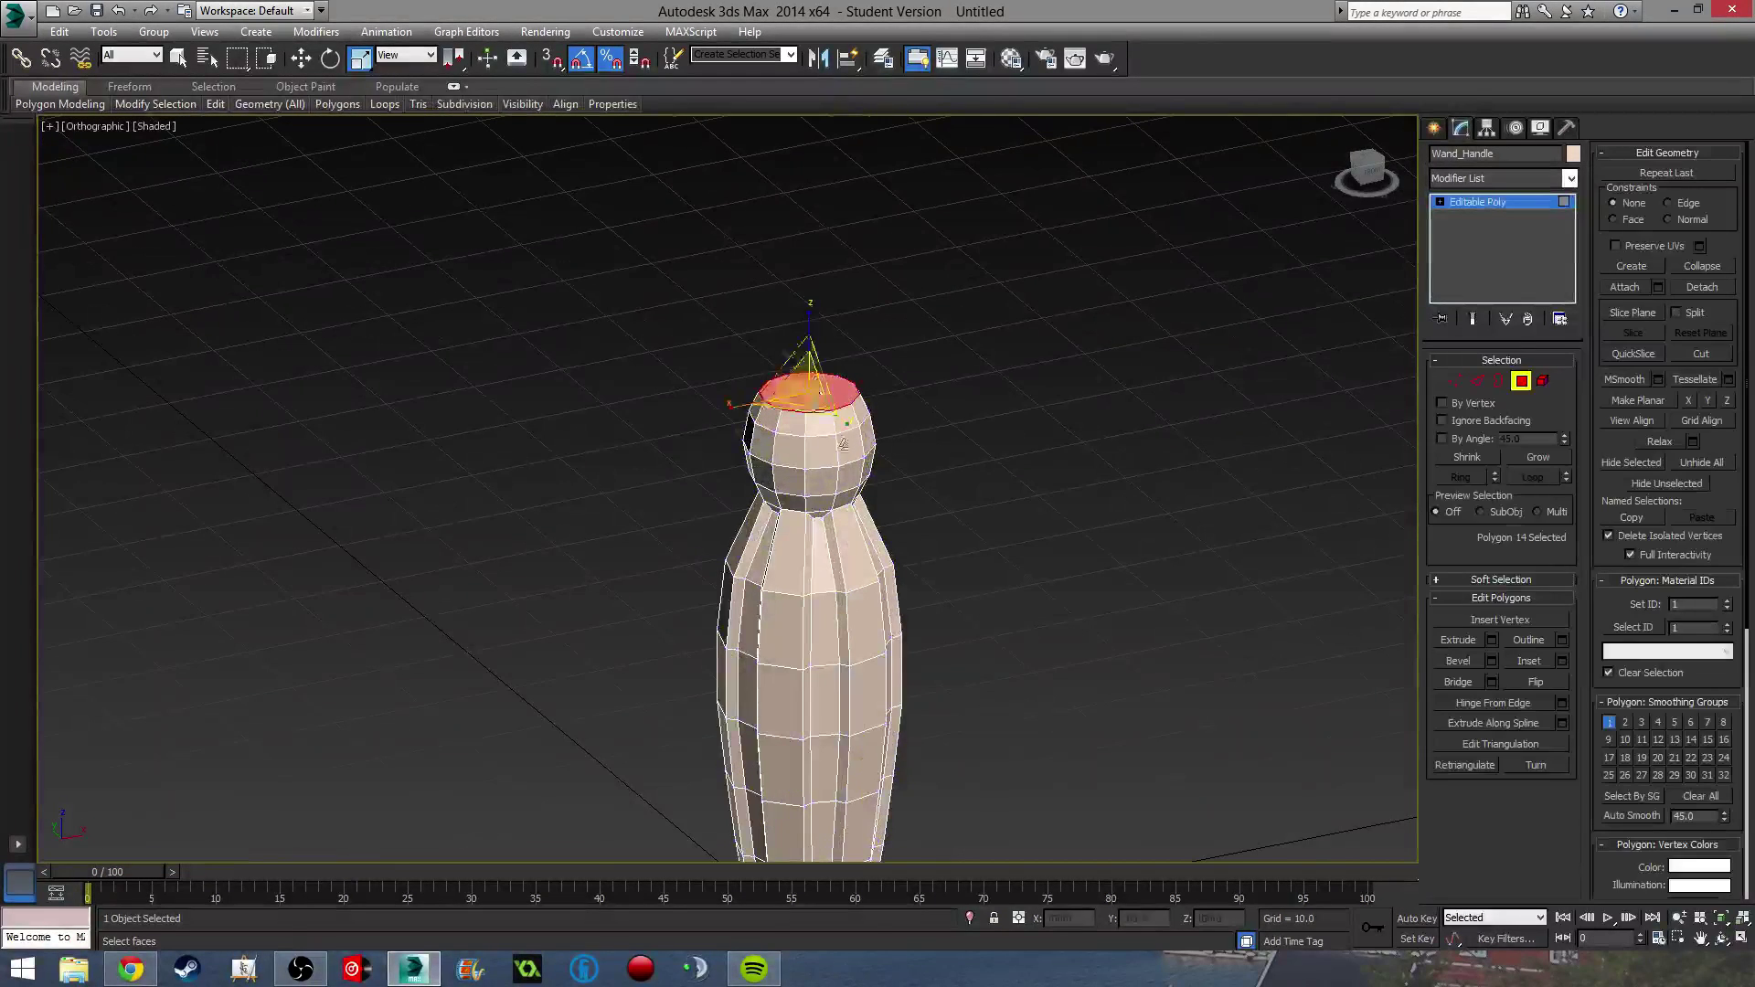
middle_drag(843, 445, 862, 501)
click(1492, 660)
middle_drag(901, 566, 941, 639)
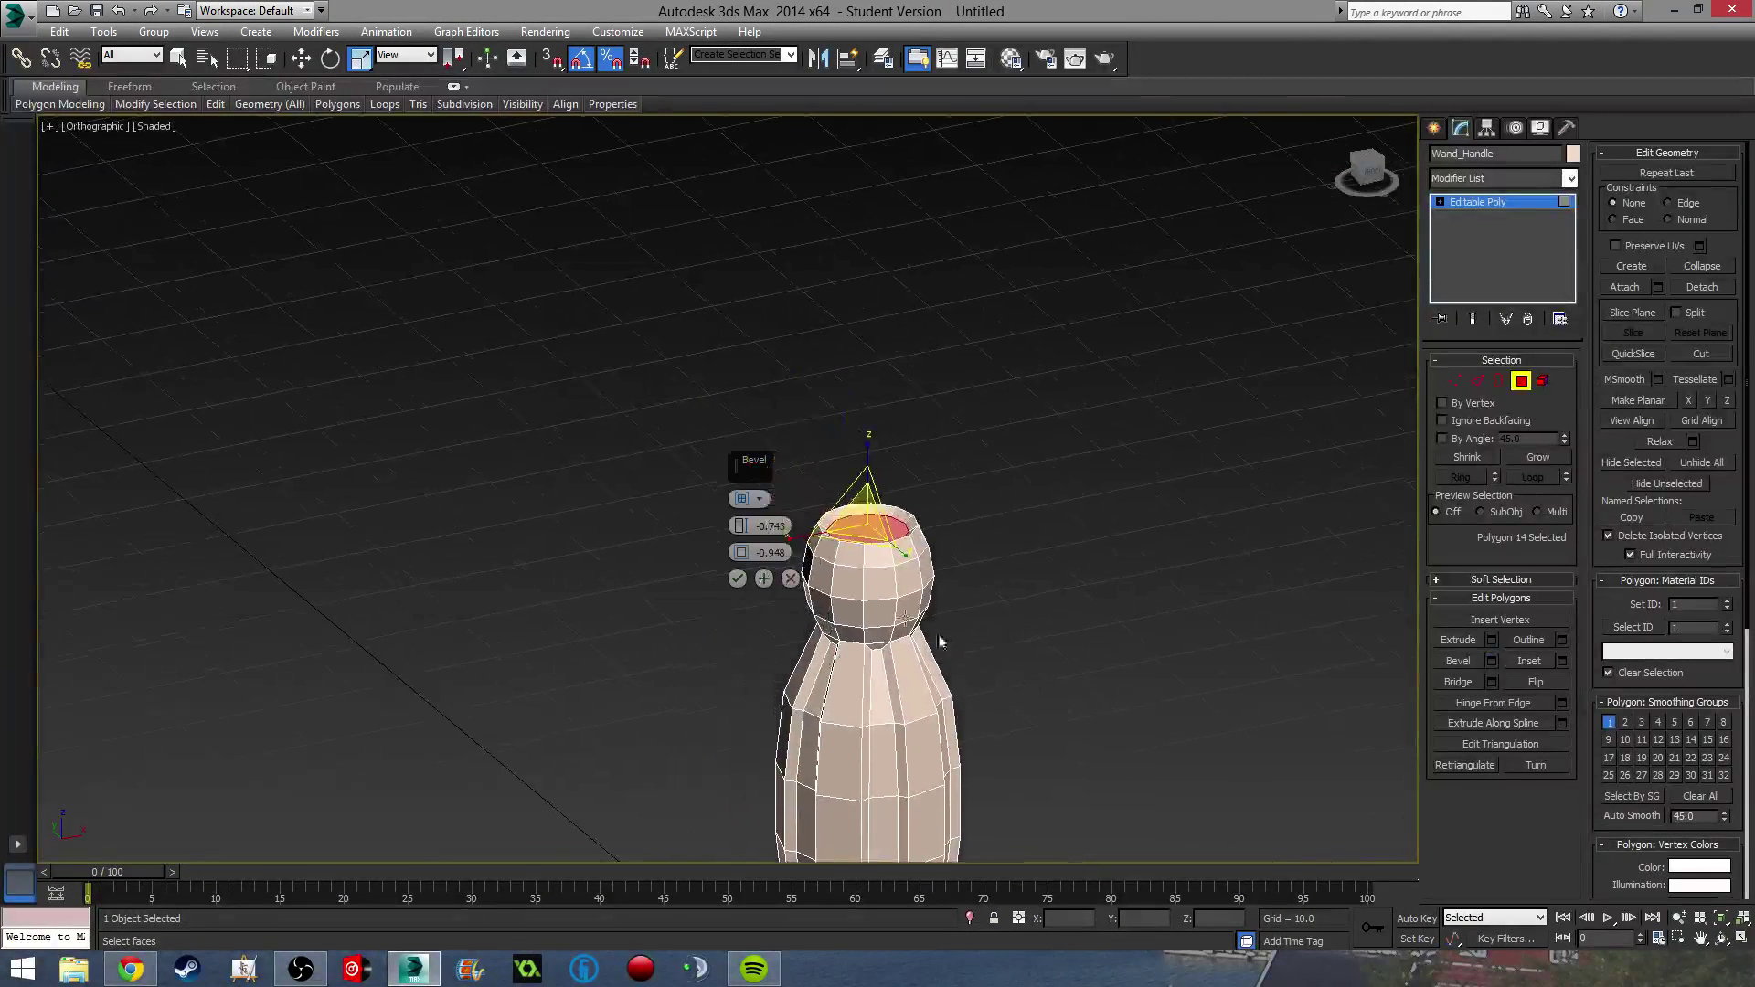
scroll(795, 589, up, 3)
click(798, 581)
Bevel the bulb's top polygon repeatedly into a wide flared cap with a domed top, and leave polygon editing.
click(1479, 660)
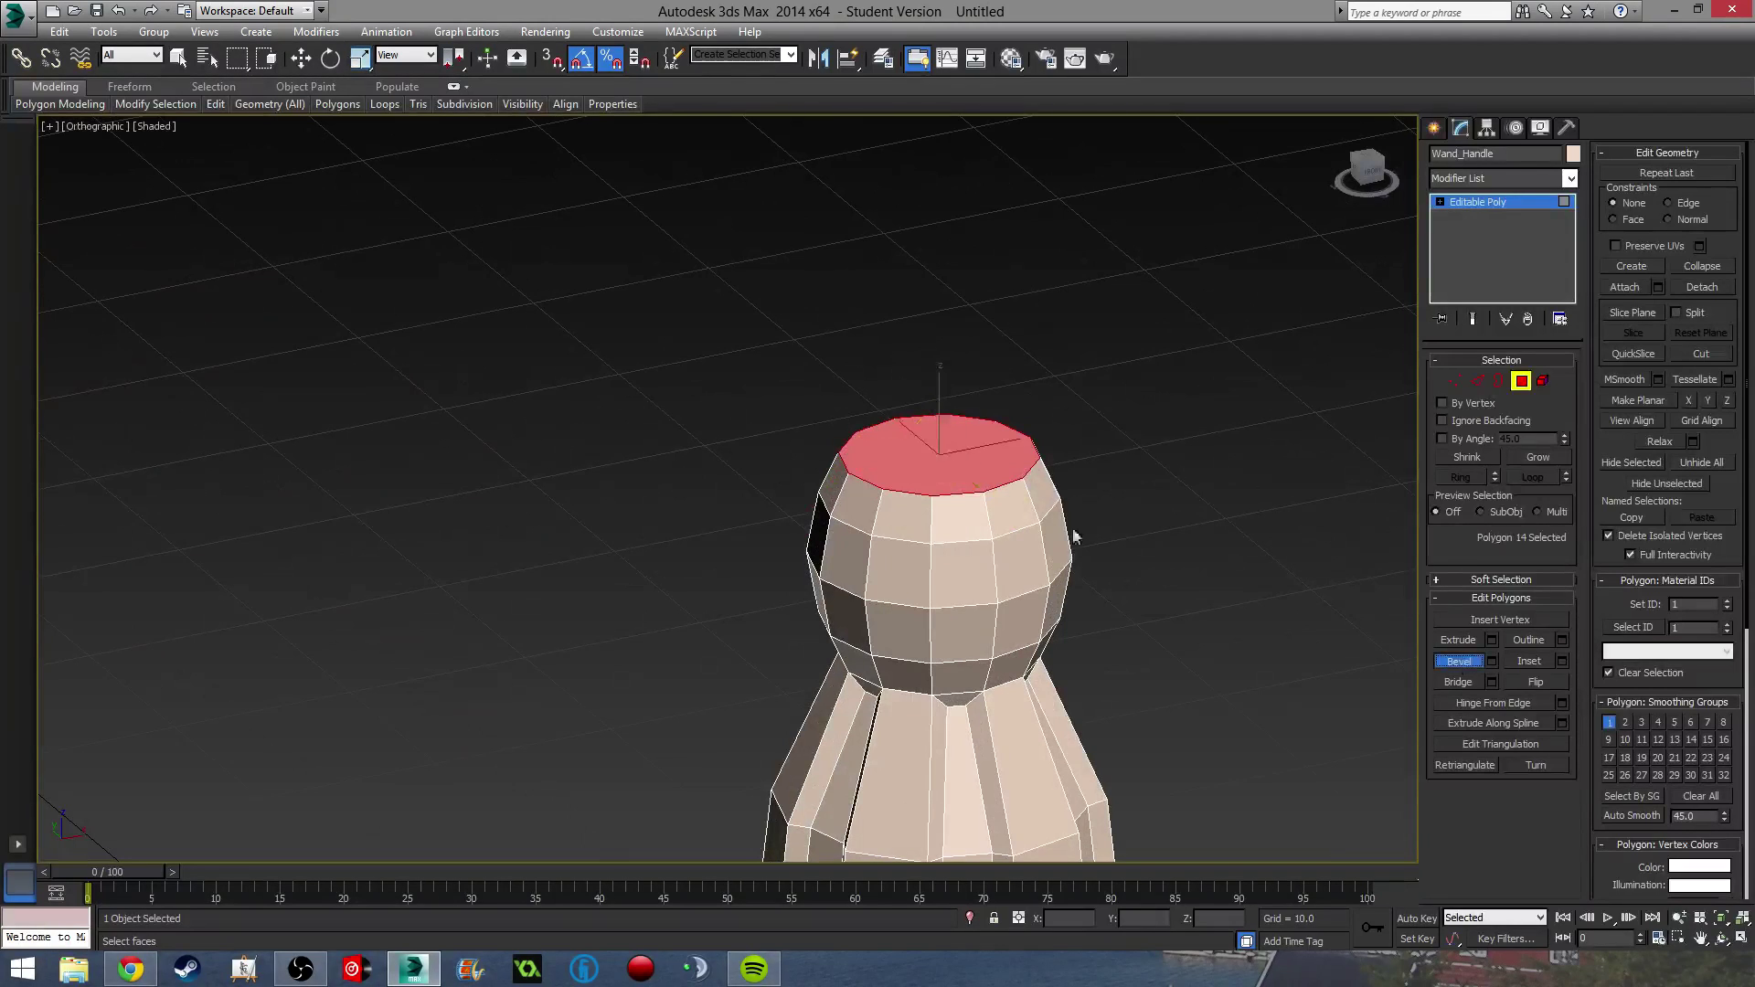
drag(988, 463, 959, 392)
alt+middle_drag(951, 588, 989, 508)
scroll(967, 597, down, 3)
middle_drag(964, 597, 712, 277)
key(p)
scroll(713, 277, down, 2)
alt+middle_drag(713, 337, 697, 516)
drag(732, 415, 732, 388)
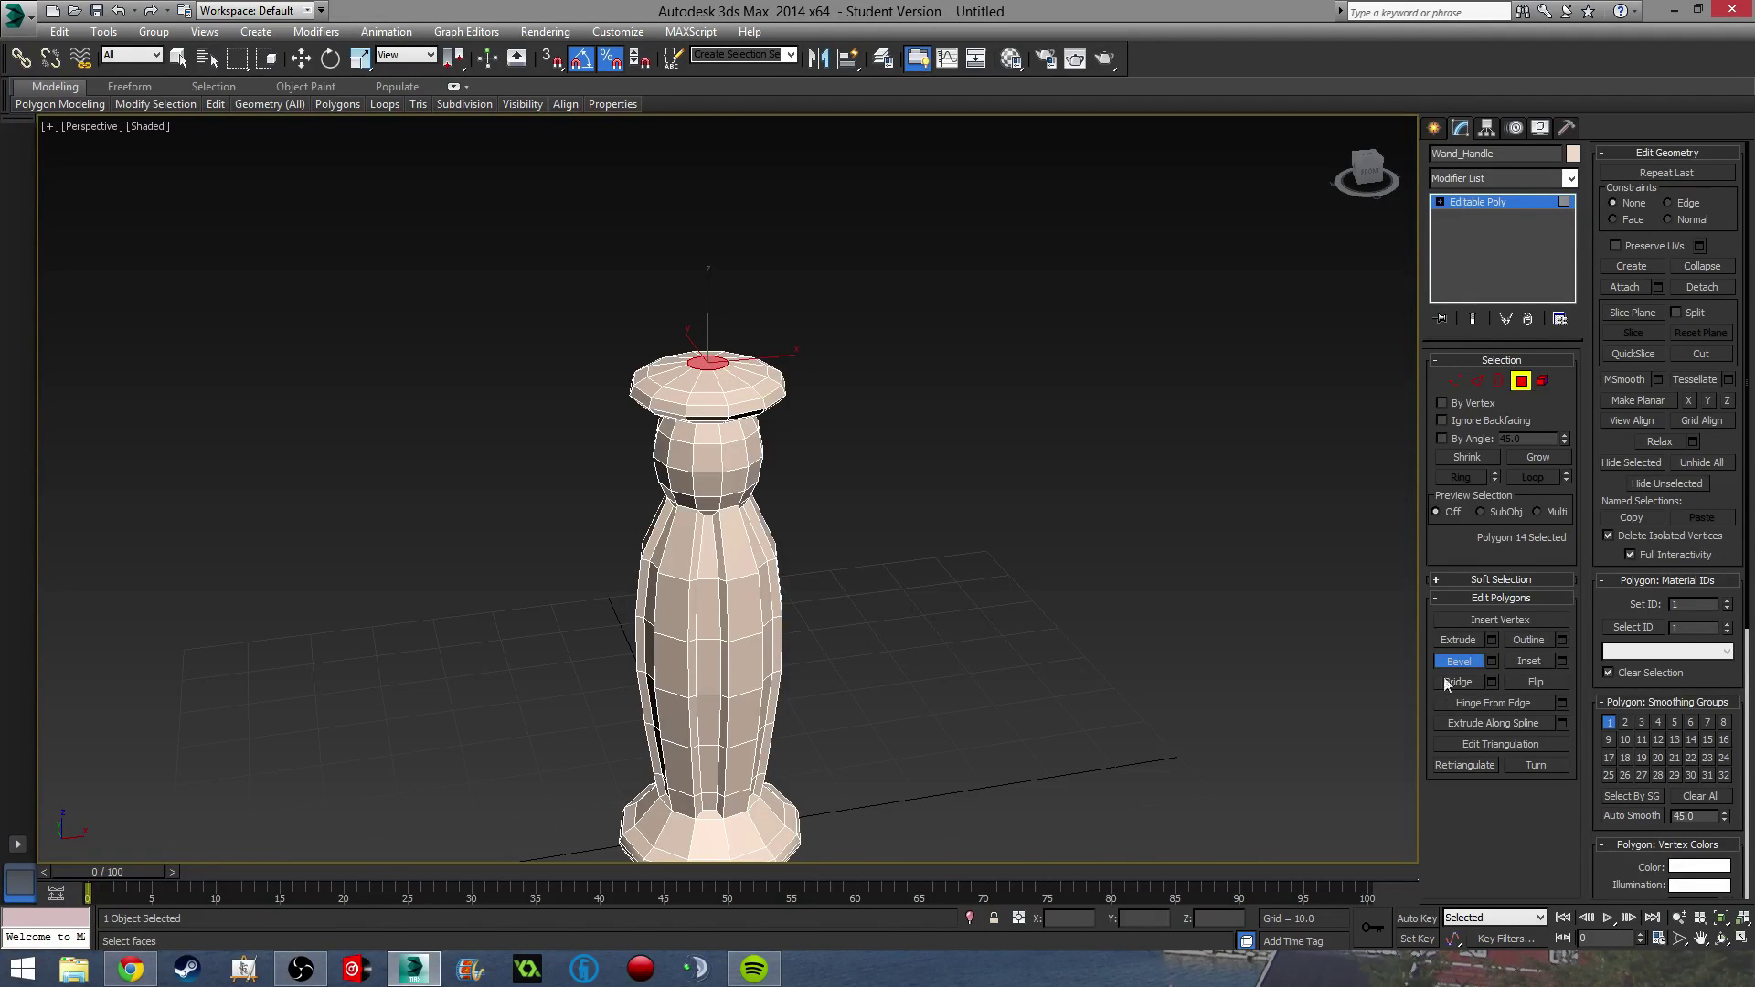
click(1115, 638)
click(1521, 380)
Select all vertices of the grooved shaft in the left view, excluding the base, bulb and cap.
middle_drag(813, 637, 761, 483)
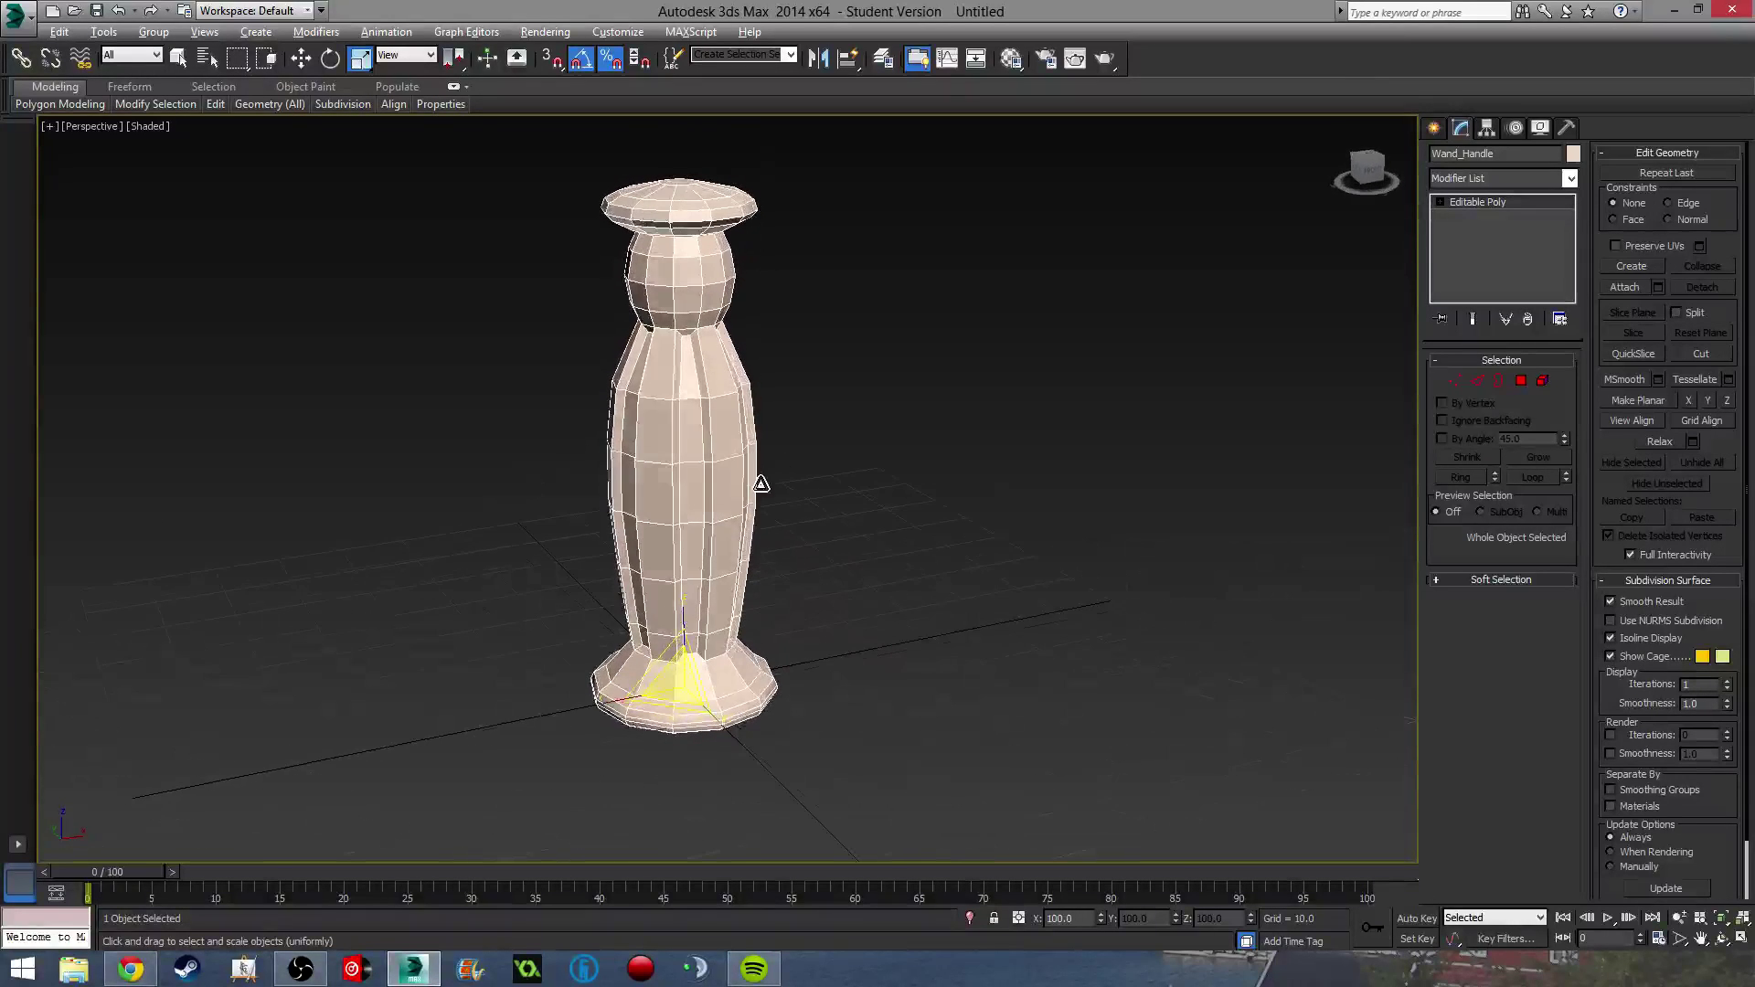
scroll(716, 449, up, 5)
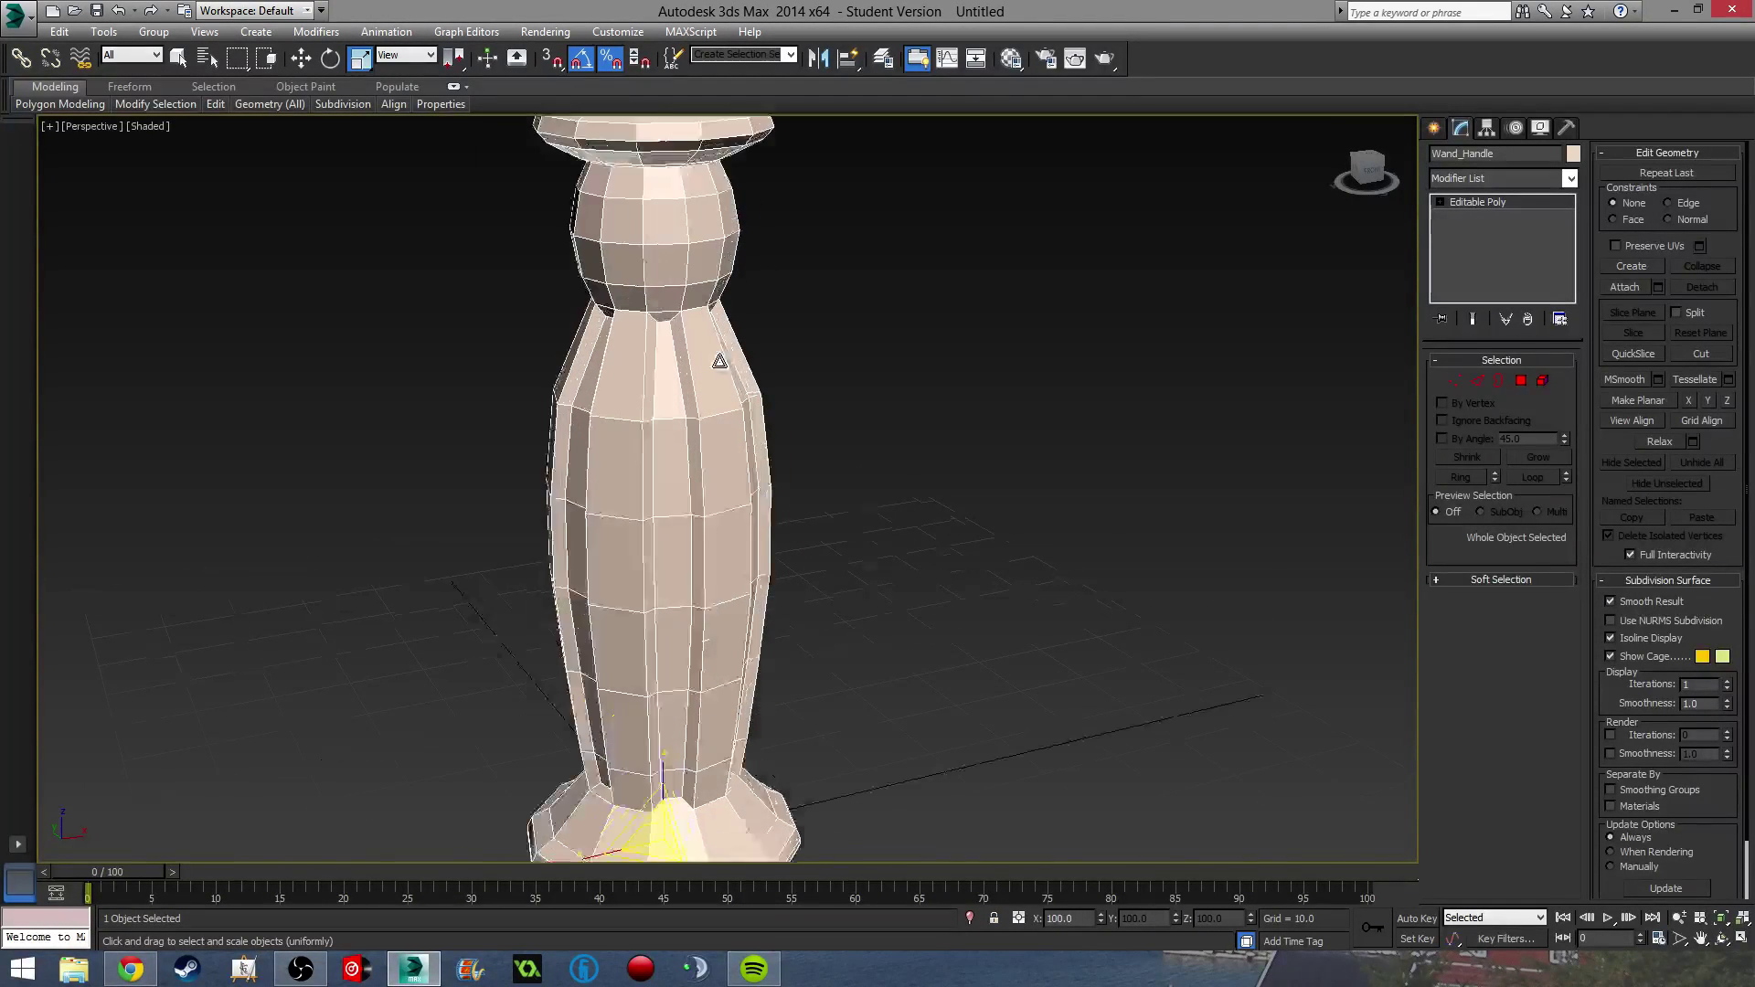
scroll(410, 572, down, 5)
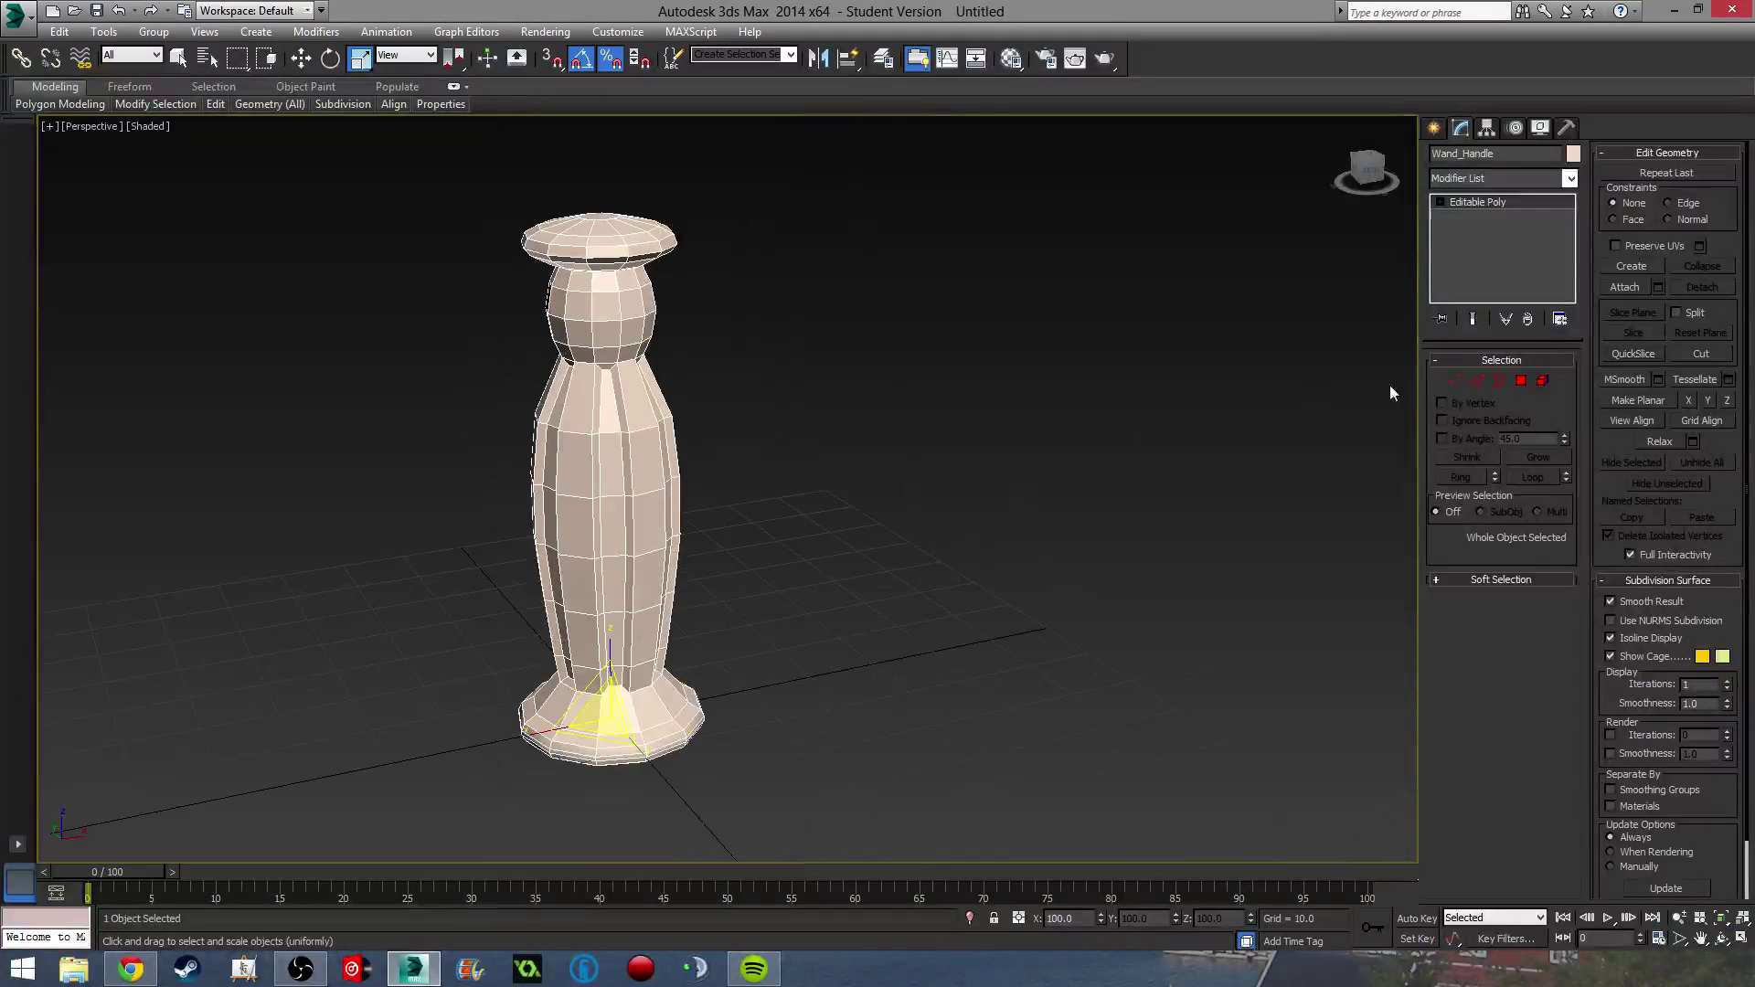
click(1454, 383)
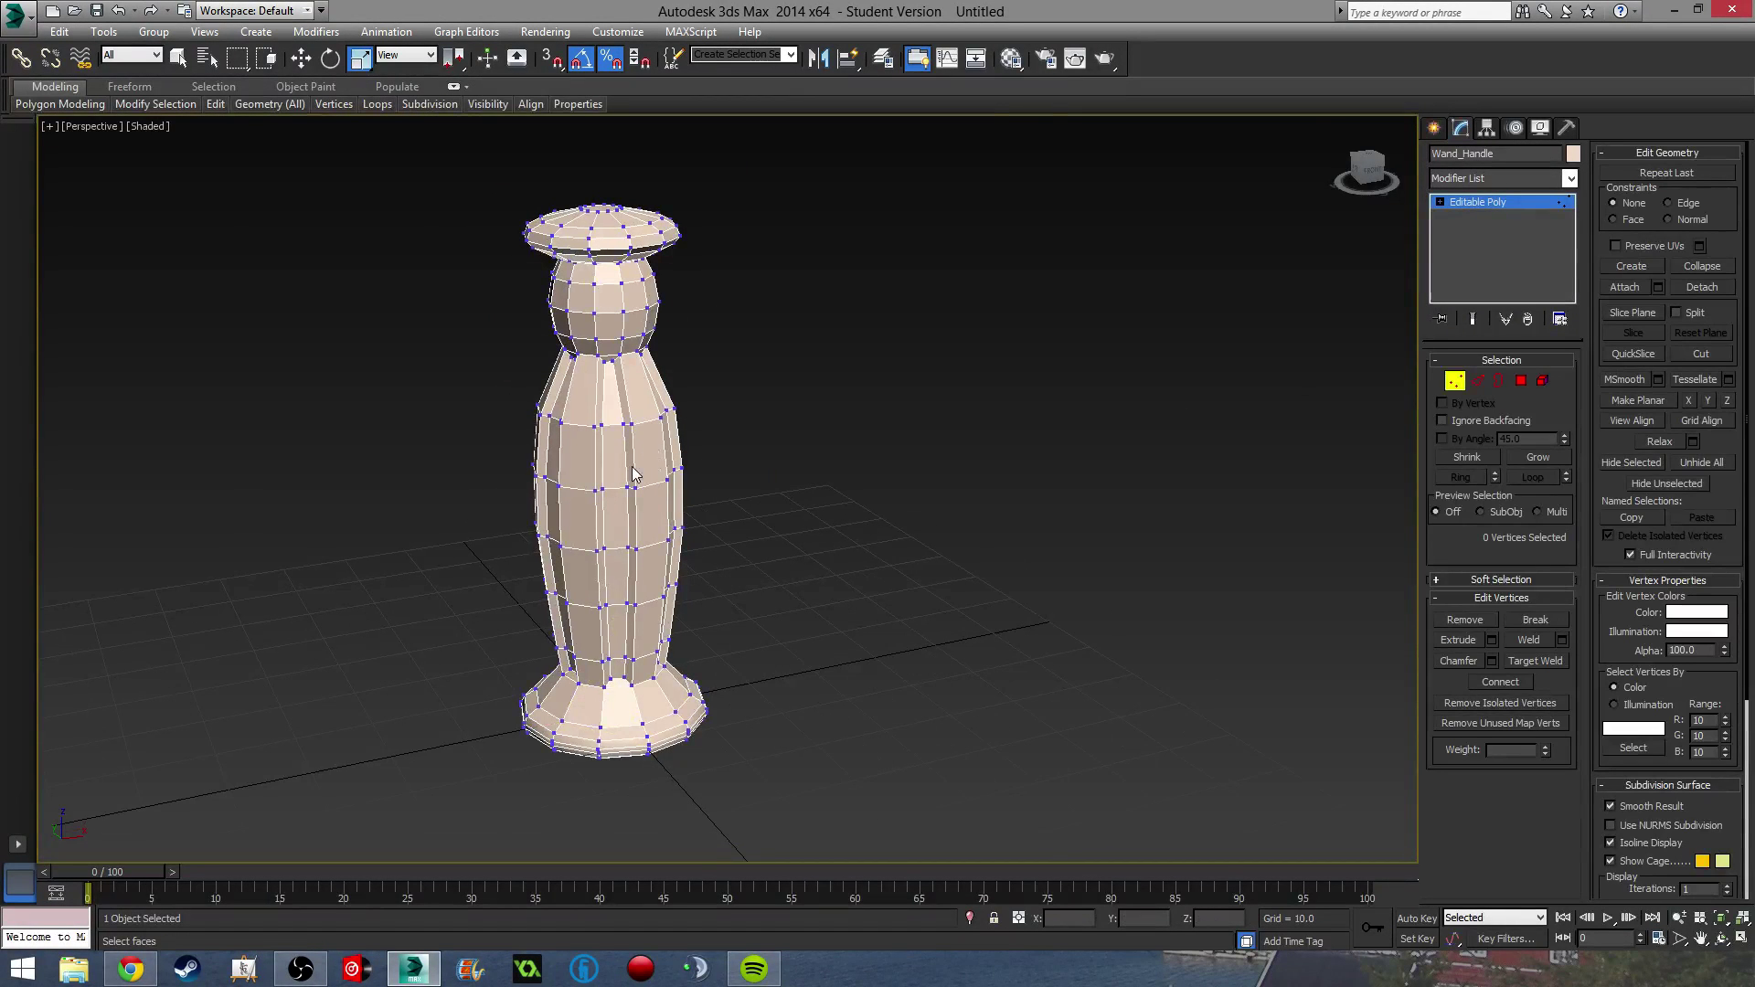
key(l)
scroll(725, 512, down, 6)
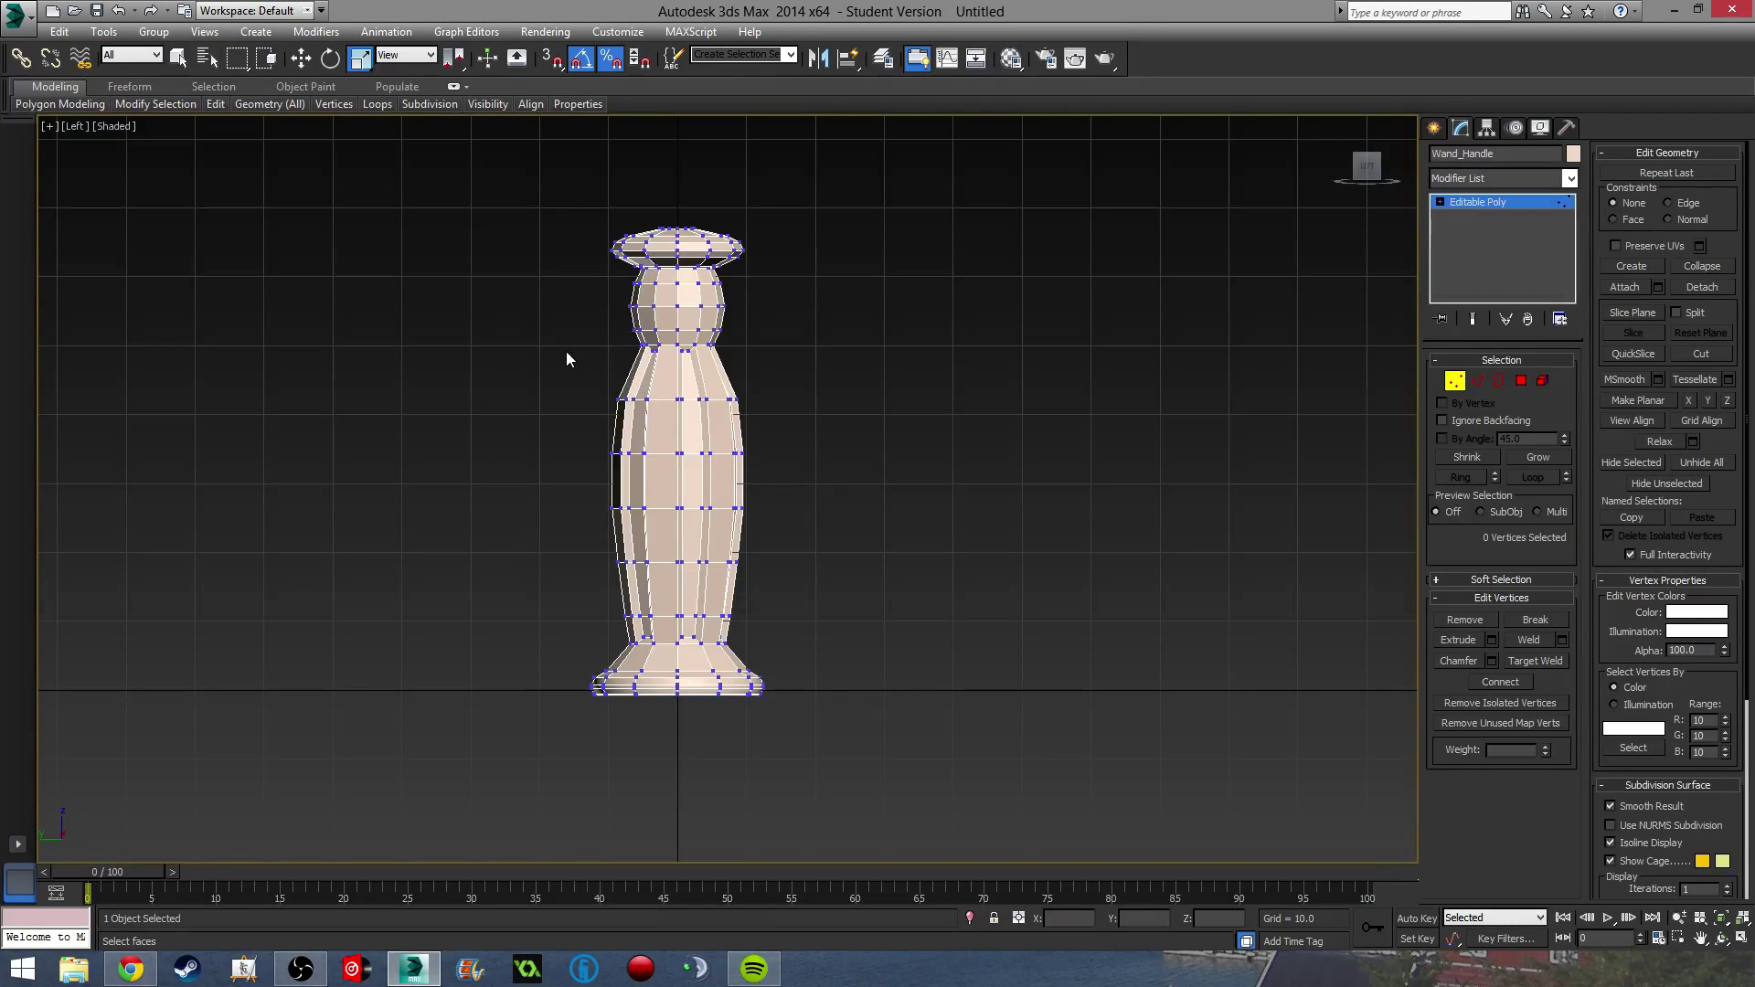
drag(620, 341, 753, 643)
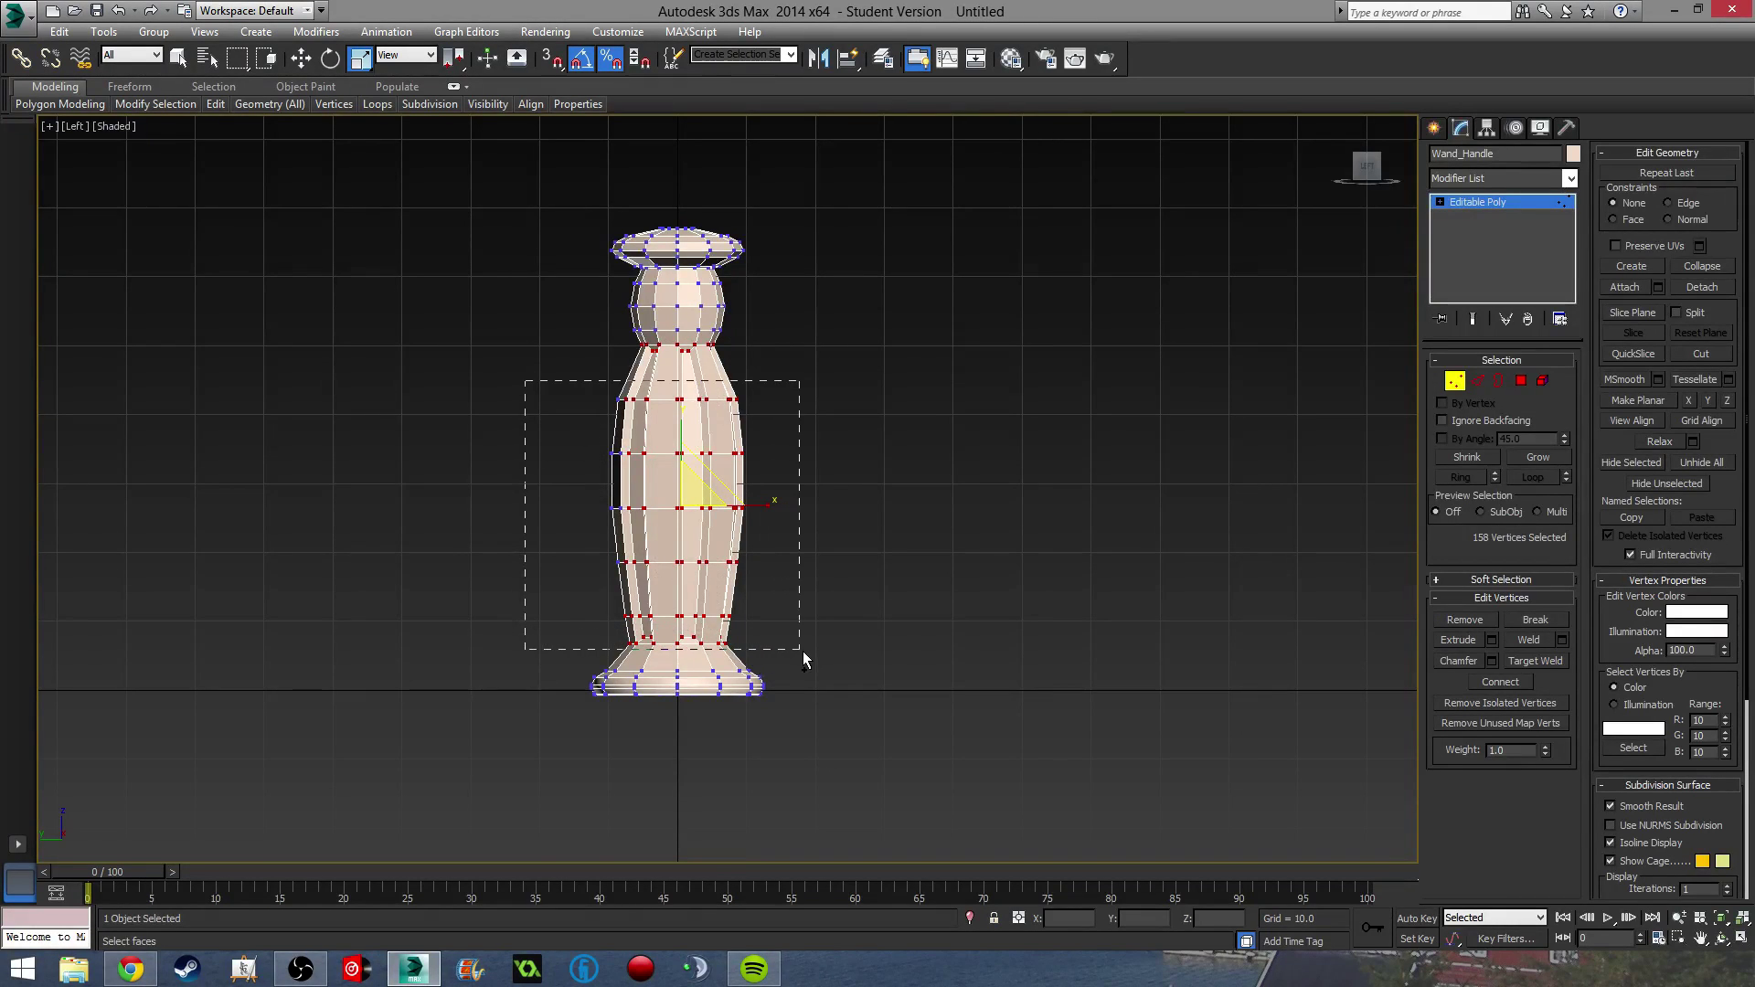
ctrl+drag(803, 651, 802, 650)
scroll(830, 594, up, 4)
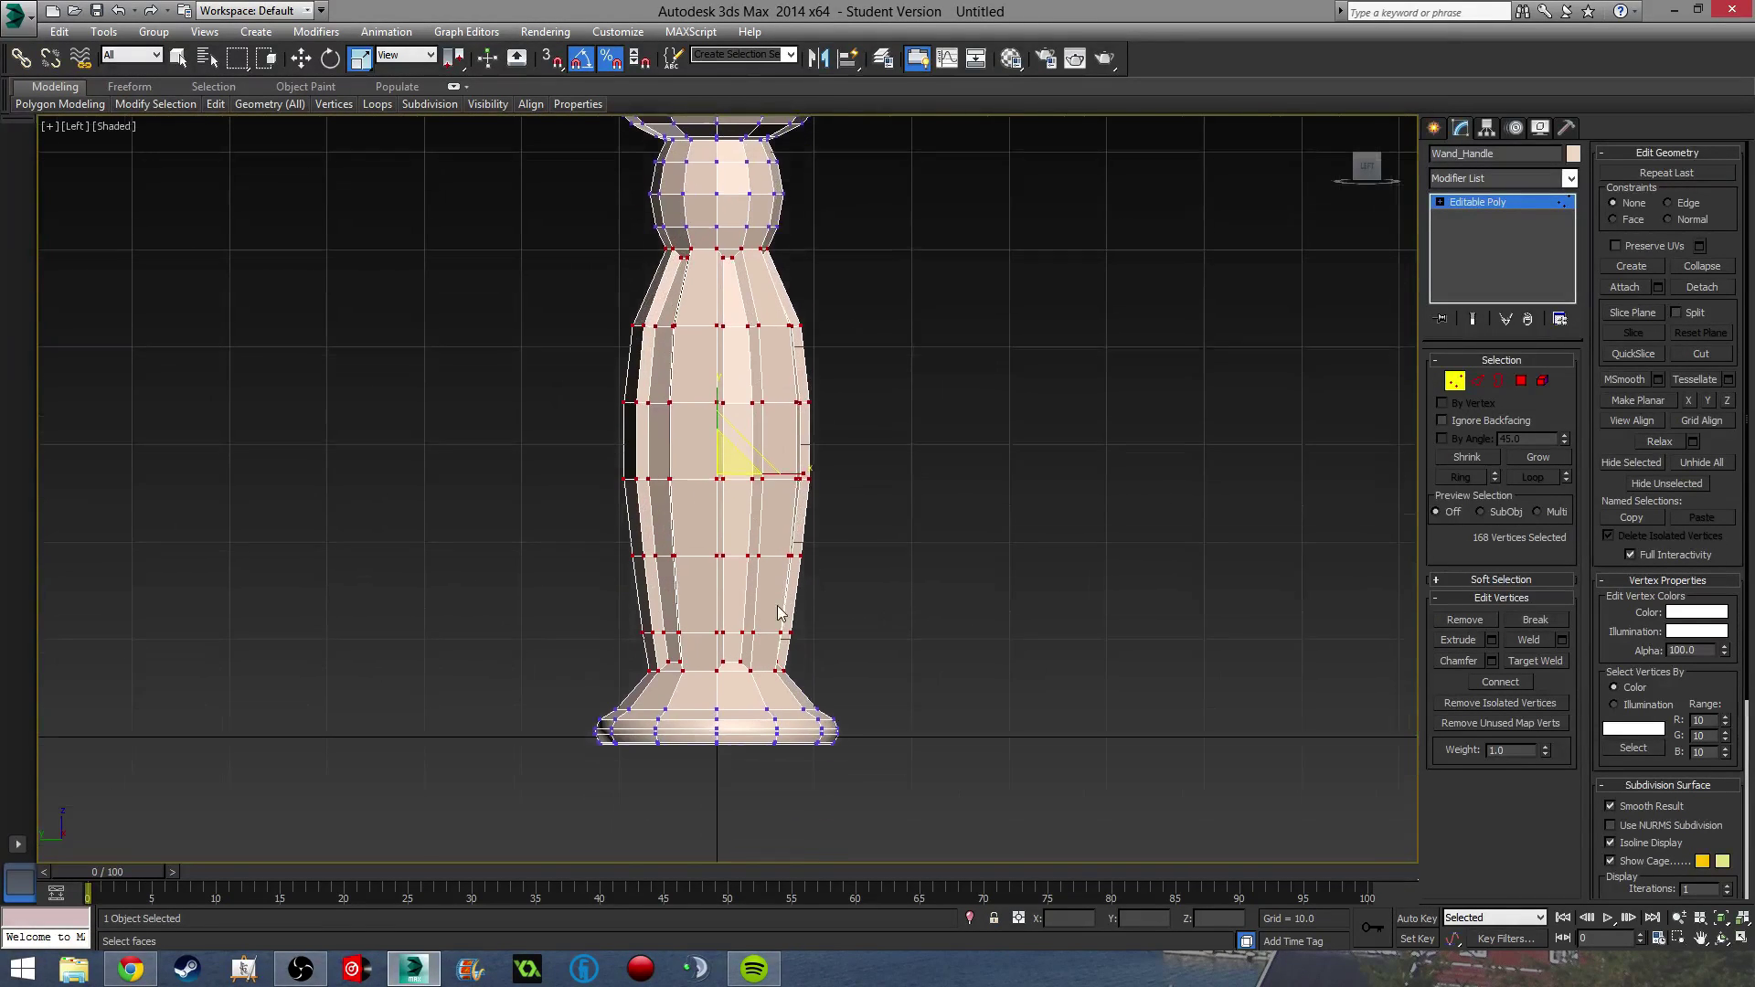
Apply a Twist modifier to the selected shaft vertices.
click(1467, 179)
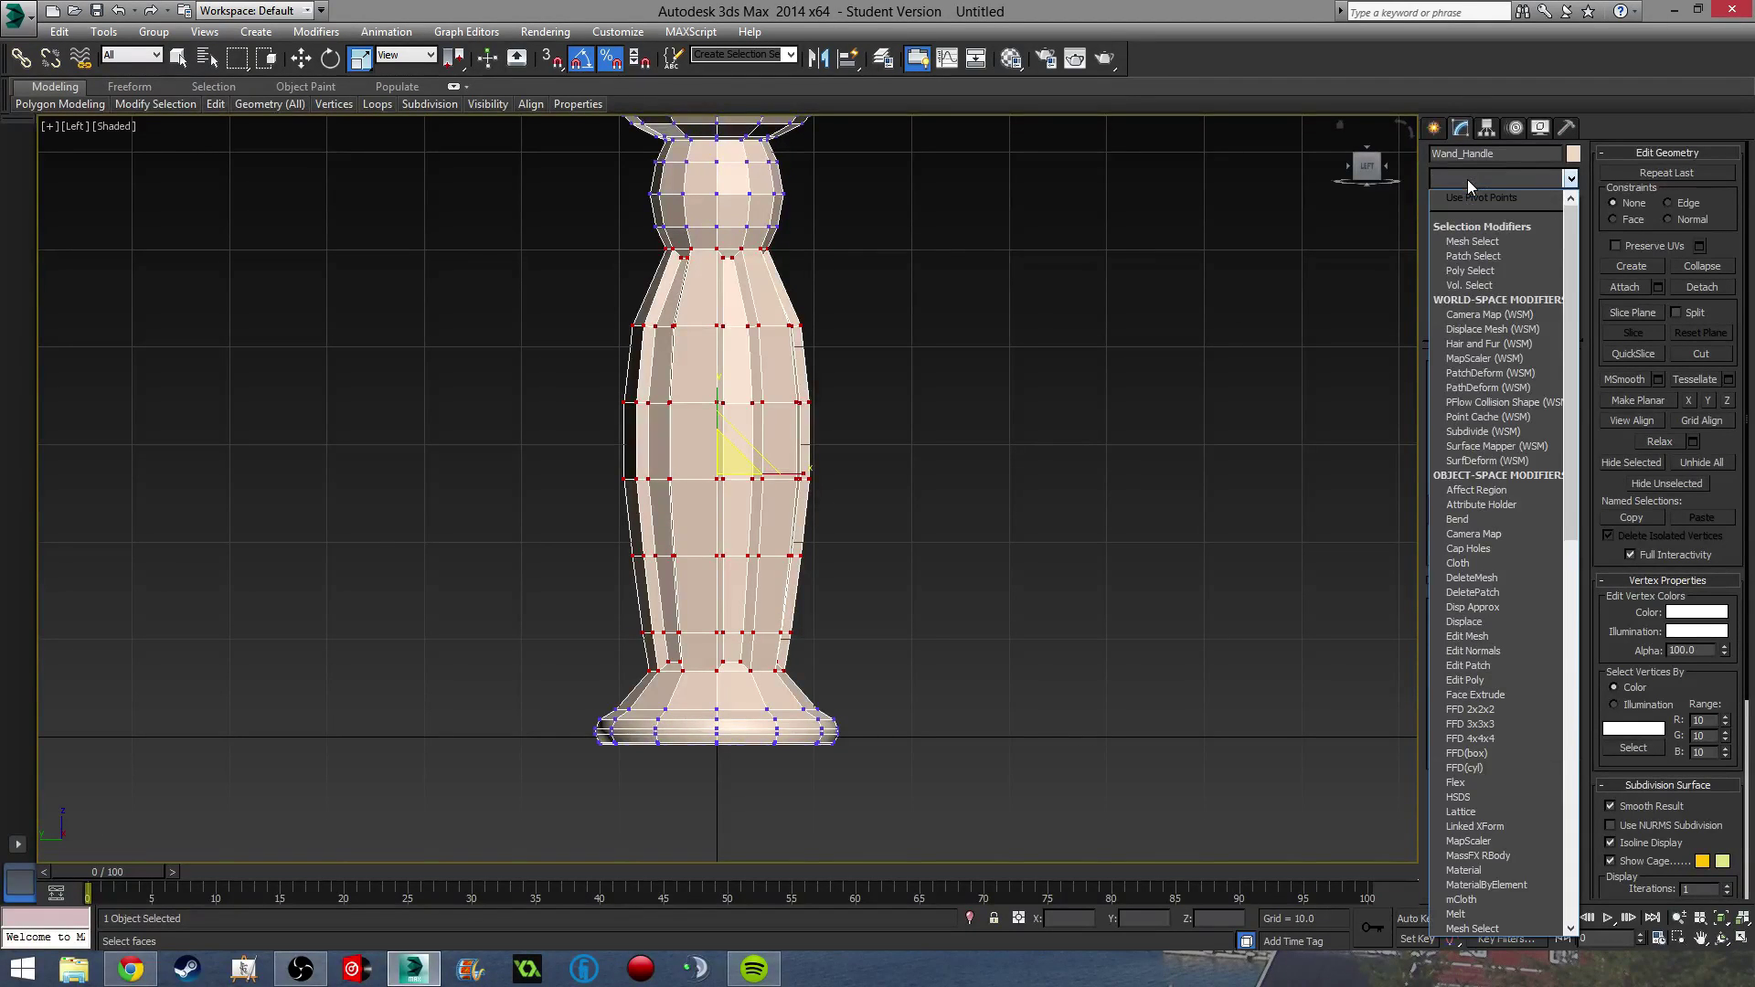
key(t)
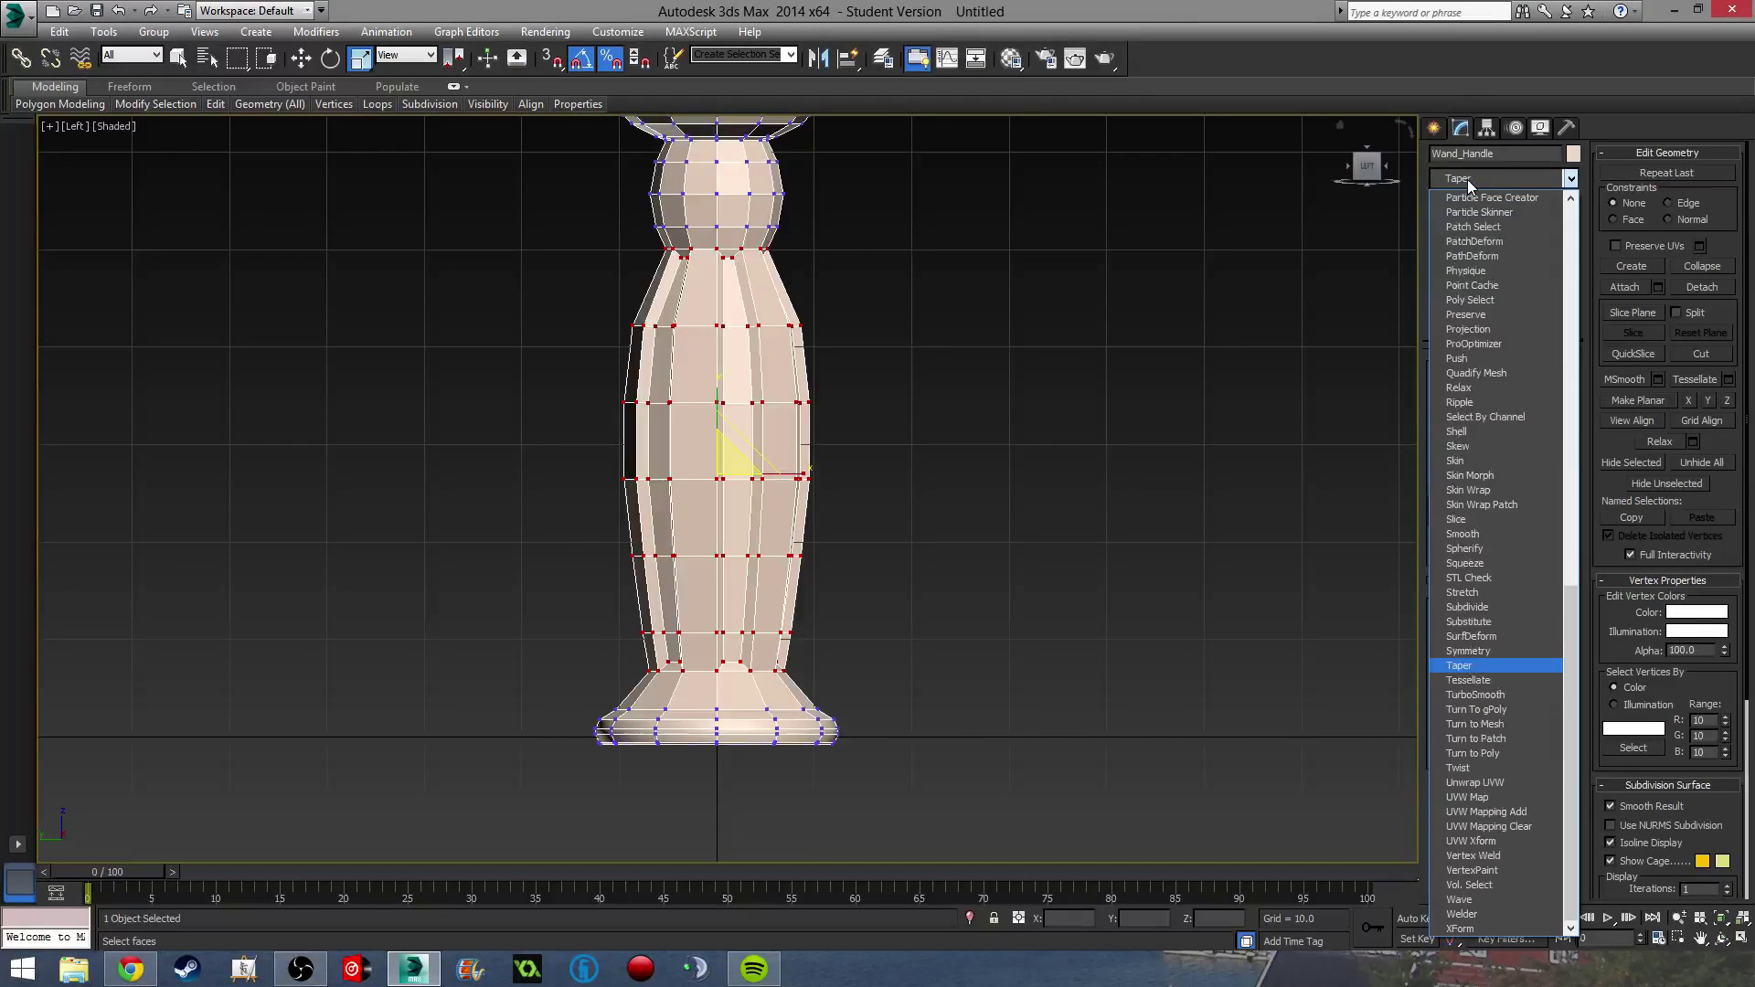
click(1515, 767)
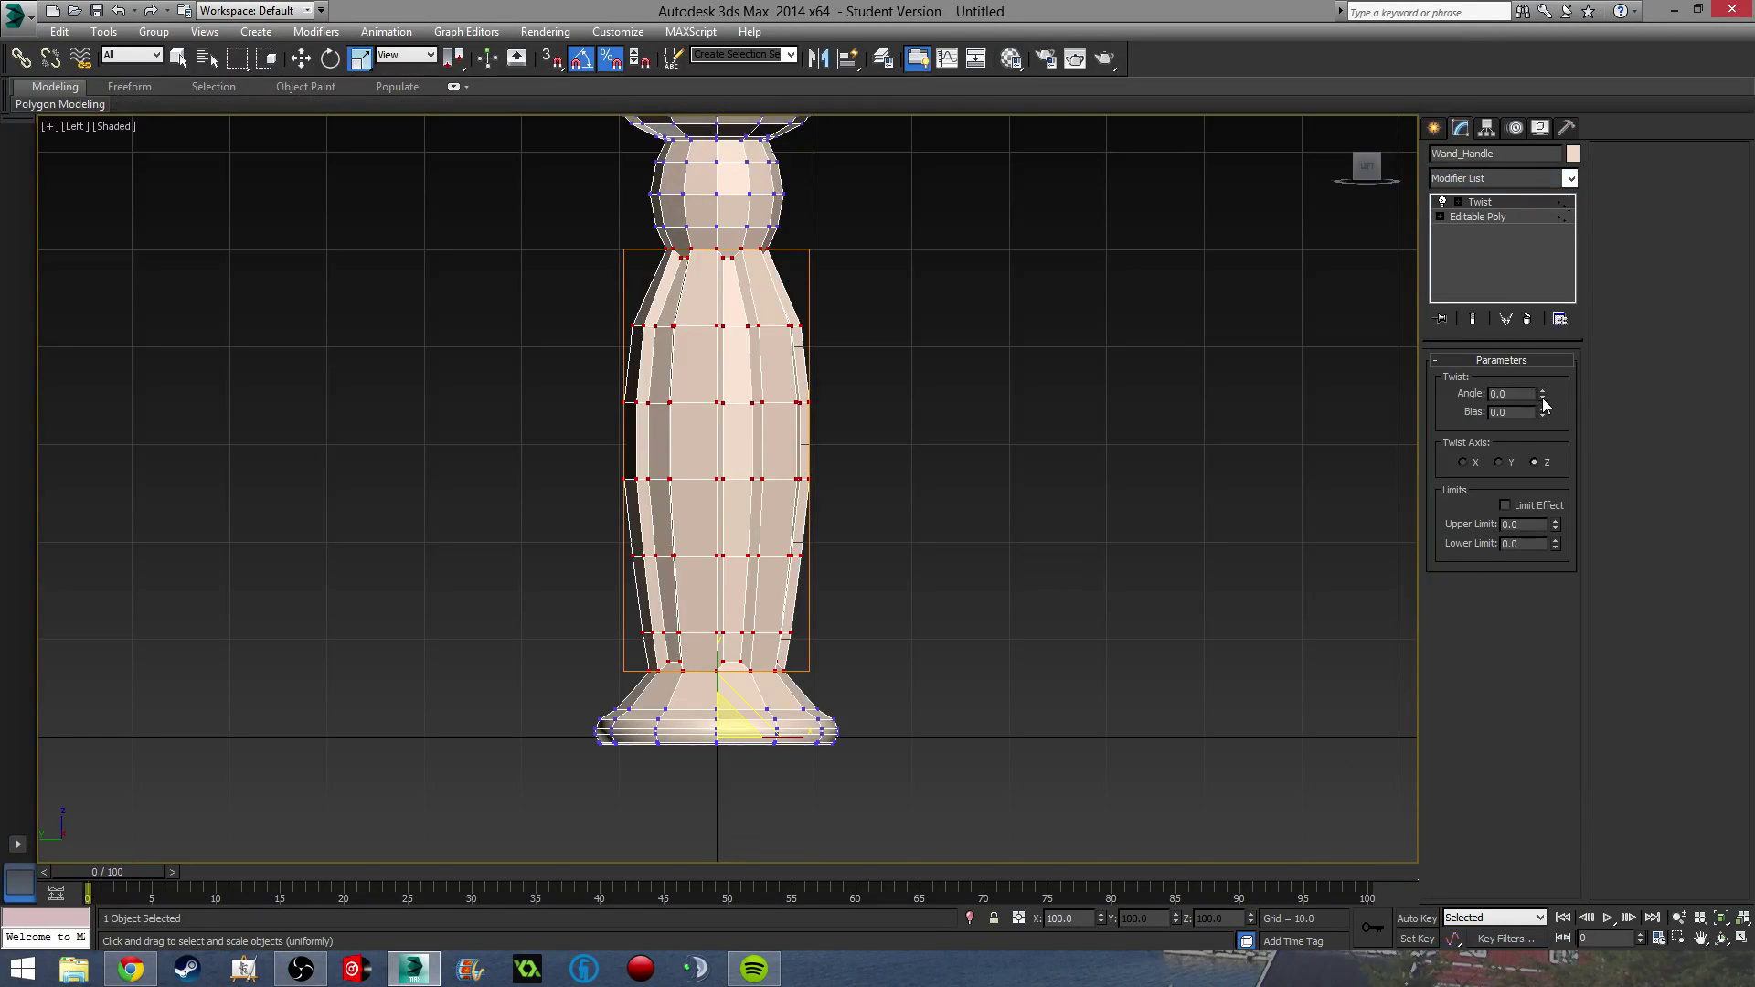
Try twisting the shaft by an angle of 175.5 around the Z axis, and undo the twist.
drag(1542, 398, 1547, 77)
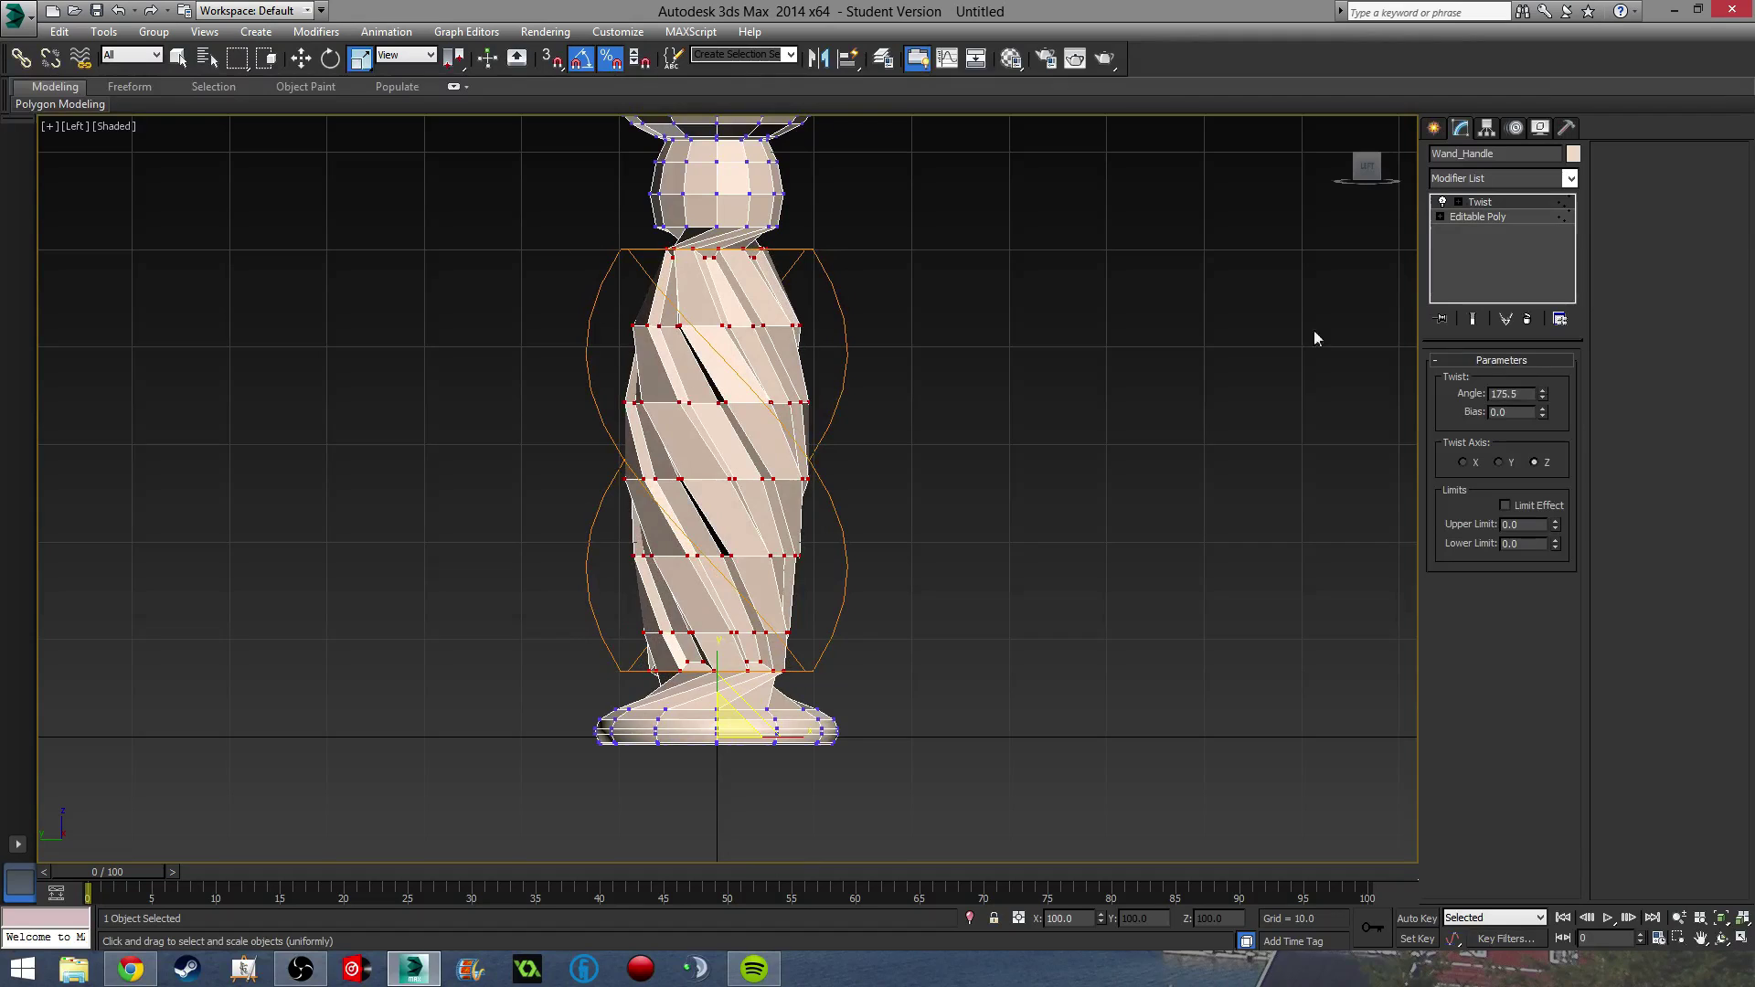
key(ctrl+z)
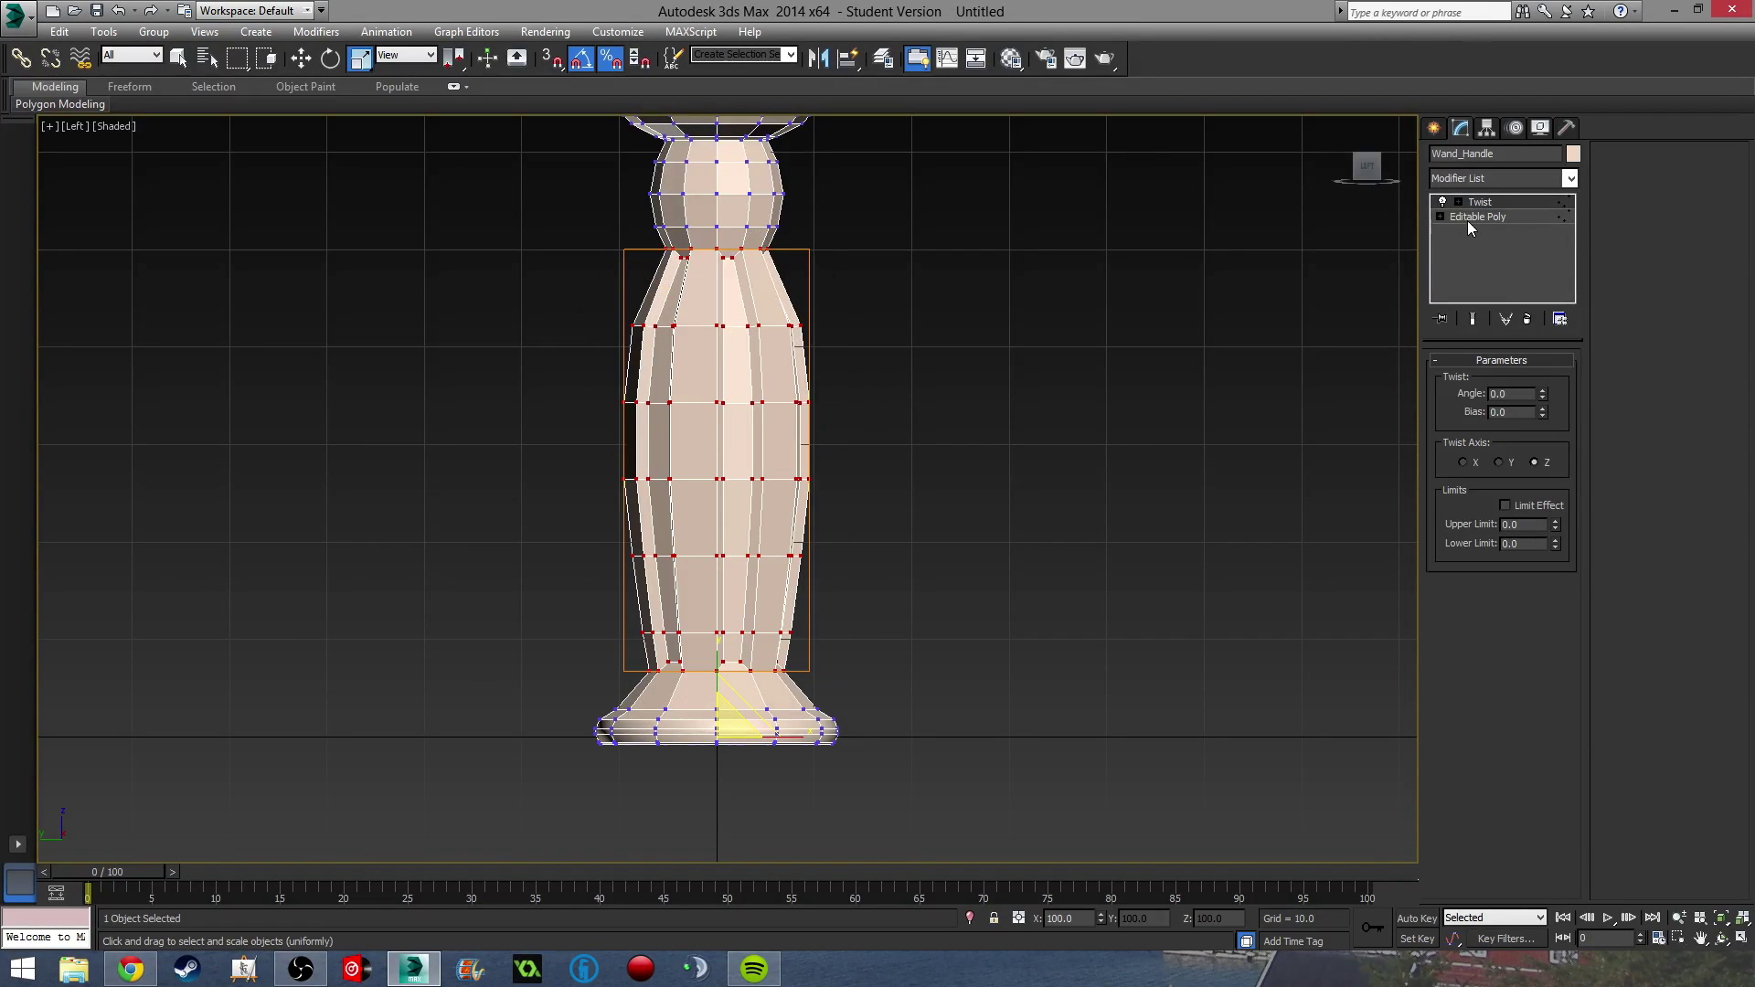
Delete the Twist modifier from the wand handle and select all of the handle's vertices.
right_click(1481, 205)
click(1501, 229)
scroll(1012, 395, down, 2)
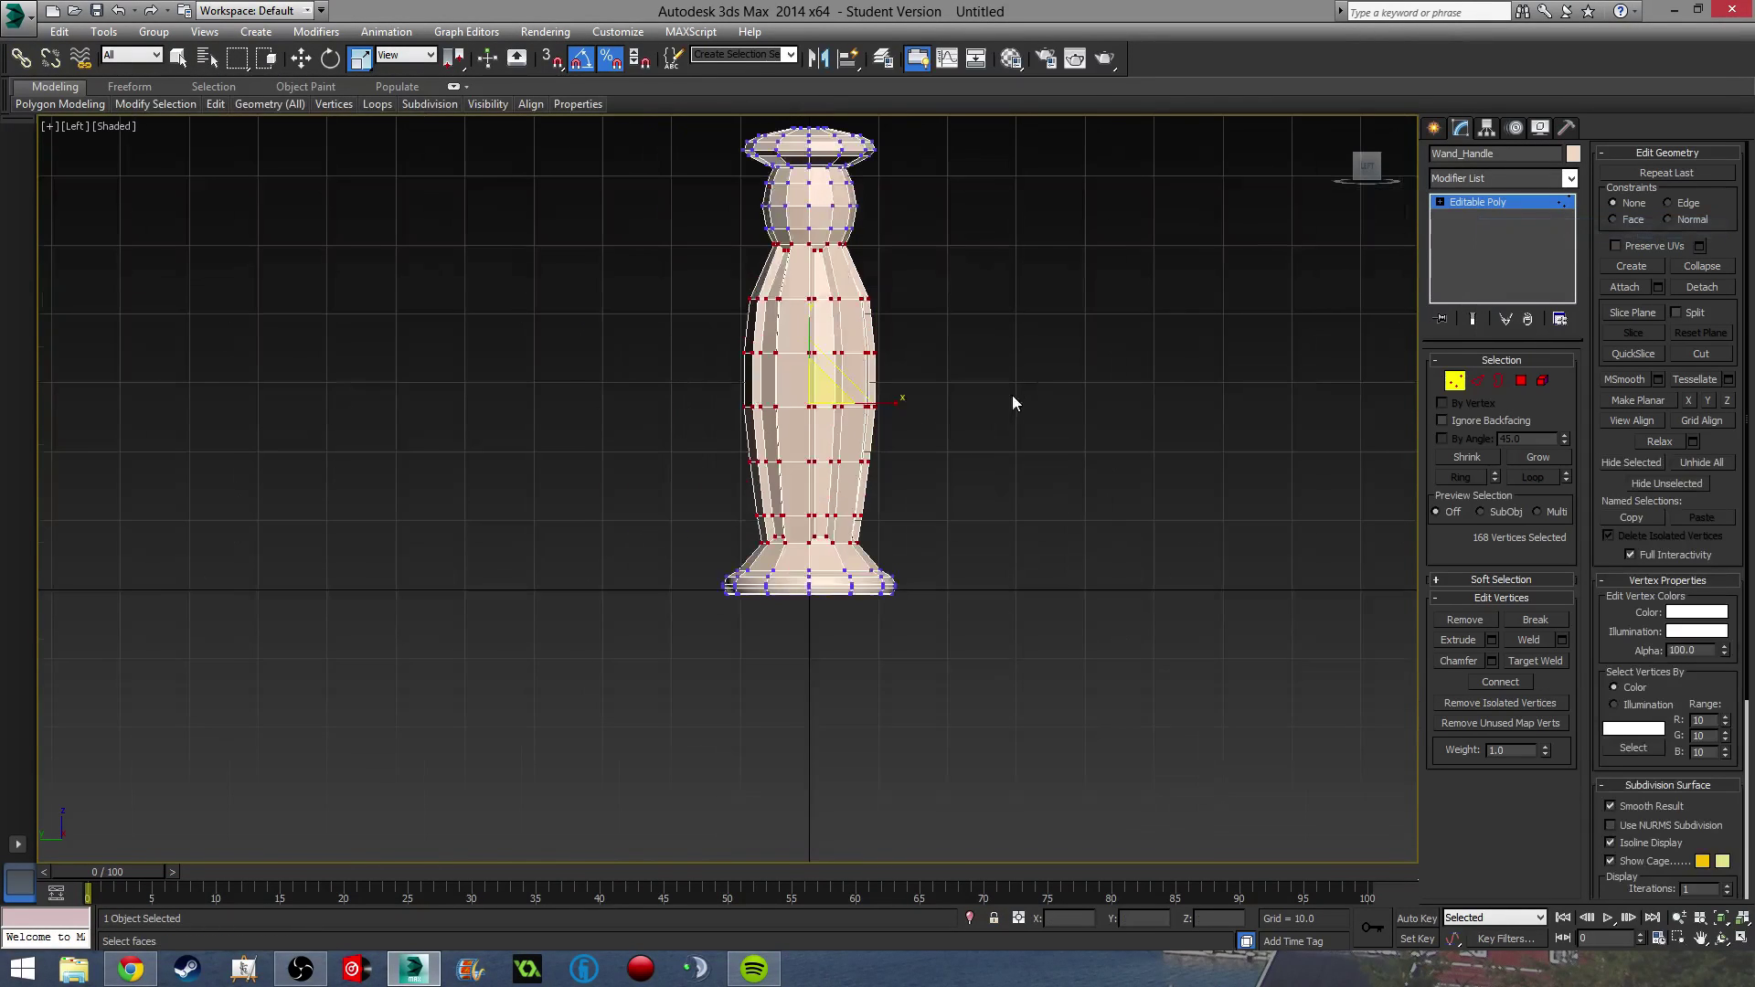
middle_drag(832, 247, 833, 353)
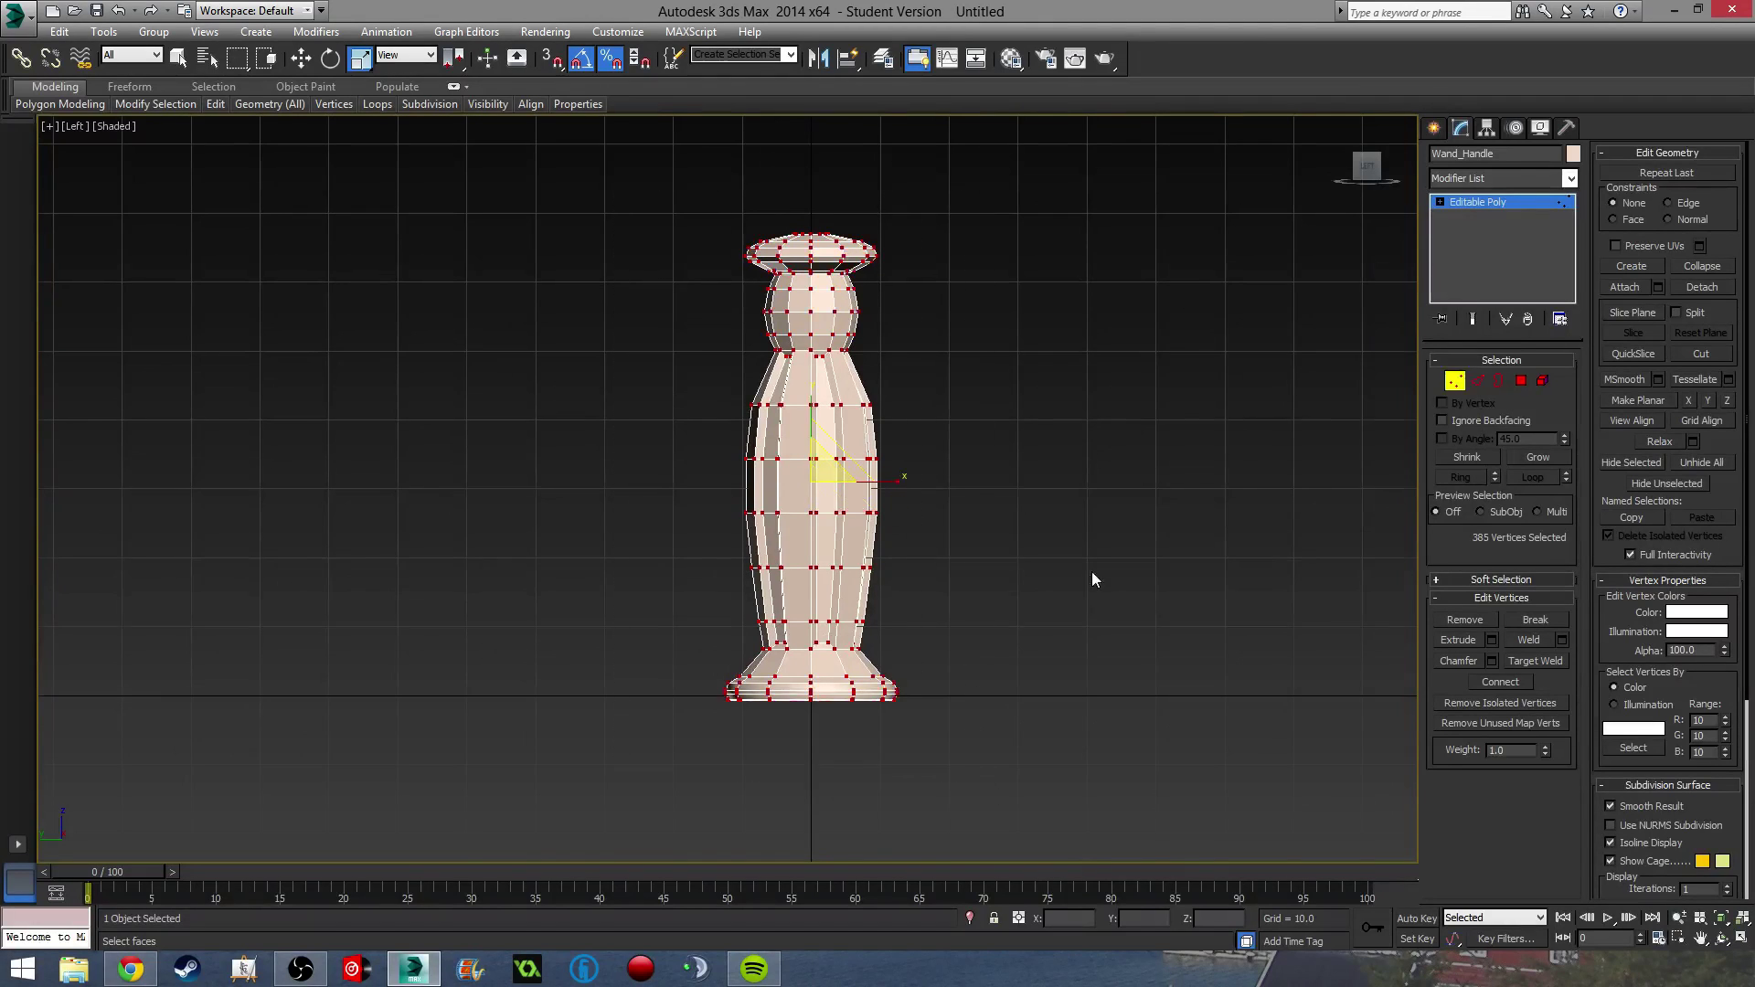
Apply a new Twist modifier to the whole handle, including the base, bulb and cap.
middle_drag(1094, 579, 1083, 643)
click(1508, 179)
scroll(1471, 640, down, 10)
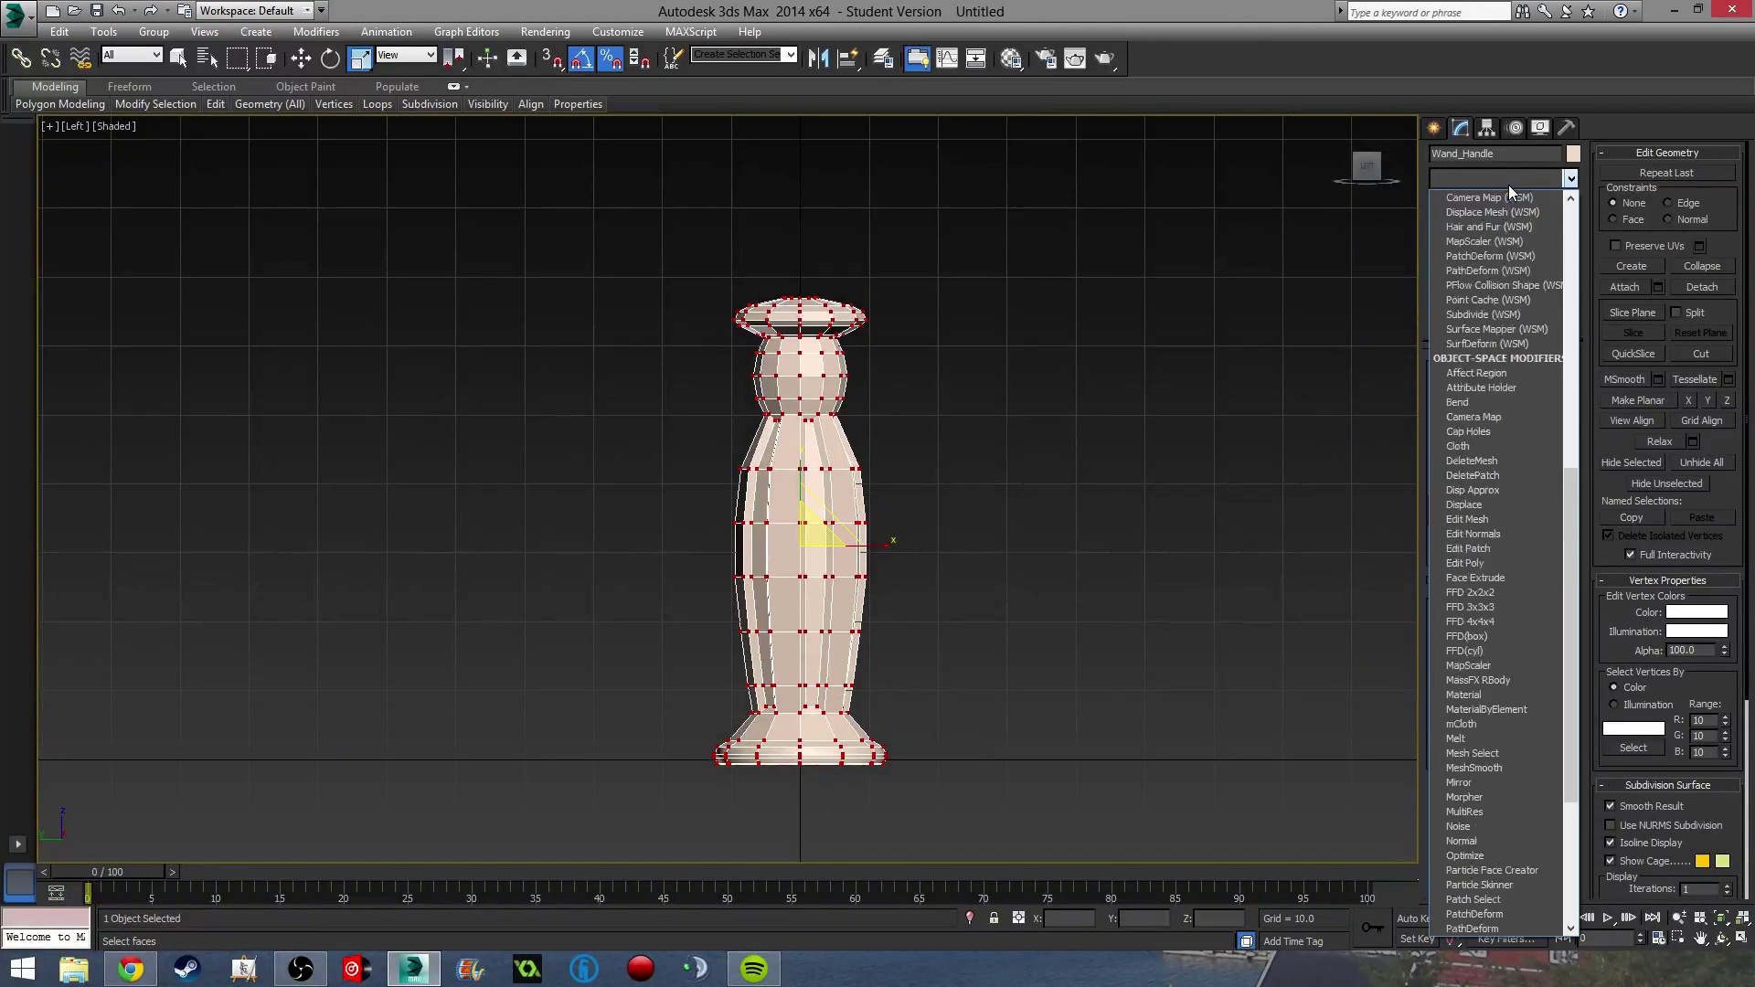
click(1472, 768)
middle_drag(999, 662, 963, 543)
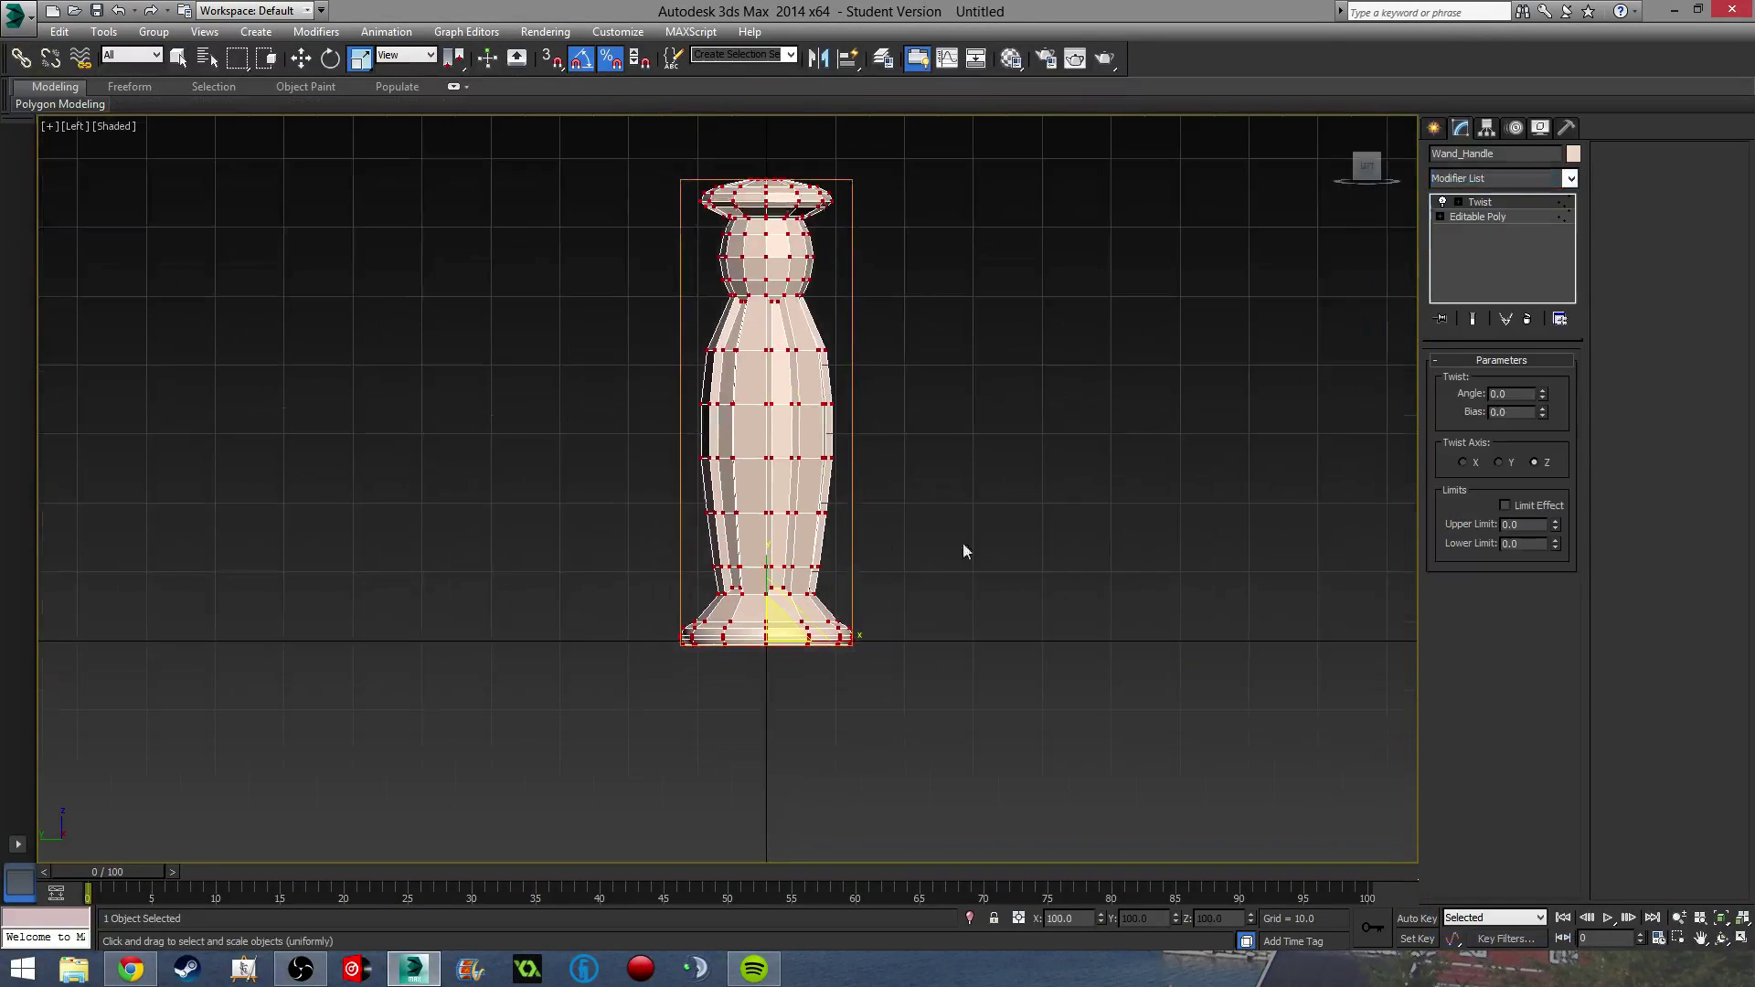
Try twisting the whole handle around the Z axis by an angle of 246.5.
scroll(962, 543, up, 5)
drag(1541, 389, 1489, 888)
middle_drag(874, 651, 971, 784)
scroll(971, 783, down, 2)
middle_drag(985, 632, 942, 429)
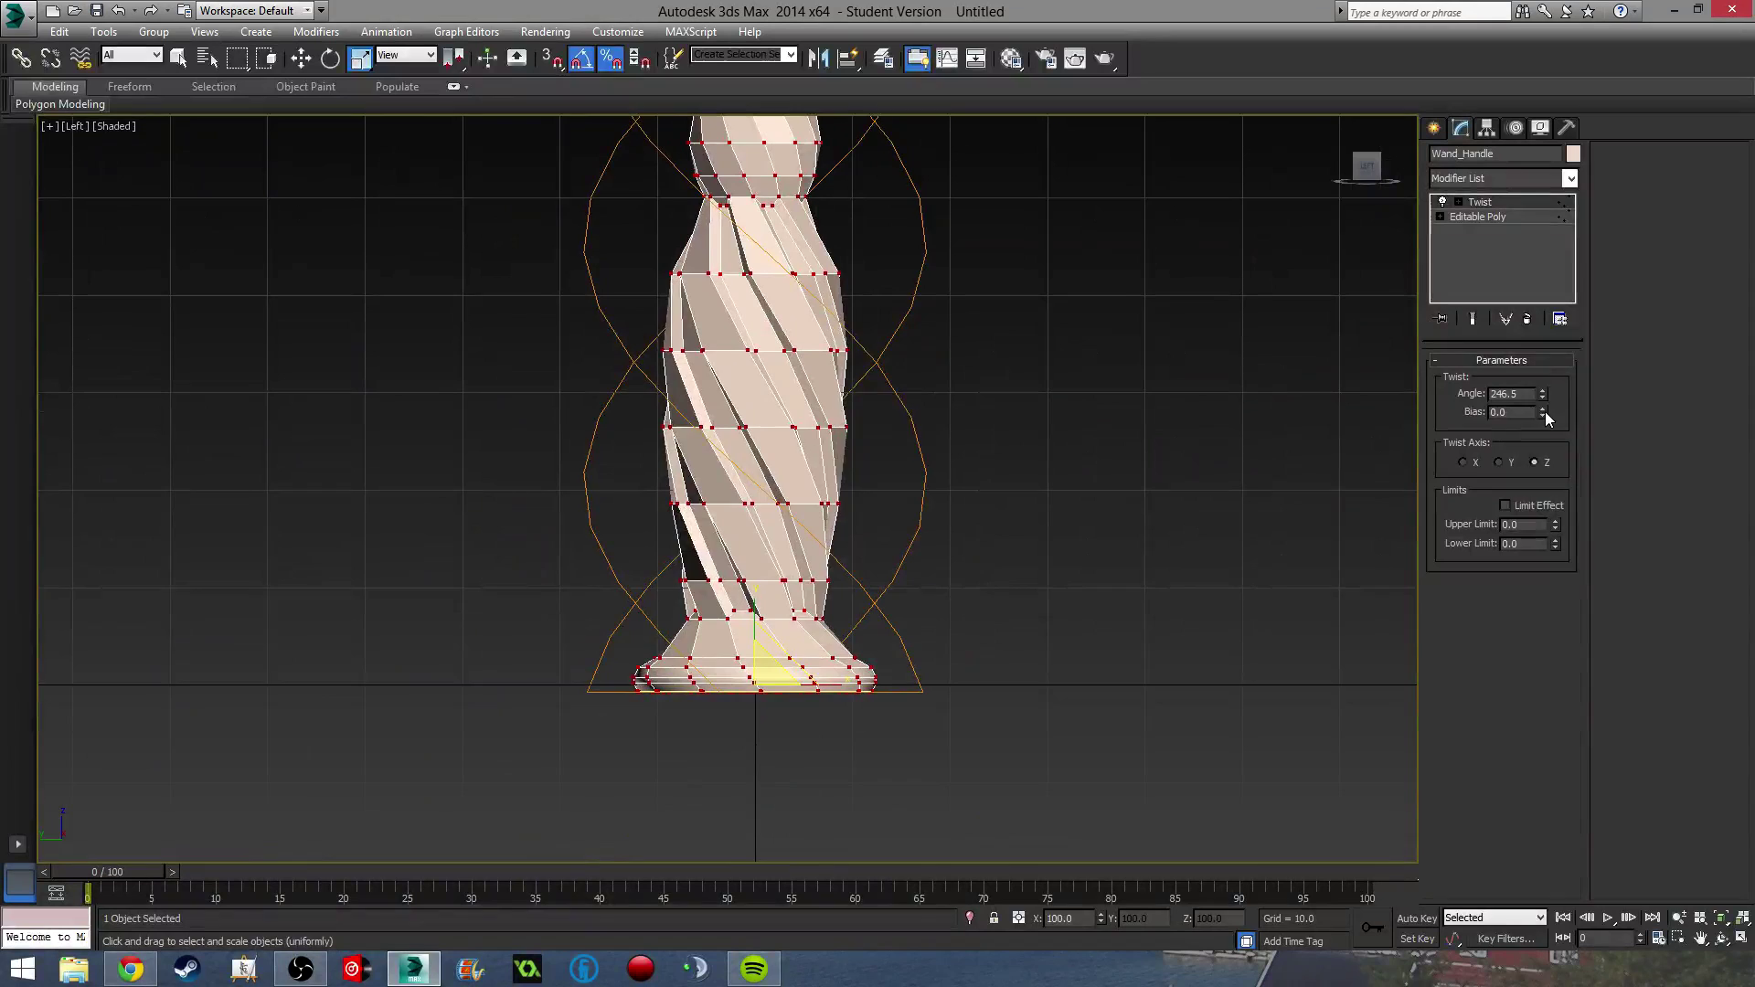
Try a twist bias of -21, check the handle's shape unselected, and select the handle again.
drag(1542, 413, 1586, 450)
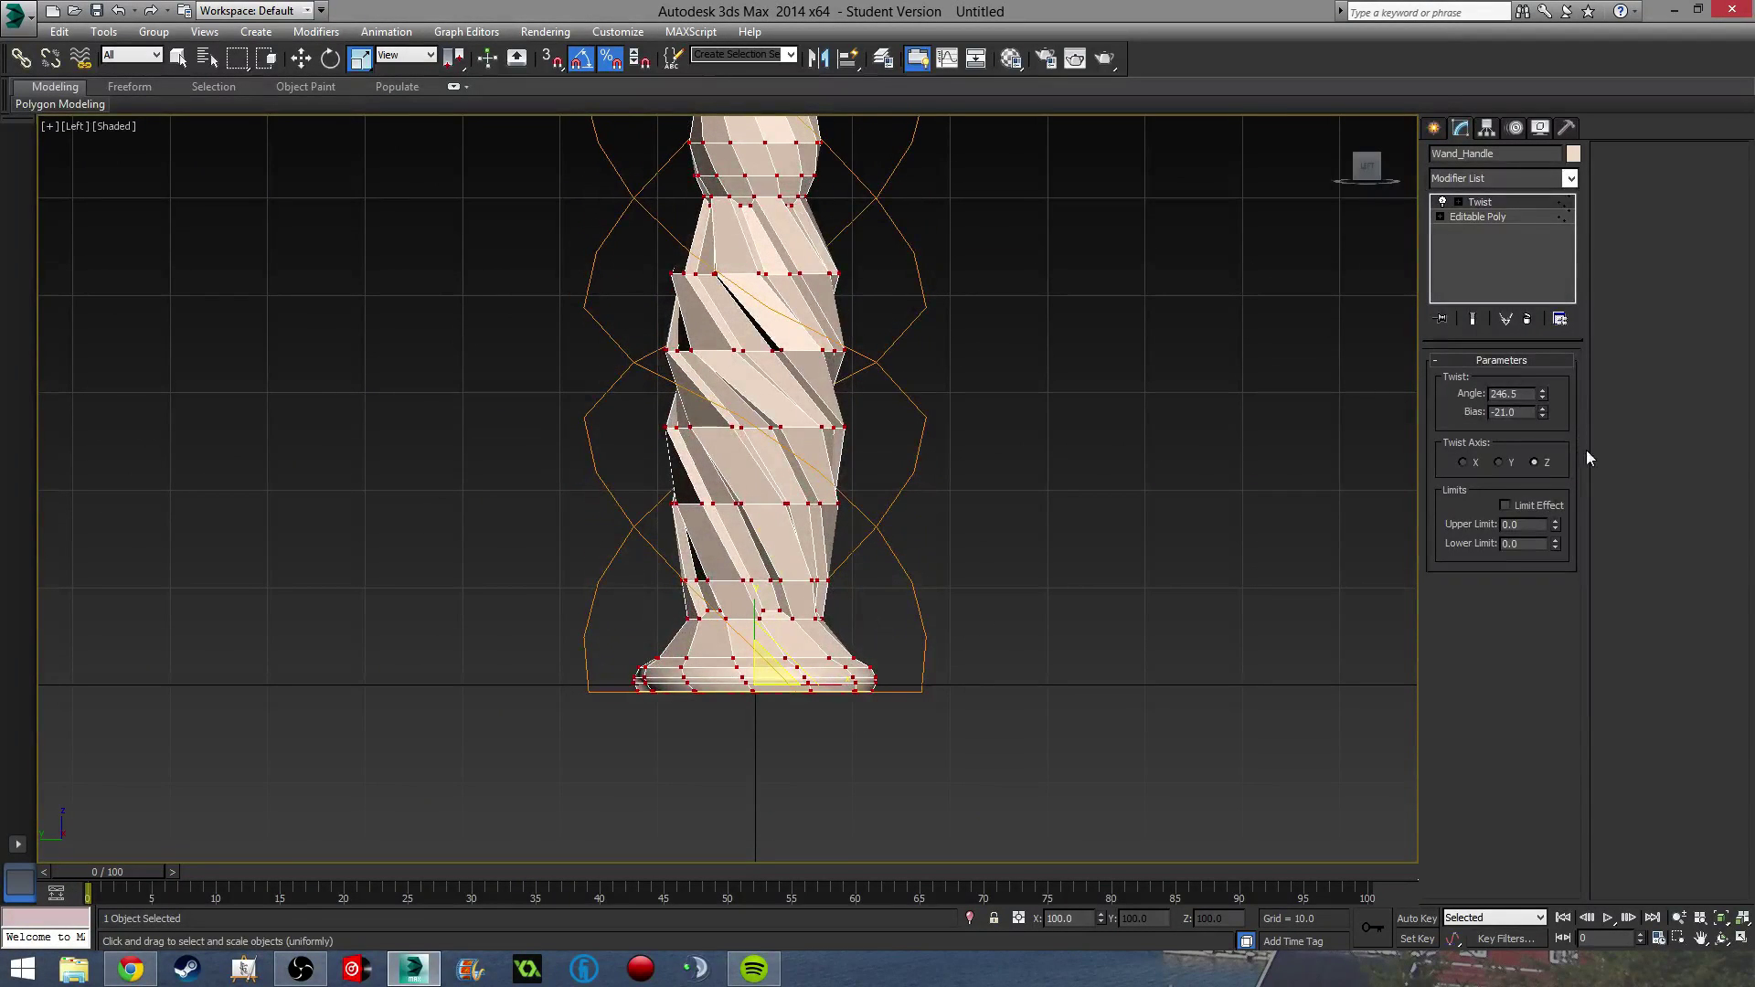
scroll(1187, 470, down, 2)
click(1136, 485)
middle_drag(1136, 485, 1067, 611)
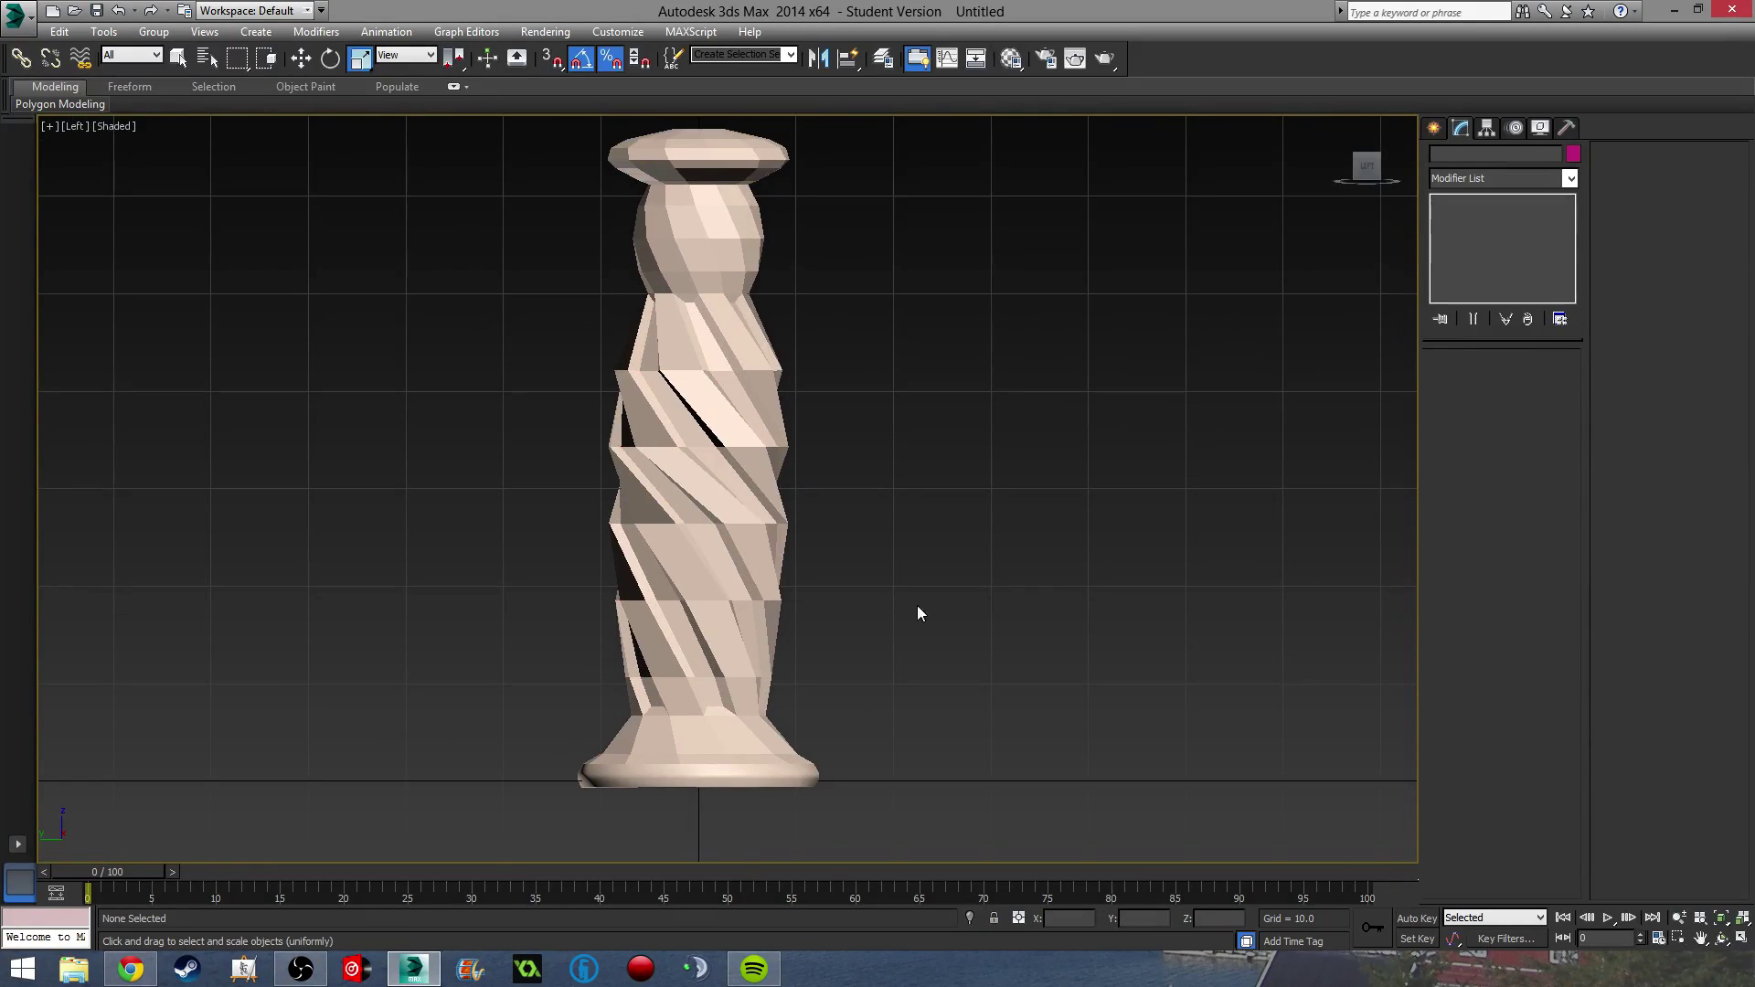
middle_drag(919, 608, 868, 580)
click(799, 583)
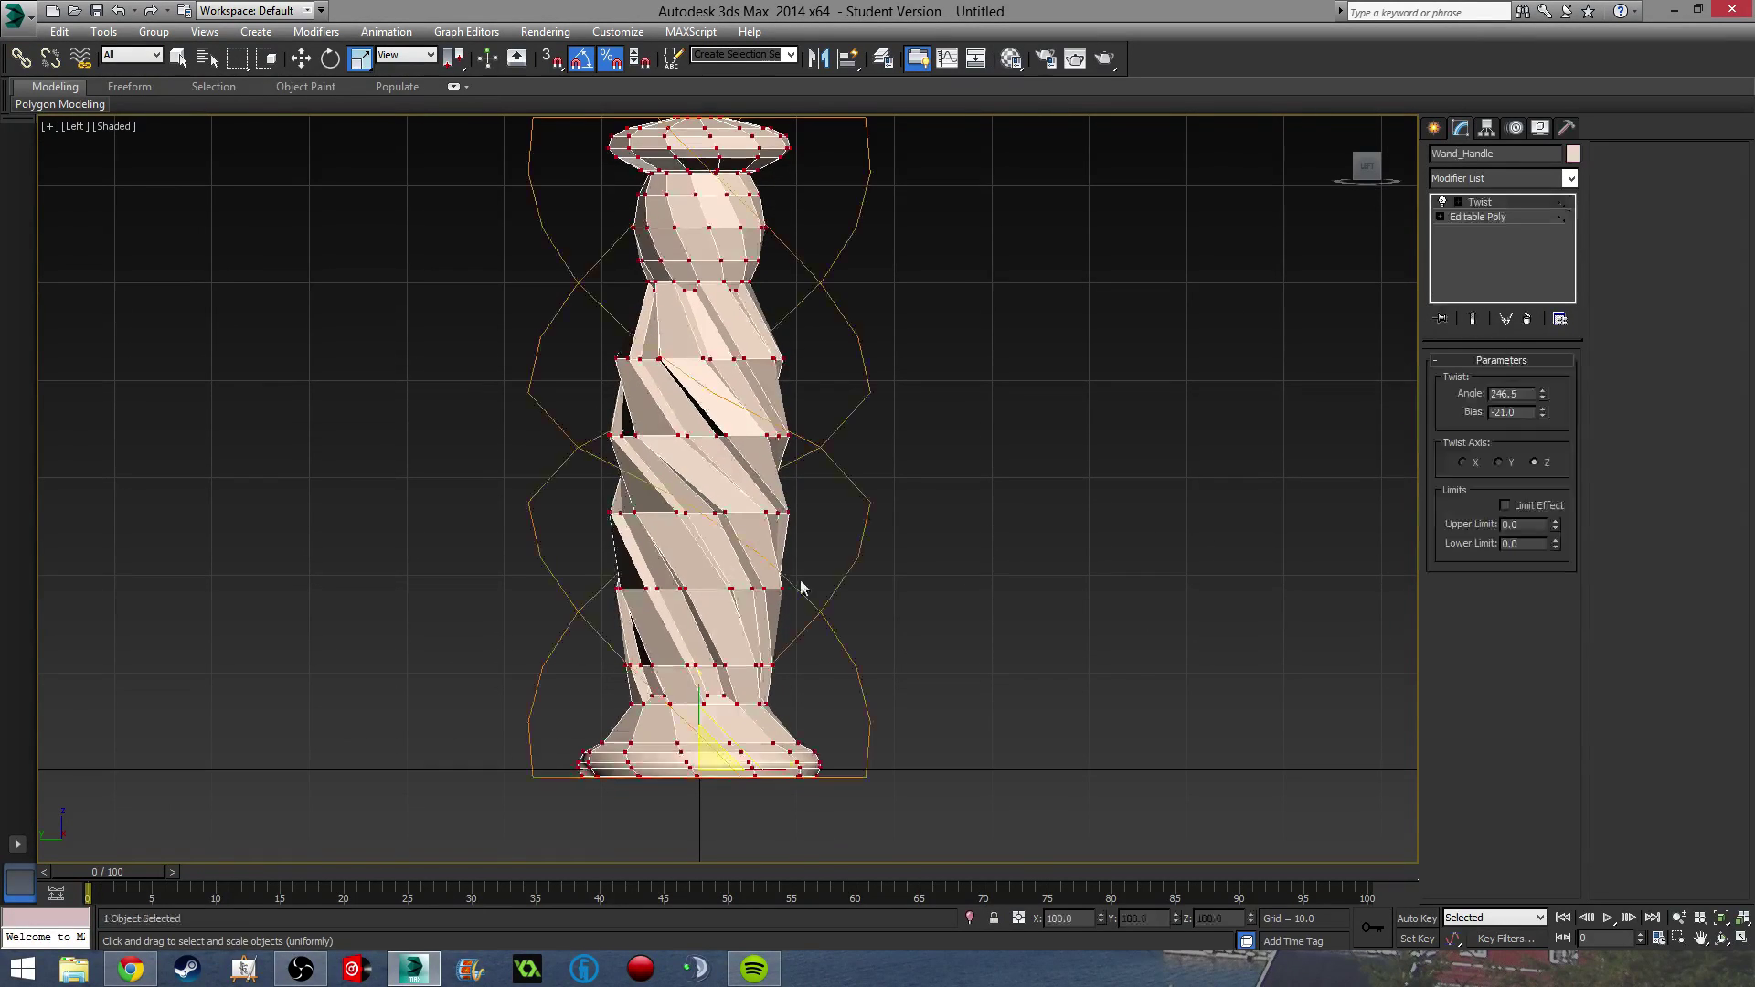
Set the twist angle to 226 and the bias to 27, and collapse the handle's modifier stack.
drag(1542, 396, 1543, 321)
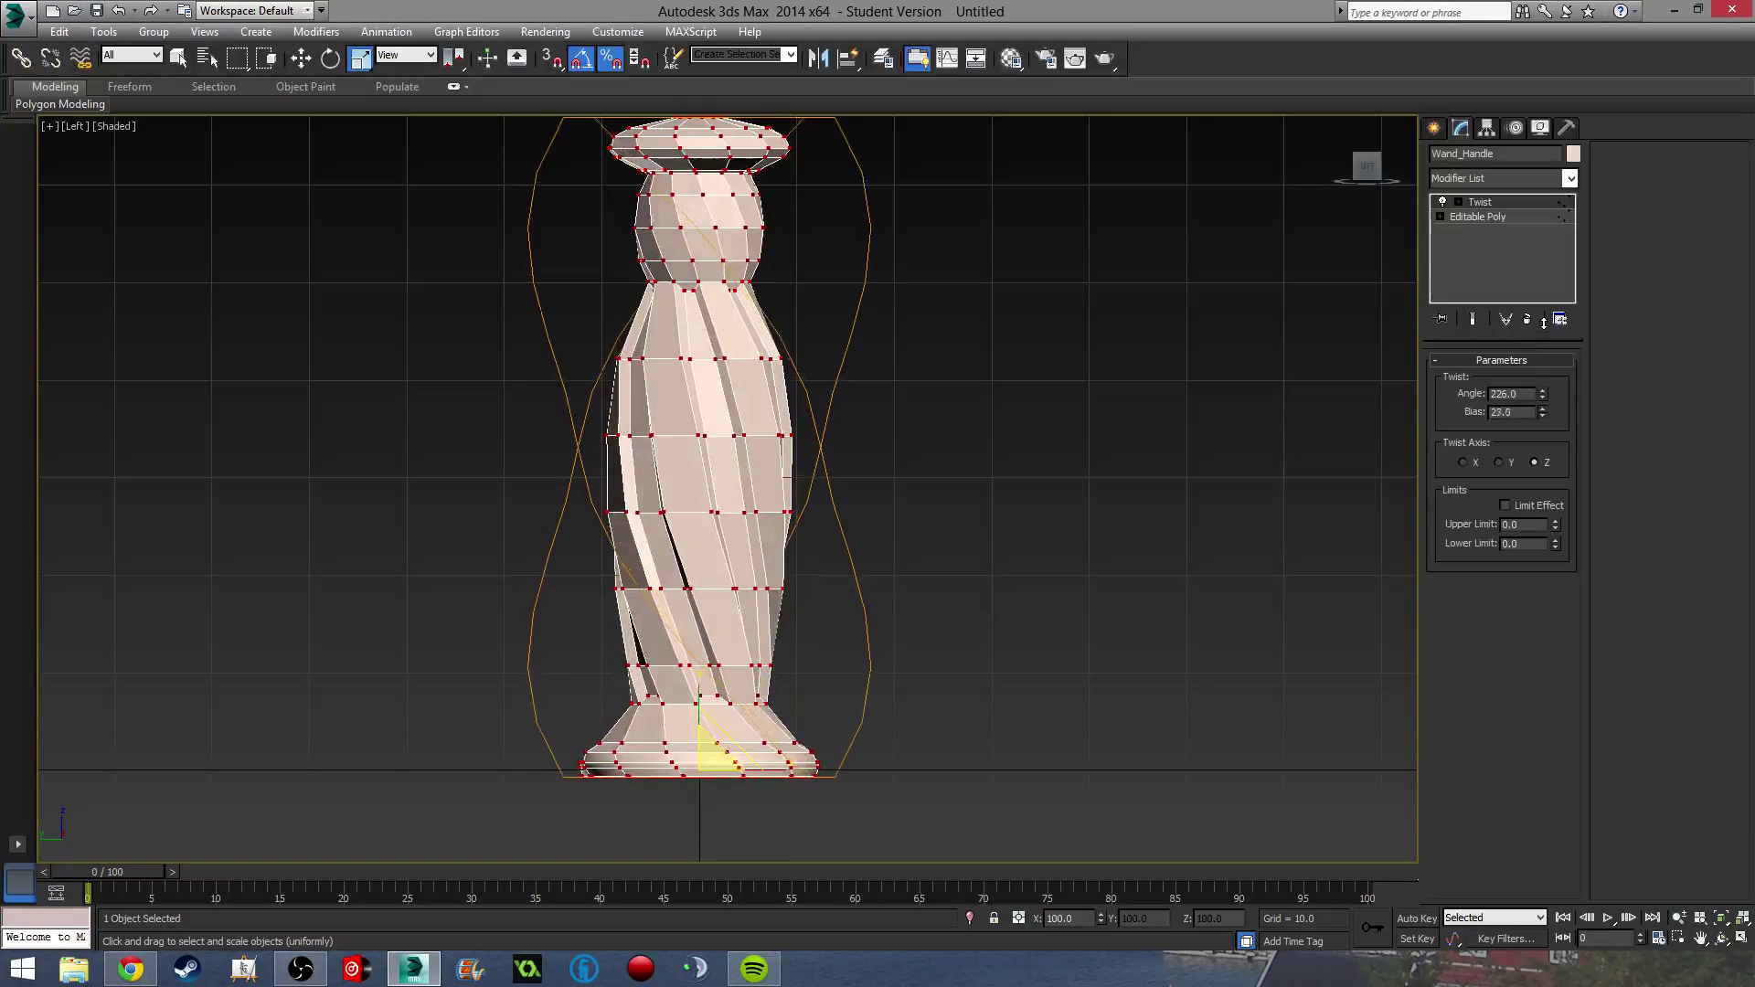
click(1243, 472)
middle_drag(883, 513, 866, 566)
click(737, 531)
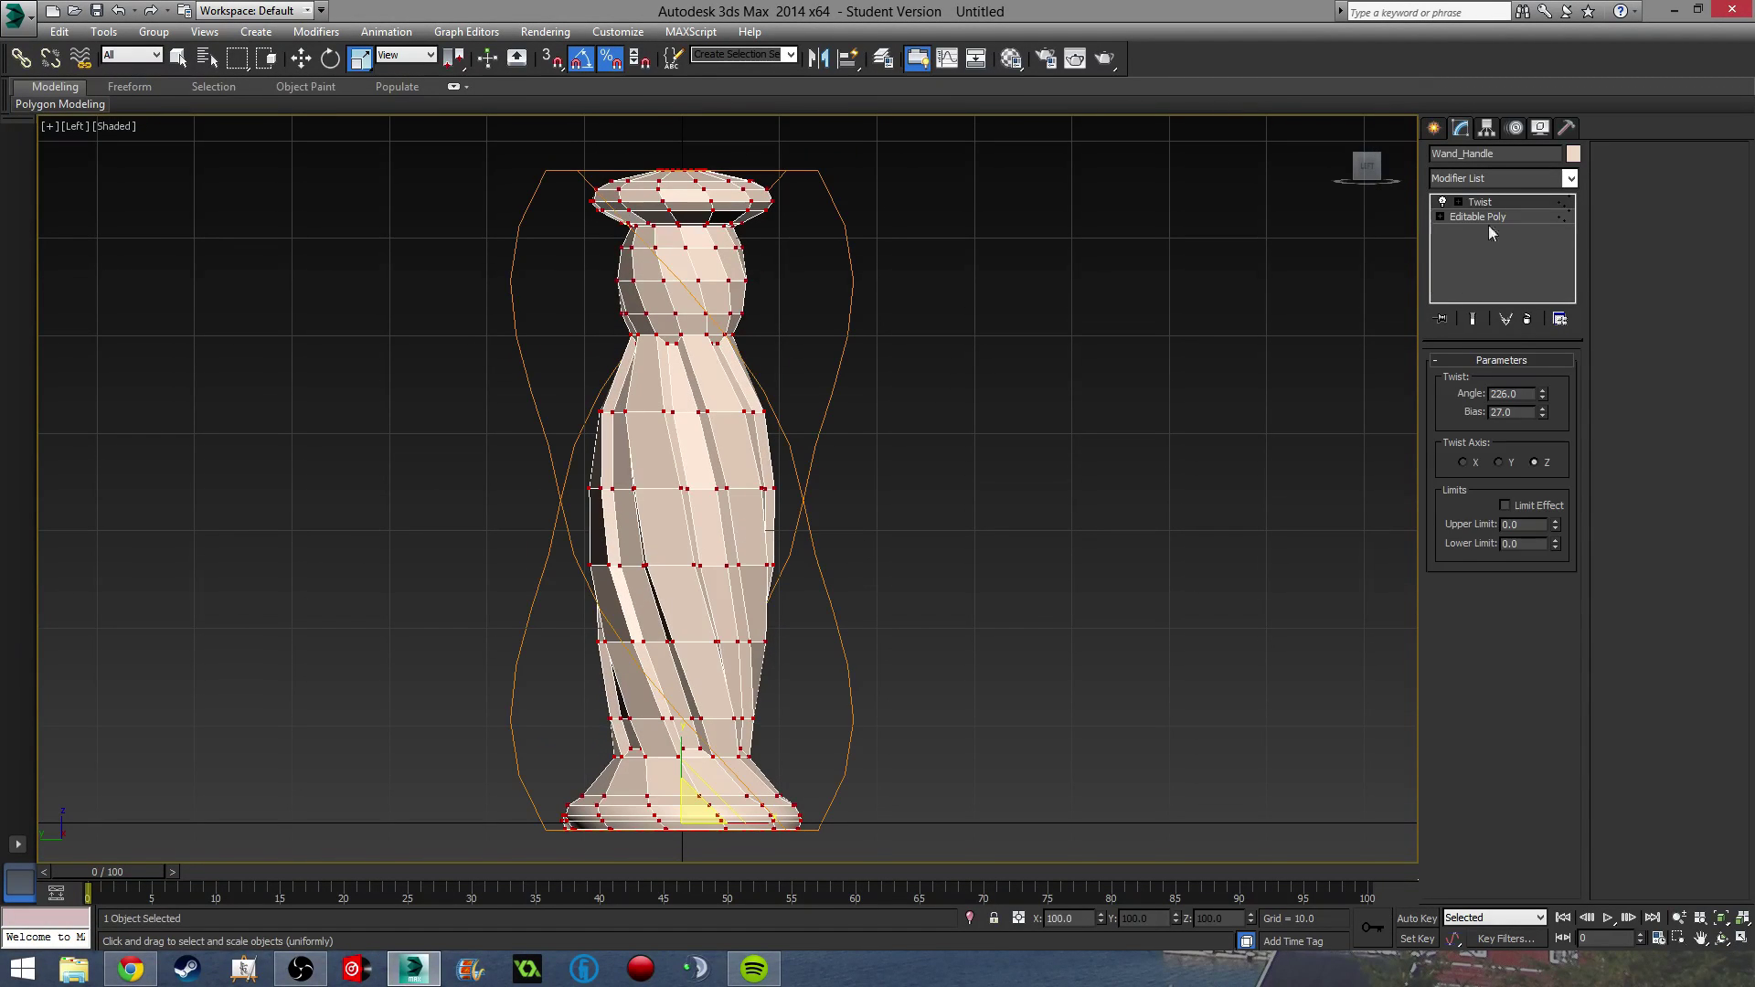
right_click(1488, 225)
click(1623, 384)
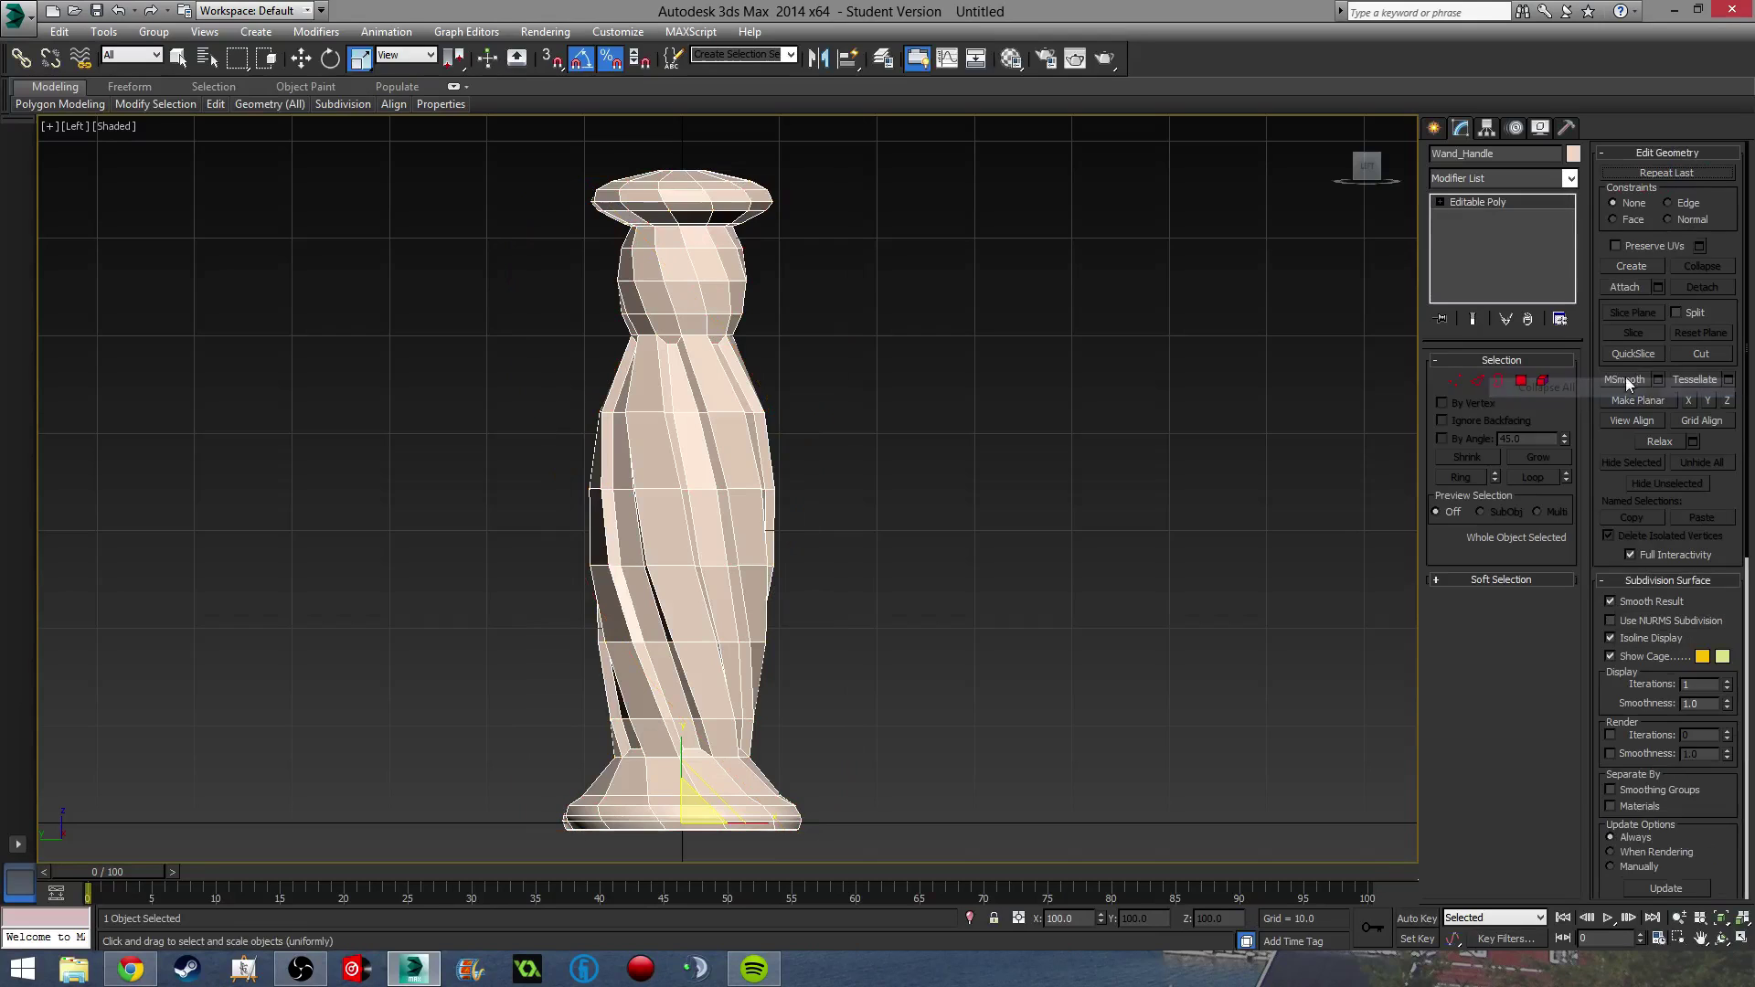
Select the whole handle as an element, apply Auto Smooth with a 45 threshold, and leave element editing.
click(1521, 381)
click(1550, 381)
middle_drag(981, 455, 959, 411)
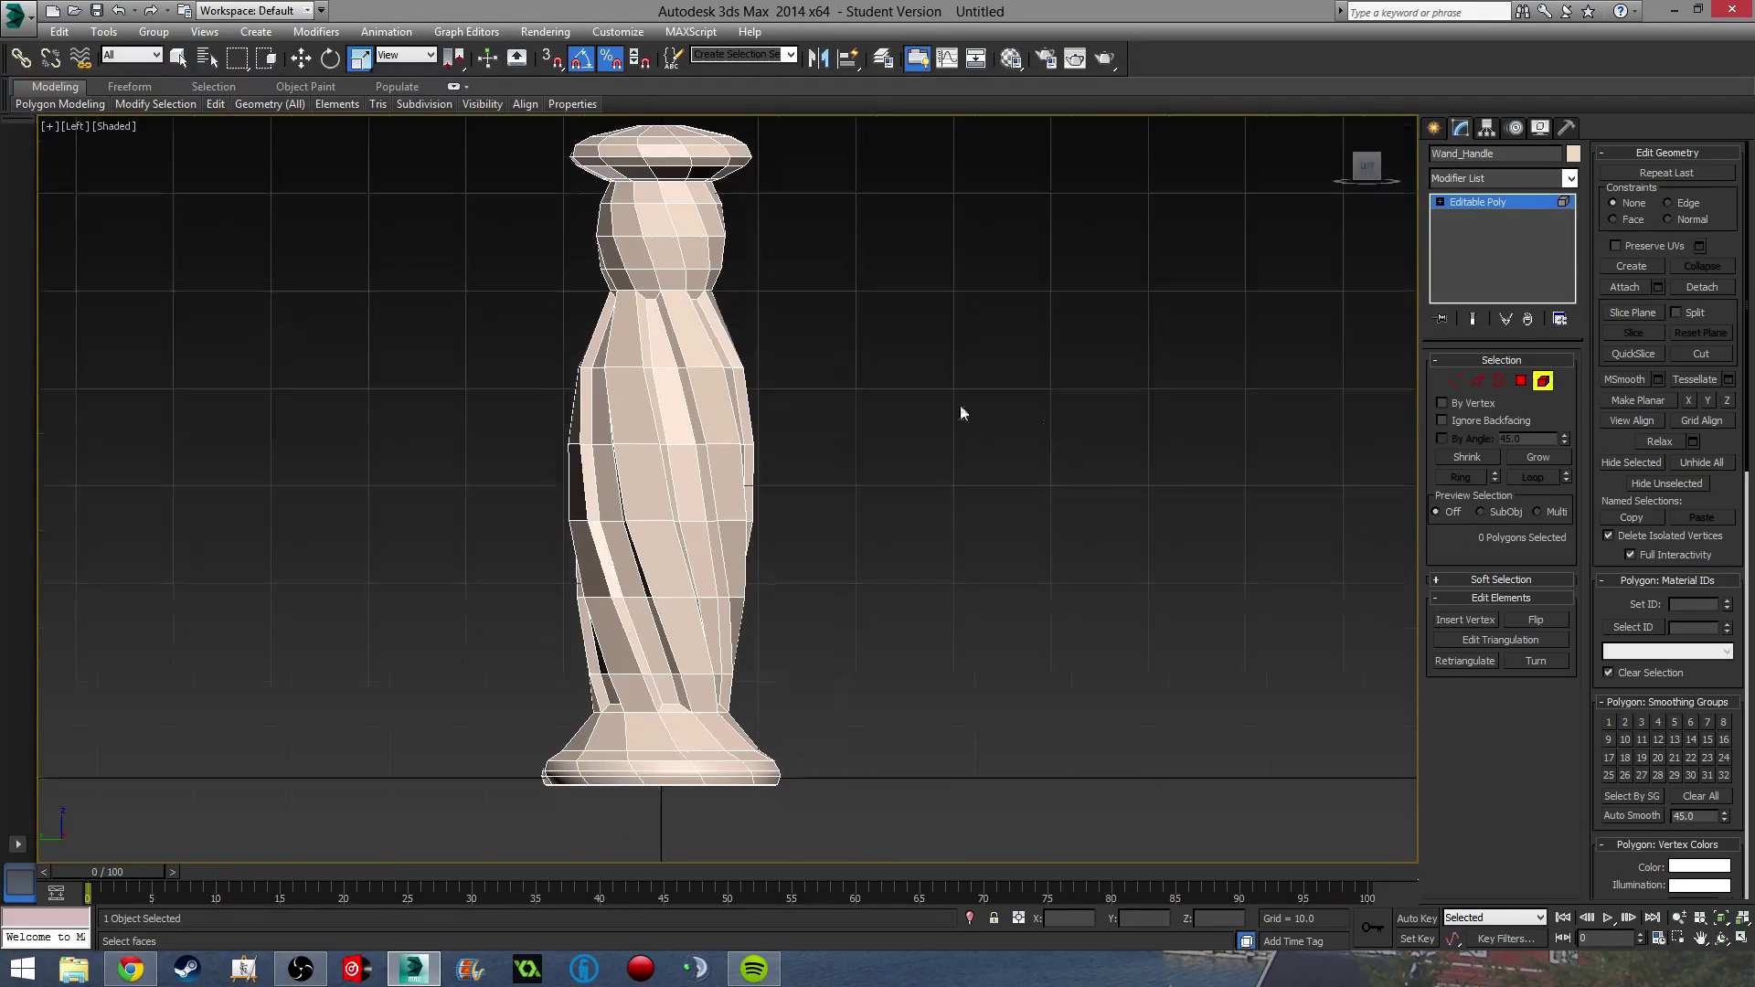
click(699, 429)
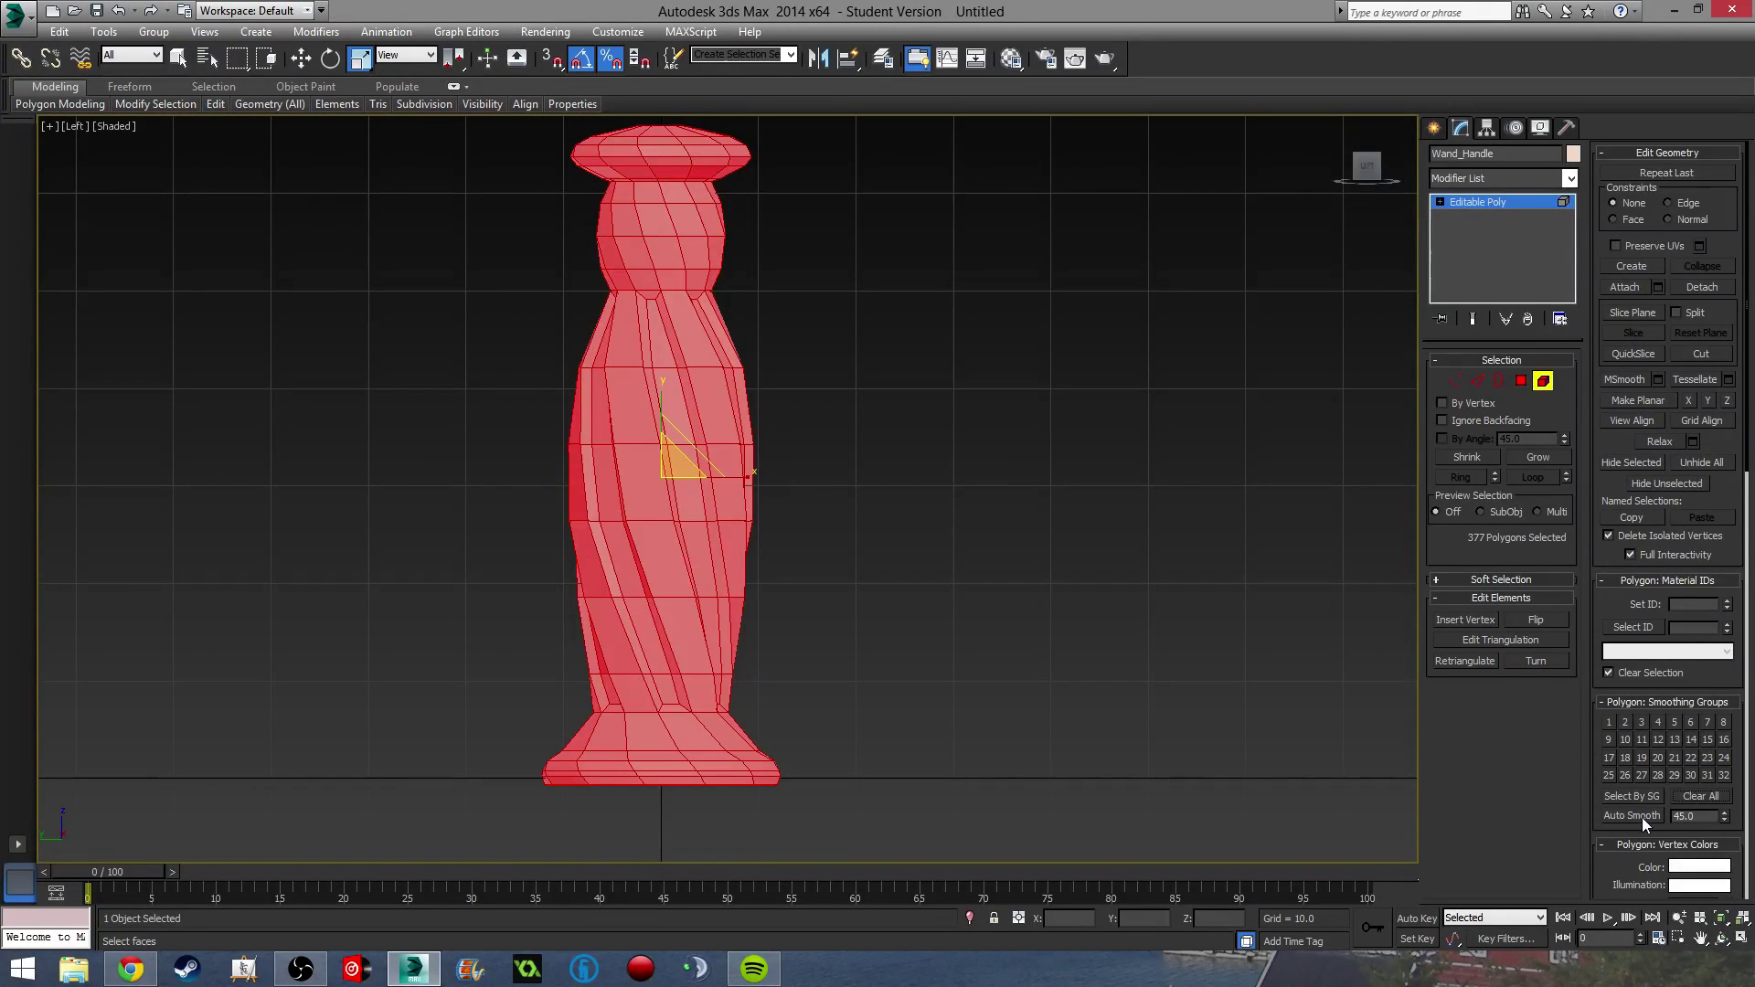
click(1107, 556)
click(1543, 382)
click(956, 469)
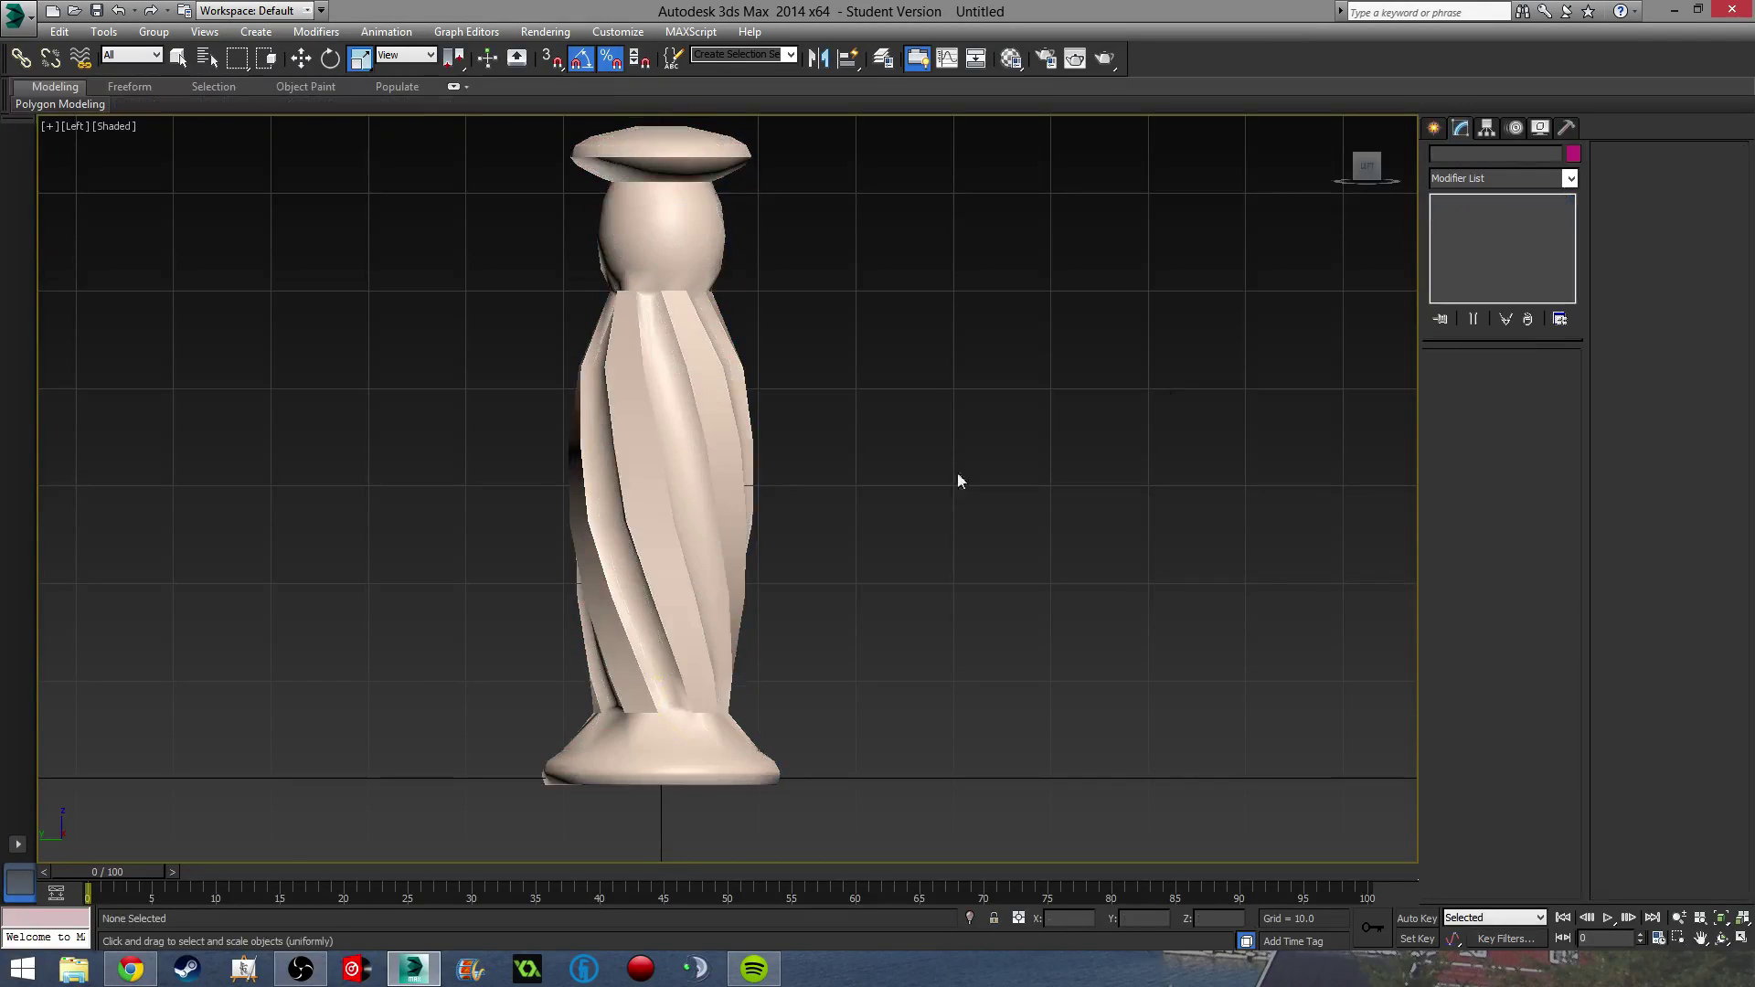
Examine the smoothed spiral handle from several angles, select it, and switch to a perspective view.
alt+middle_drag(857, 594, 1046, 627)
middle_drag(676, 550, 768, 650)
click(667, 770)
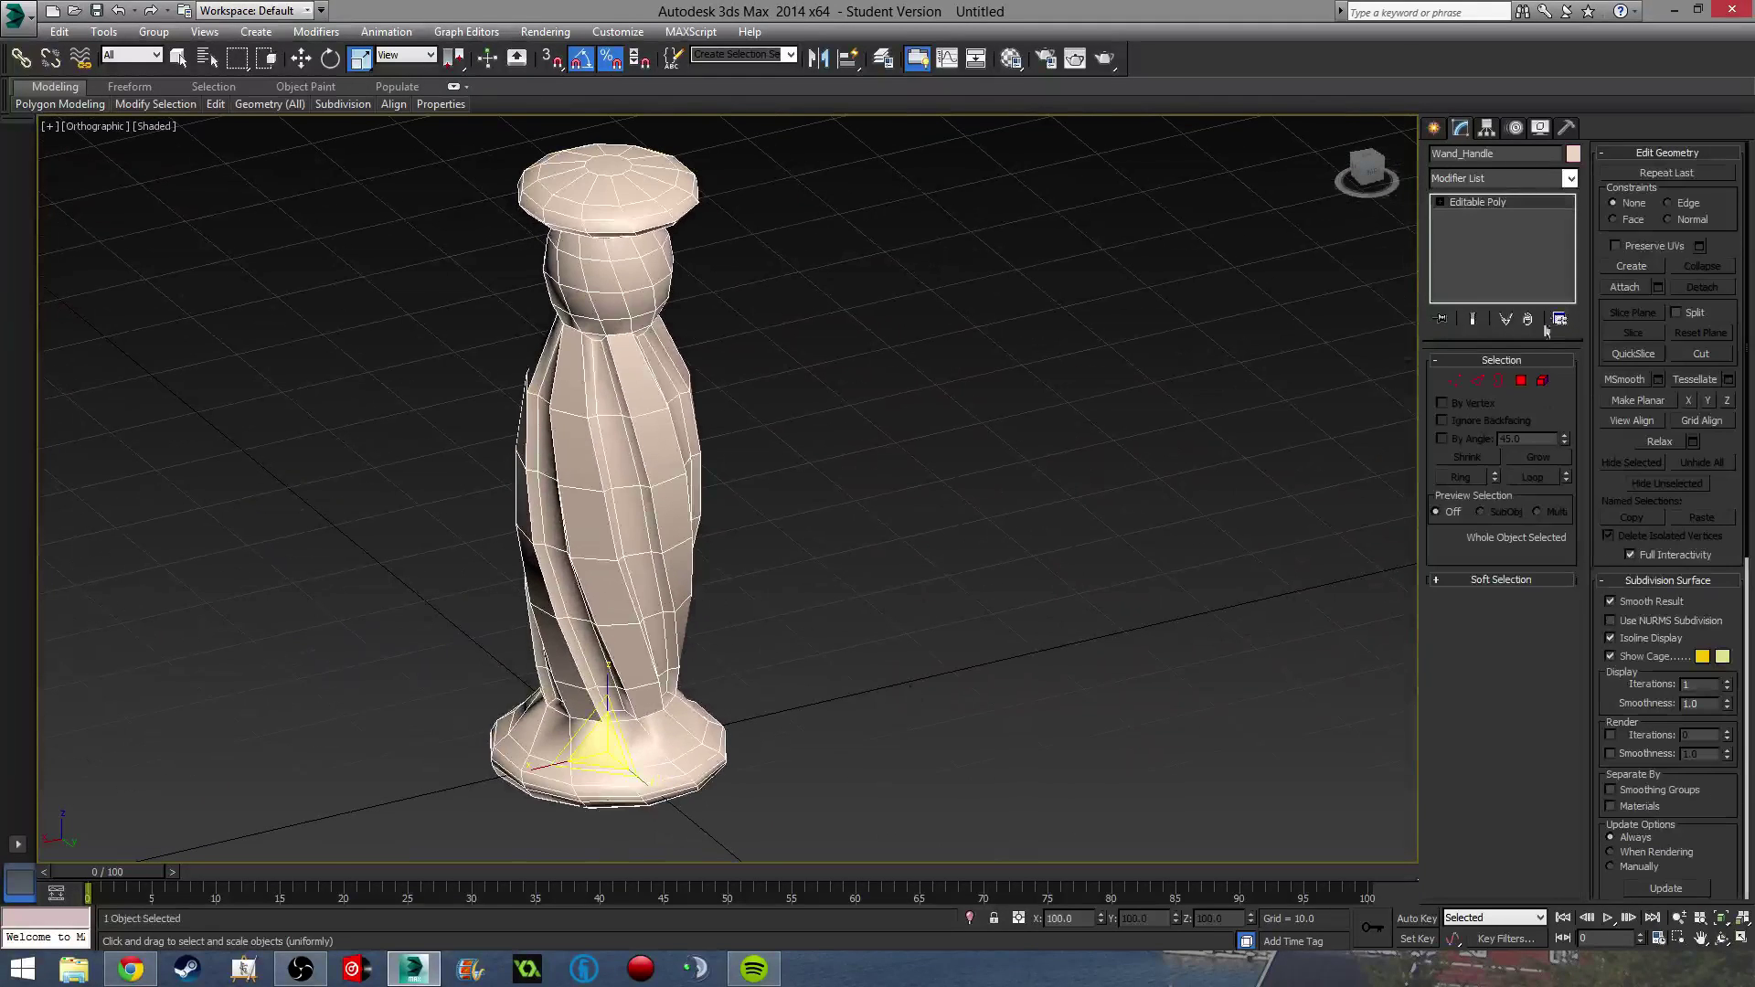
alt+middle_drag(868, 622, 583, 764)
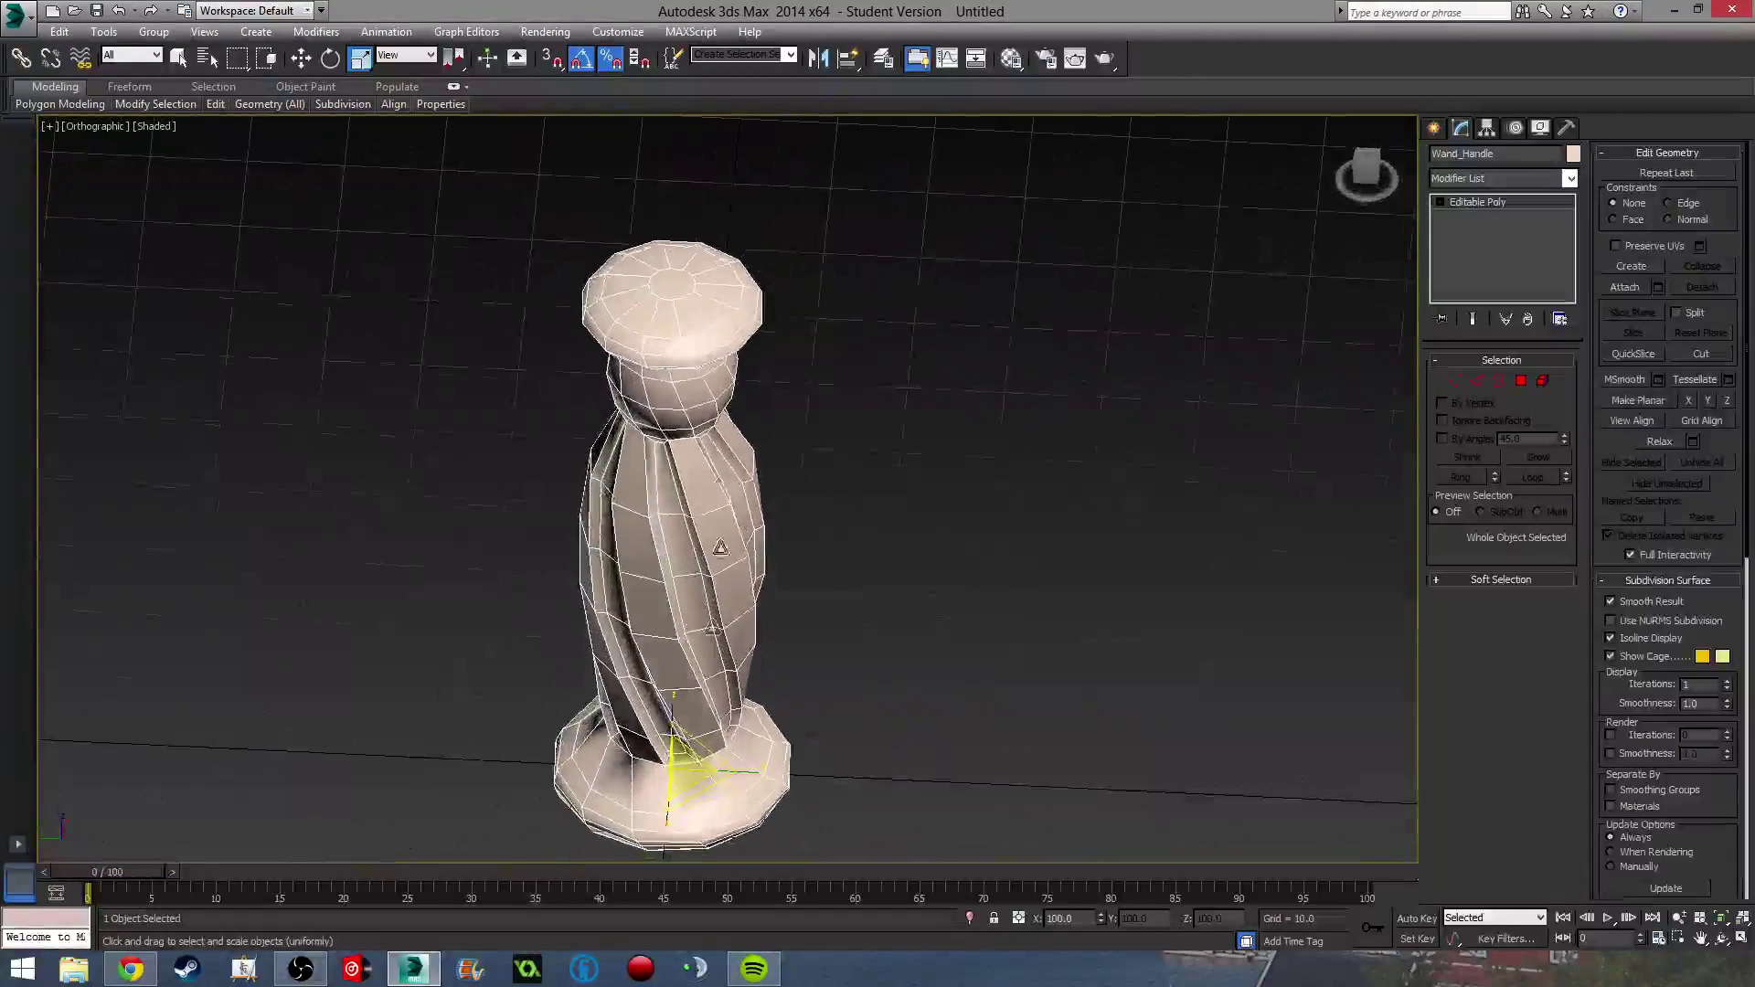
alt+middle_drag(720, 547, 746, 599)
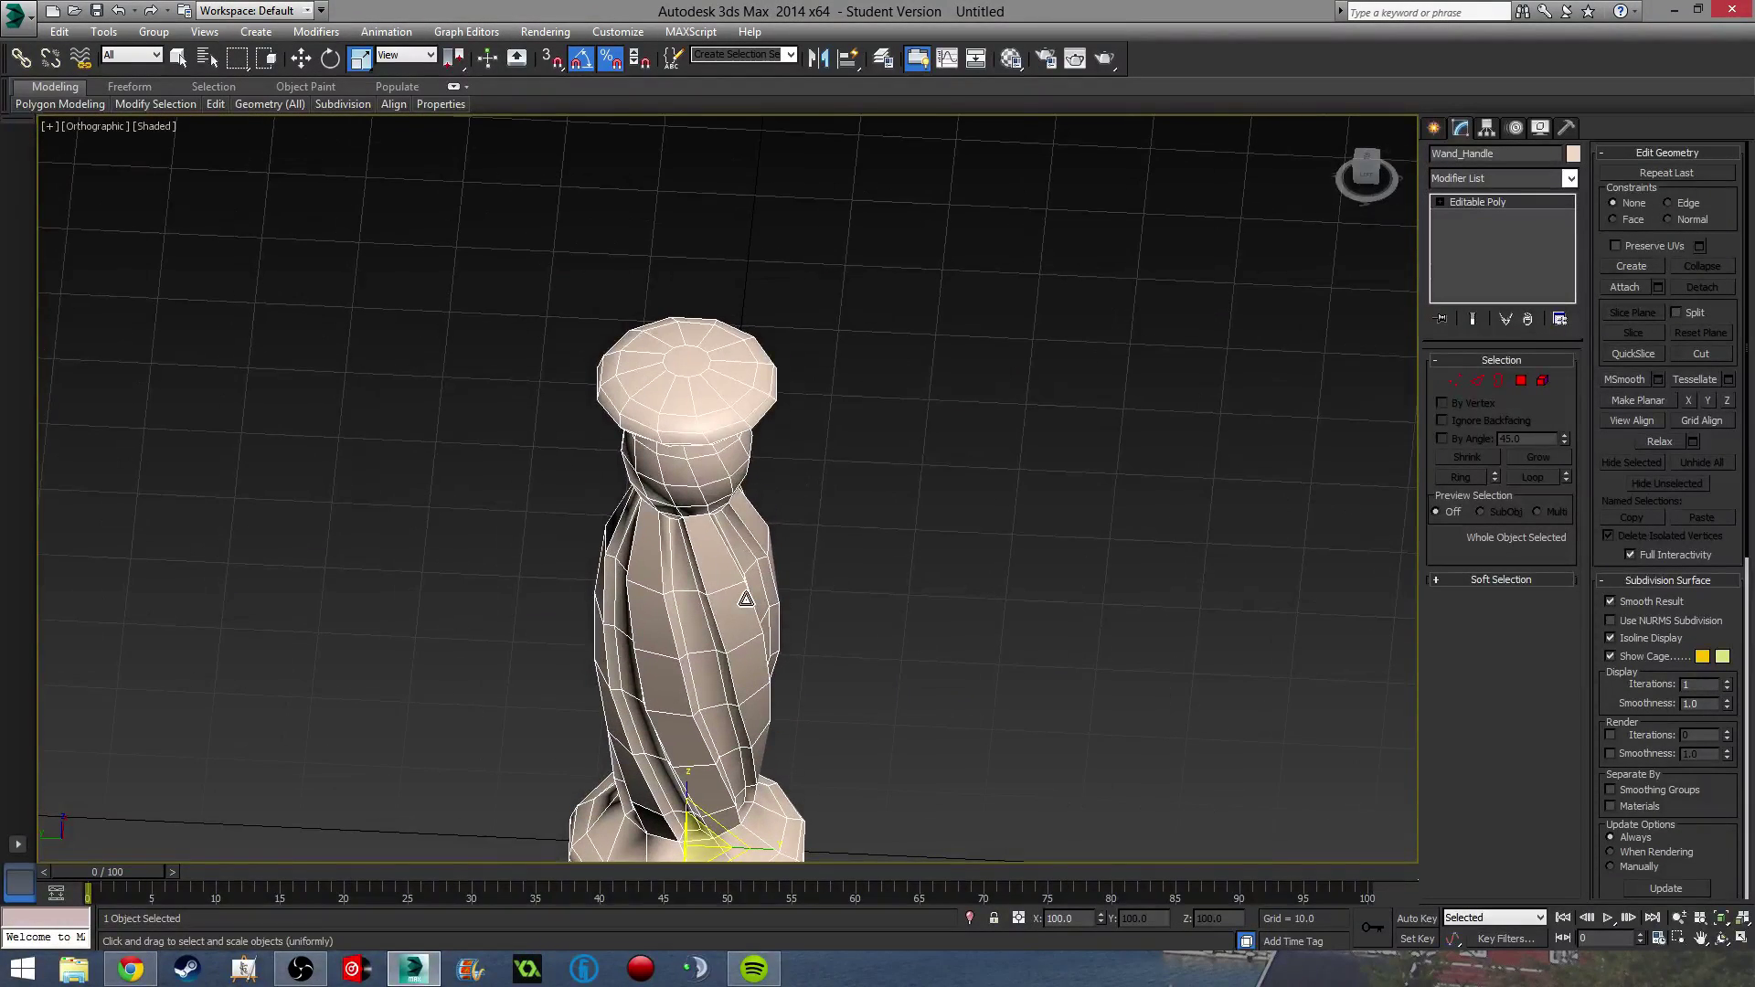
alt+middle_drag(858, 545, 766, 391)
key(p)
Insert supporting edge loops with Swift Loop close to the joint between the flared base and the grooved shaft.
scroll(879, 535, up, 3)
middle_drag(851, 629, 863, 715)
key(alt+1)
scroll(750, 731, up, 3)
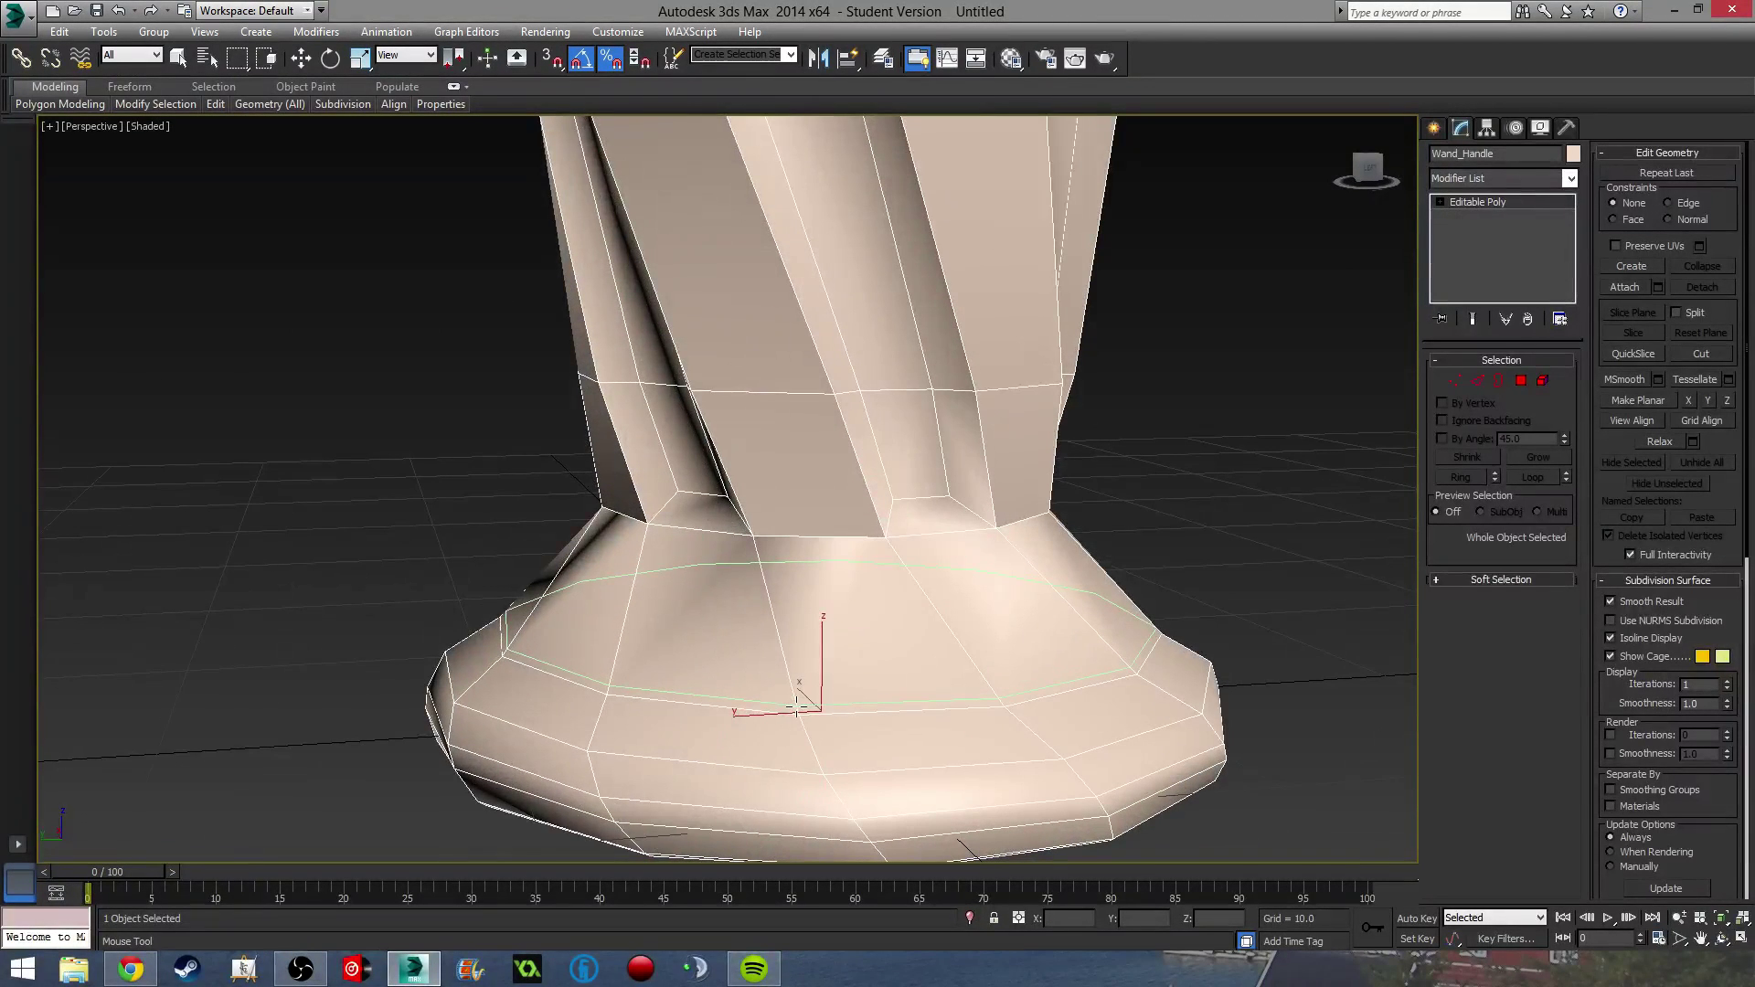
click(753, 540)
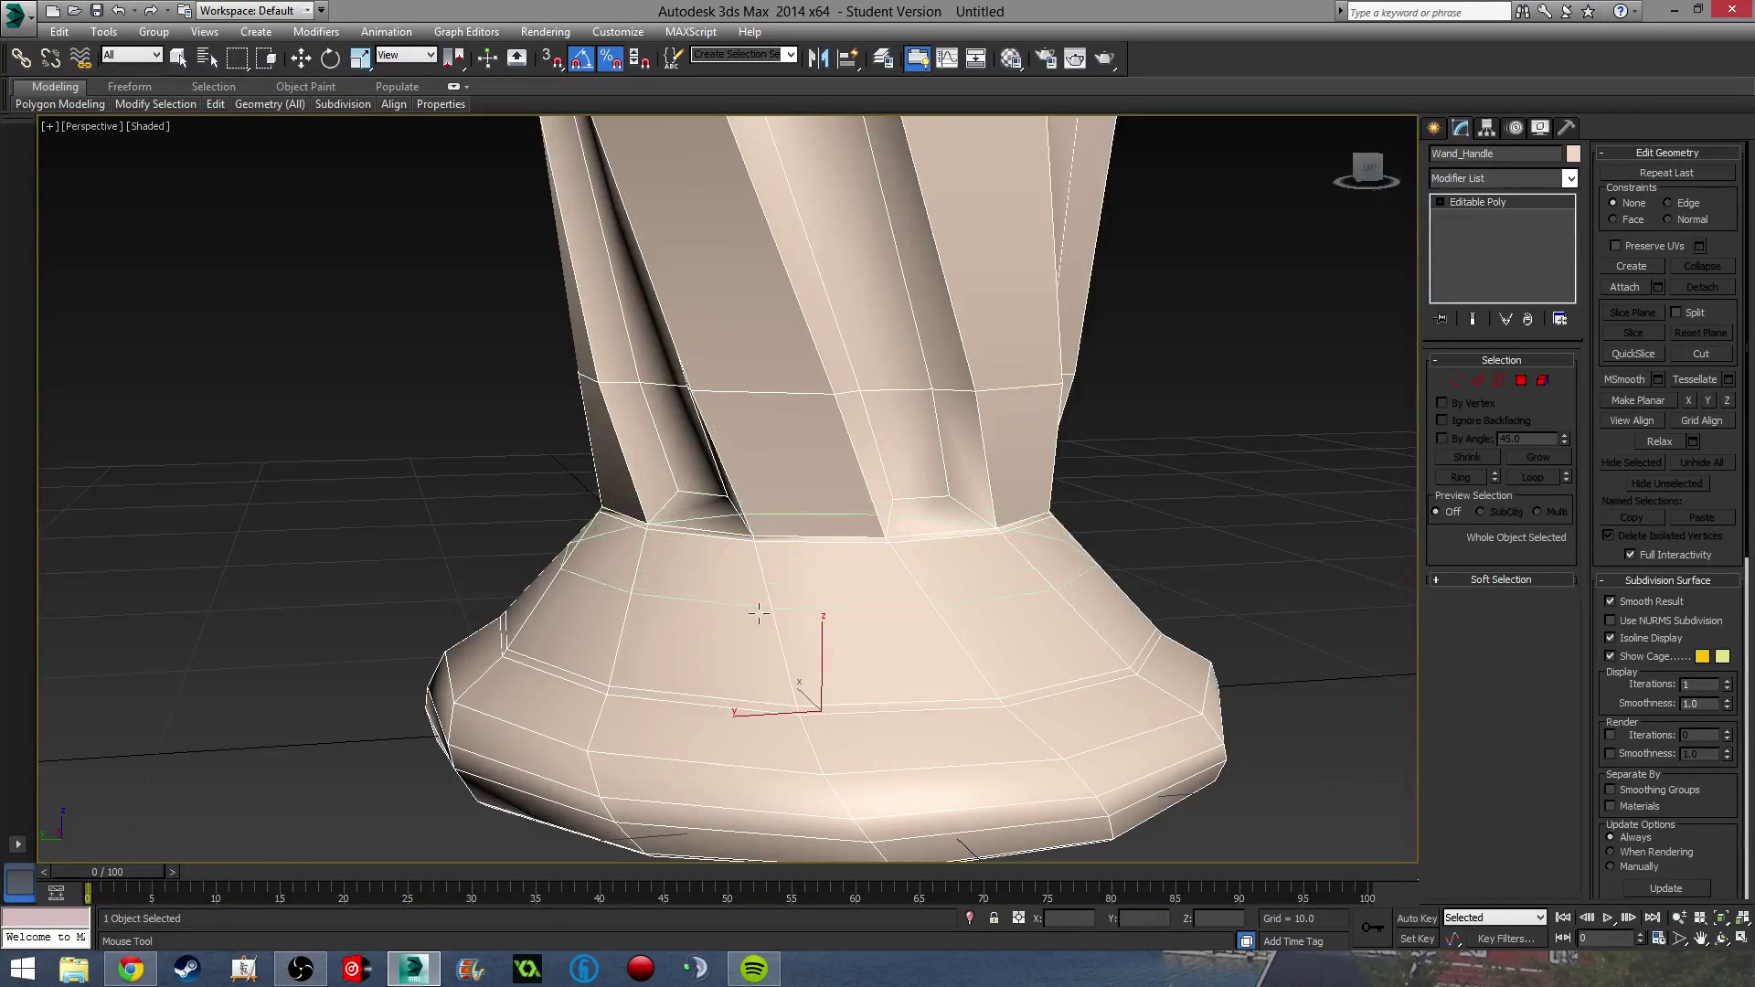
middle_drag(758, 611, 744, 644)
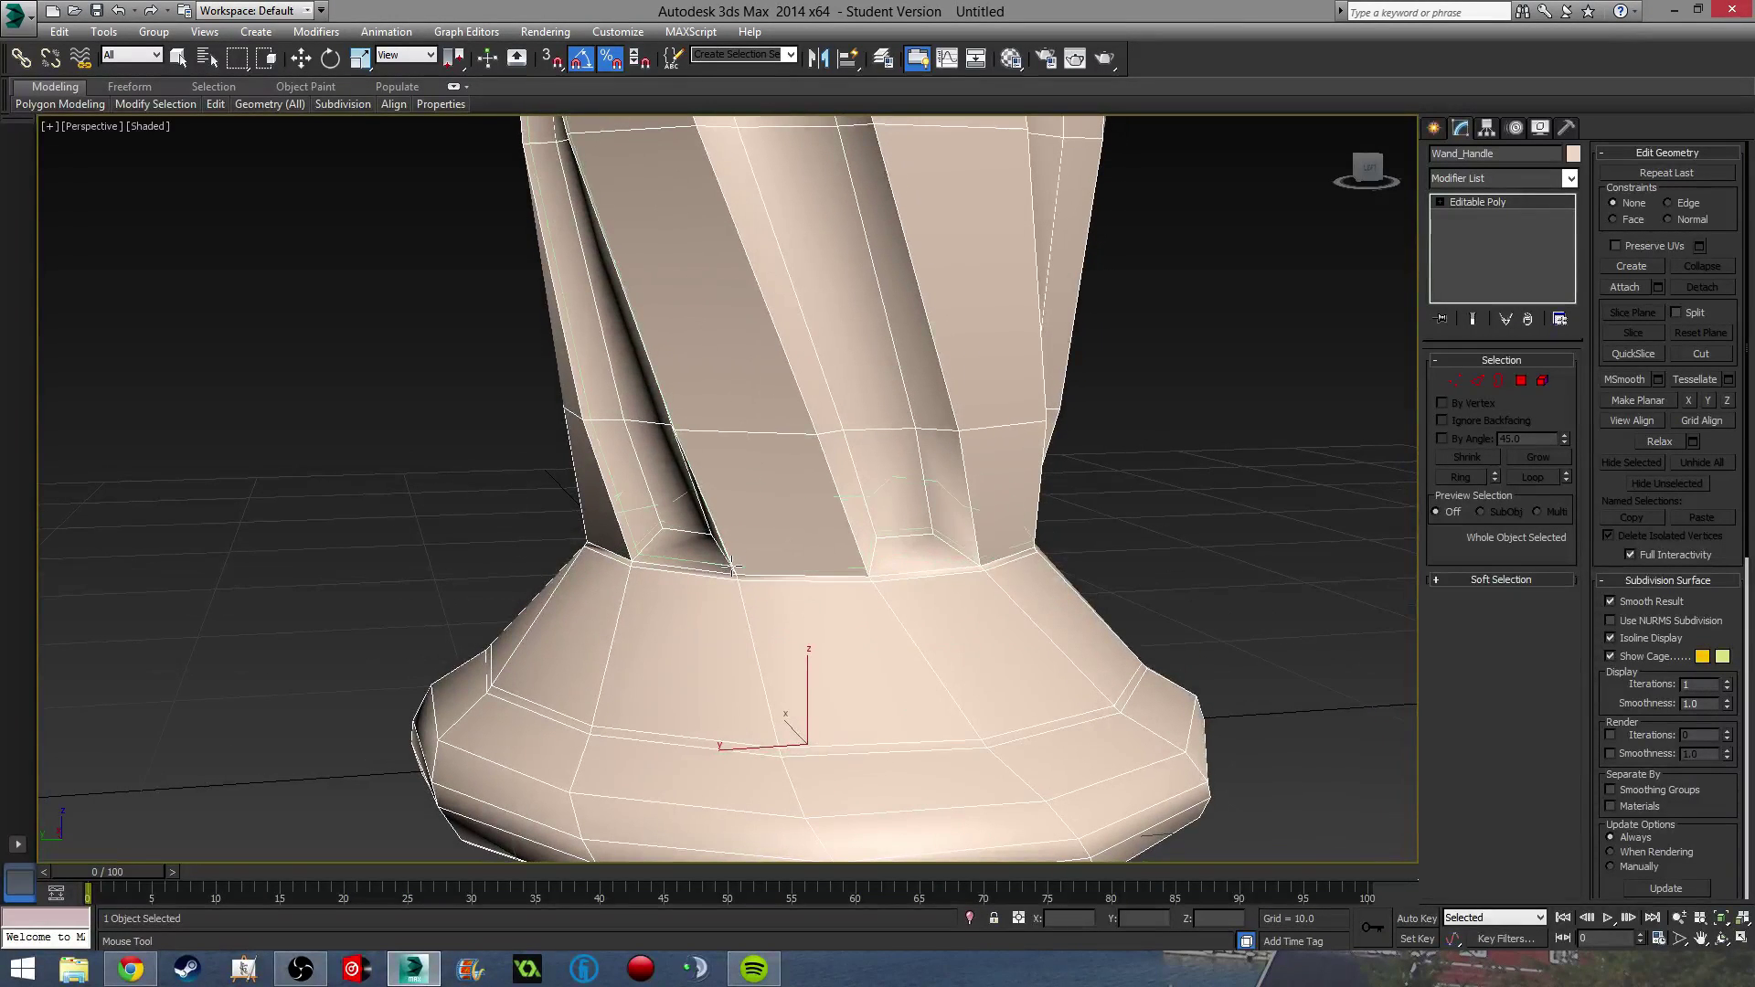
middle_drag(732, 567, 852, 739)
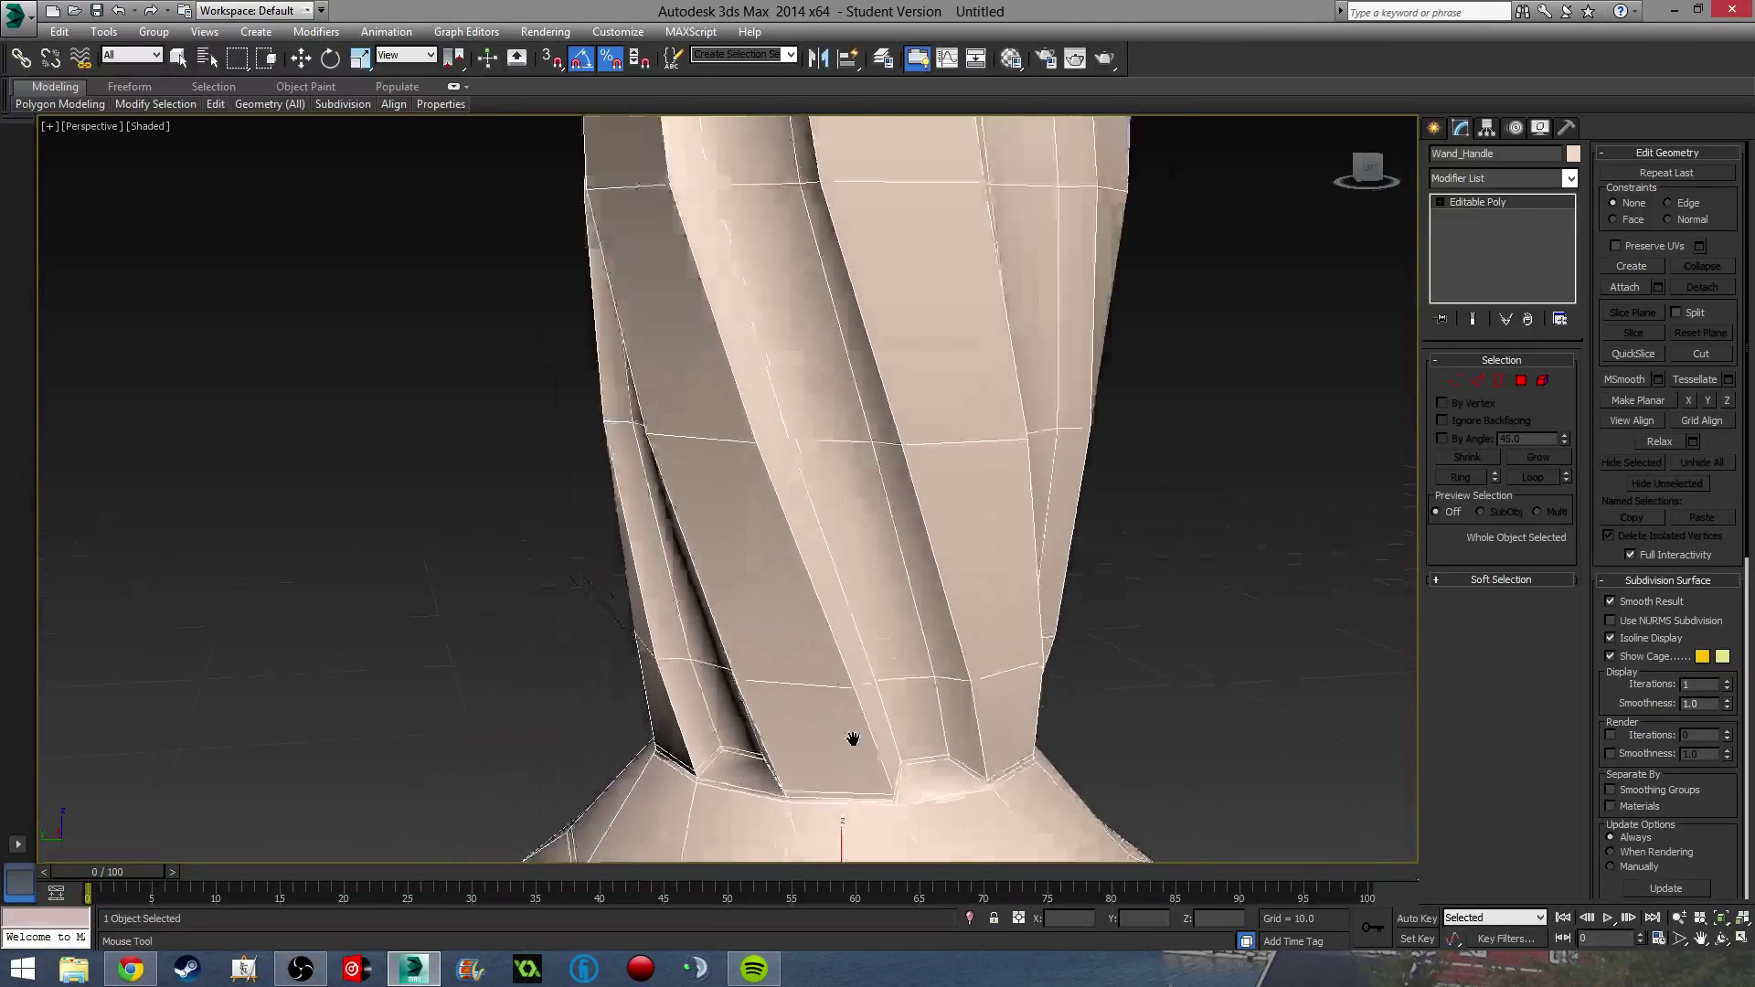
Insert edge loops close to the joint between shaft and bulb and beside the bulb's lower and middle rings.
scroll(853, 738, down, 5)
scroll(867, 660, up, 5)
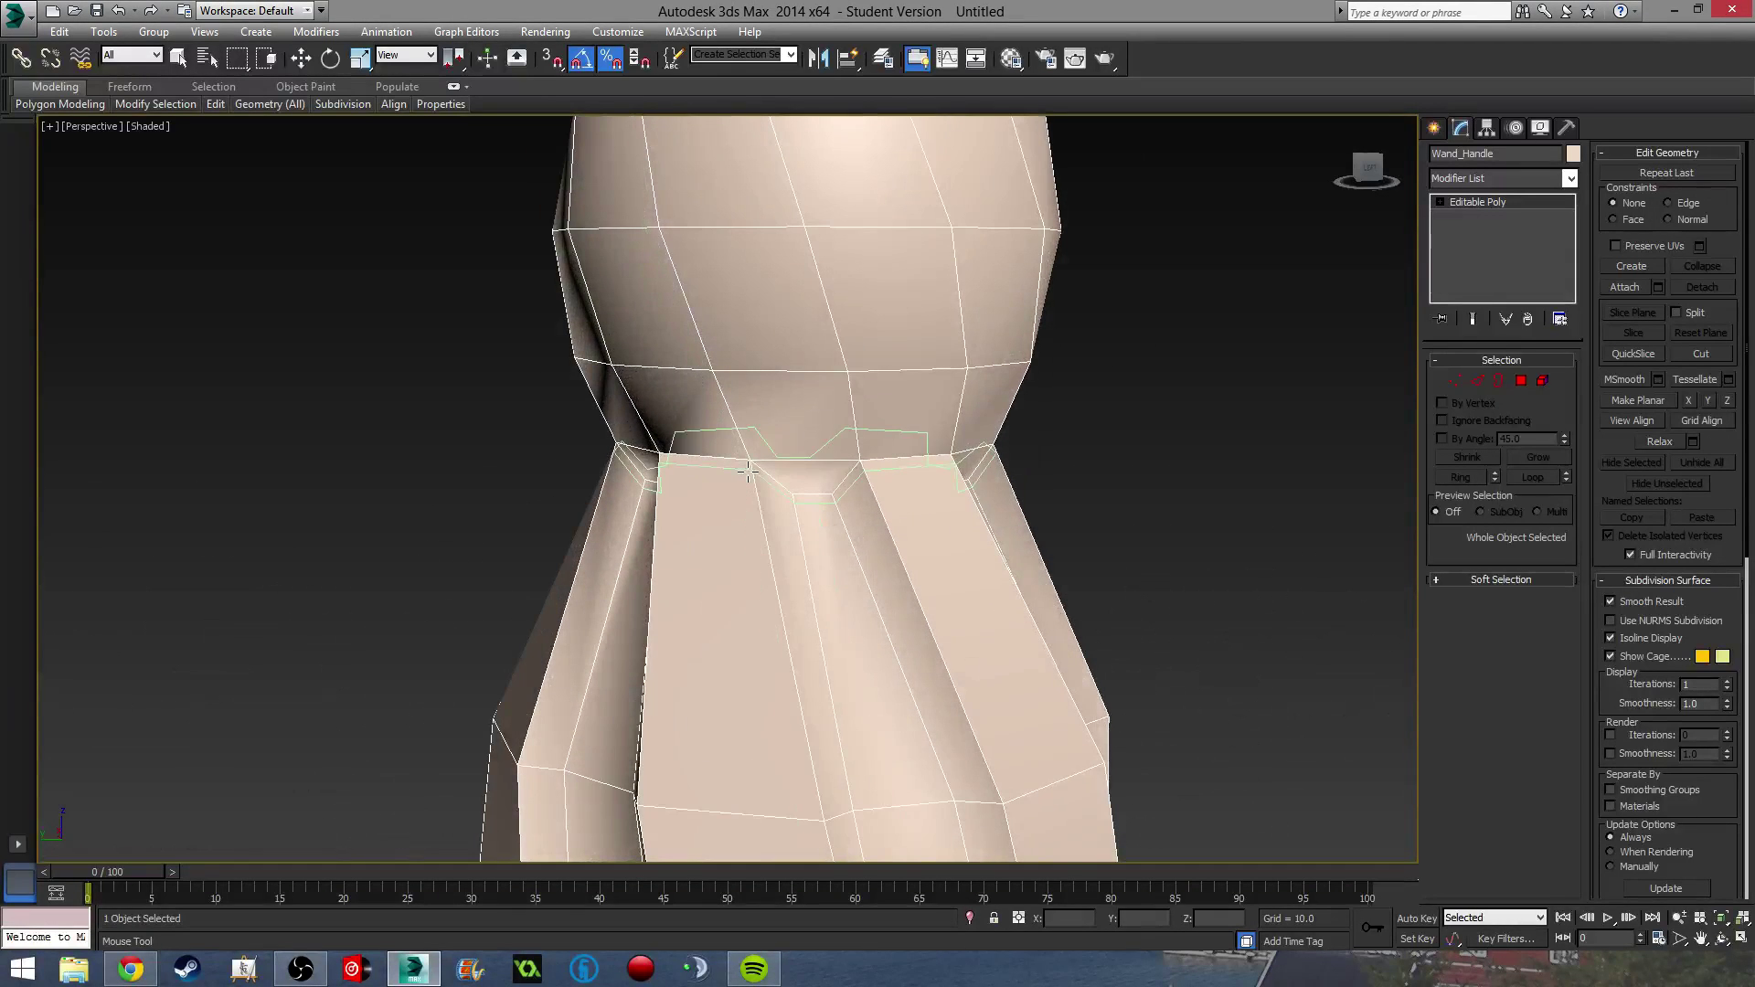
middle_drag(748, 471, 734, 516)
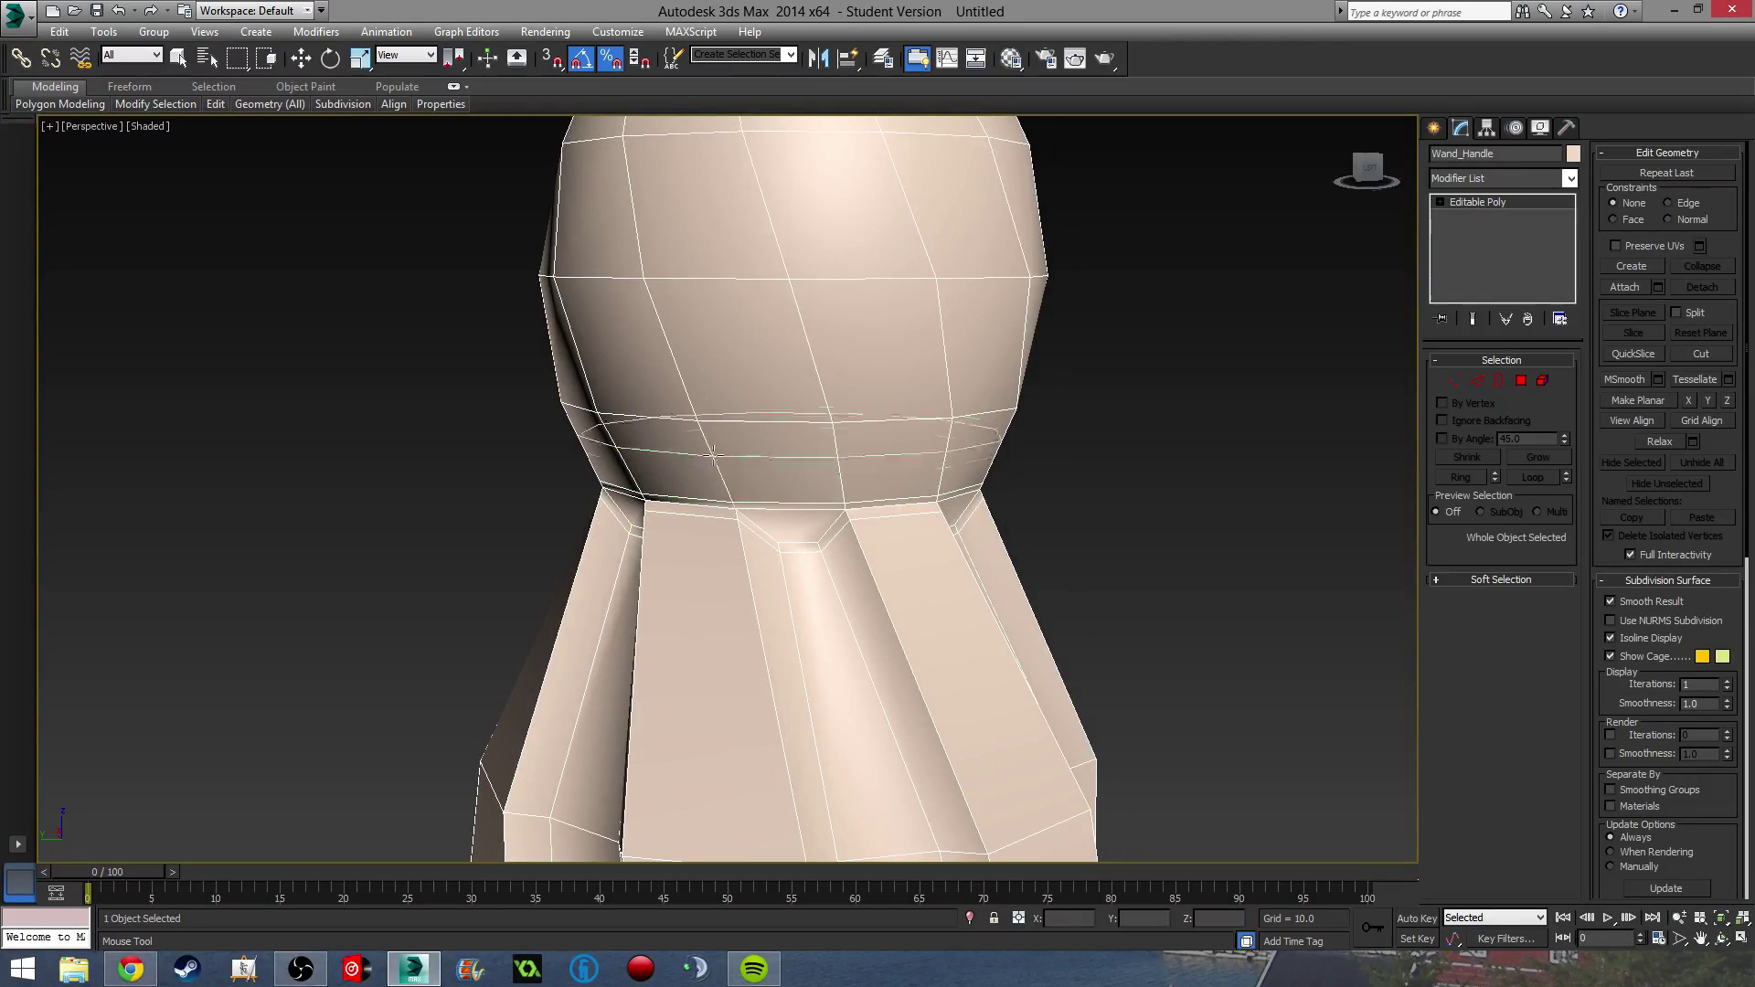
click(693, 417)
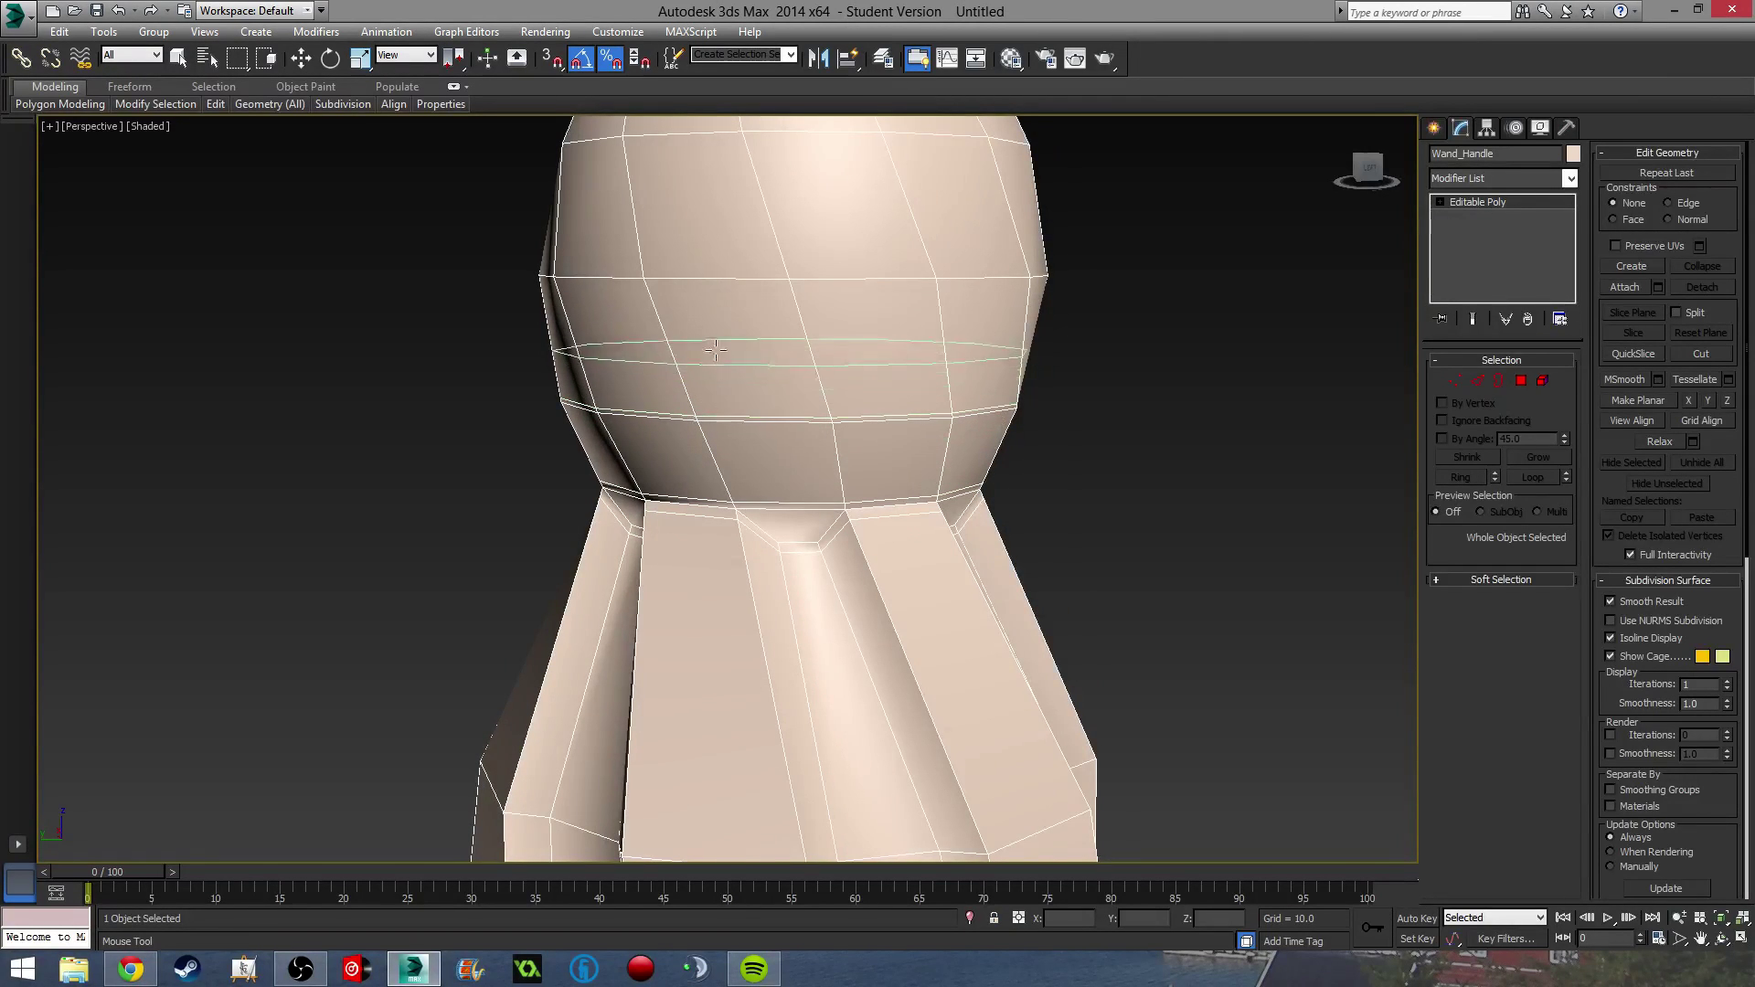
middle_drag(693, 418, 687, 491)
click(640, 363)
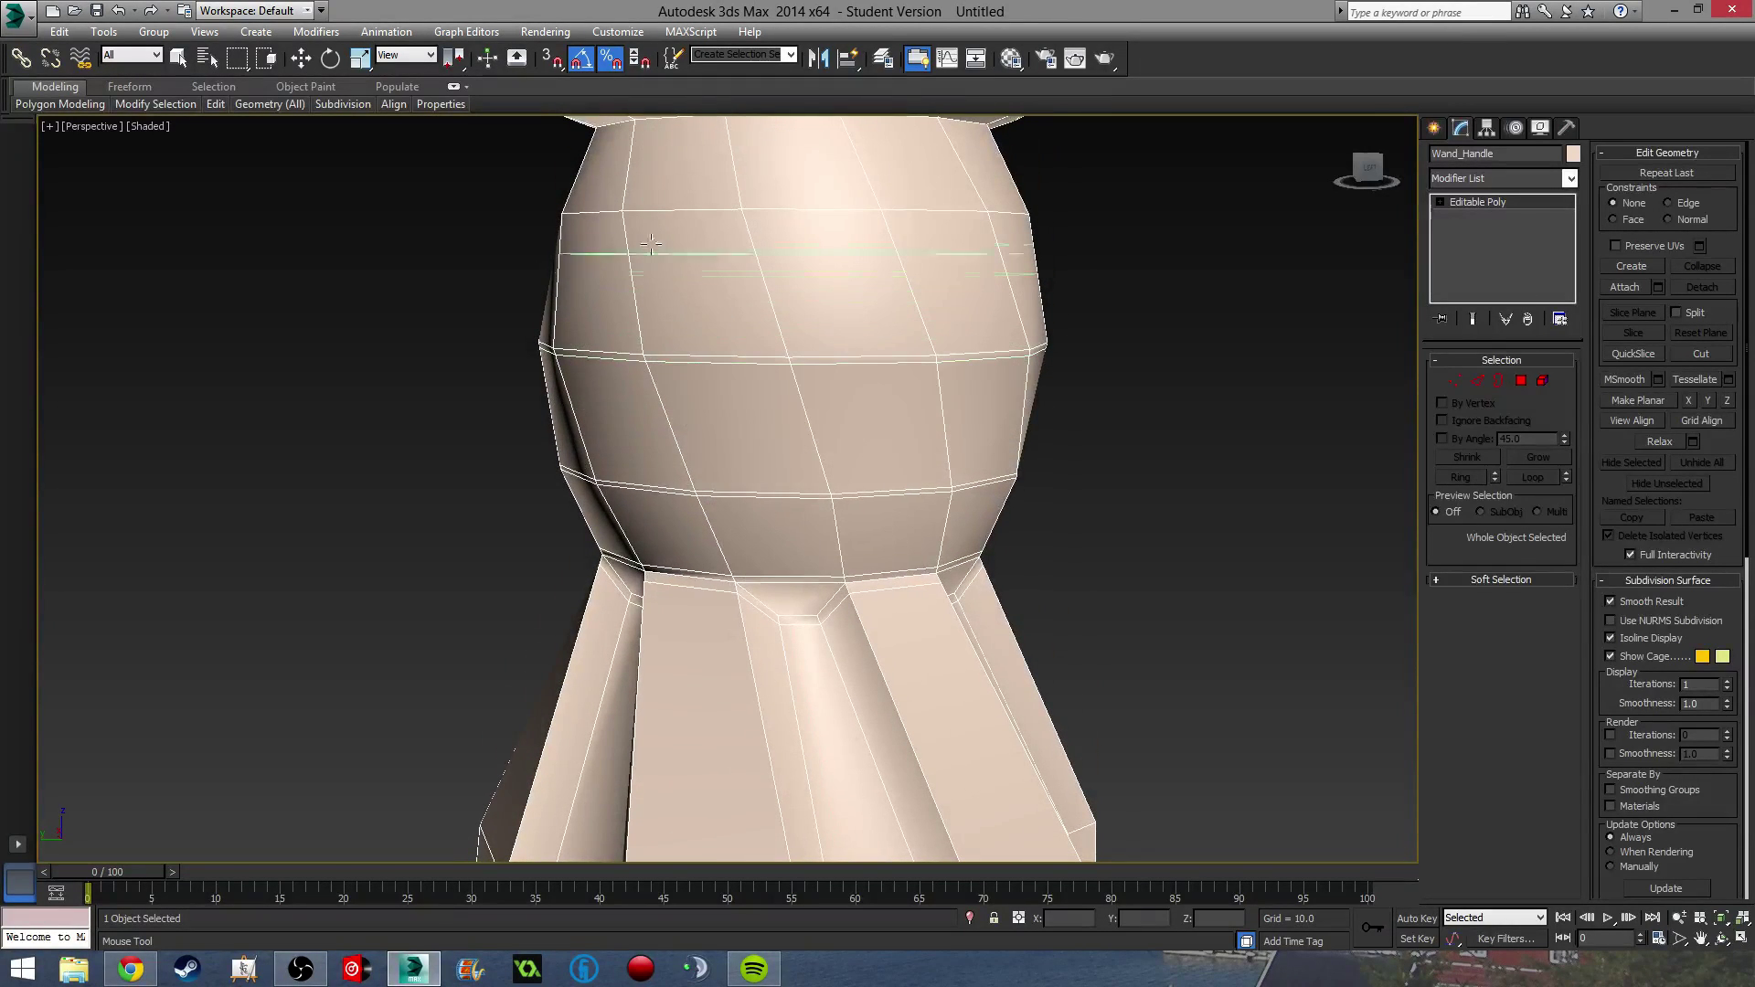
Insert edge loops beside the bulb's upper ring and around the cap's underside and top, and leave Swift Loop.
middle_drag(642, 314, 638, 570)
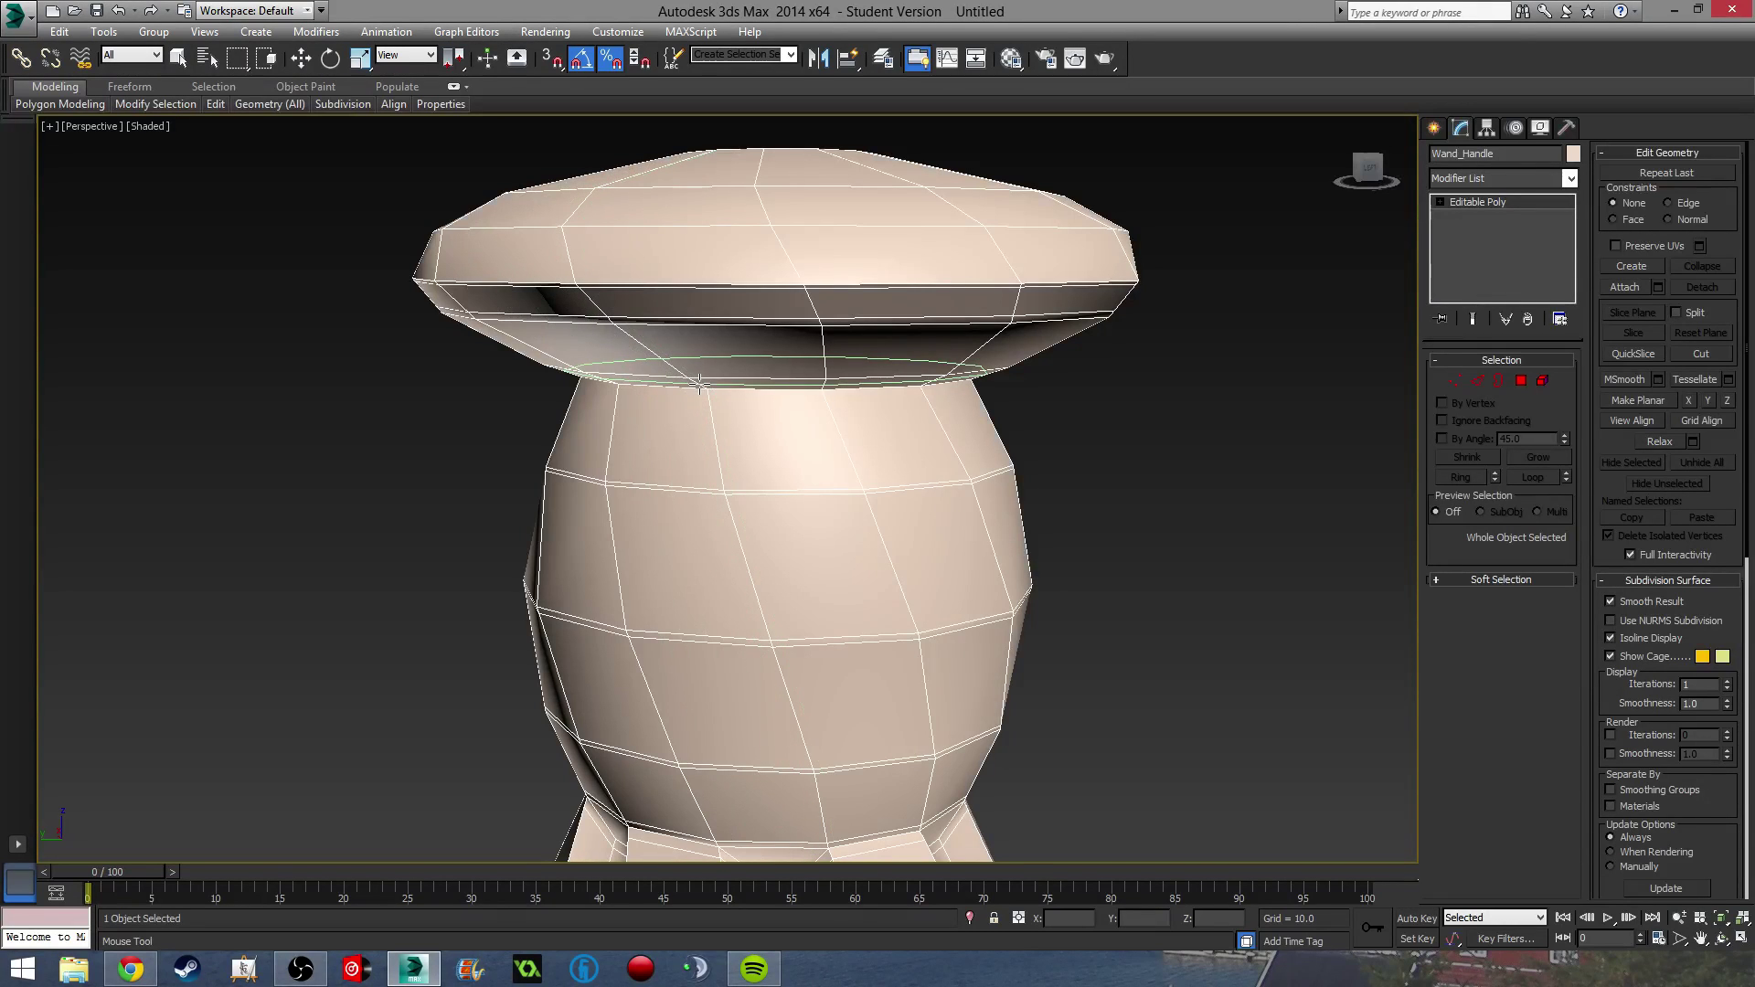
middle_drag(722, 379, 672, 516)
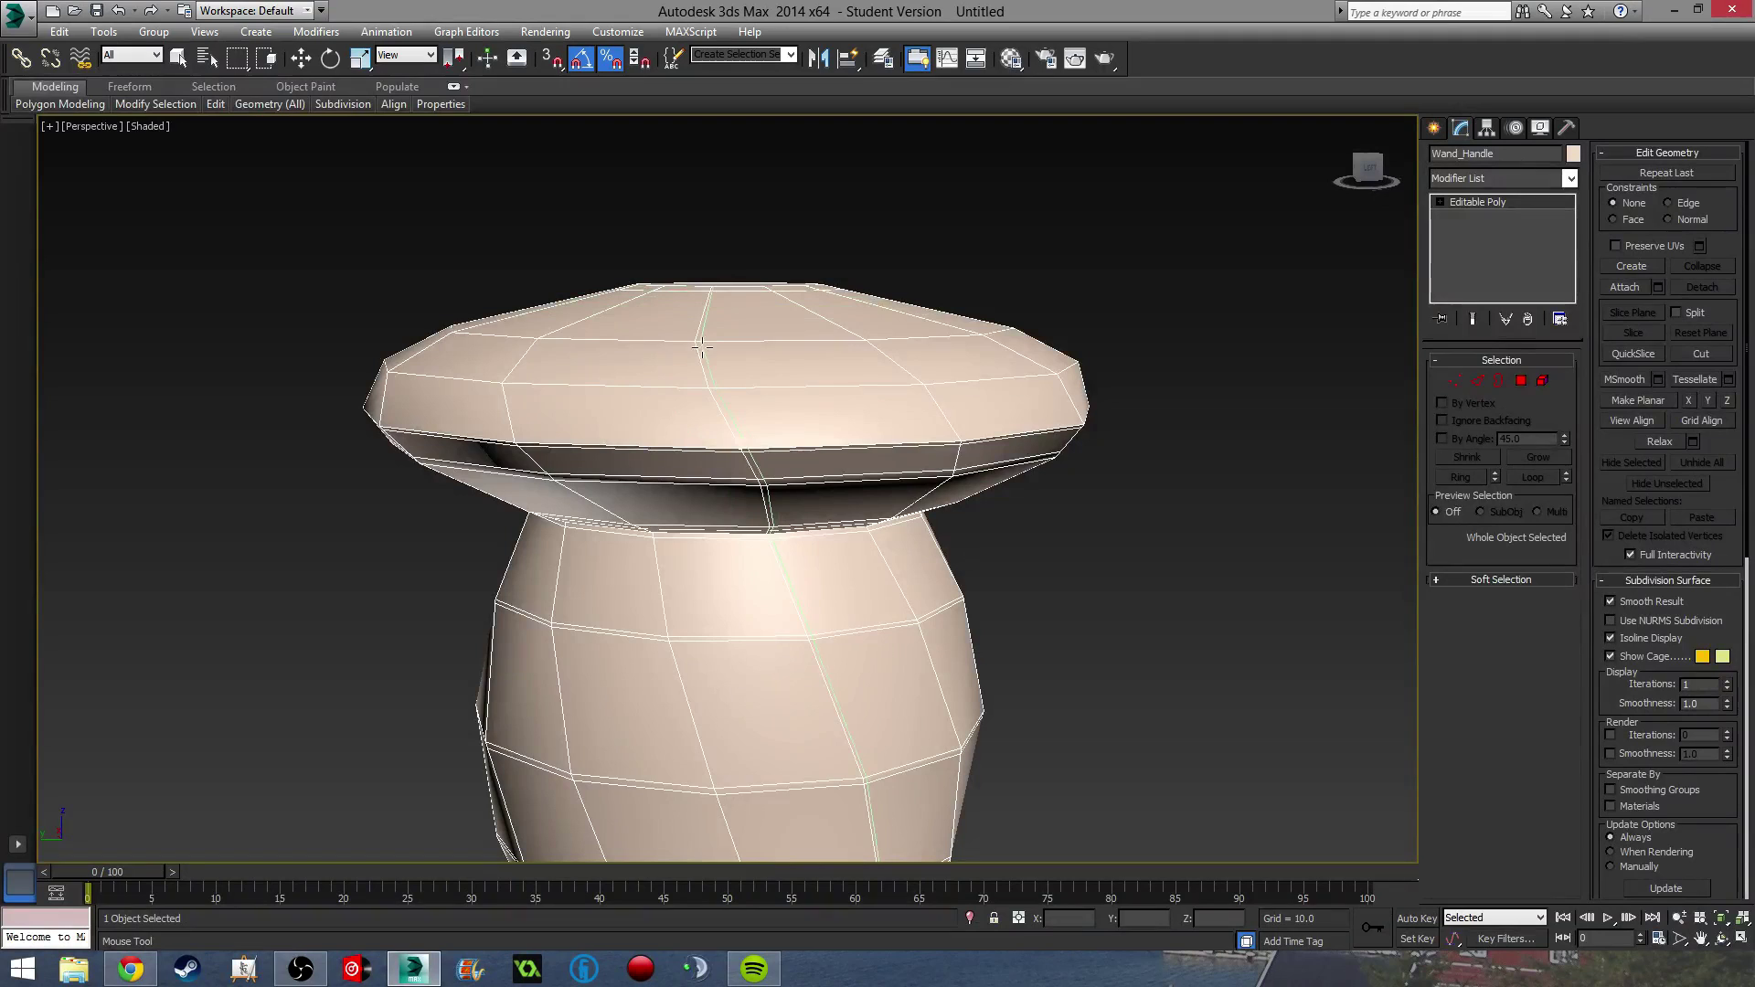
key(w)
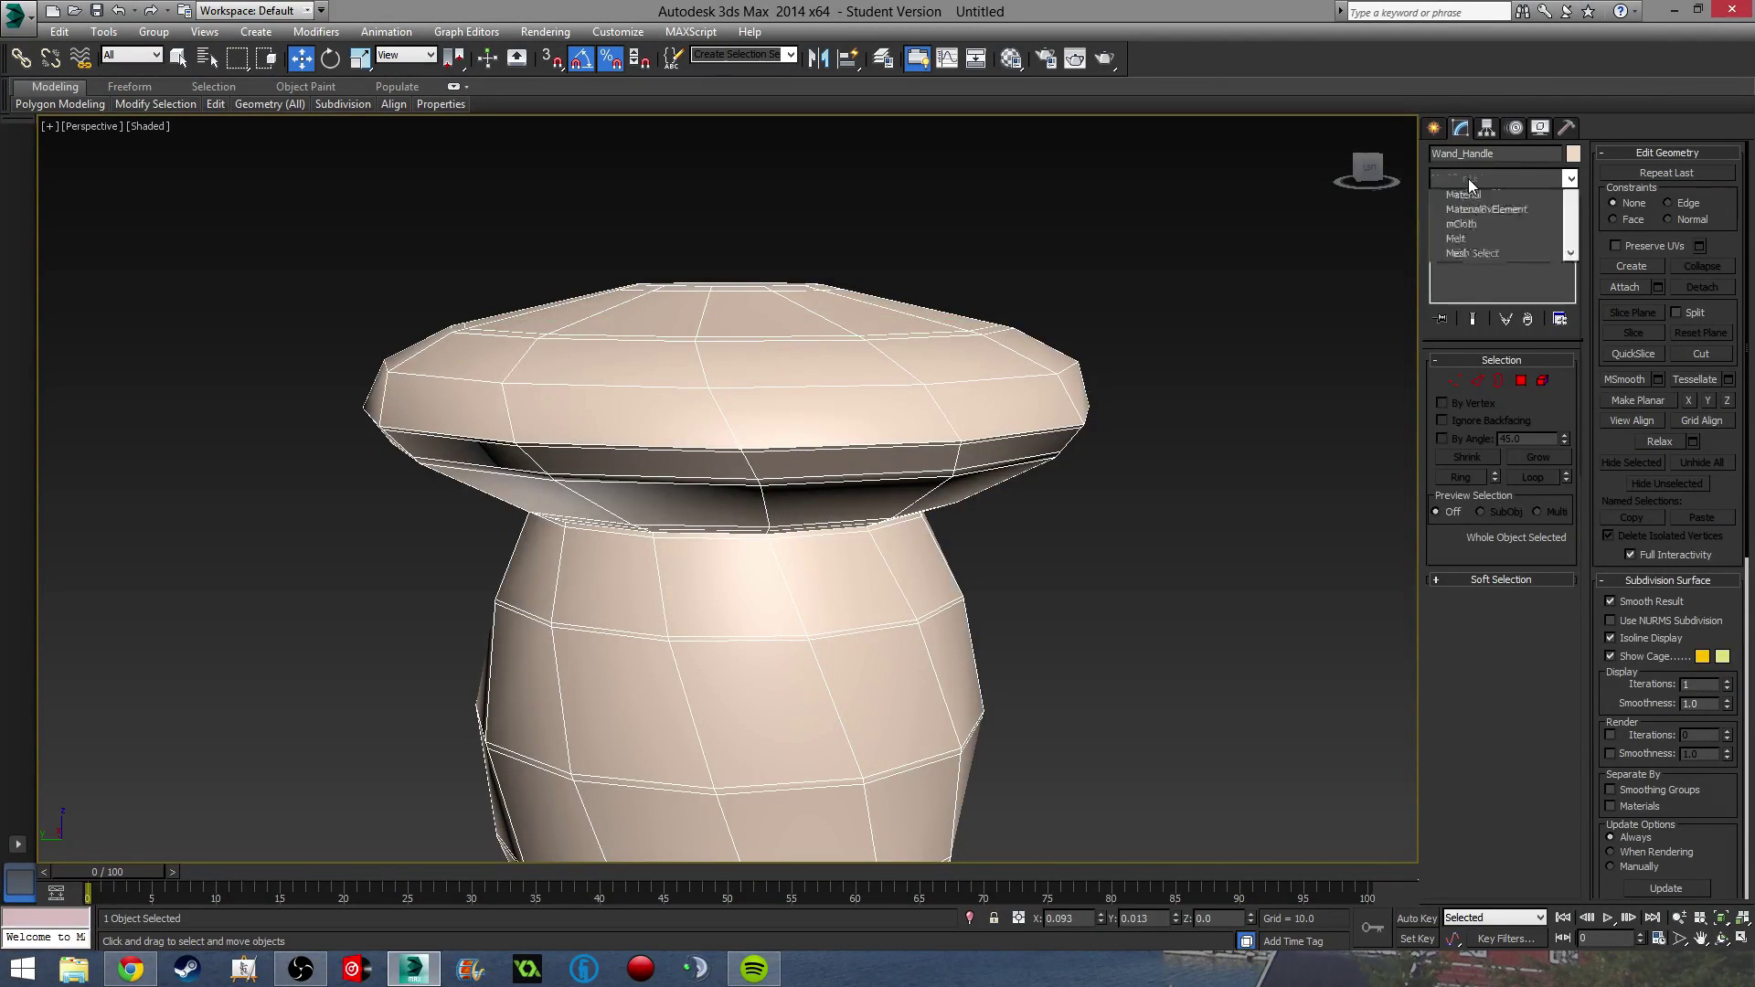
Apply a TurboSmooth modifier to the handle and check the smoothed shape with nothing selected.
click(1468, 178)
scroll(1499, 549, down, 10)
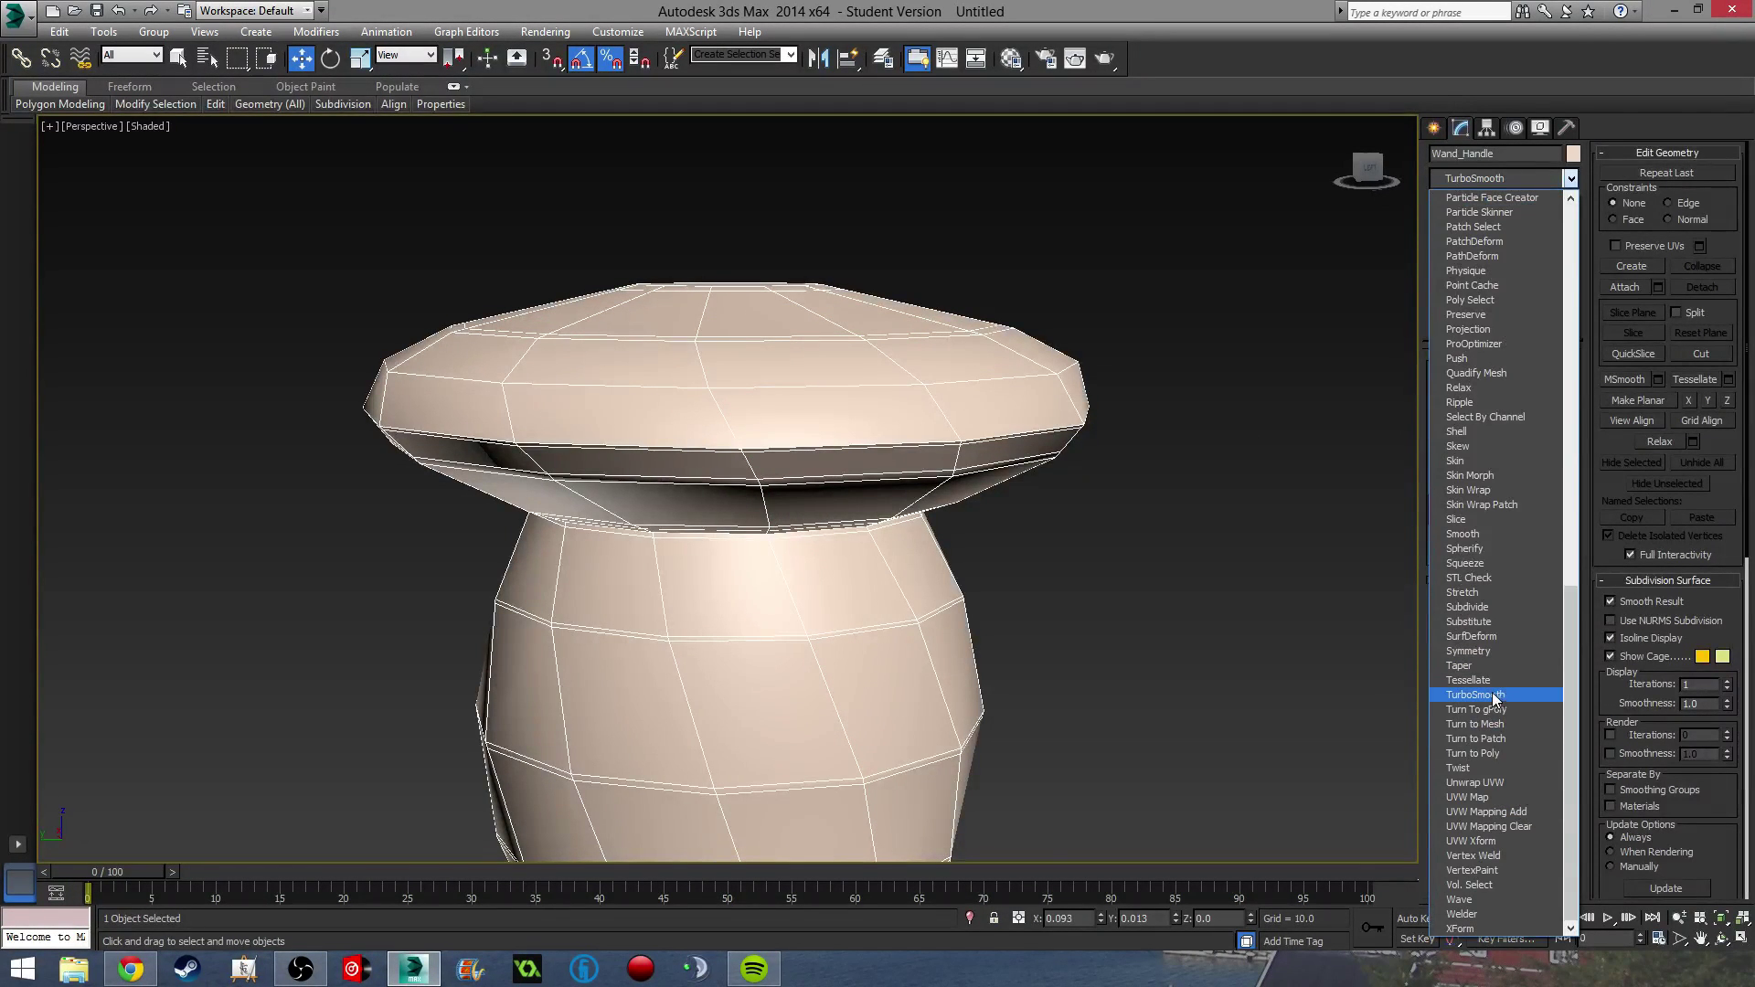
click(1070, 671)
scroll(978, 513, down, 10)
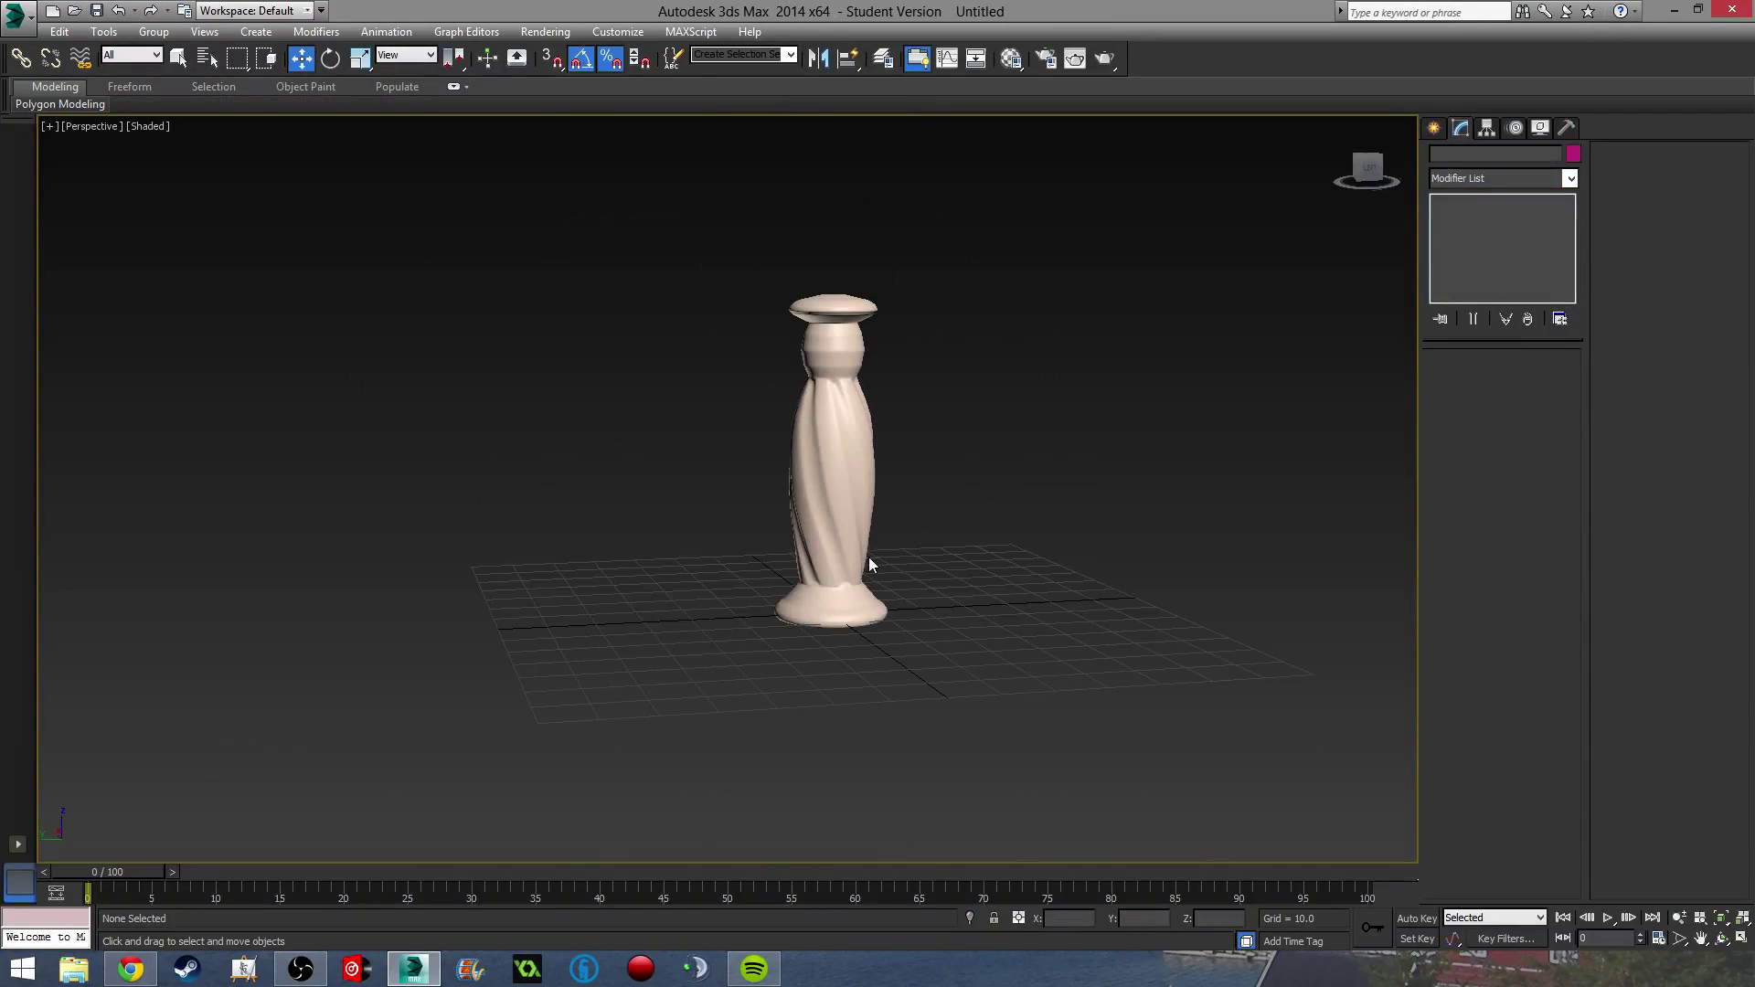
alt+middle_drag(869, 564, 834, 538)
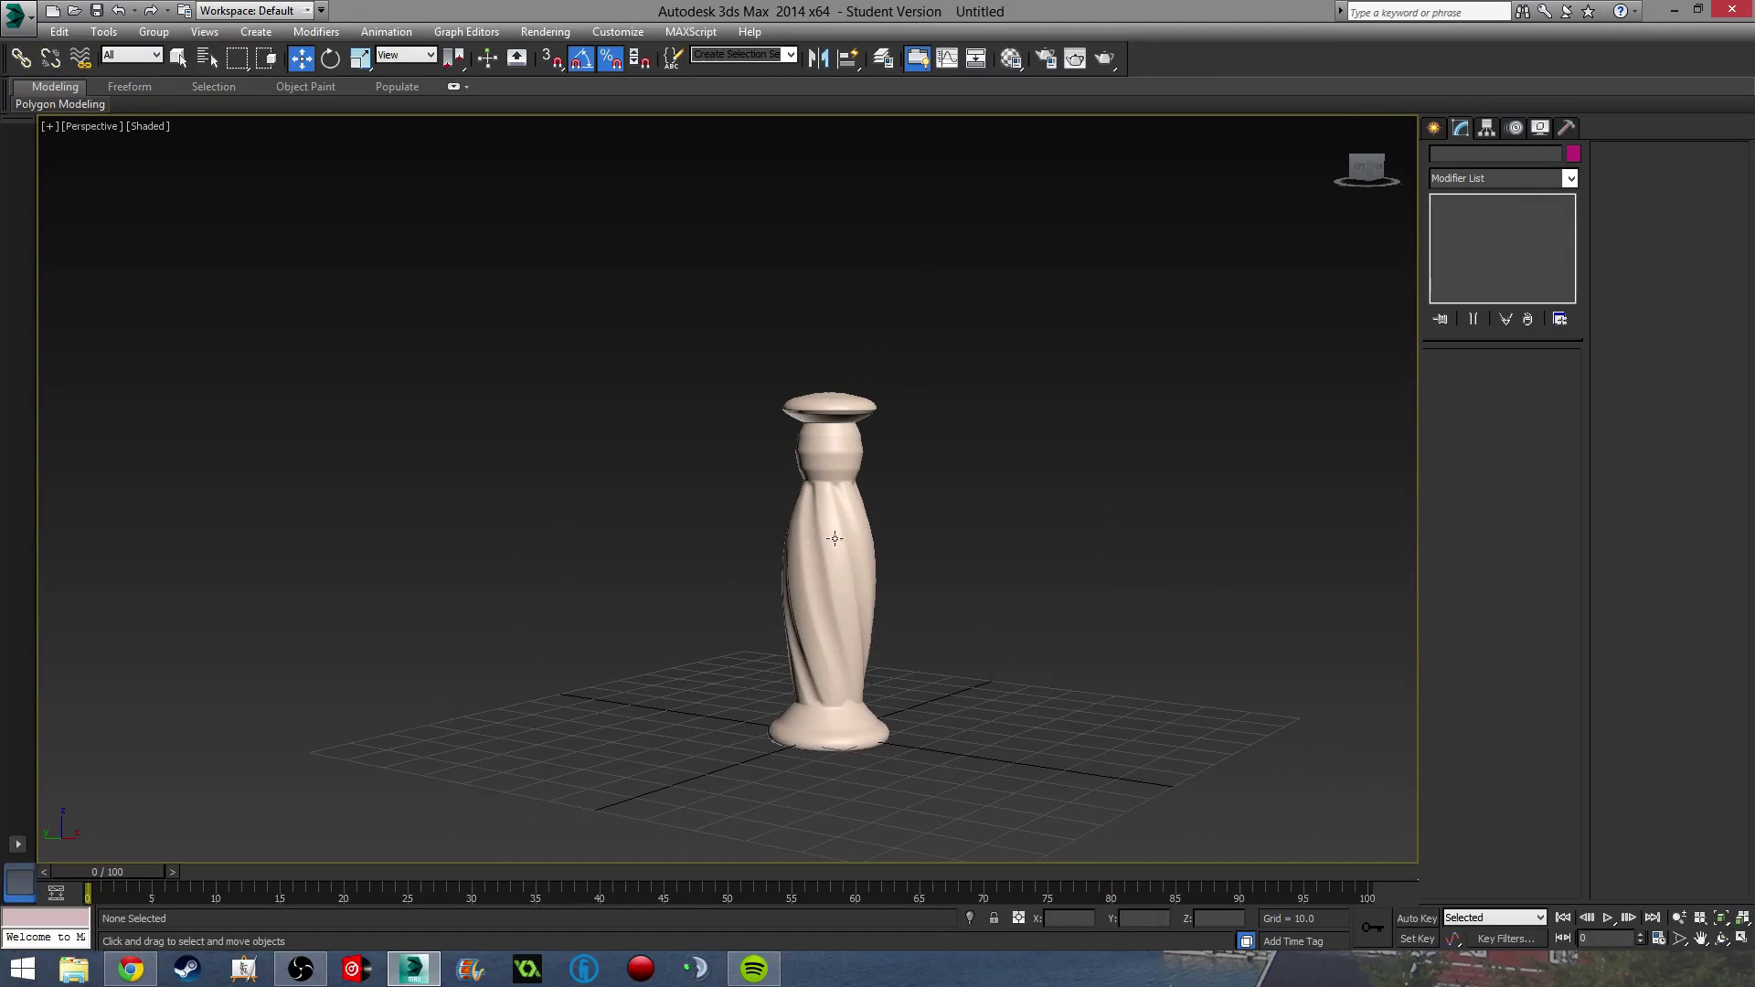
Try collapsing the handle's TurboSmooth modifier stack, and undo the collapse.
click(834, 539)
right_click(1494, 215)
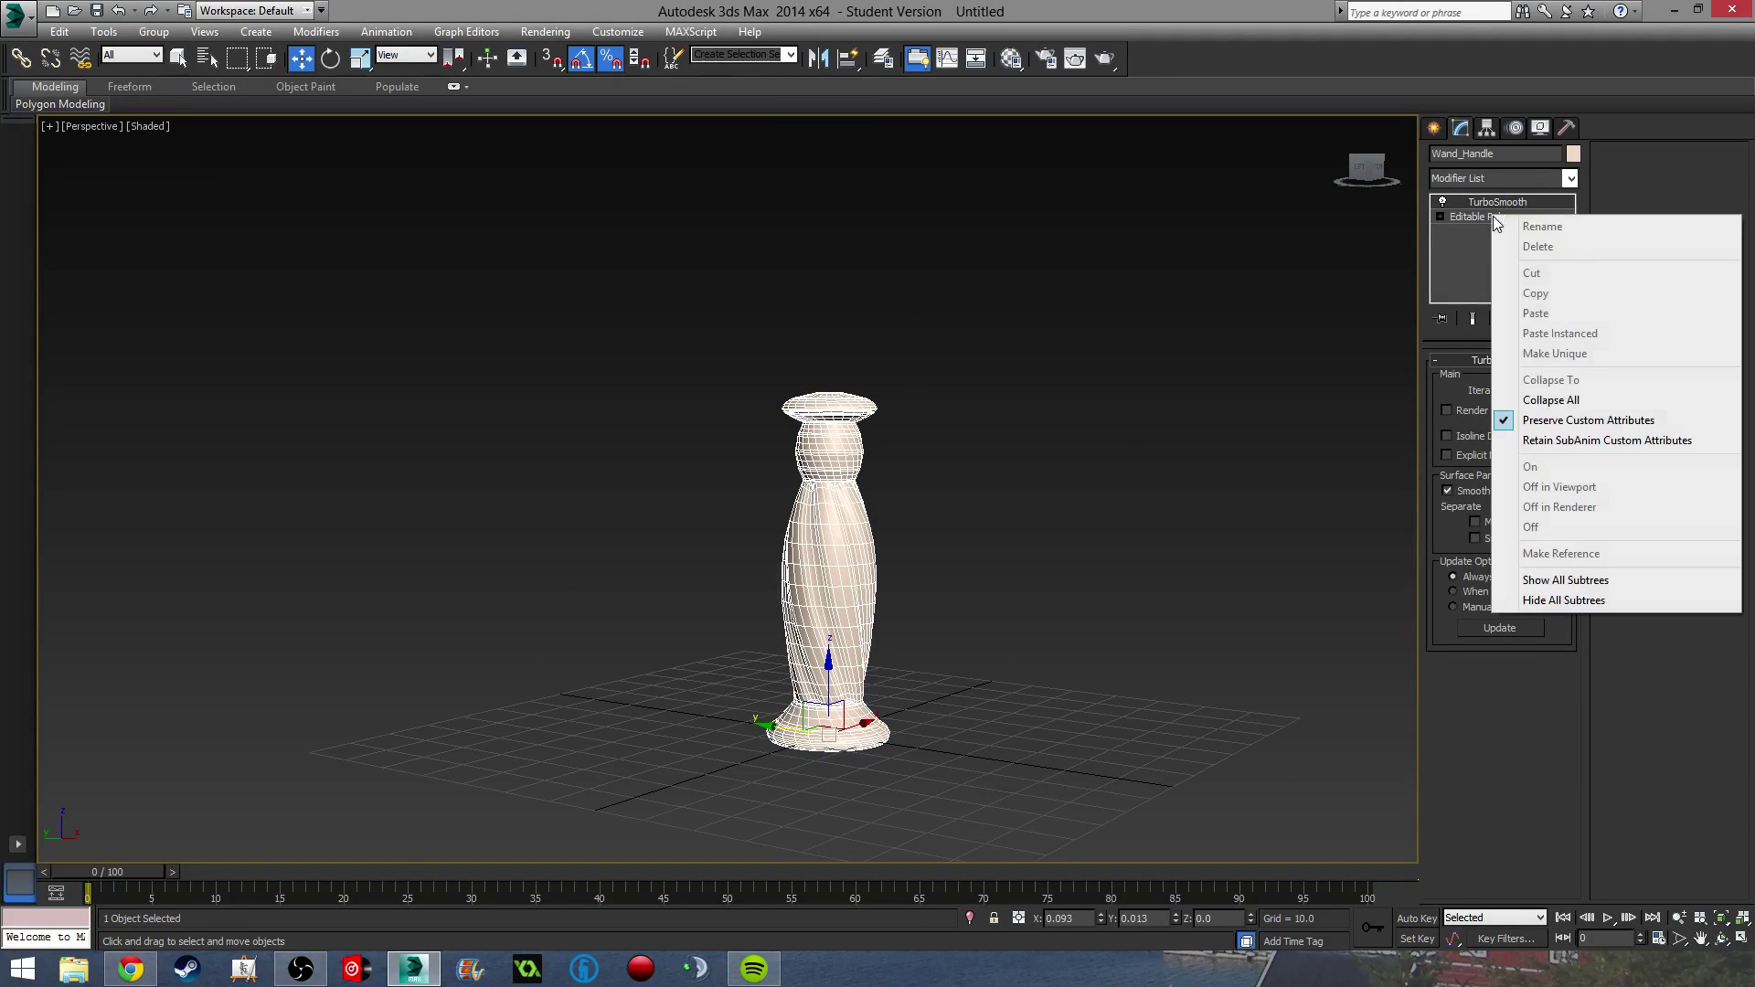
click(1535, 396)
middle_drag(1026, 412, 1009, 469)
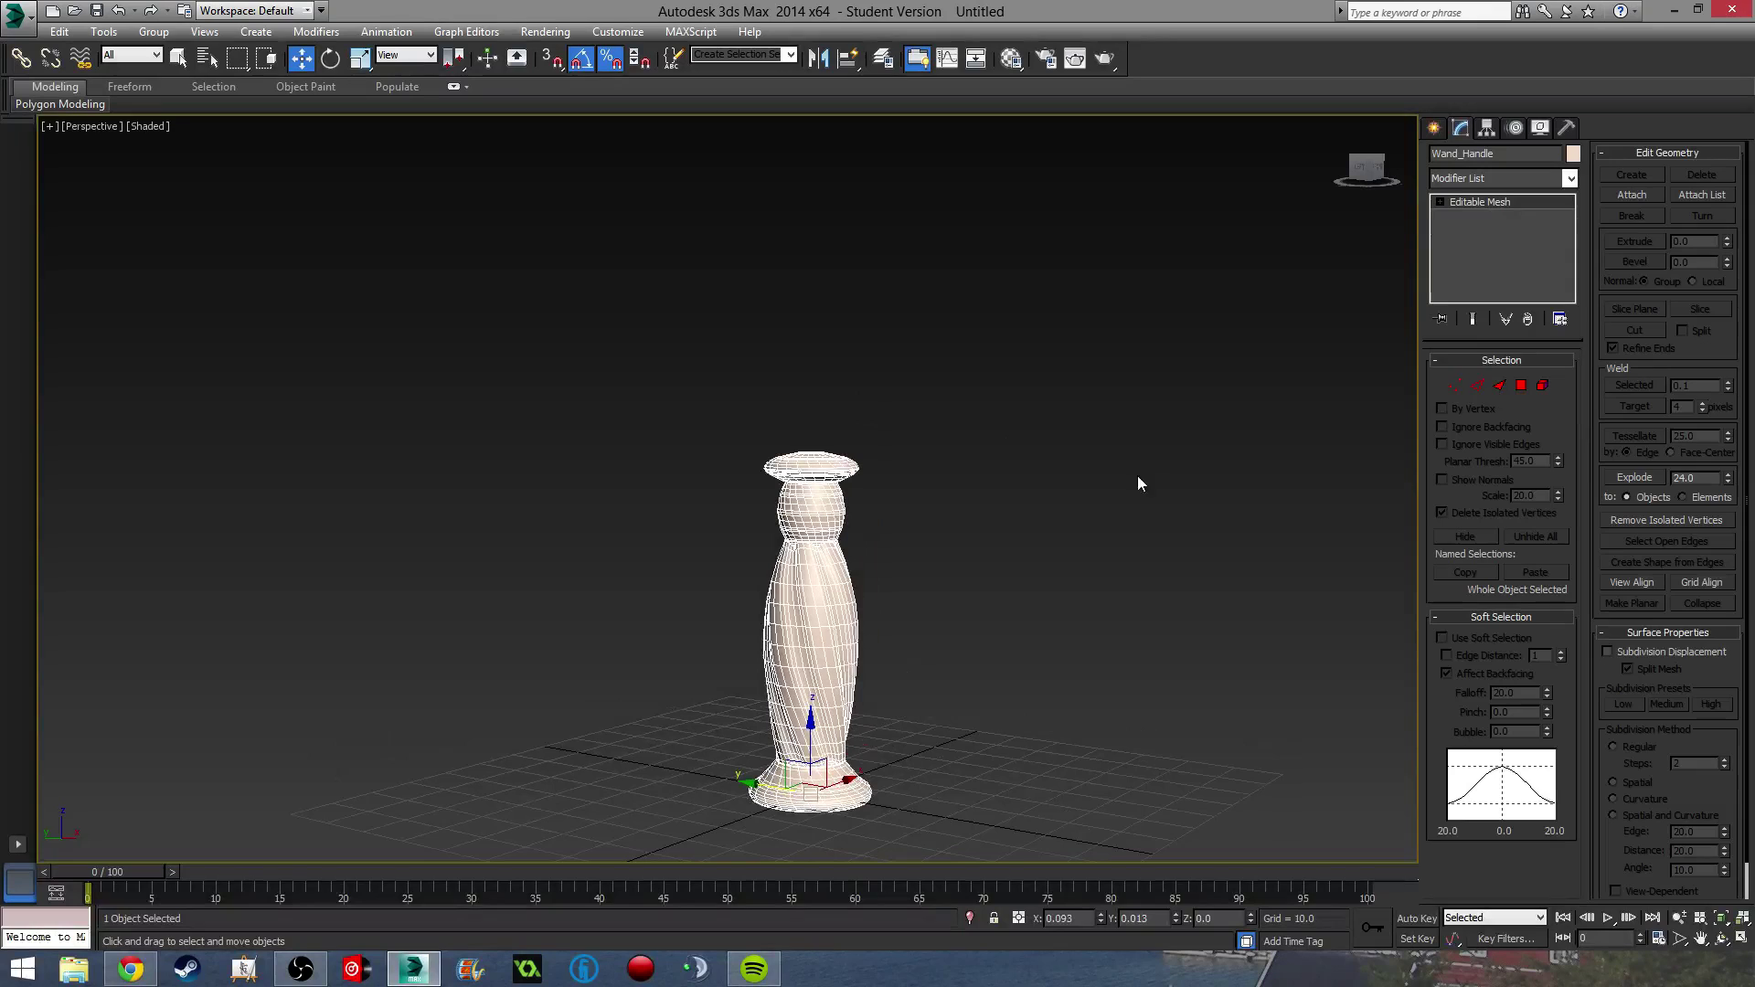
key(ctrl+z)
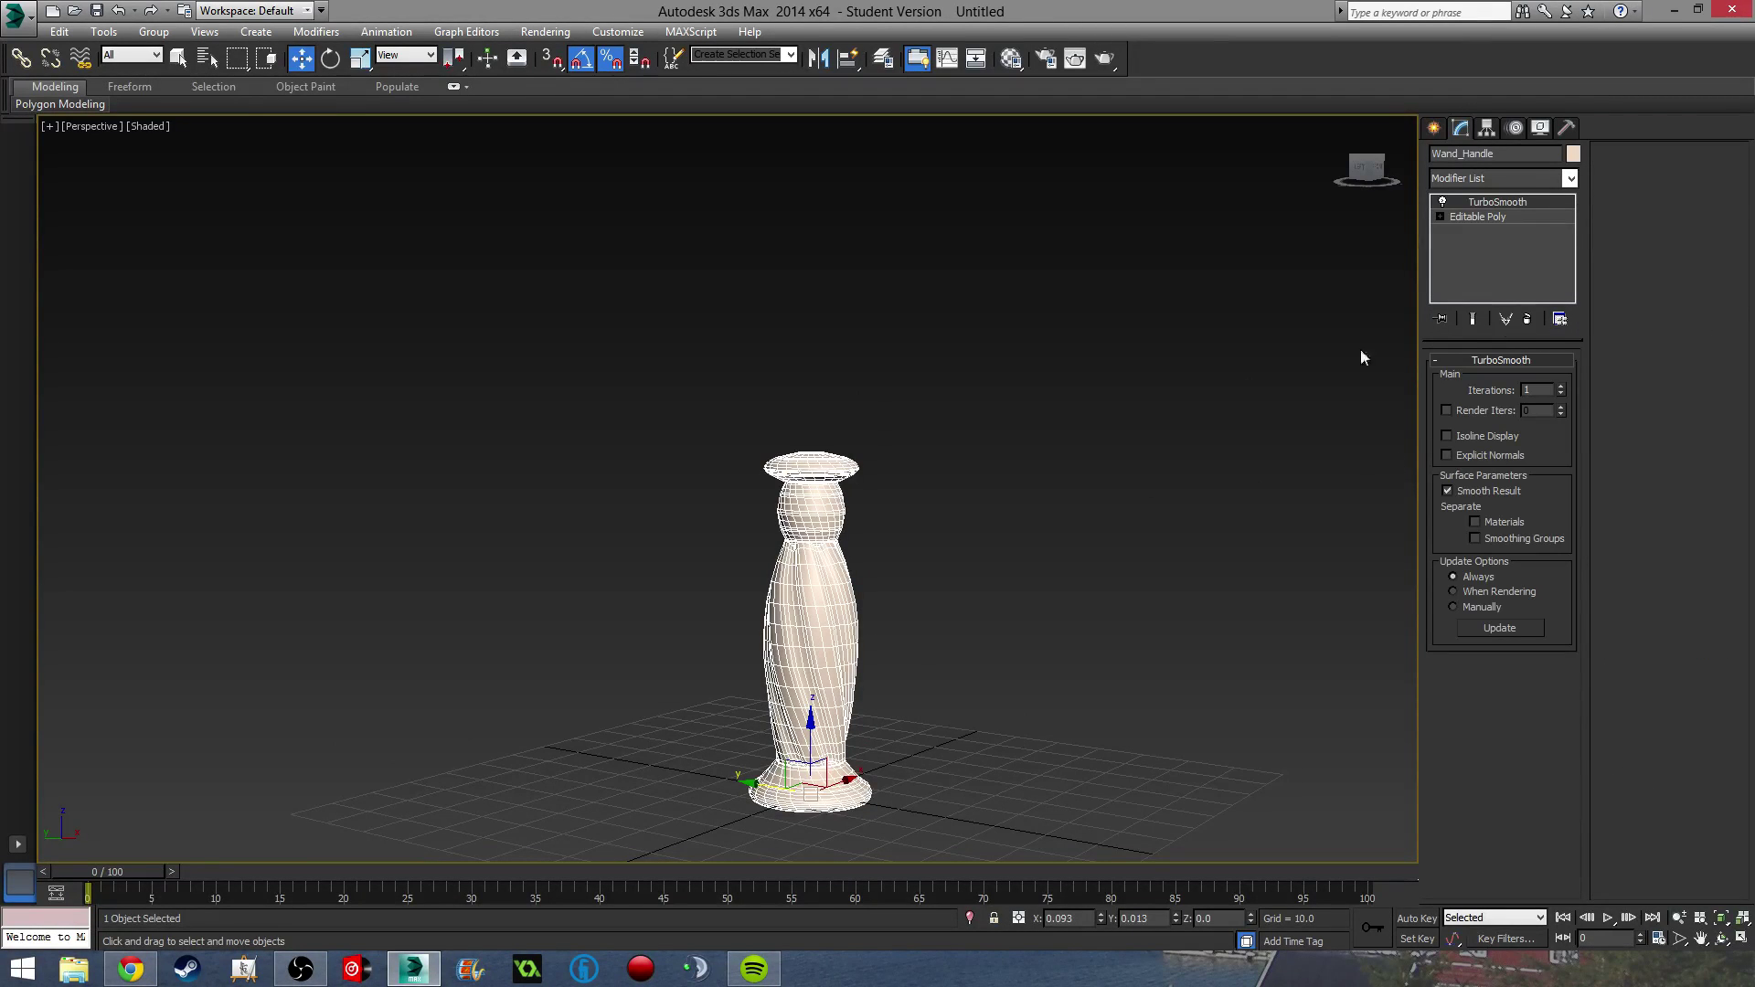
Extrude the centre polygon on top of the handle's cap upward by 93.25 to form the wand's rod.
alt+middle_drag(1362, 358, 1310, 430)
click(1499, 217)
click(1519, 381)
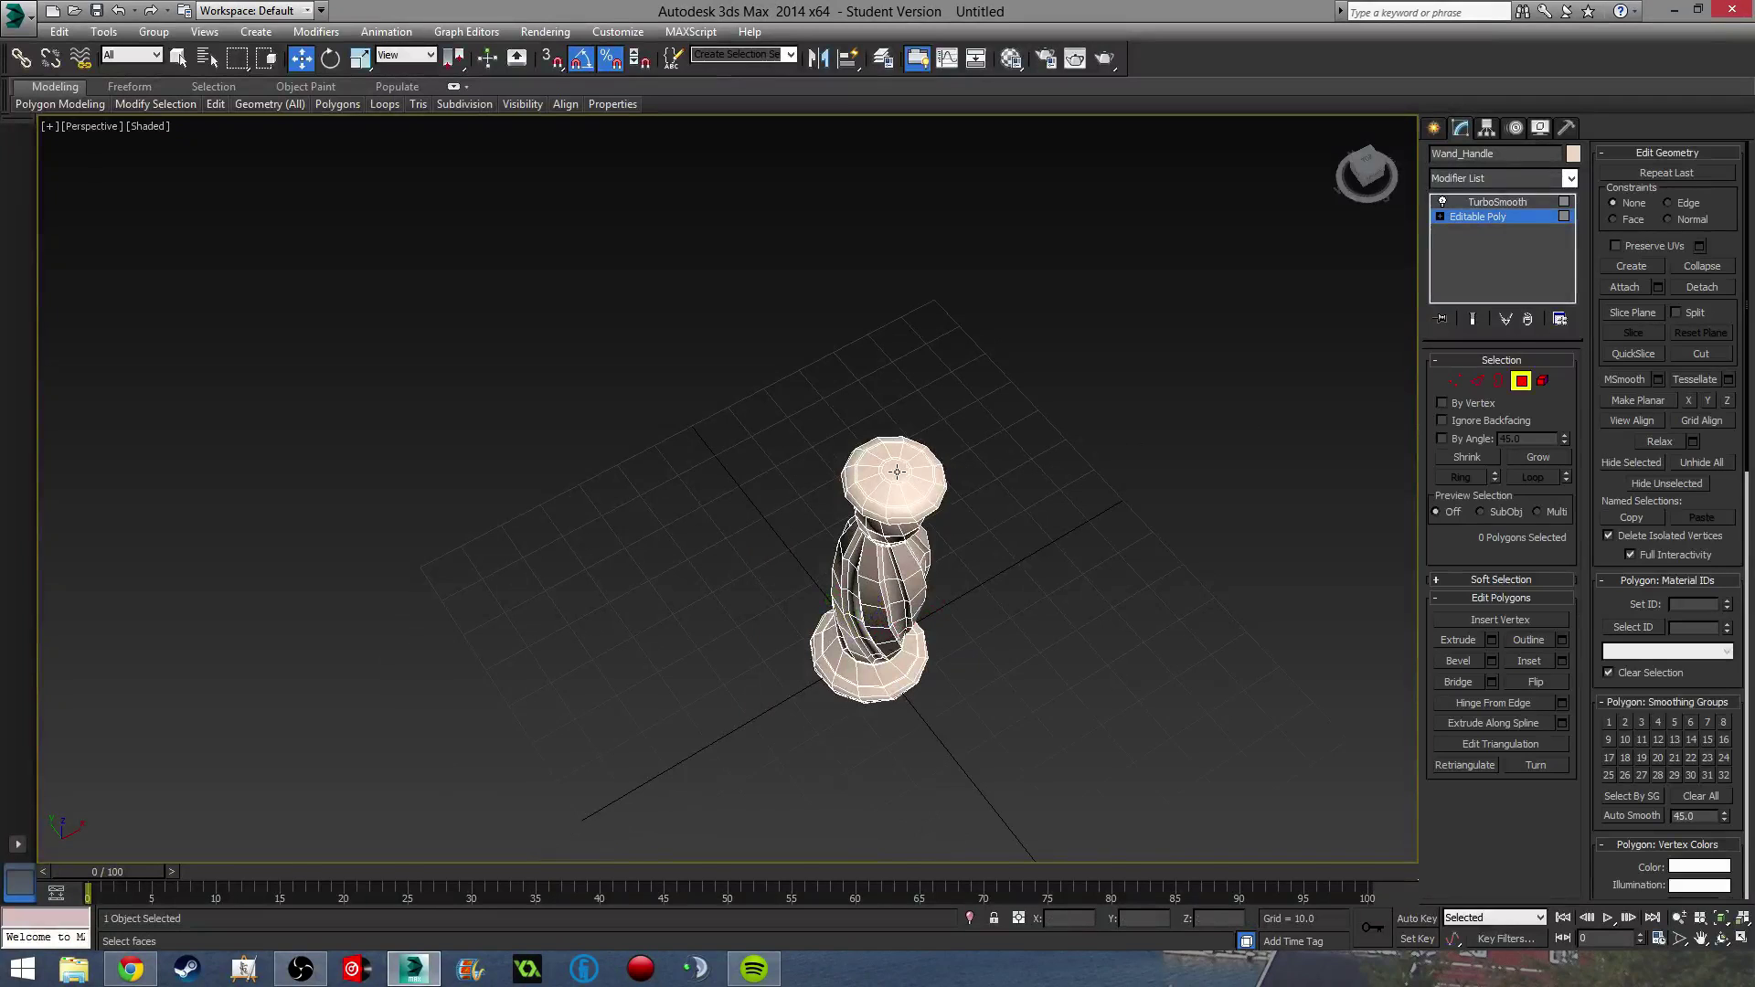
click(897, 471)
key(l)
scroll(941, 435, down, 8)
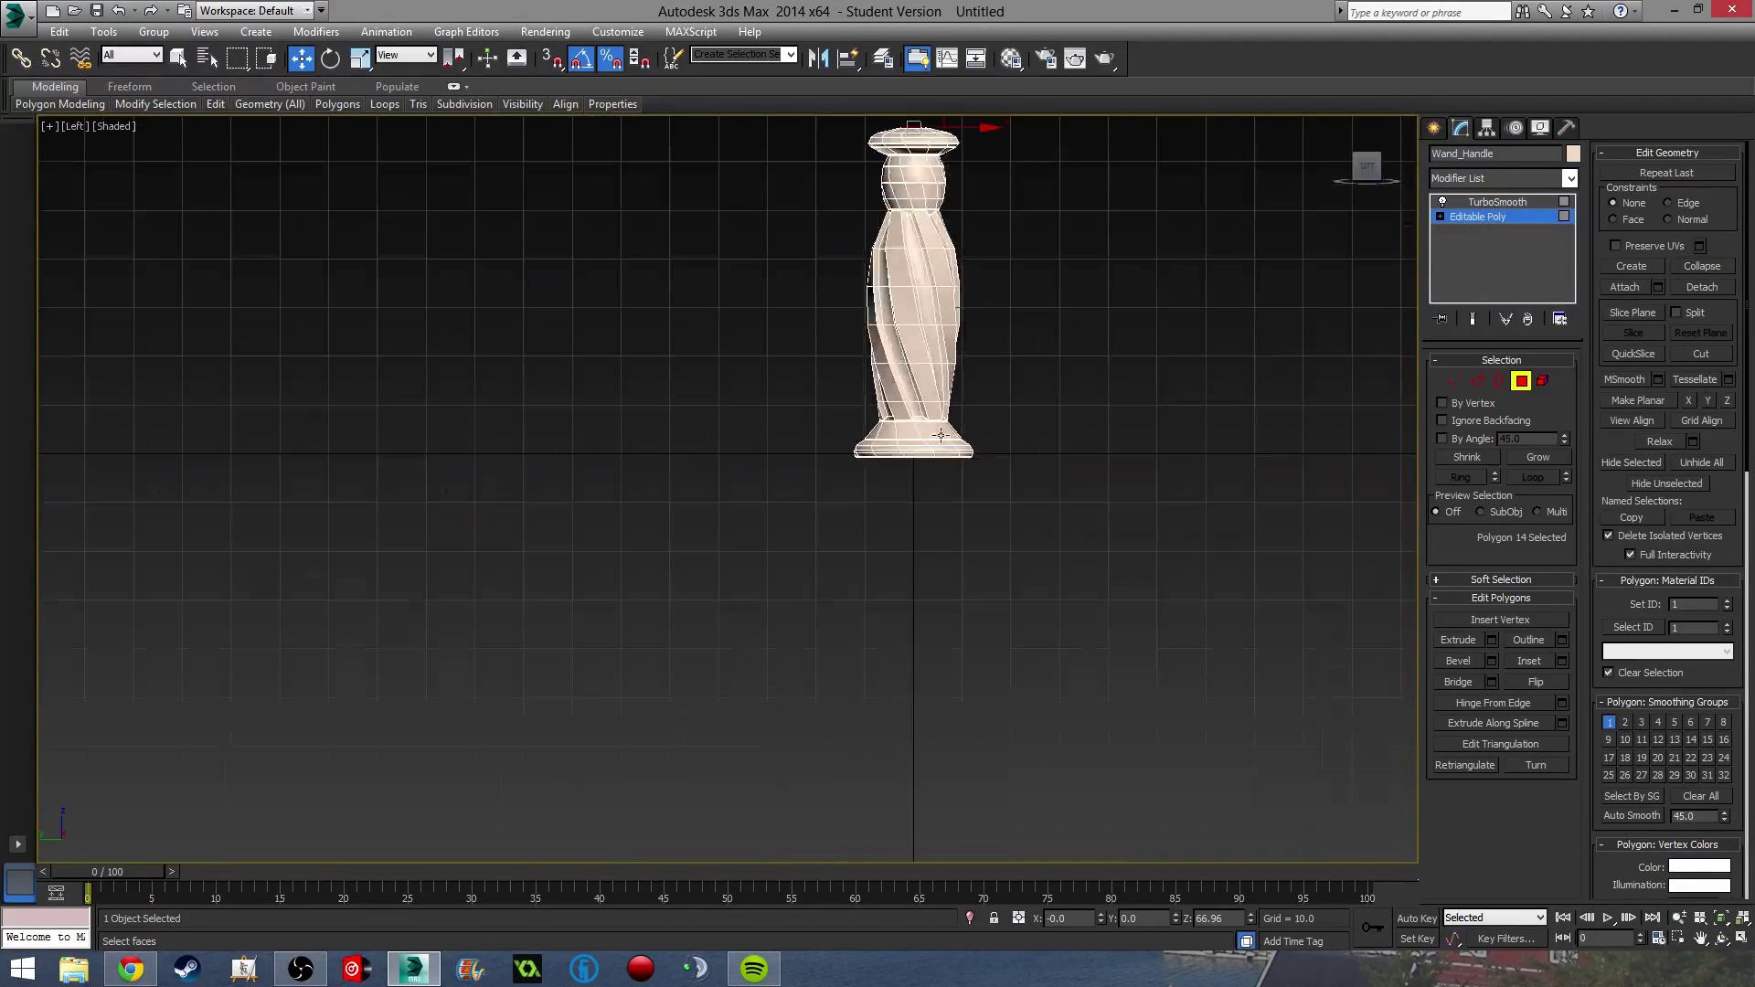
middle_drag(963, 381, 875, 639)
middle_drag(903, 547, 884, 666)
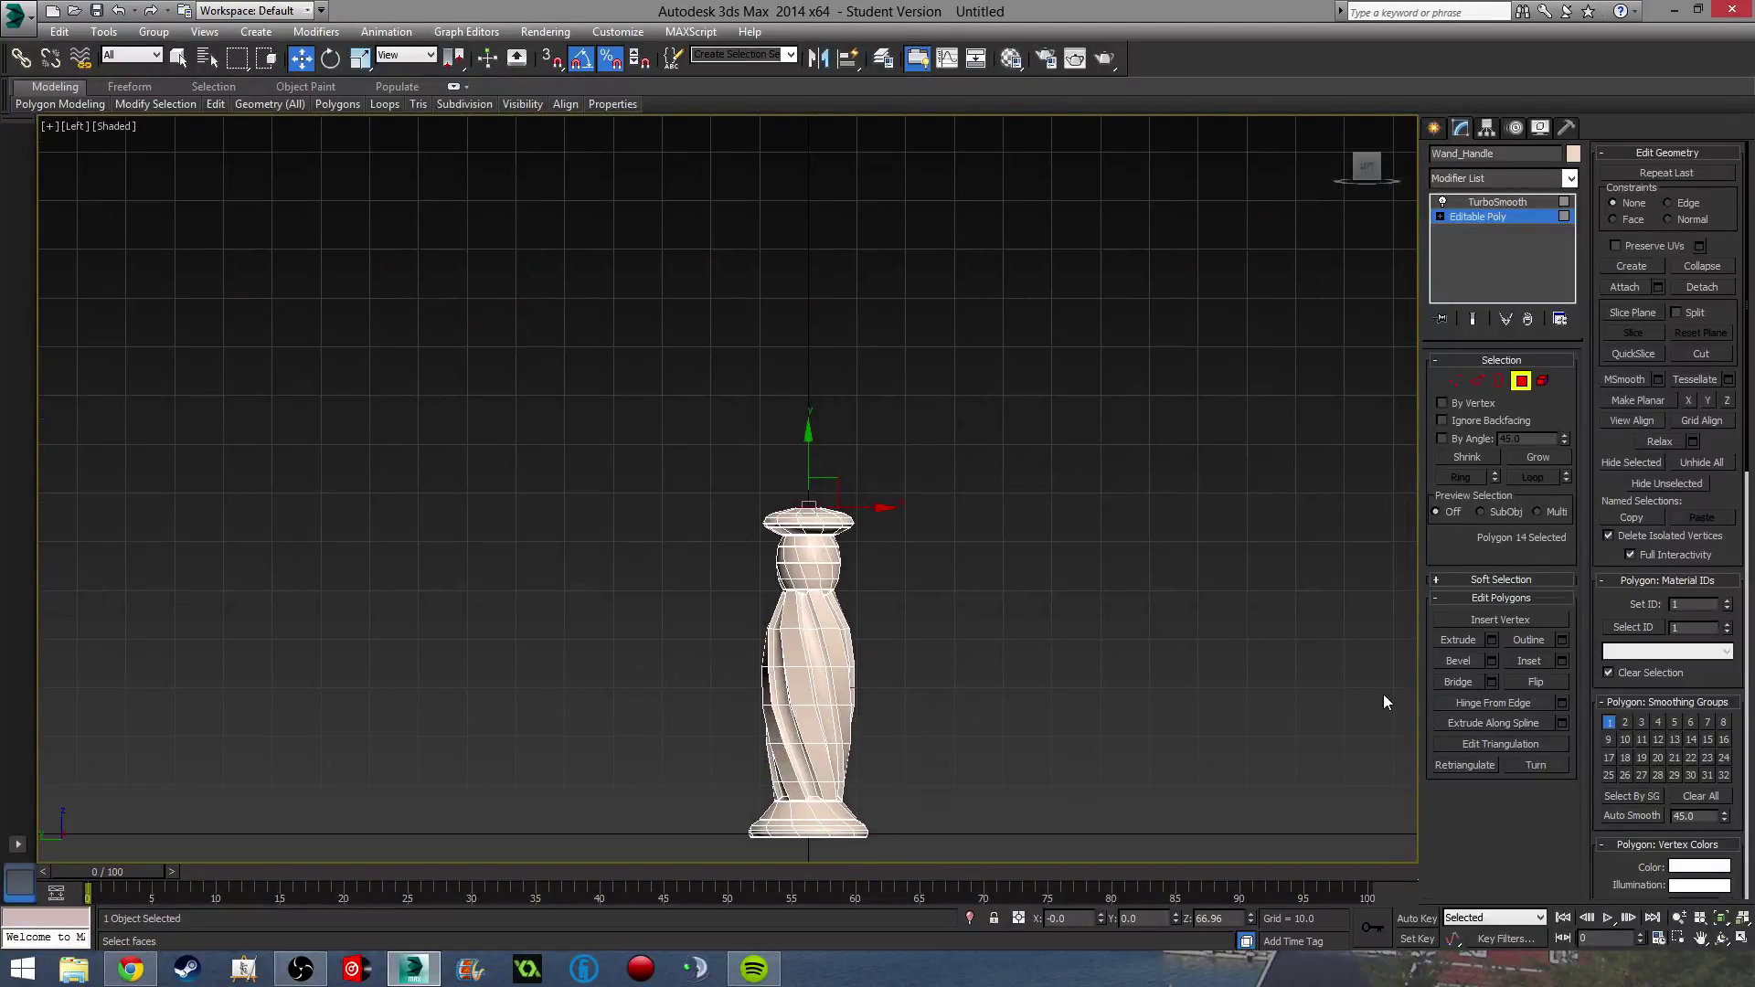
click(1492, 638)
drag(742, 525, 805, 104)
middle_drag(972, 242, 1013, 380)
scroll(996, 455, down, 2)
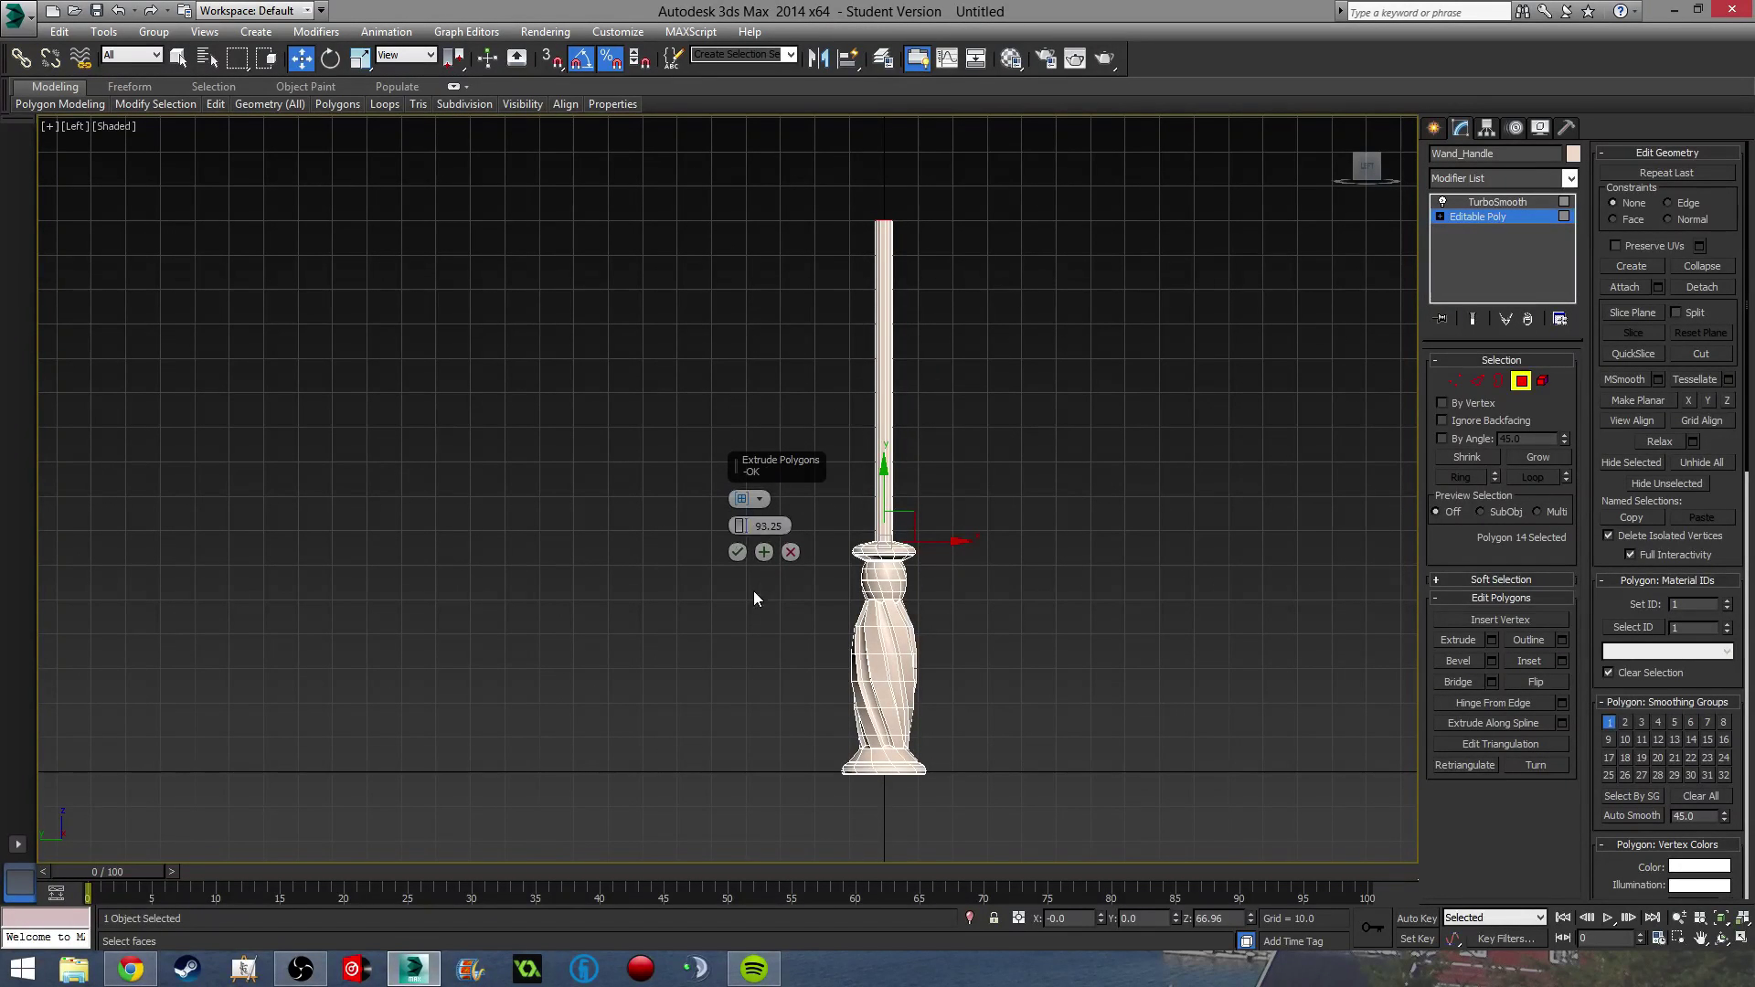
click(738, 552)
Check the extruded rod with TurboSmooth and return to the Editable Poly level.
middle_drag(945, 502, 927, 539)
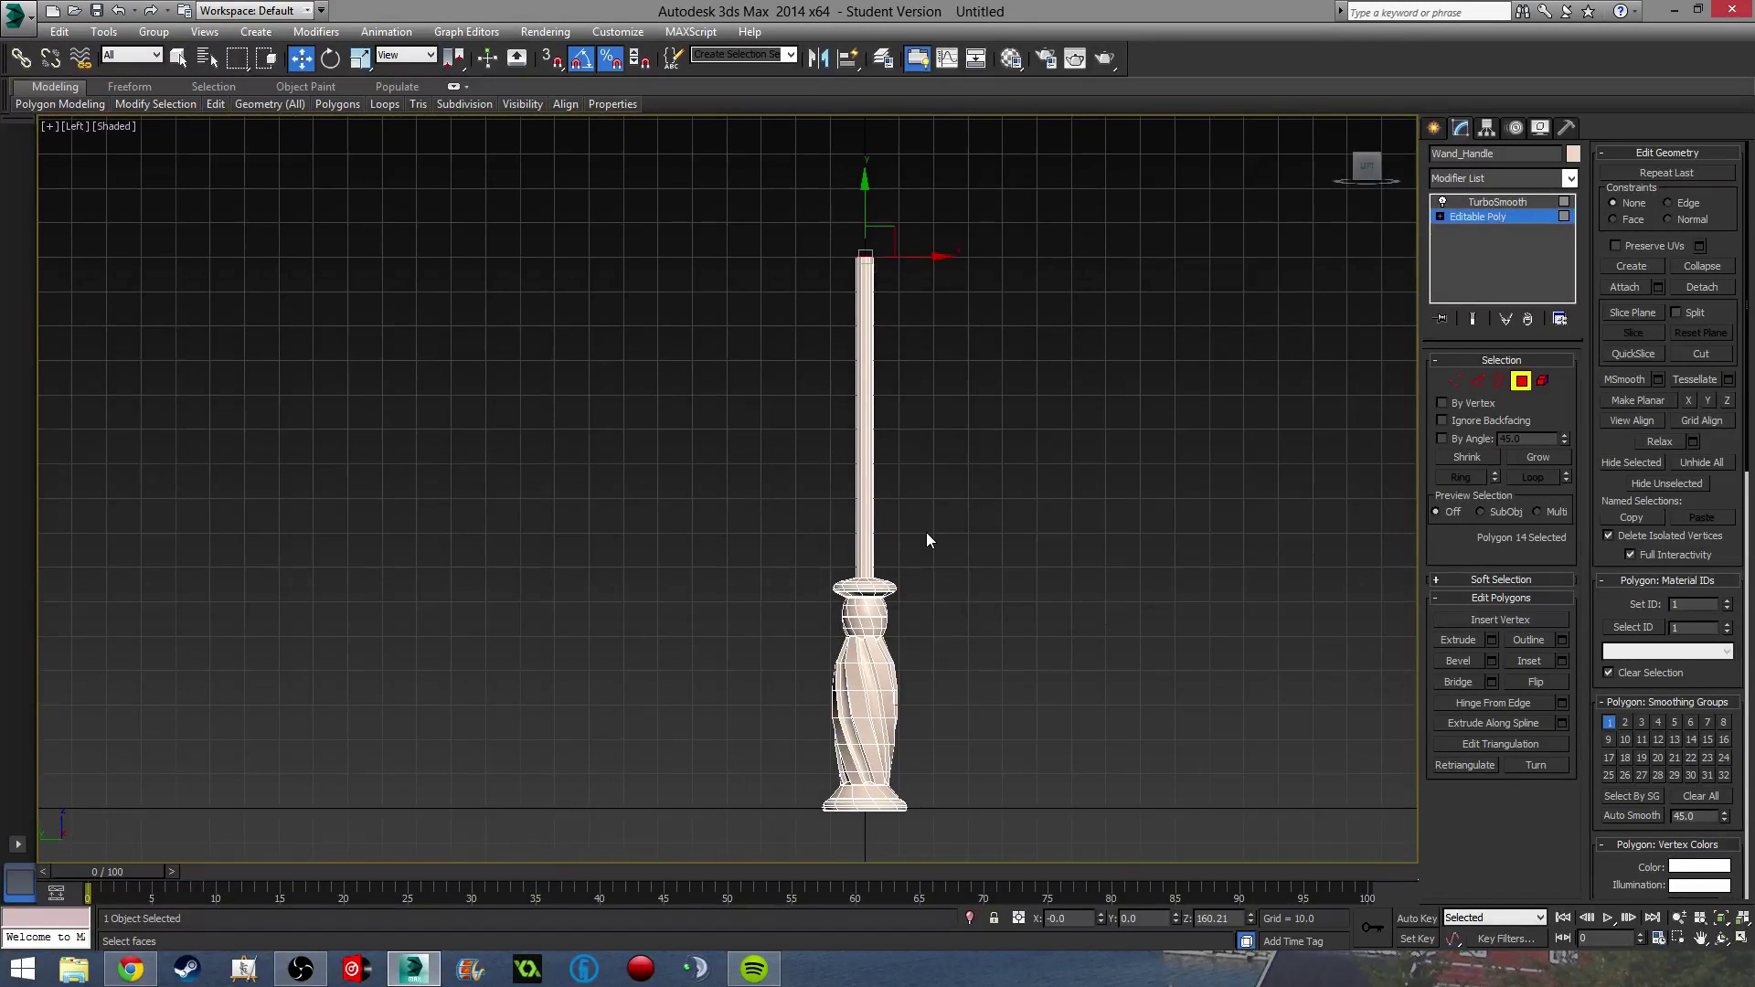
middle_drag(1018, 505, 979, 578)
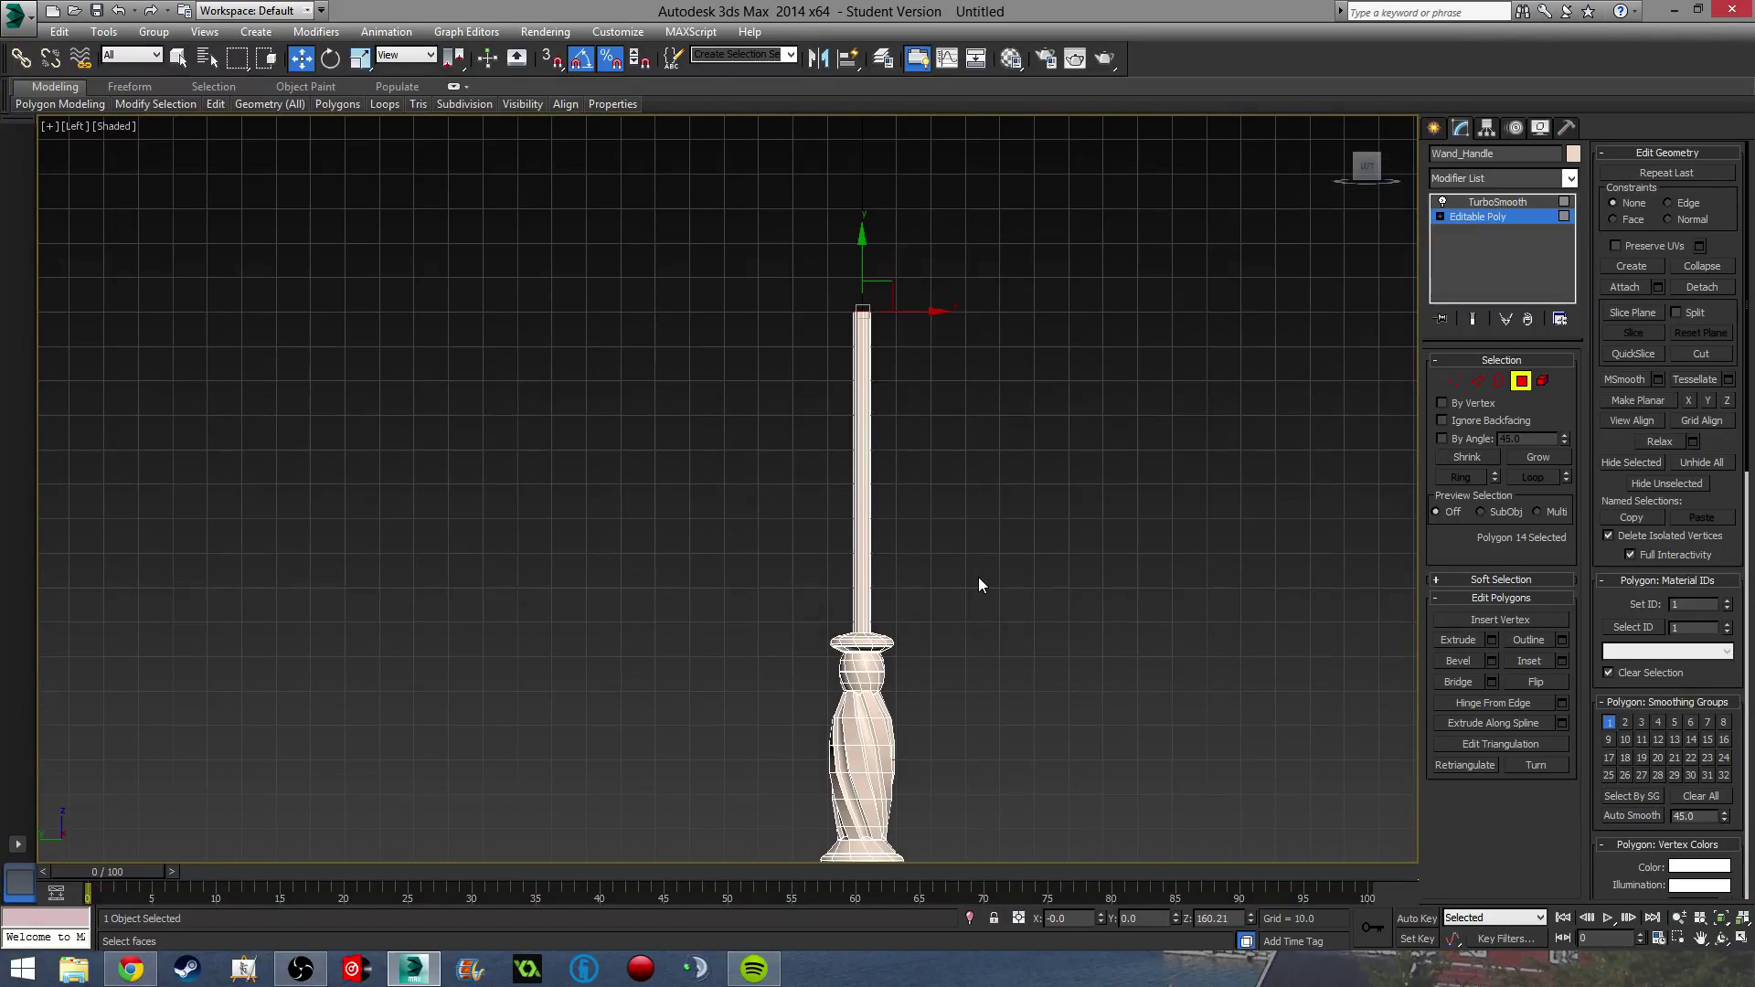
middle_drag(948, 655, 995, 651)
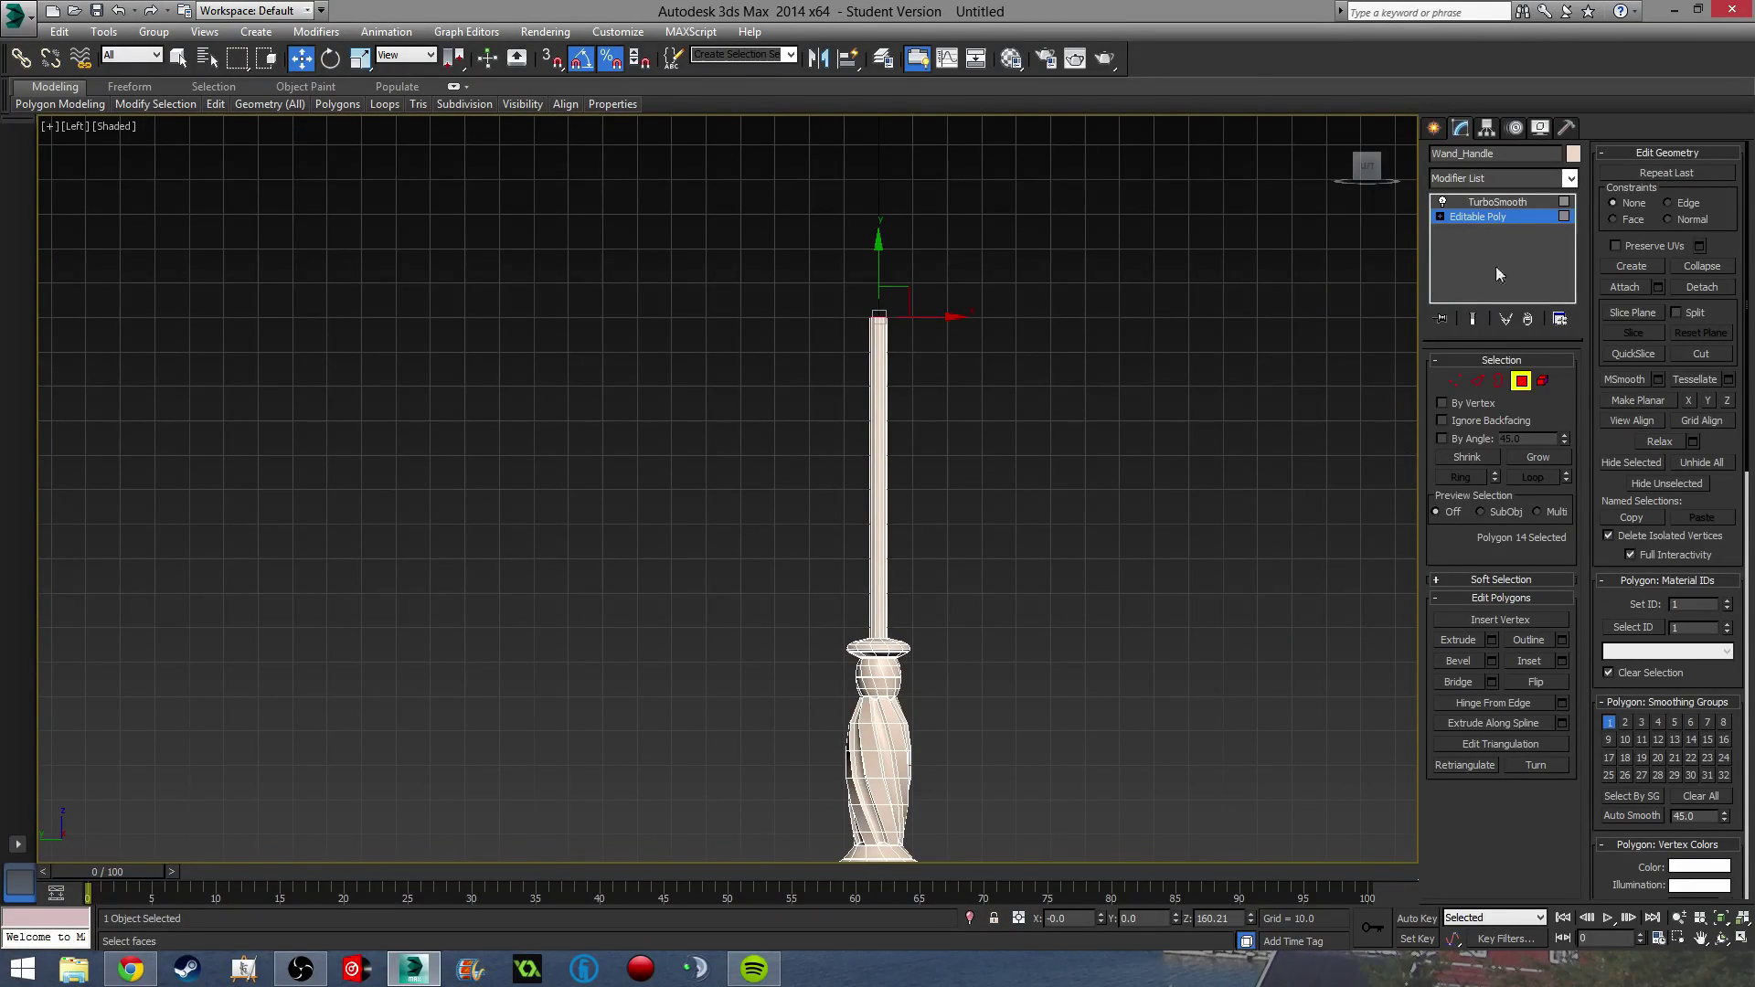
click(1500, 202)
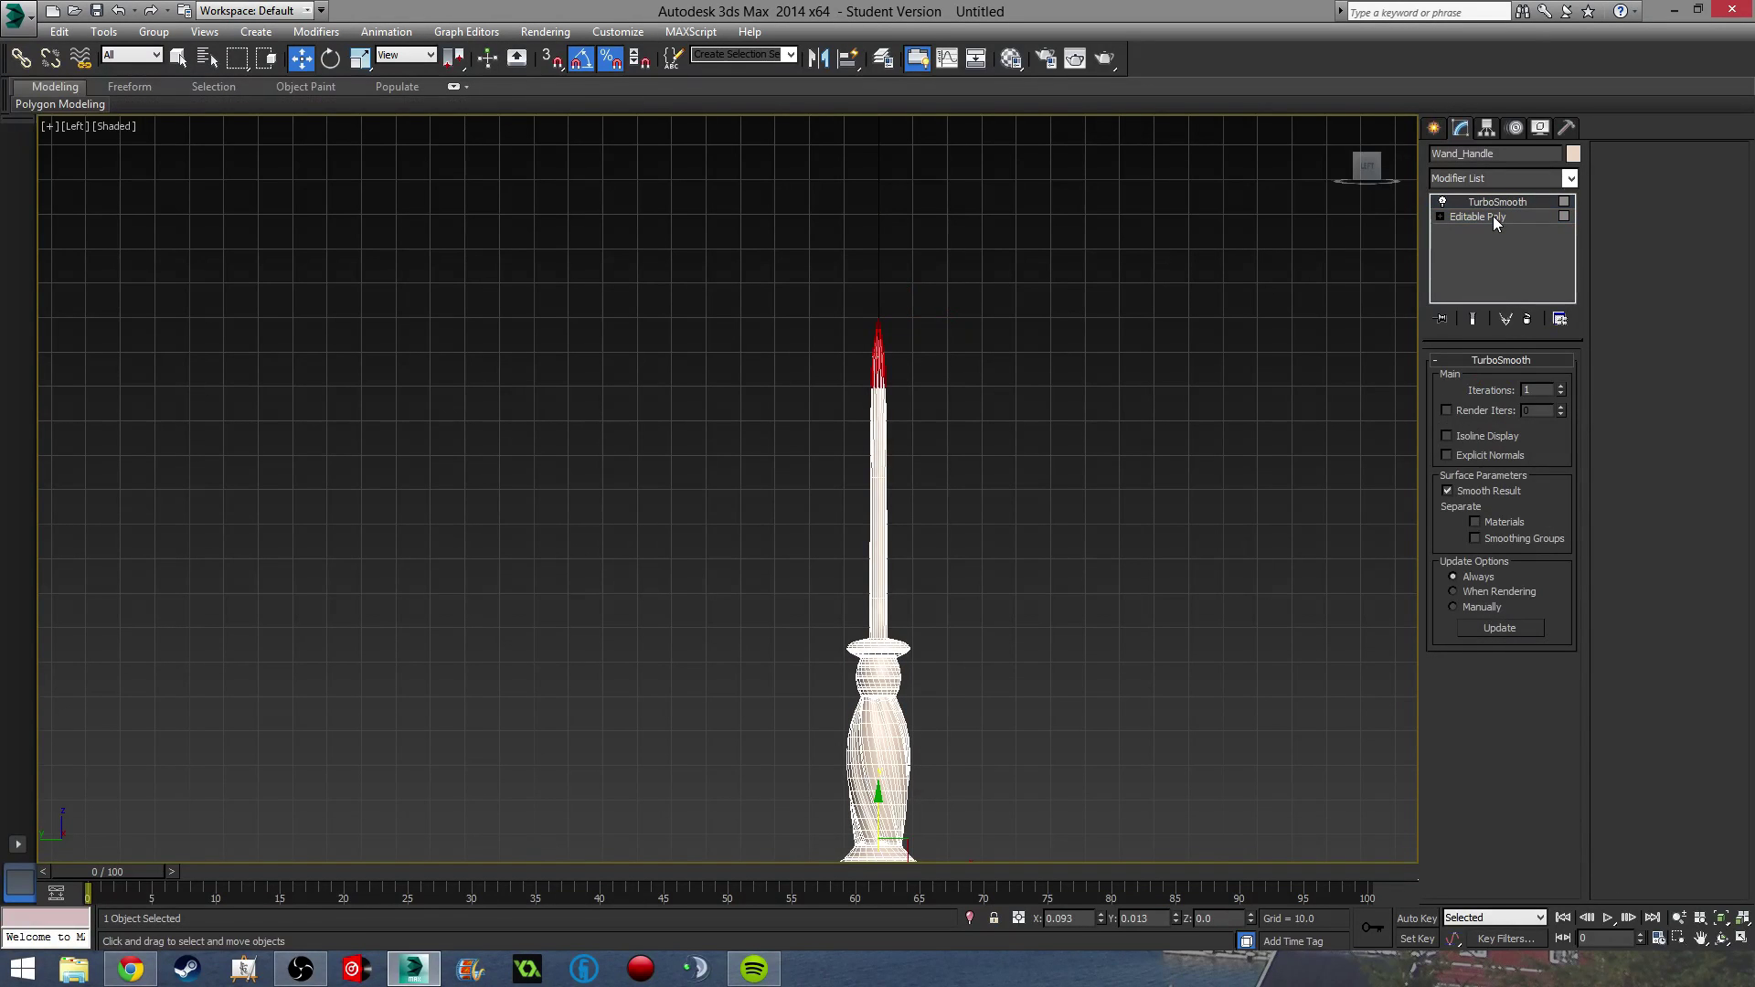
click(1493, 216)
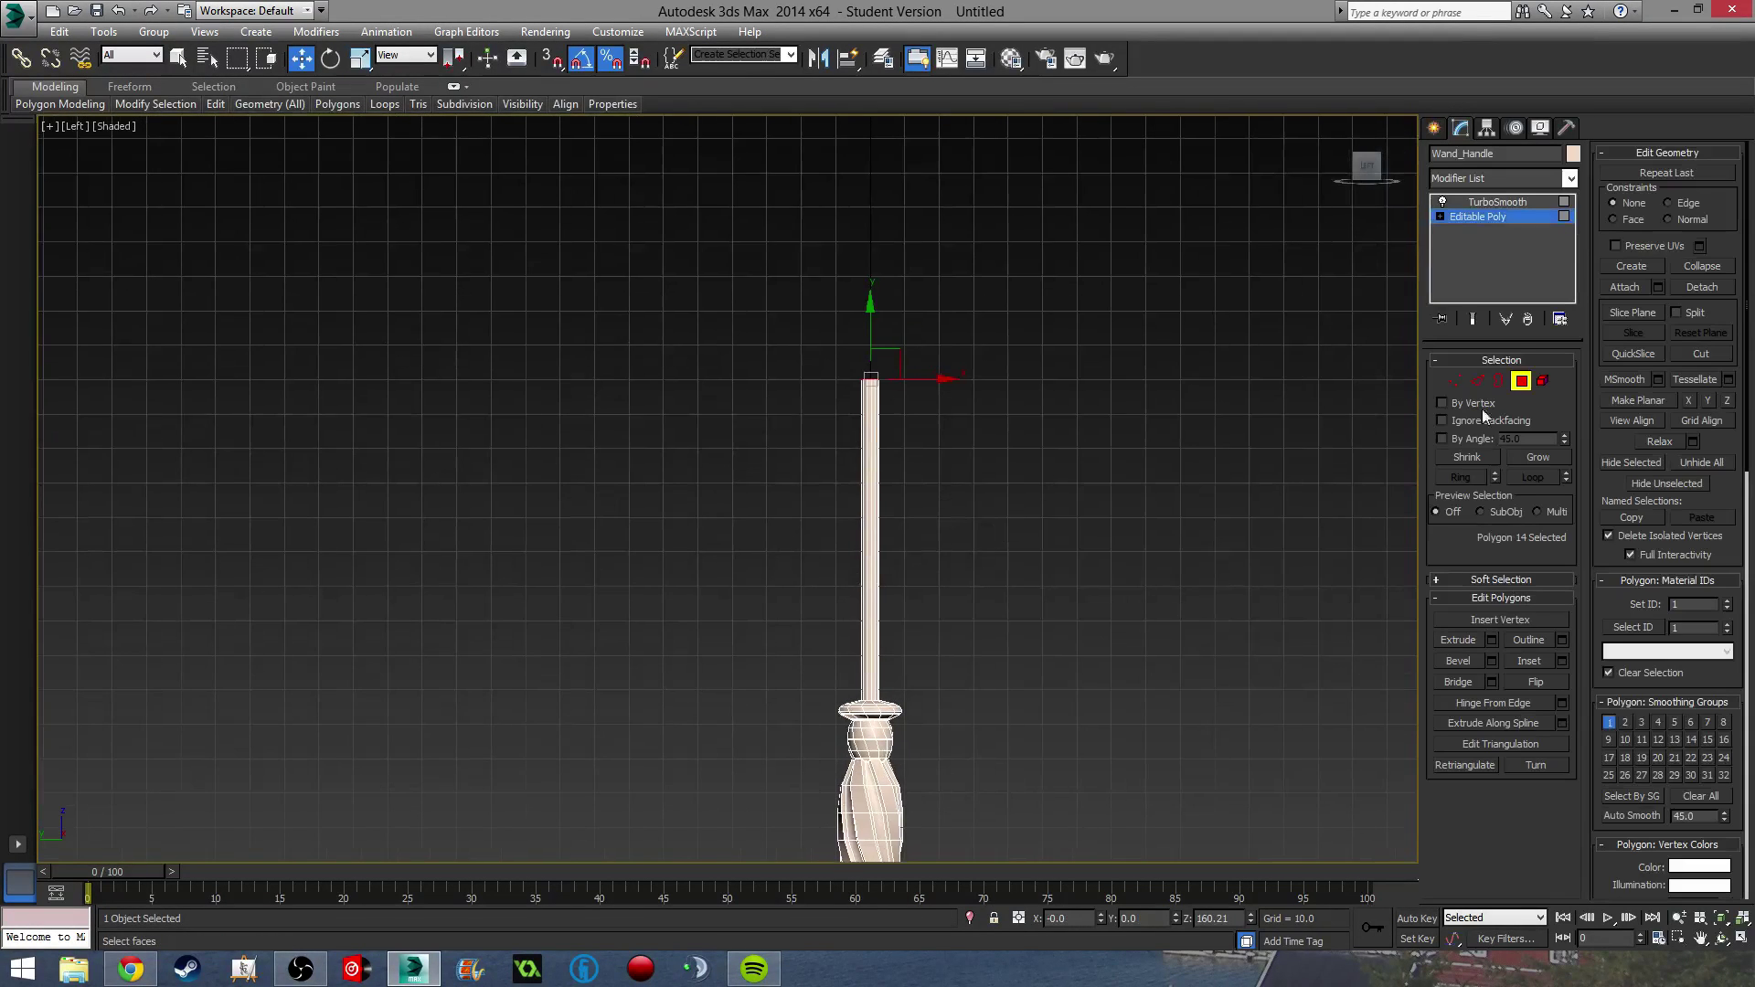
Bevel the rod's end polygon upward and inward several times to round off the wand tip.
middle_drag(874, 357, 958, 455)
scroll(931, 478, up, 8)
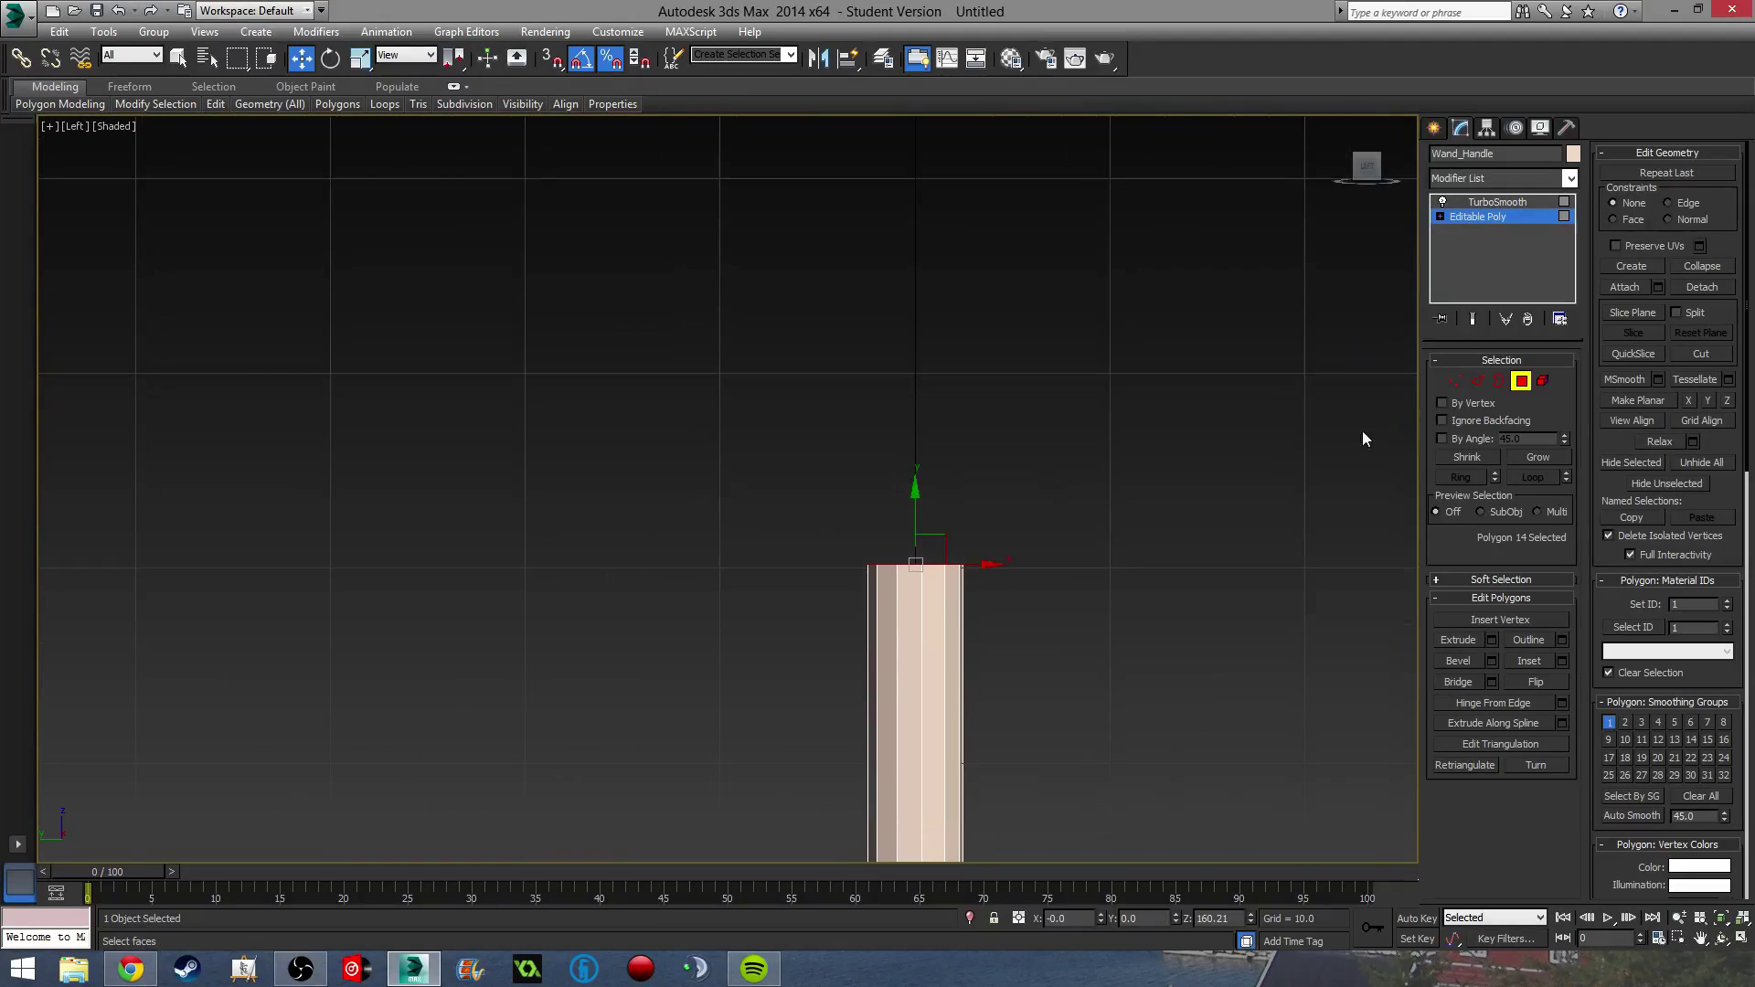
alt+middle_drag(947, 630, 955, 640)
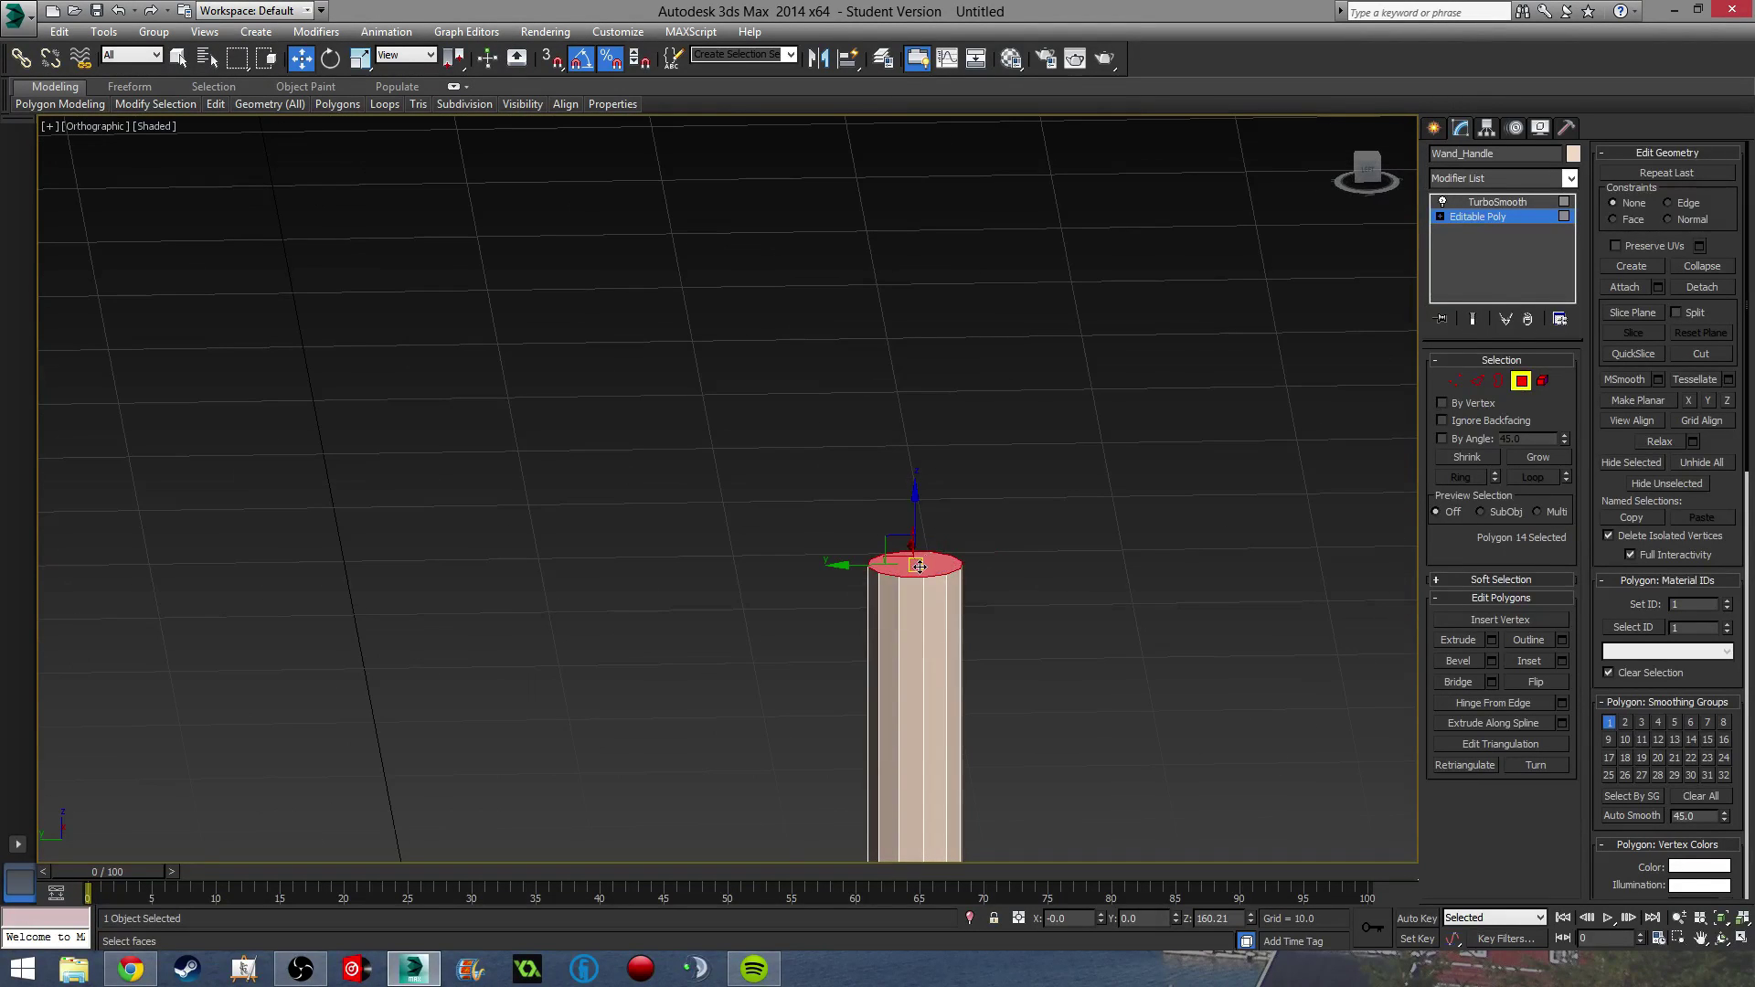
click(1478, 662)
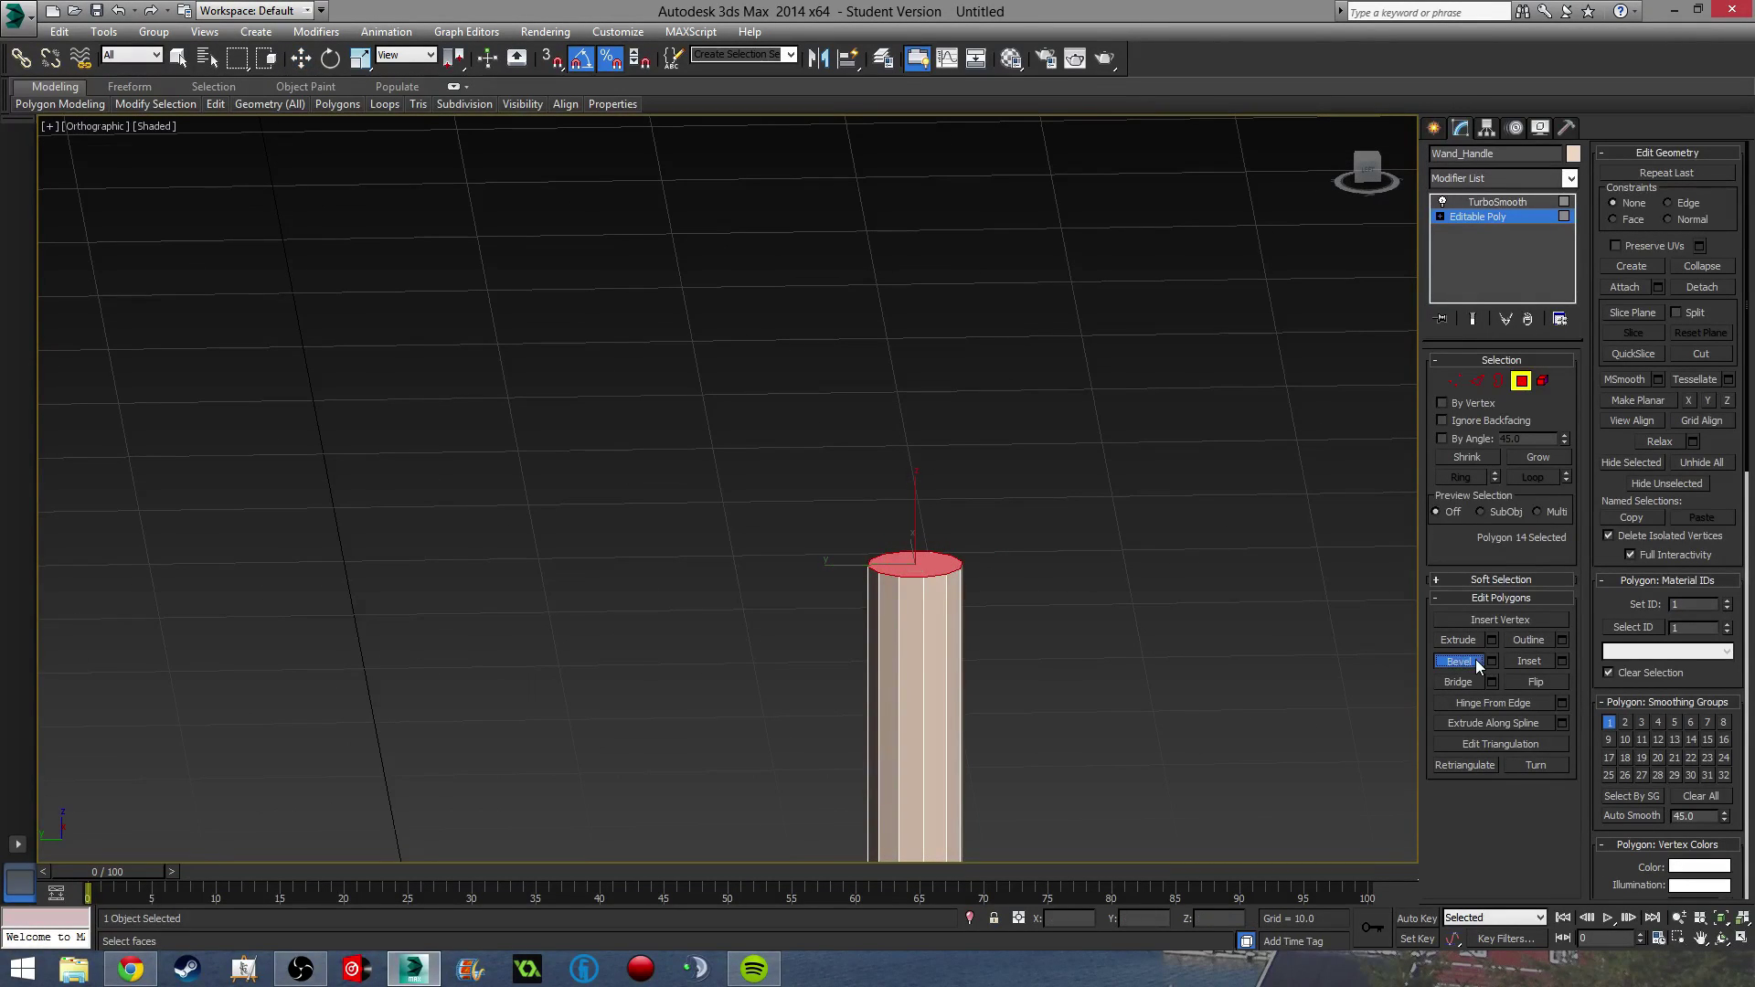
drag(934, 566, 929, 524)
click(930, 552)
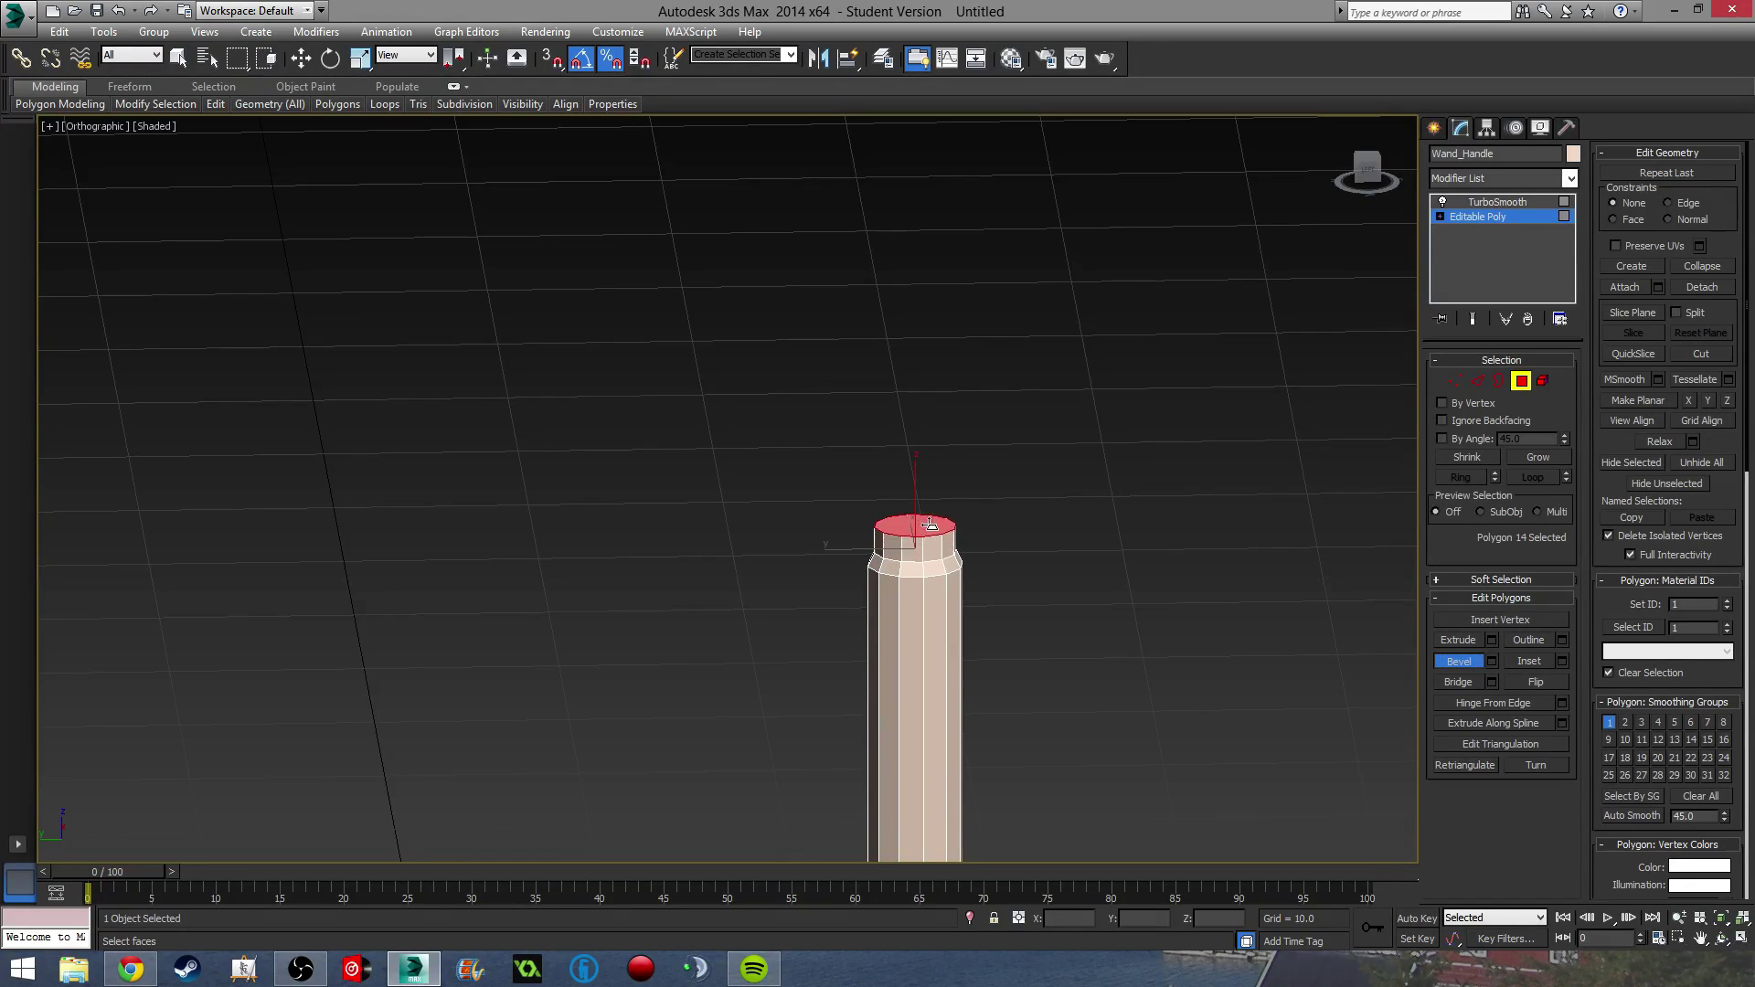
click(932, 550)
alt+middle_drag(931, 550, 1336, 576)
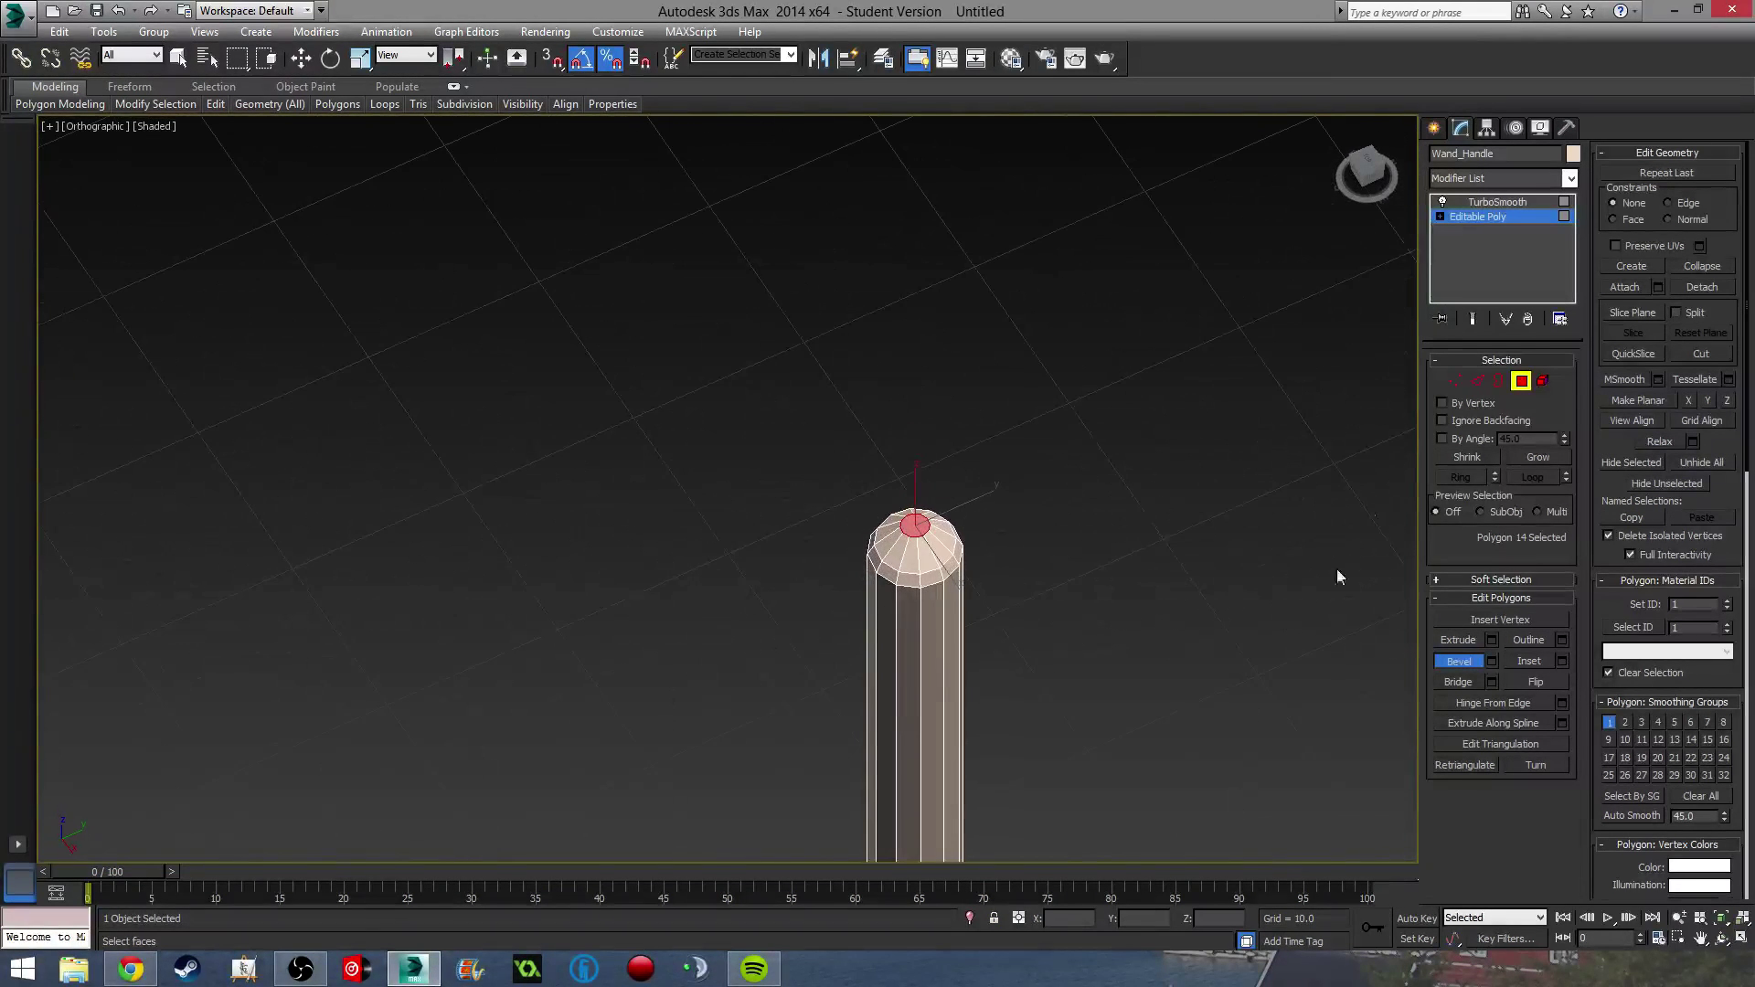
Cut edges across the small end polygon of the wand tip between opposite vertices, crossing at its centre.
key(t)
scroll(889, 545, up, 6)
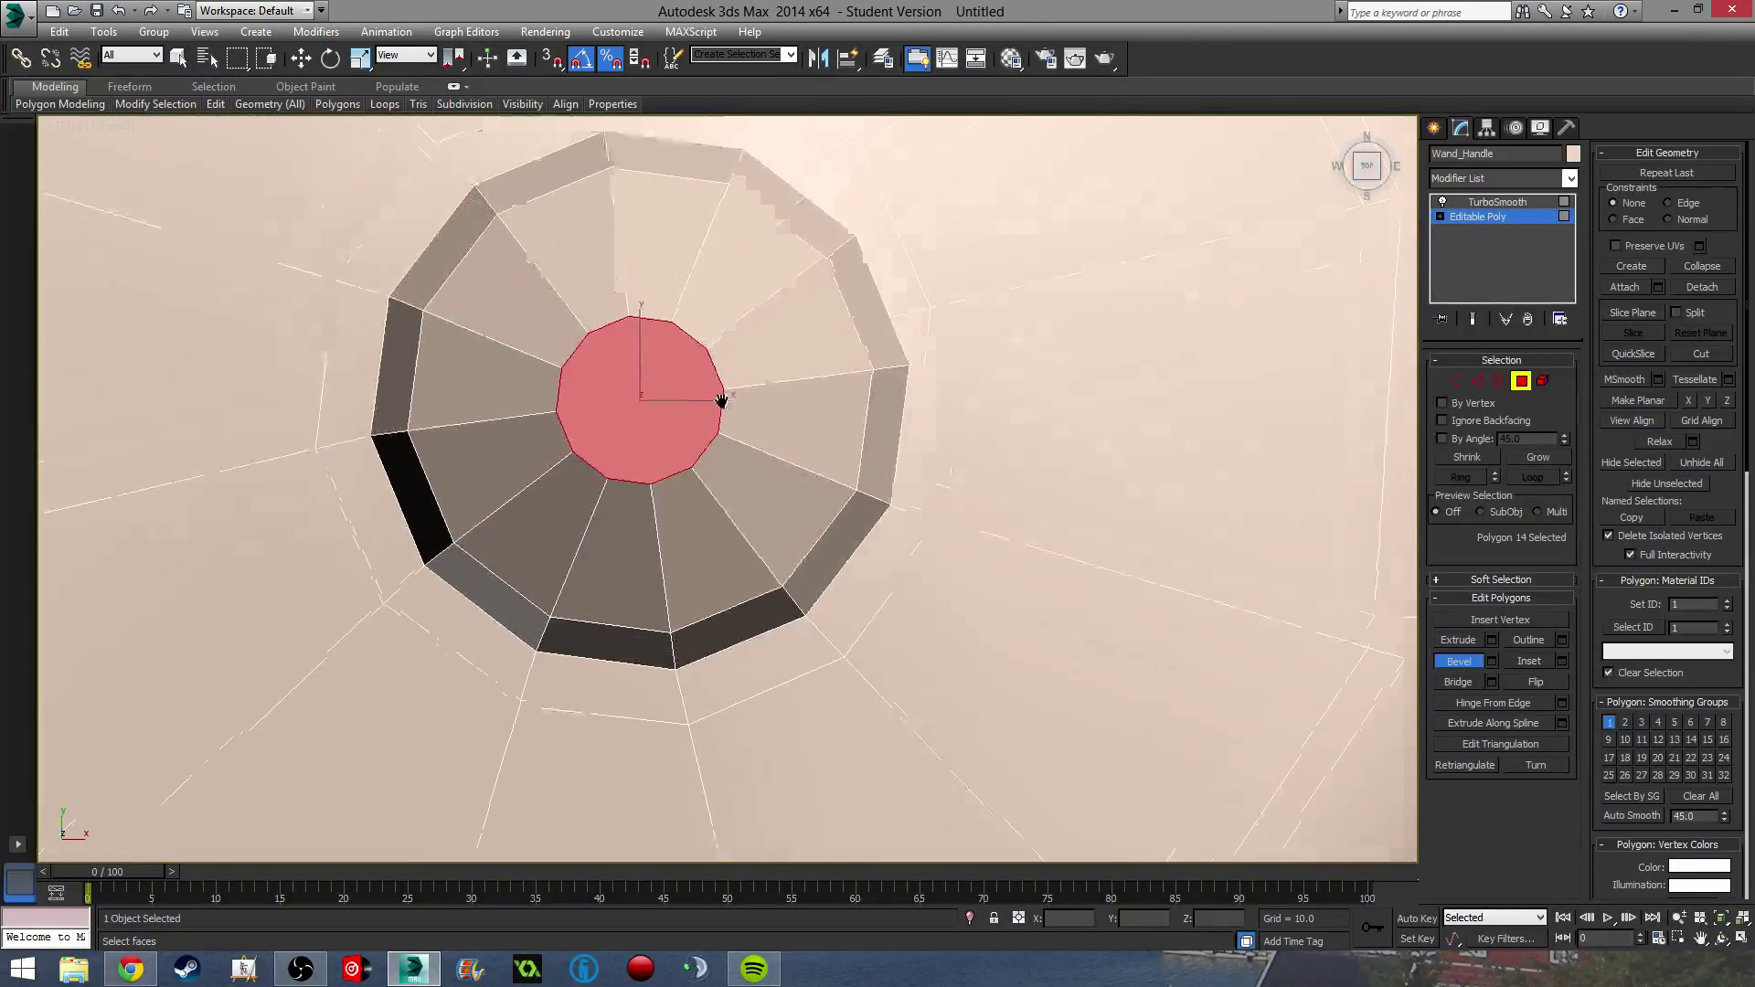
key(w)
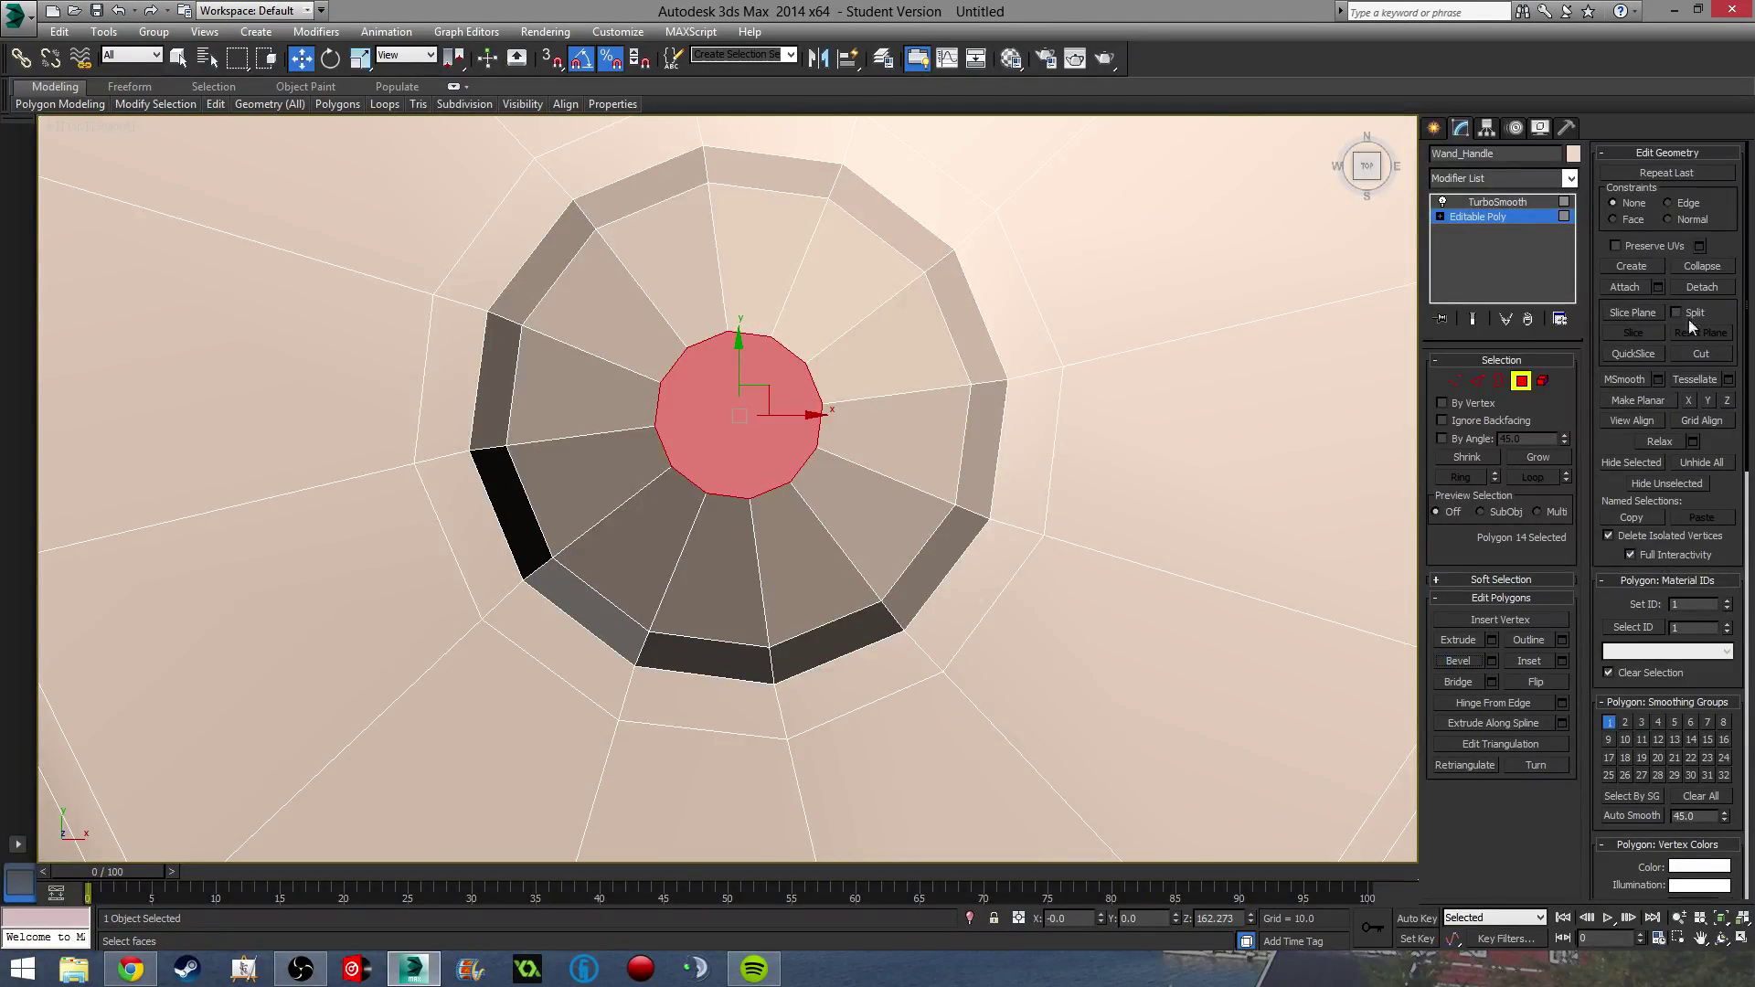
click(1706, 355)
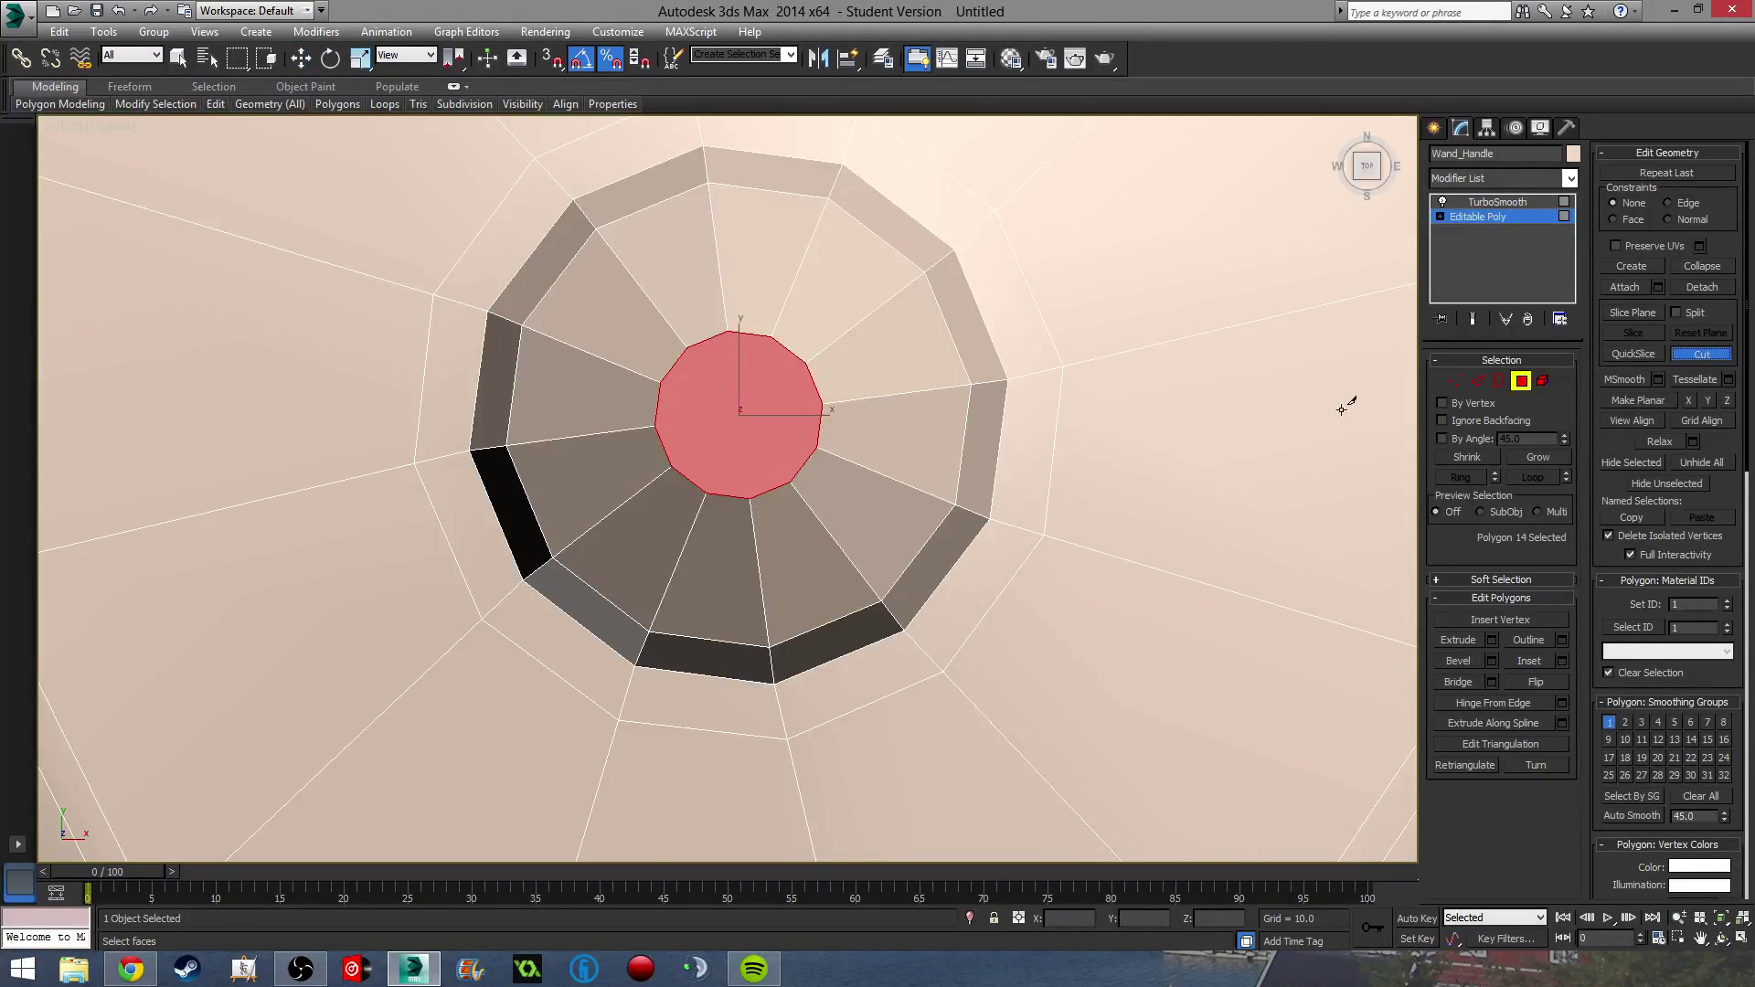
click(1455, 382)
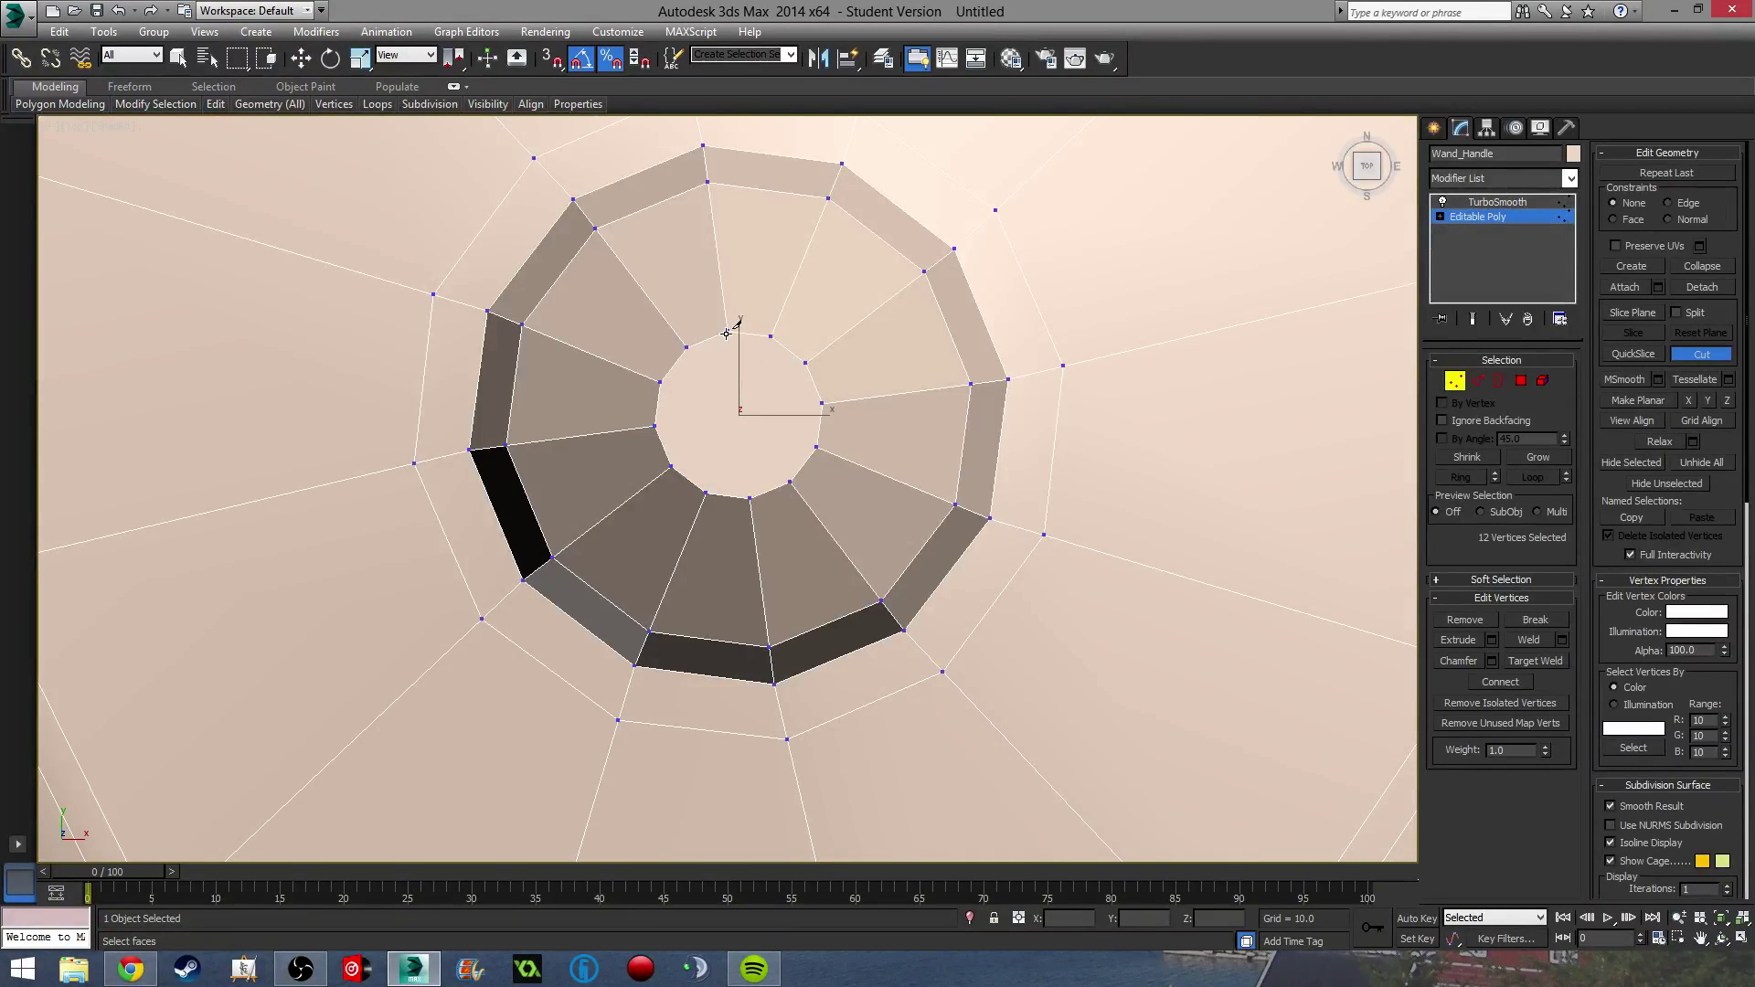
click(749, 494)
click(820, 404)
click(1695, 355)
middle_drag(981, 449, 975, 452)
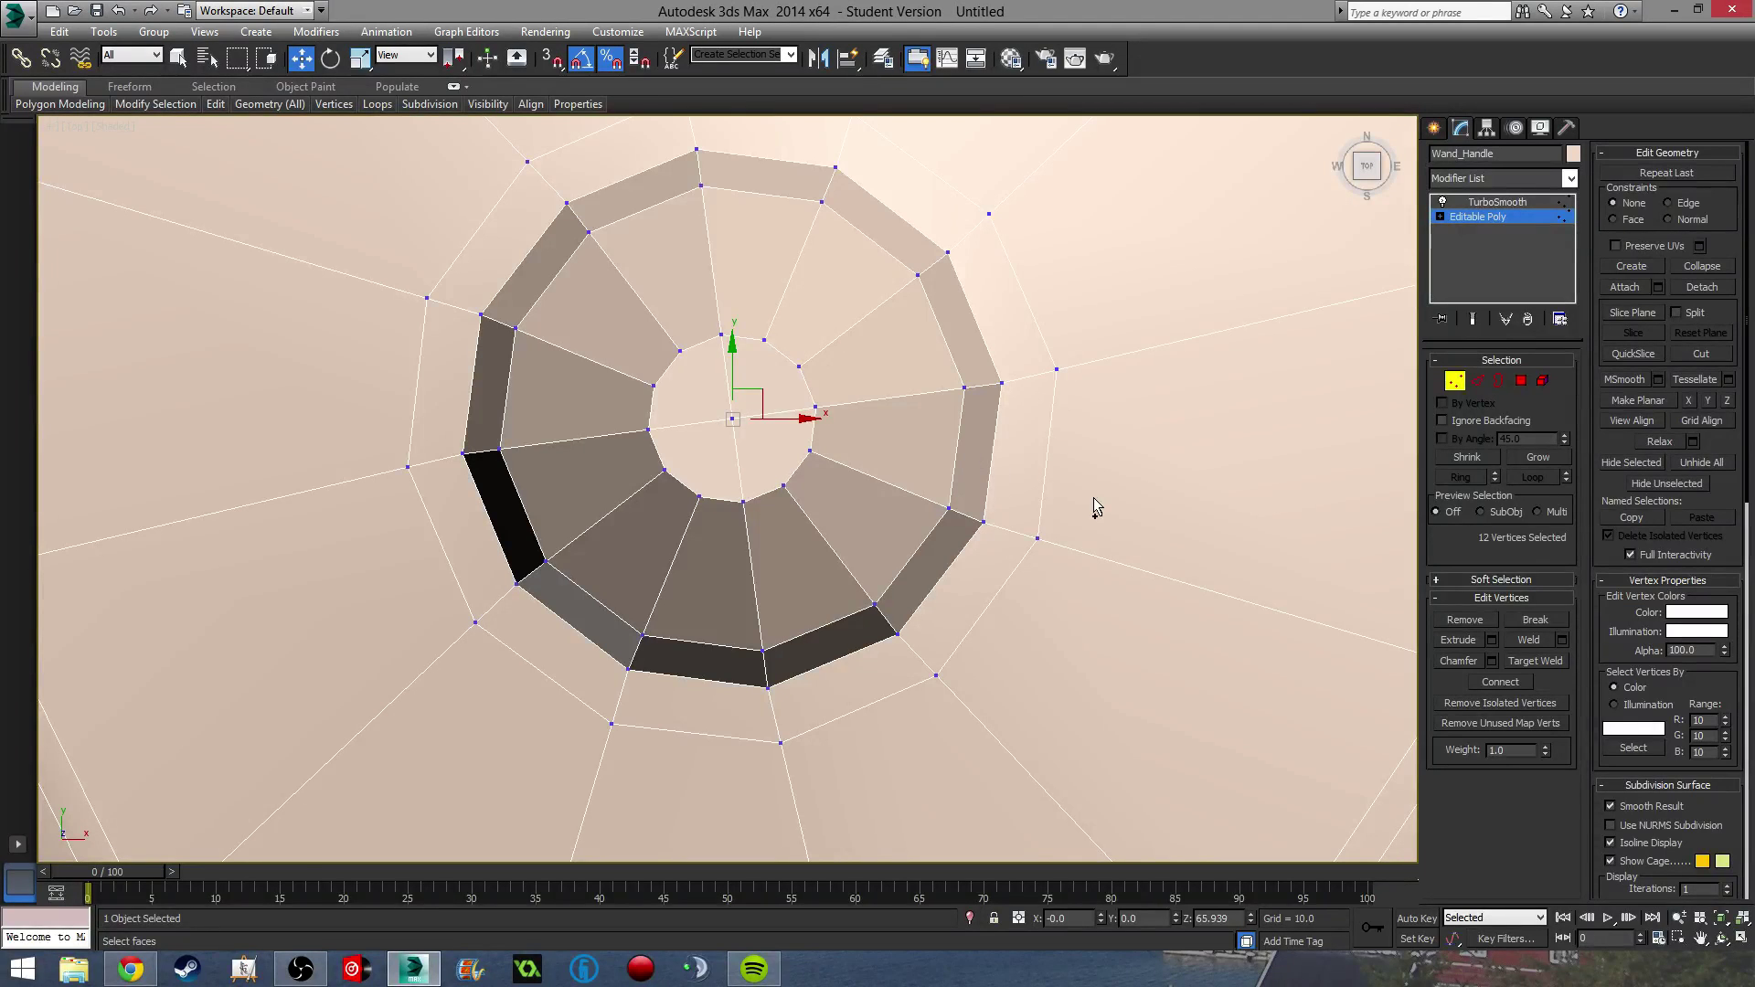
Weld all vertices of the wand with a threshold of 0.1 and leave vertex editing.
key(ctrl+a)
click(1563, 640)
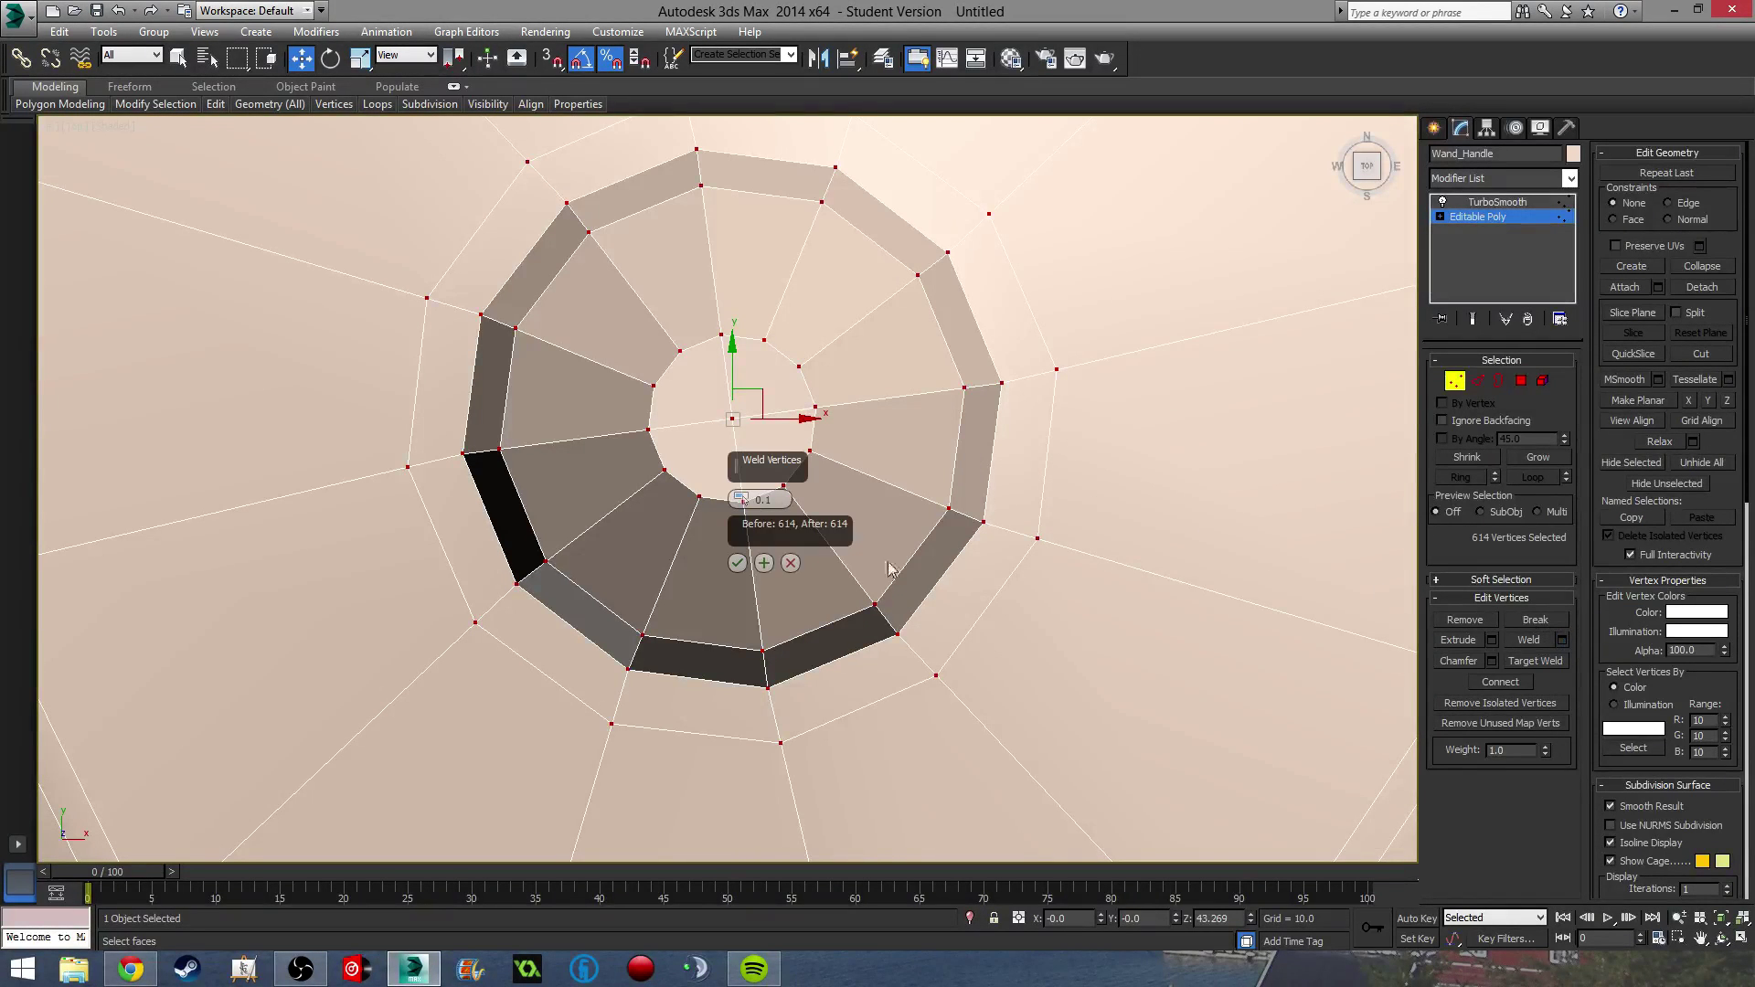
click(731, 560)
scroll(873, 468, down, 5)
click(1170, 493)
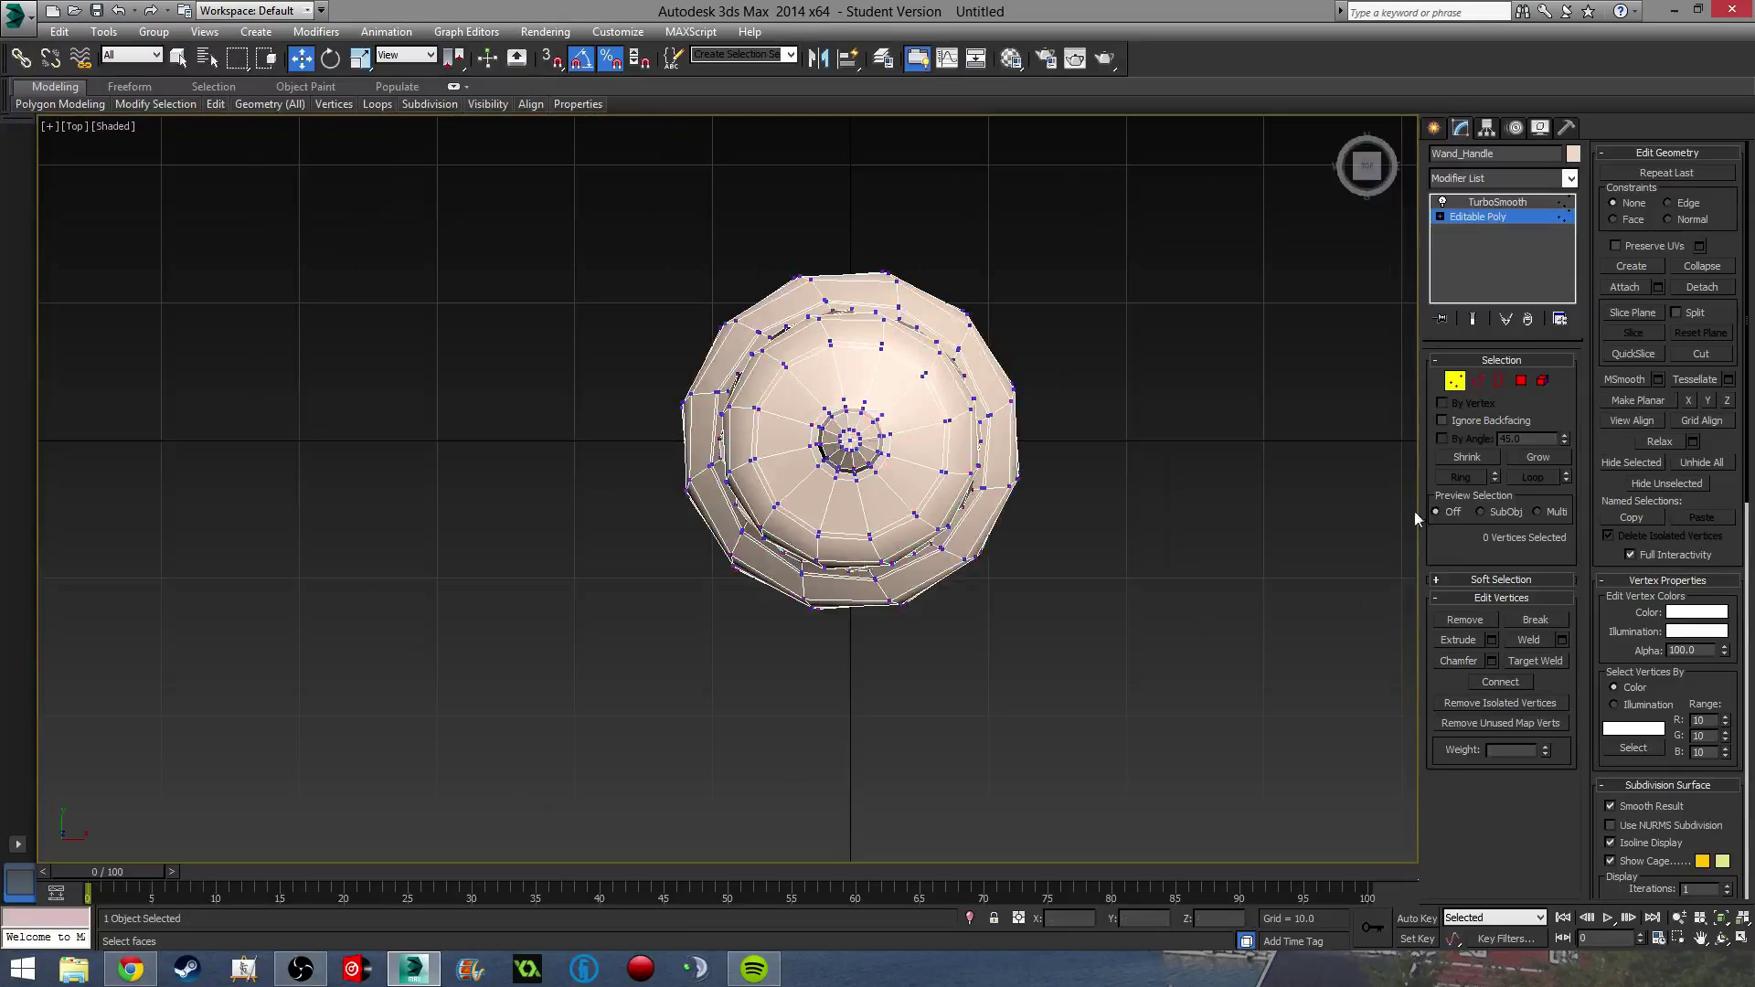
click(1454, 380)
Examine the smoothed wand with nothing selected, especially the joint between rod and cap.
click(1215, 503)
alt+middle_drag(968, 676, 933, 366)
scroll(931, 301, down, 6)
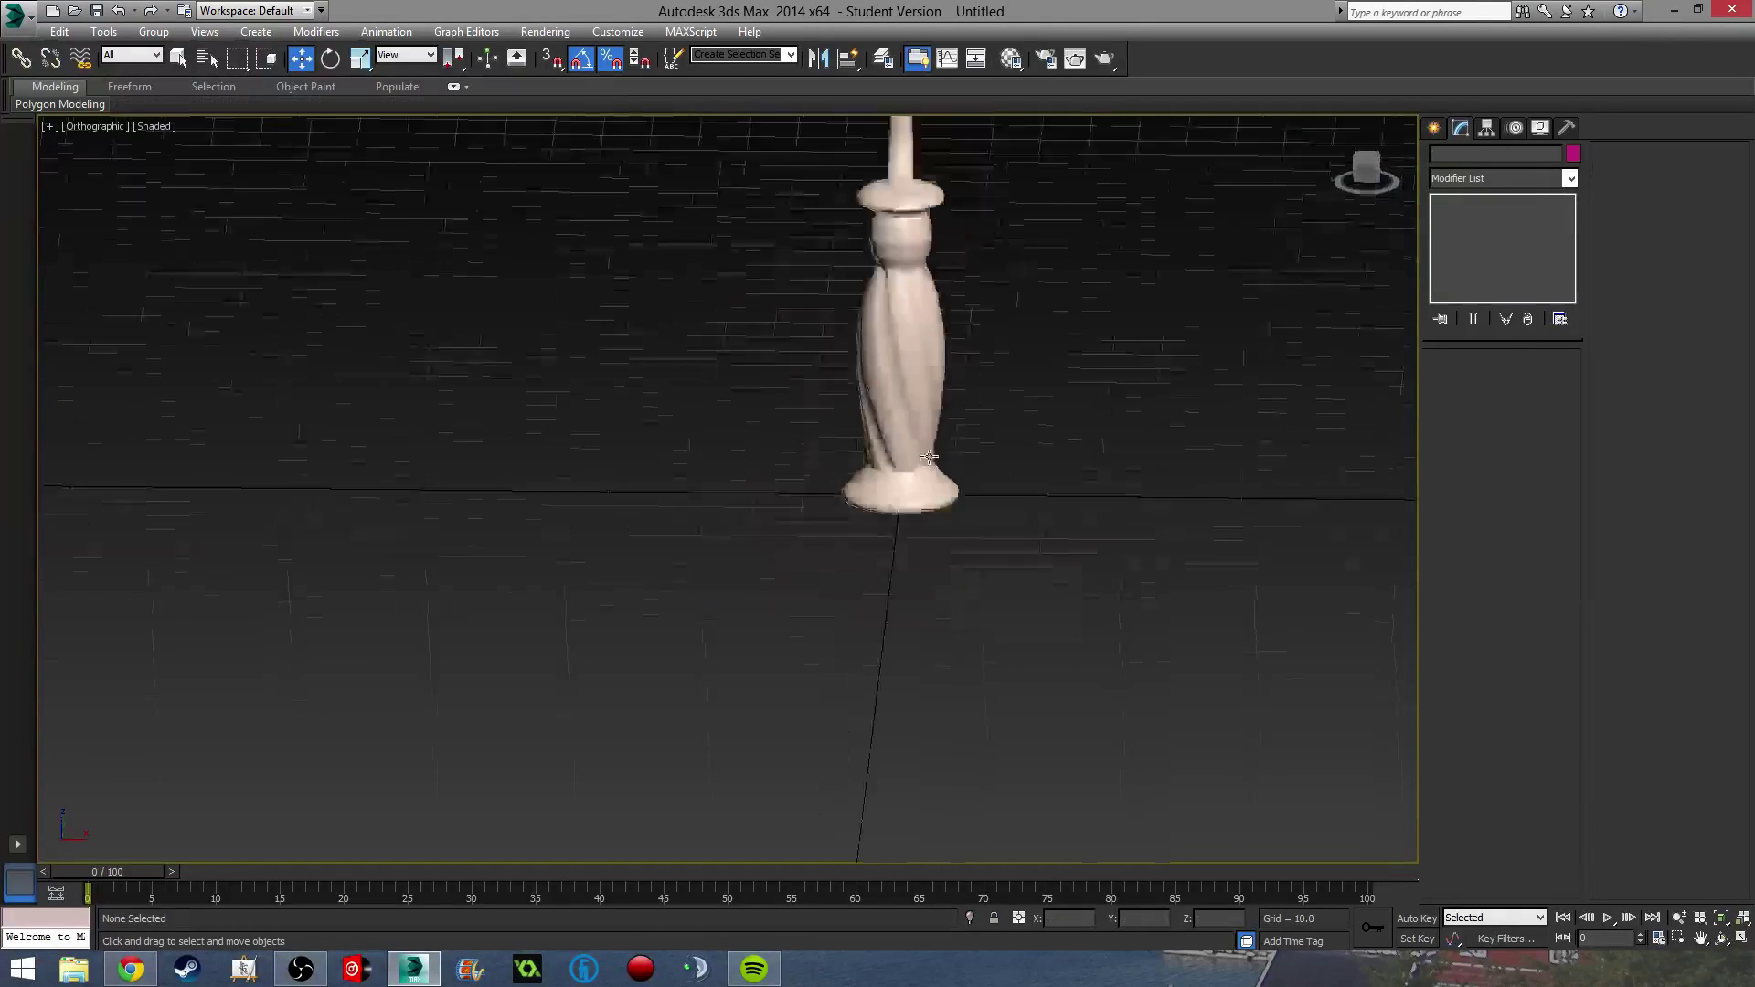
middle_drag(930, 302, 925, 501)
scroll(926, 481, up, 5)
middle_drag(886, 424, 881, 487)
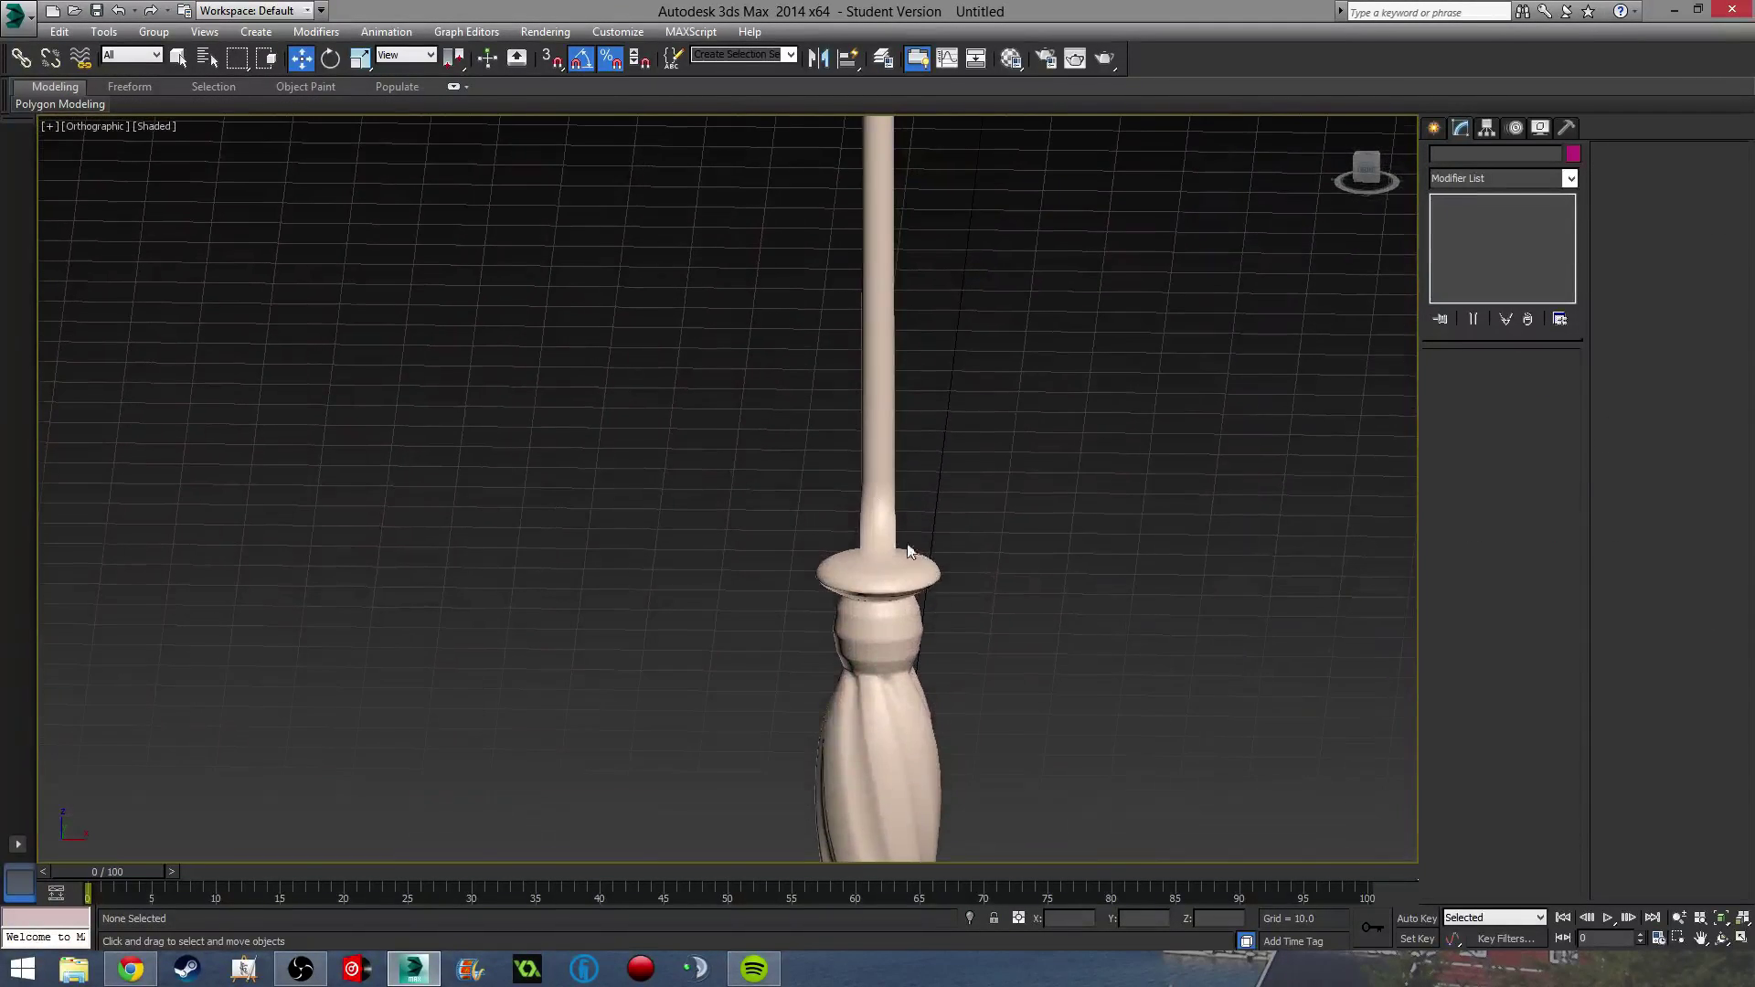
mouse_move(913, 552)
alt+middle_down()
mouse_move(680, 565)
mouse_move(882, 538)
alt+middle_up()
alt+middle_drag(745, 555, 819, 521)
key(p)
Insert a supporting edge loop with Swift Loop around the rod's base, close to the cap.
click(824, 600)
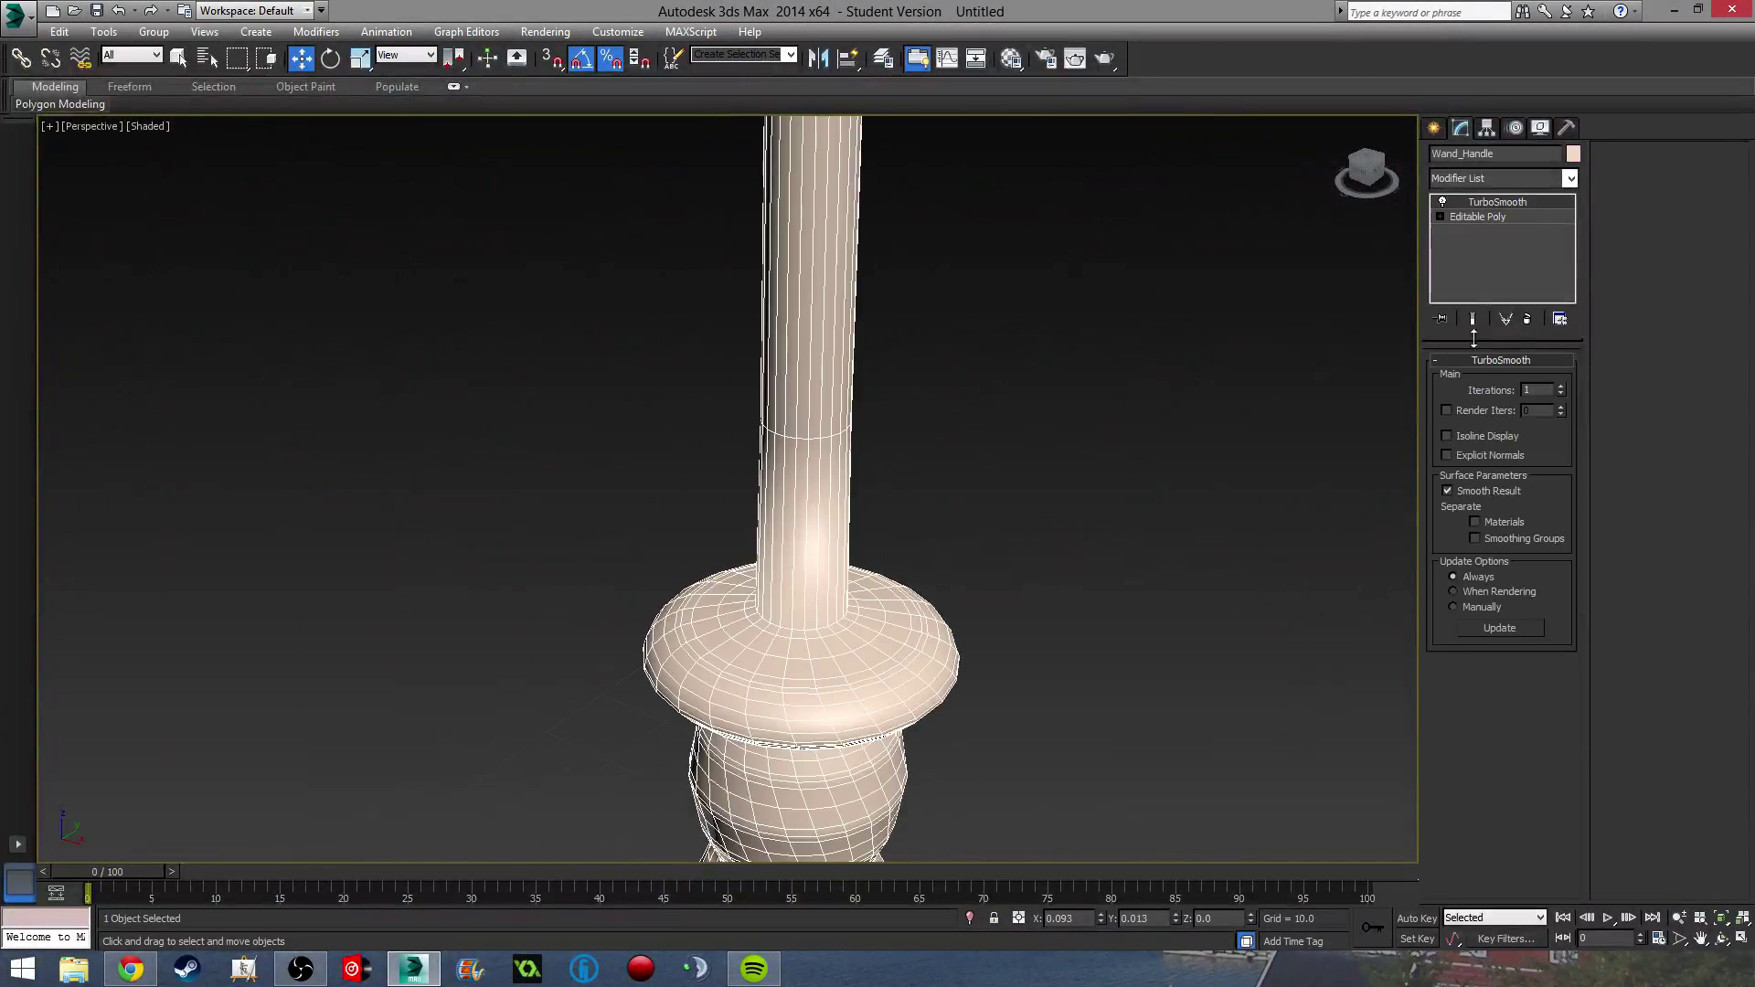
click(1468, 212)
scroll(759, 630, up, 4)
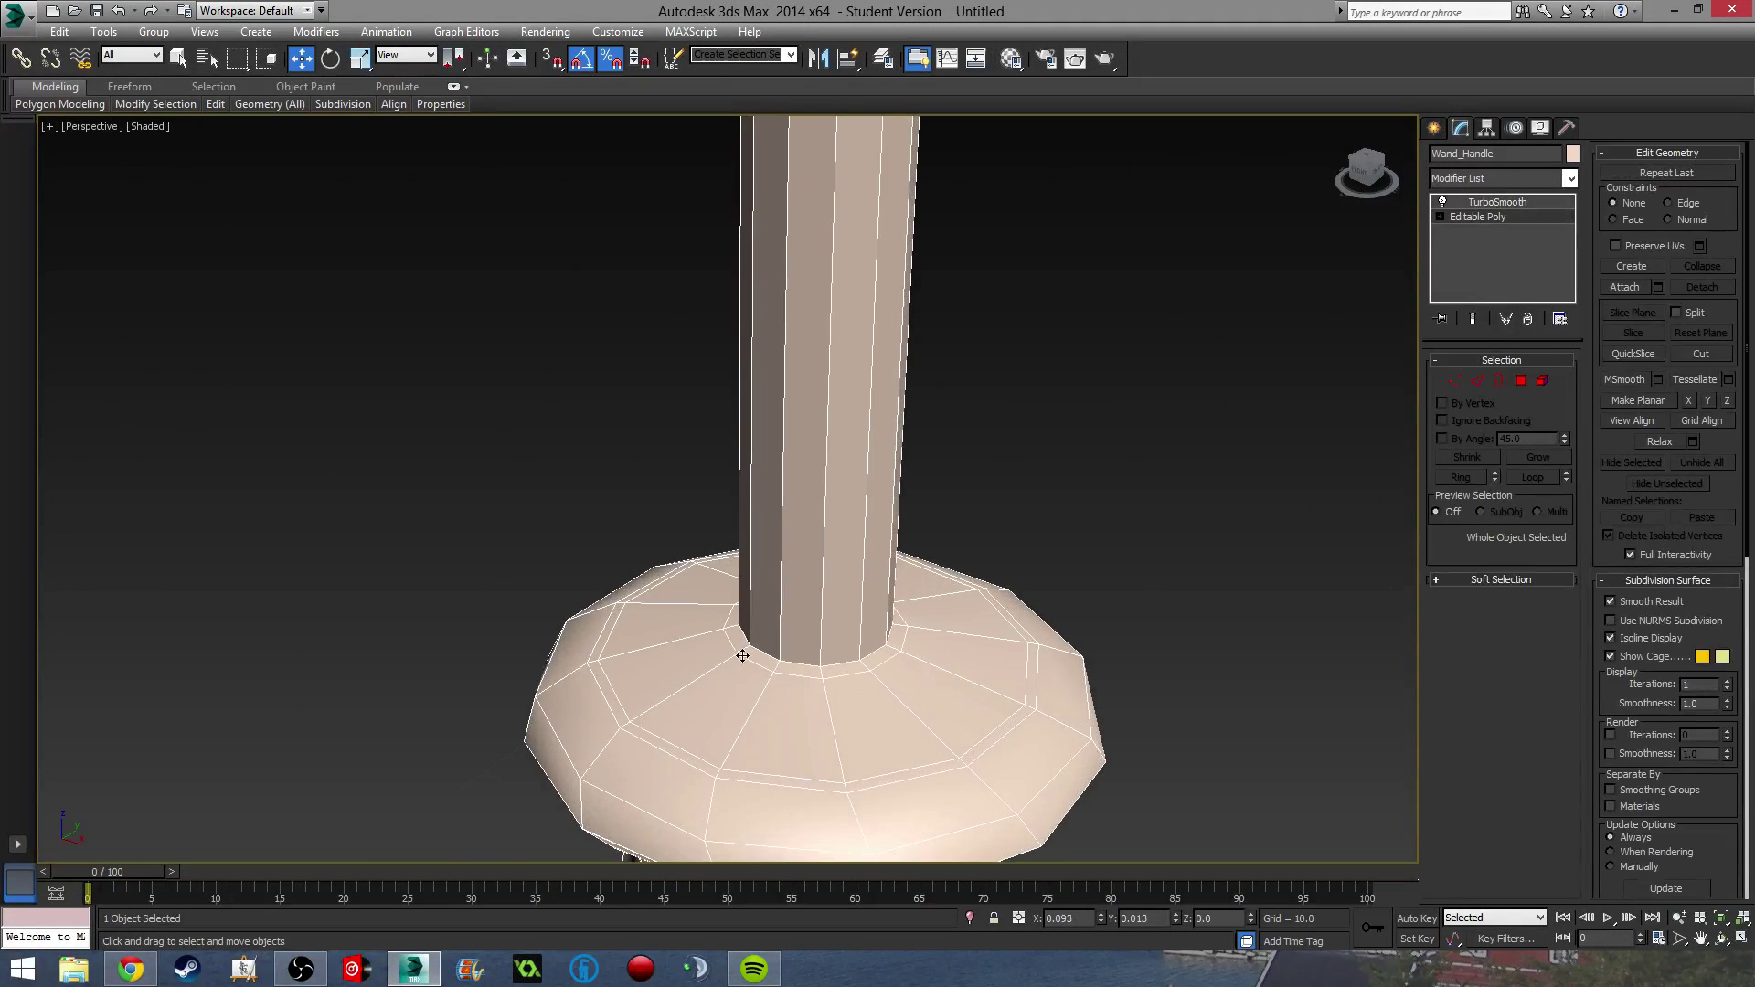
key(alt+1)
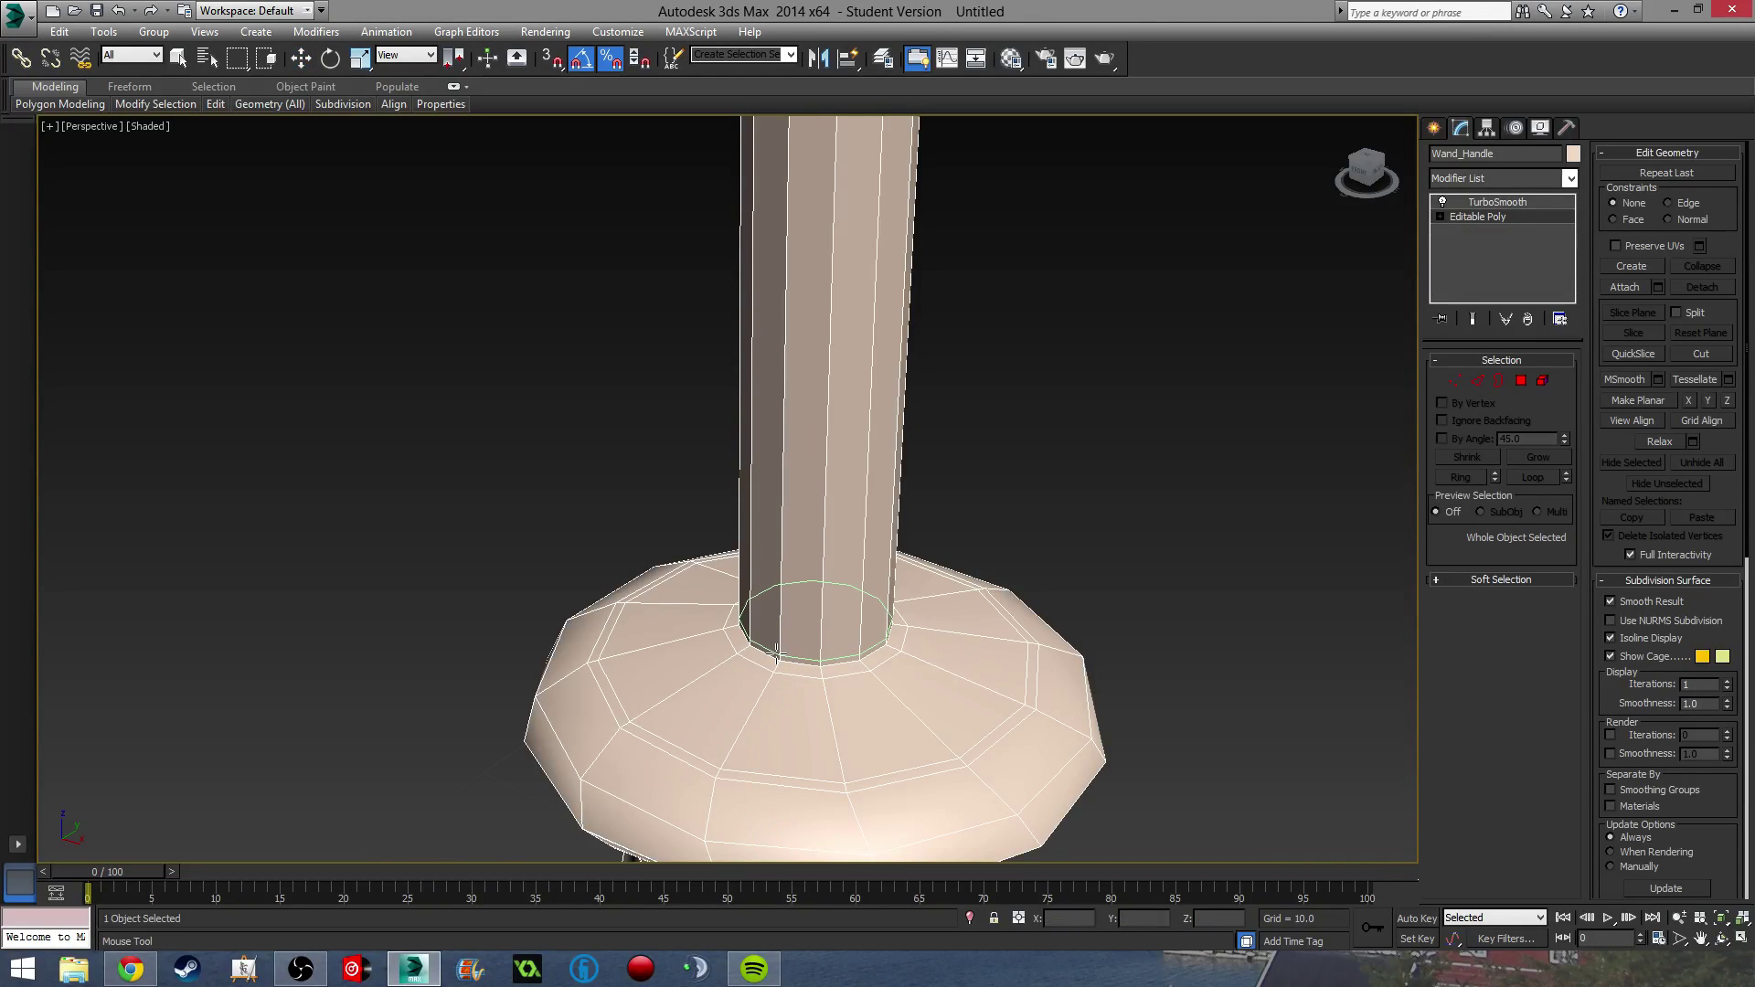
click(777, 652)
scroll(804, 611, down, 4)
right_click(991, 518)
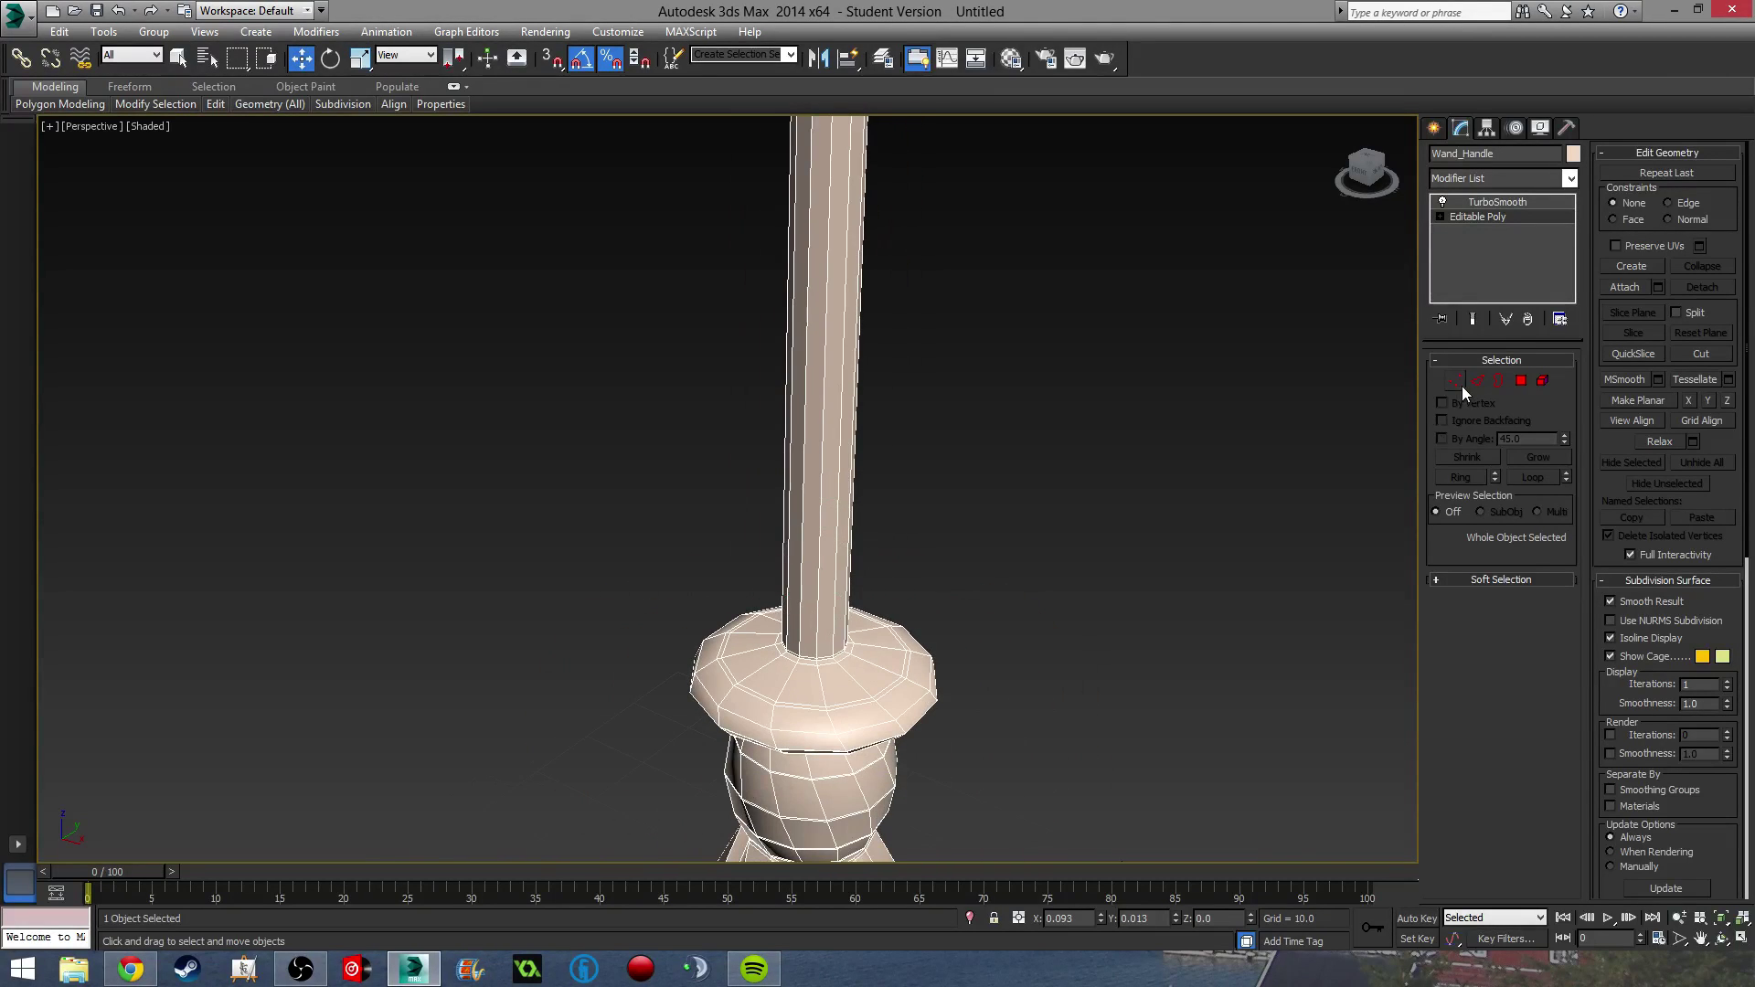
Connect the rod's lengthwise edges with 9 segments.
click(1476, 382)
drag(1159, 397, 752, 536)
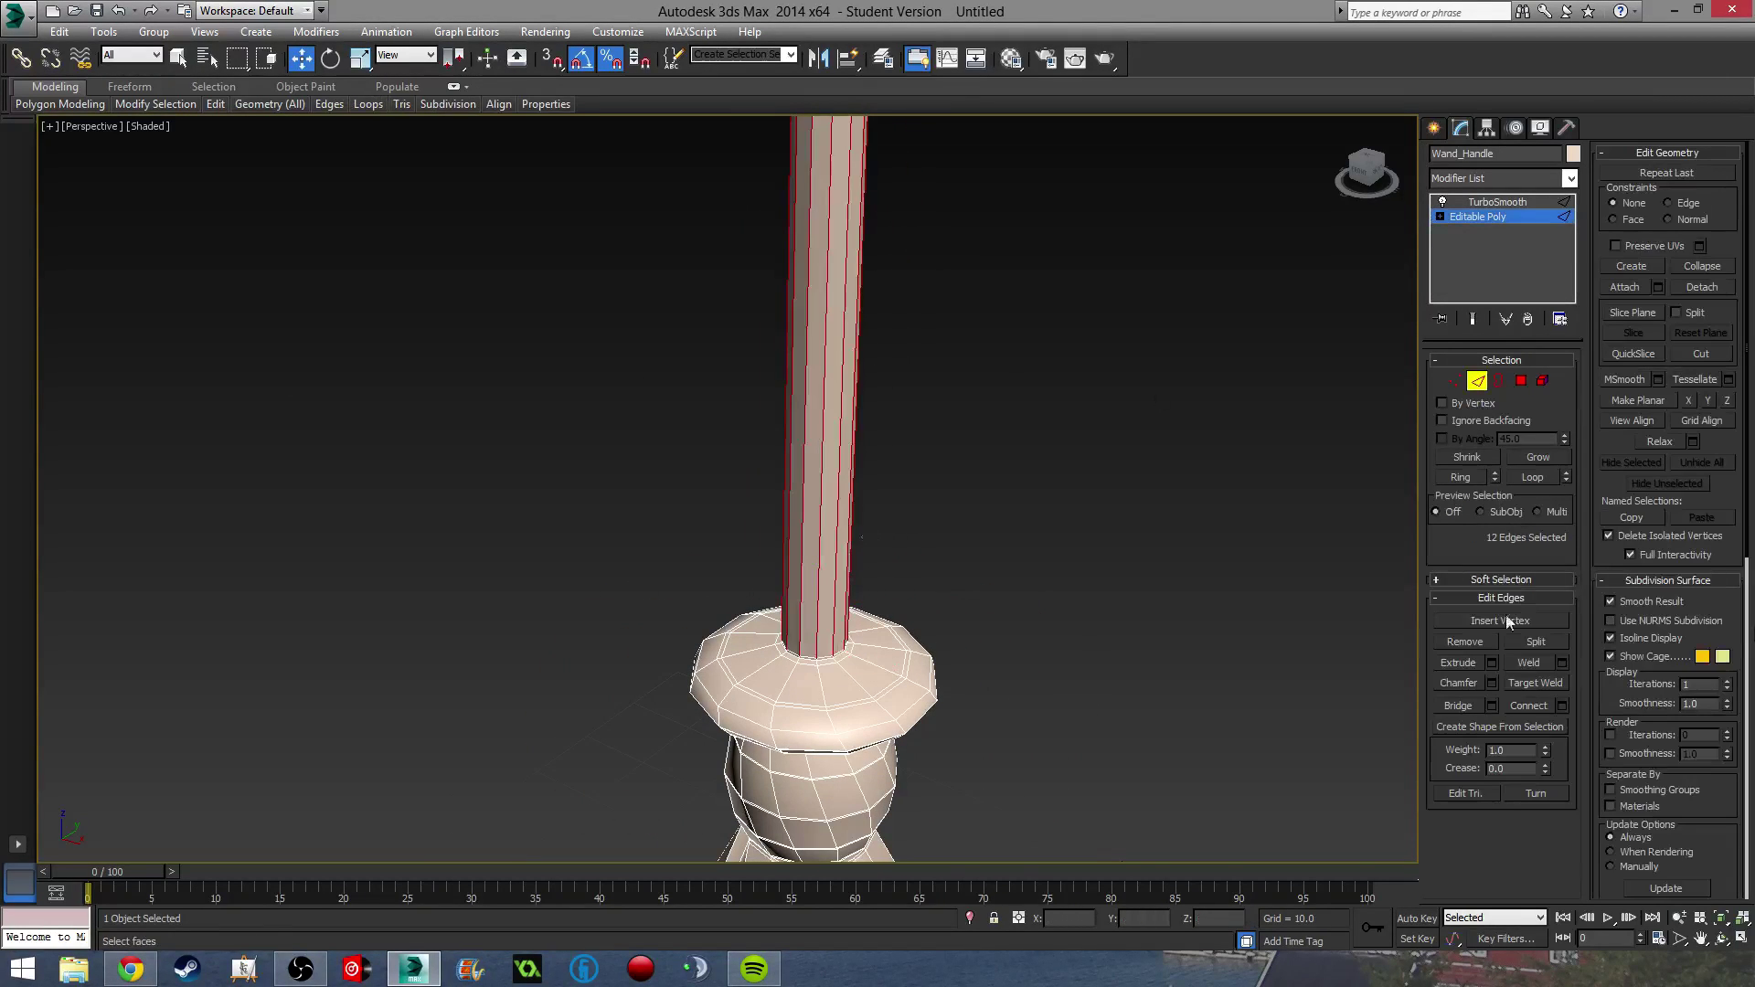
click(1563, 707)
scroll(1077, 607, down, 4)
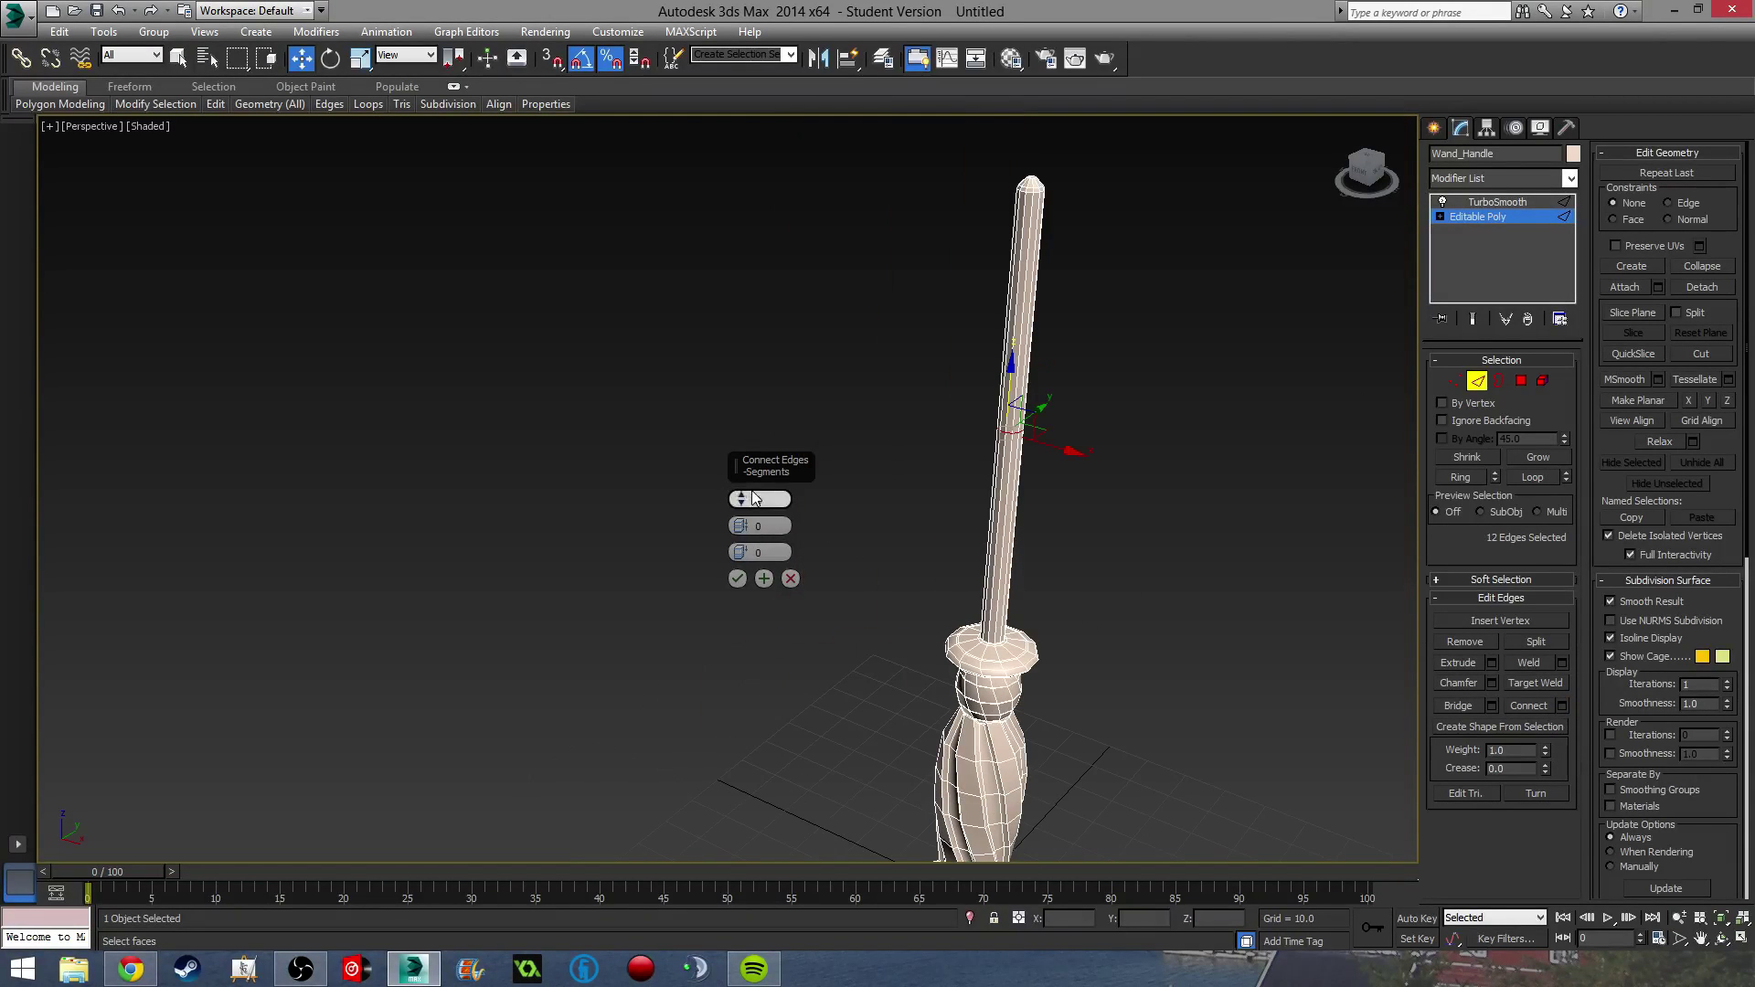
drag(755, 498, 746, 464)
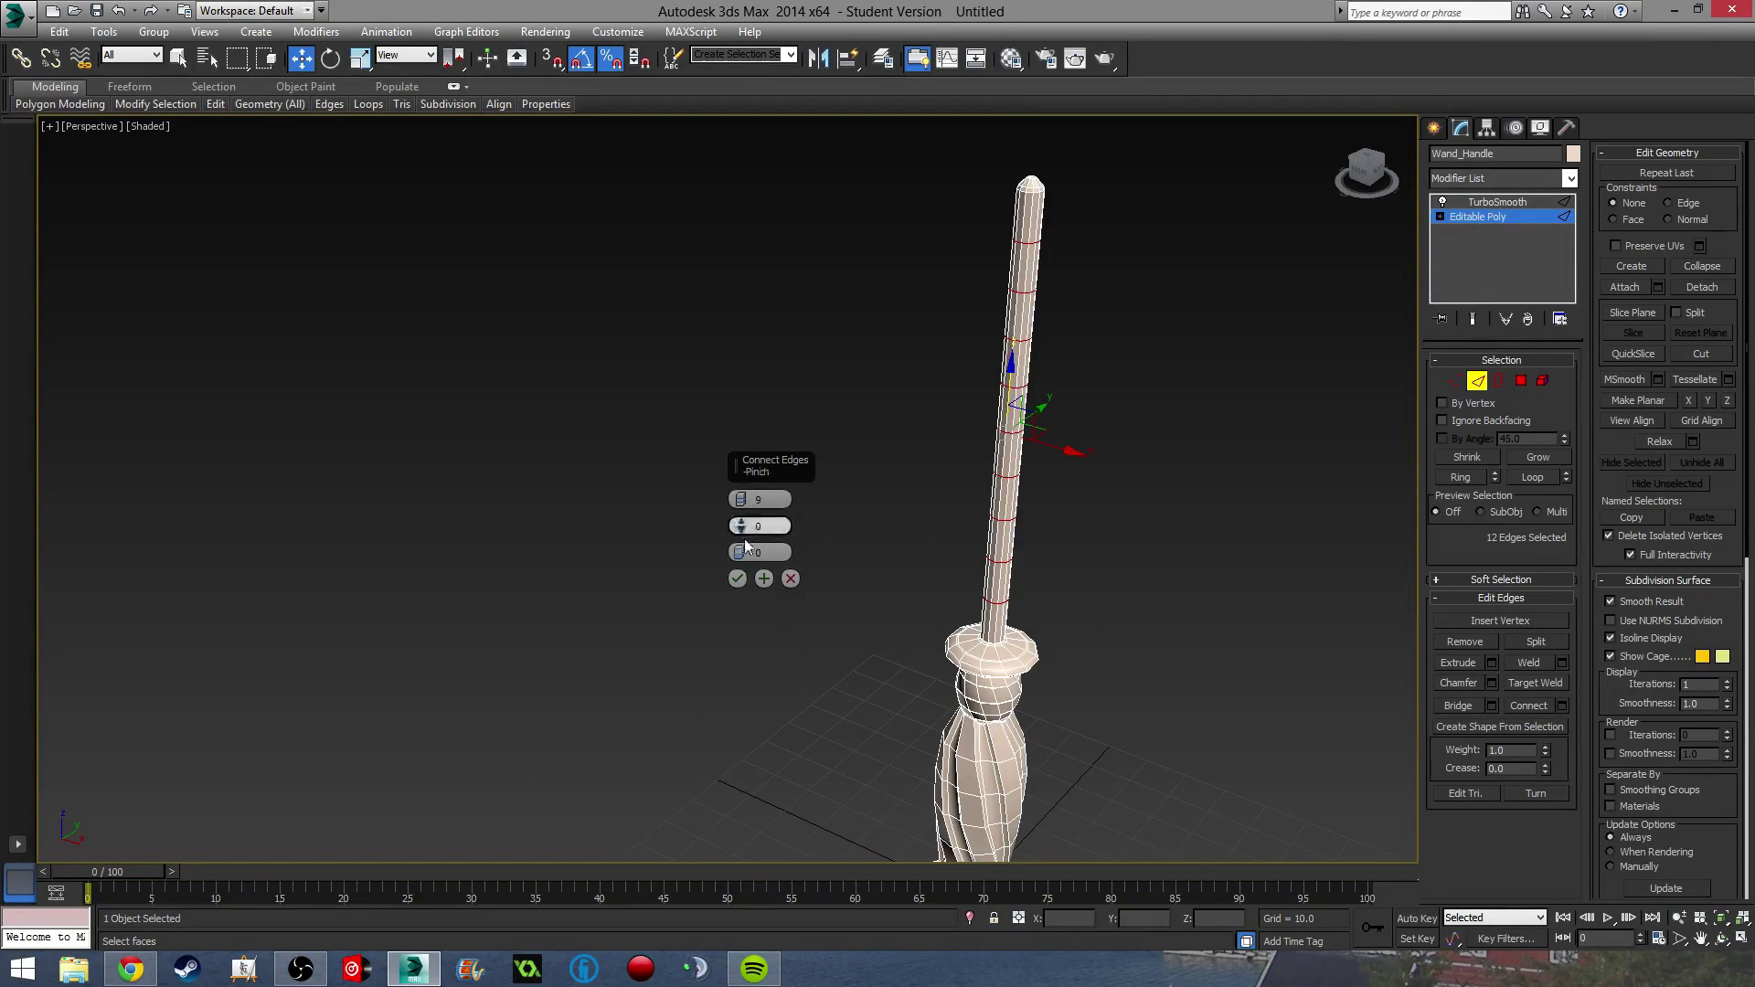
click(742, 578)
Select all of the rod's vertices above its base, including the rounded tip.
middle_drag(1322, 526, 1226, 576)
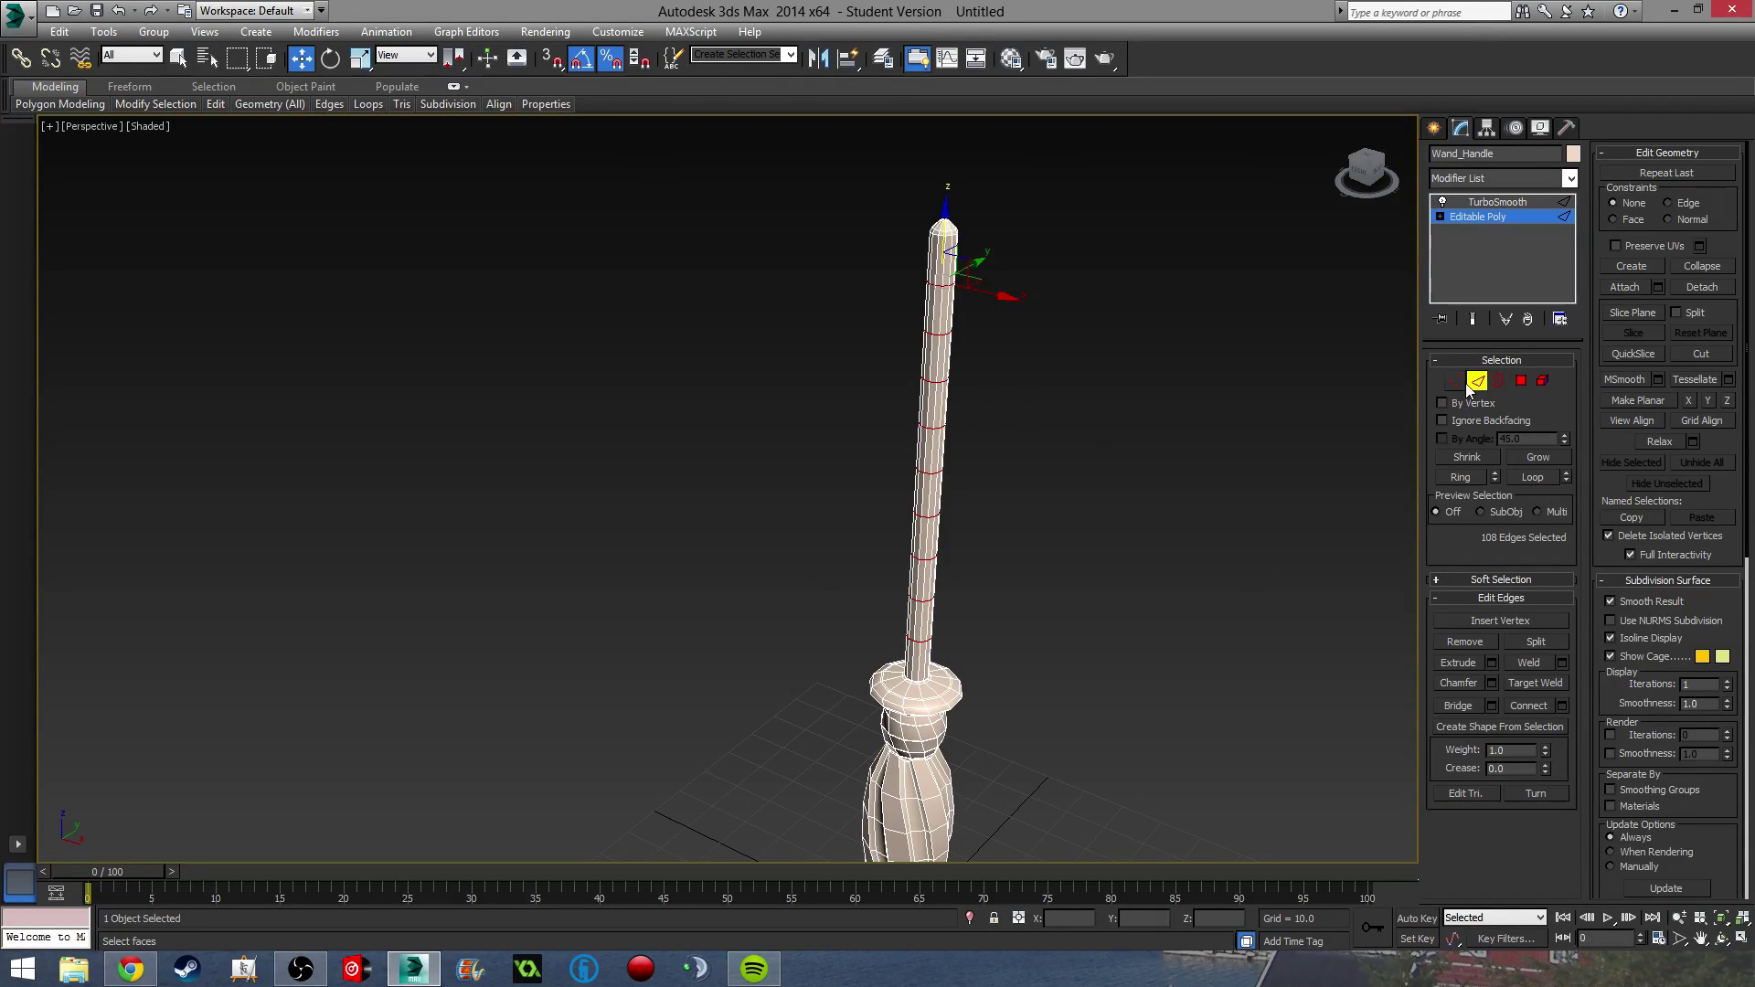
scroll(899, 398, down, 3)
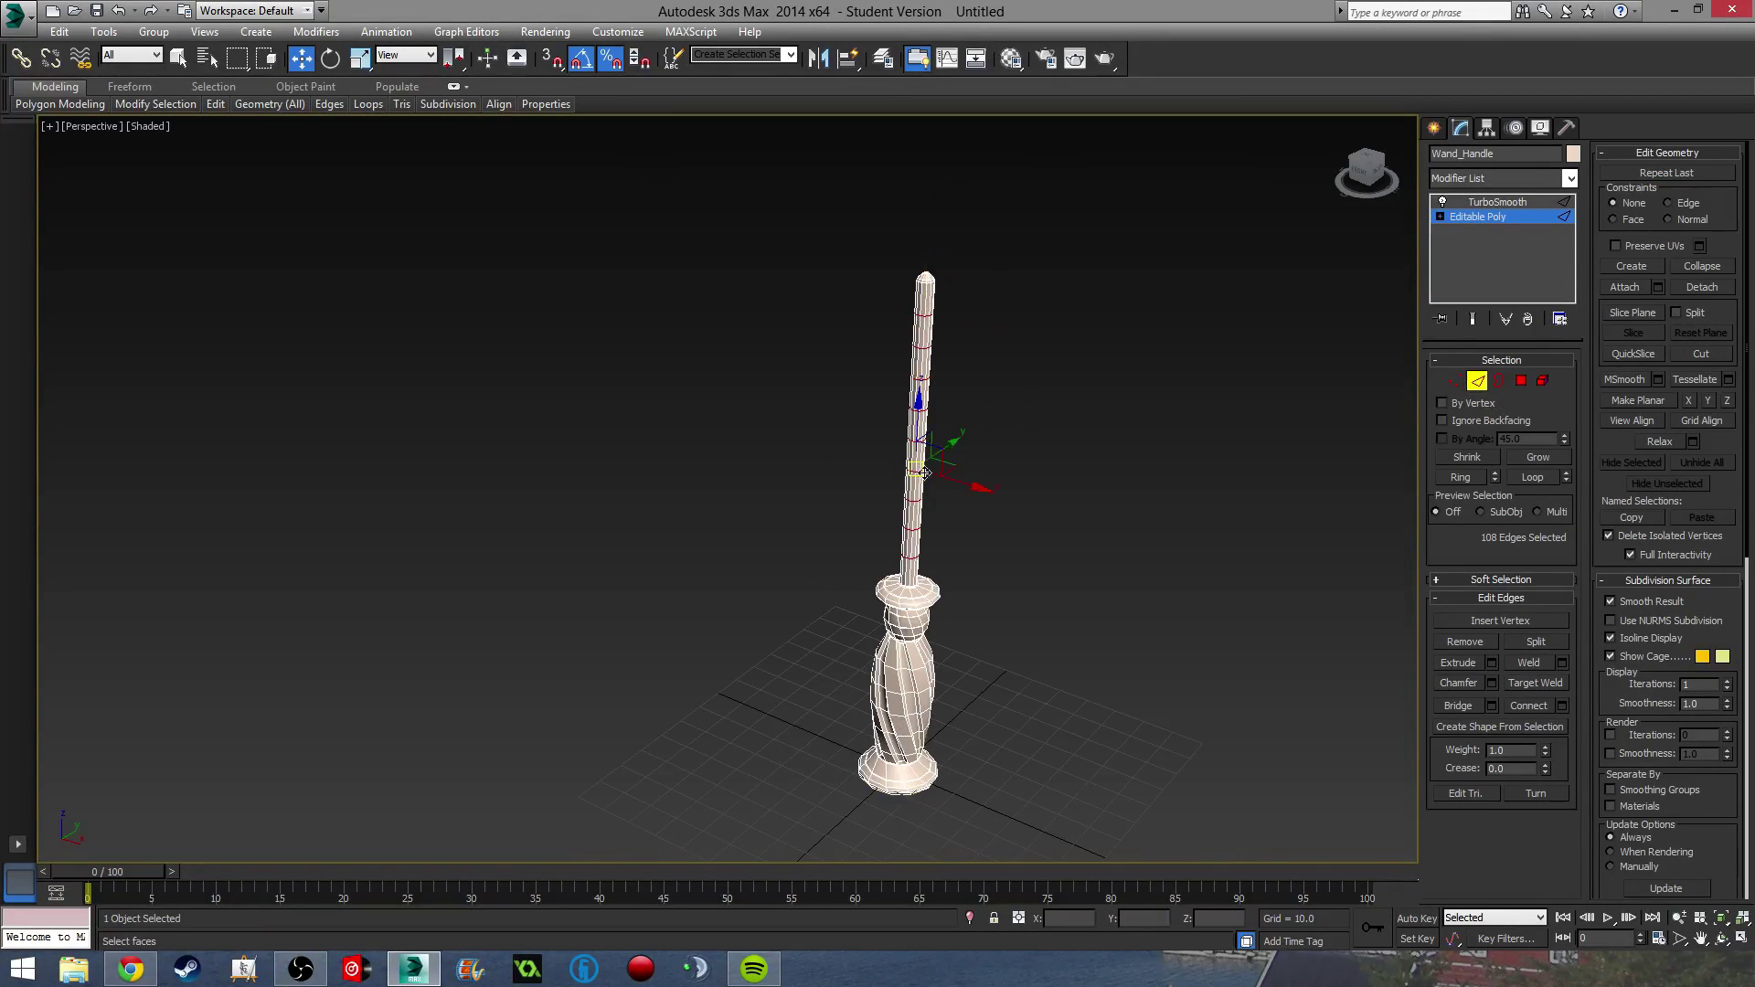
alt+middle_drag(925, 473, 1031, 424)
drag(803, 303, 1045, 581)
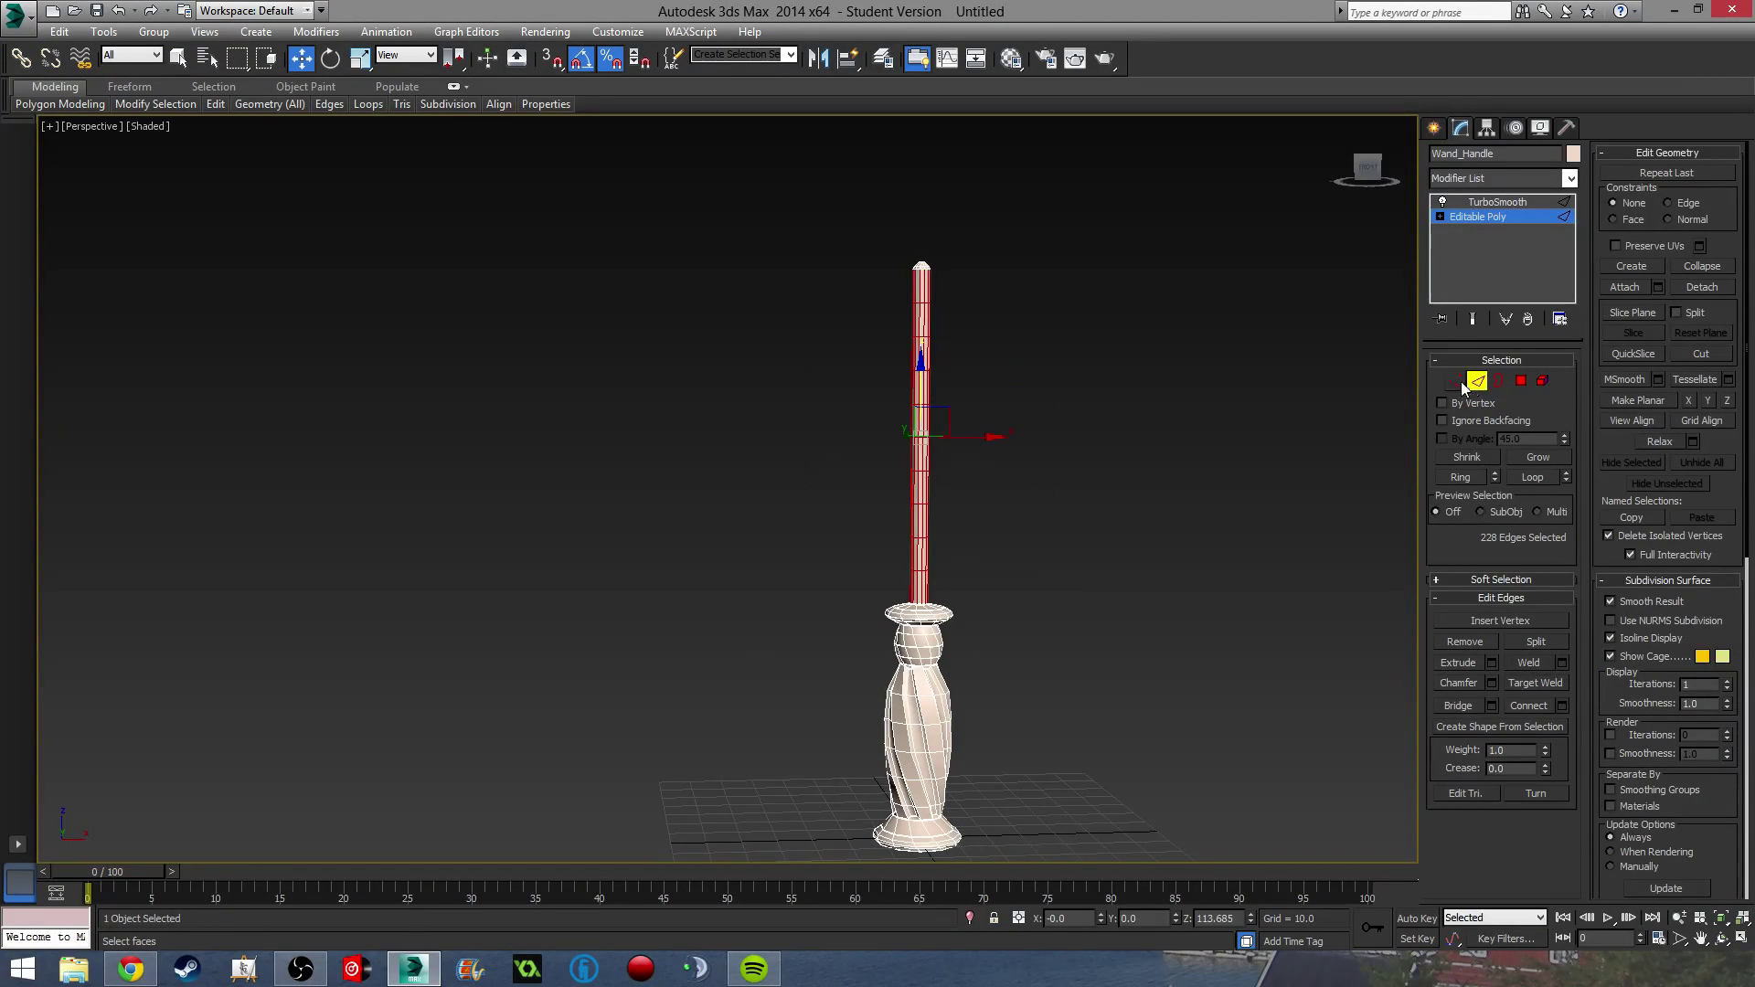
ctrl+click(1457, 381)
alt+middle_drag(1081, 404, 1055, 406)
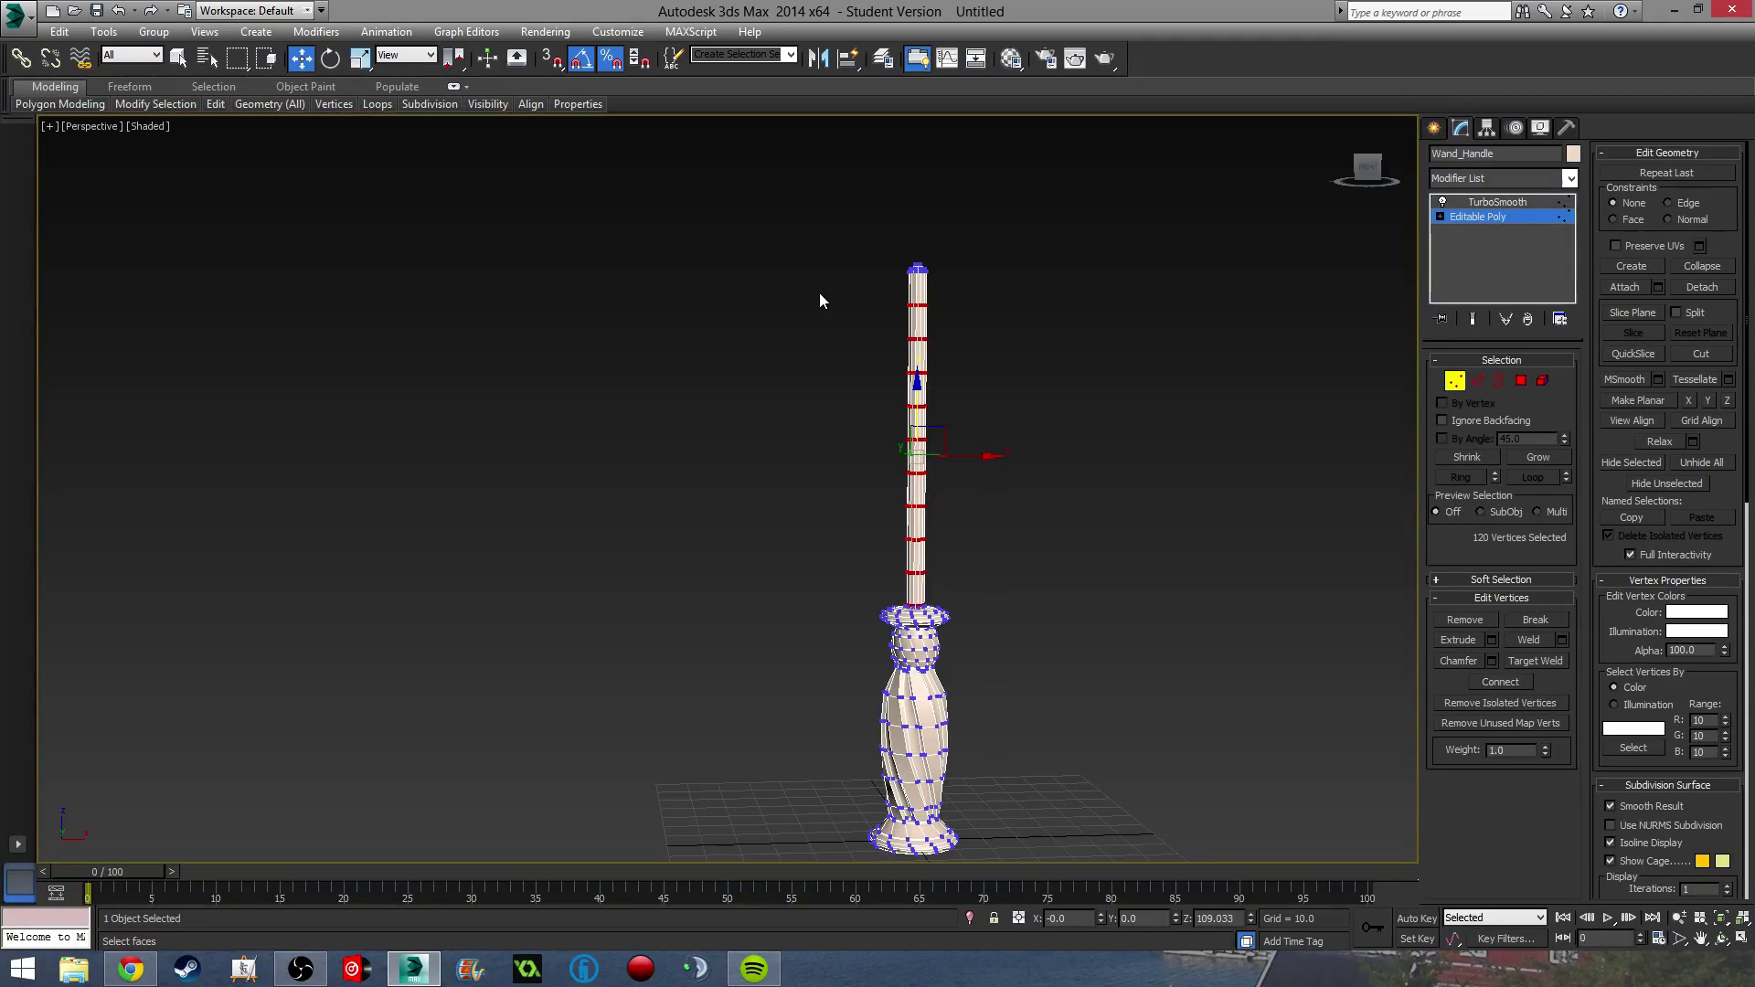
drag(1046, 589, 1047, 589)
scroll(1018, 581, up, 2)
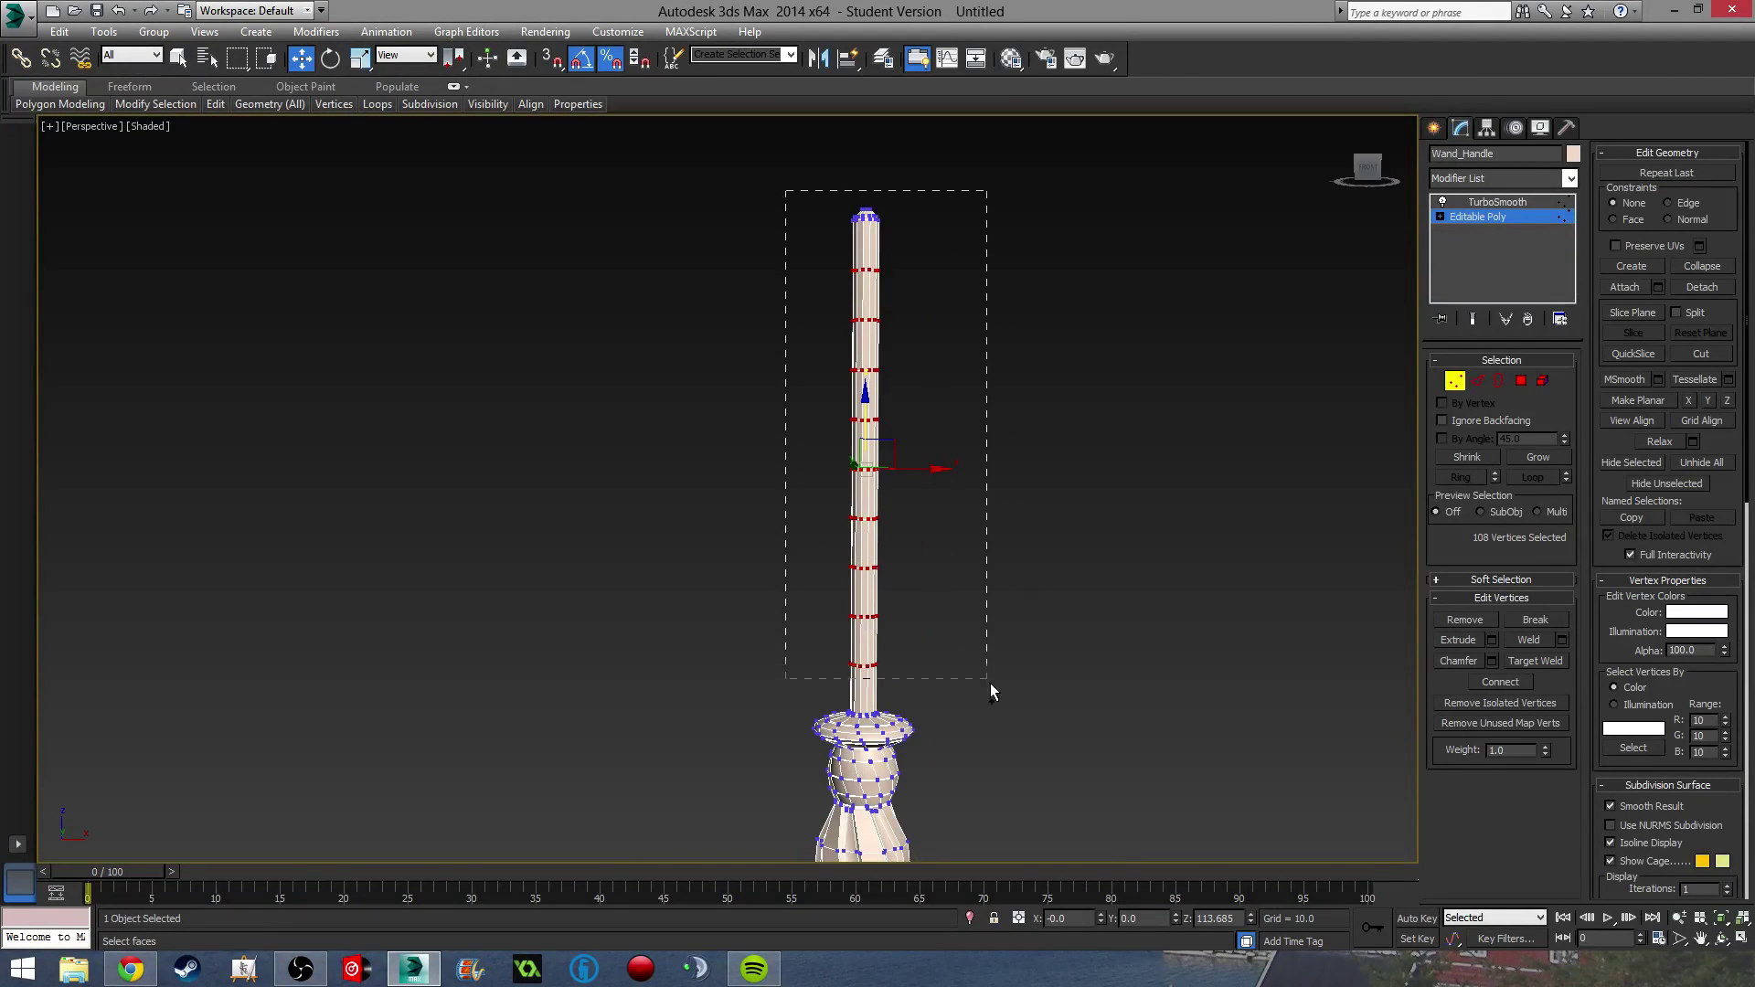
drag(991, 685, 1000, 689)
Try a Twist modifier on the selected rod vertices, with an angle of -38 around the Z axis.
click(1516, 177)
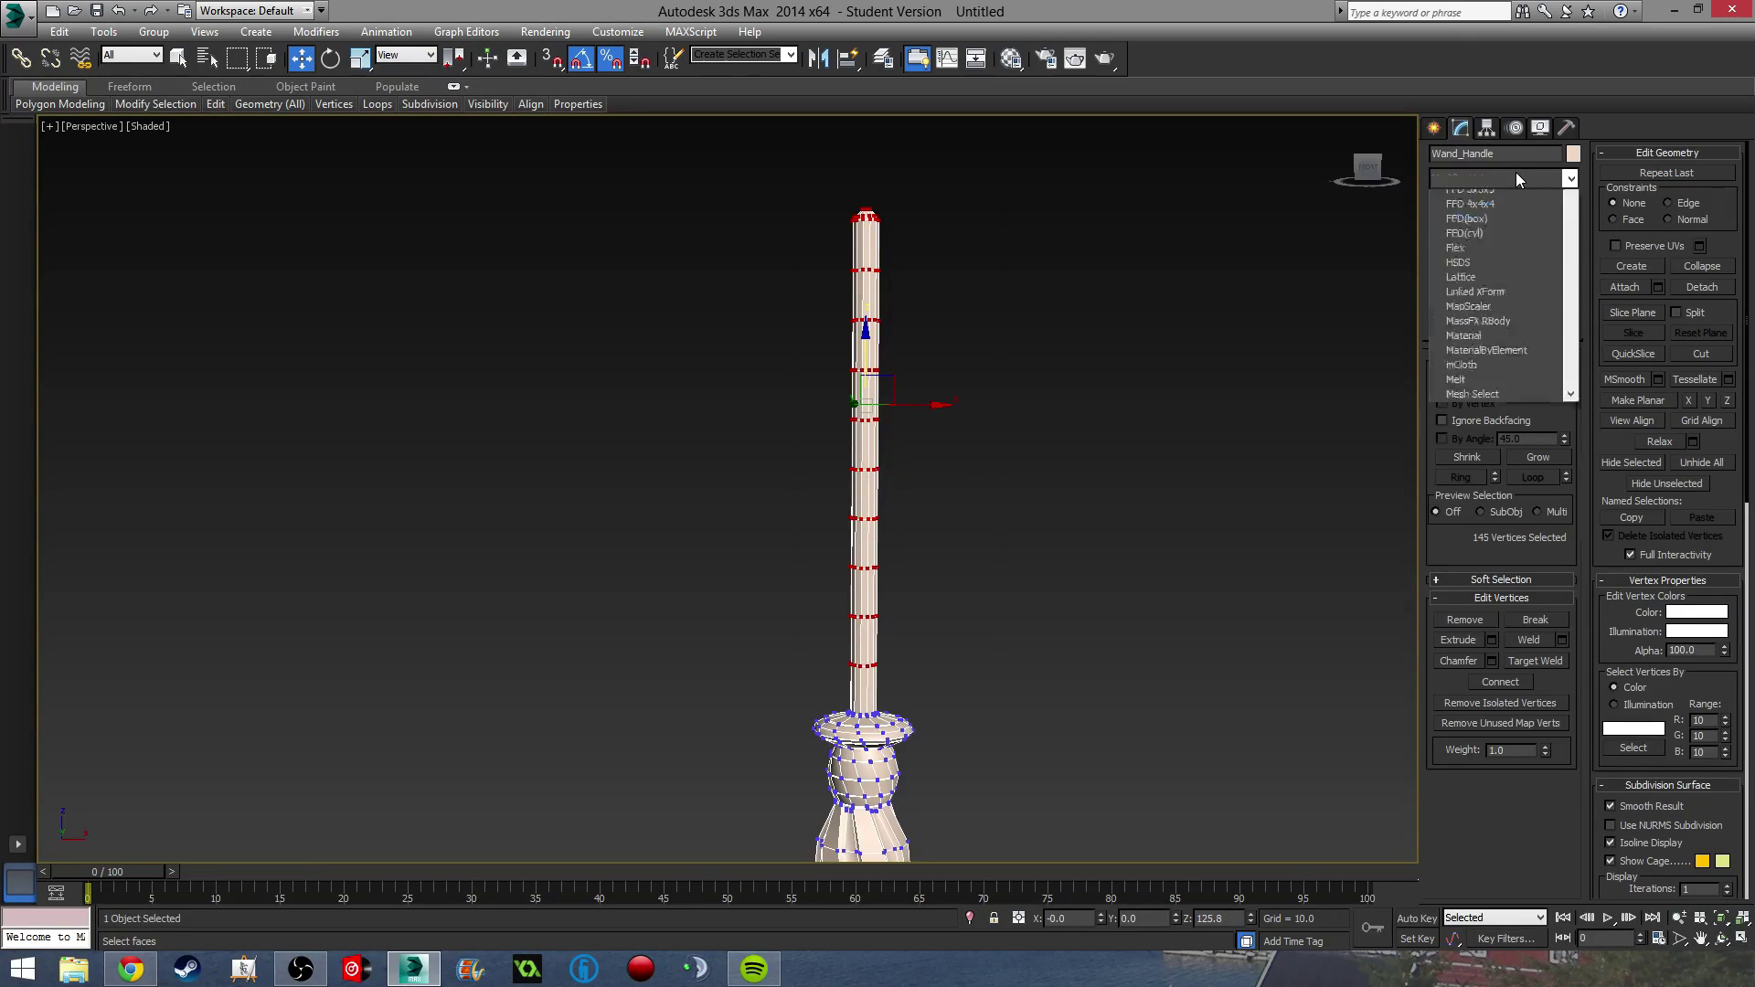
key(t)
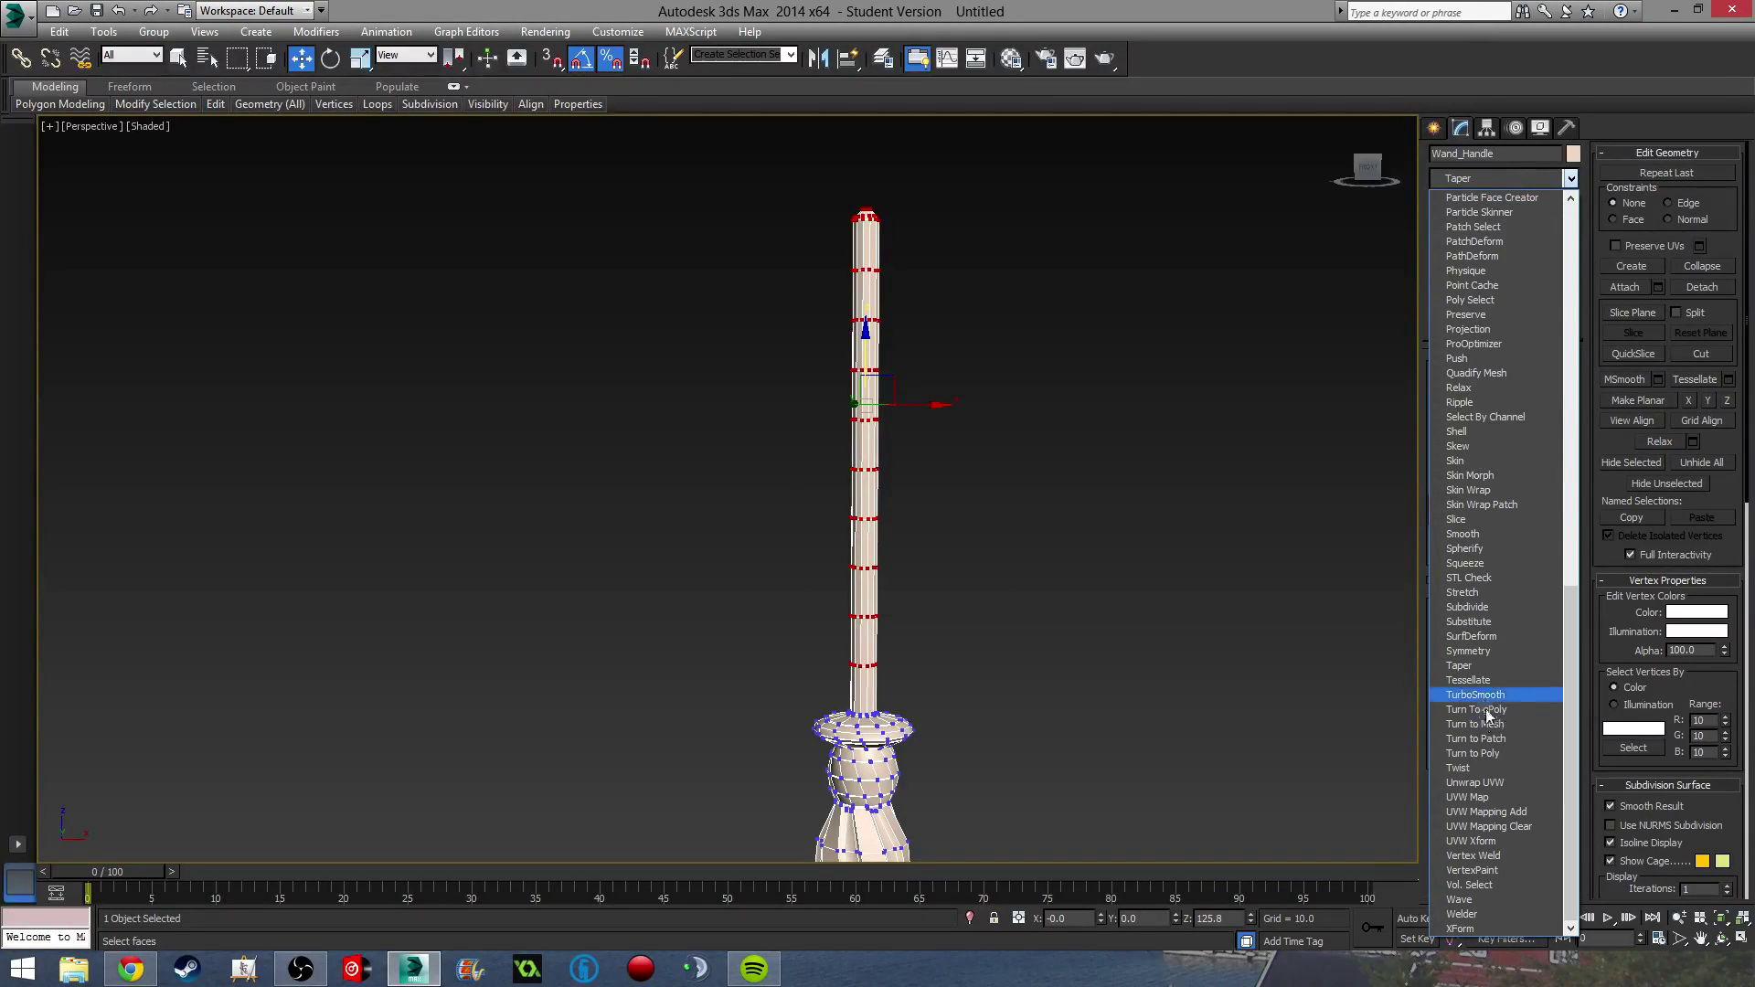
click(1495, 768)
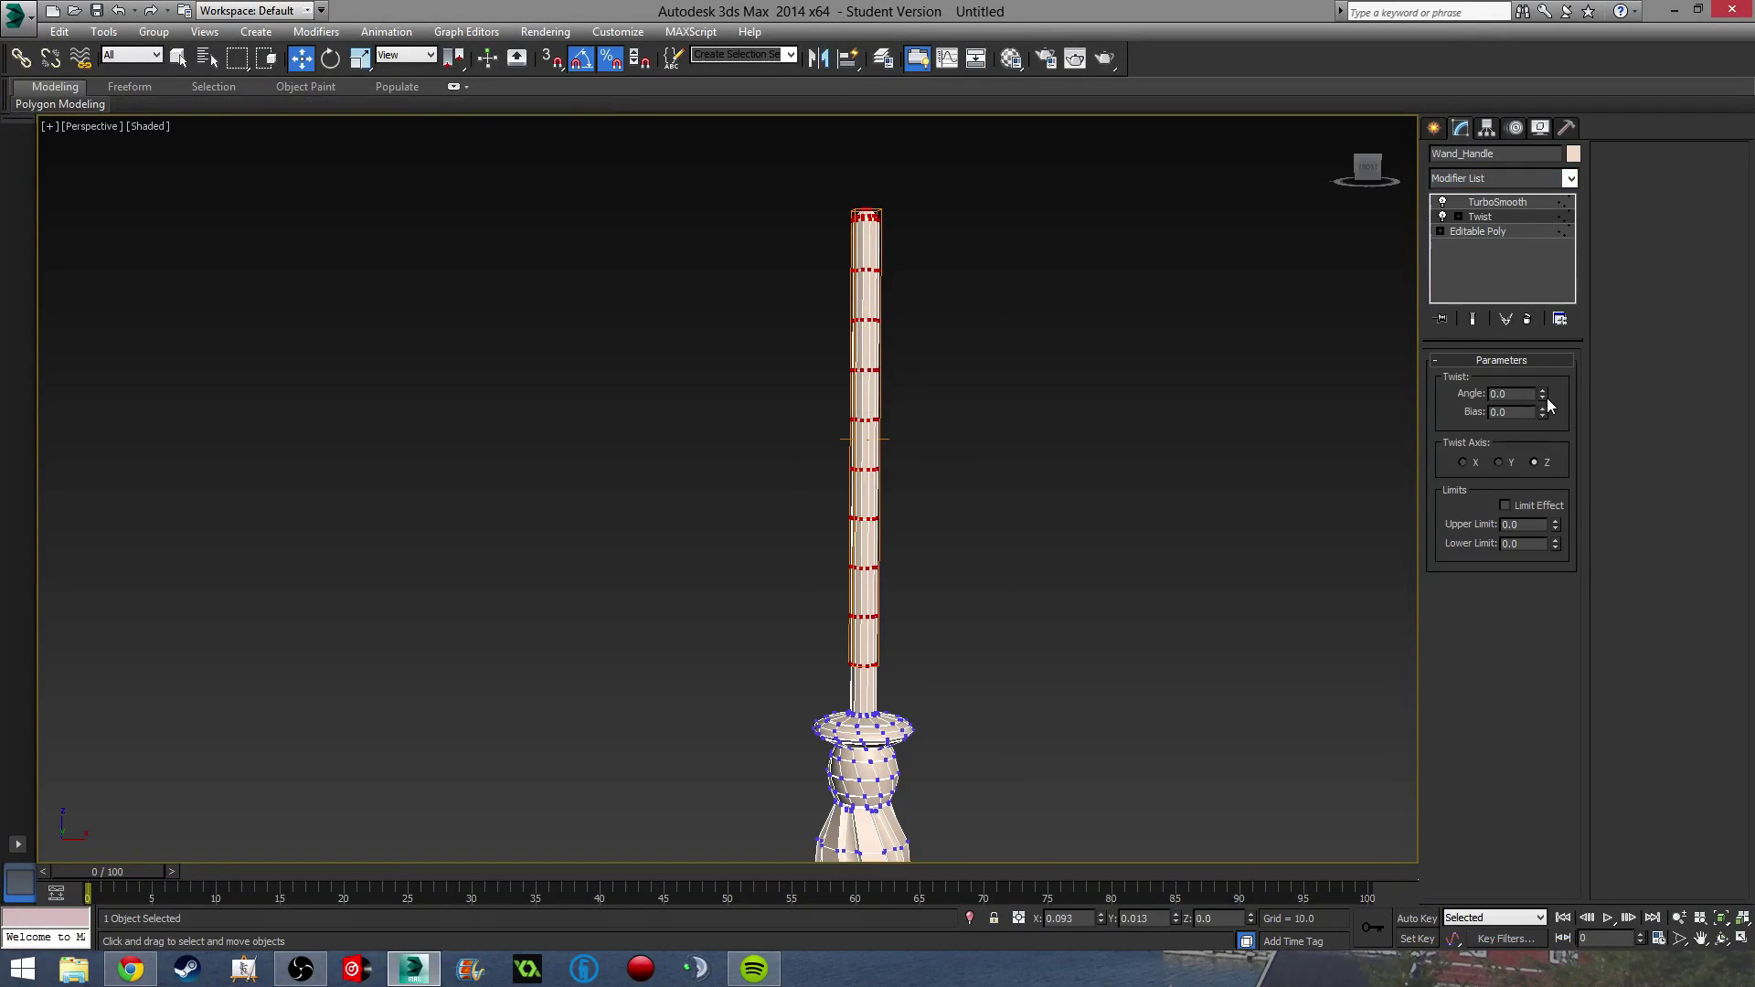
mouse_move(1544, 396)
mouse_down()
mouse_move(1510, 851)
mouse_move(1554, 493)
mouse_move(1591, 393)
mouse_move(1539, 399)
mouse_move(1541, 429)
mouse_up()
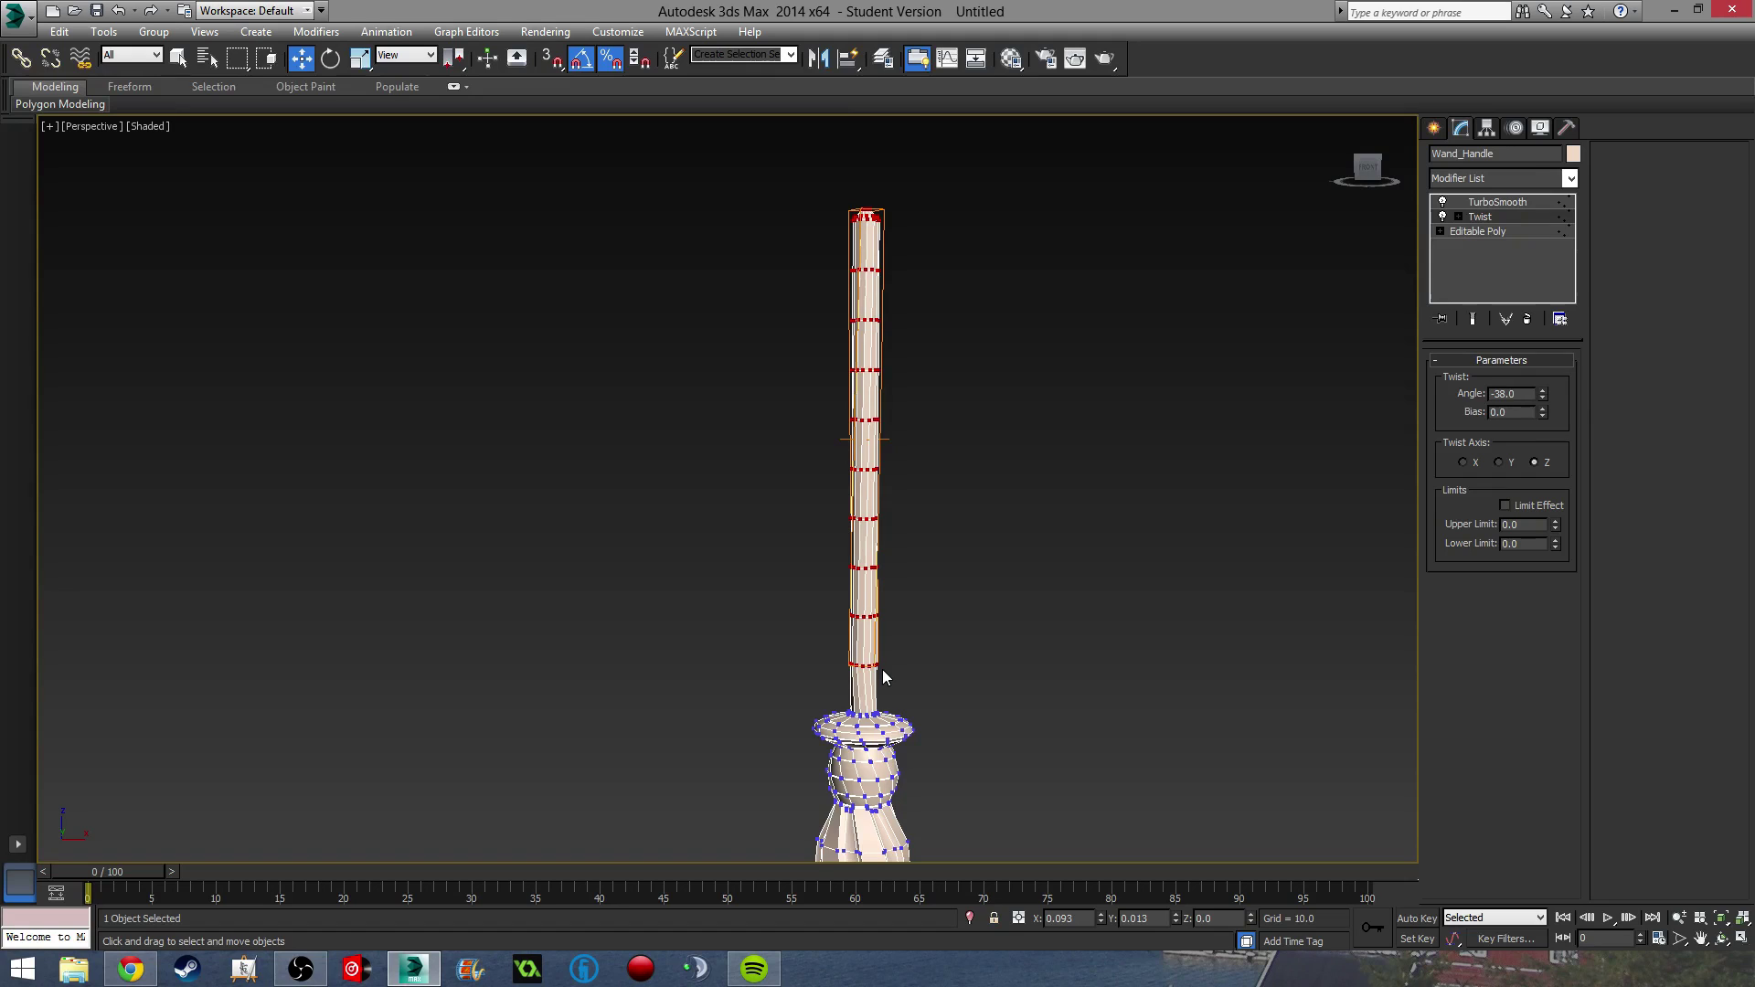
alt+middle_drag(883, 677, 1009, 651)
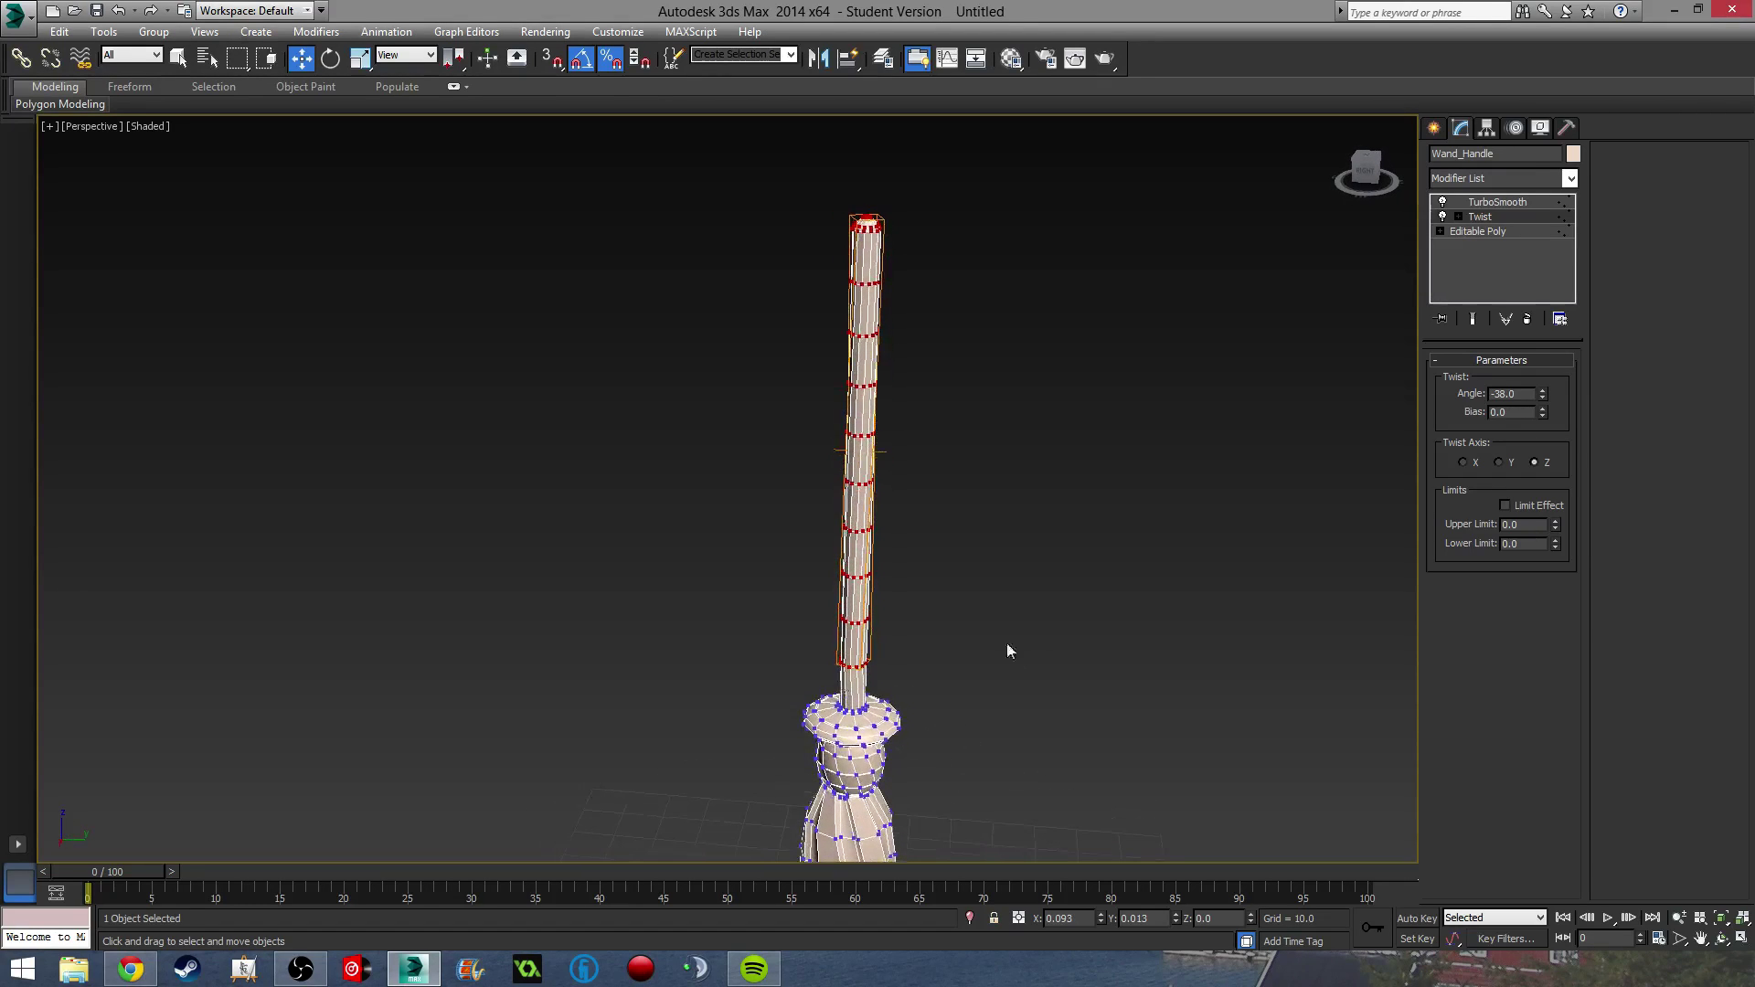
Delete the Twist modifier from the wand's modifier stack and leave vertex editing.
right_click(1508, 214)
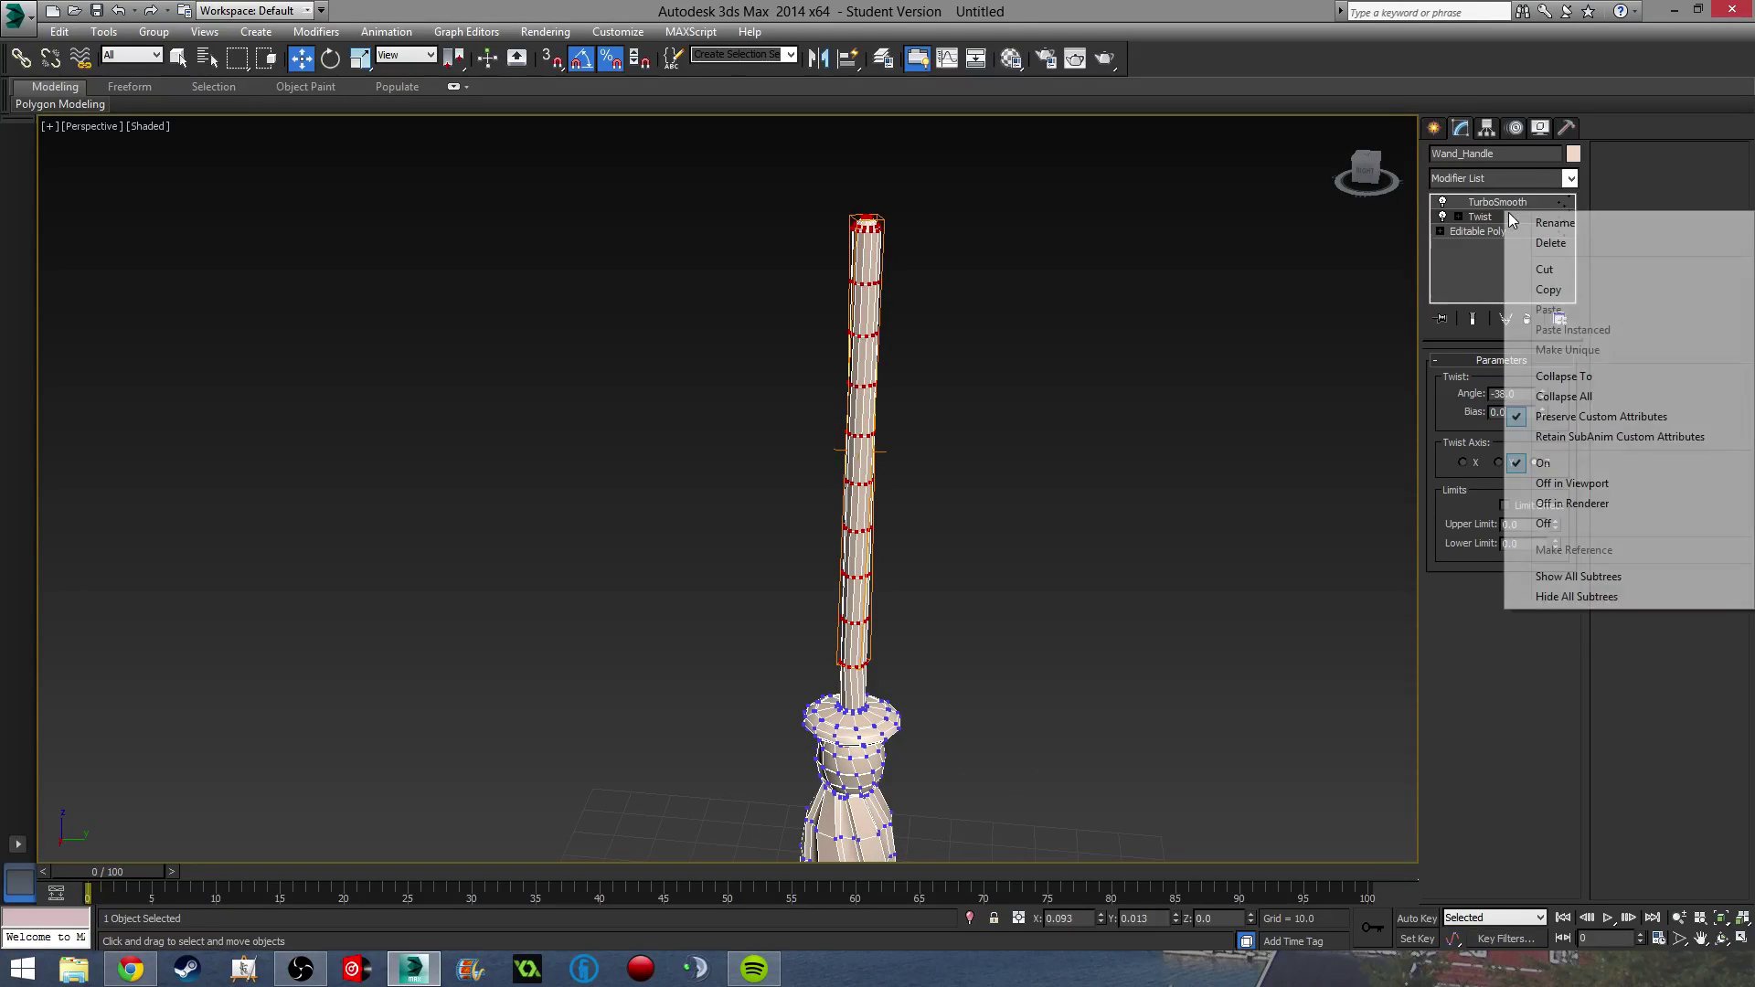
click(1551, 243)
scroll(927, 522, down, 4)
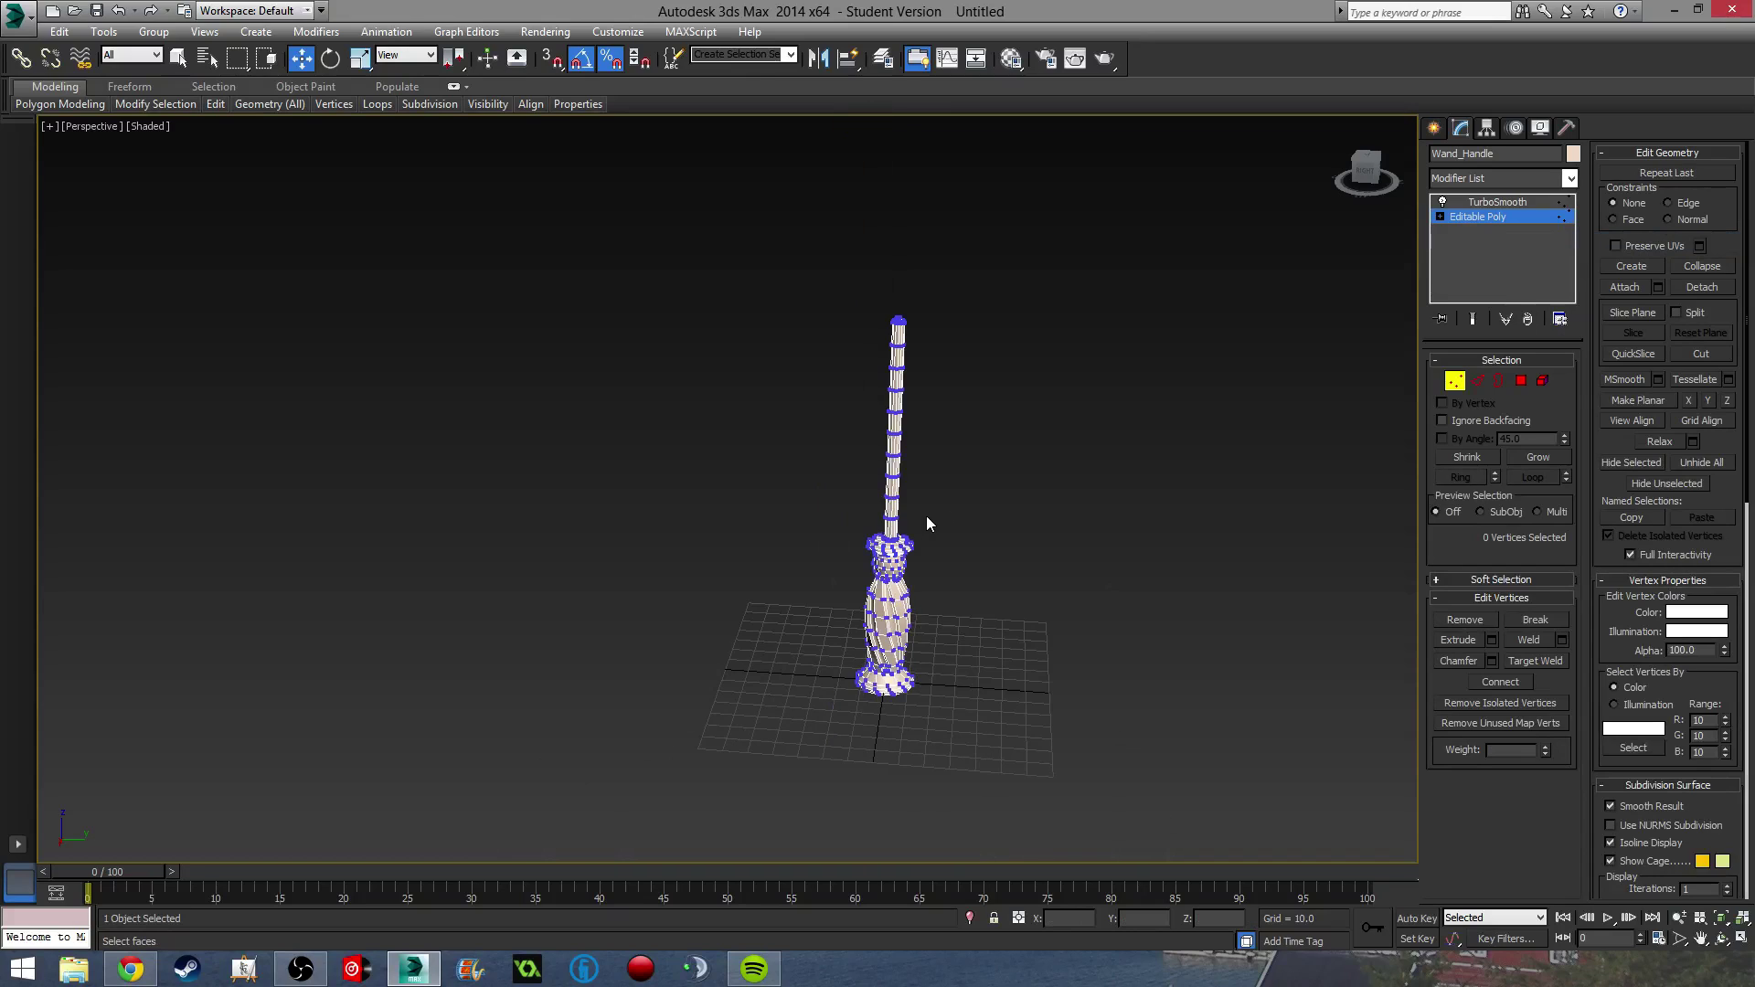
click(1455, 380)
Examine the smoothed wand without and with its wireframe, especially the rod and the cap.
click(1112, 495)
alt+middle_drag(901, 567, 559, 596)
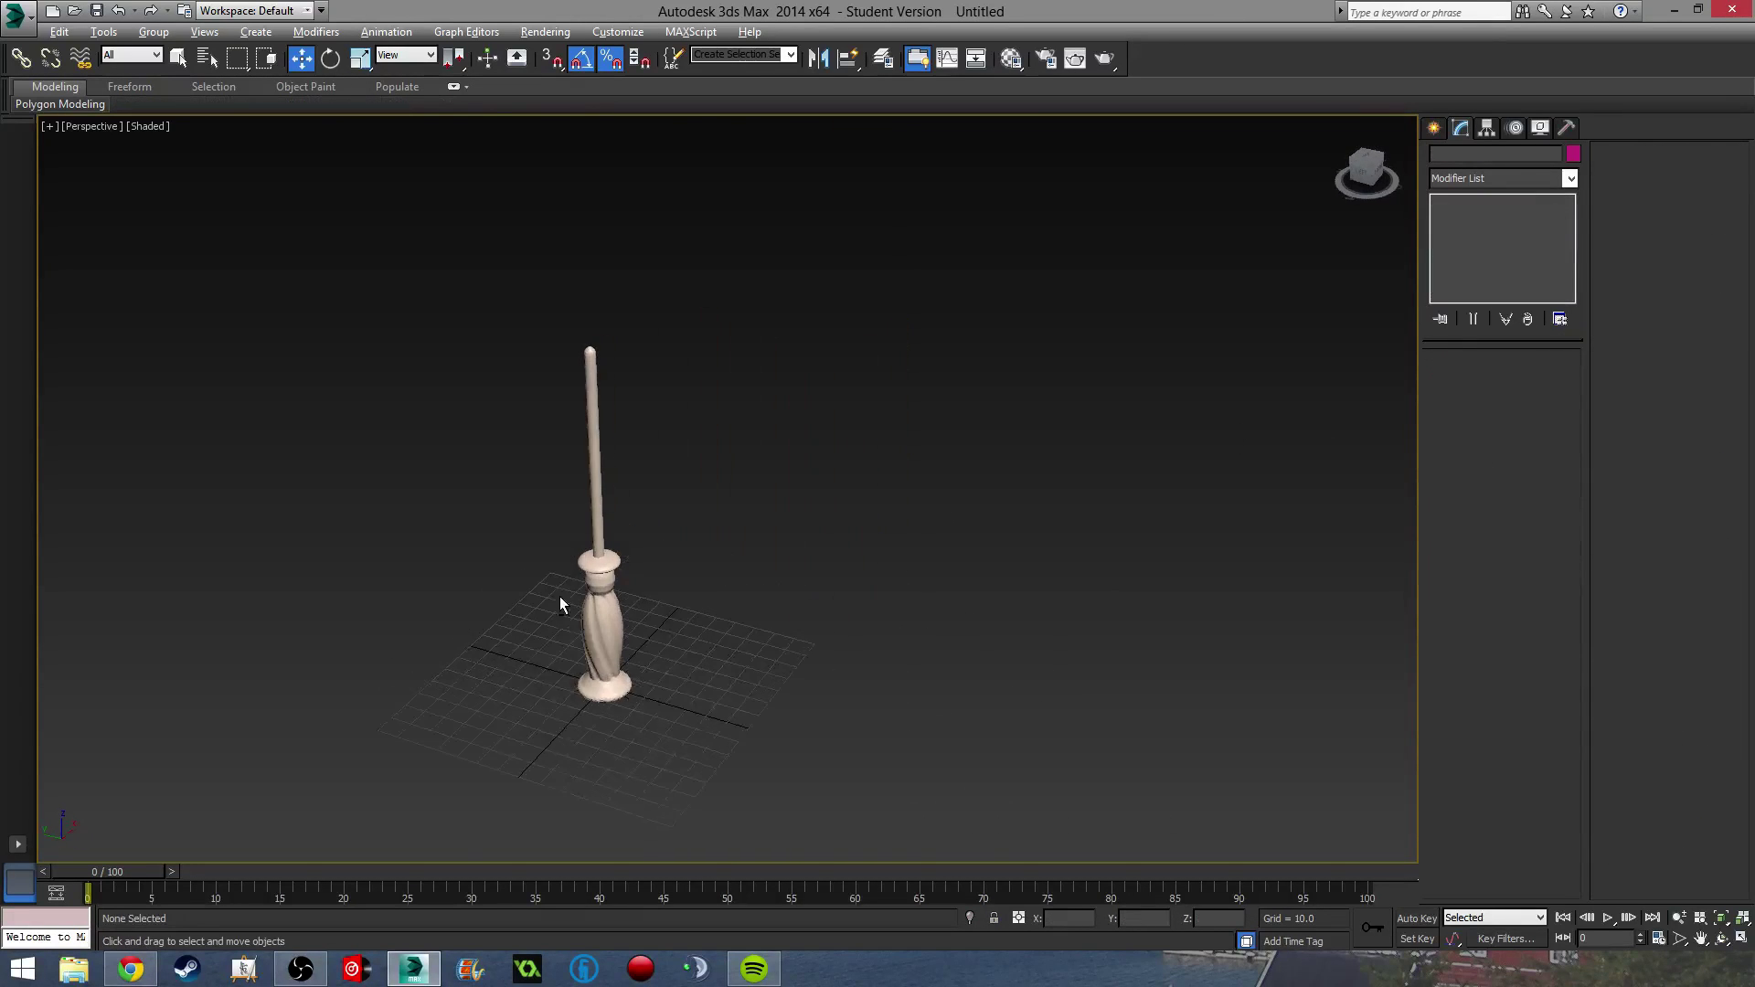
scroll(559, 603, up, 5)
scroll(697, 627, down, 5)
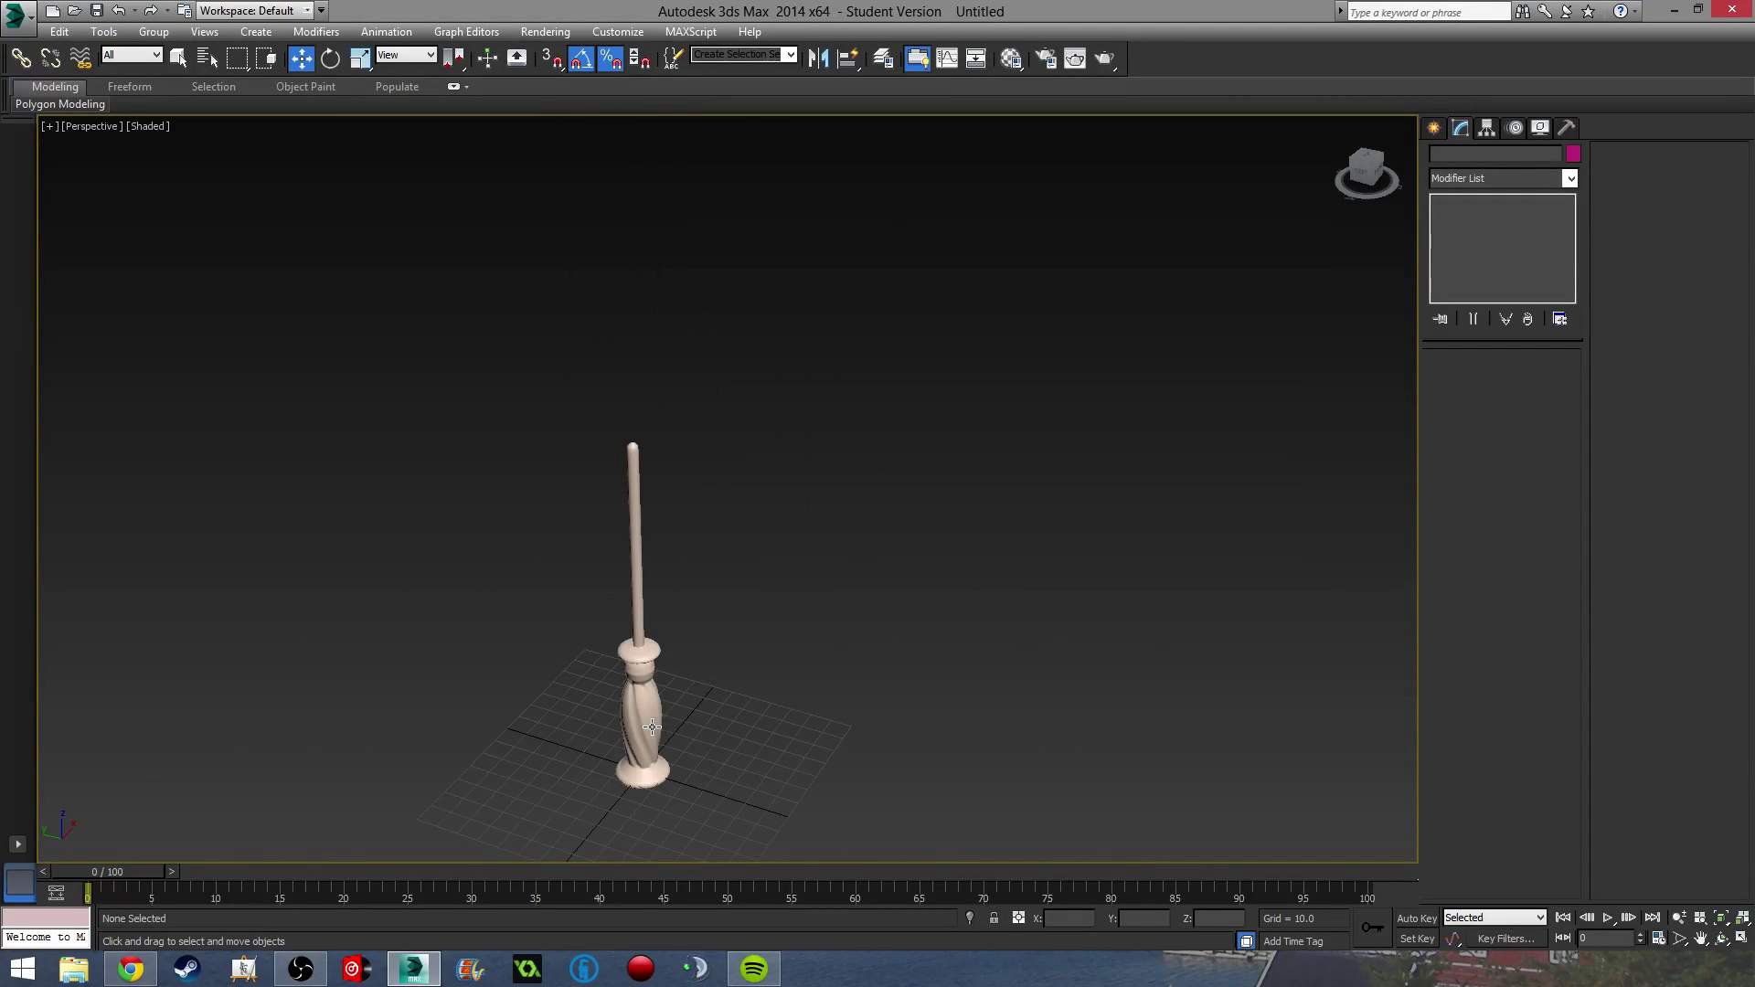
scroll(651, 727, up, 5)
click(639, 573)
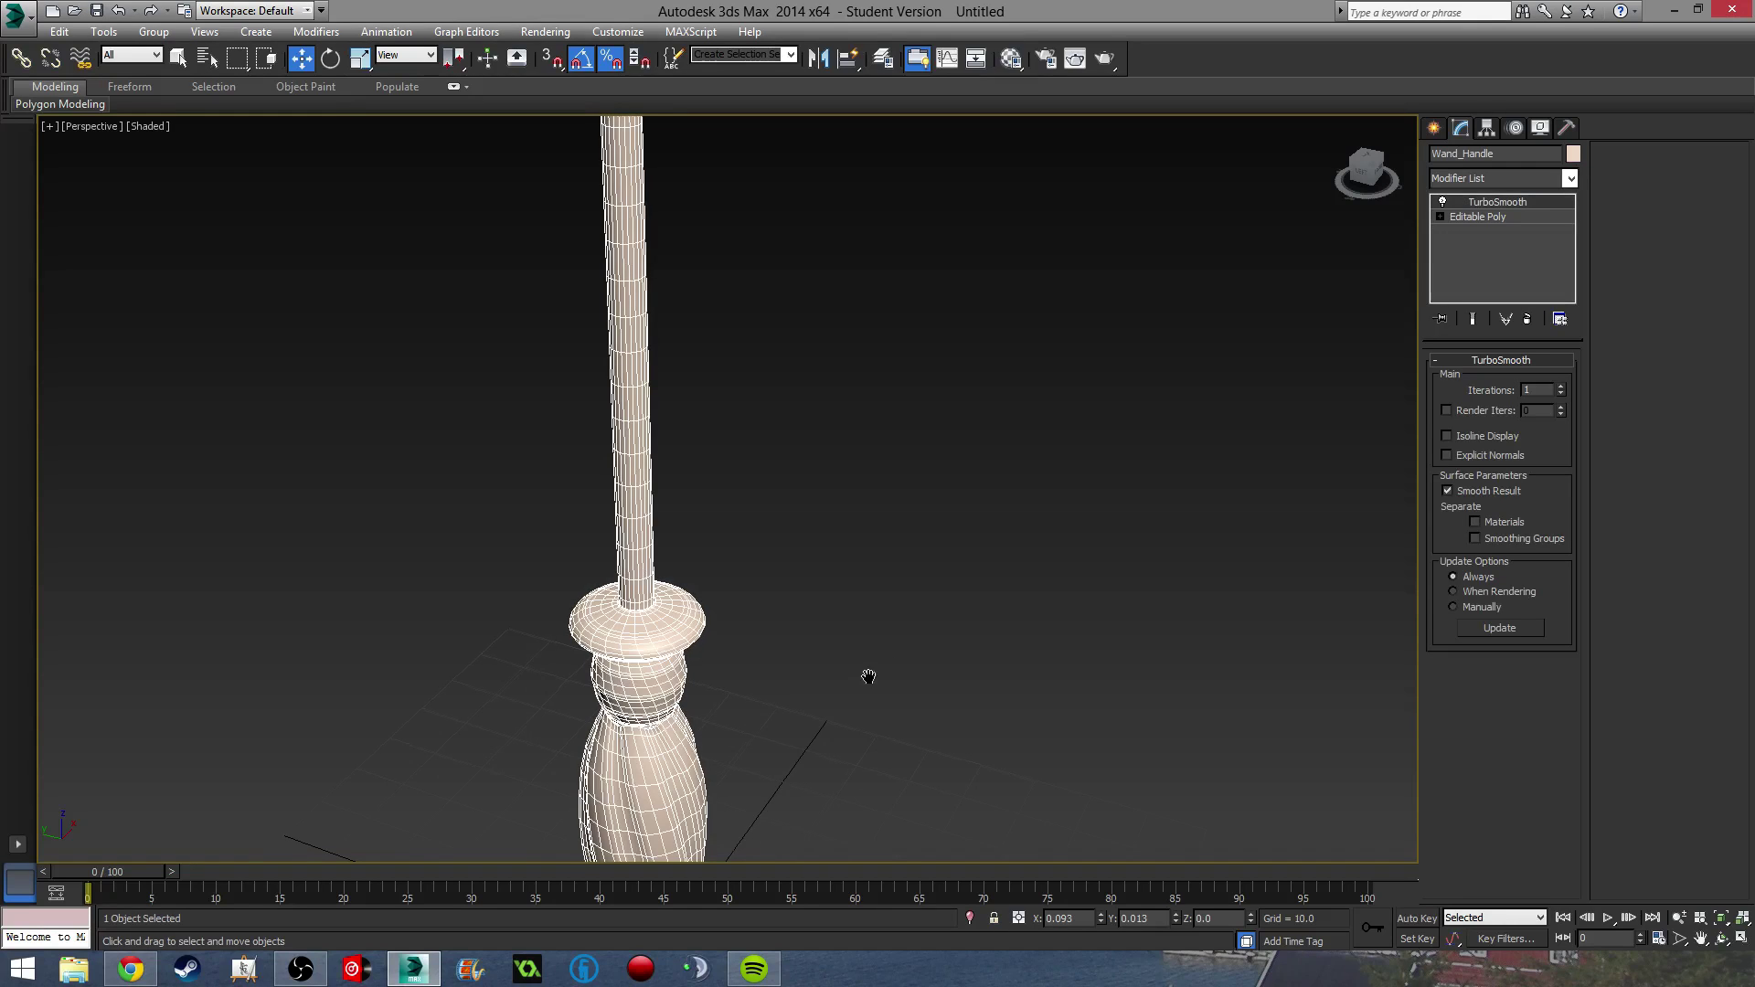
middle_drag(868, 676, 869, 698)
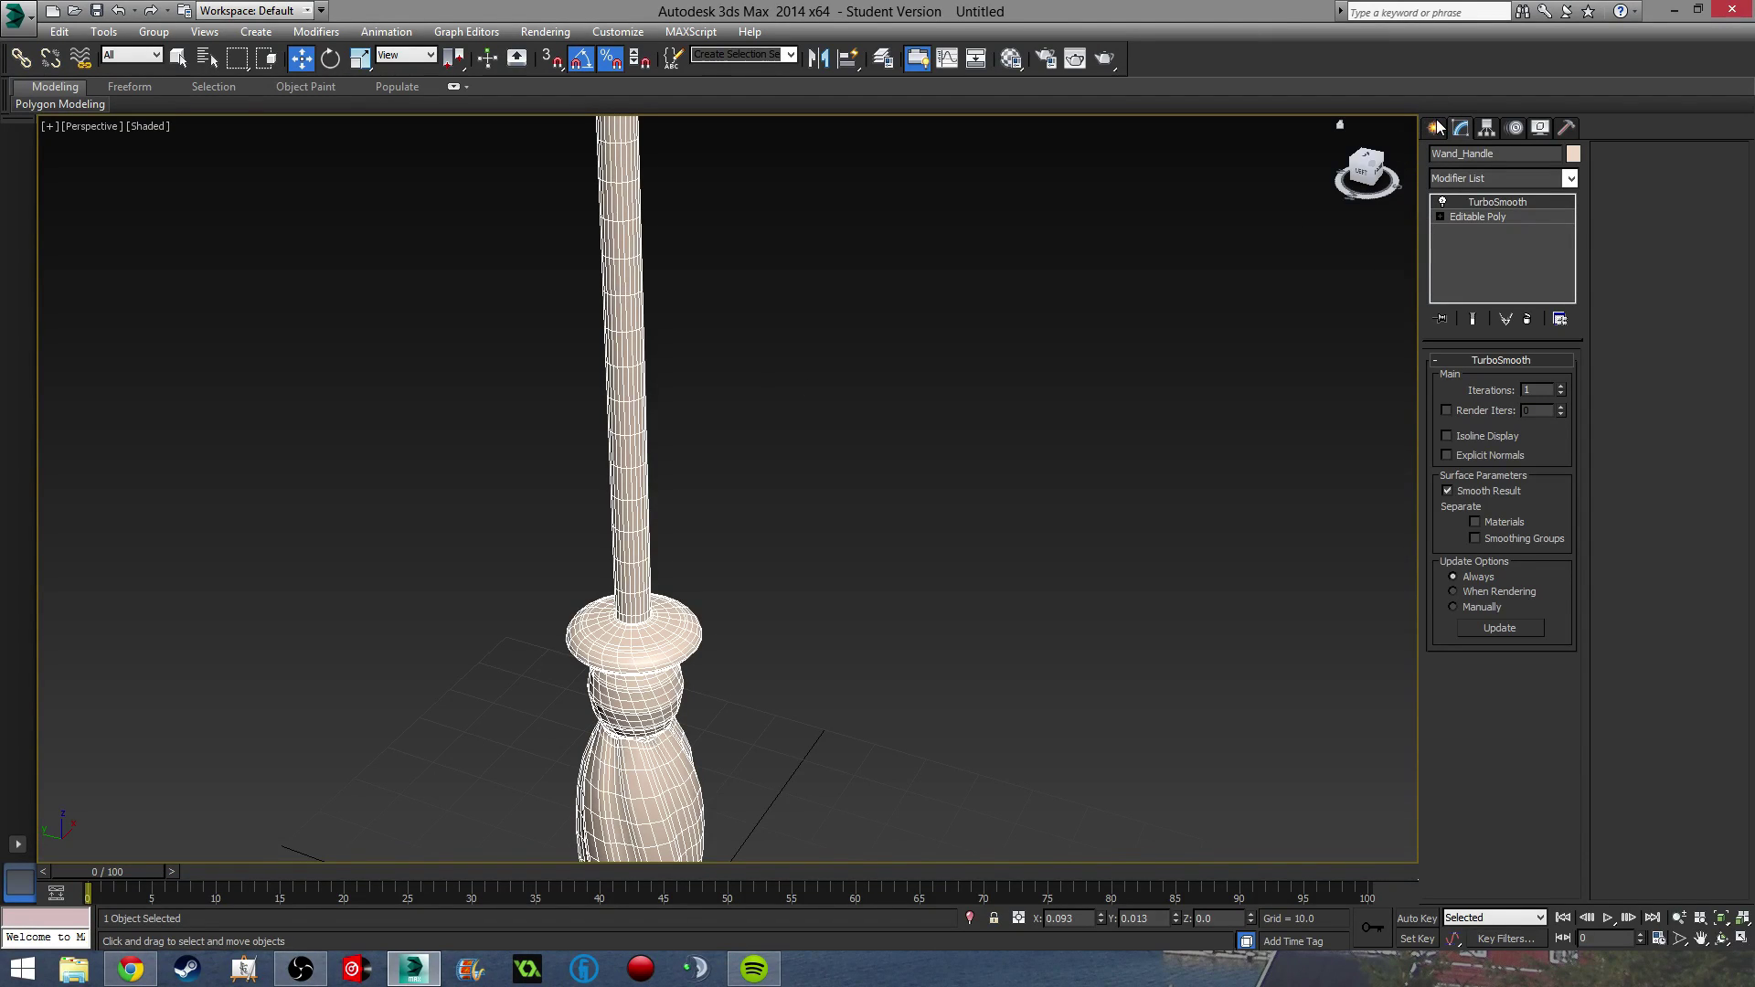
middle_drag(768, 561, 850, 419)
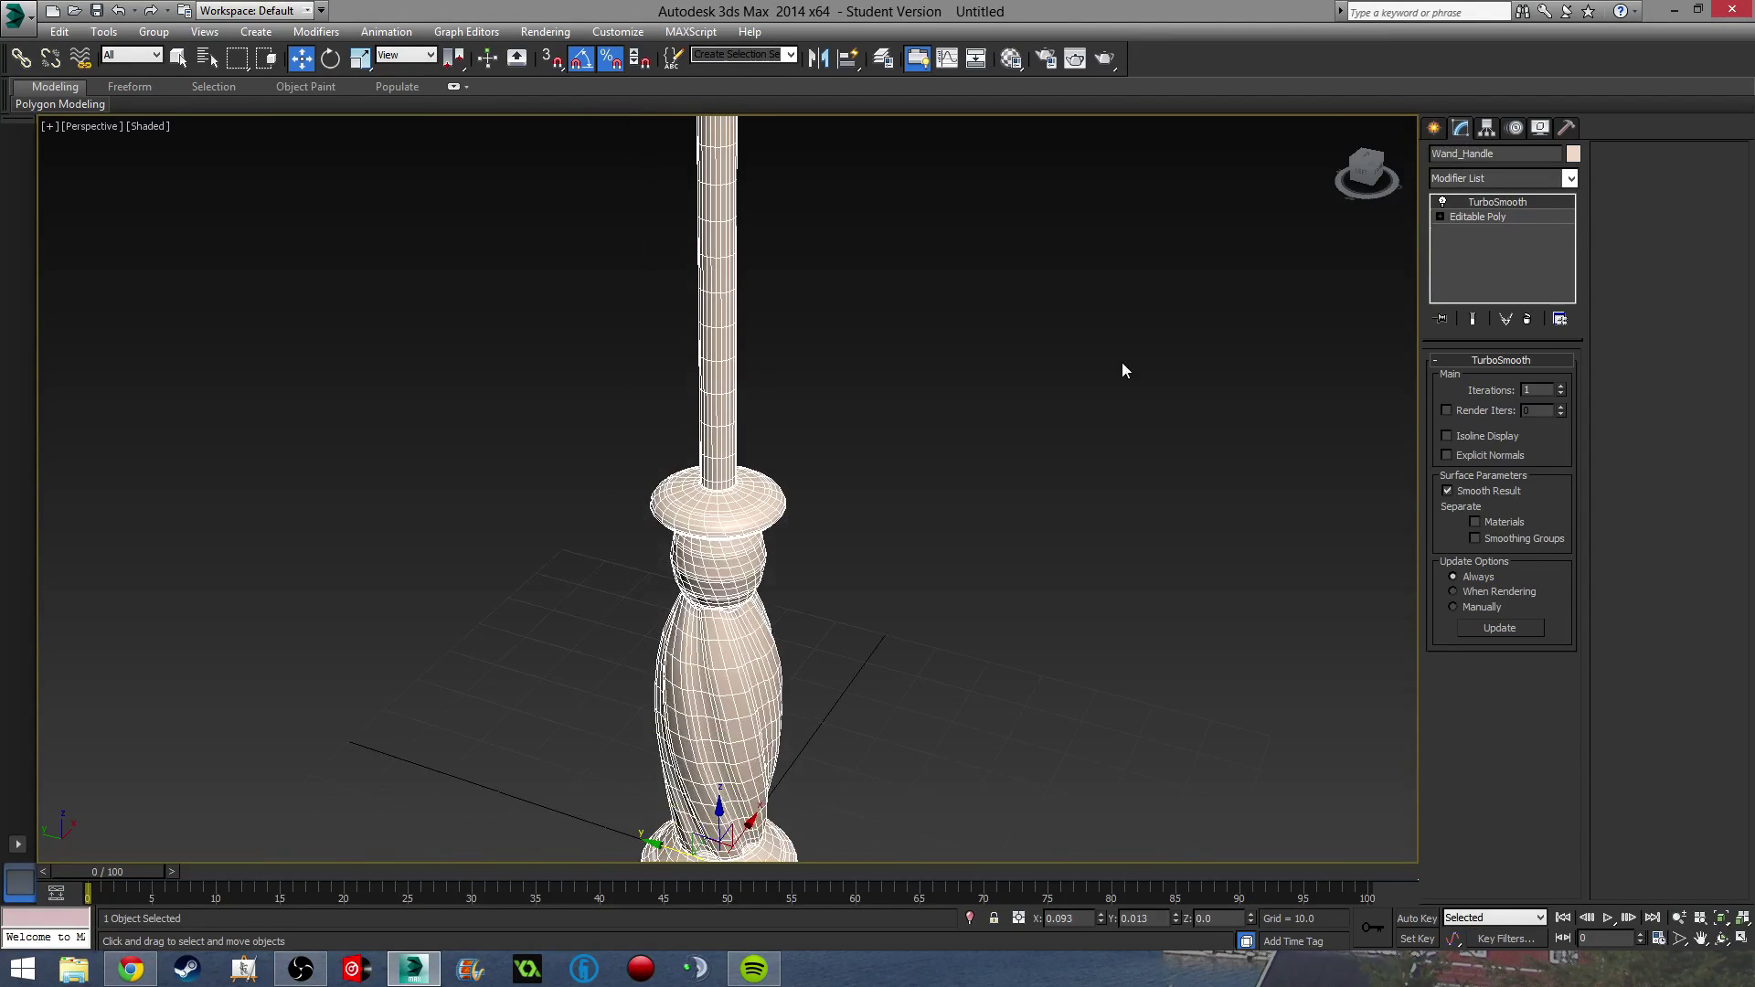
Bring up the spline shapes for creation, checking the NURBS curve types as well.
click(1435, 128)
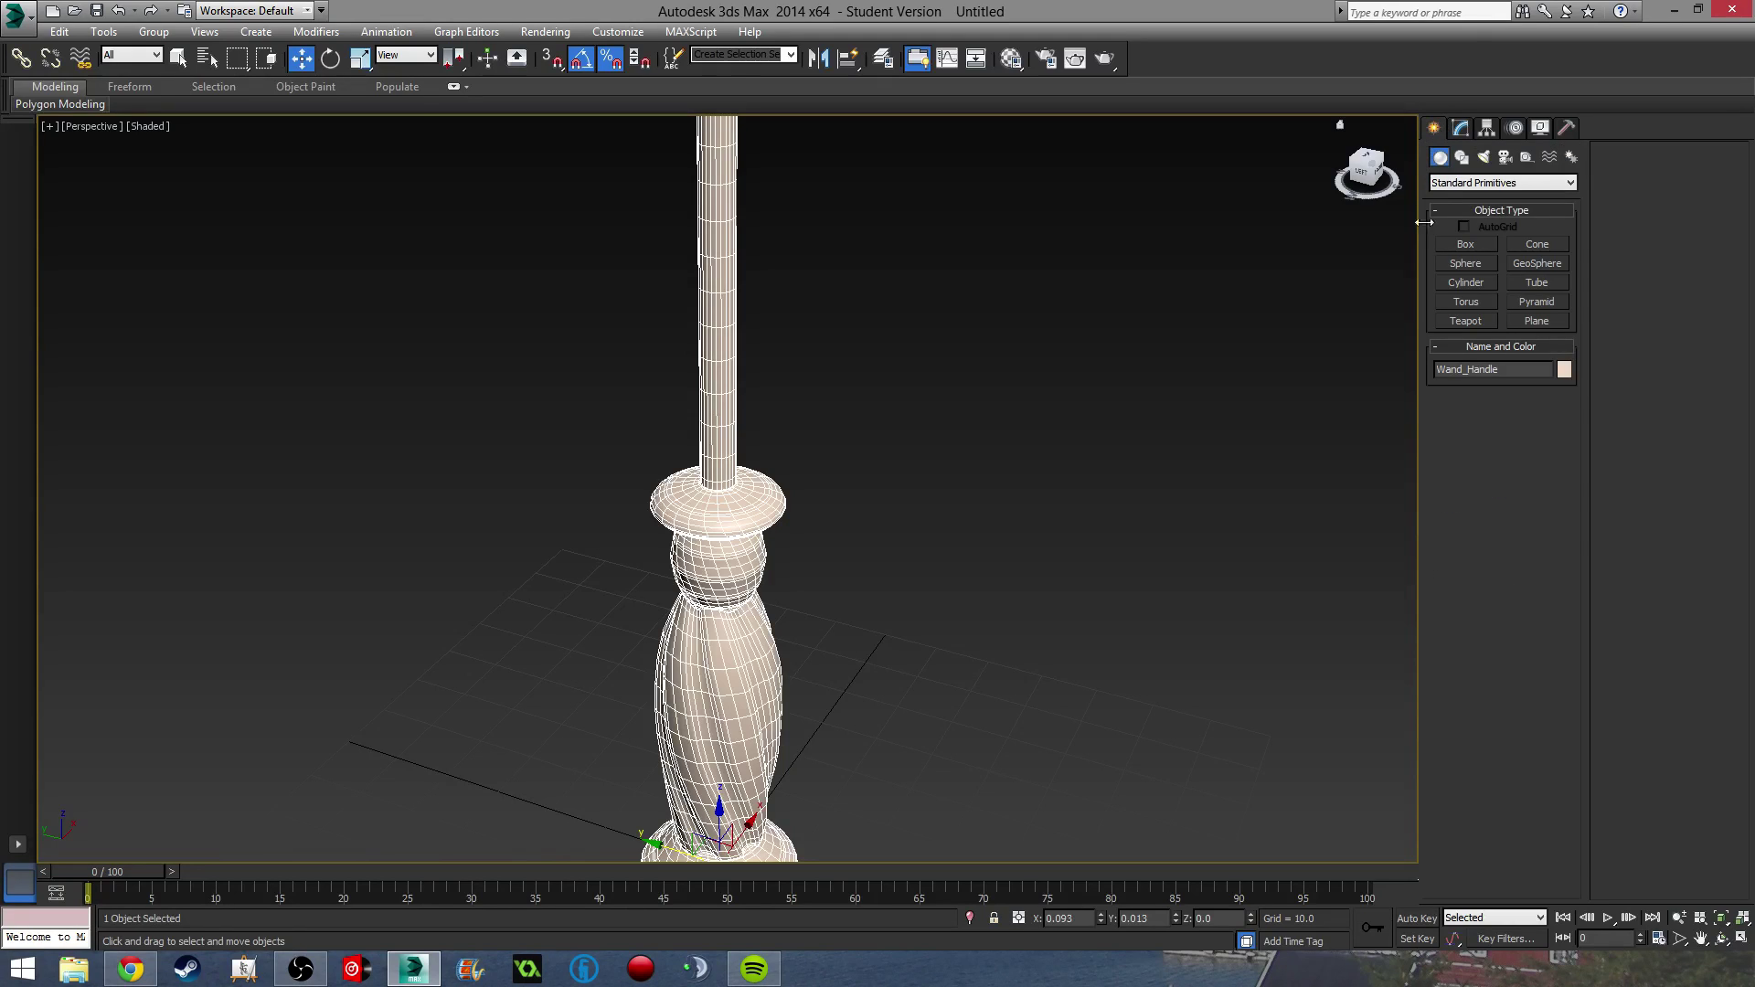
click(1461, 157)
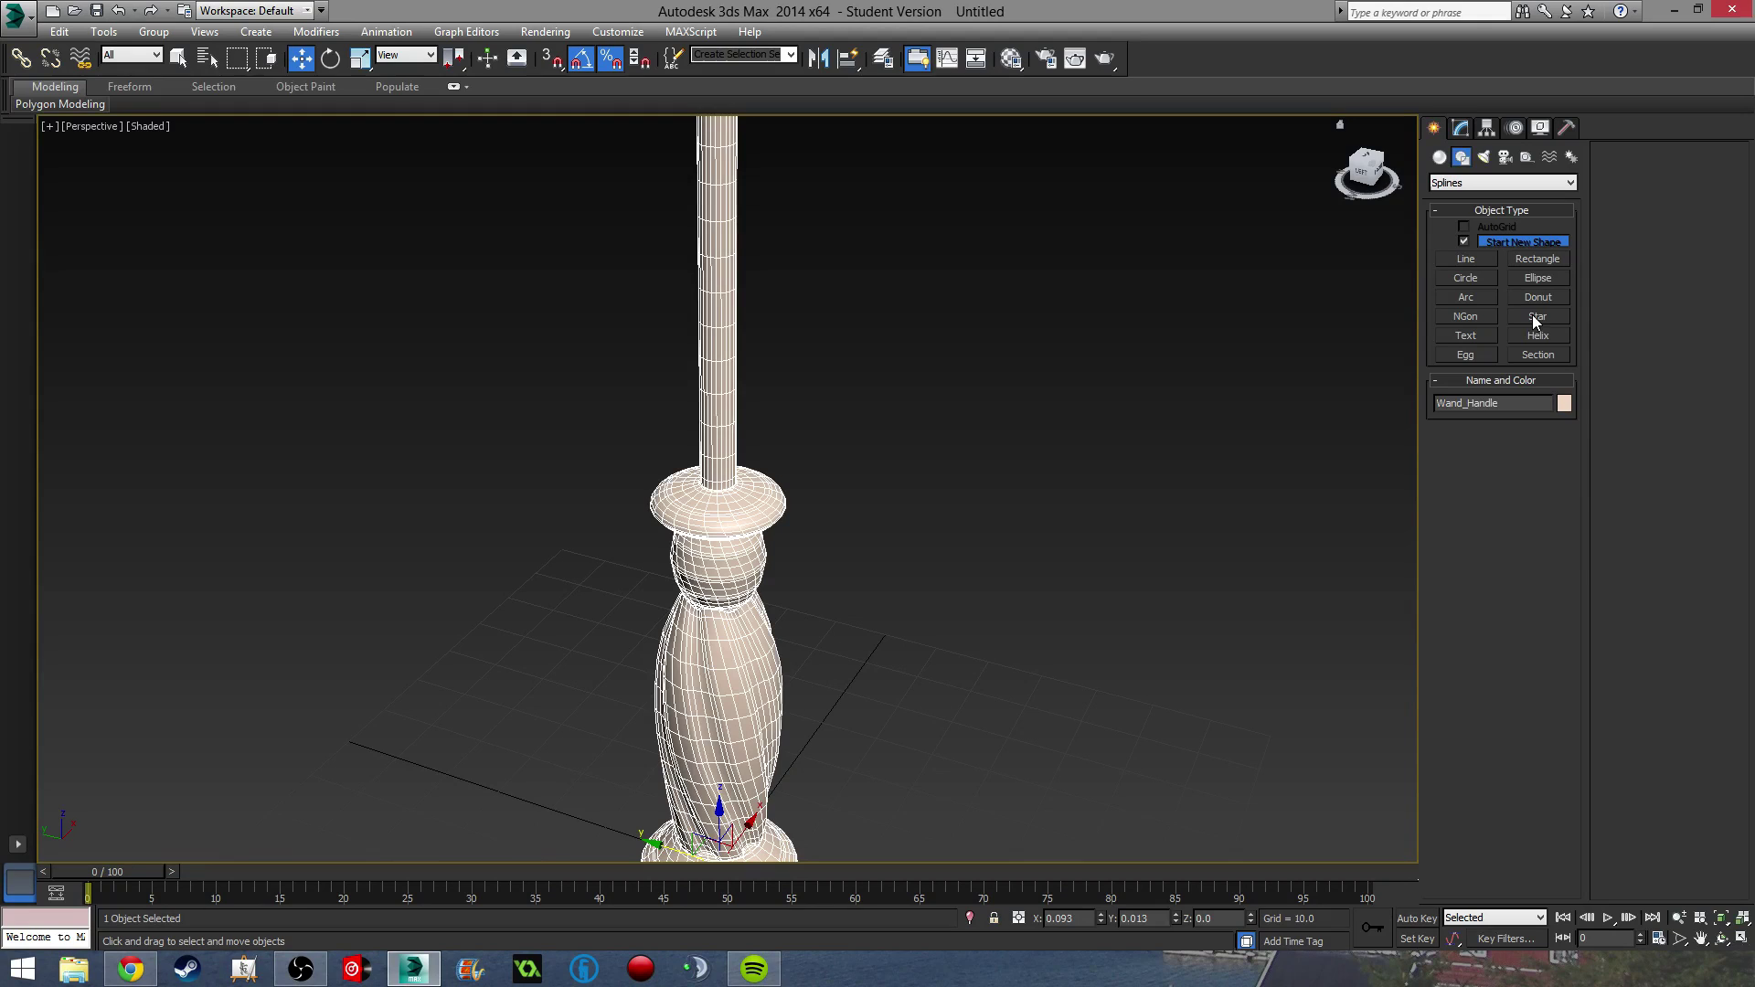
click(1471, 183)
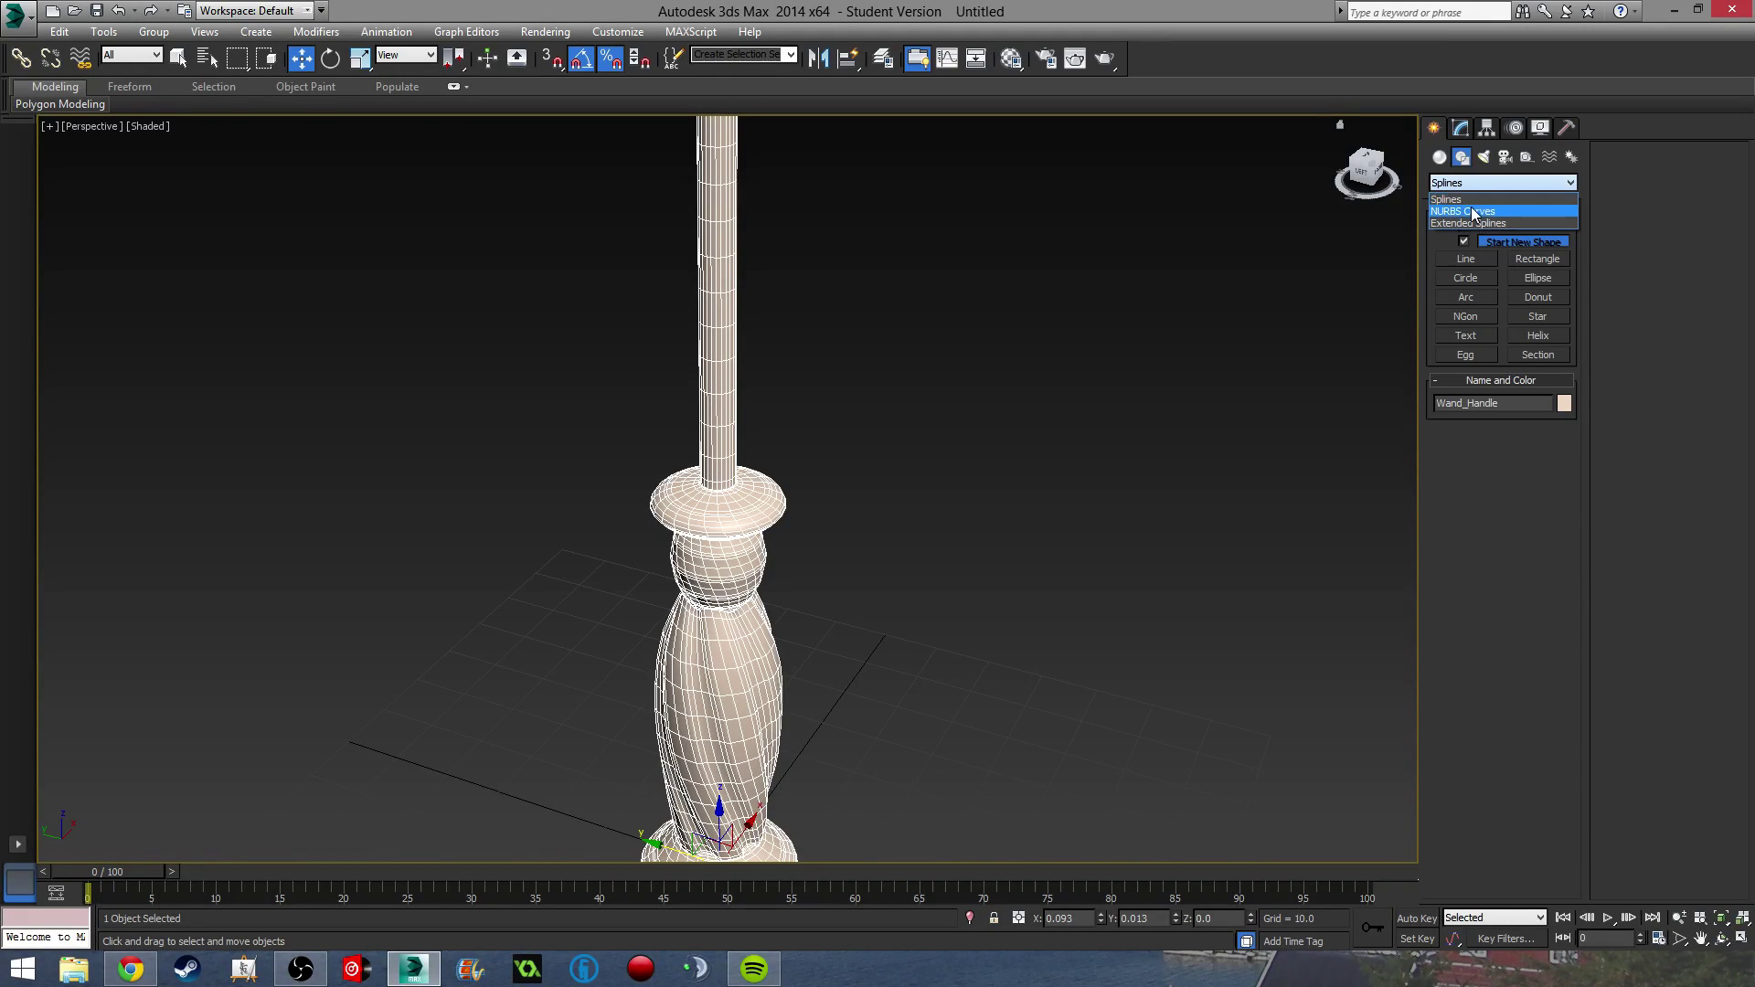
click(1473, 211)
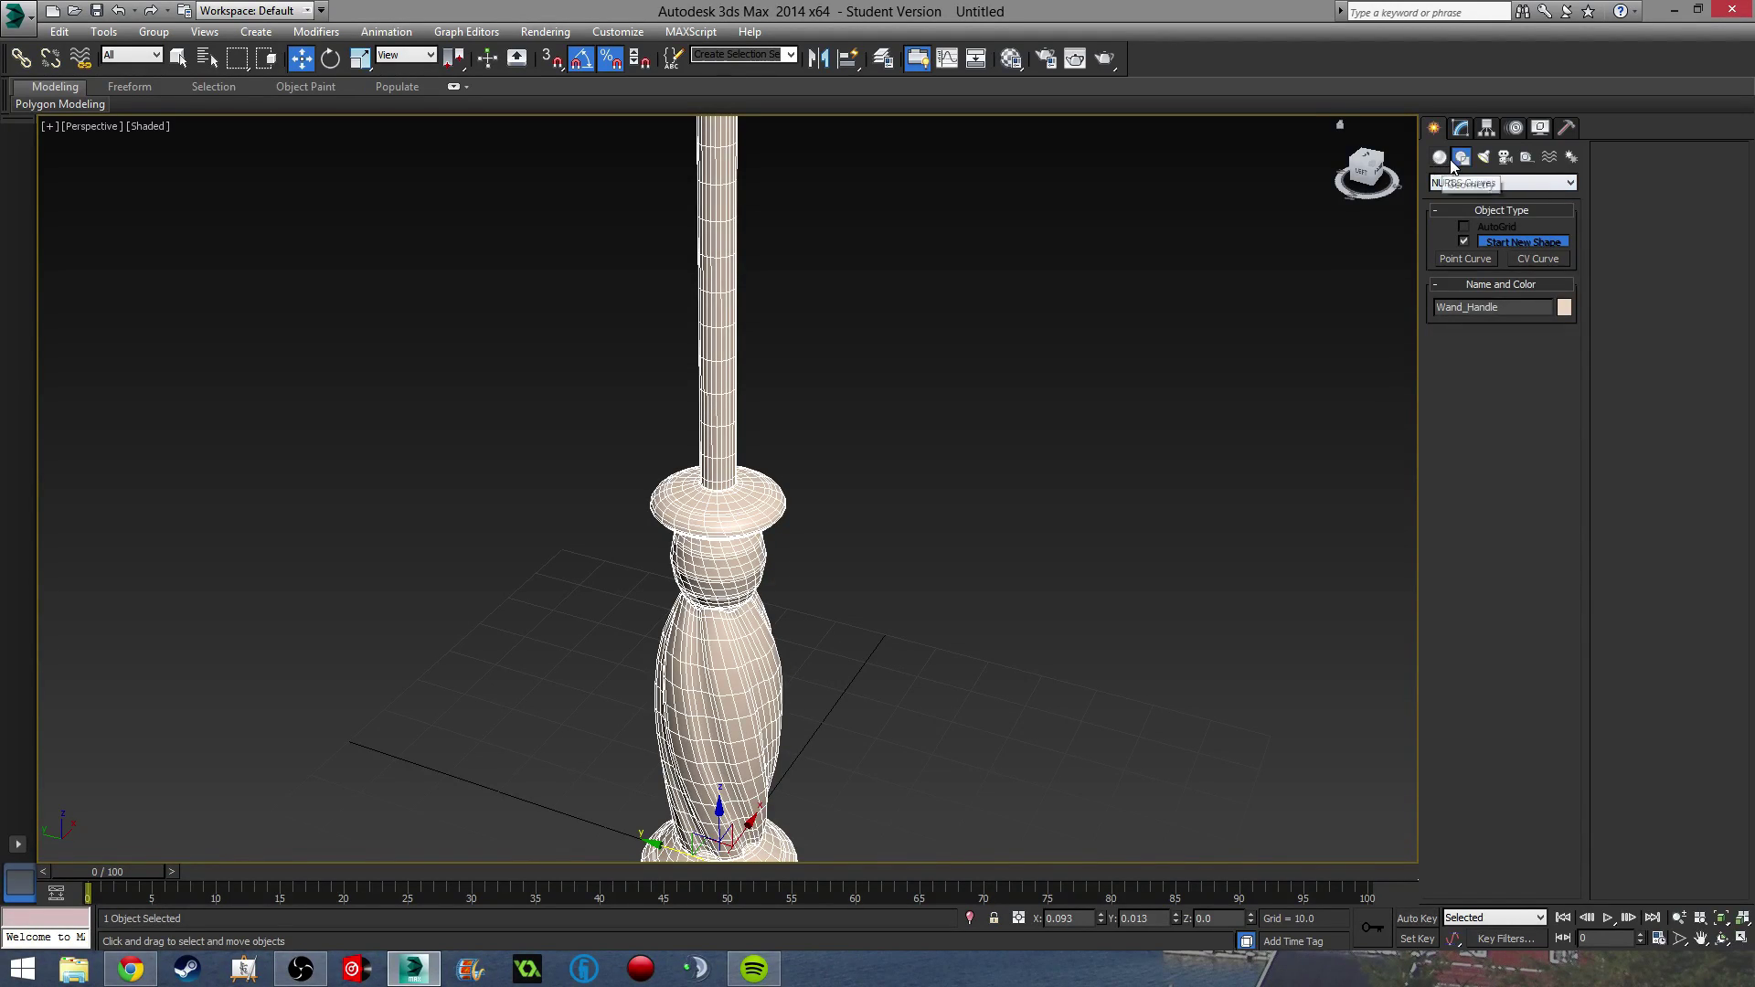
click(1466, 185)
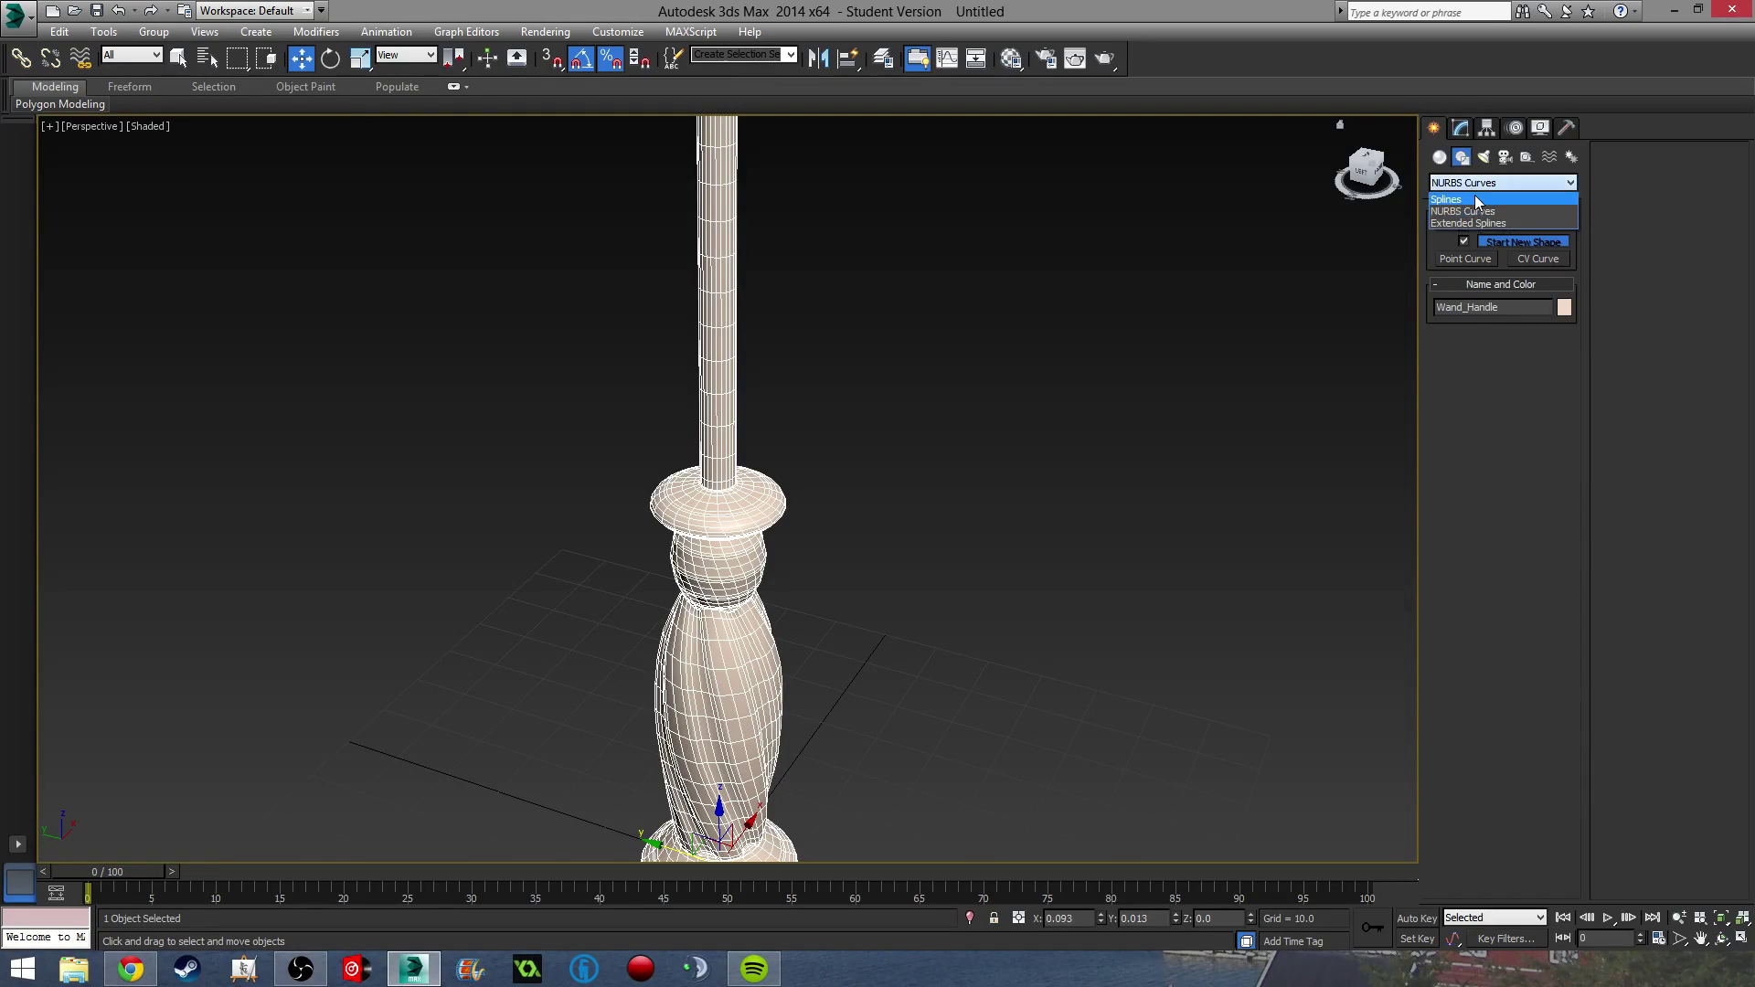
click(1472, 196)
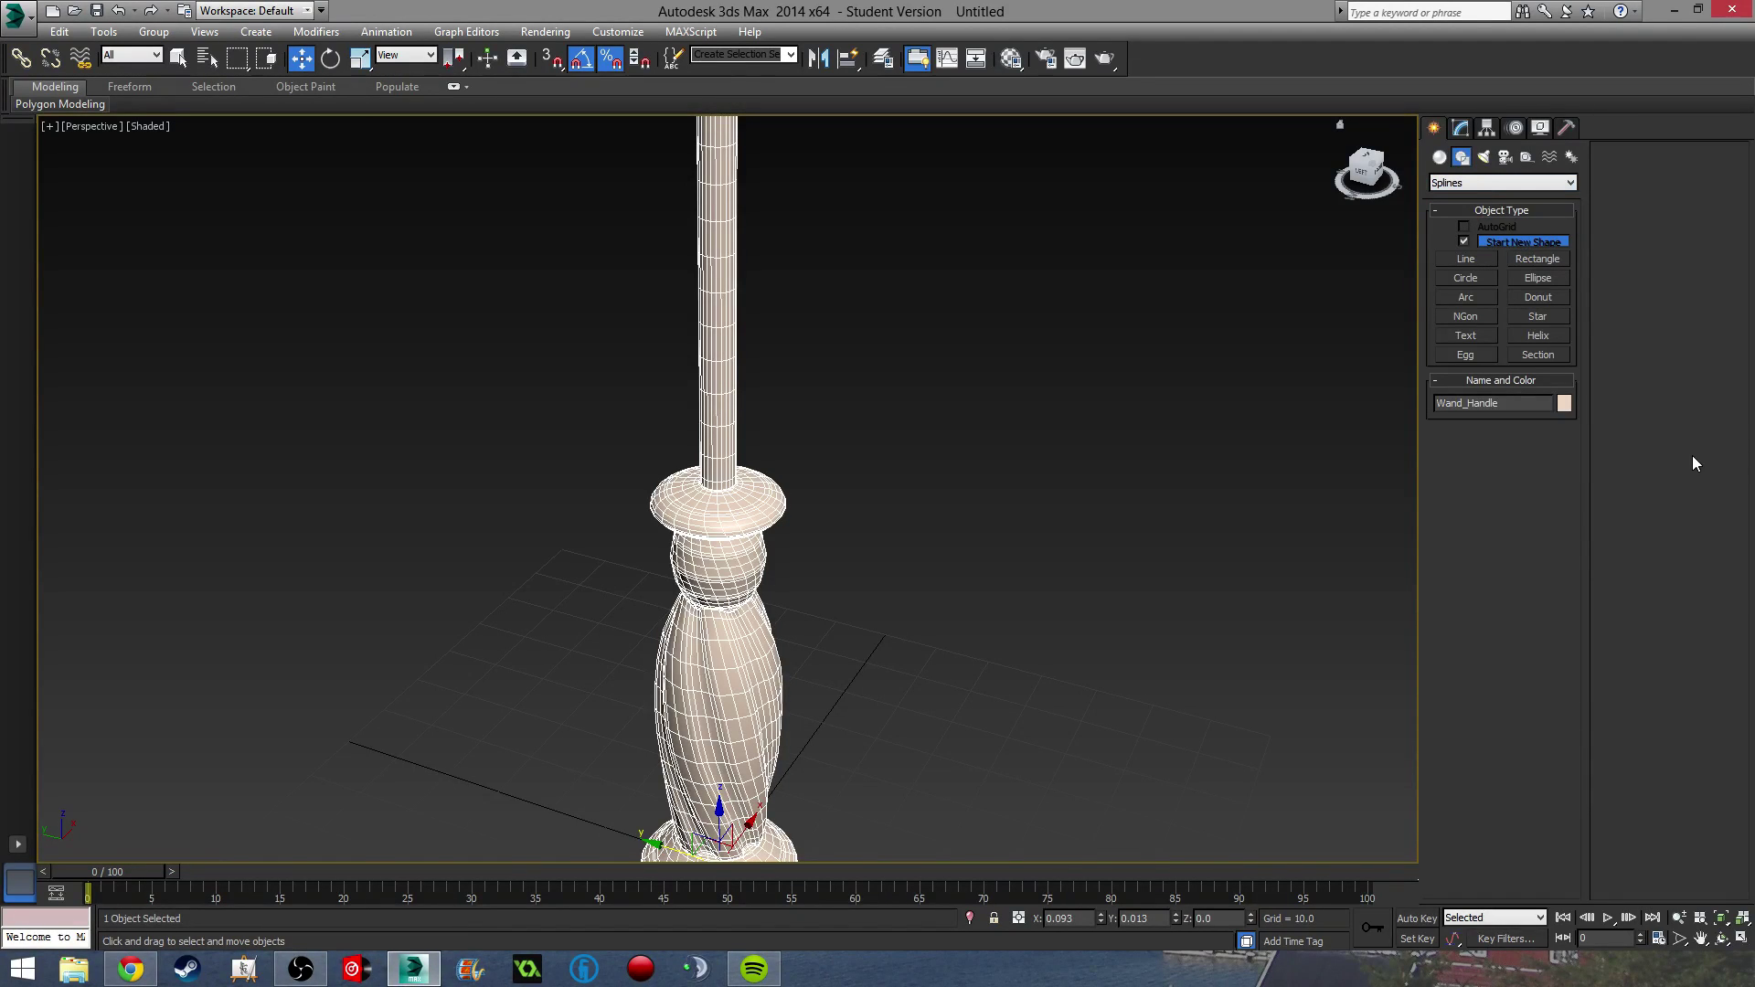
Try to draw a helix spline with a radius of about 21.4 in the empty space beside the wand.
click(1550, 336)
drag(1129, 504, 1144, 552)
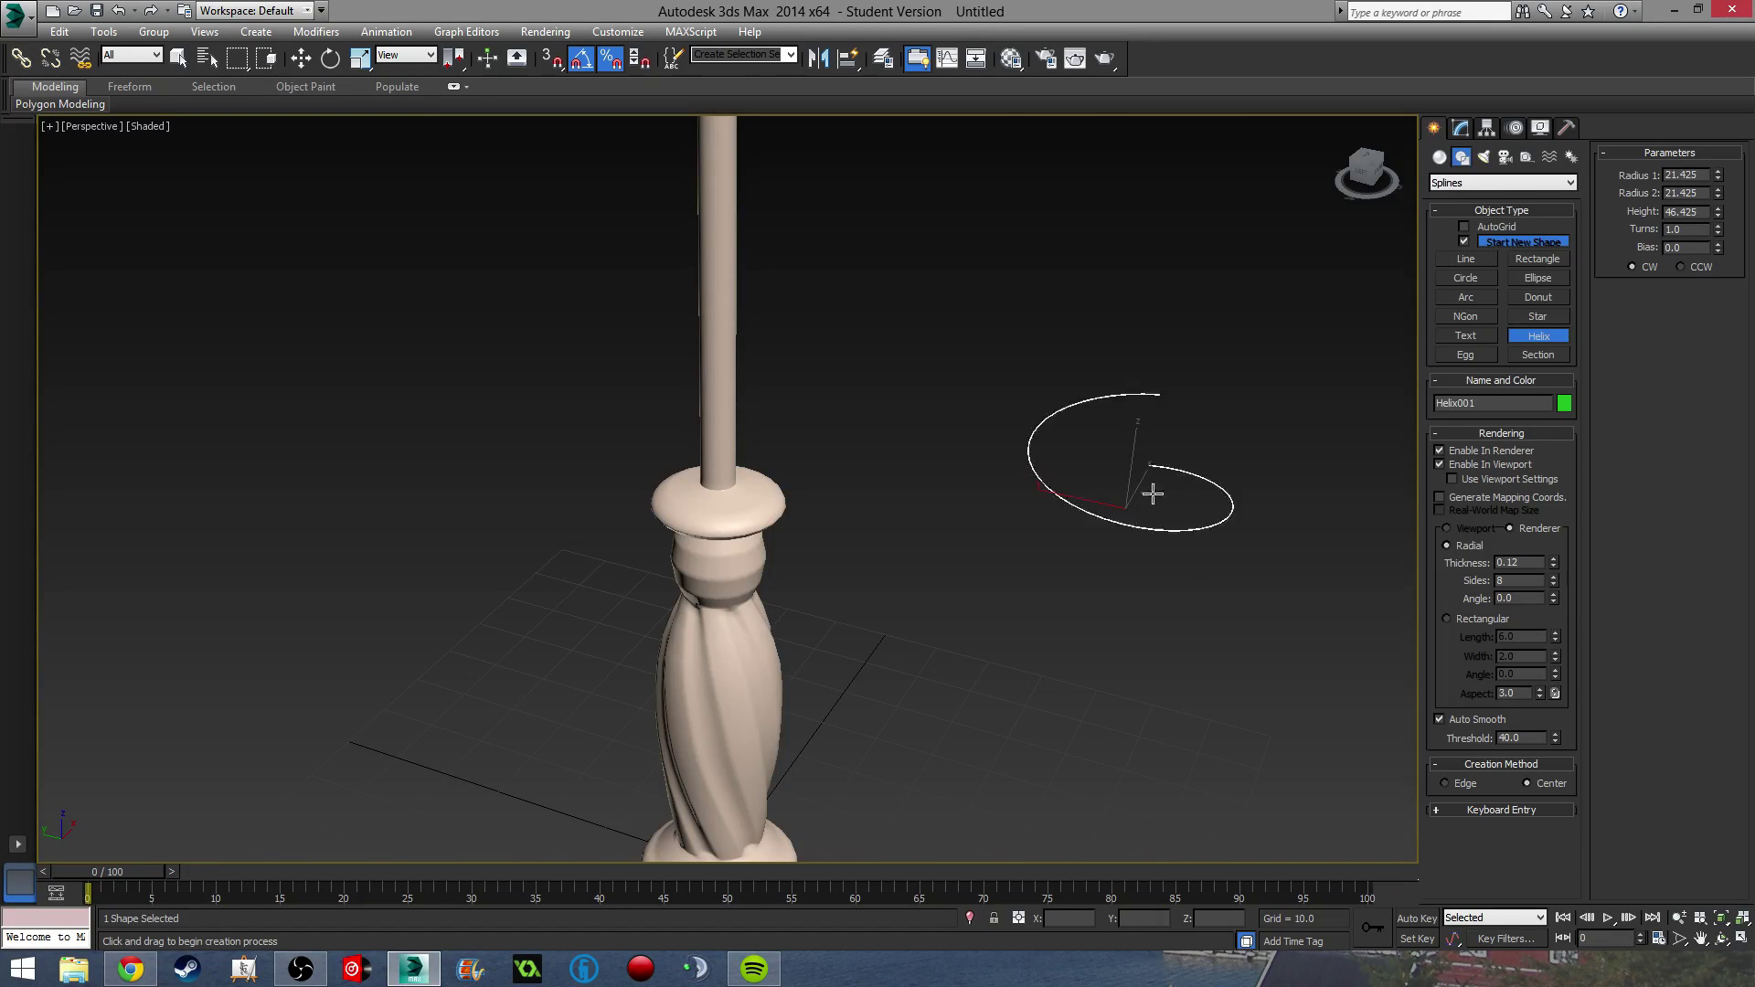
click(1090, 439)
right_click(1081, 529)
Switch to the Top view centred on the rod and display the wand as wireframe.
alt+middle_drag(1020, 514, 1042, 522)
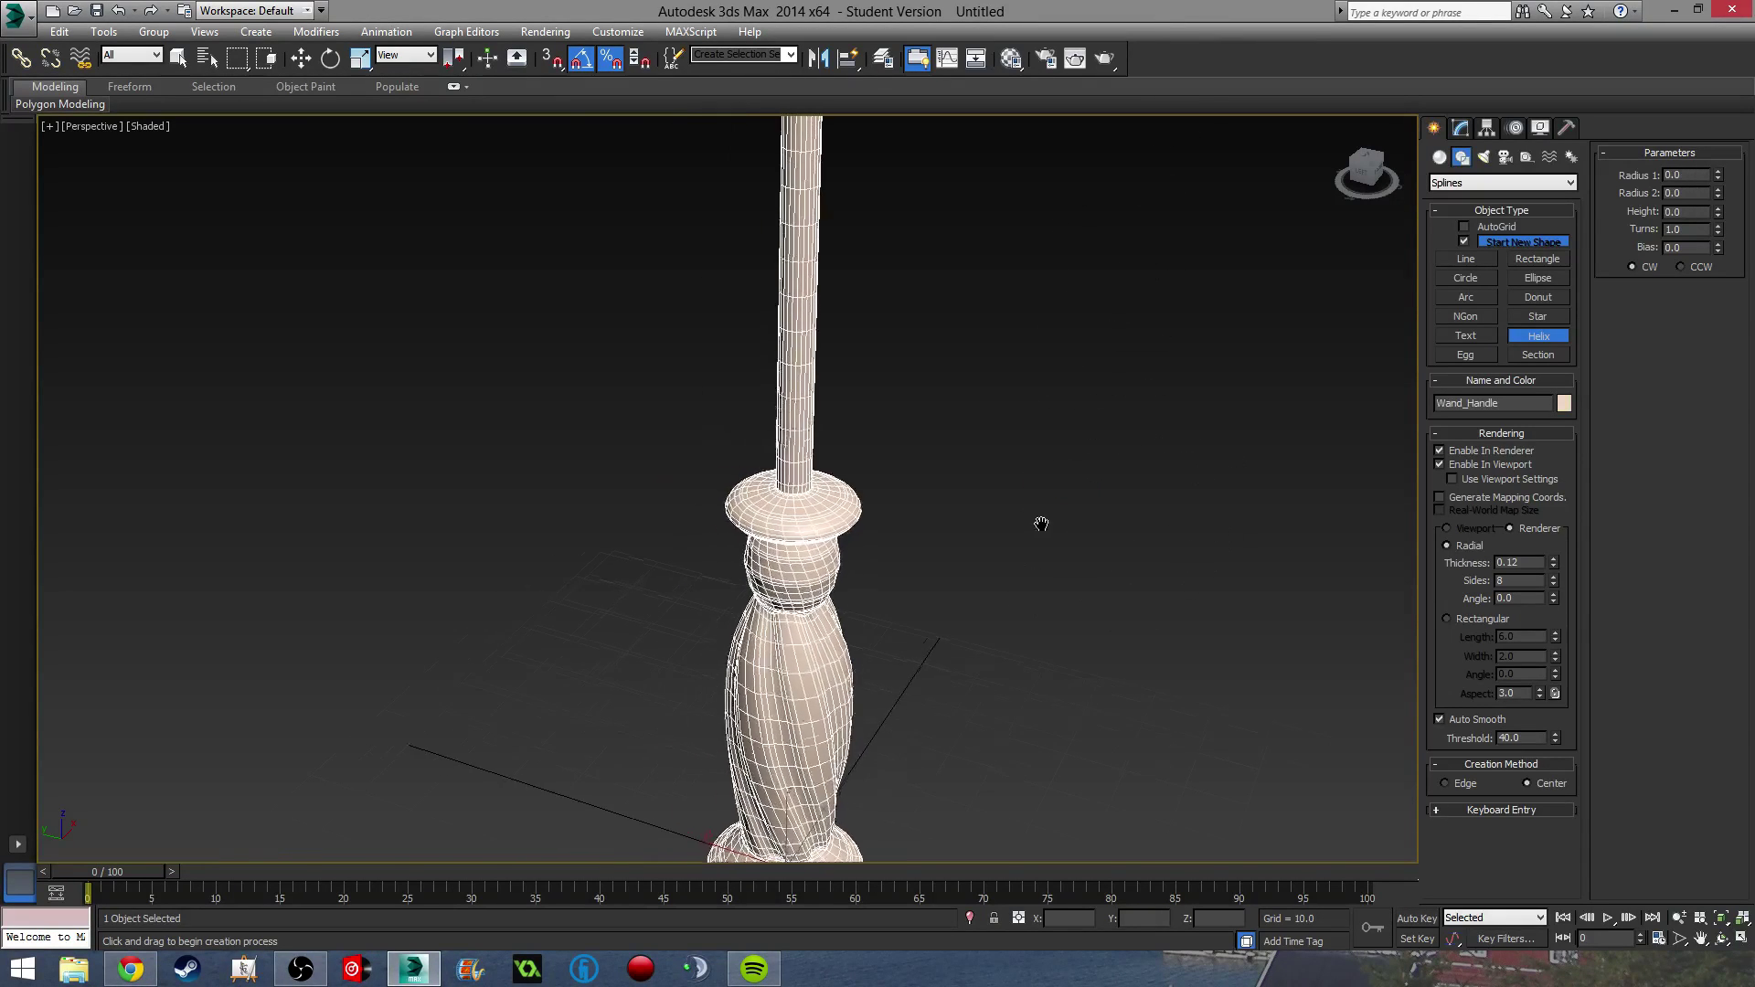
scroll(832, 493, up, 5)
alt+middle_drag(835, 451, 838, 500)
key(t)
scroll(836, 501, up, 8)
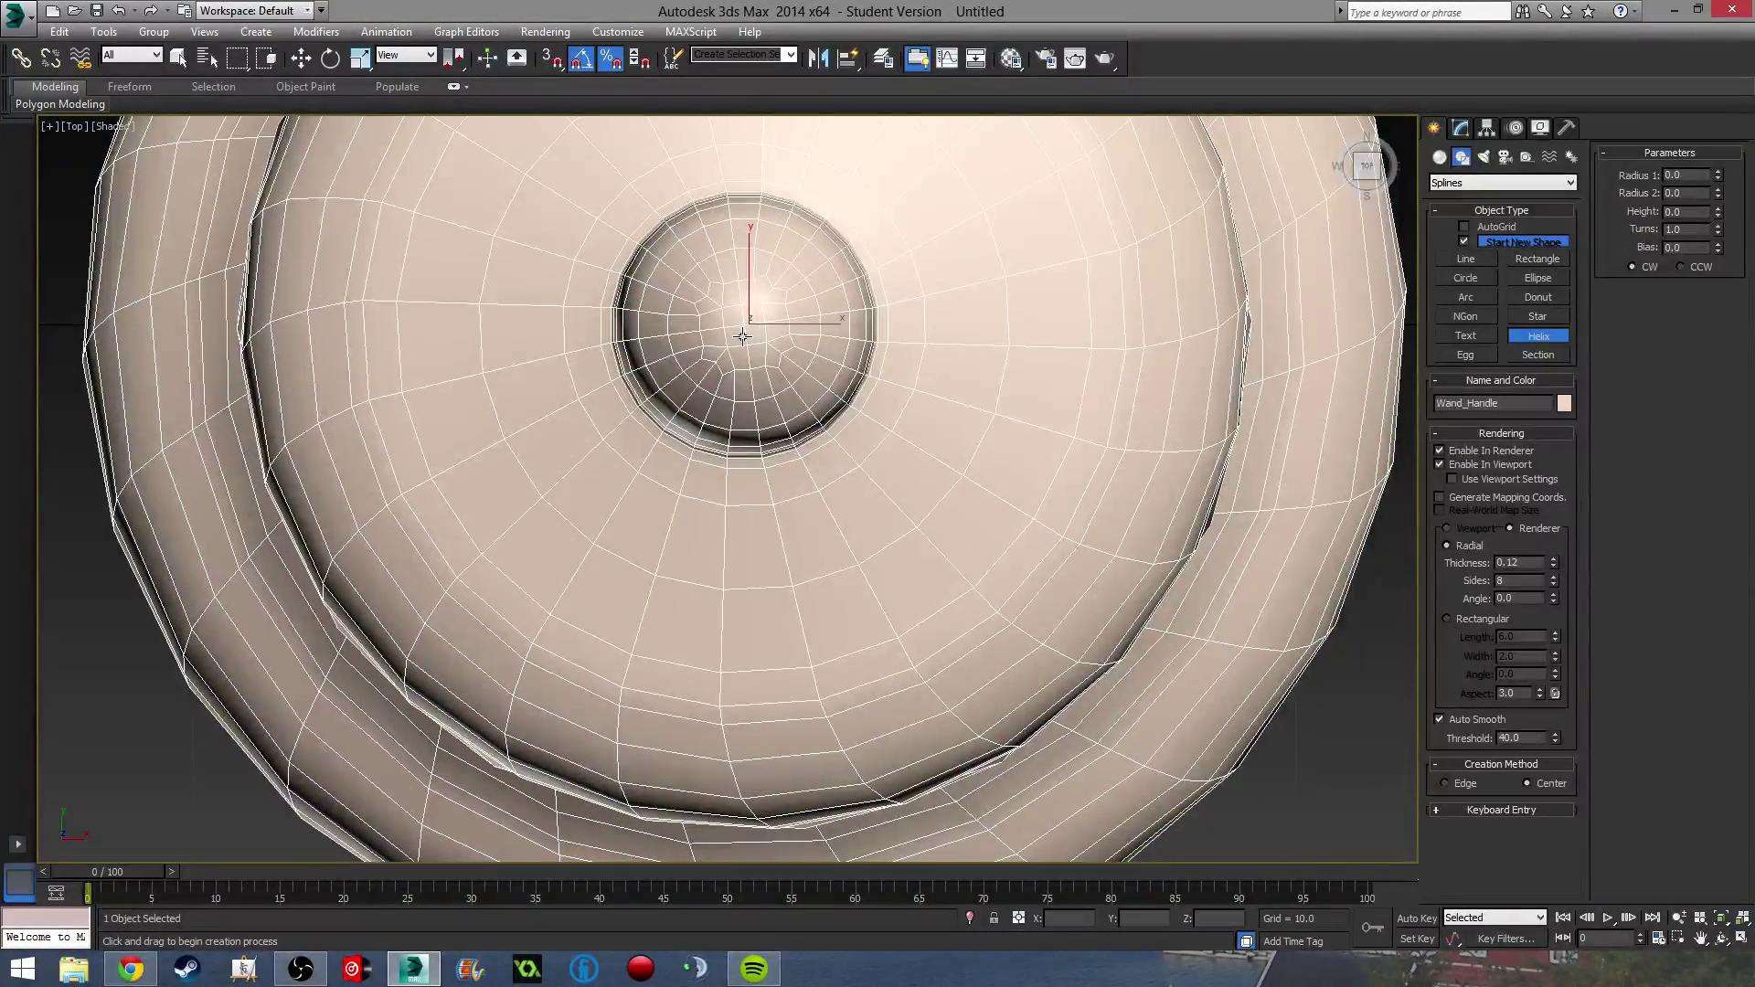
key(F3)
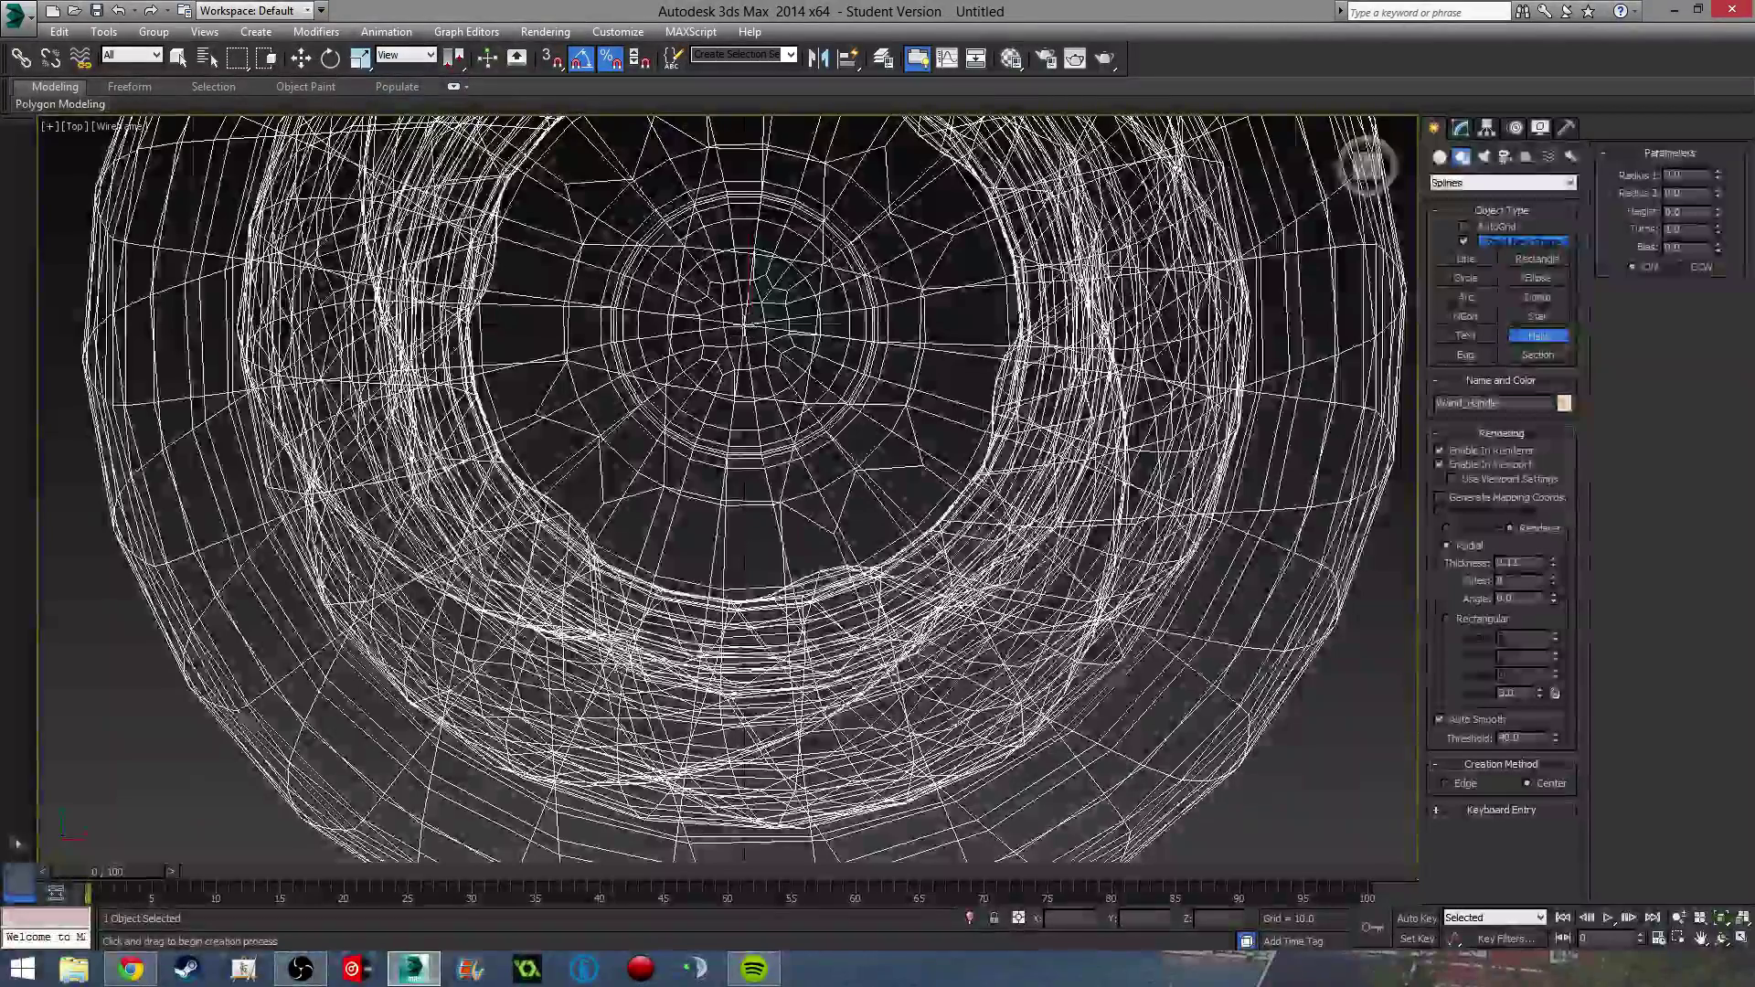
Try to draw a helix from the rod's centre with Radius 1 about 1.0 and height about 2.9, and undo it.
drag(743, 325, 774, 371)
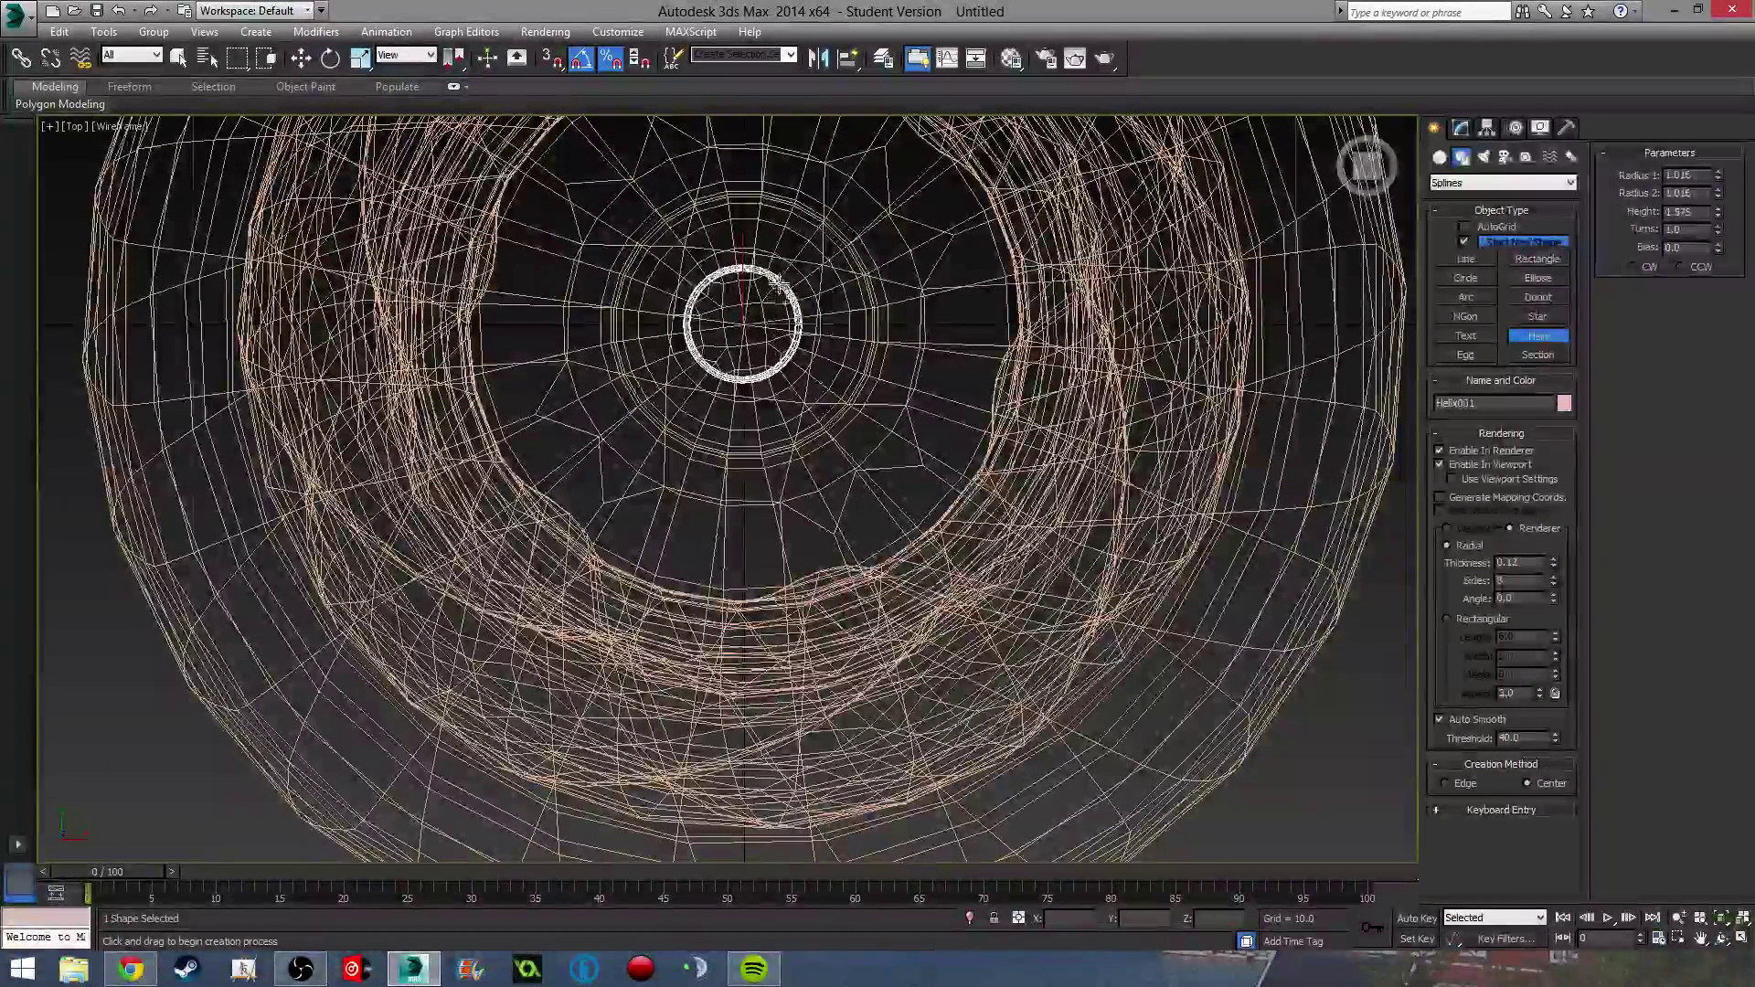
click(780, 219)
click(780, 220)
alt+middle_drag(780, 221, 854, 337)
scroll(815, 376, down, 4)
scroll(850, 341, down, 4)
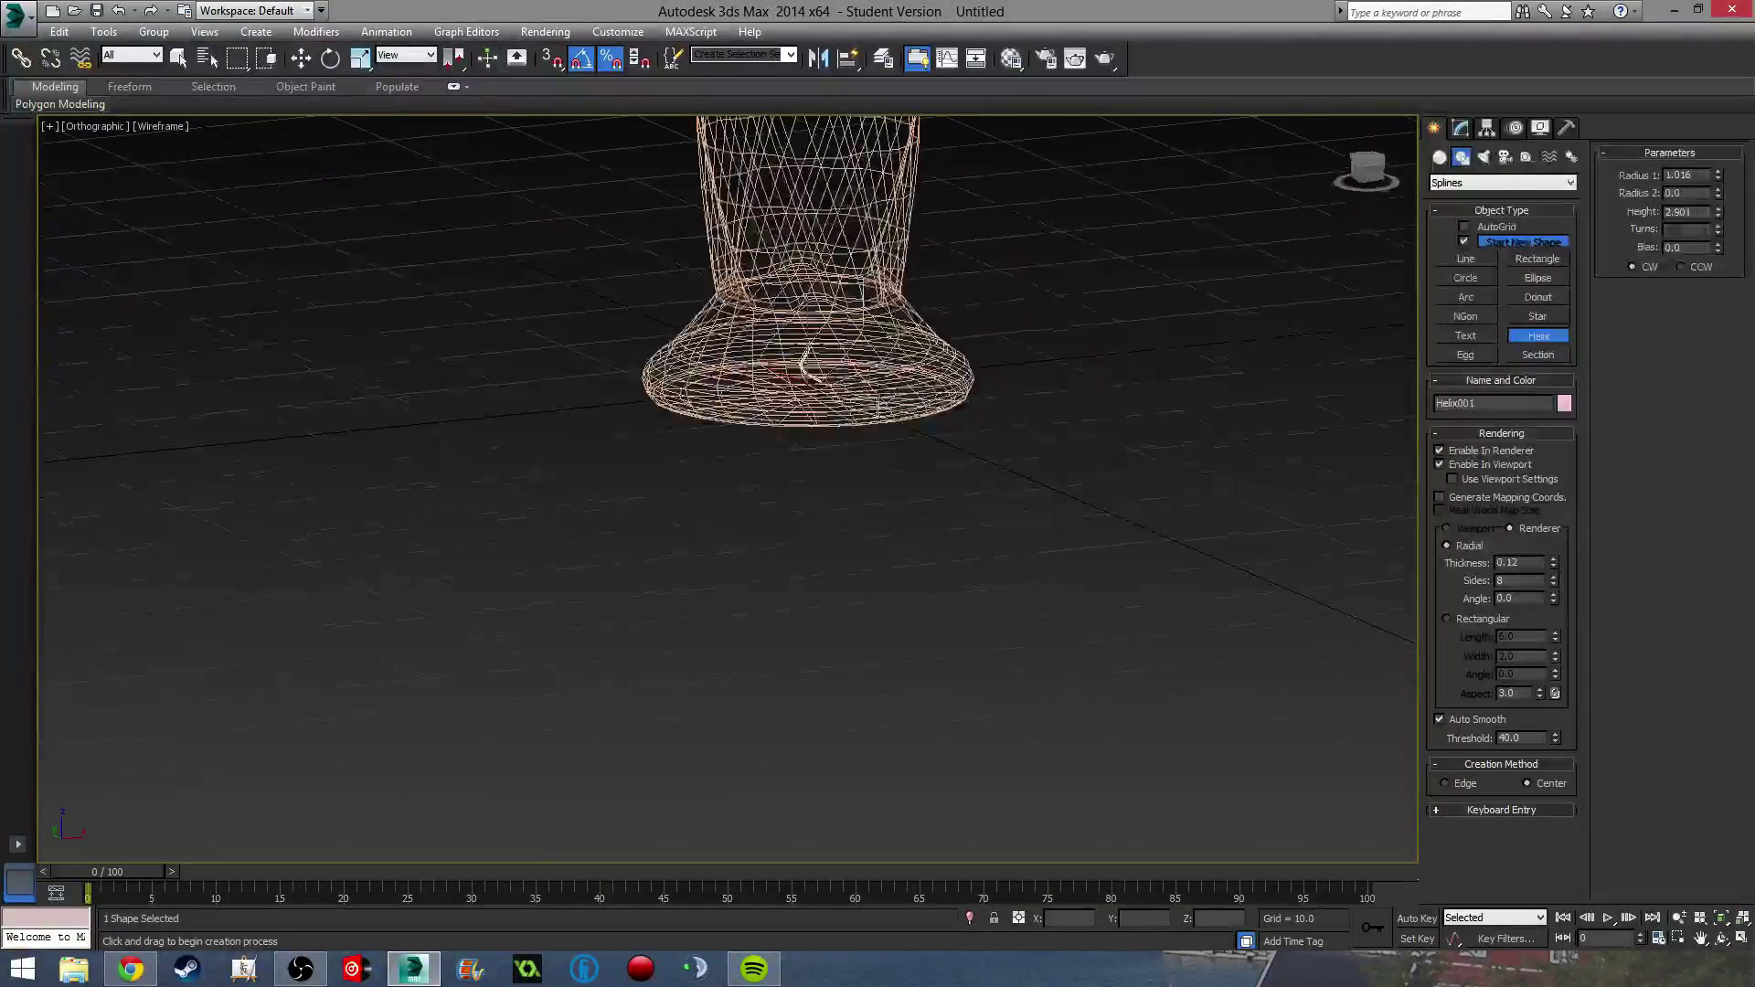
middle_drag(877, 408, 872, 483)
key(ctrl+z)
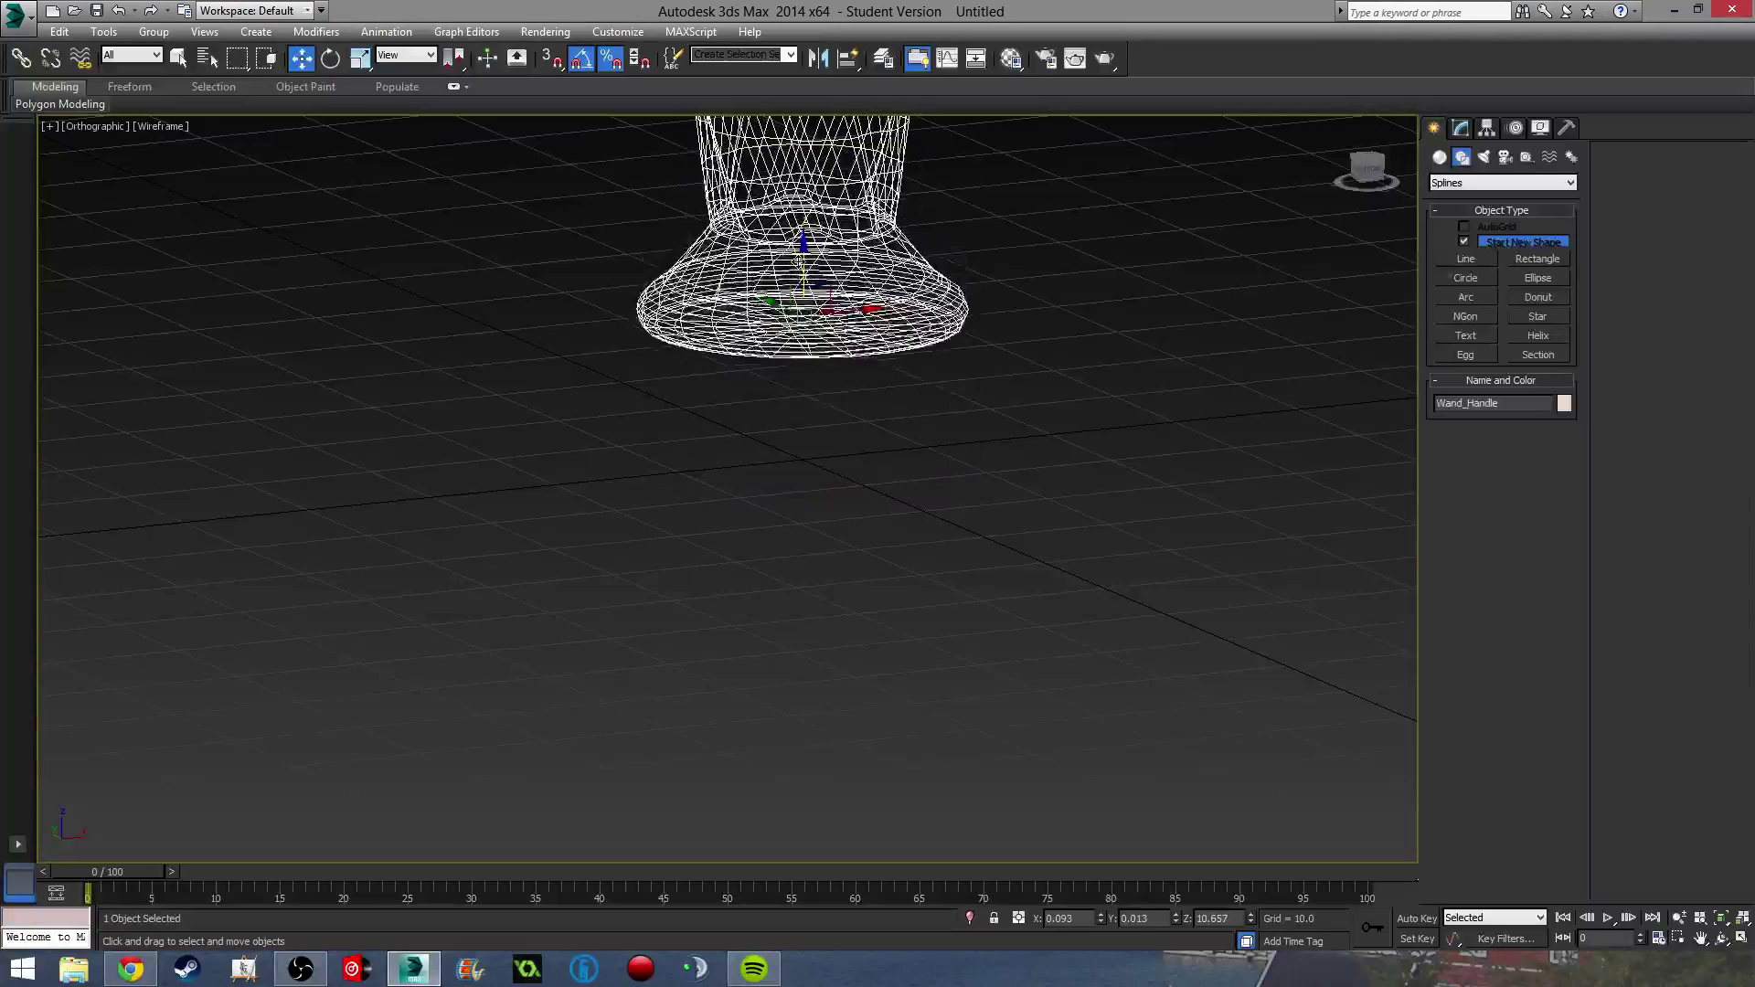
key(ctrl+z)
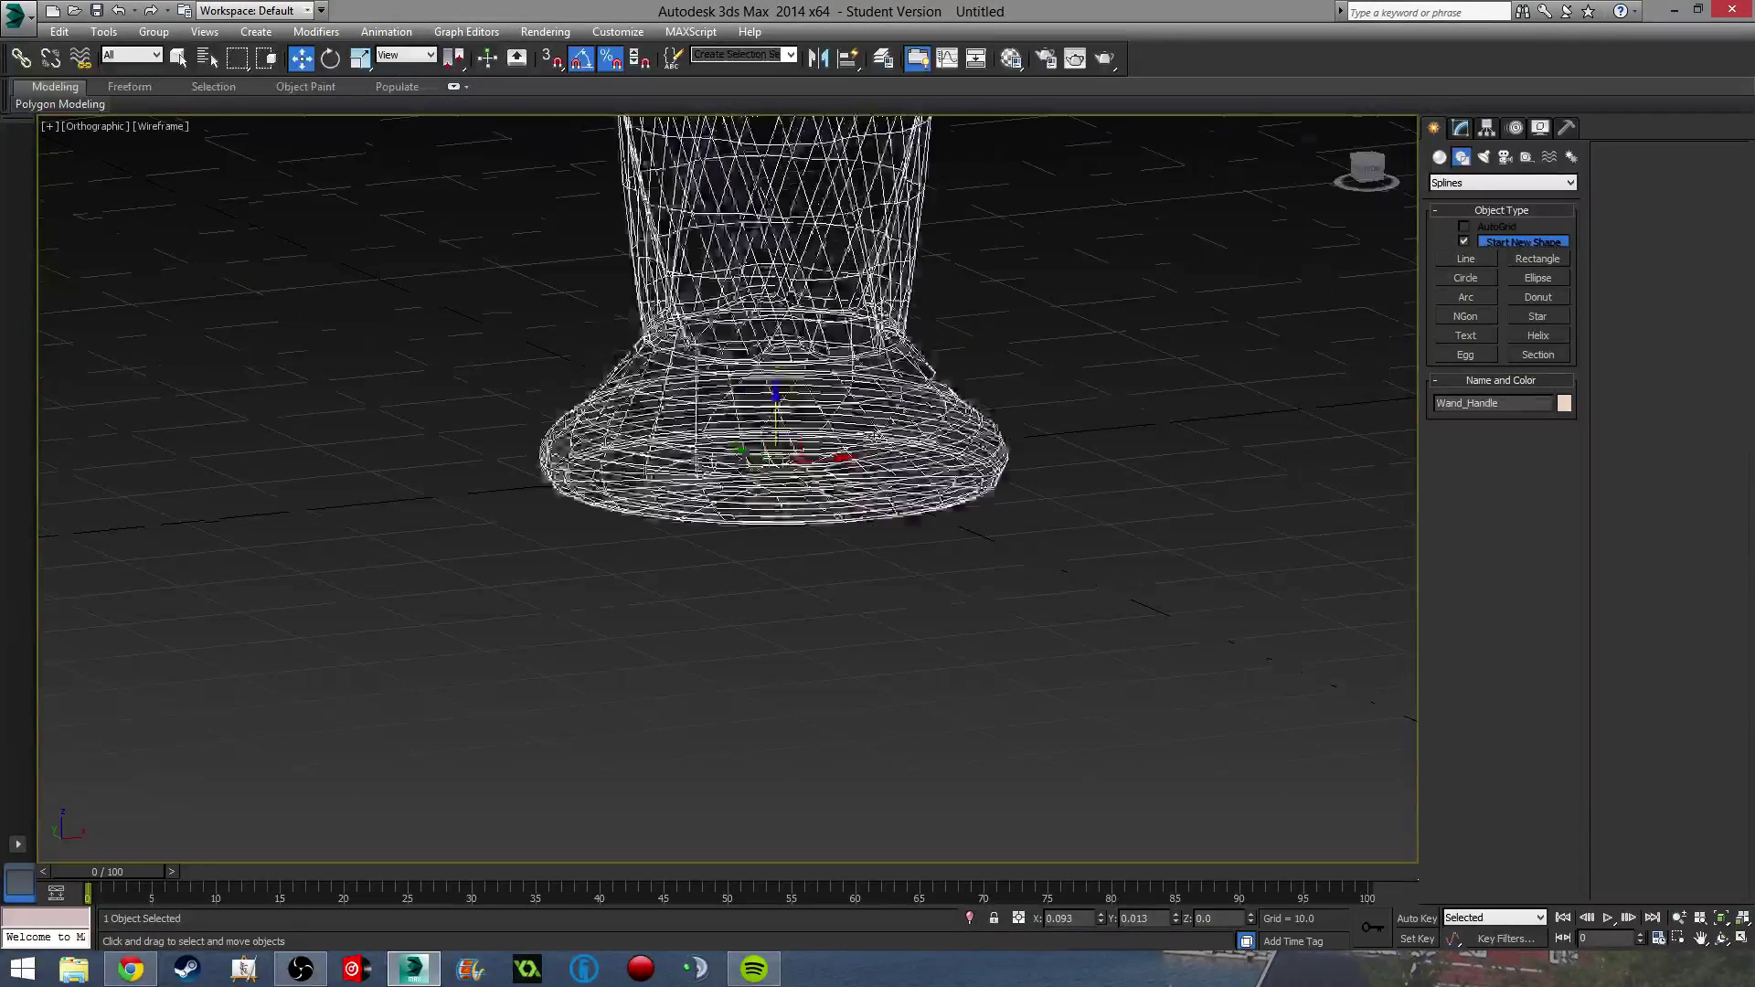
Start creating a new helix spline, with the wand's rod and cap in view.
scroll(875, 439, up, 5)
click(595, 444)
click(595, 445)
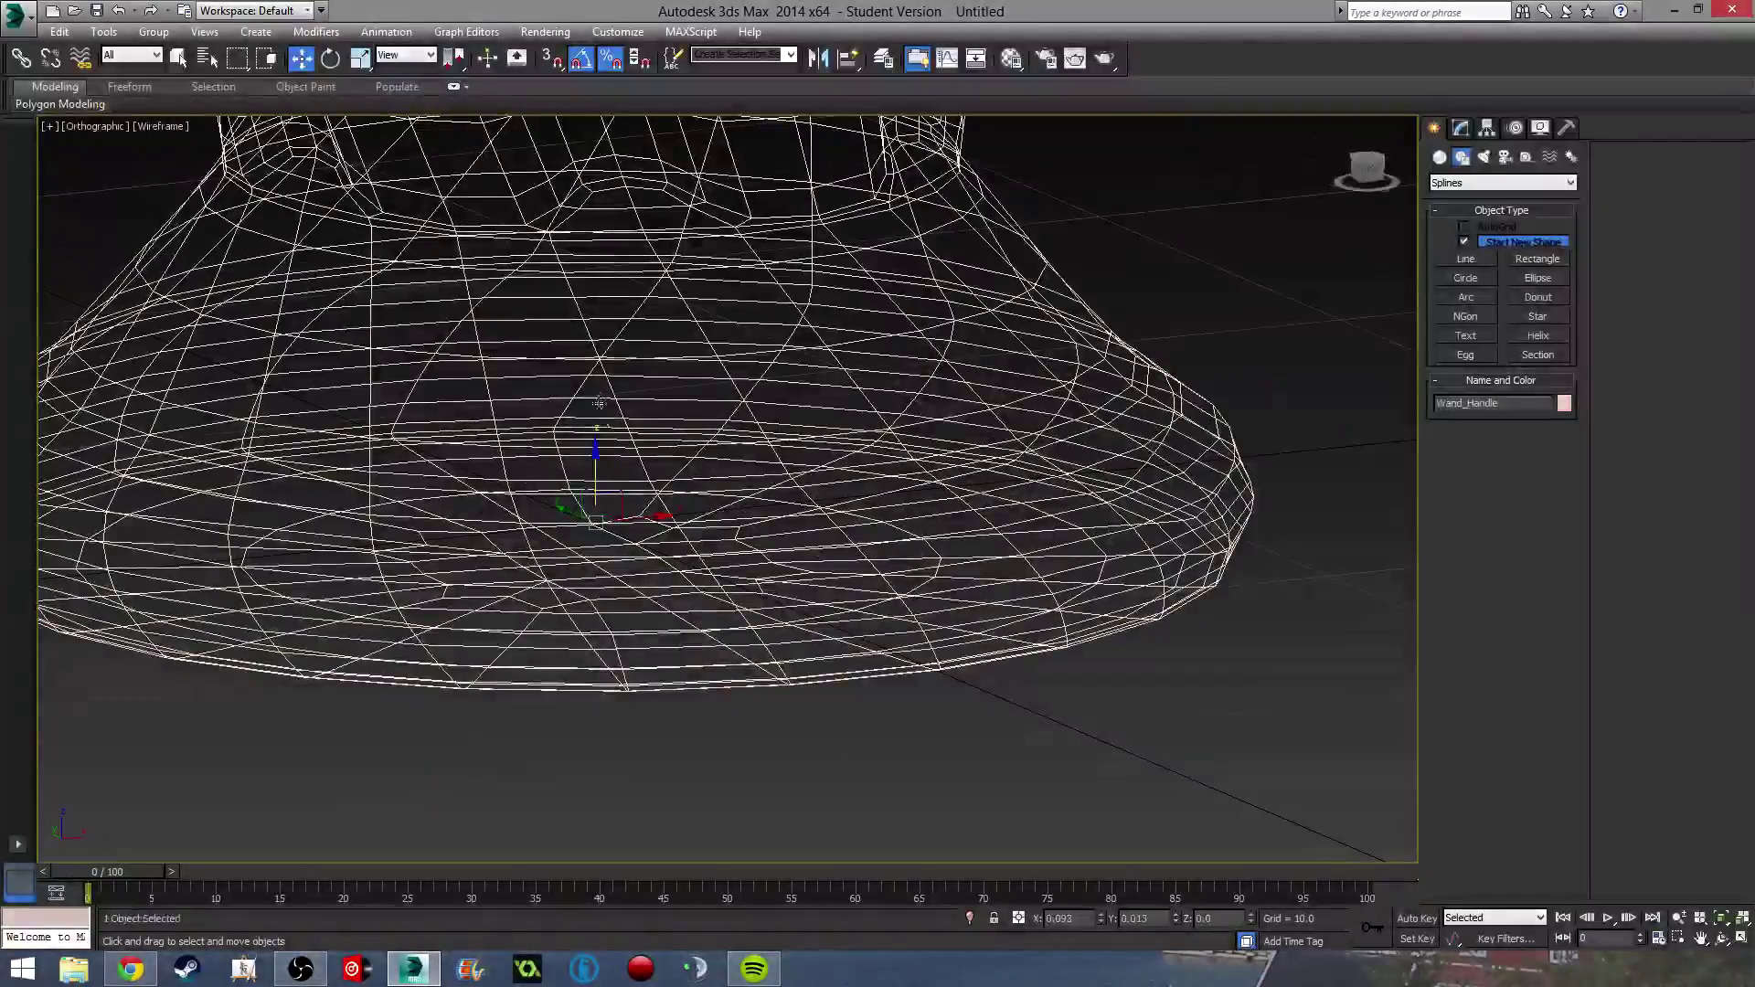
scroll(595, 444, down, 10)
scroll(729, 427, up, 6)
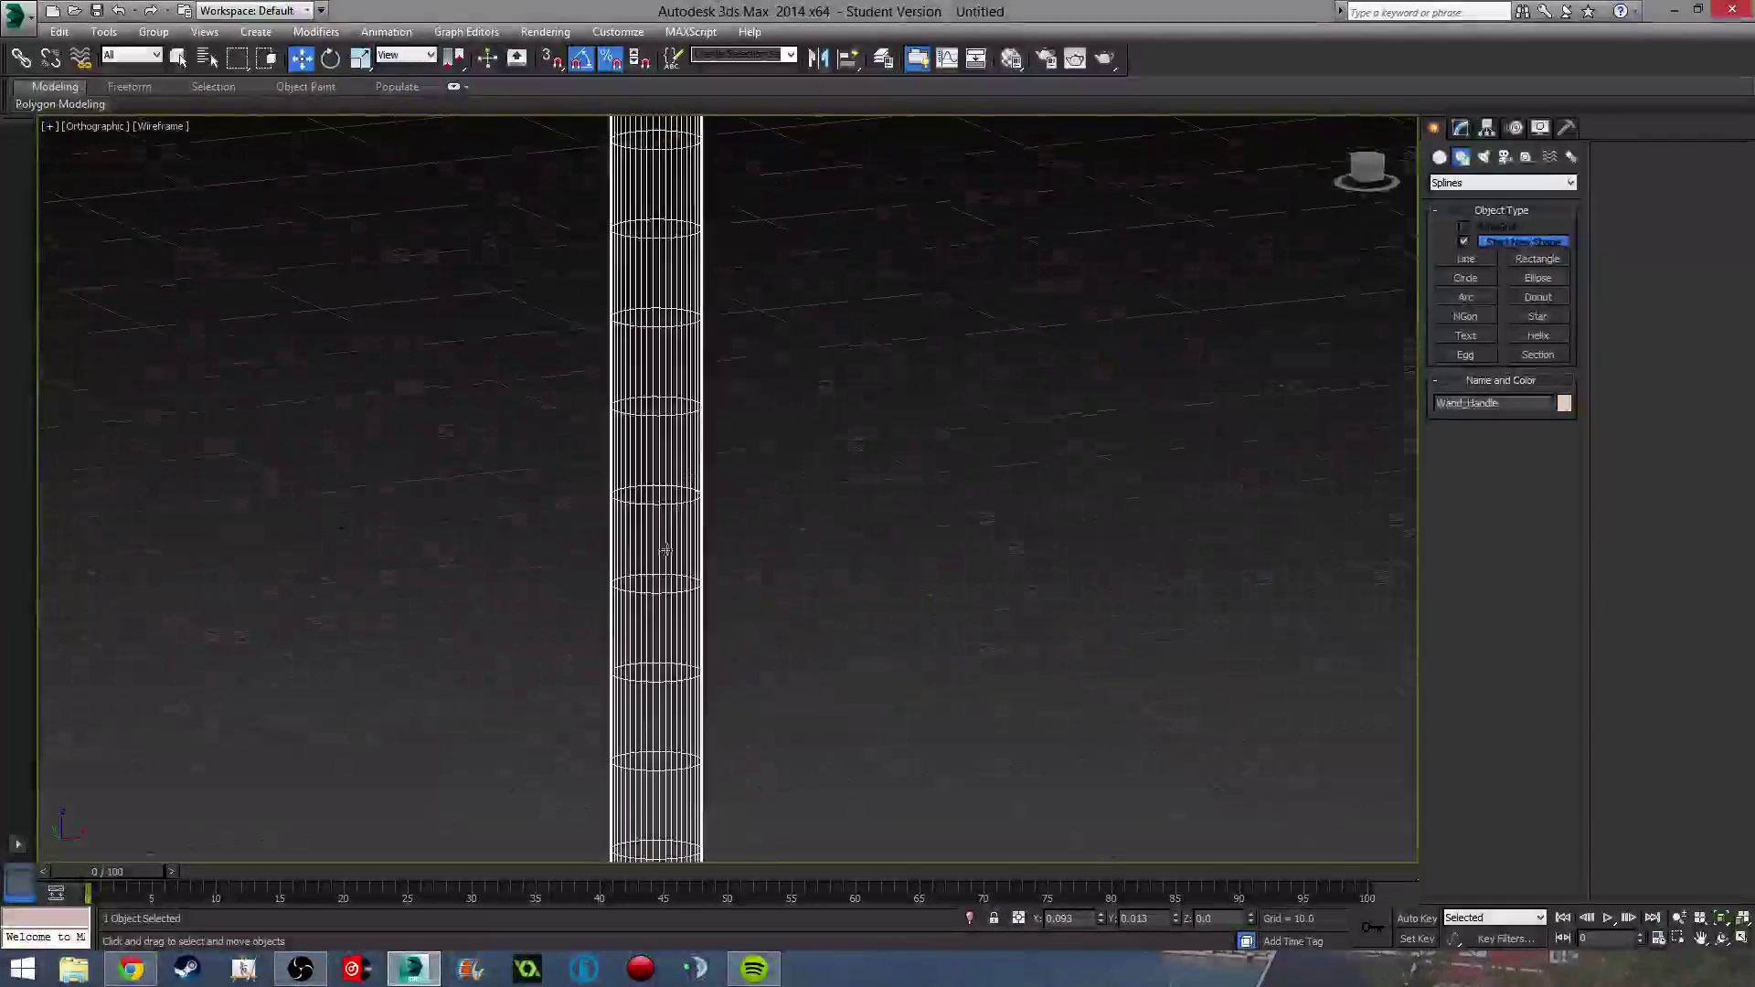
scroll(728, 427, down, 2)
click(1537, 335)
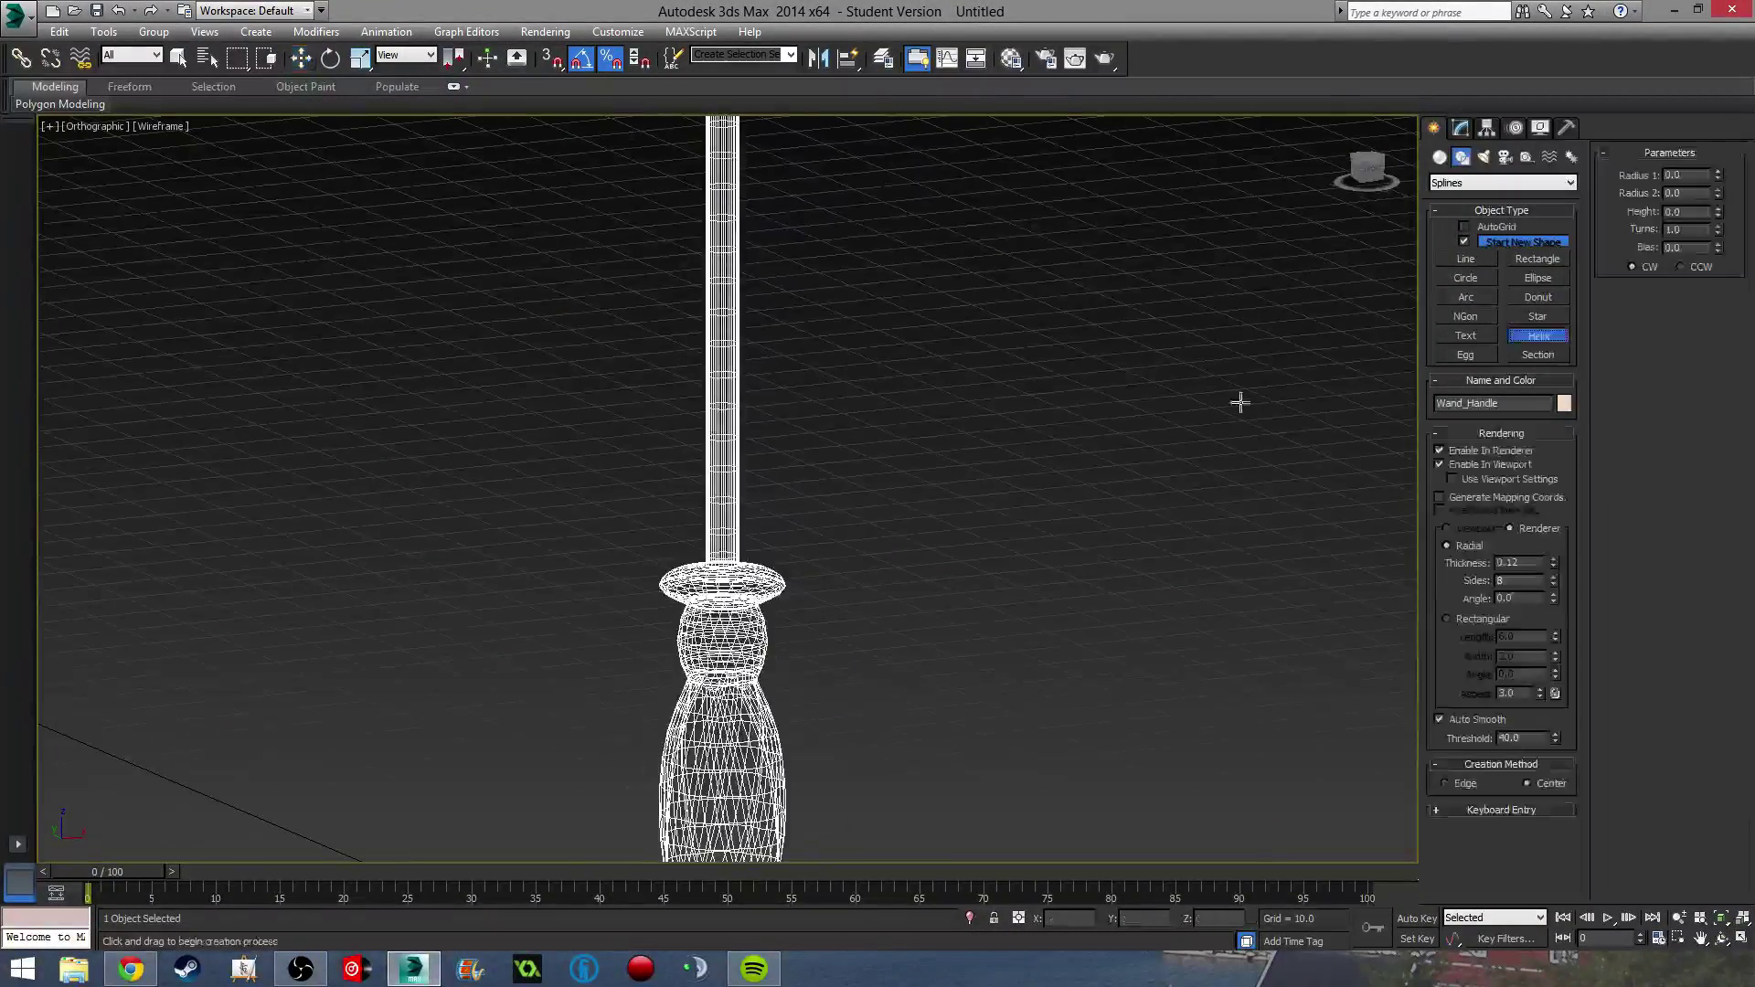
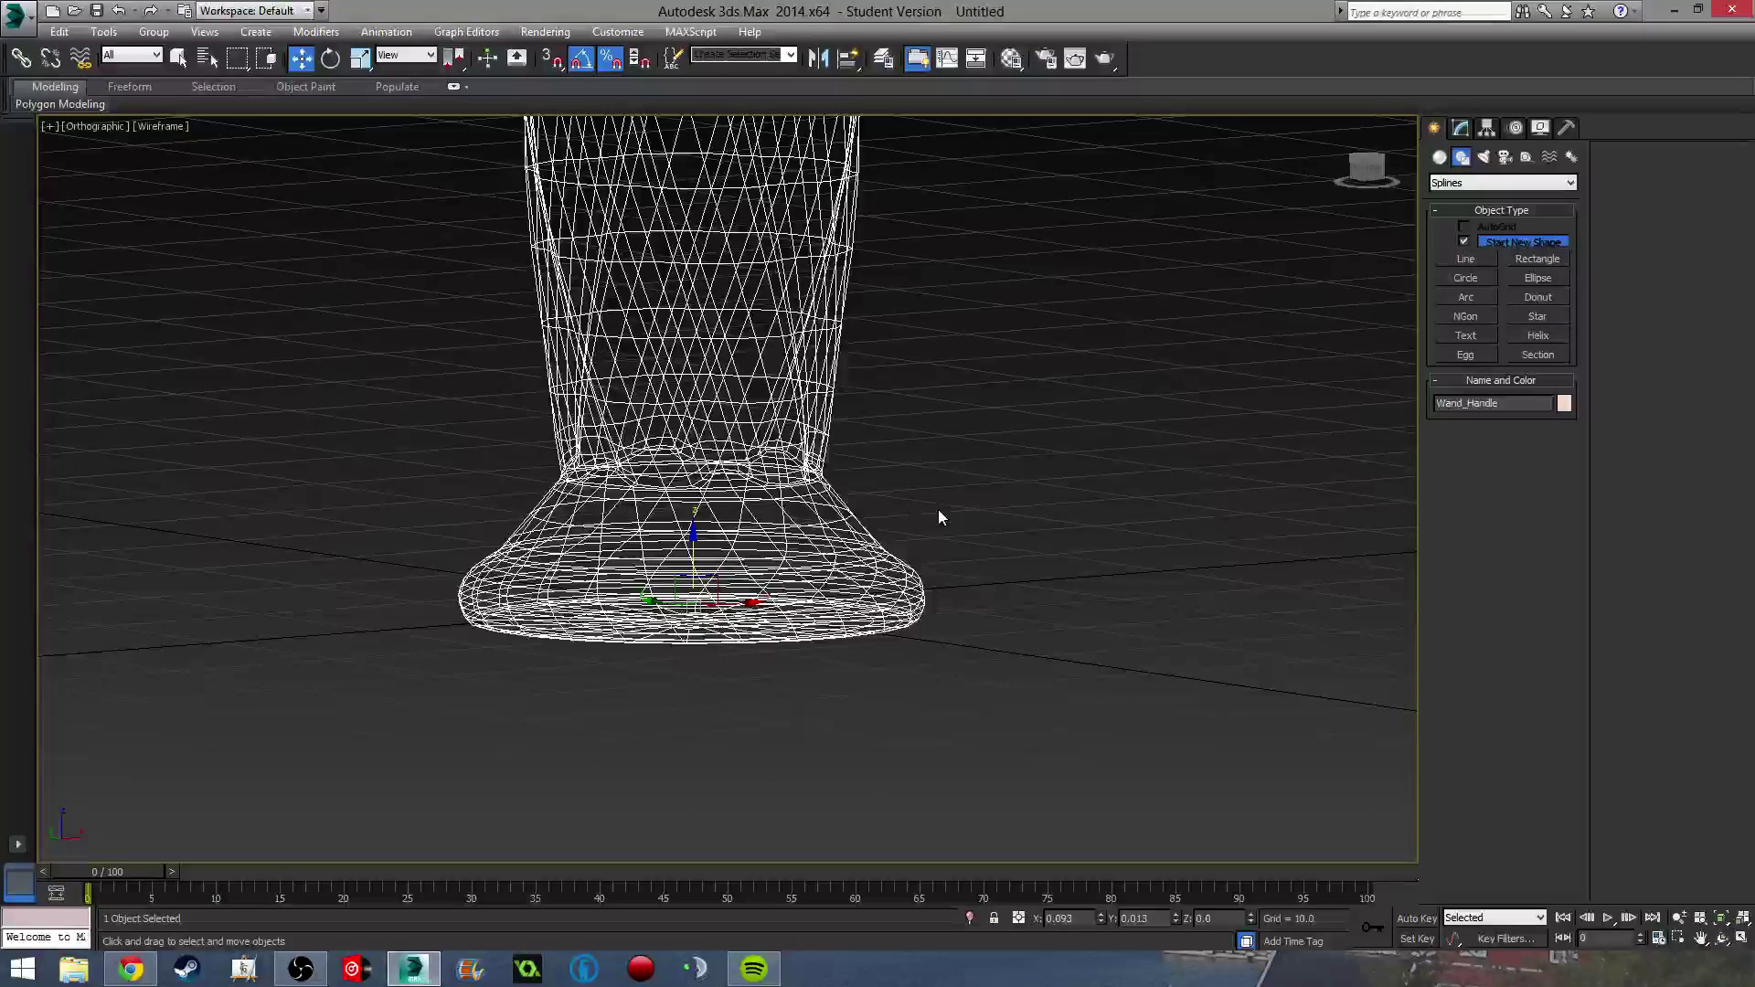
click(1538, 335)
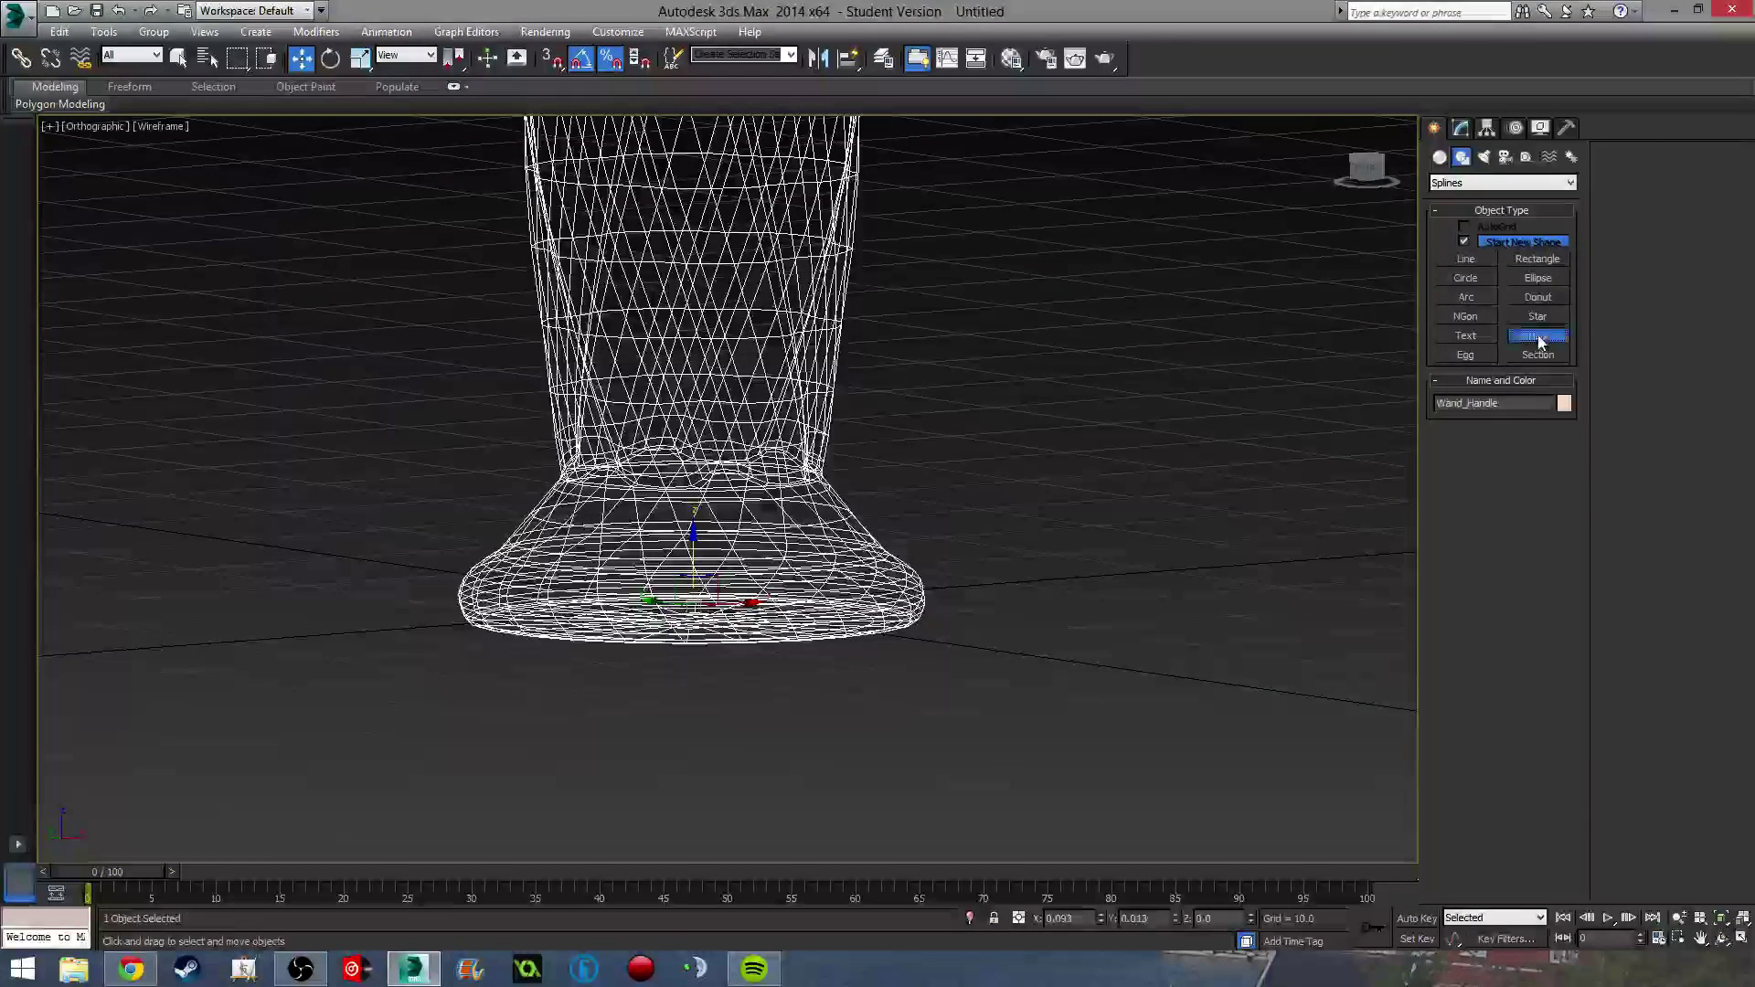
drag(949, 679, 986, 688)
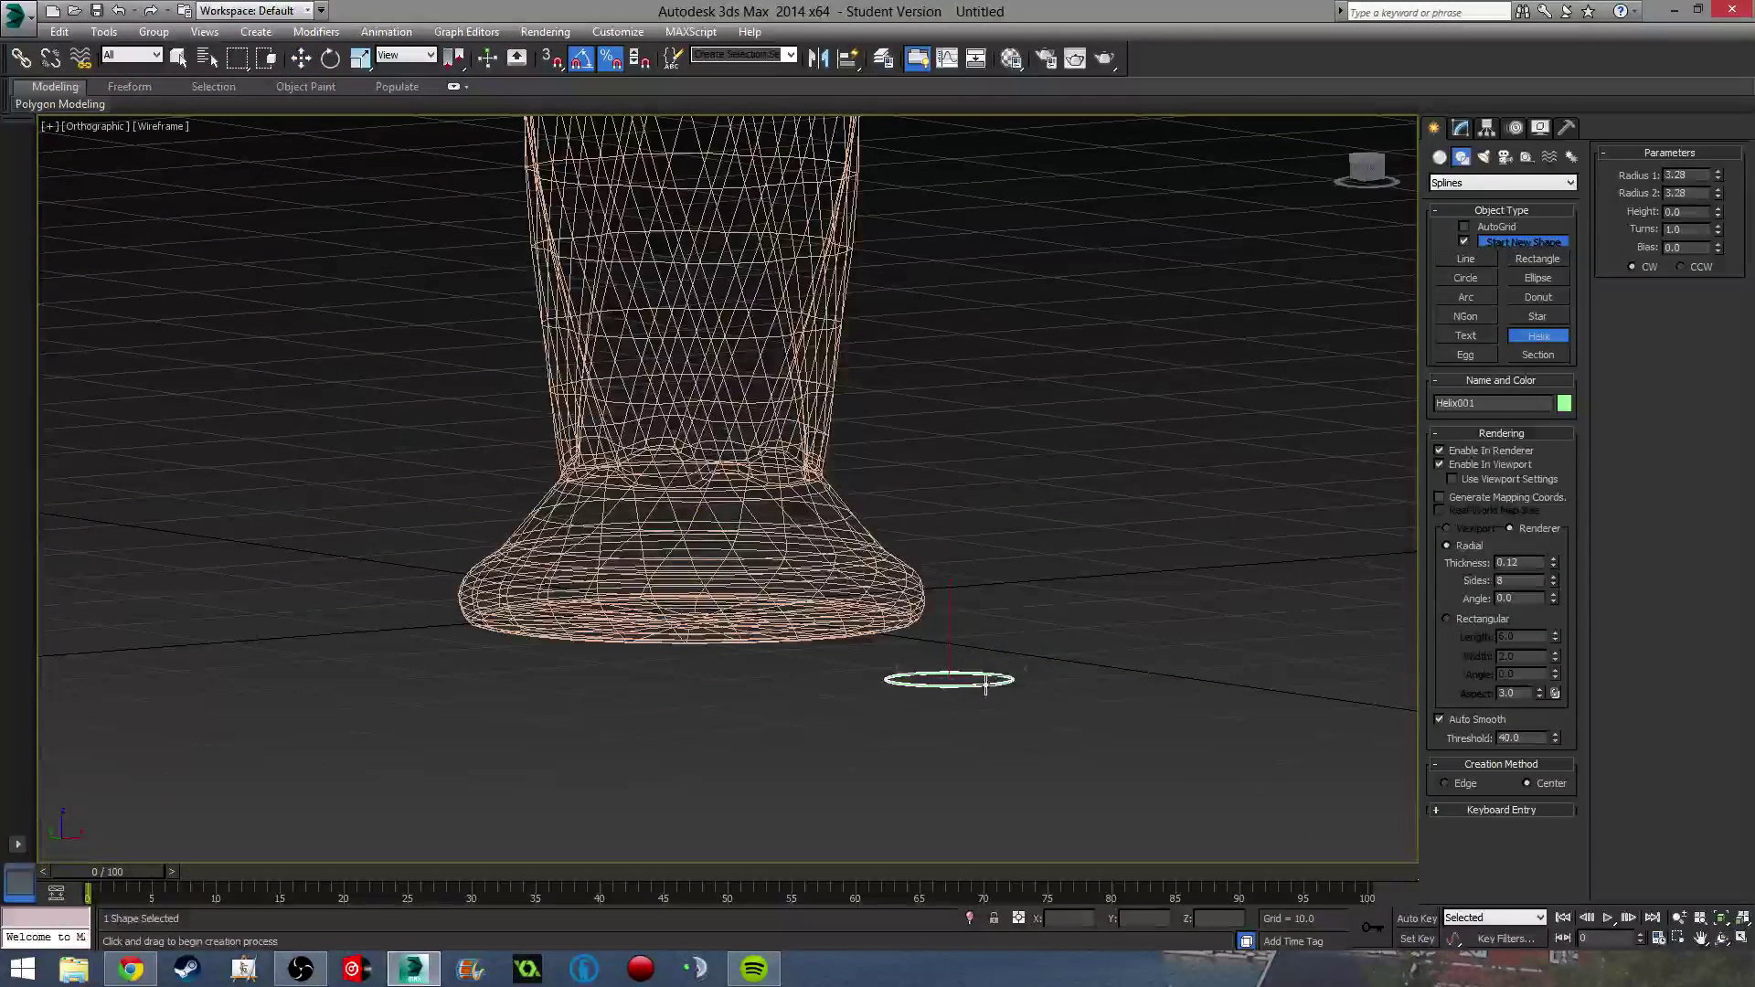
click(1002, 458)
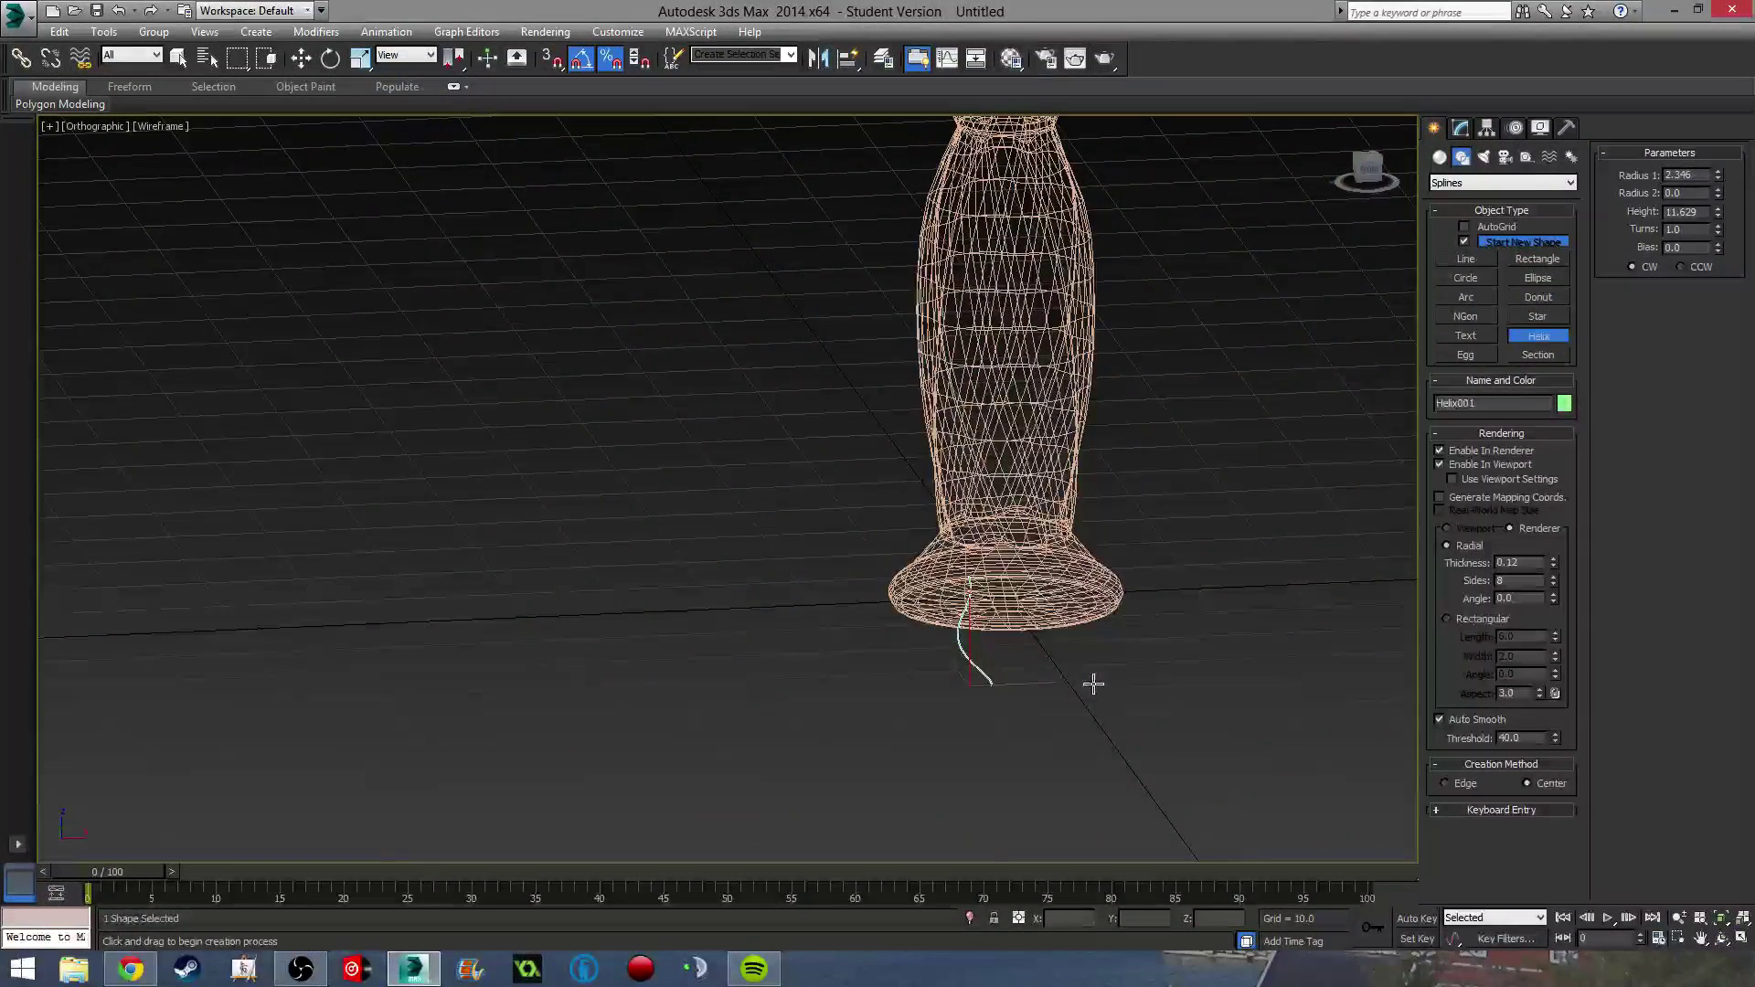
right_click(1093, 688)
Draw a helix from the rod's centre in the Top view, with Radius 1 about 0.96, Radius 2 about 0.89 and height about 7.15.
key(t)
key(z)
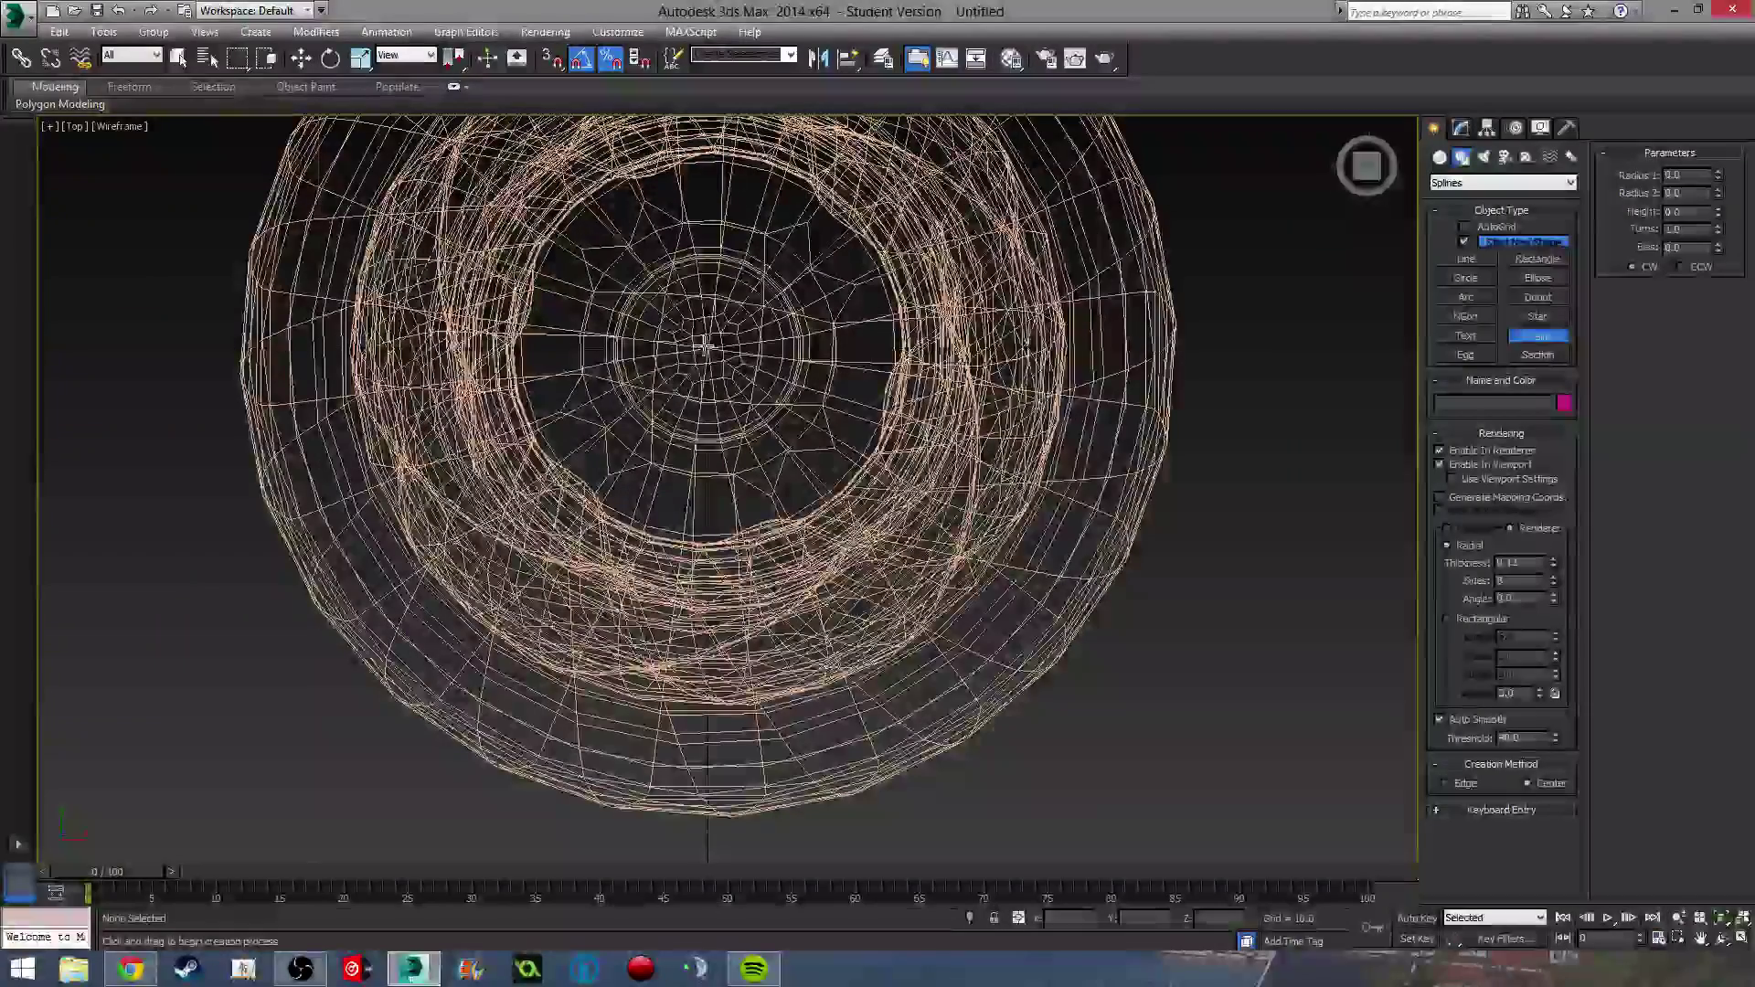
drag(708, 347, 732, 379)
click(730, 92)
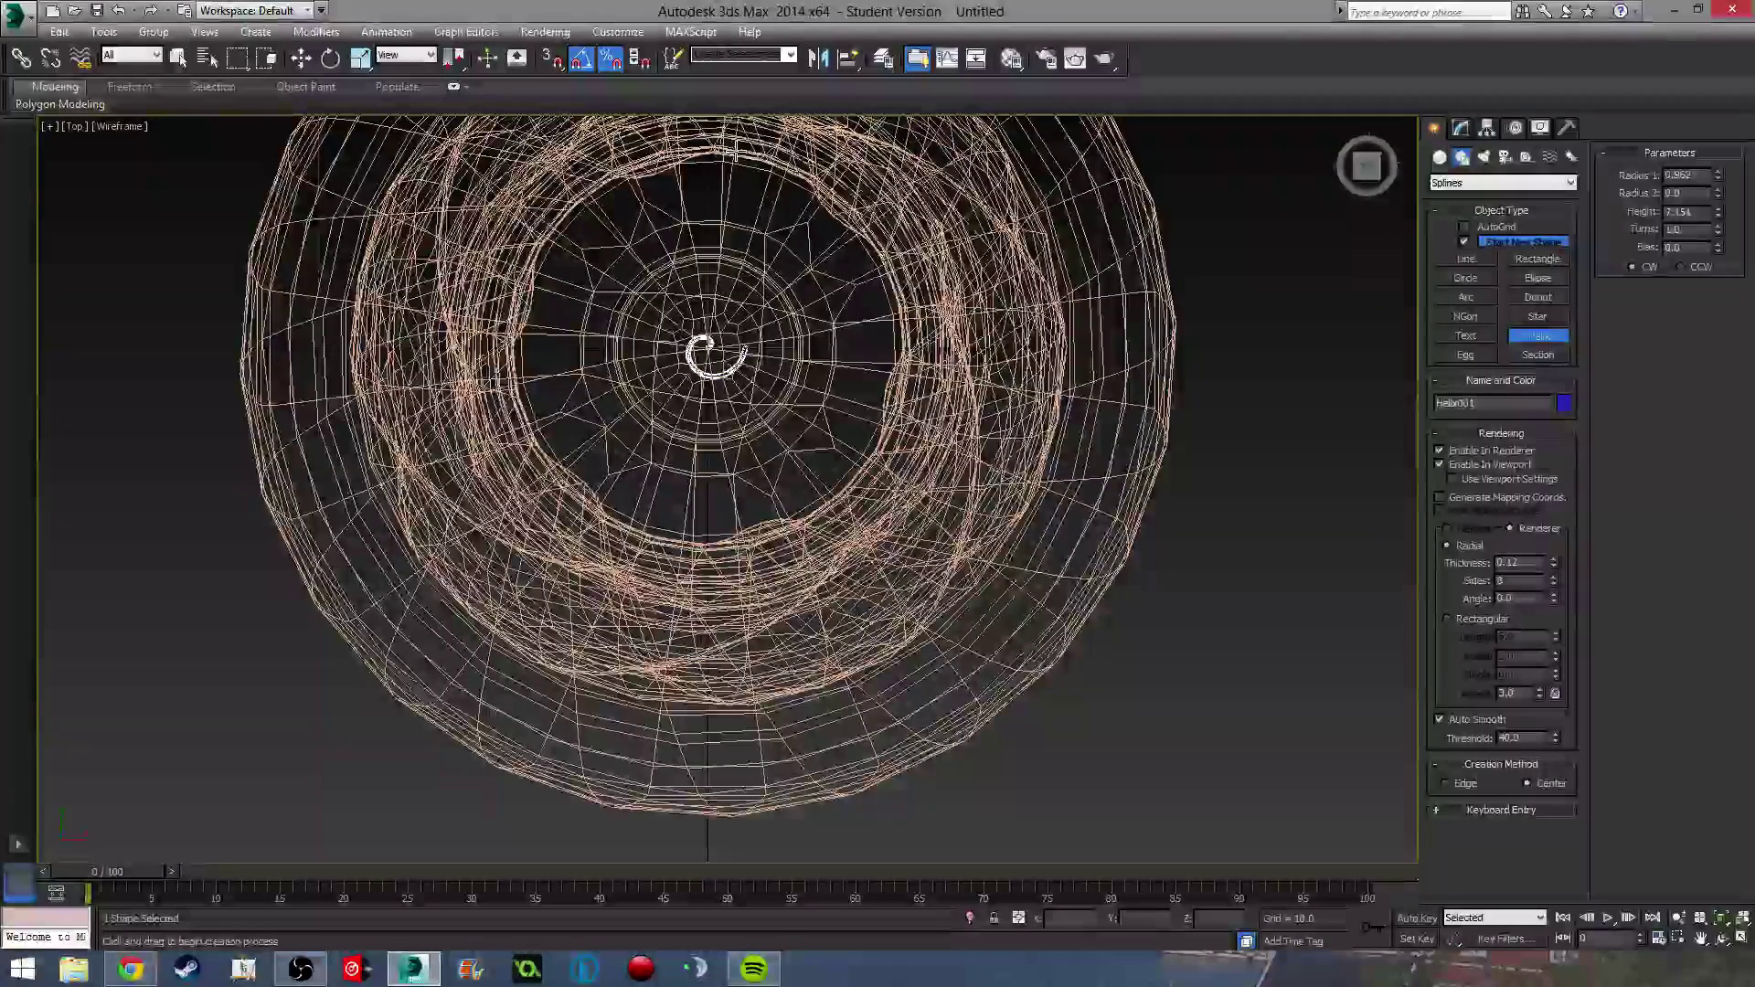
click(755, 97)
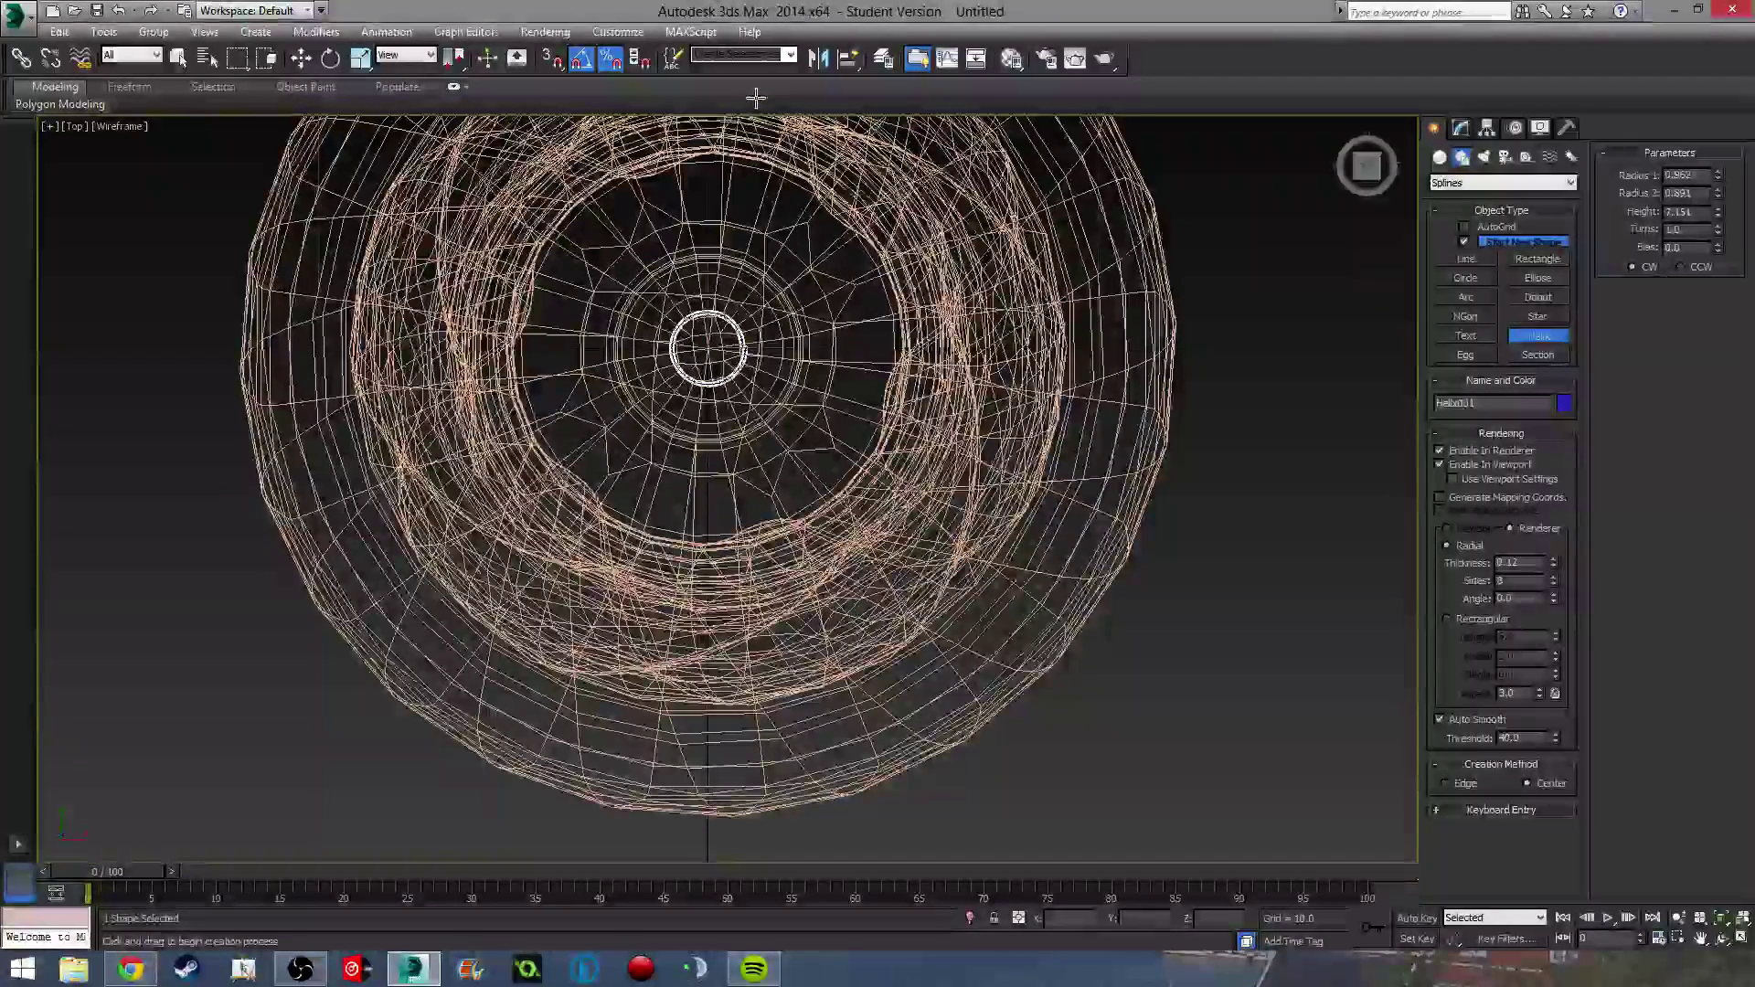
Move the helix straight up through the handle to the lower part of the rod, at Z about 76.3.
middle_drag(680, 481, 718, 303)
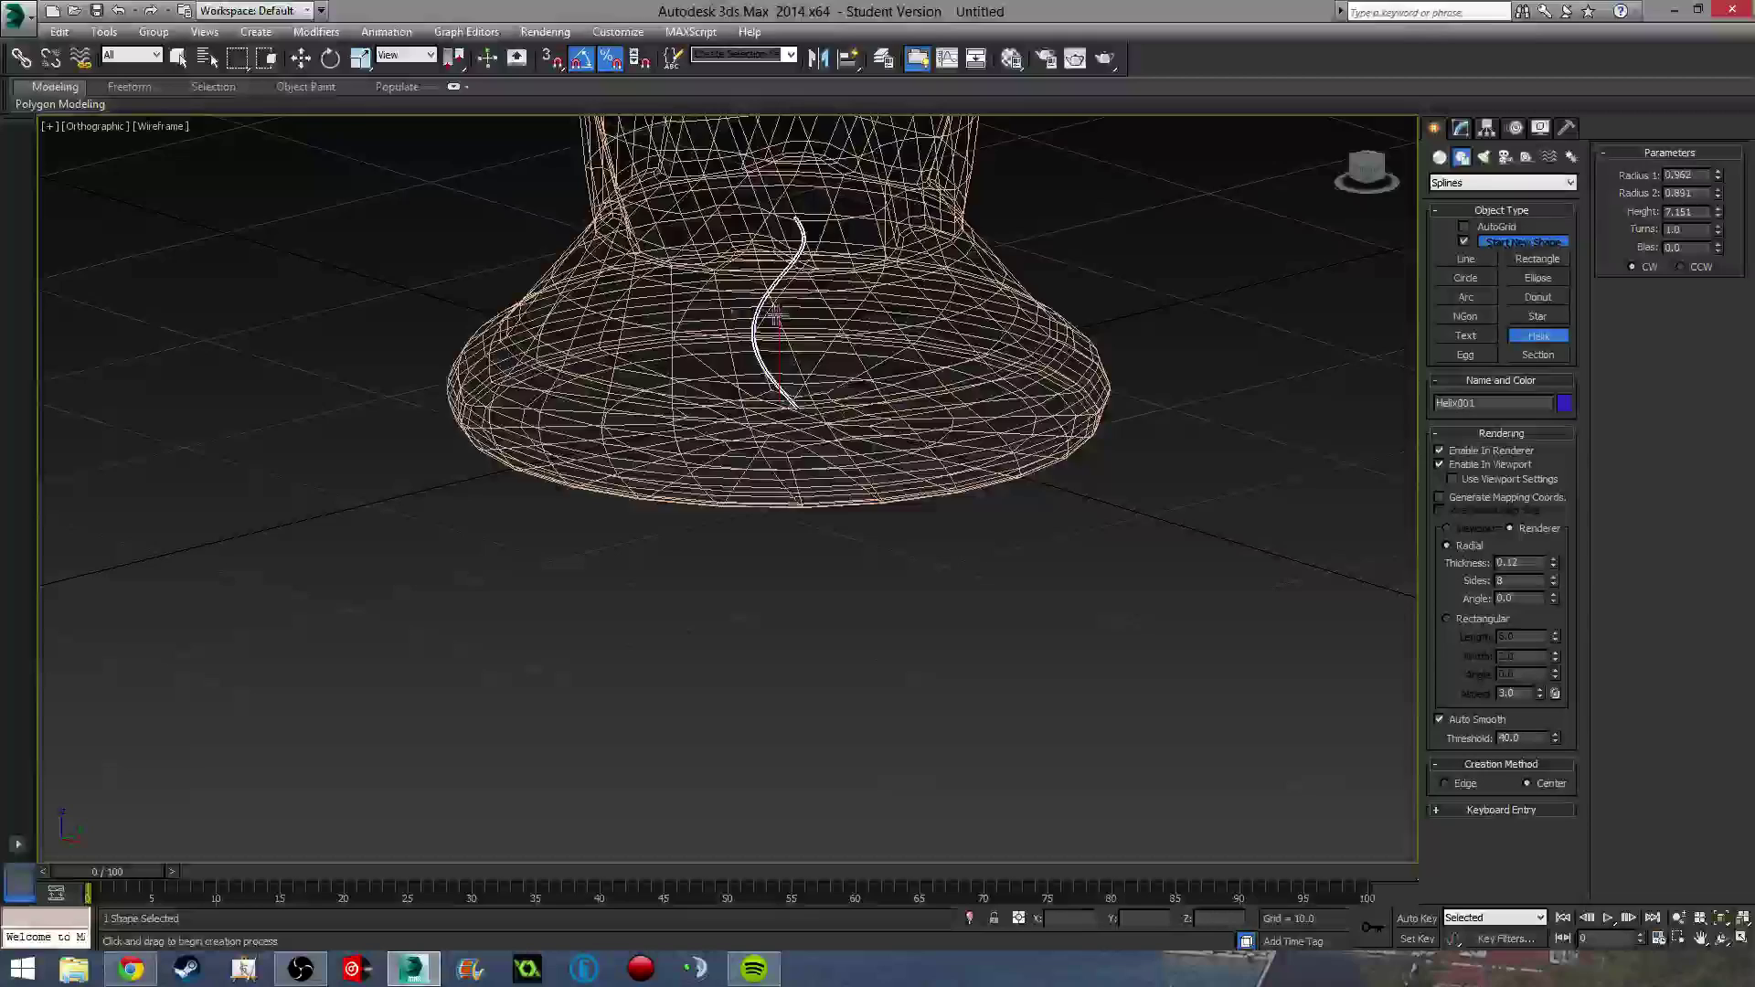
scroll(775, 313, down, 4)
middle_drag(780, 320, 790, 428)
key(w)
drag(787, 428, 802, 319)
click(791, 473)
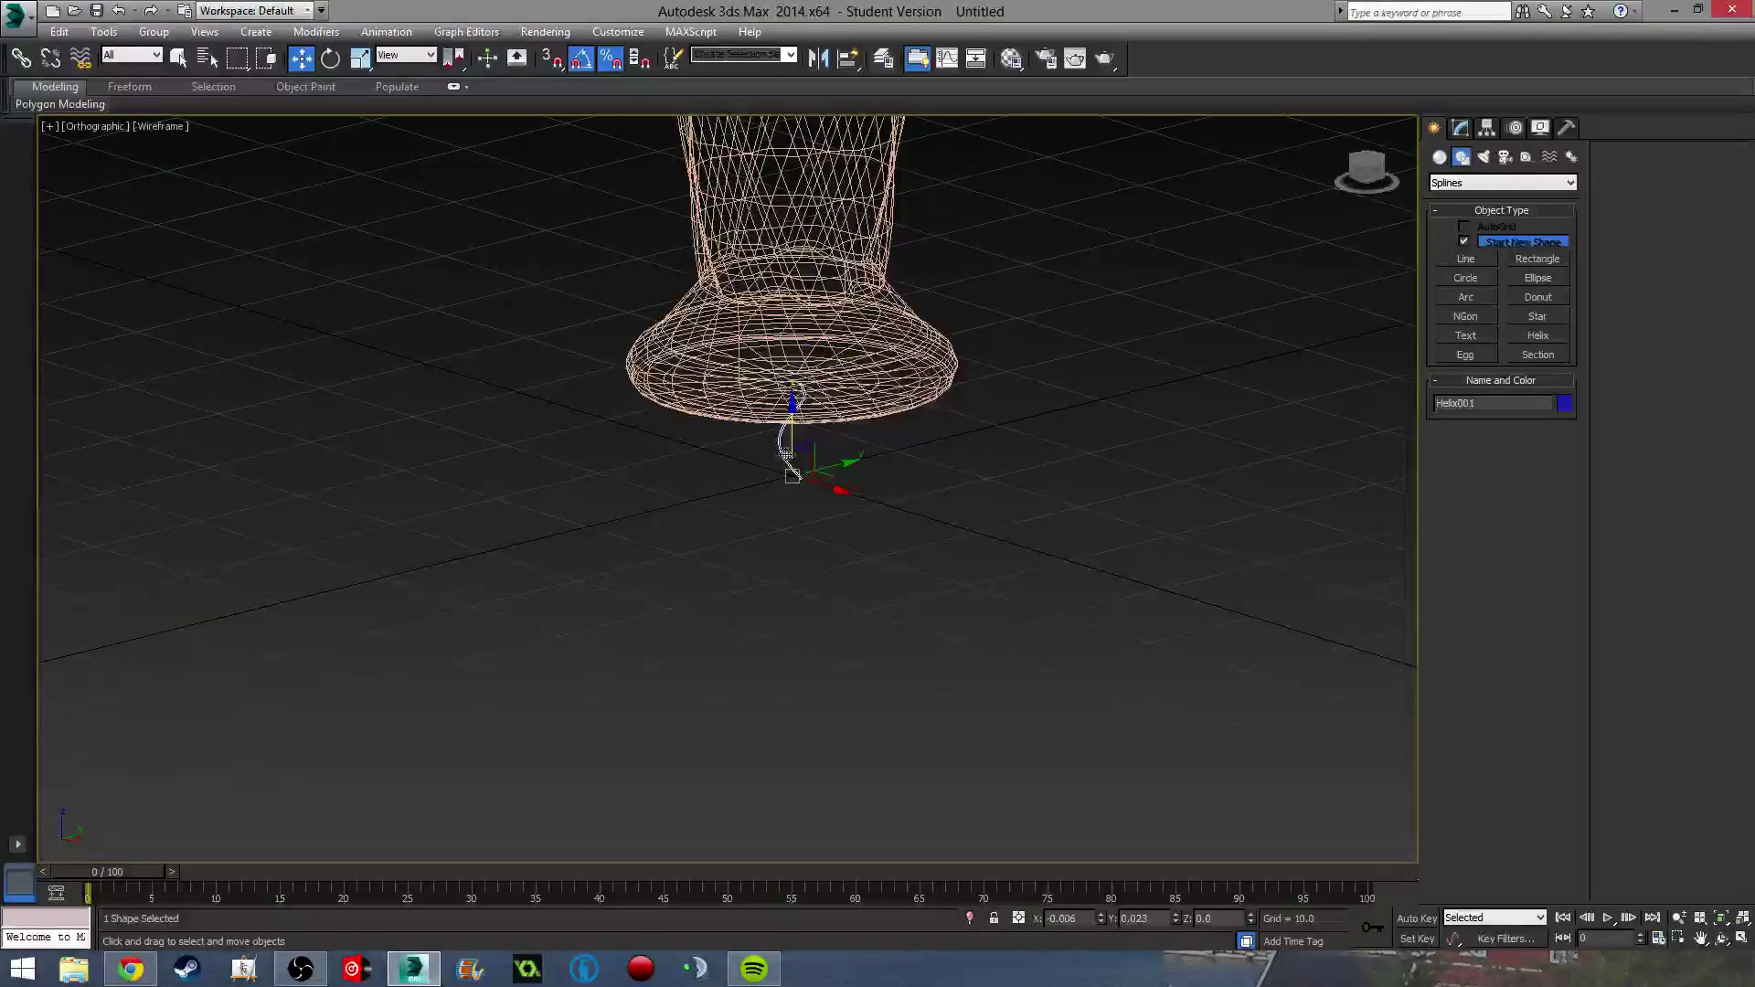
drag(796, 415, 796, 32)
middle_drag(869, 274, 862, 777)
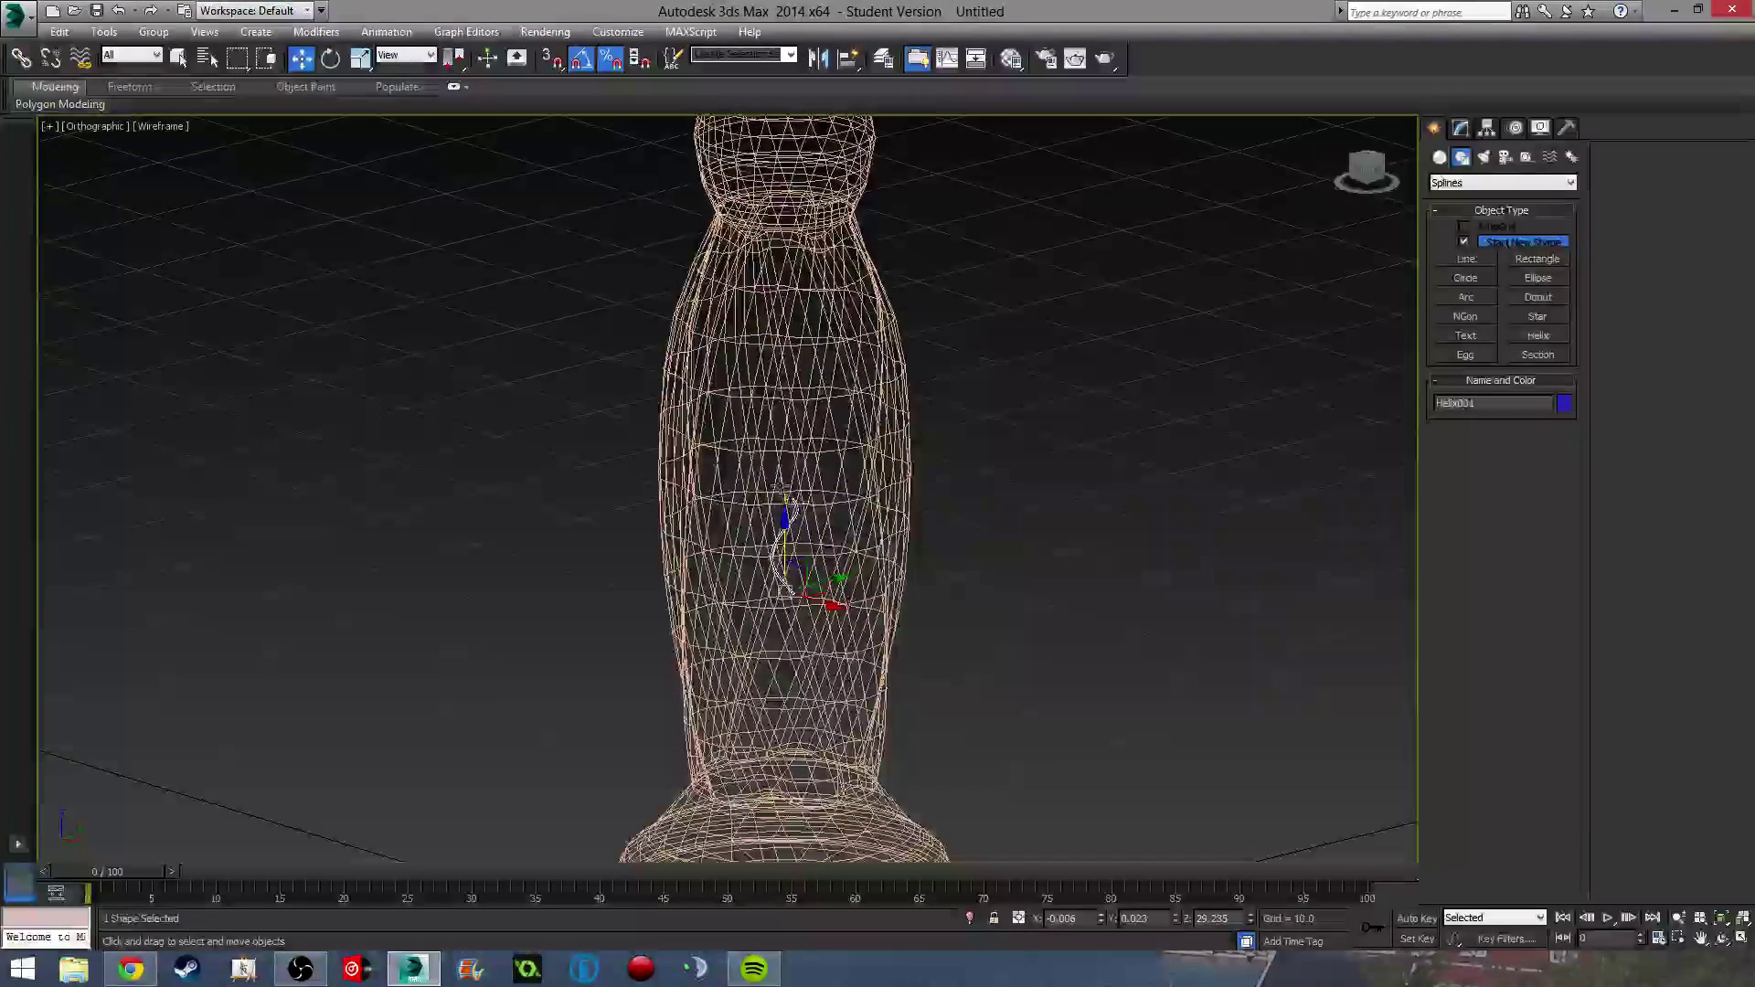
drag(785, 530, 825, 48)
middle_drag(873, 312, 896, 845)
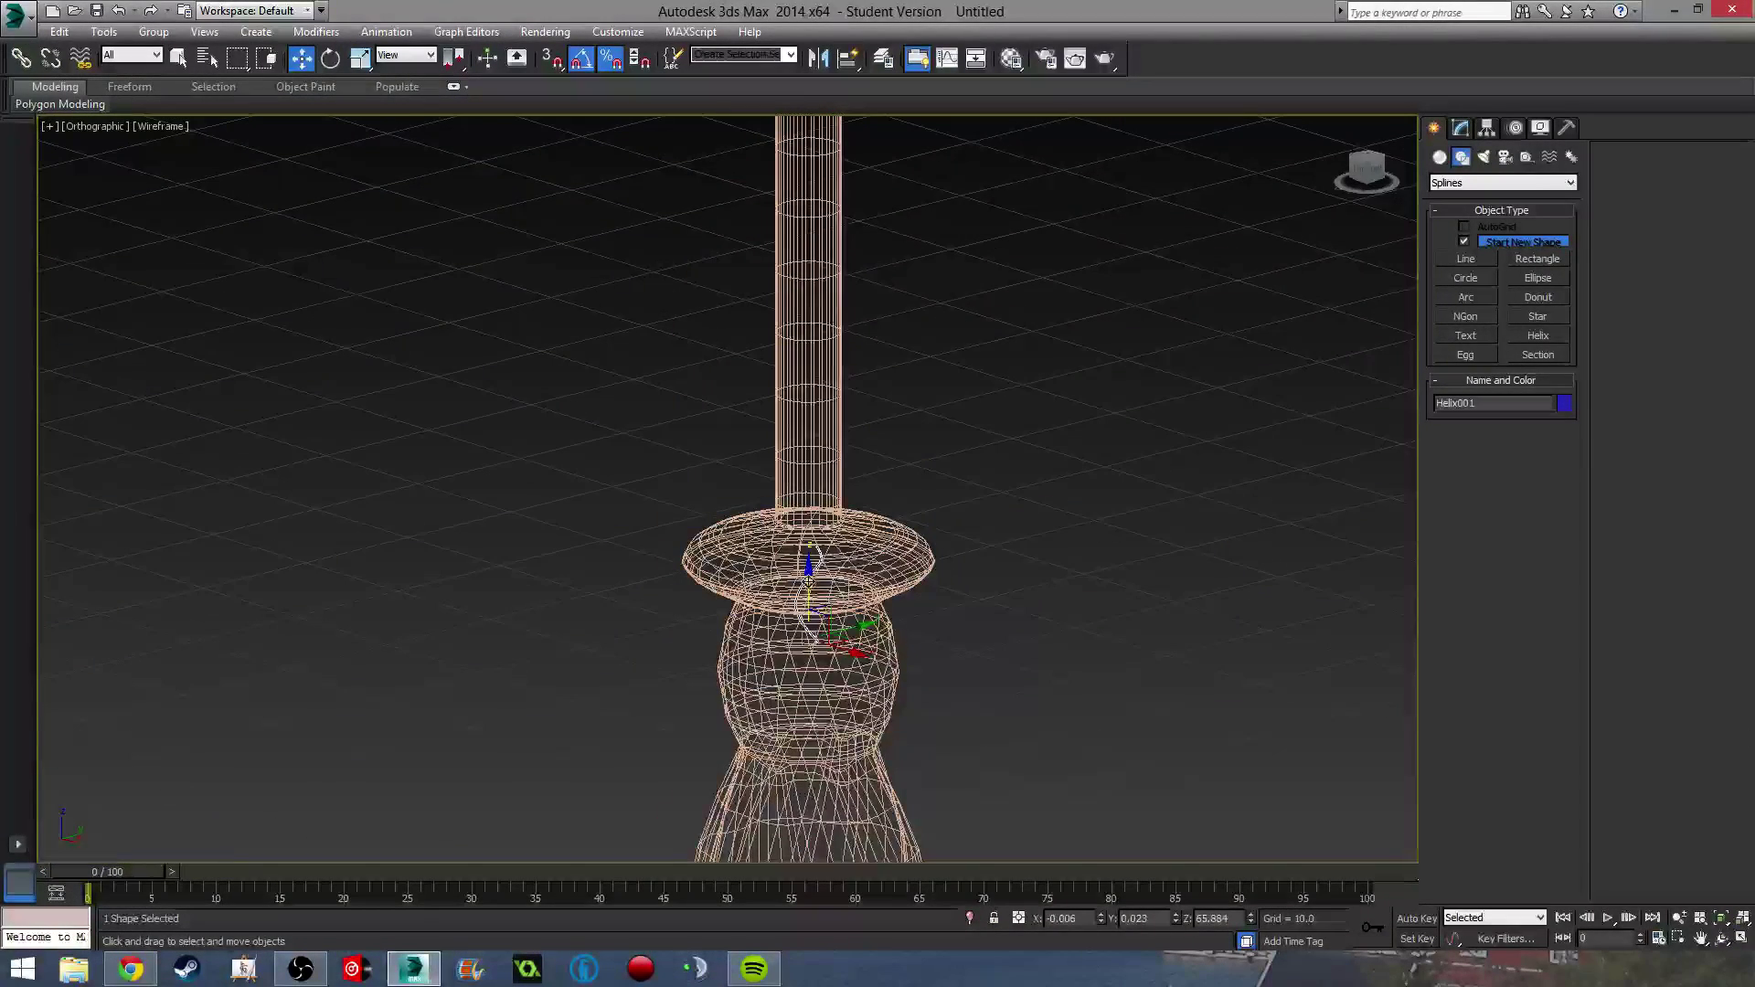
drag(805, 576, 810, 434)
Display the wand shaded and set the wand's X, Y and Z position to 0.
key(F3)
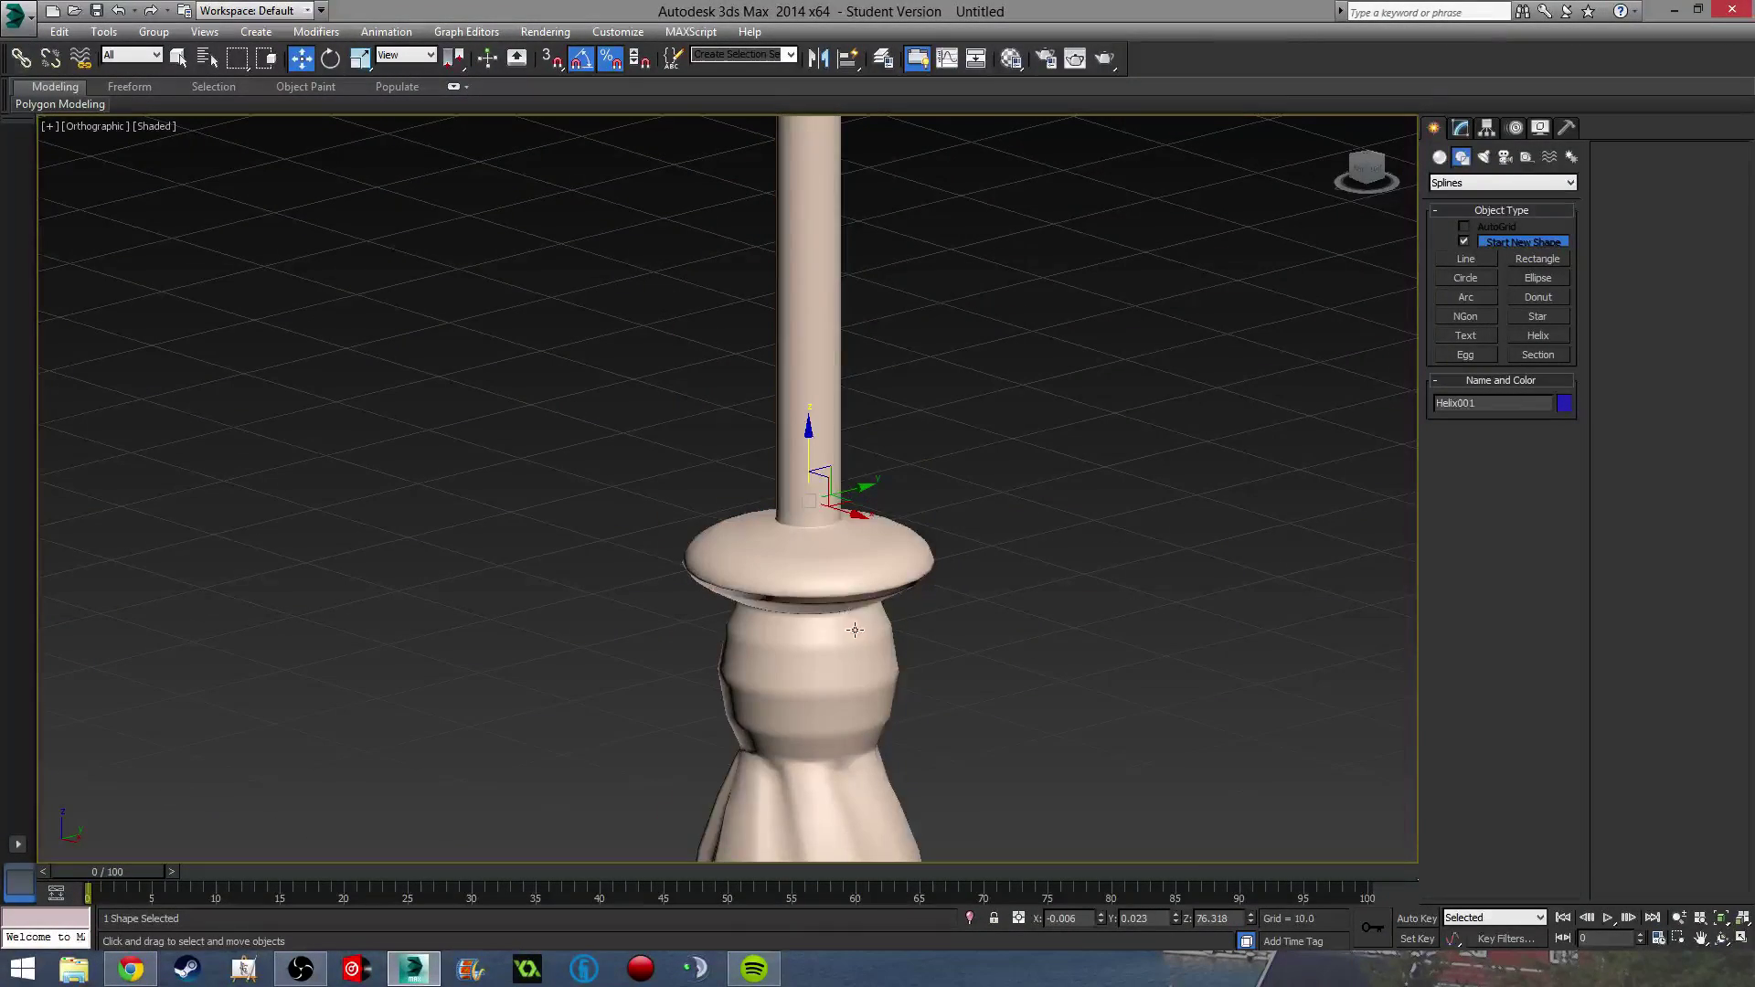
mouse_move(854, 631)
alt+middle_down()
mouse_move(682, 643)
mouse_move(782, 621)
mouse_move(796, 651)
mouse_move(788, 485)
alt+middle_up()
scroll(795, 650, down, 5)
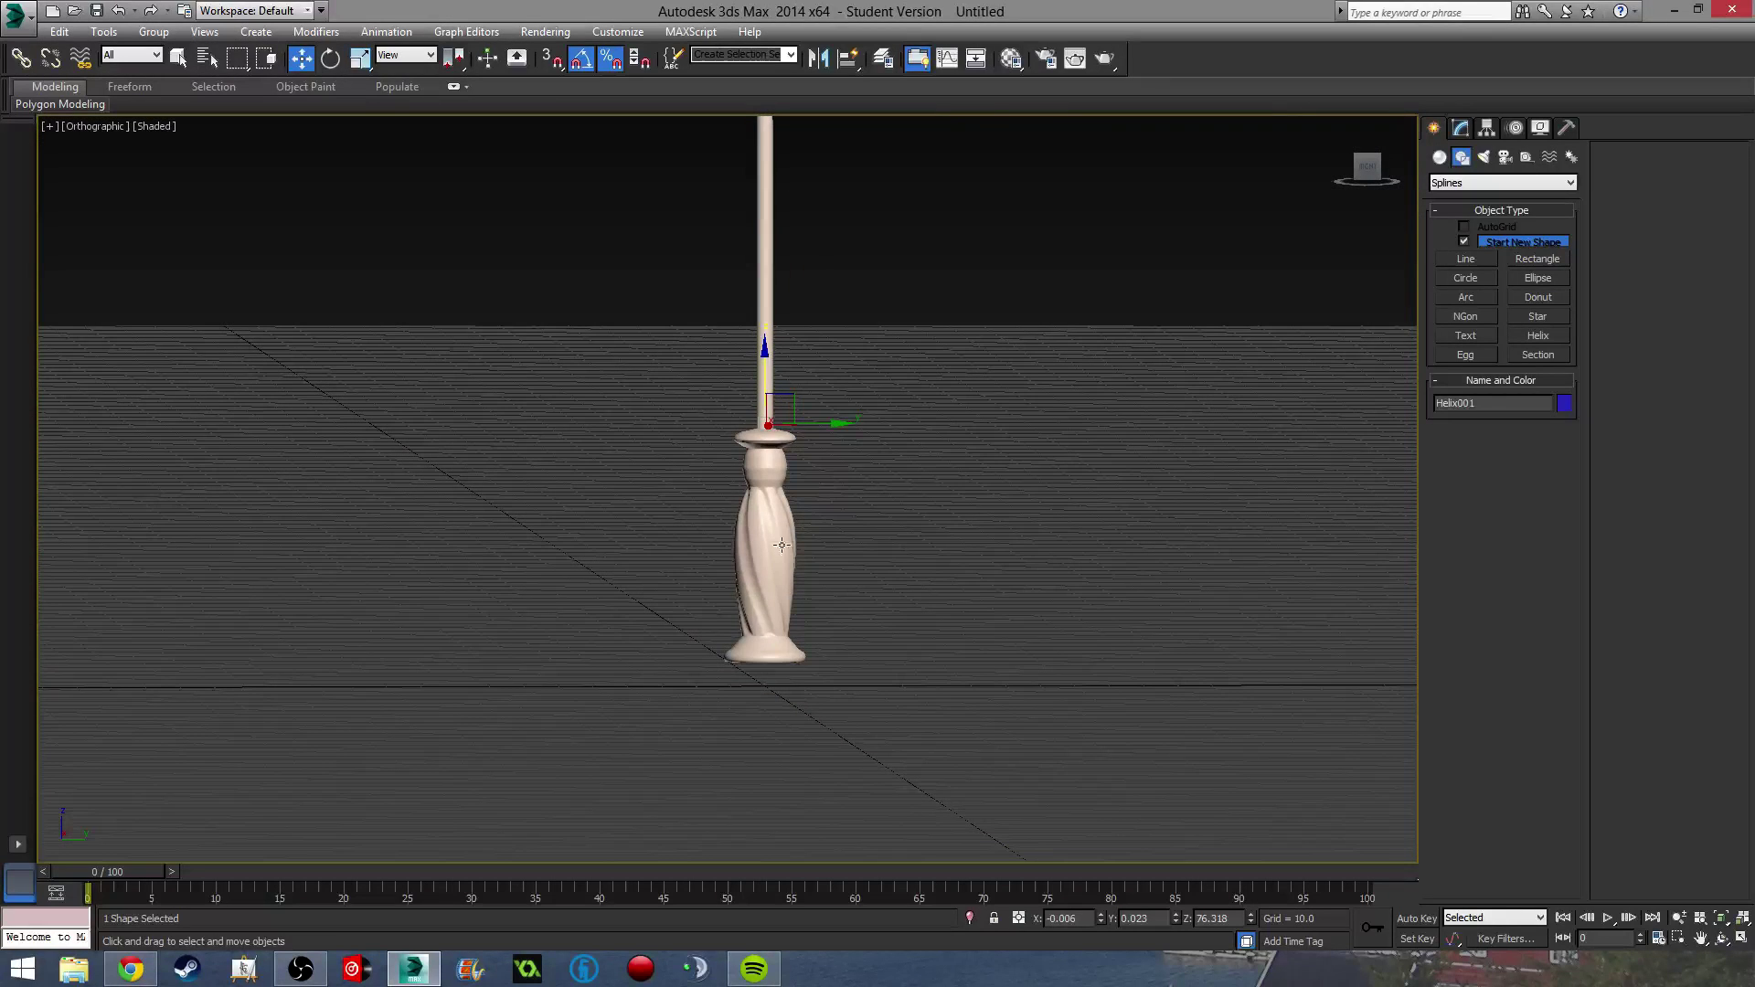
click(781, 545)
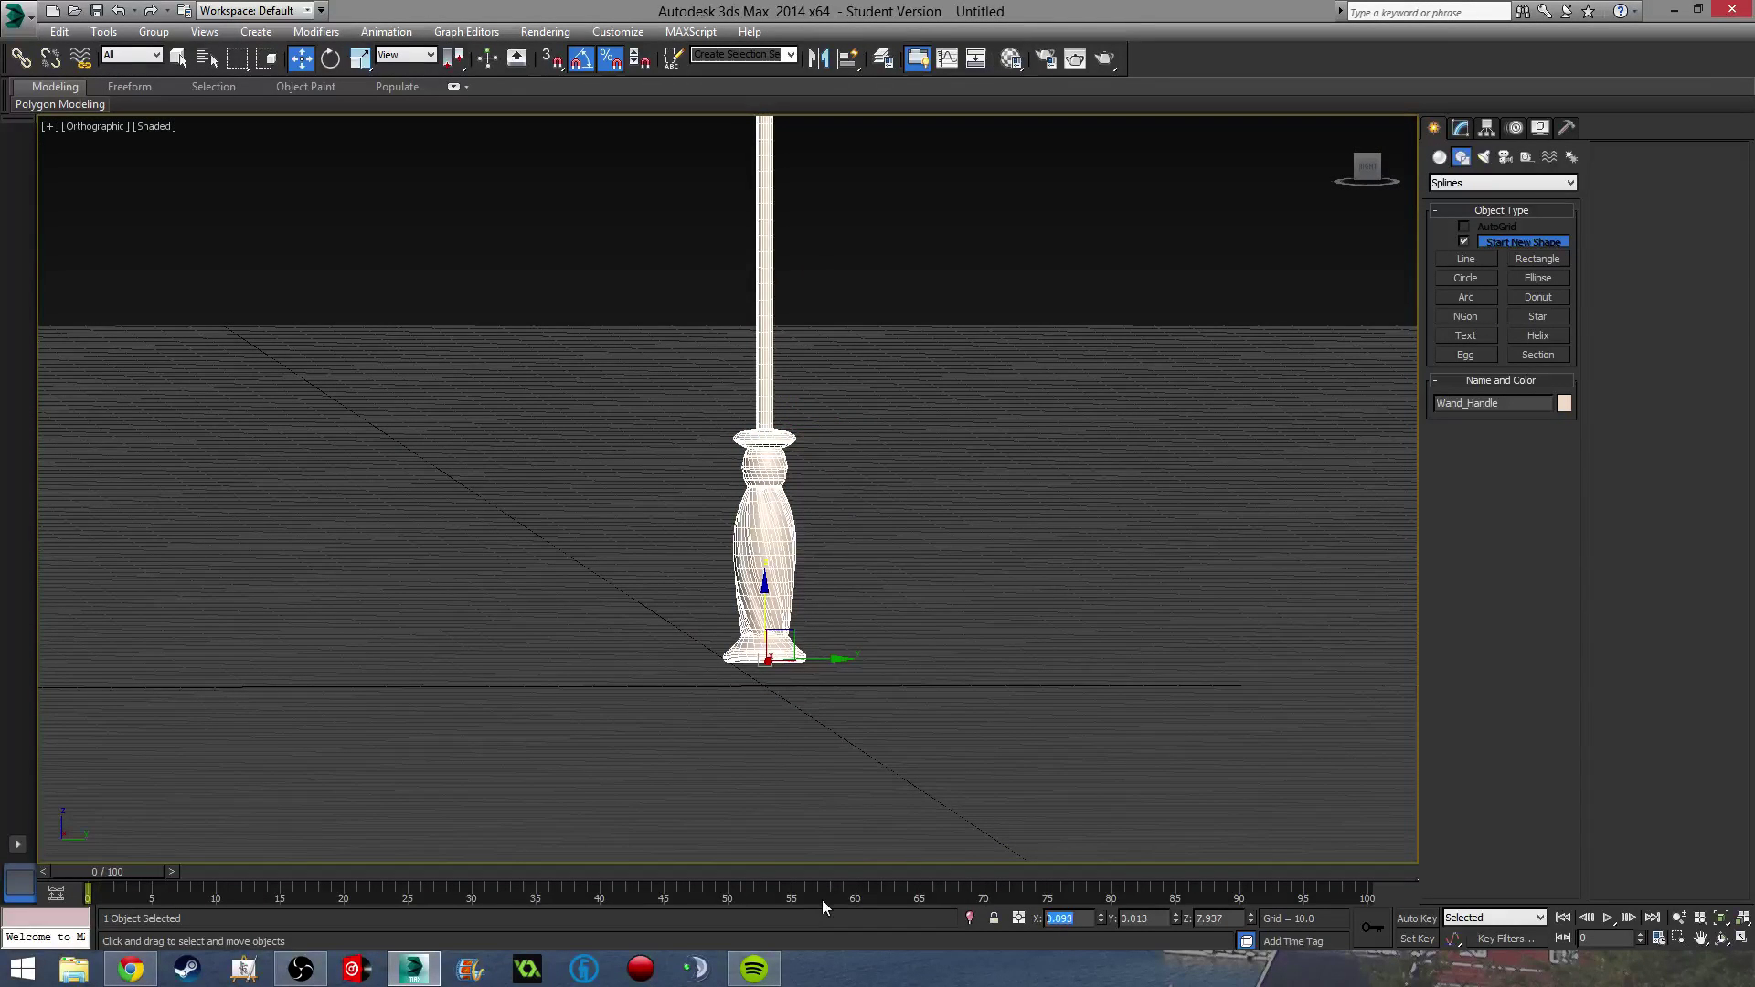
text(0)
key(Tab)
text(0)
key(Tab)
text(0)
key(Tab)
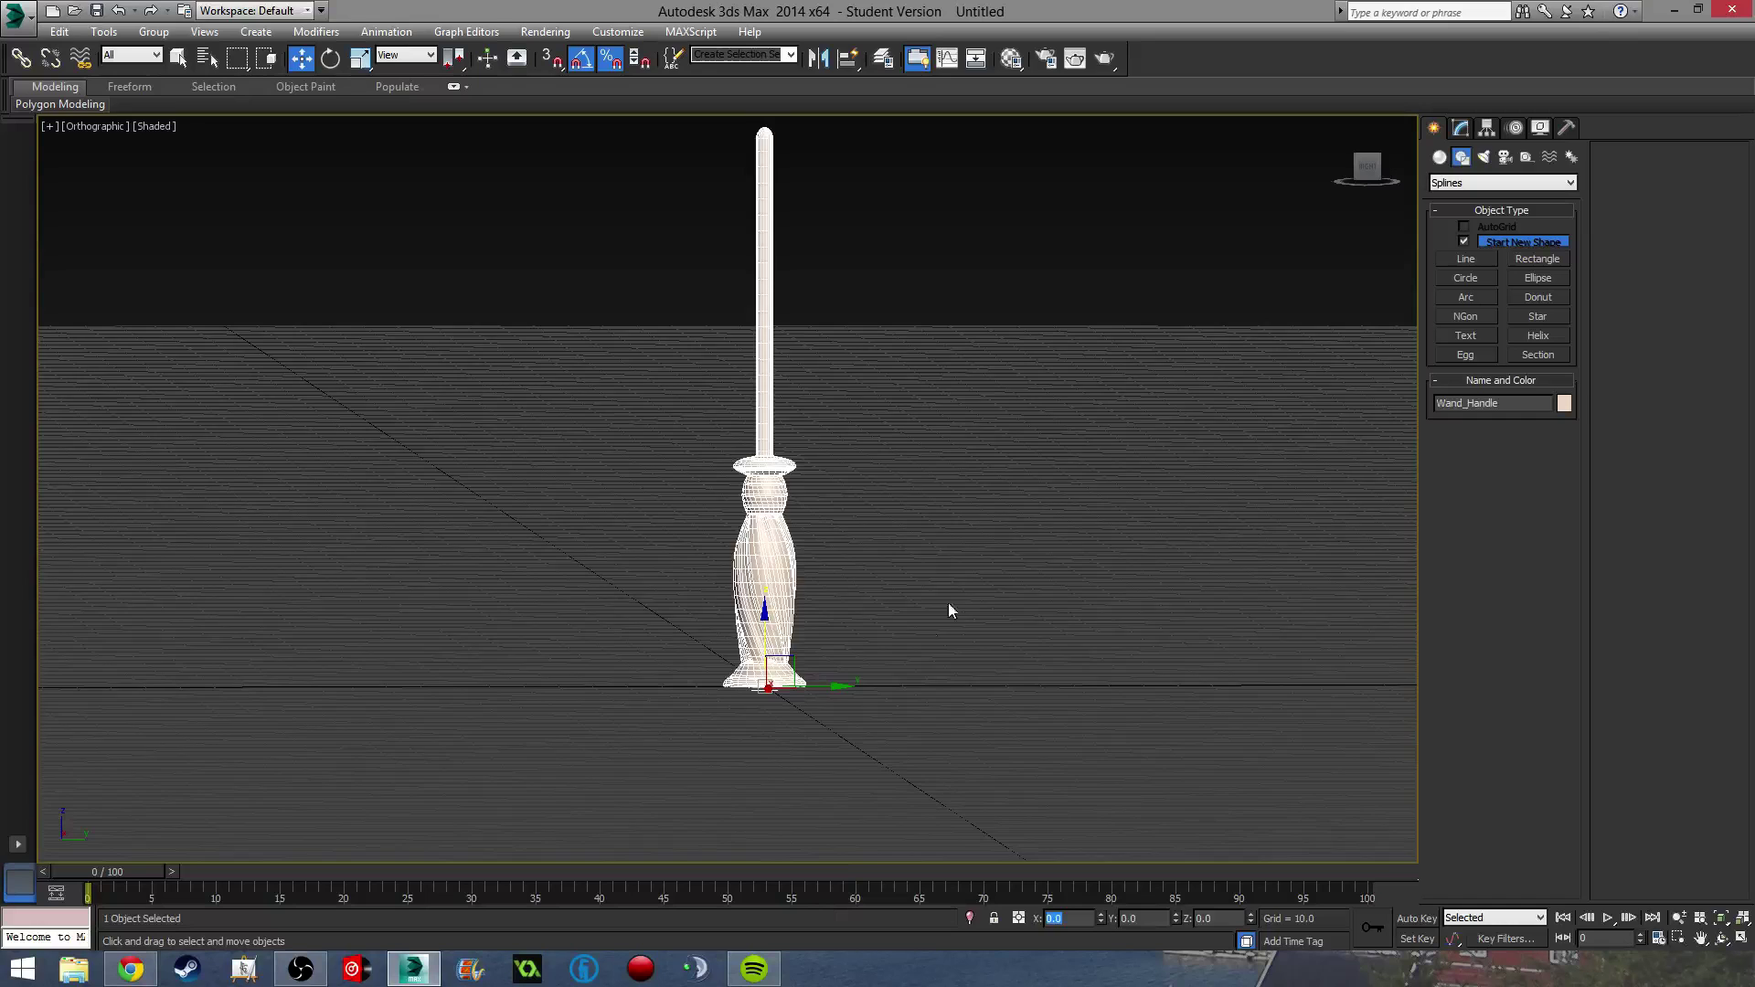
Select the helix inside the rod in wireframe display and raise its Radius 1 to about 5.55.
middle_drag(810, 409, 771, 472)
scroll(773, 478, up, 10)
key(F3)
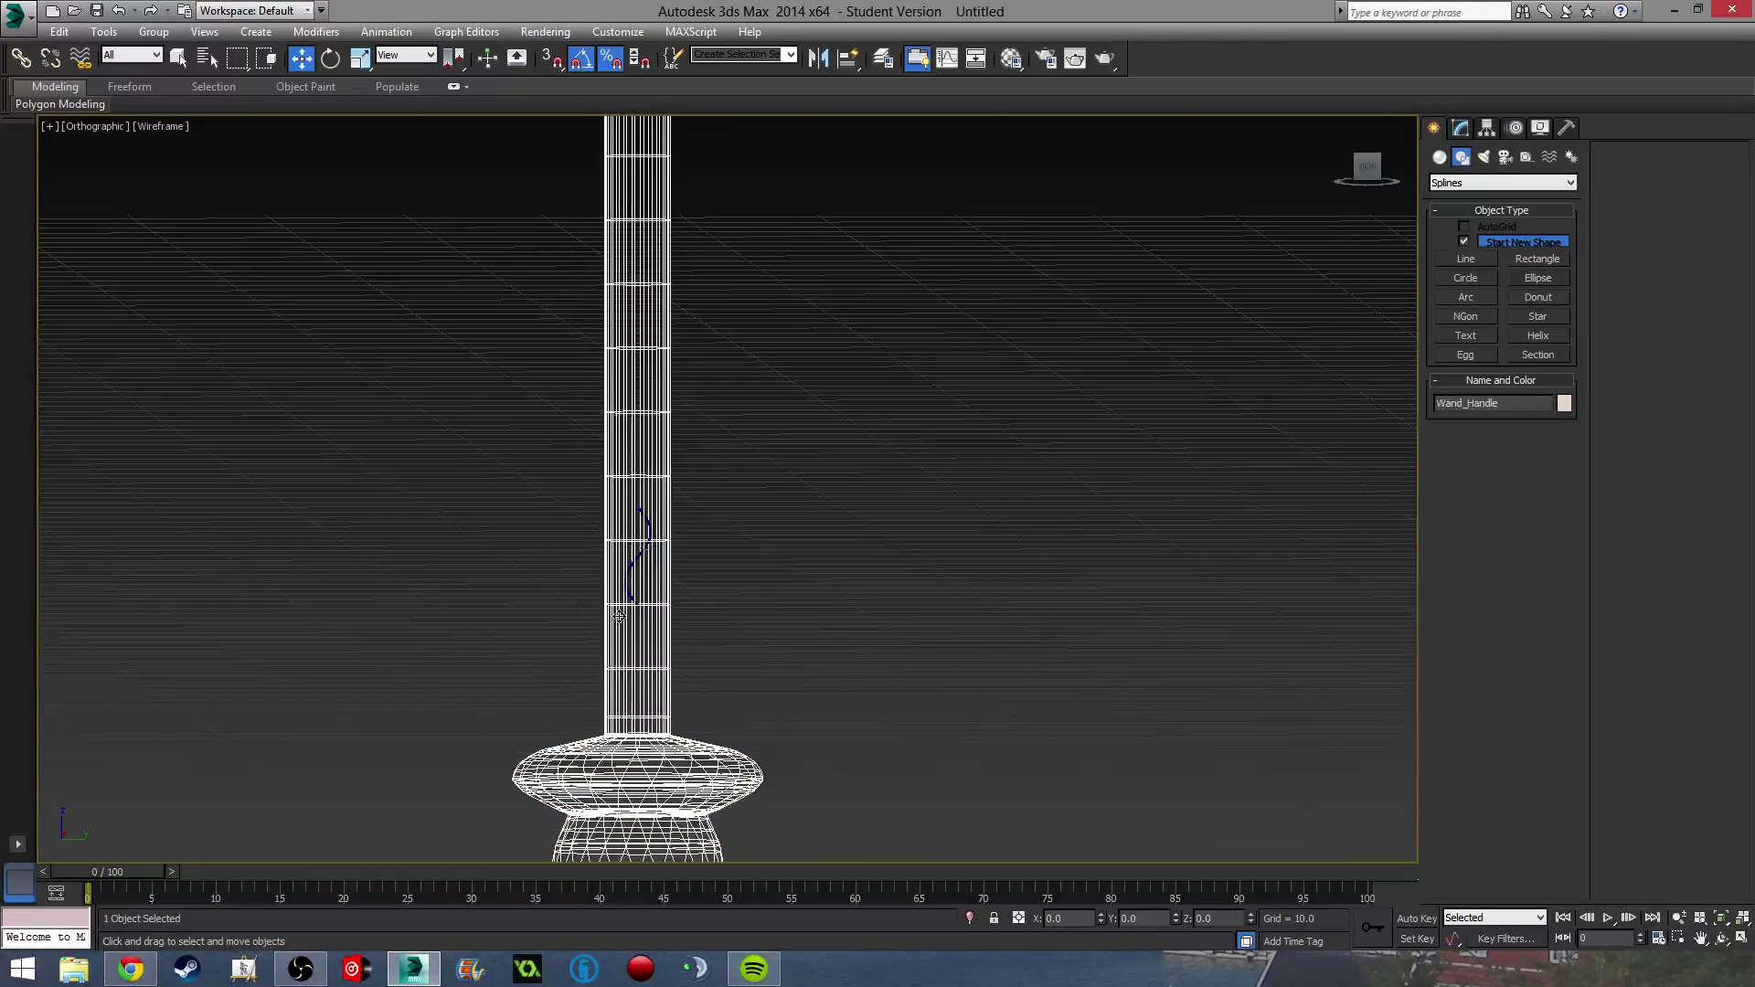
click(660, 482)
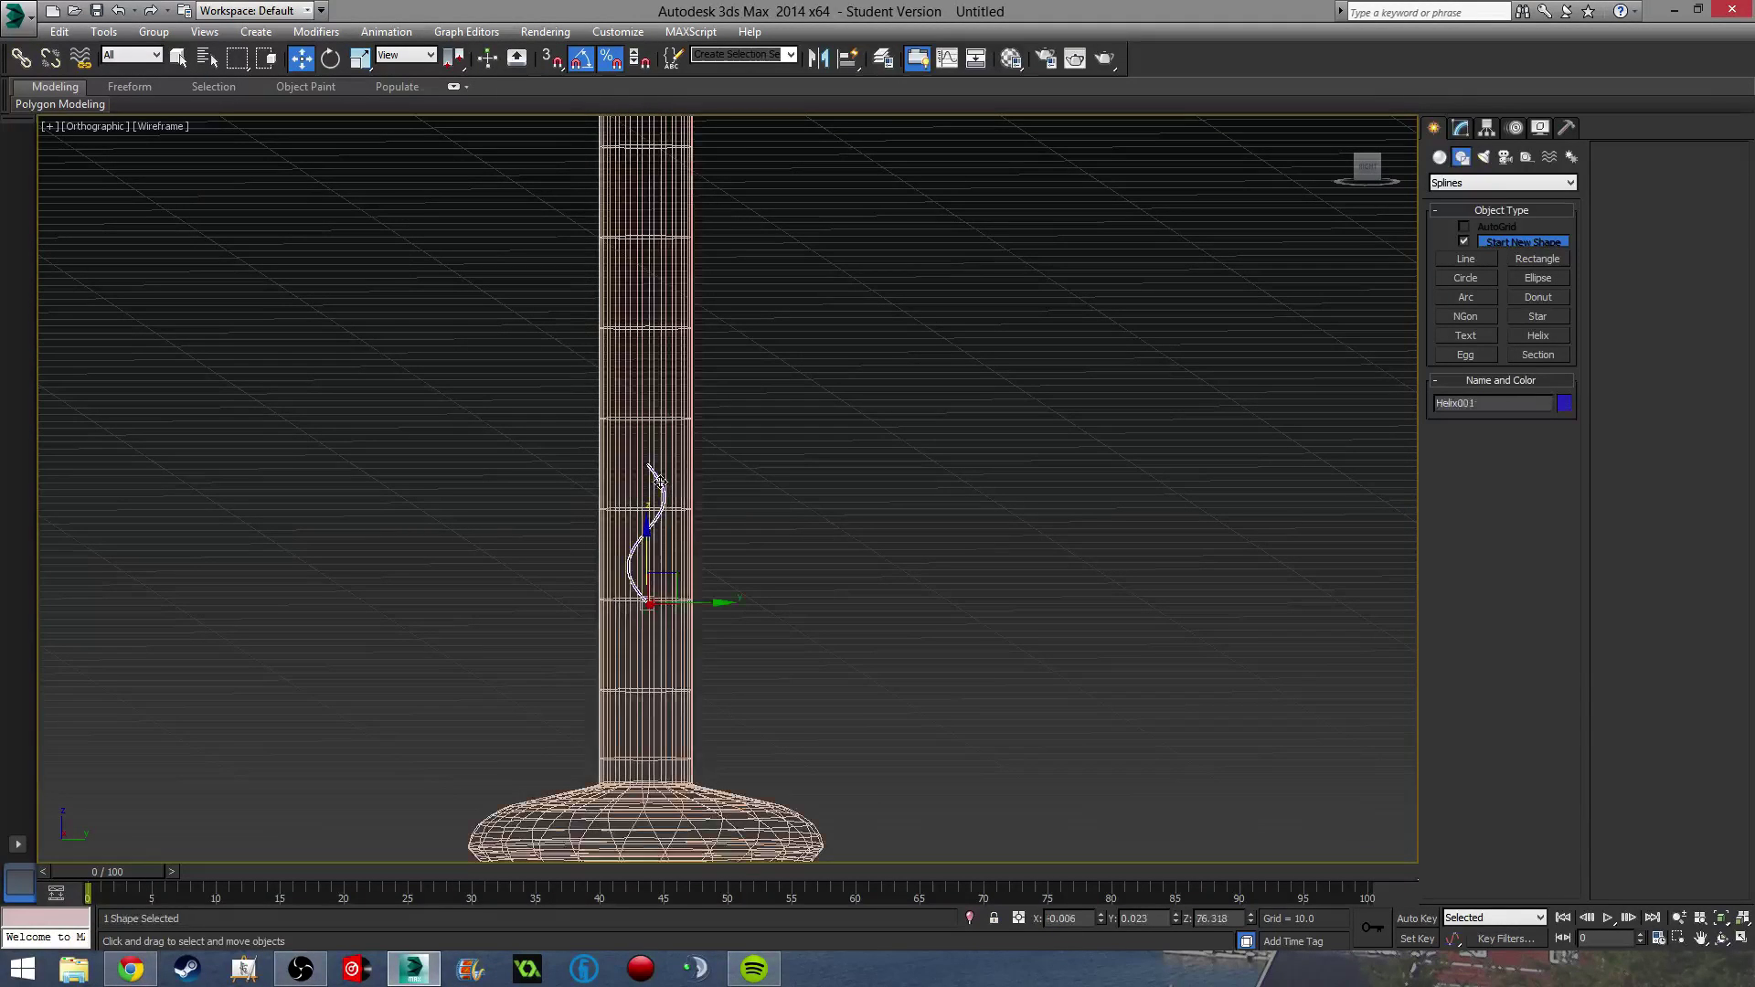
click(1461, 128)
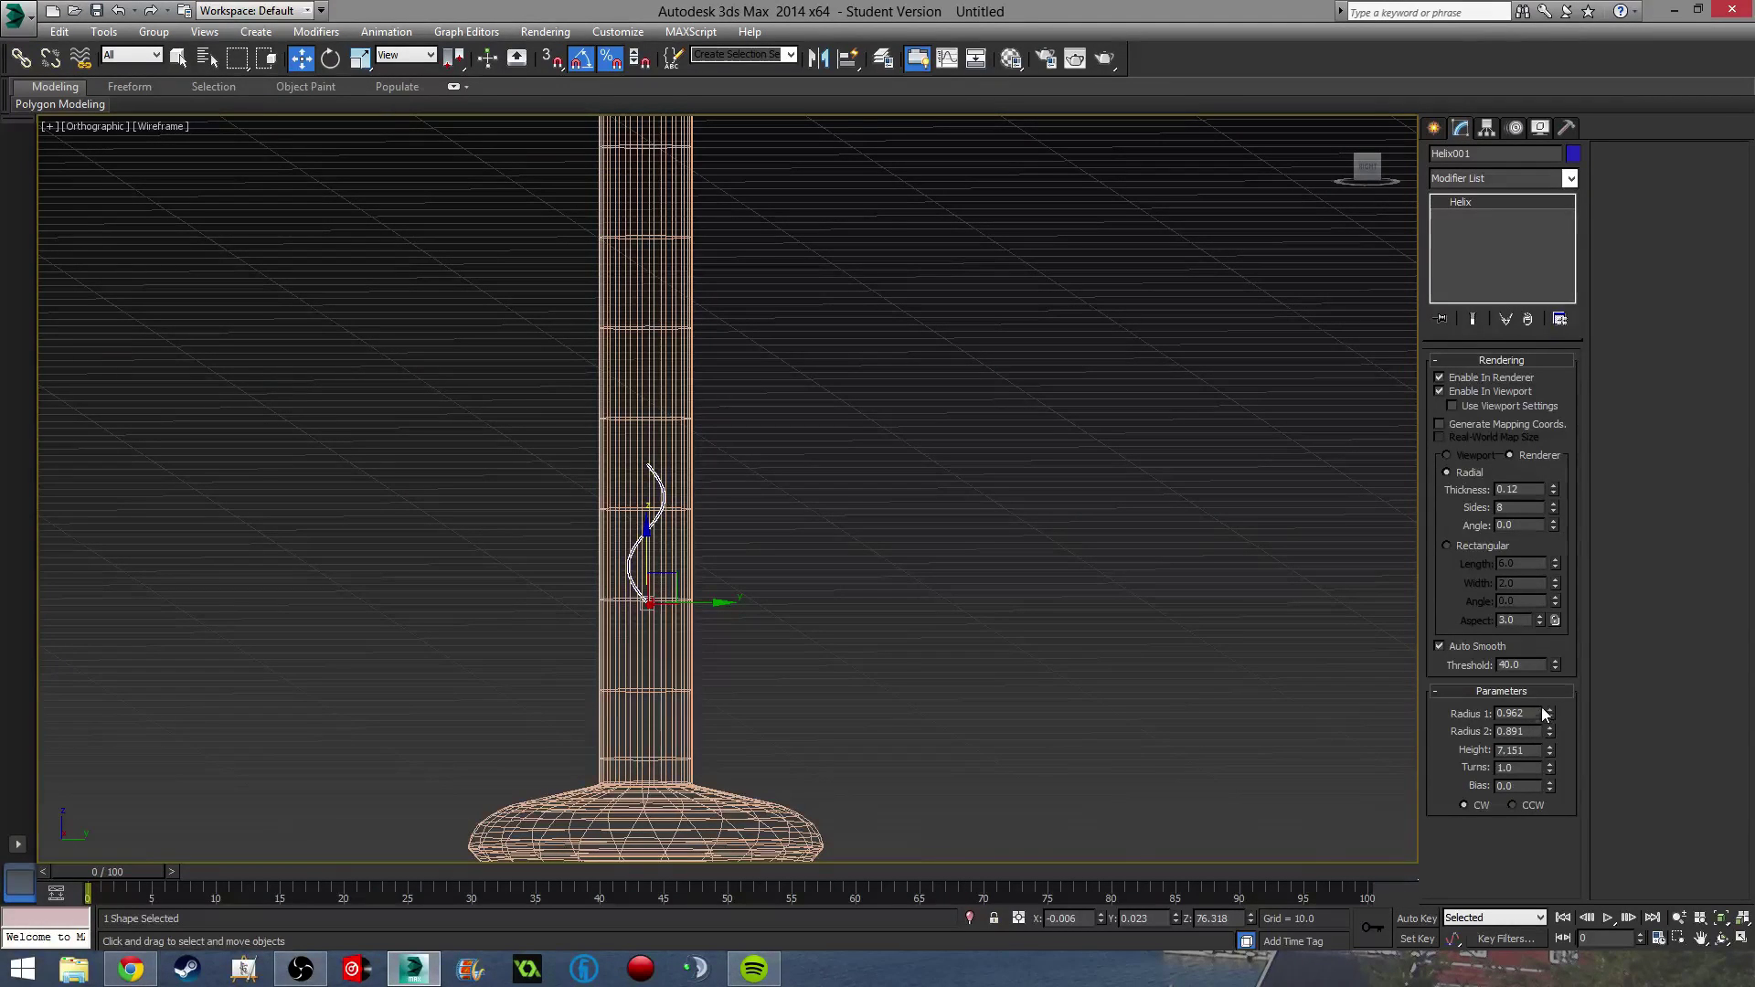
drag(1548, 710, 1591, 291)
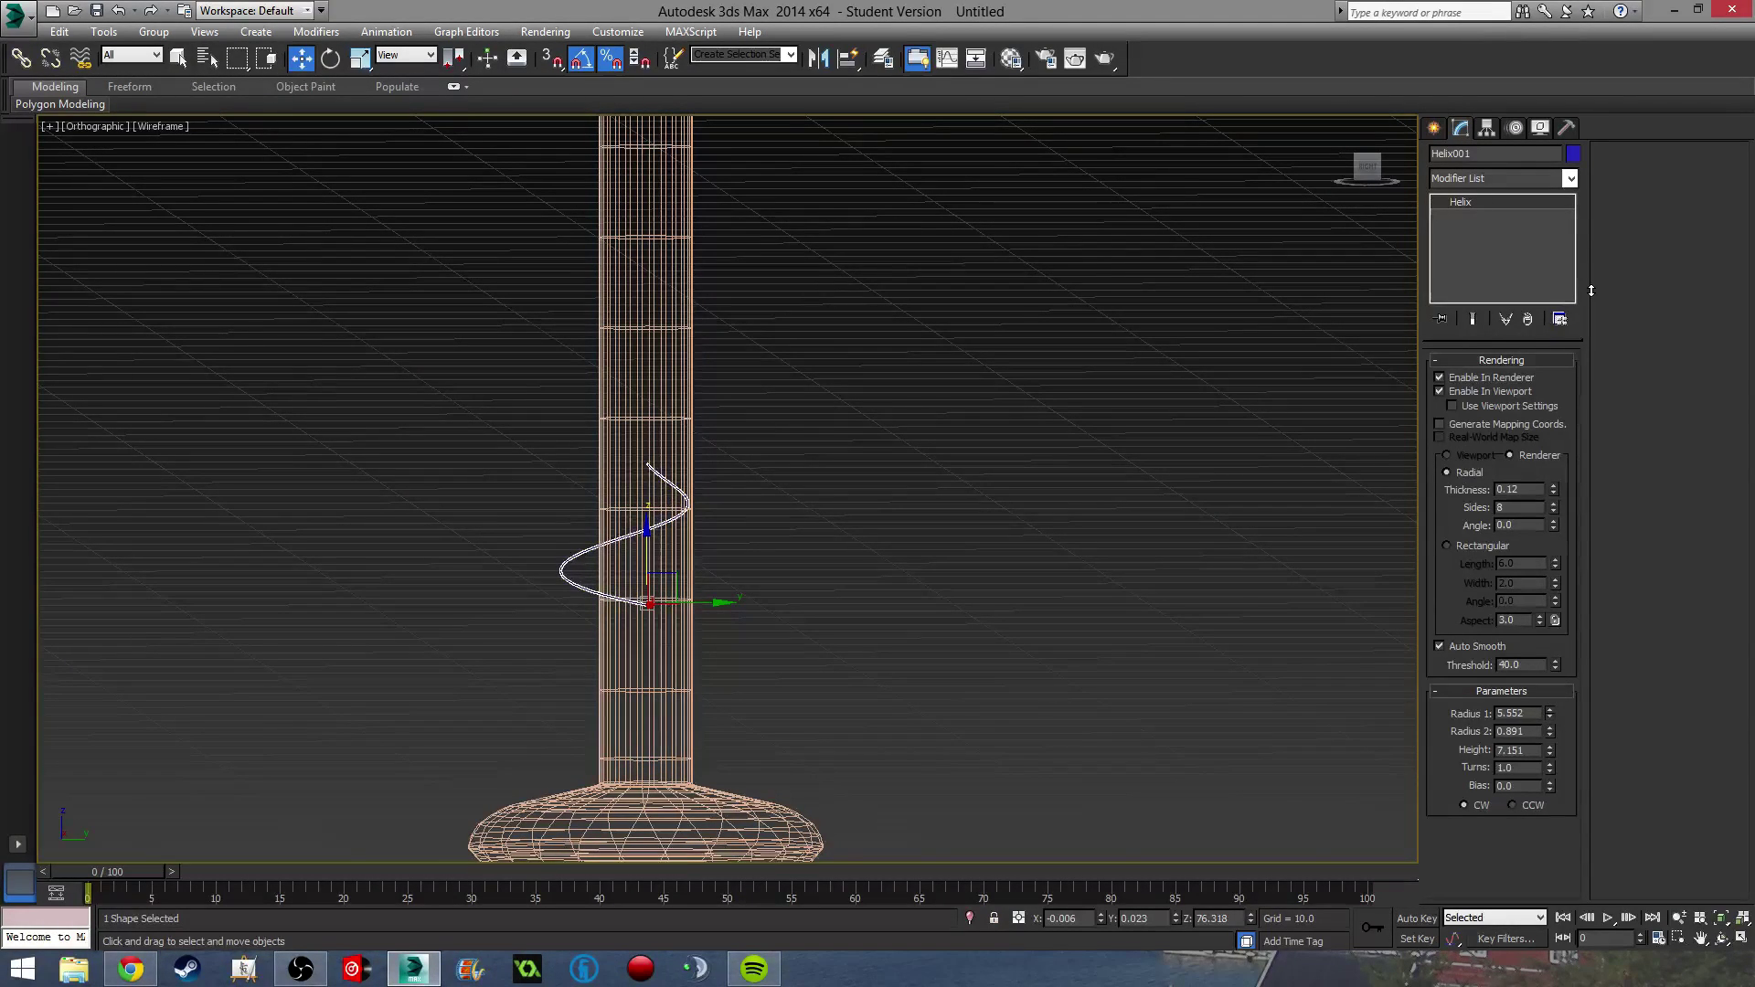
Fit the helix around the shaded rod with Radius 1 about 2.39, Radius 2 about 2.52 and height about 22.1.
key(F3)
alt+middle_drag(1006, 479, 751, 576)
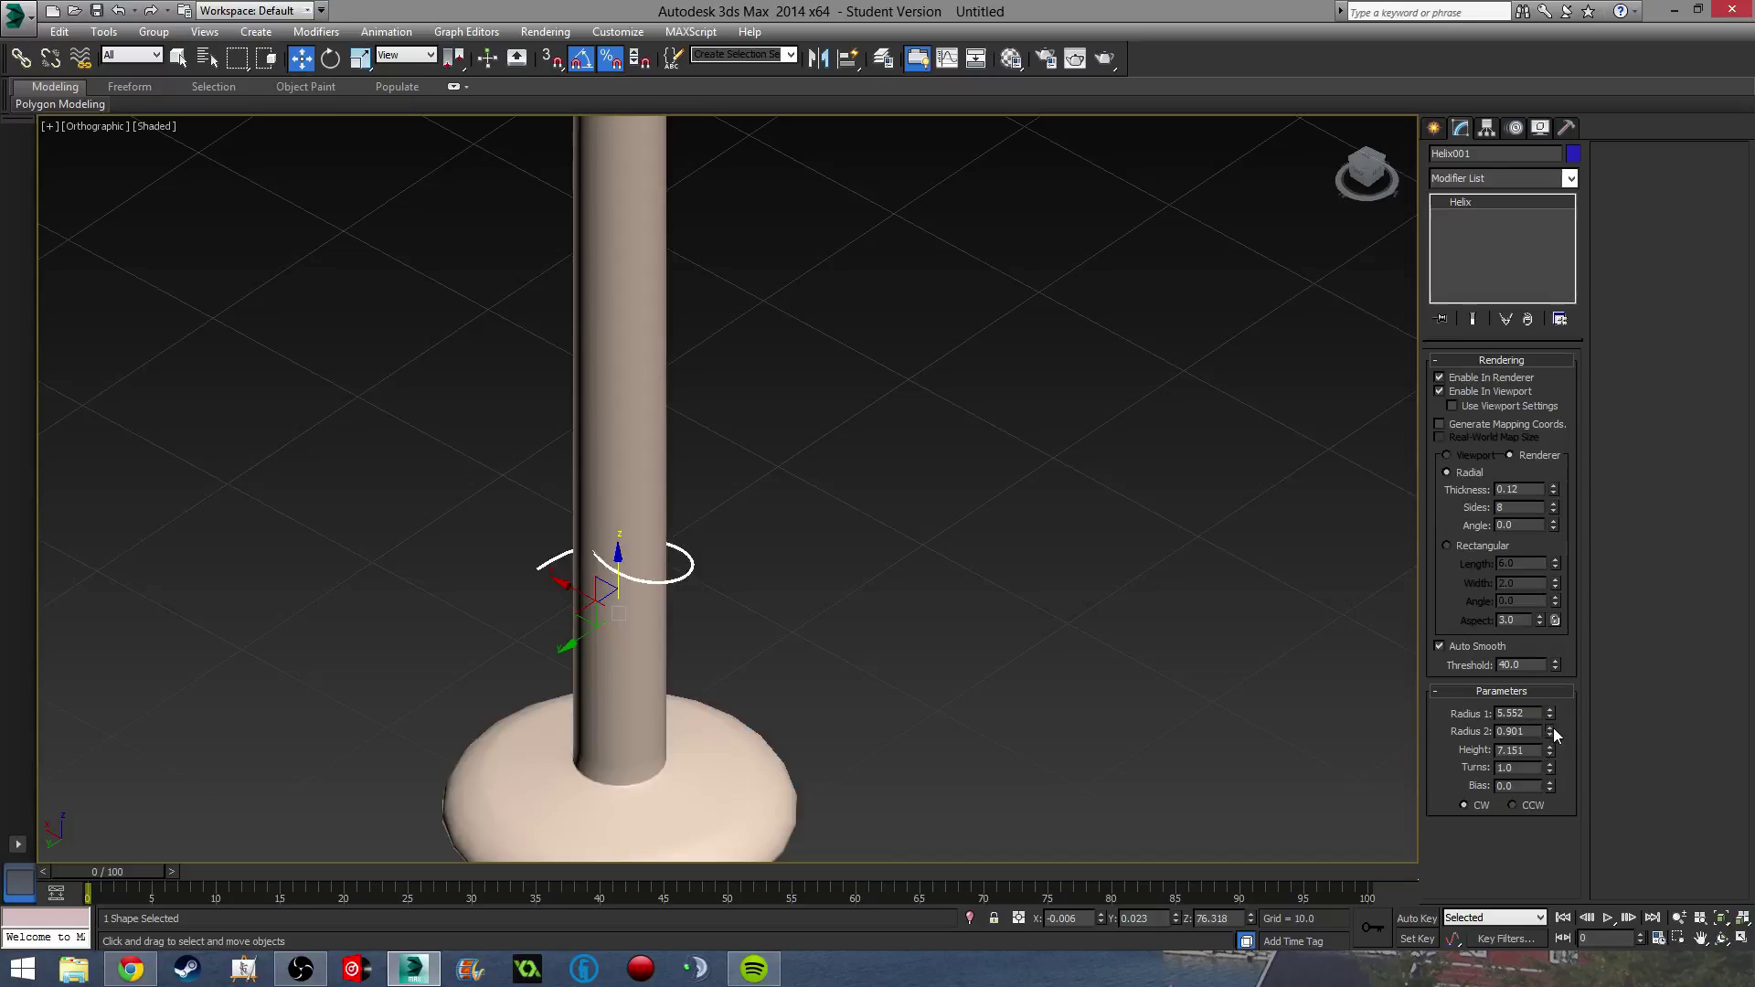
drag(1550, 731, 1543, 620)
drag(1551, 712, 1549, 757)
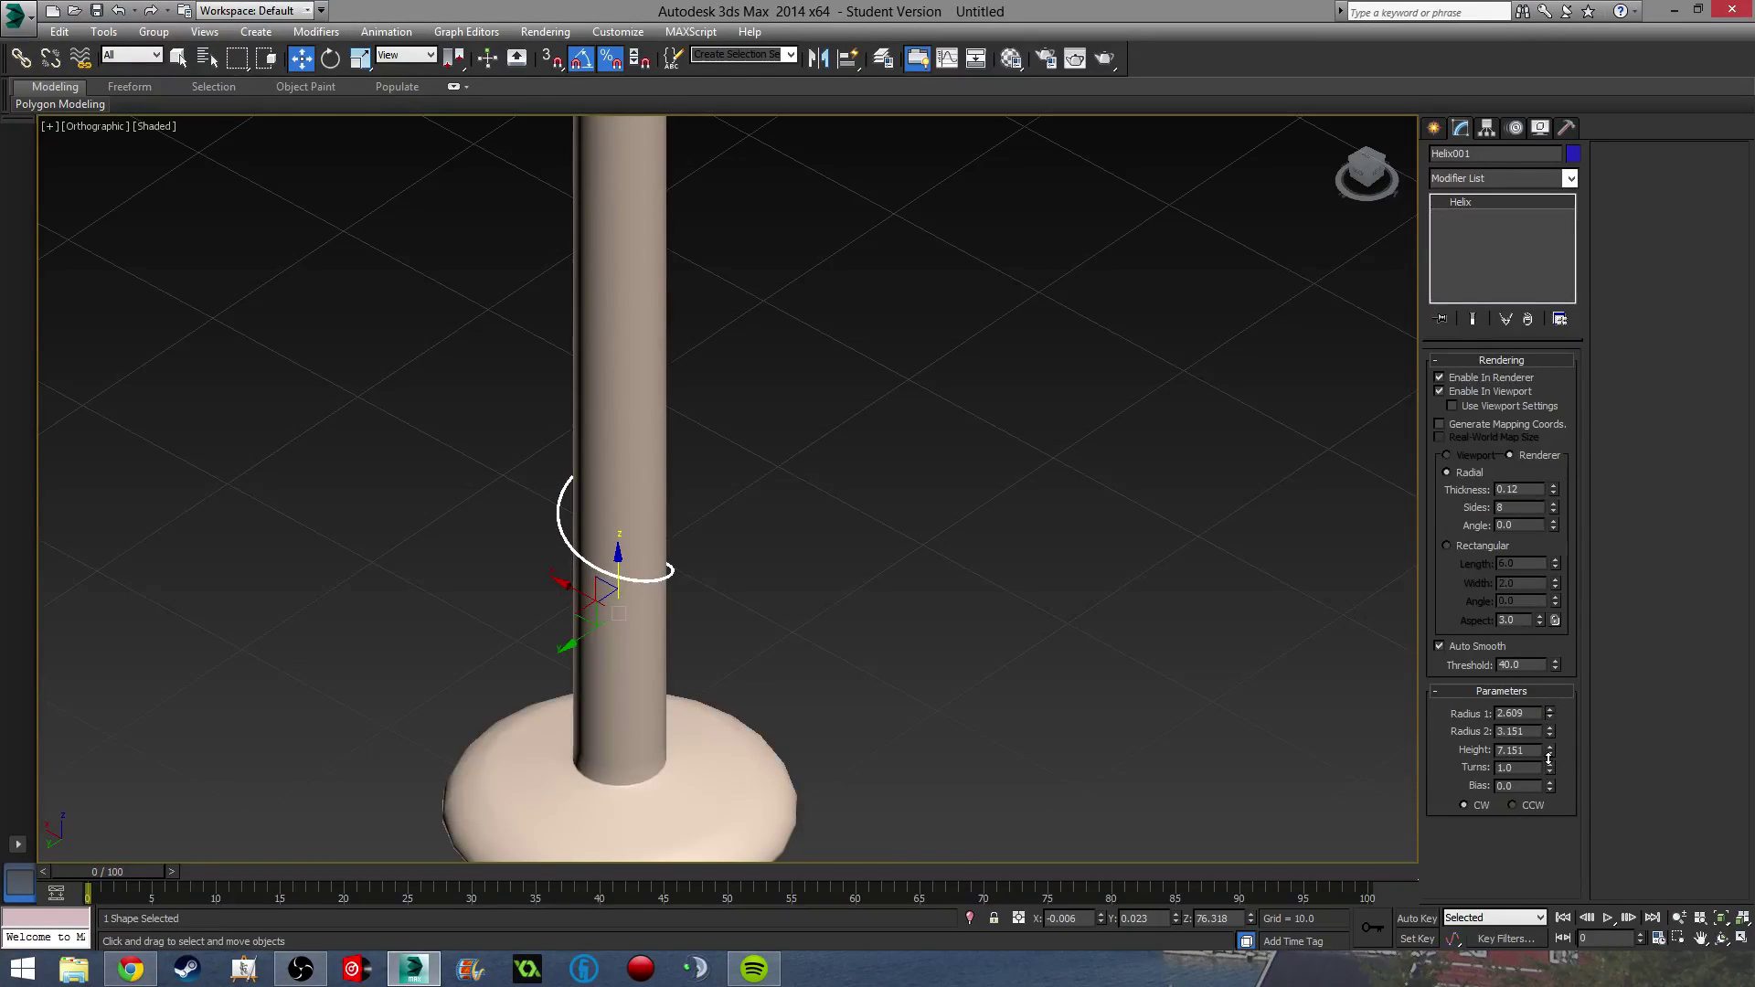
alt+middle_drag(1226, 746, 1111, 715)
drag(1550, 731, 1550, 695)
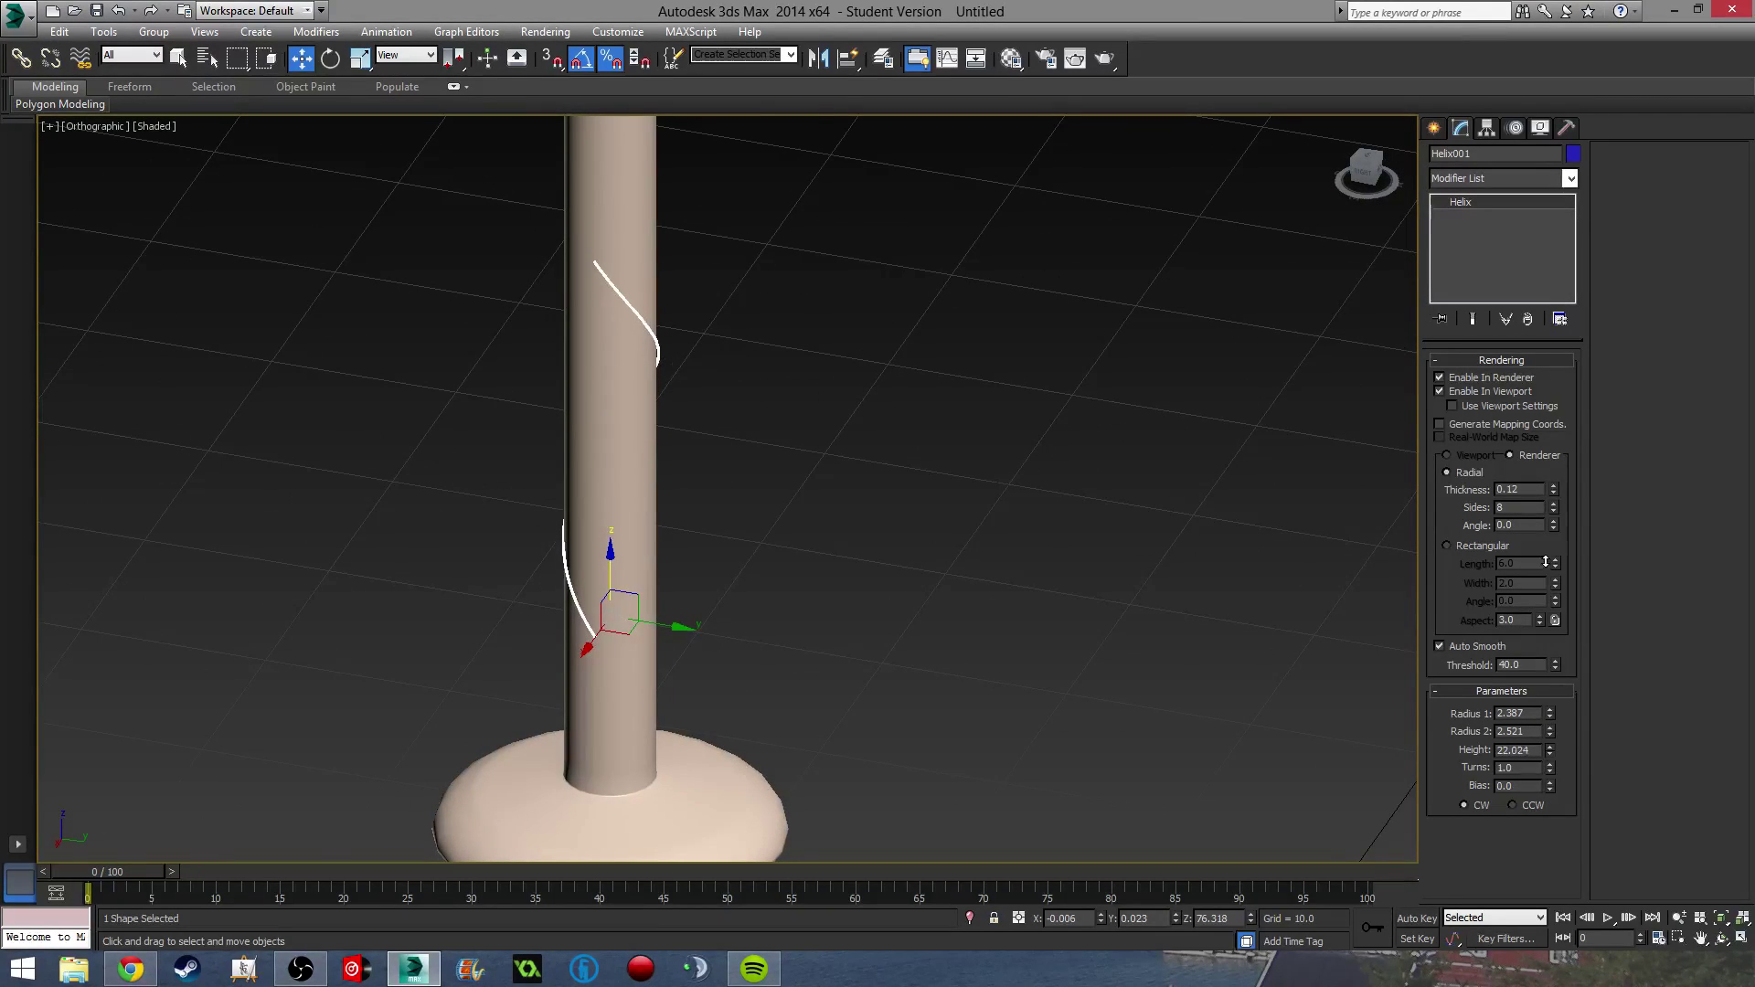
middle_drag(1005, 715, 809, 679)
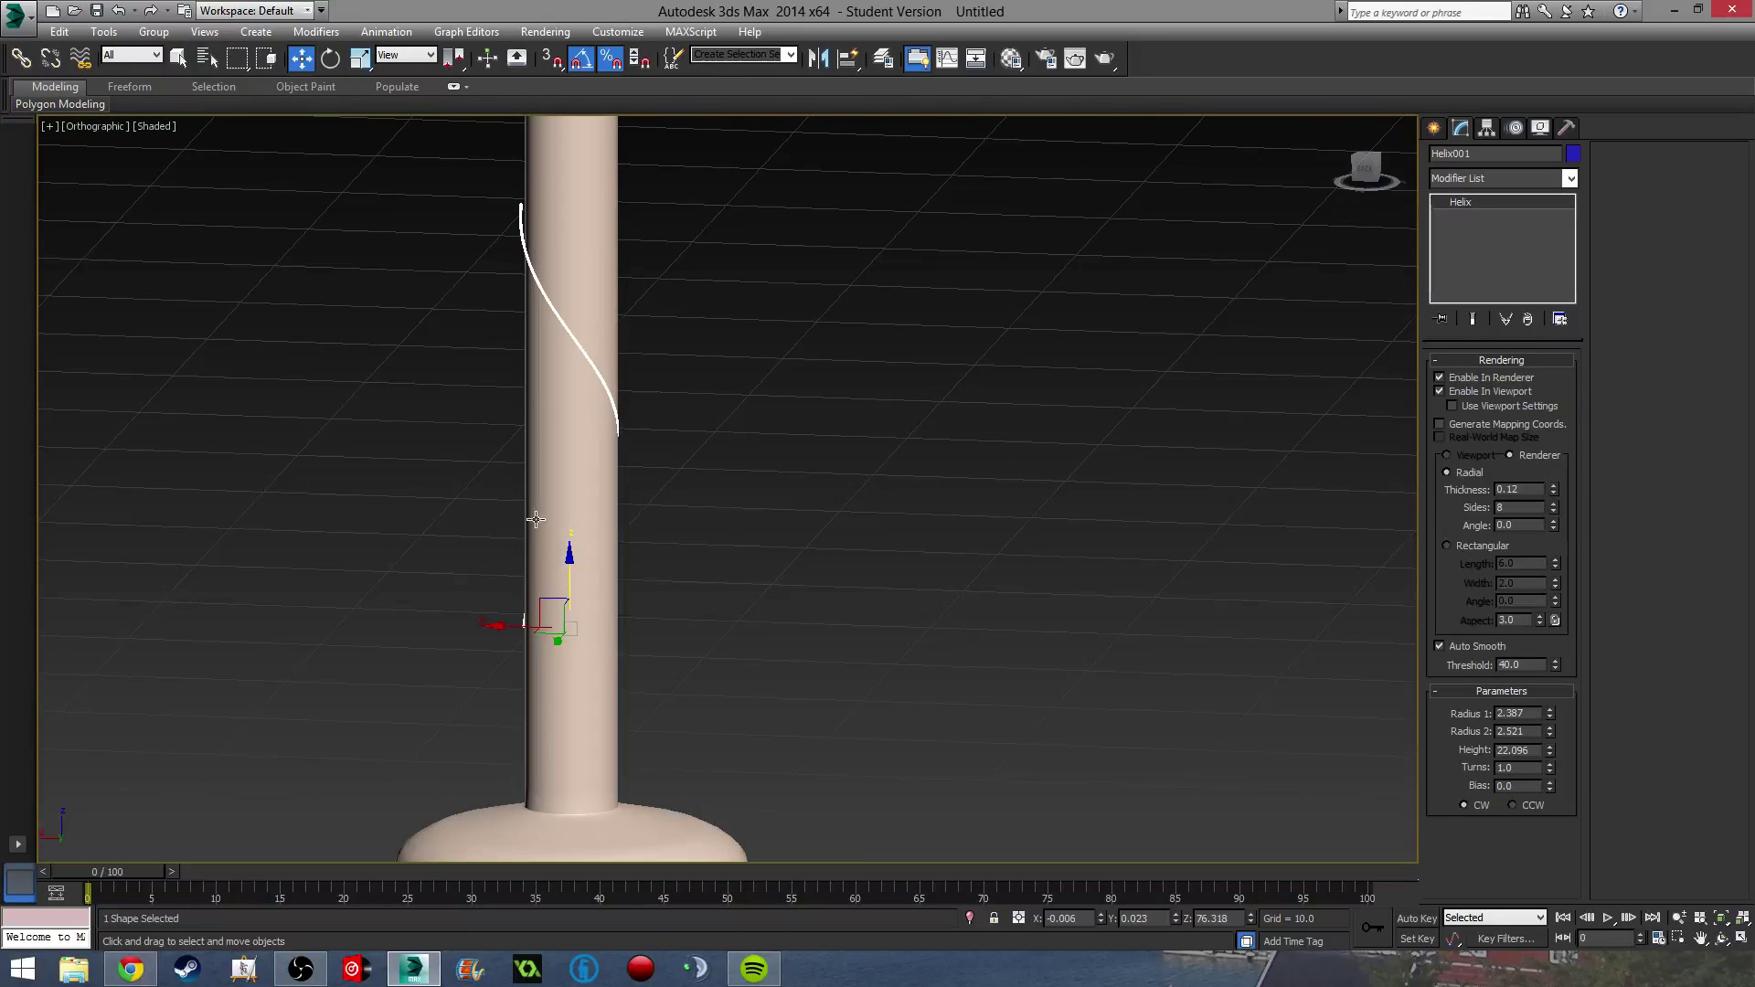
Lower the helix along Z to about 66.4 so it starts at the handle's round cap.
drag(567, 569, 606, 782)
alt+middle_drag(606, 782, 775, 808)
scroll(775, 808, down, 5)
scroll(740, 708, up, 3)
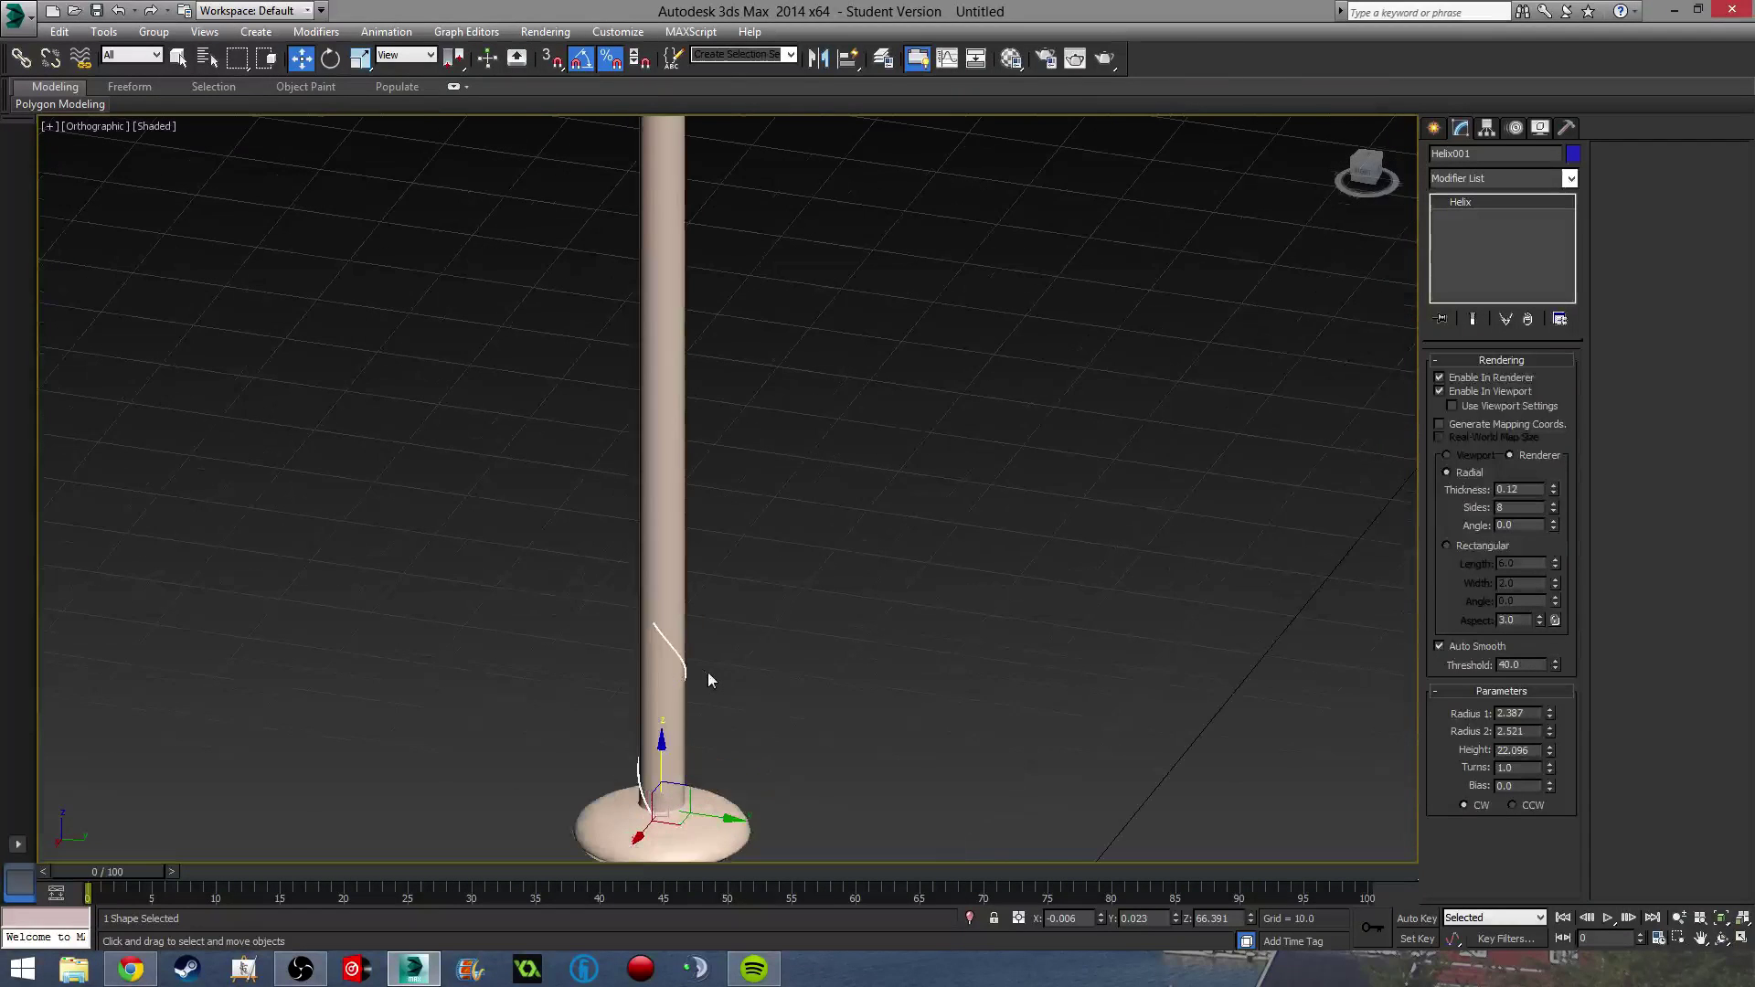
mouse_move(702, 691)
alt+middle_down()
mouse_move(562, 654)
mouse_move(702, 673)
alt+middle_up()
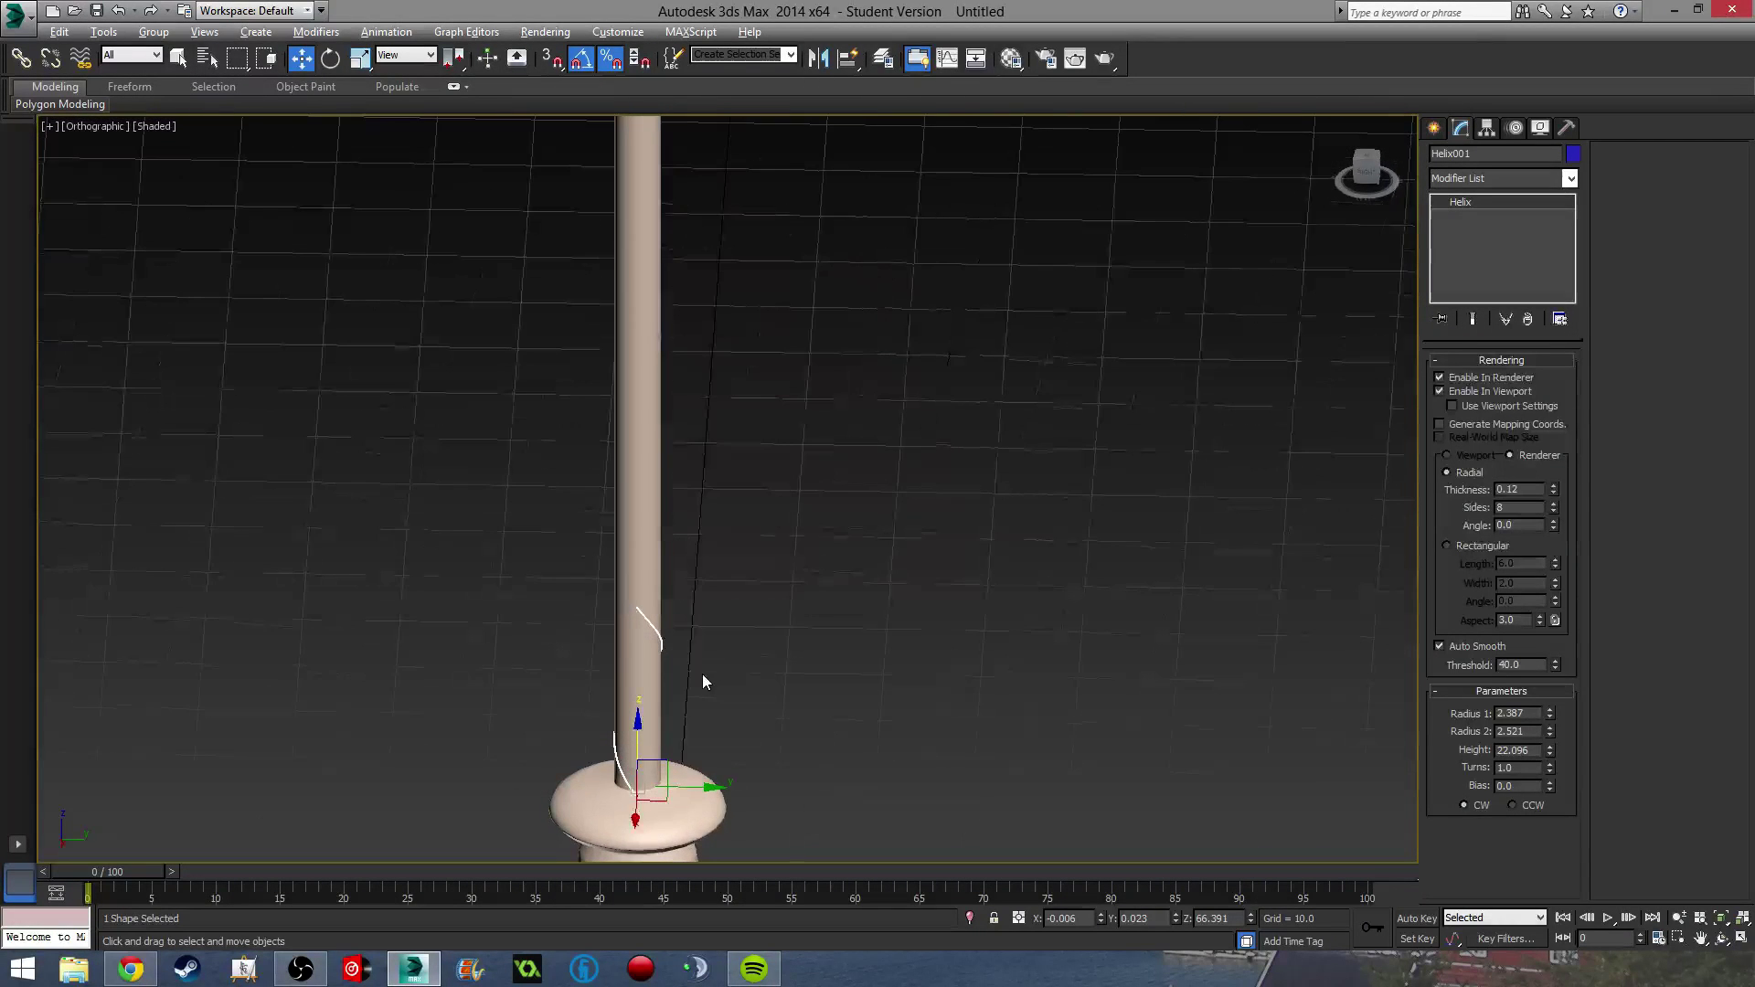
middle_drag(748, 763, 905, 619)
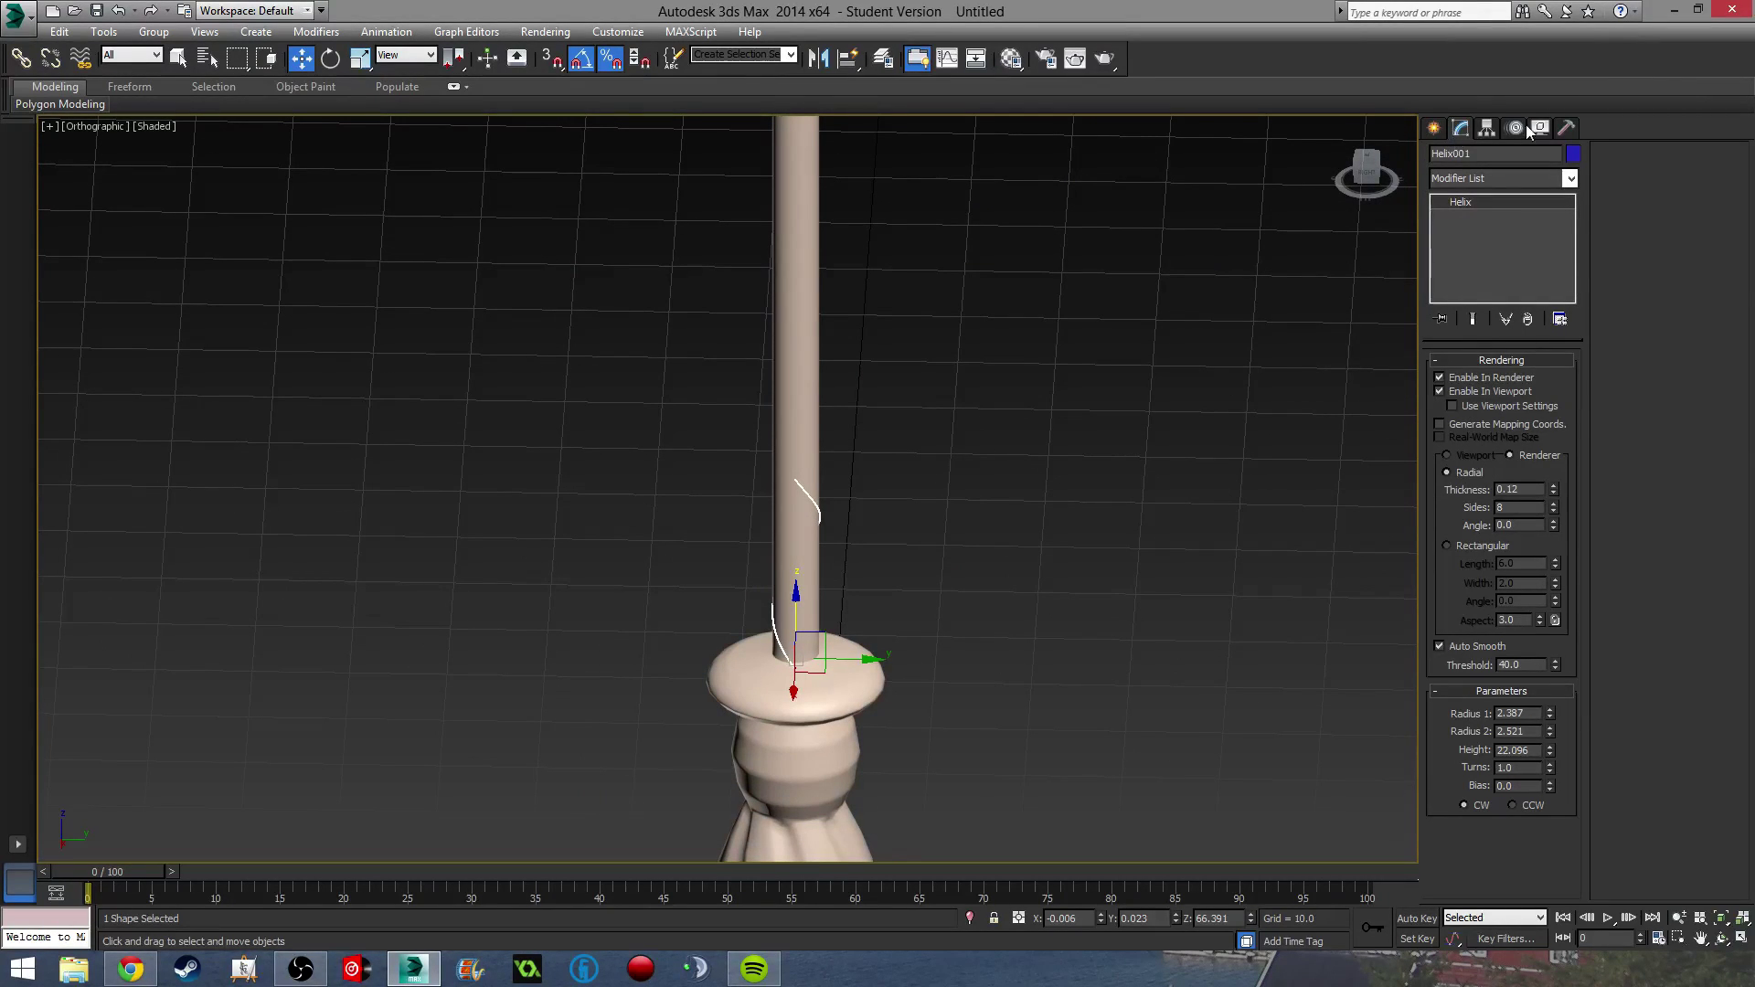
Move only the helix's pivot to the world origin, setting X, Y and Z to 0.
click(1482, 133)
click(1525, 244)
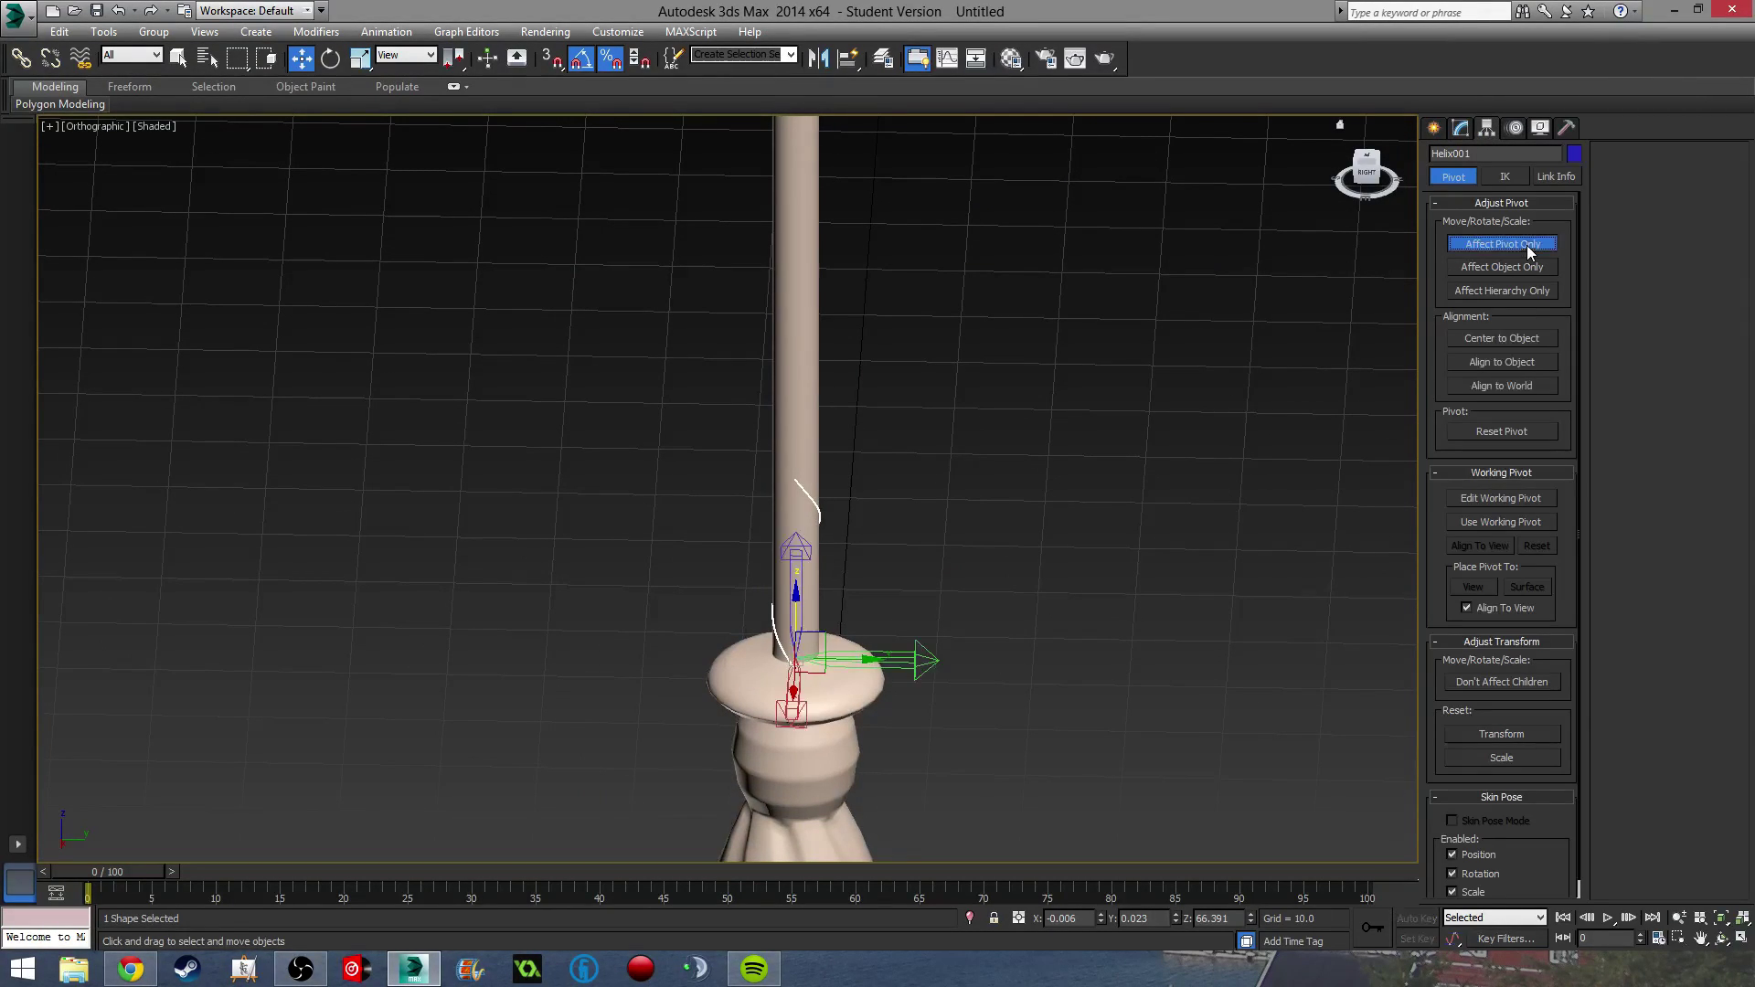
middle_drag(1101, 744, 1107, 679)
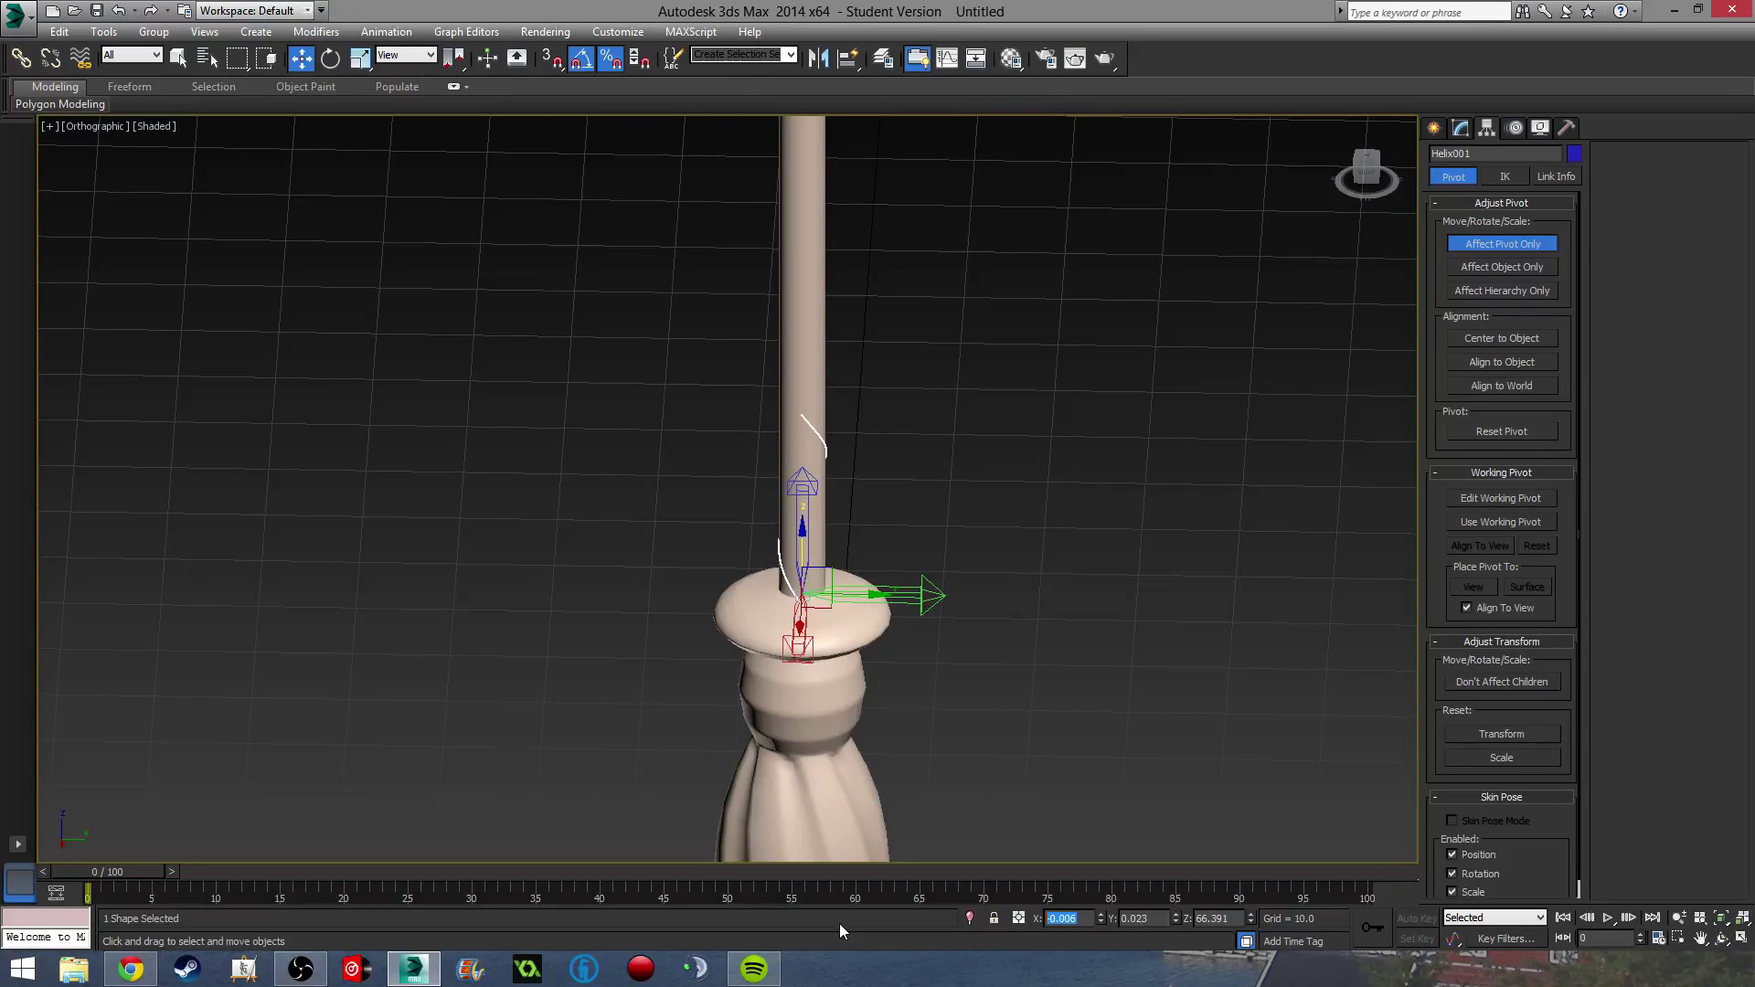
text(0)
key(Tab)
text(0)
key(Tab)
text(0)
key(Tab)
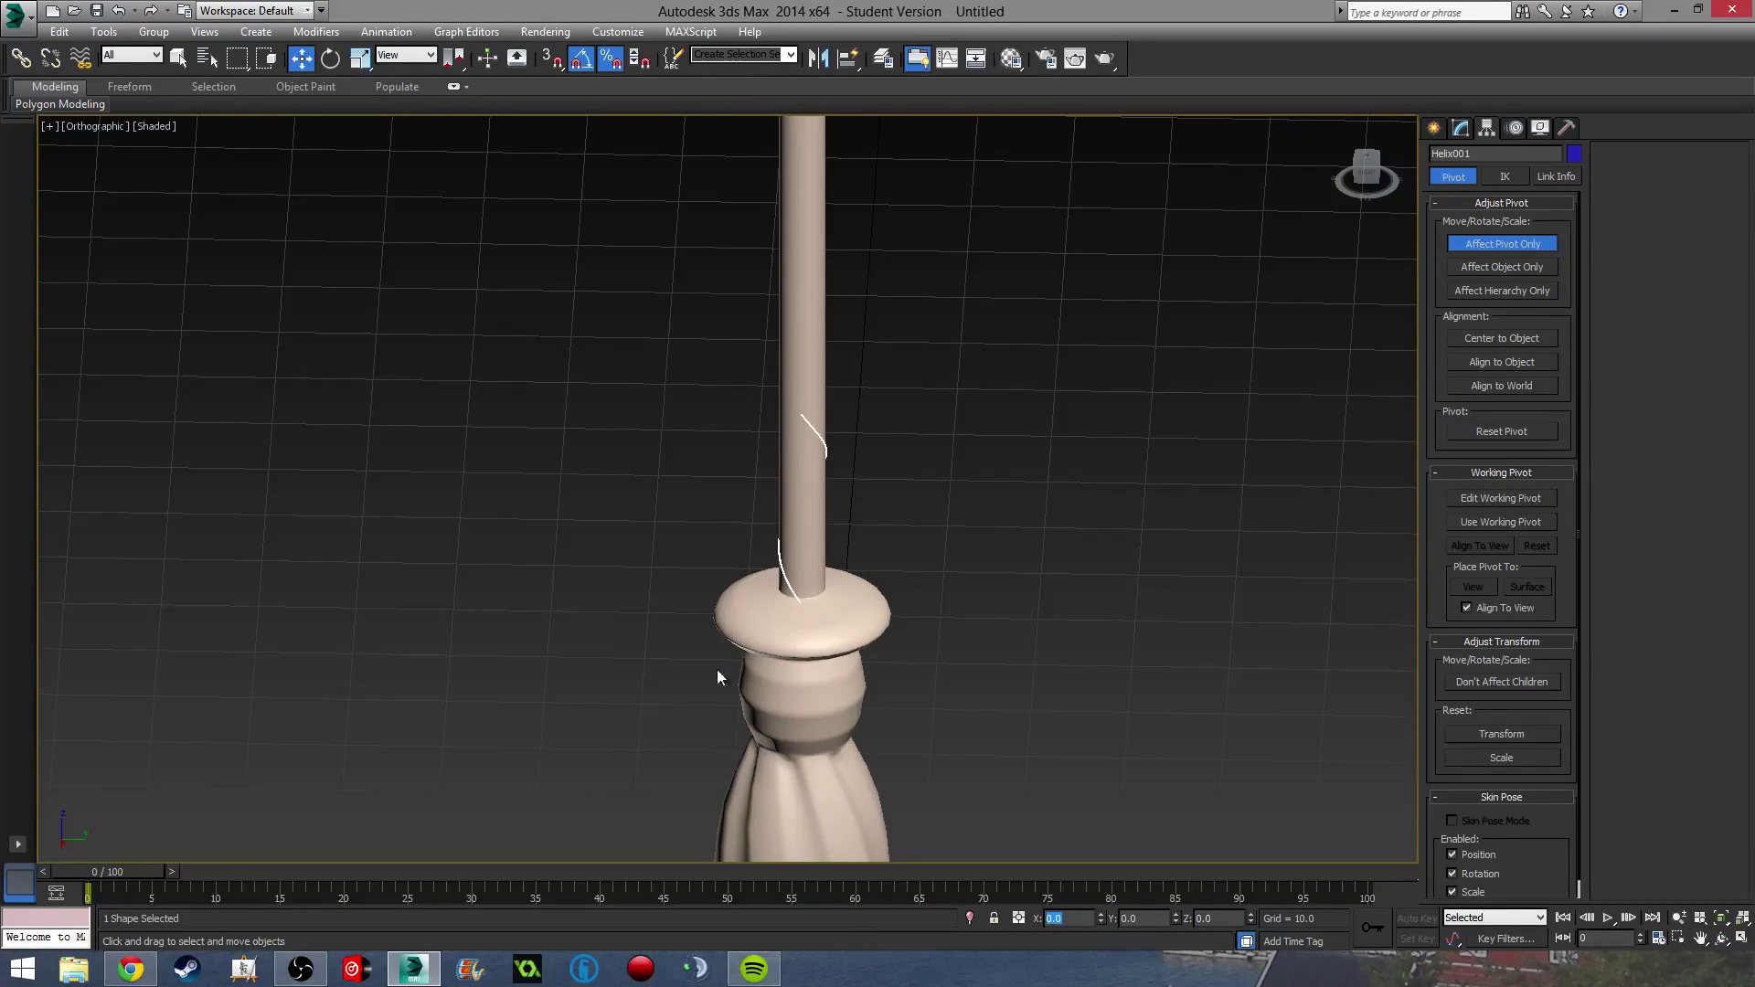
scroll(808, 419, down, 5)
middle_drag(818, 446, 798, 545)
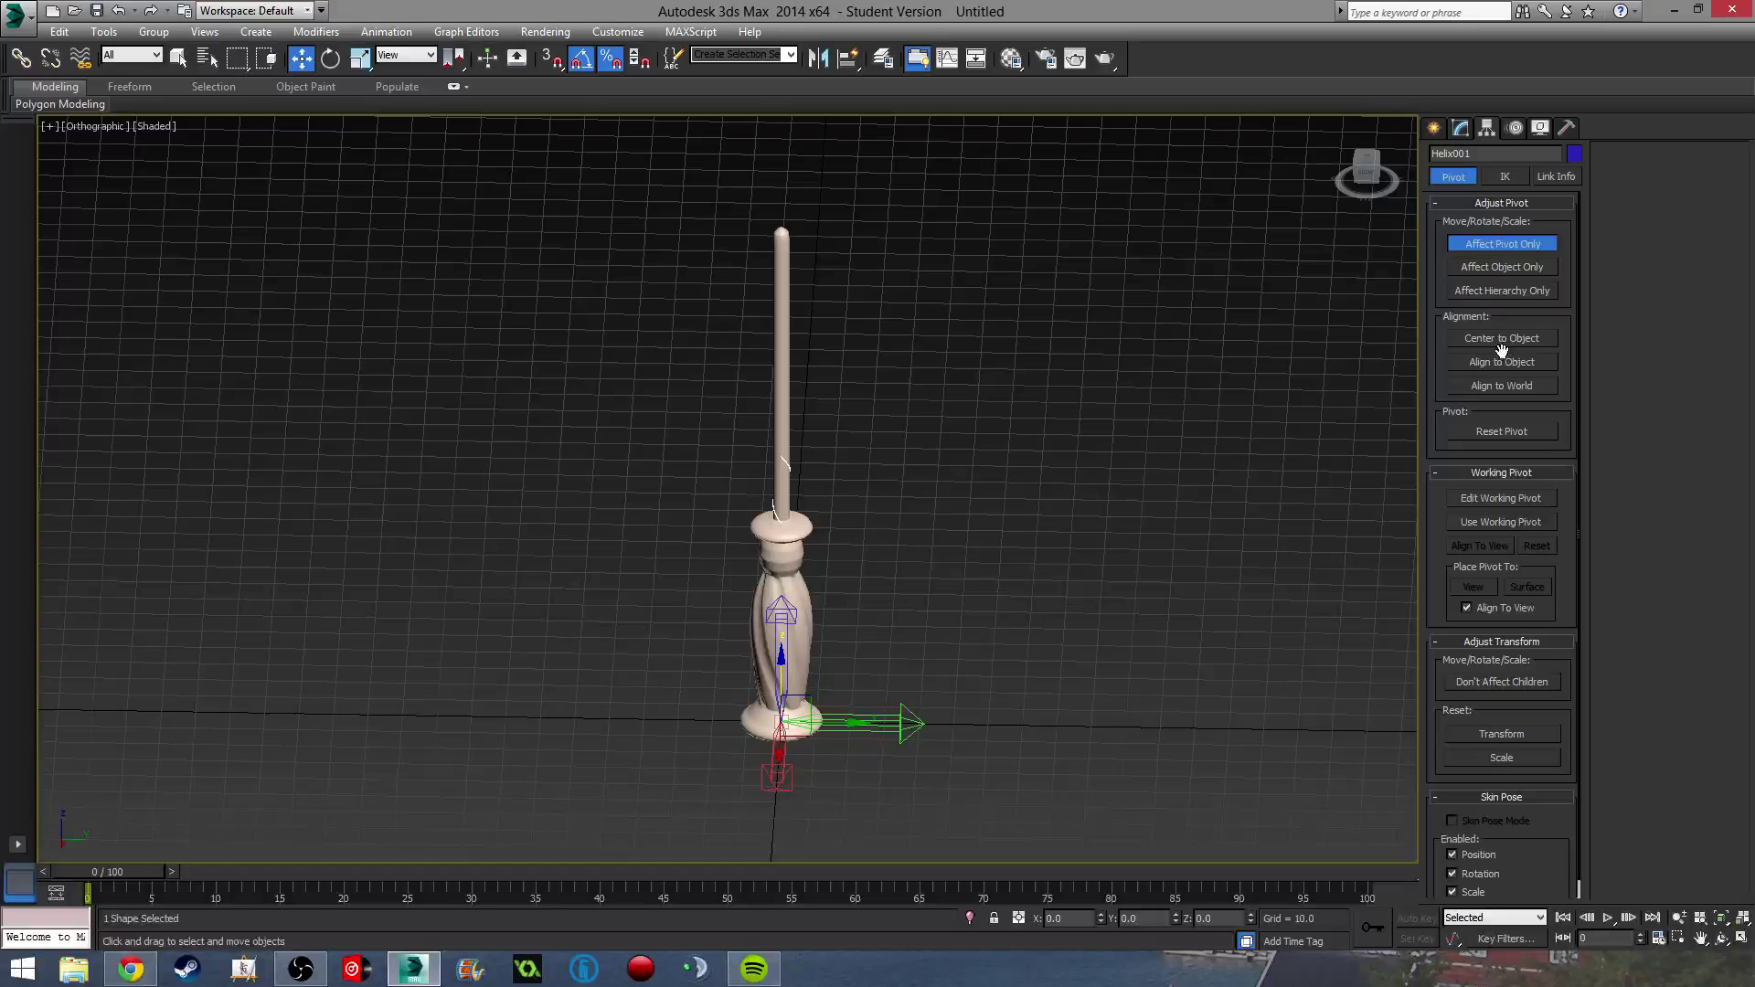
Leave pivot editing and nudge the helix in the Top view to centre it around the rod.
click(1460, 128)
middle_drag(1011, 384, 1013, 458)
key(t)
scroll(779, 509, up, 10)
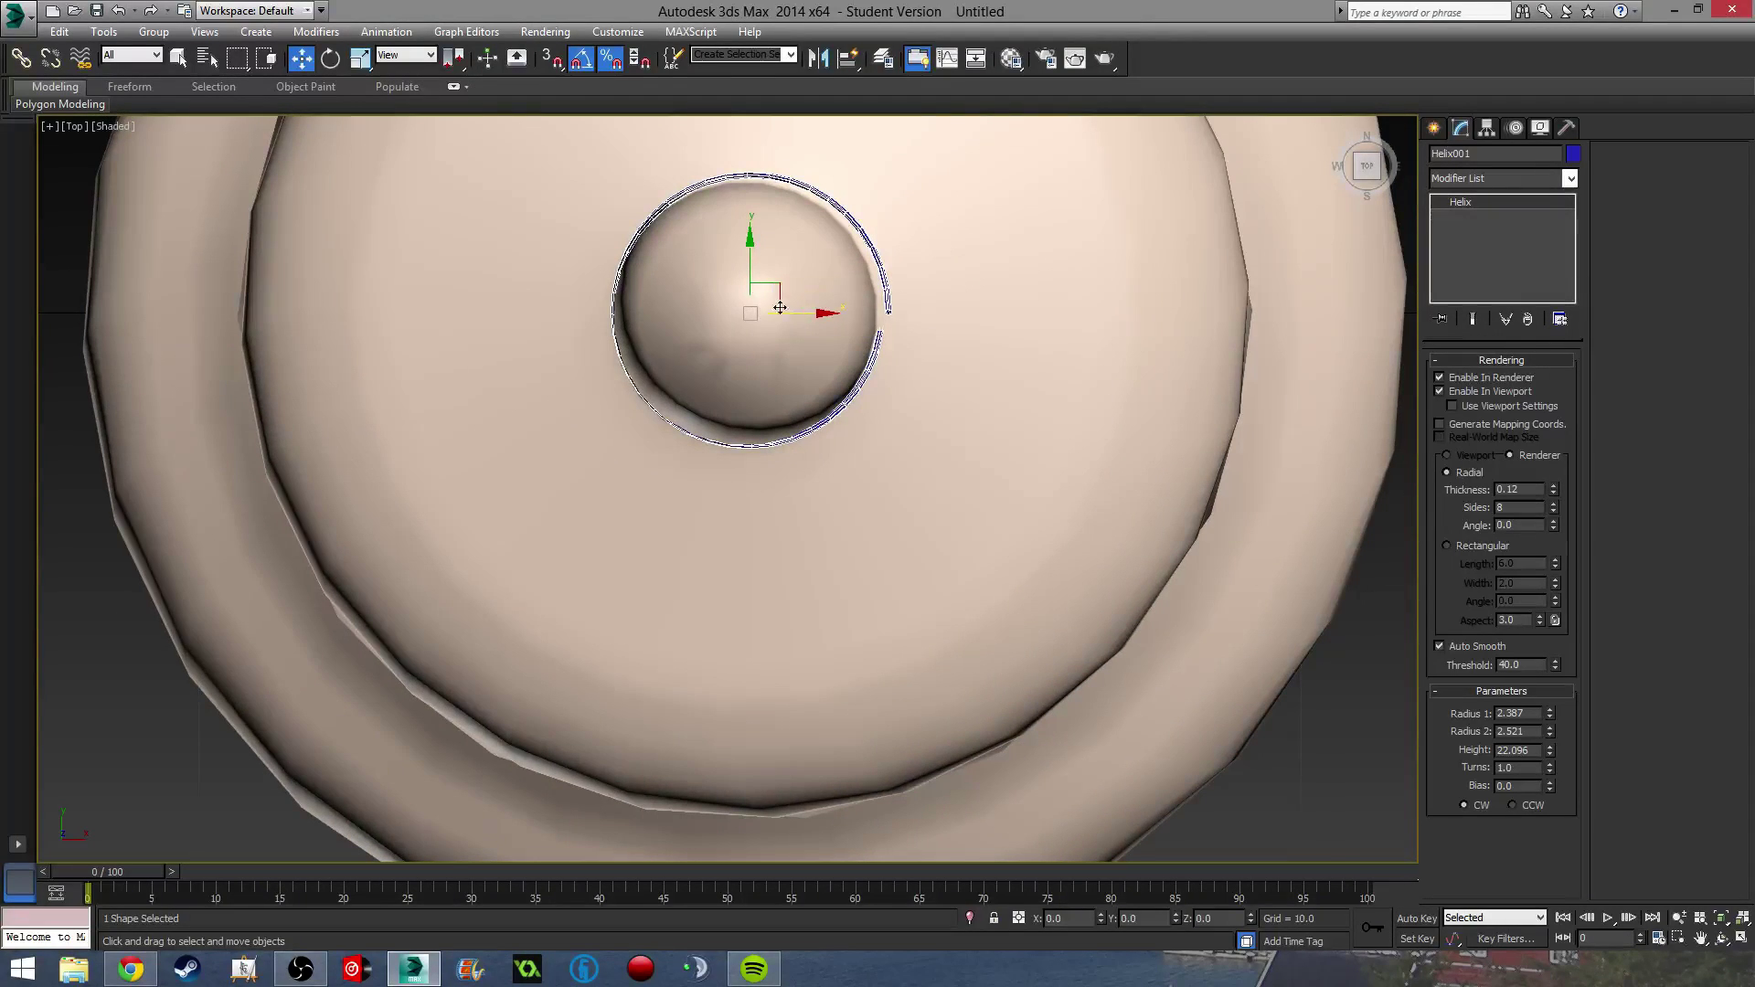
drag(800, 313, 745, 266)
Create one independent copy of the helix, rotated -110 degrees about the Z axis.
key(e)
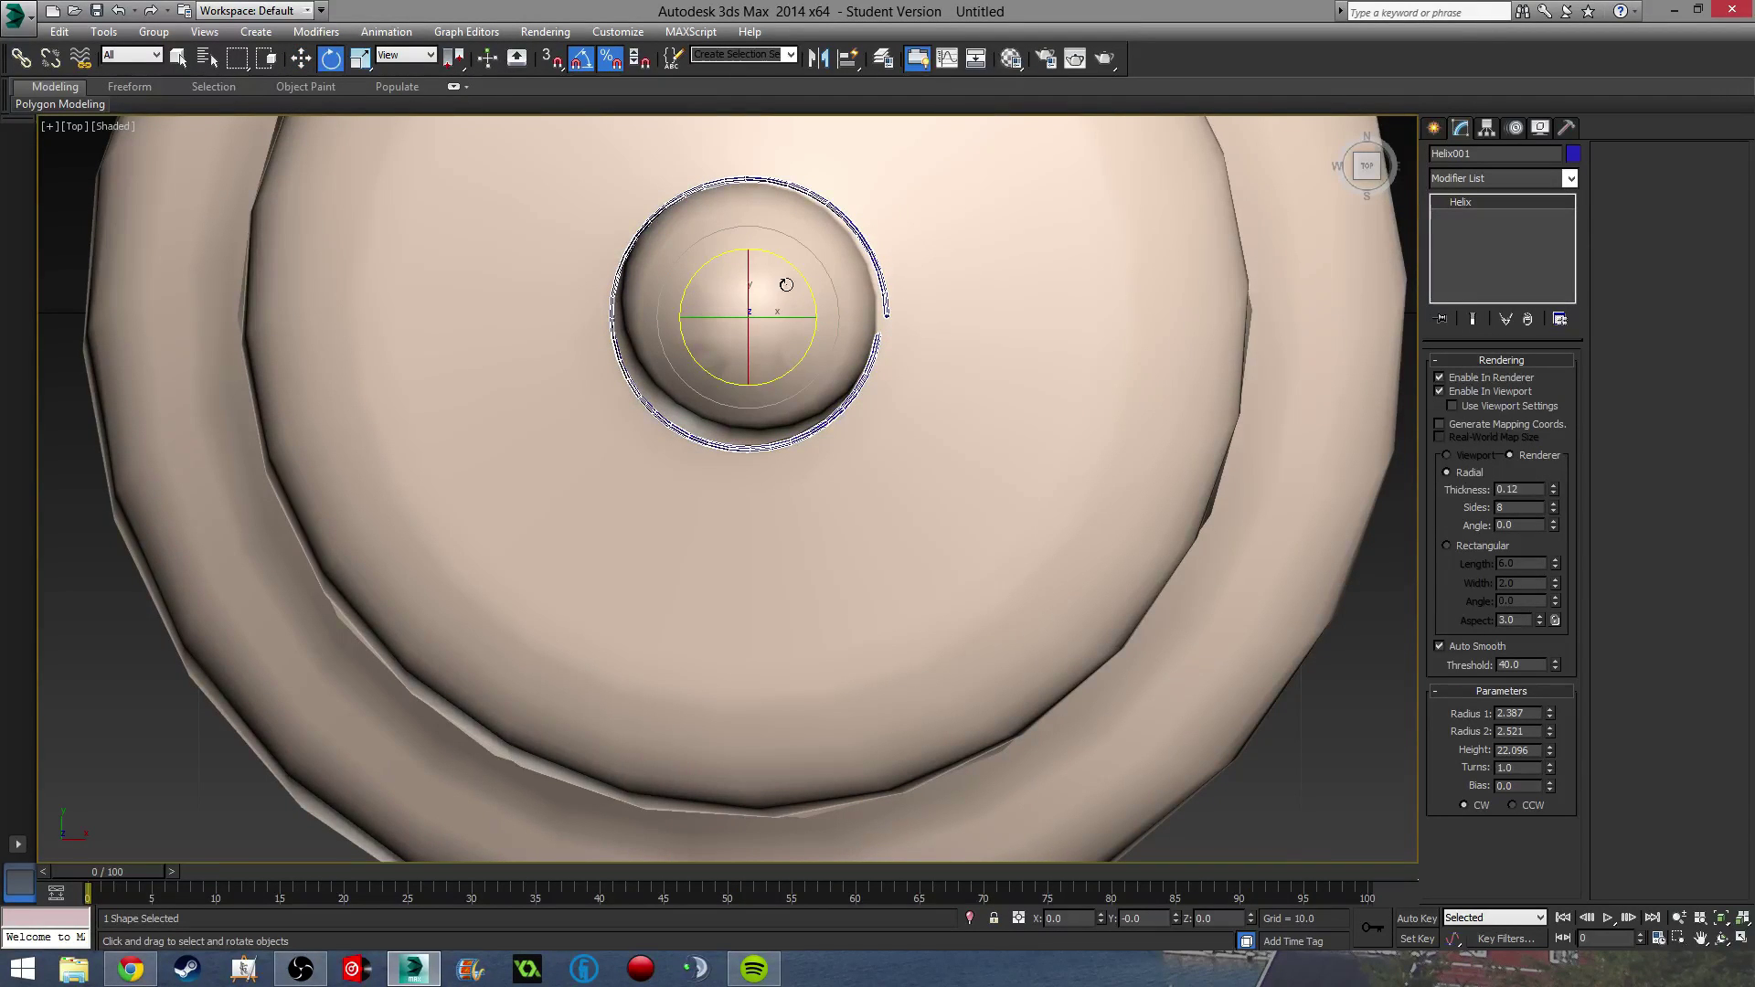
shift+drag(789, 268, 871, 327)
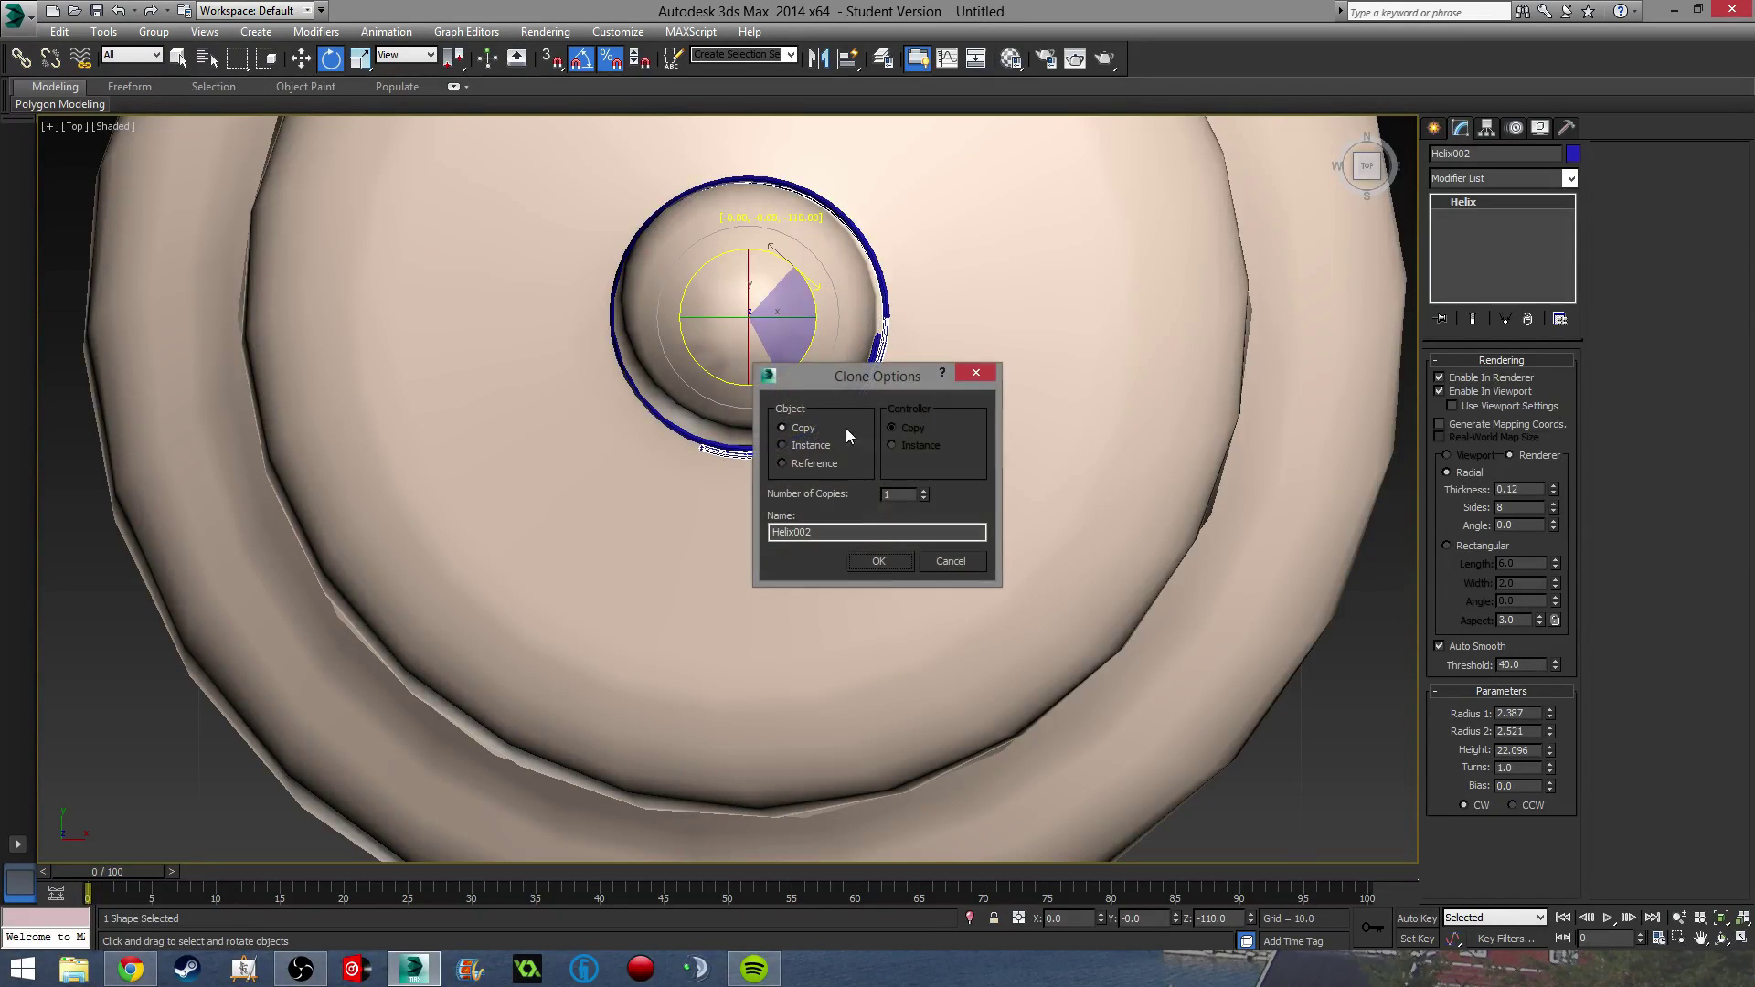
click(886, 569)
Create another rotated copy from the duplicated helix, placing it at 110 degrees about the Z axis.
mouse_move(886, 569)
alt+middle_down()
mouse_move(888, 380)
mouse_move(833, 405)
mouse_move(710, 366)
mouse_move(1142, 430)
mouse_move(1336, 496)
mouse_move(1199, 428)
mouse_move(982, 370)
mouse_move(855, 408)
mouse_move(850, 503)
alt+middle_up()
scroll(889, 382, down, 2)
scroll(850, 504, down, 5)
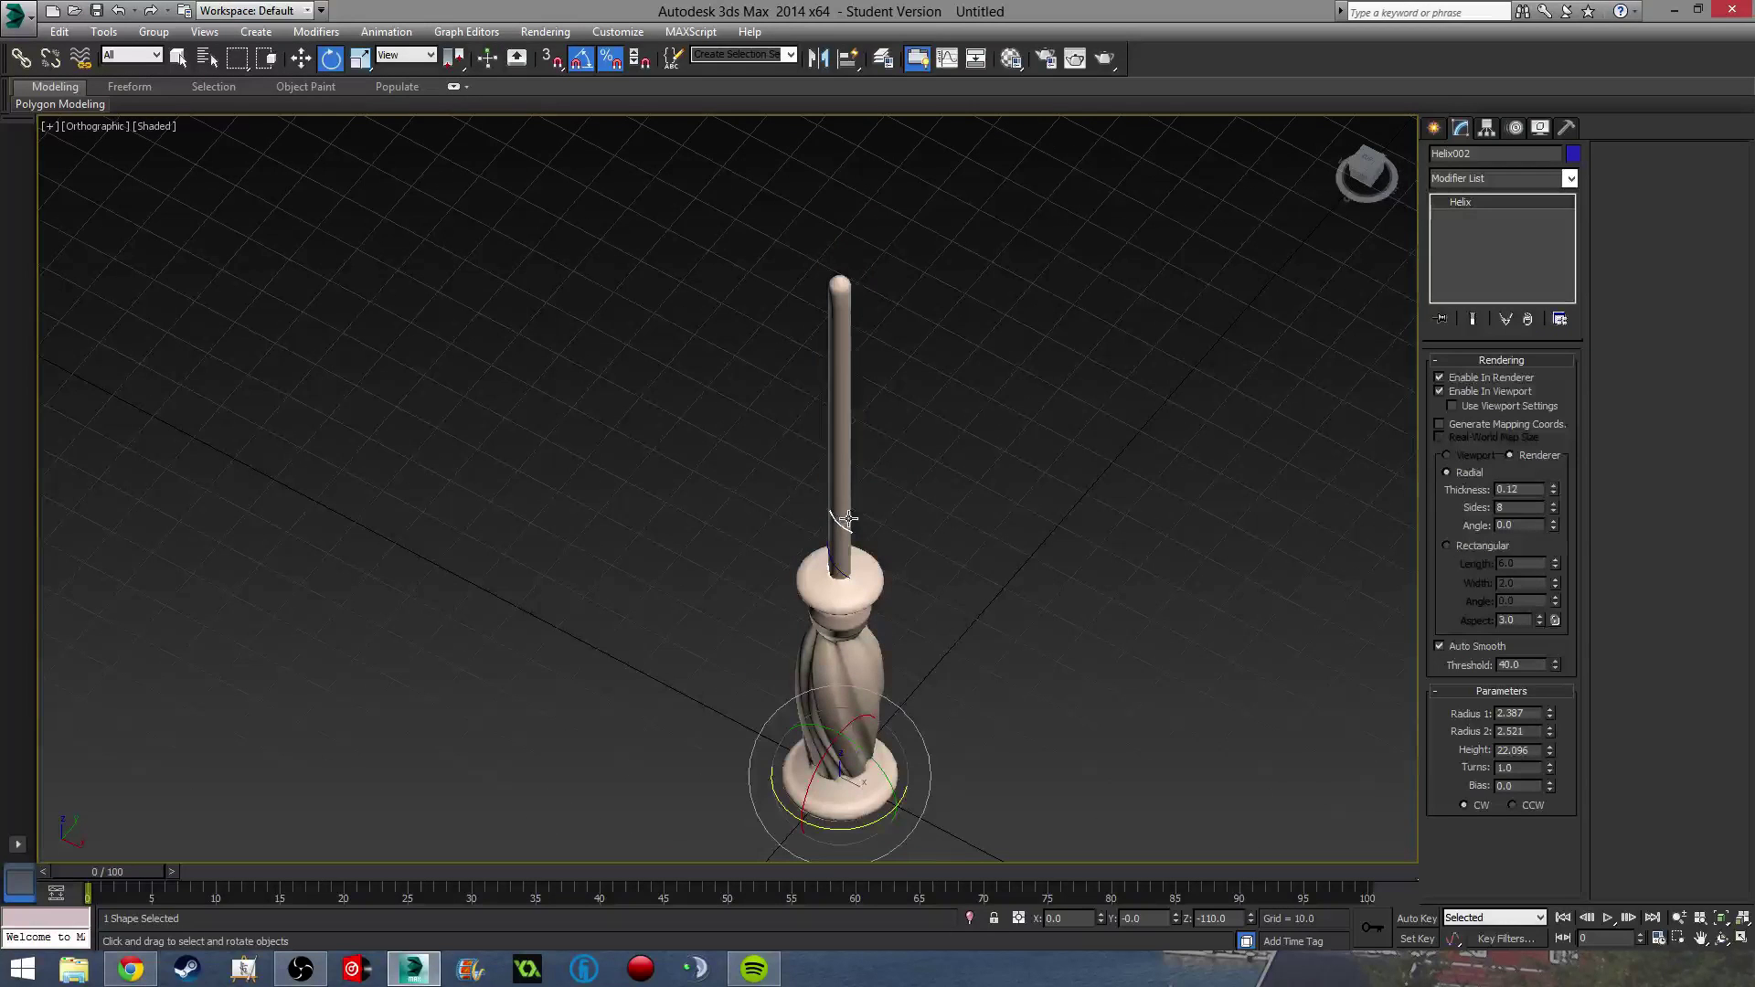
scroll(907, 712, up, 3)
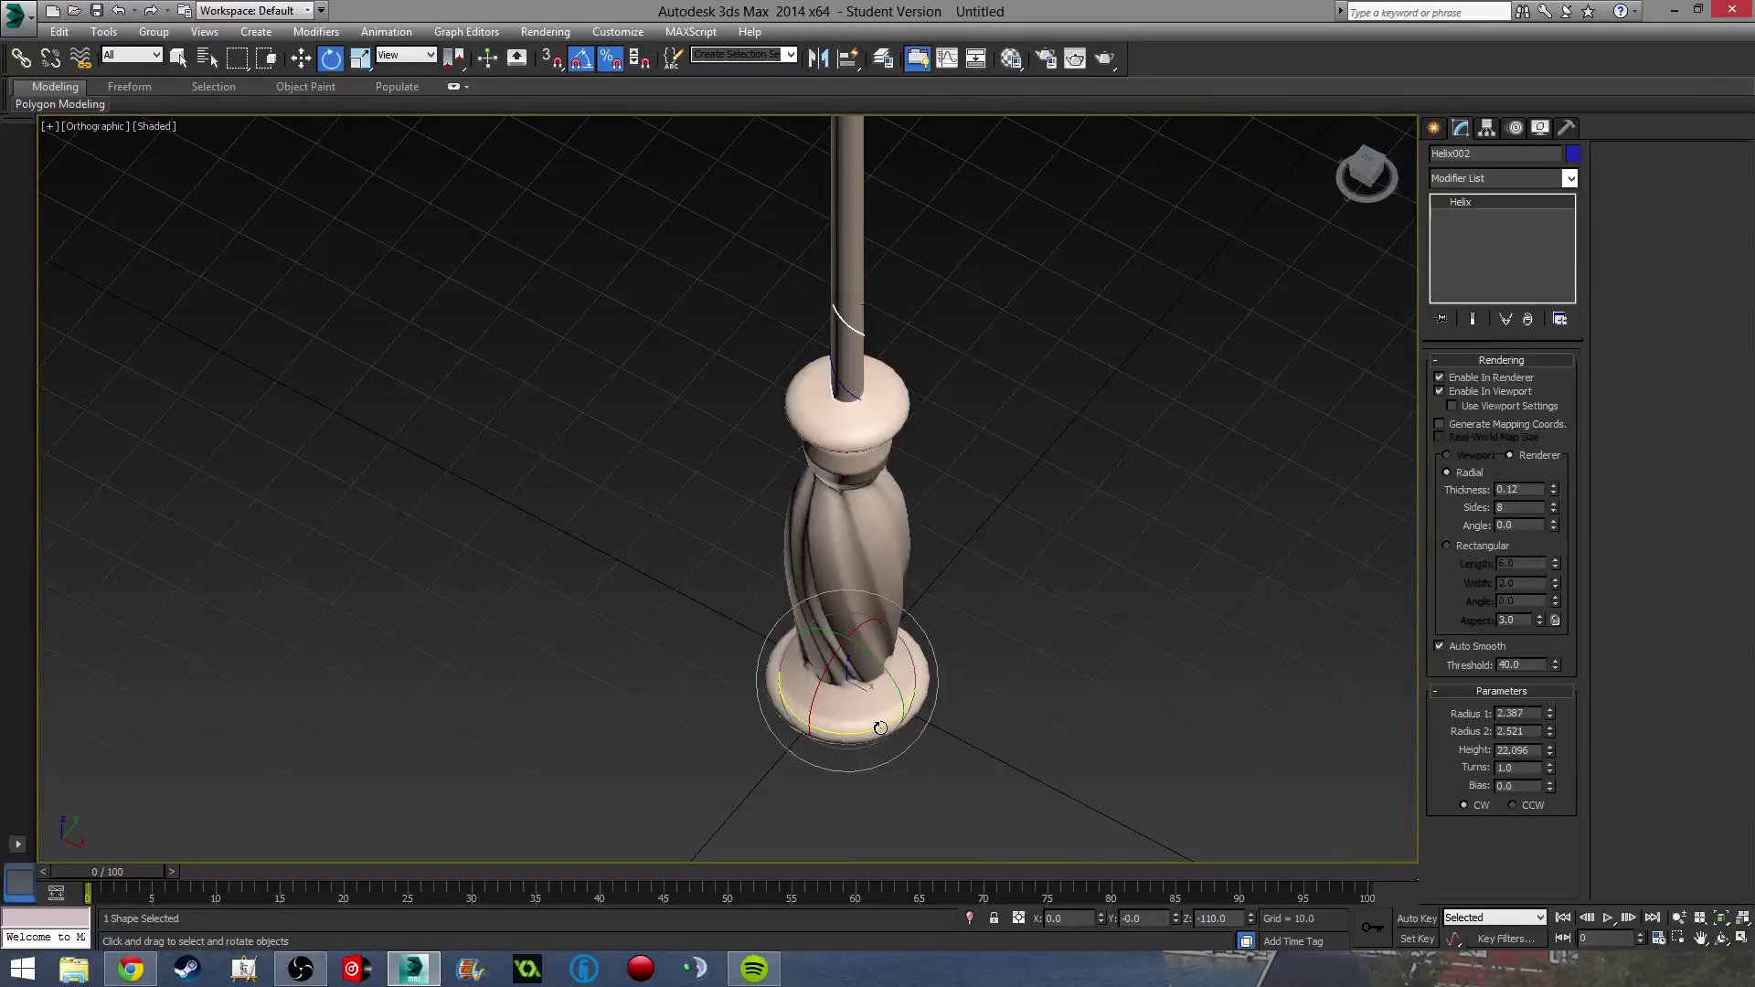
shift+drag(881, 728, 728, 727)
click(878, 561)
mouse_move(890, 565)
alt+middle_down()
mouse_move(698, 488)
mouse_move(616, 508)
mouse_move(673, 552)
mouse_move(744, 430)
mouse_move(588, 415)
mouse_move(333, 442)
mouse_move(834, 498)
mouse_move(709, 668)
alt+middle_up()
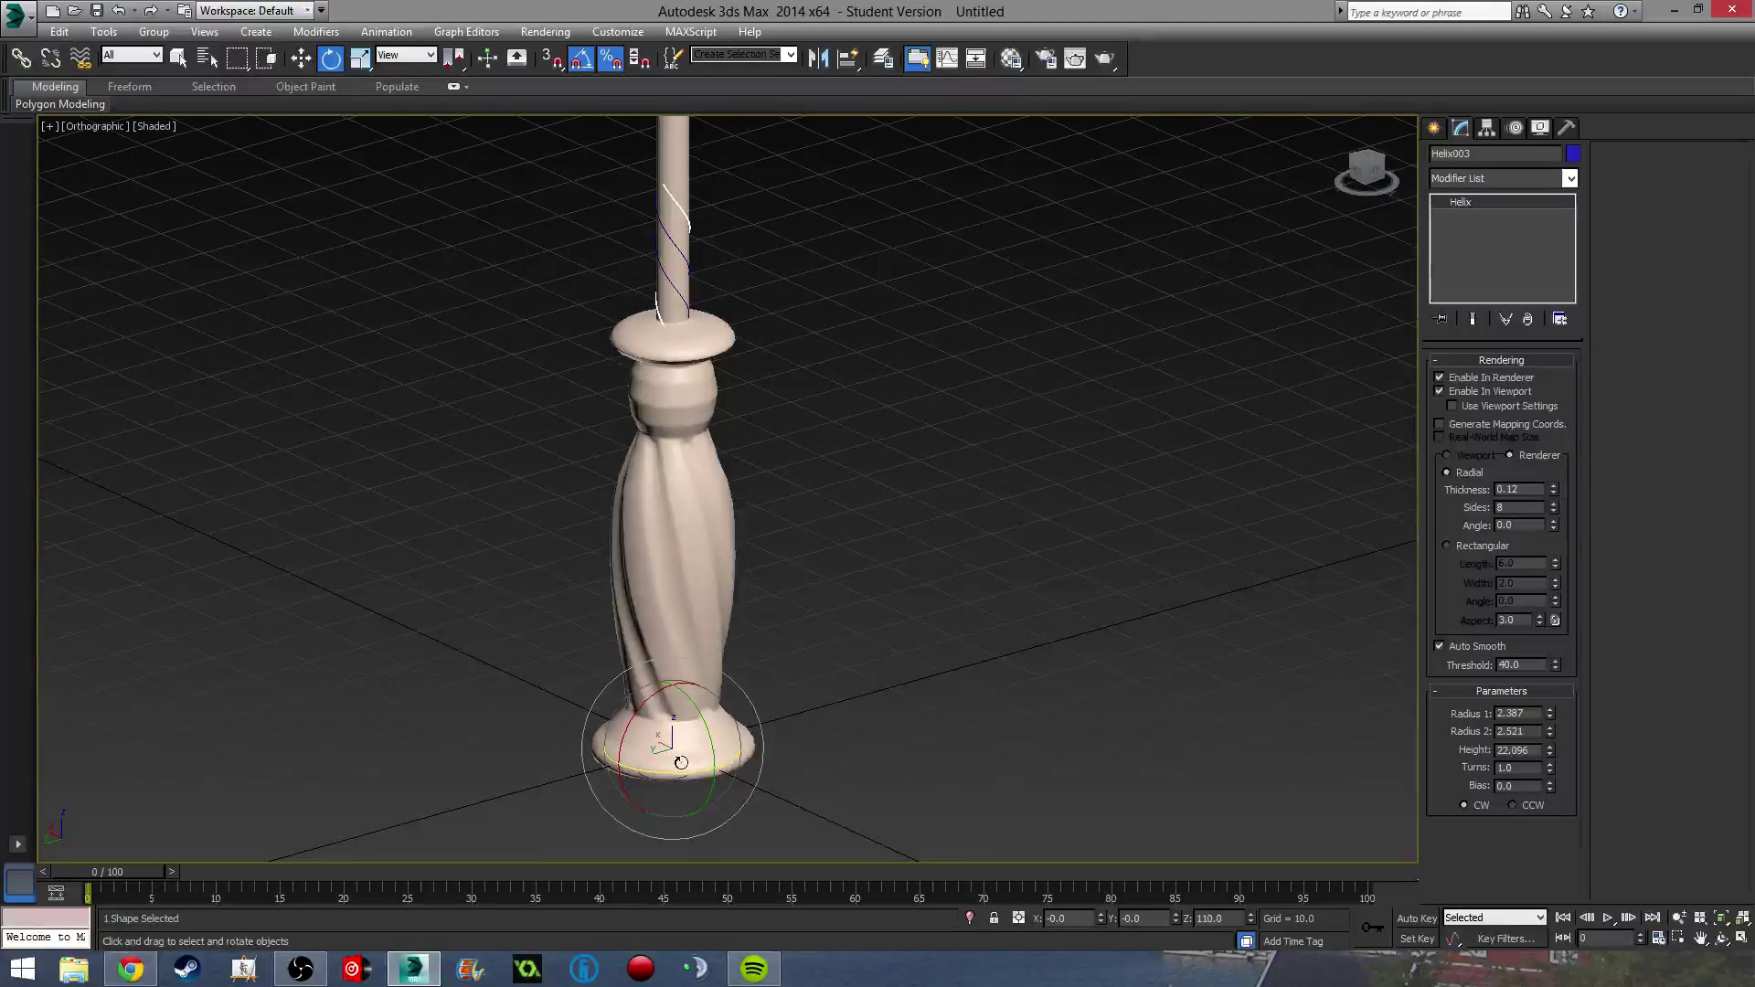
Add further independent rotated copies of the helix, placing them at -55 and -165 degrees about the Z axis.
shift+drag(682, 775, 586, 761)
click(853, 561)
click(873, 564)
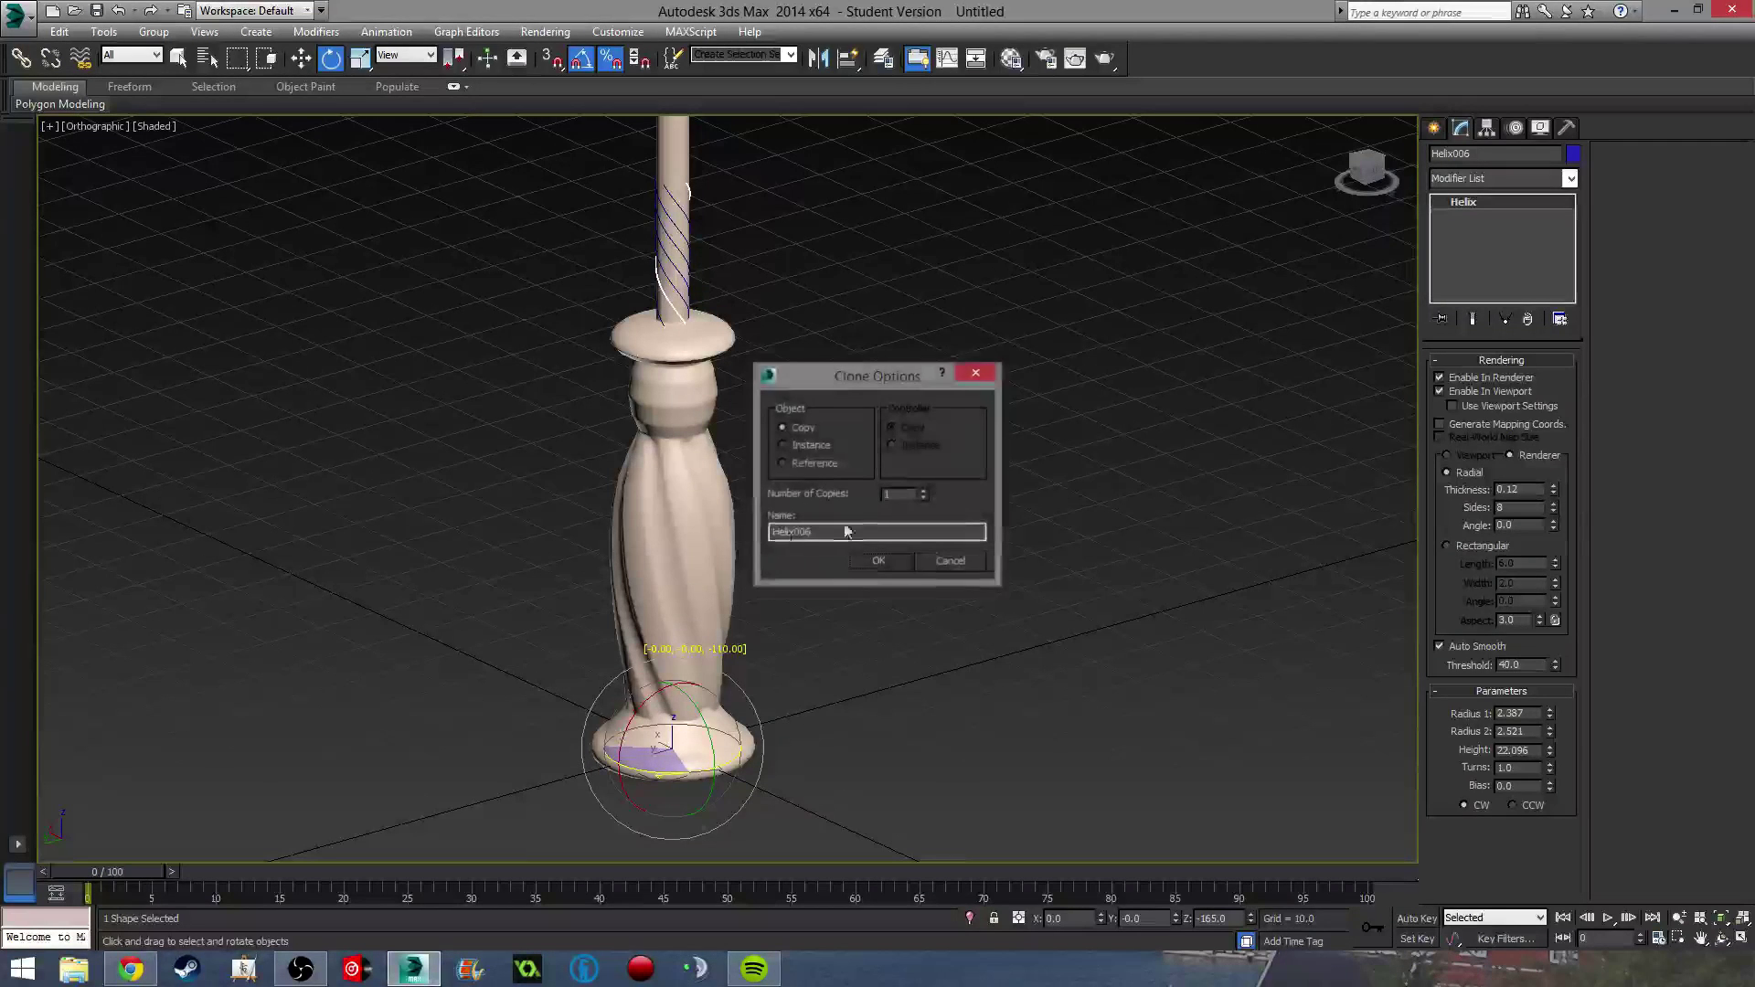
click(872, 566)
mouse_move(872, 566)
alt+middle_down()
mouse_move(910, 471)
mouse_move(1019, 419)
mouse_move(941, 434)
alt+middle_up()
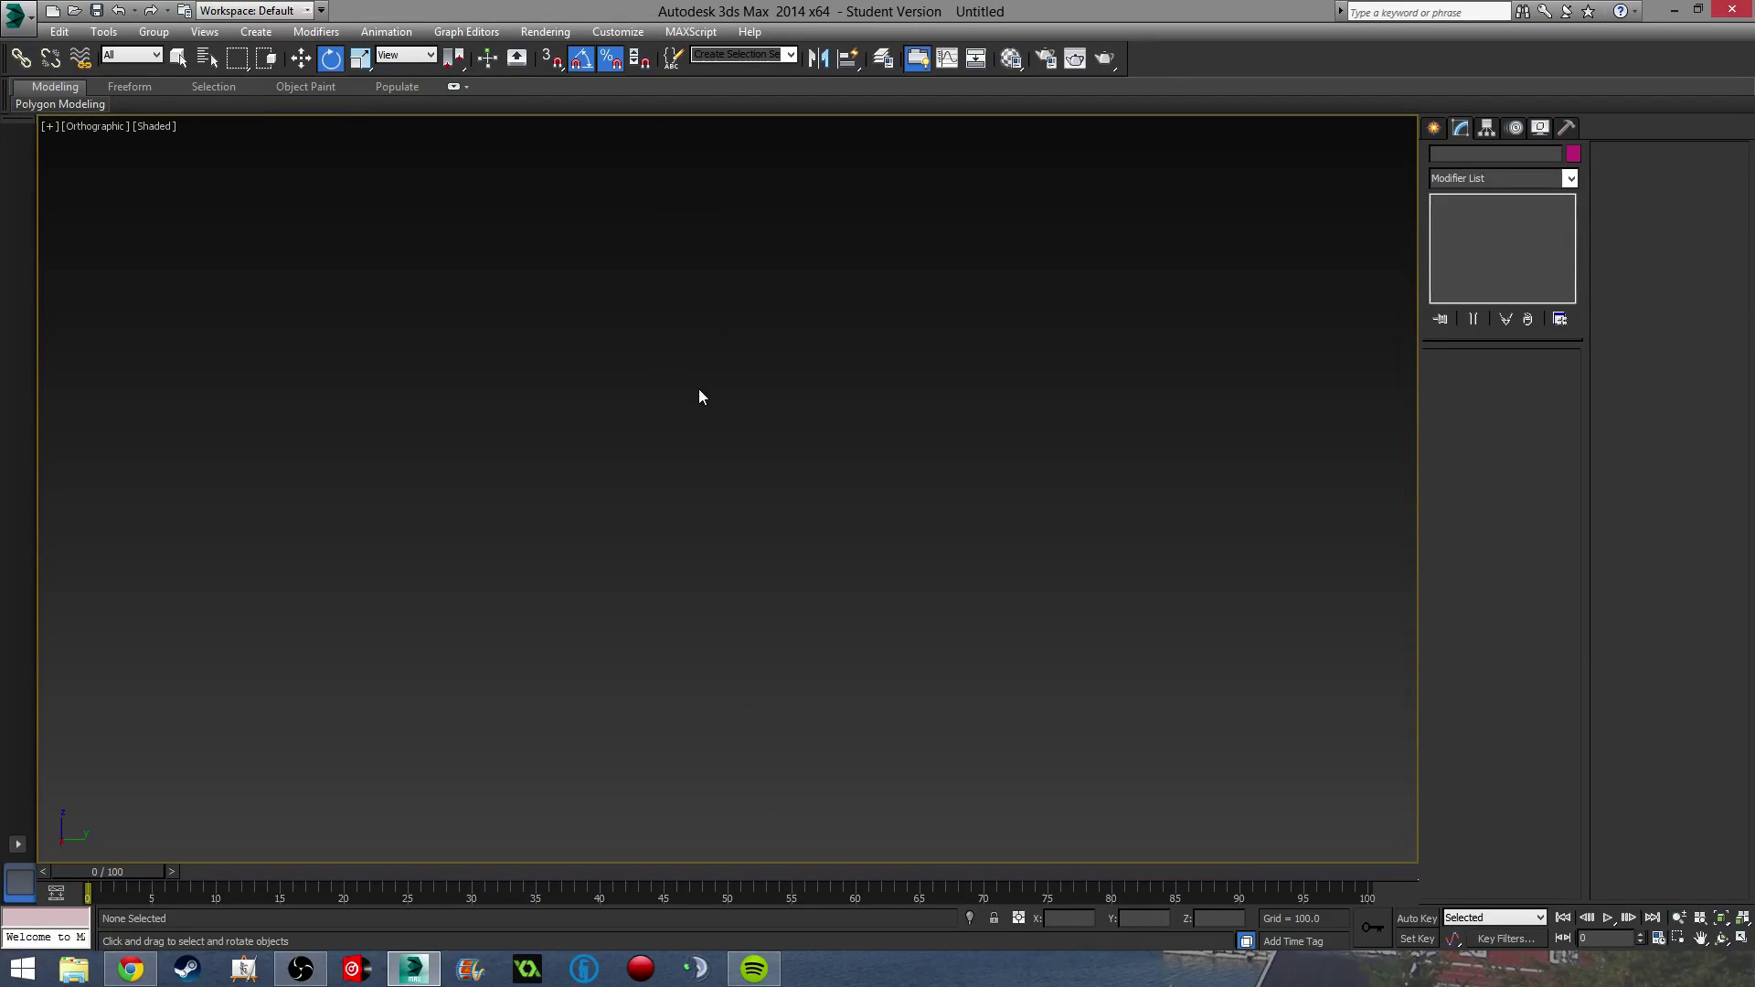
Set the height of the original helix, the unrotated strand at 0 degrees, to 24.306.
key(p)
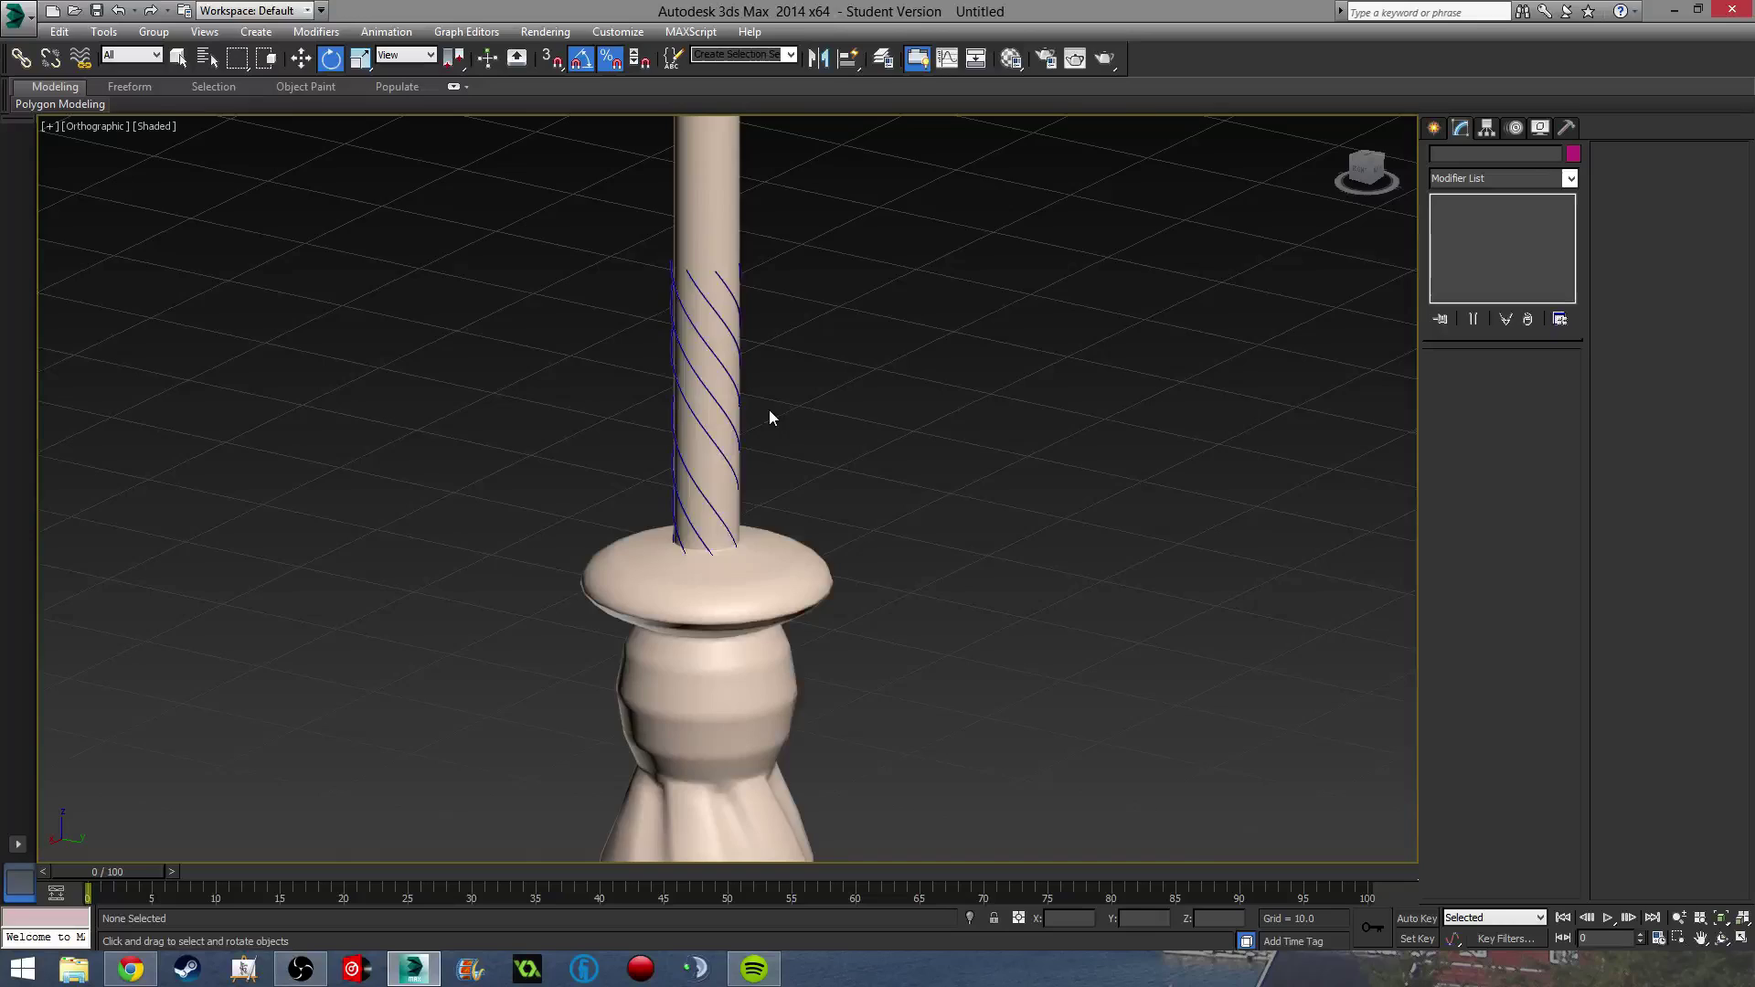
scroll(769, 416, down, 5)
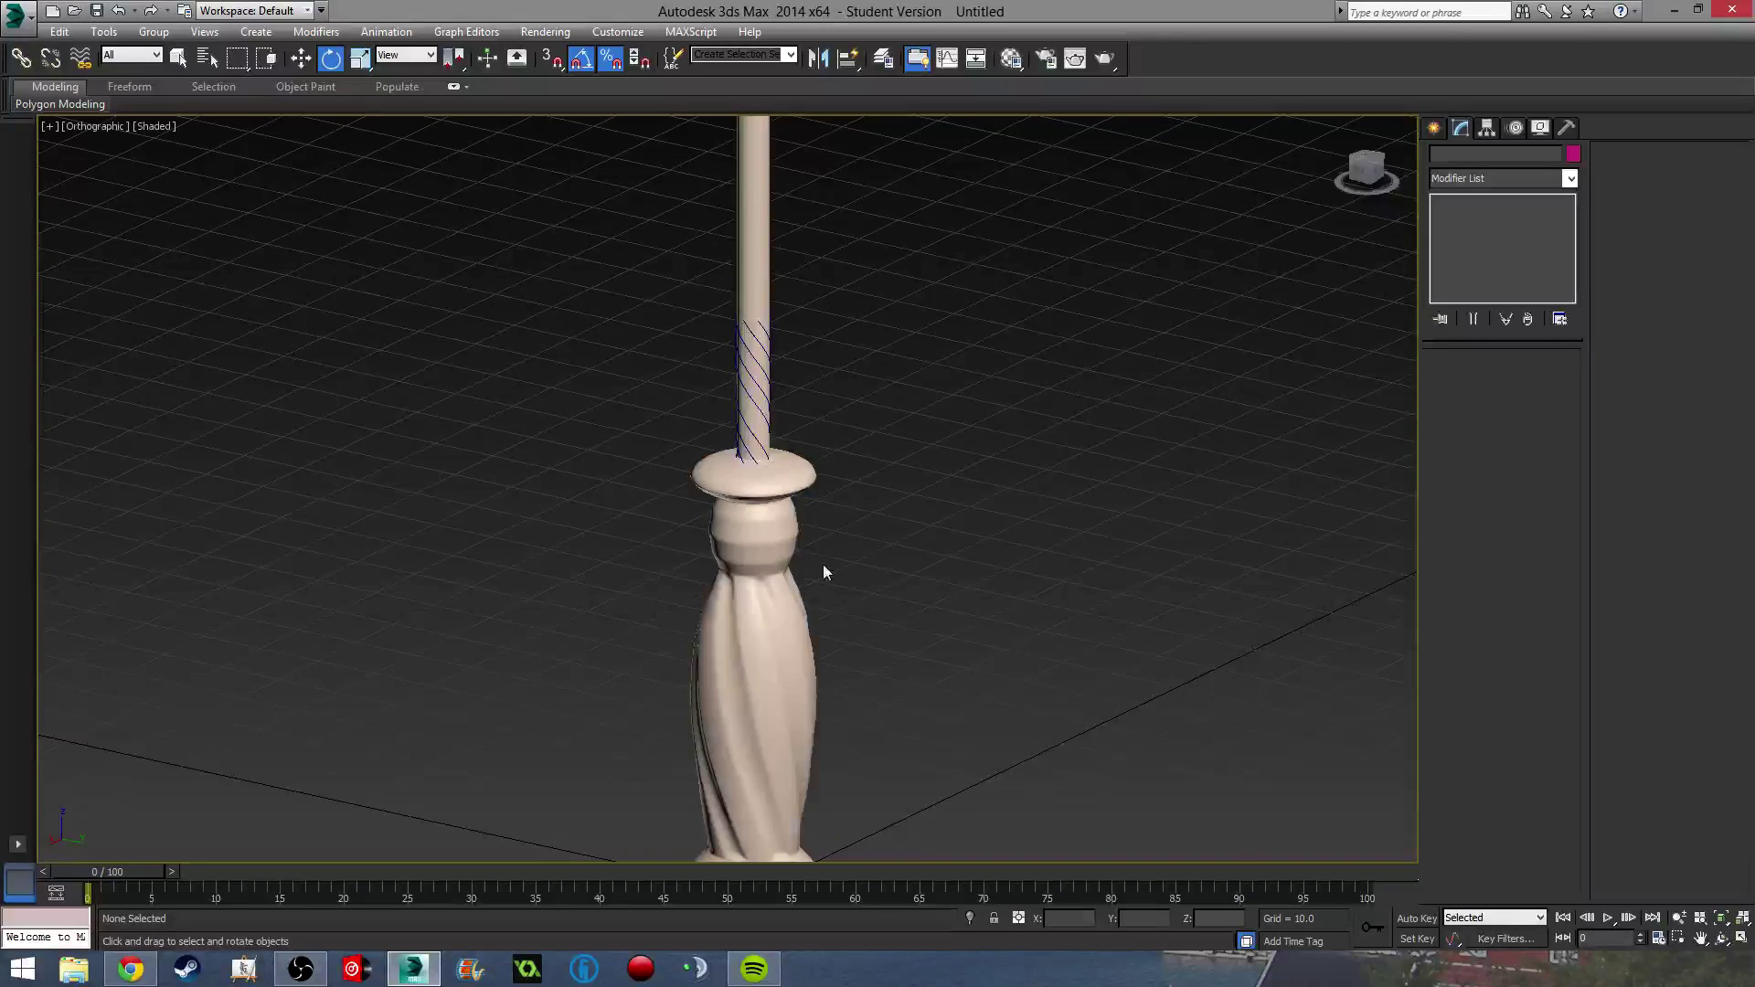
scroll(781, 285, down, 4)
scroll(761, 429, up, 10)
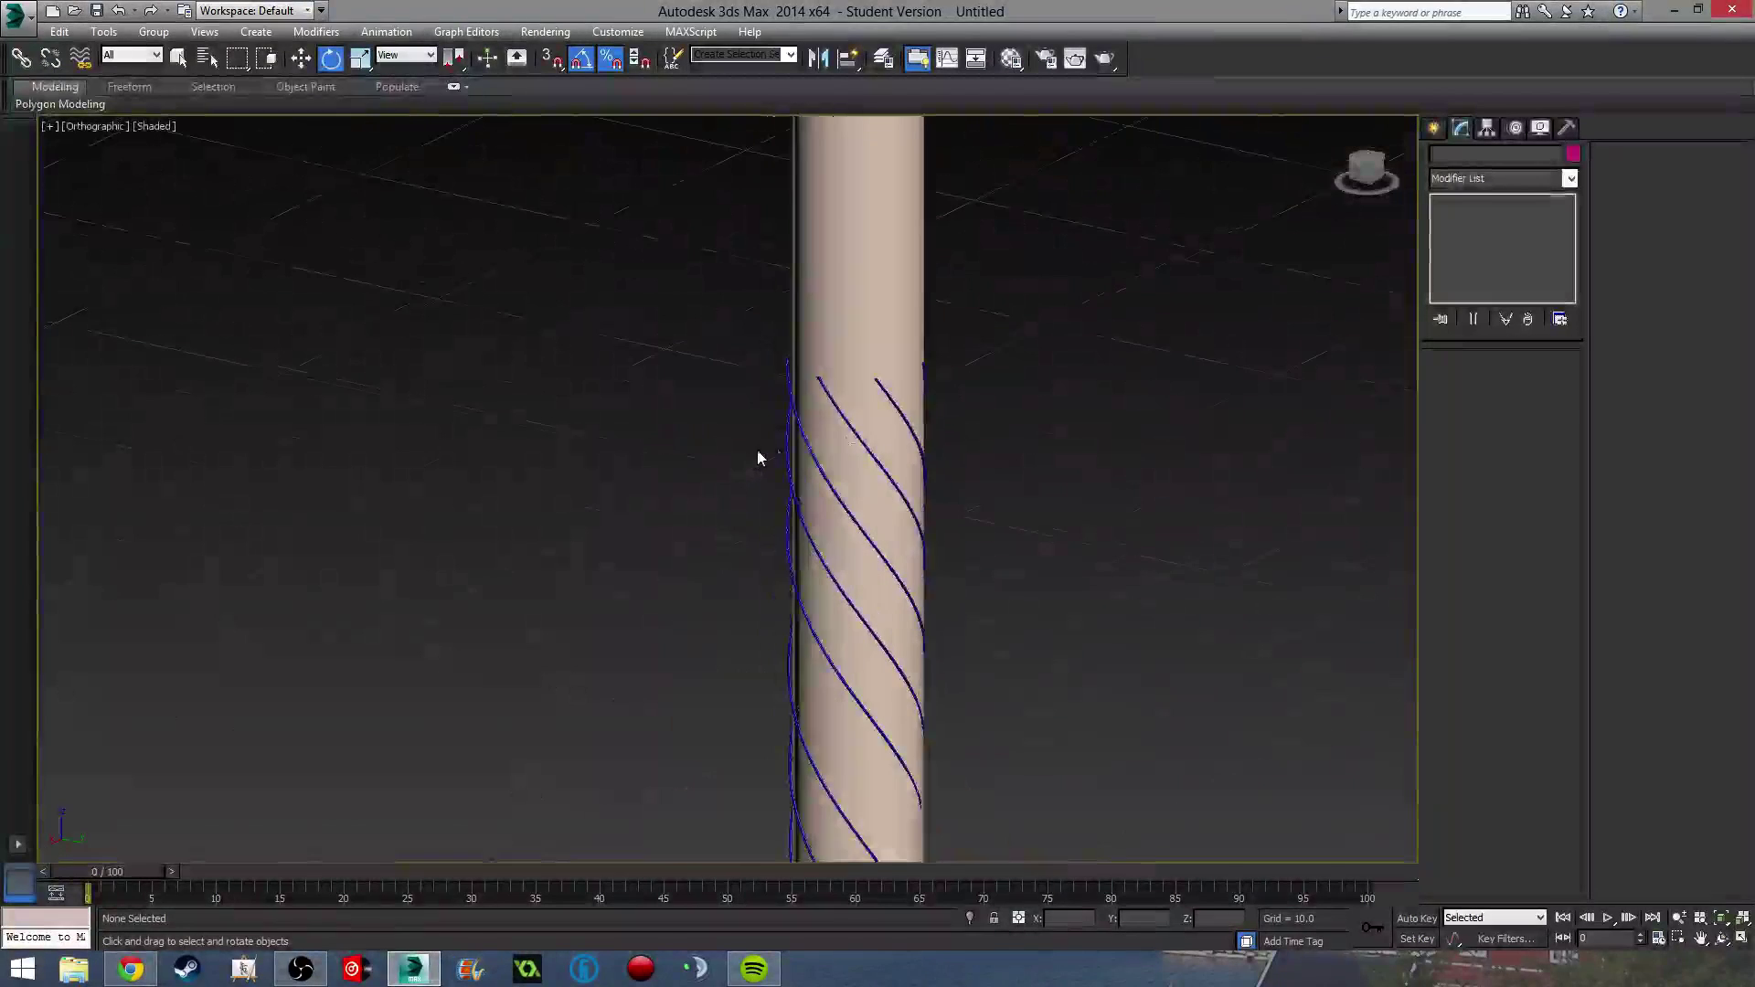
click(867, 449)
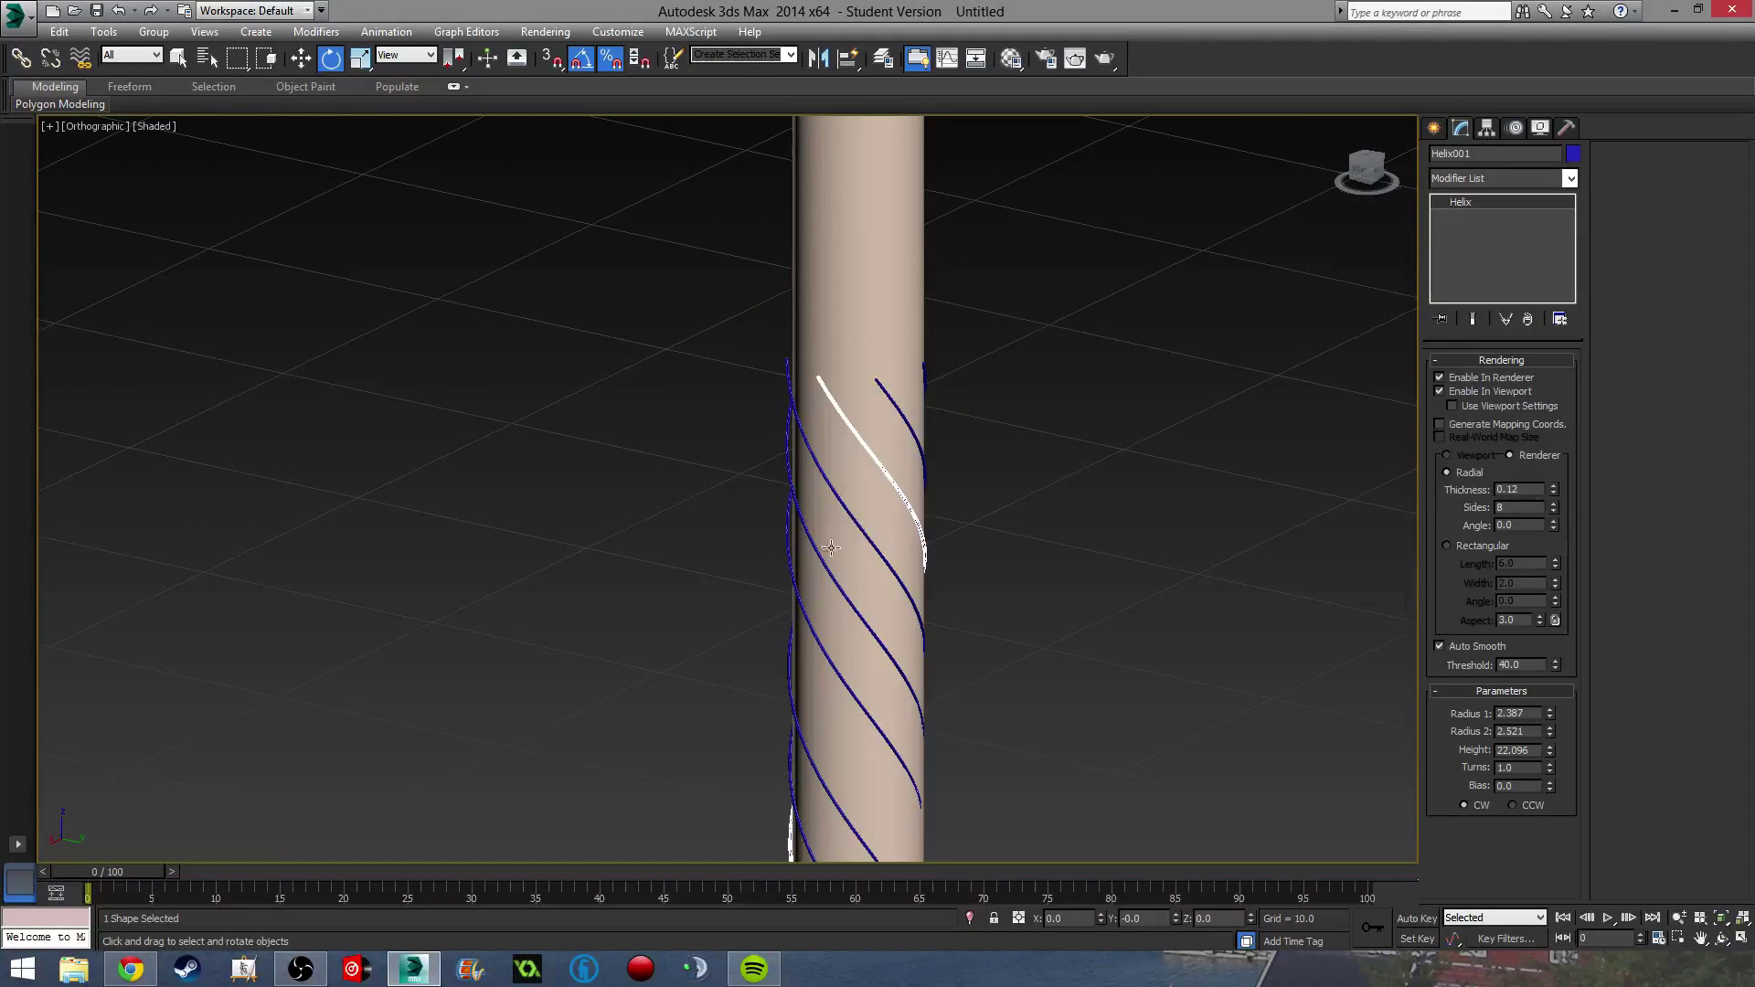
drag(1549, 751, 1541, 738)
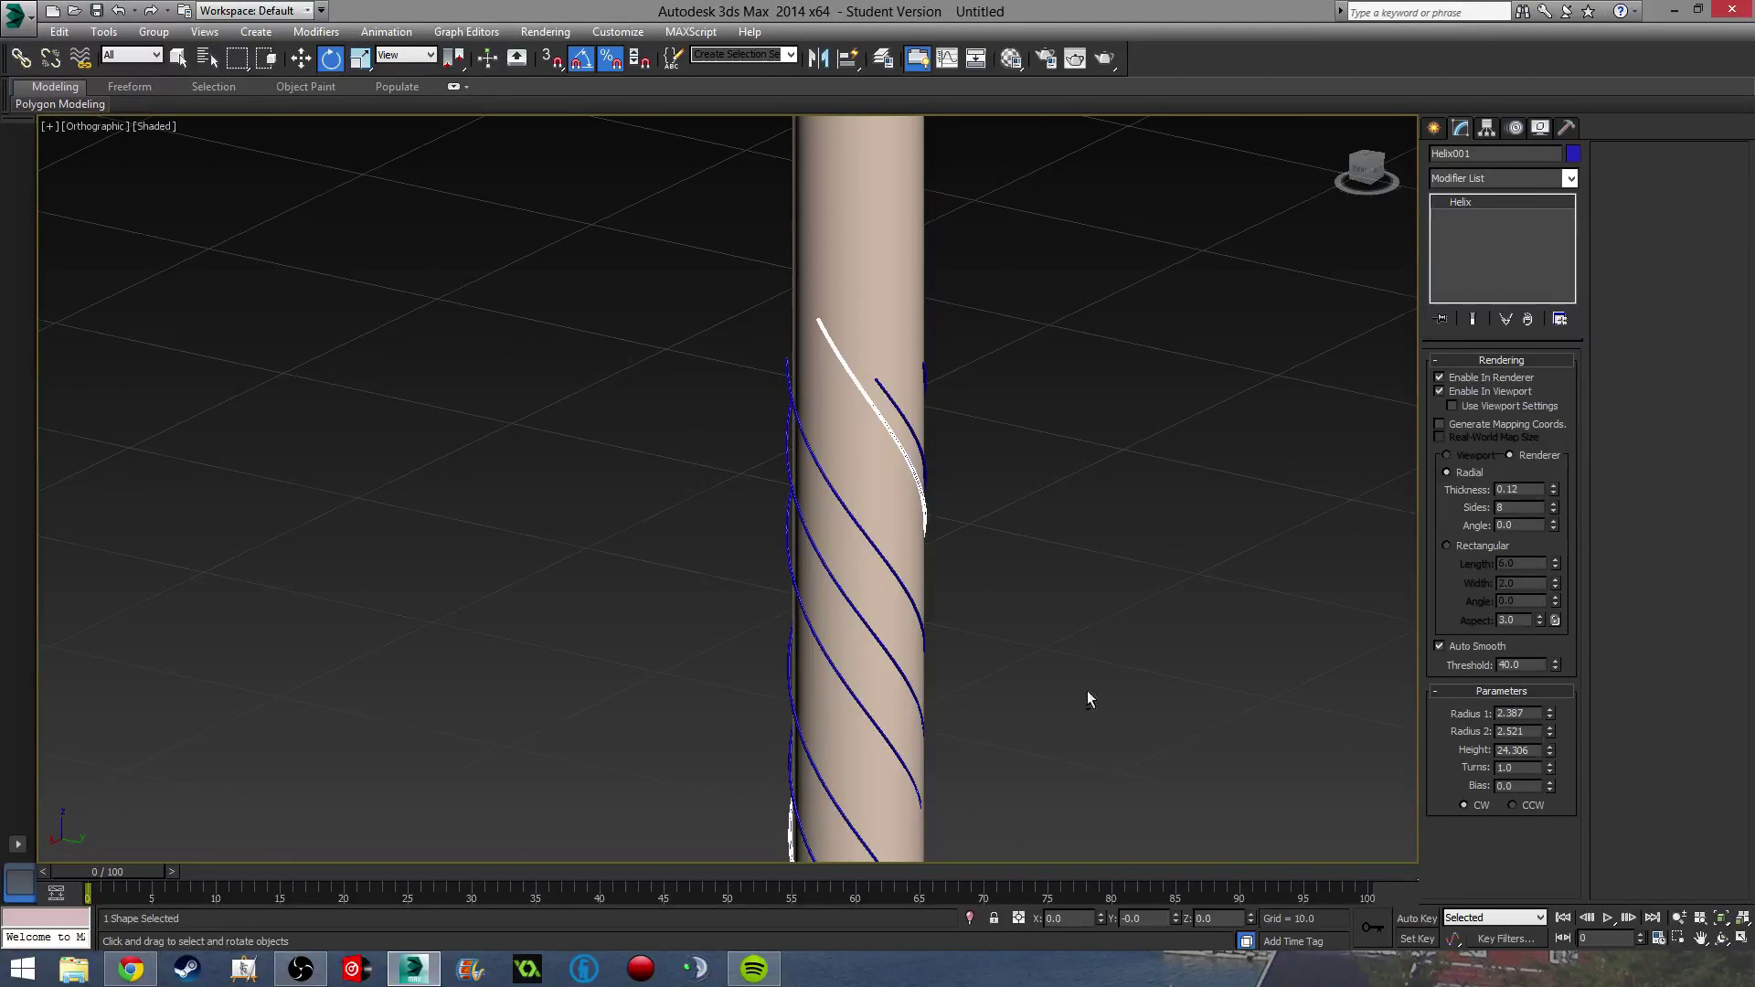
Set the height of the helix copy rotated to -165 degrees to 24.747.
alt+middle_drag(1087, 699, 823, 663)
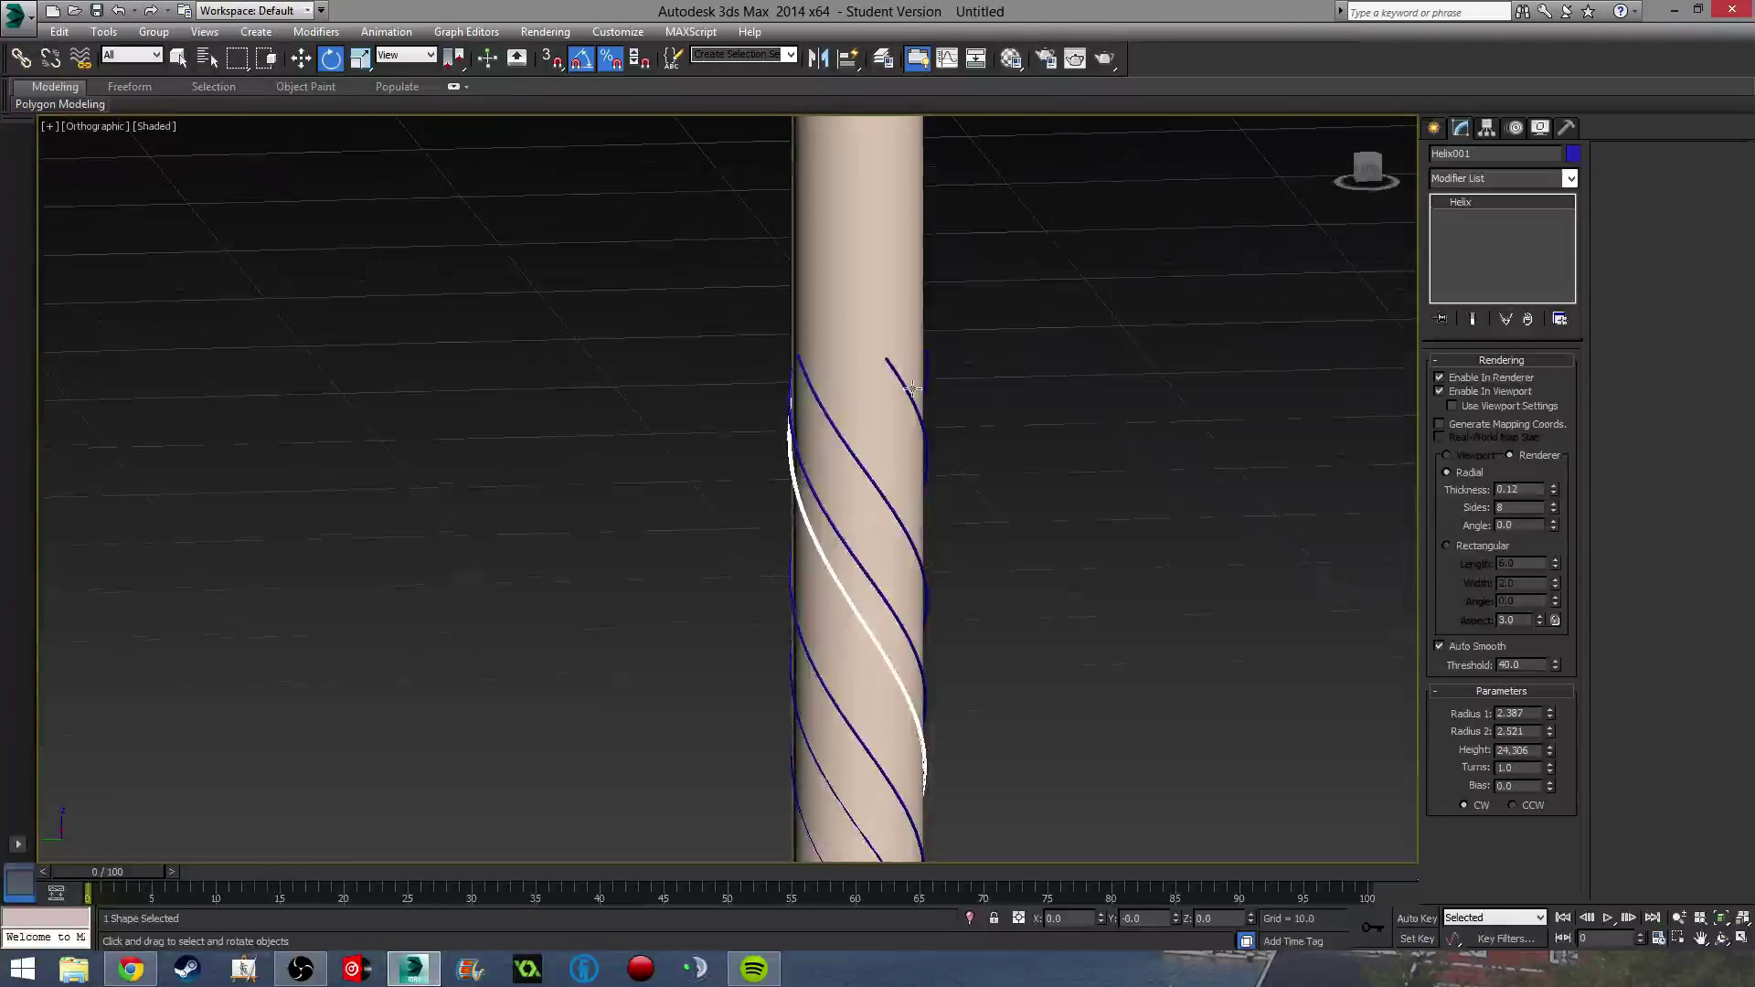
click(900, 387)
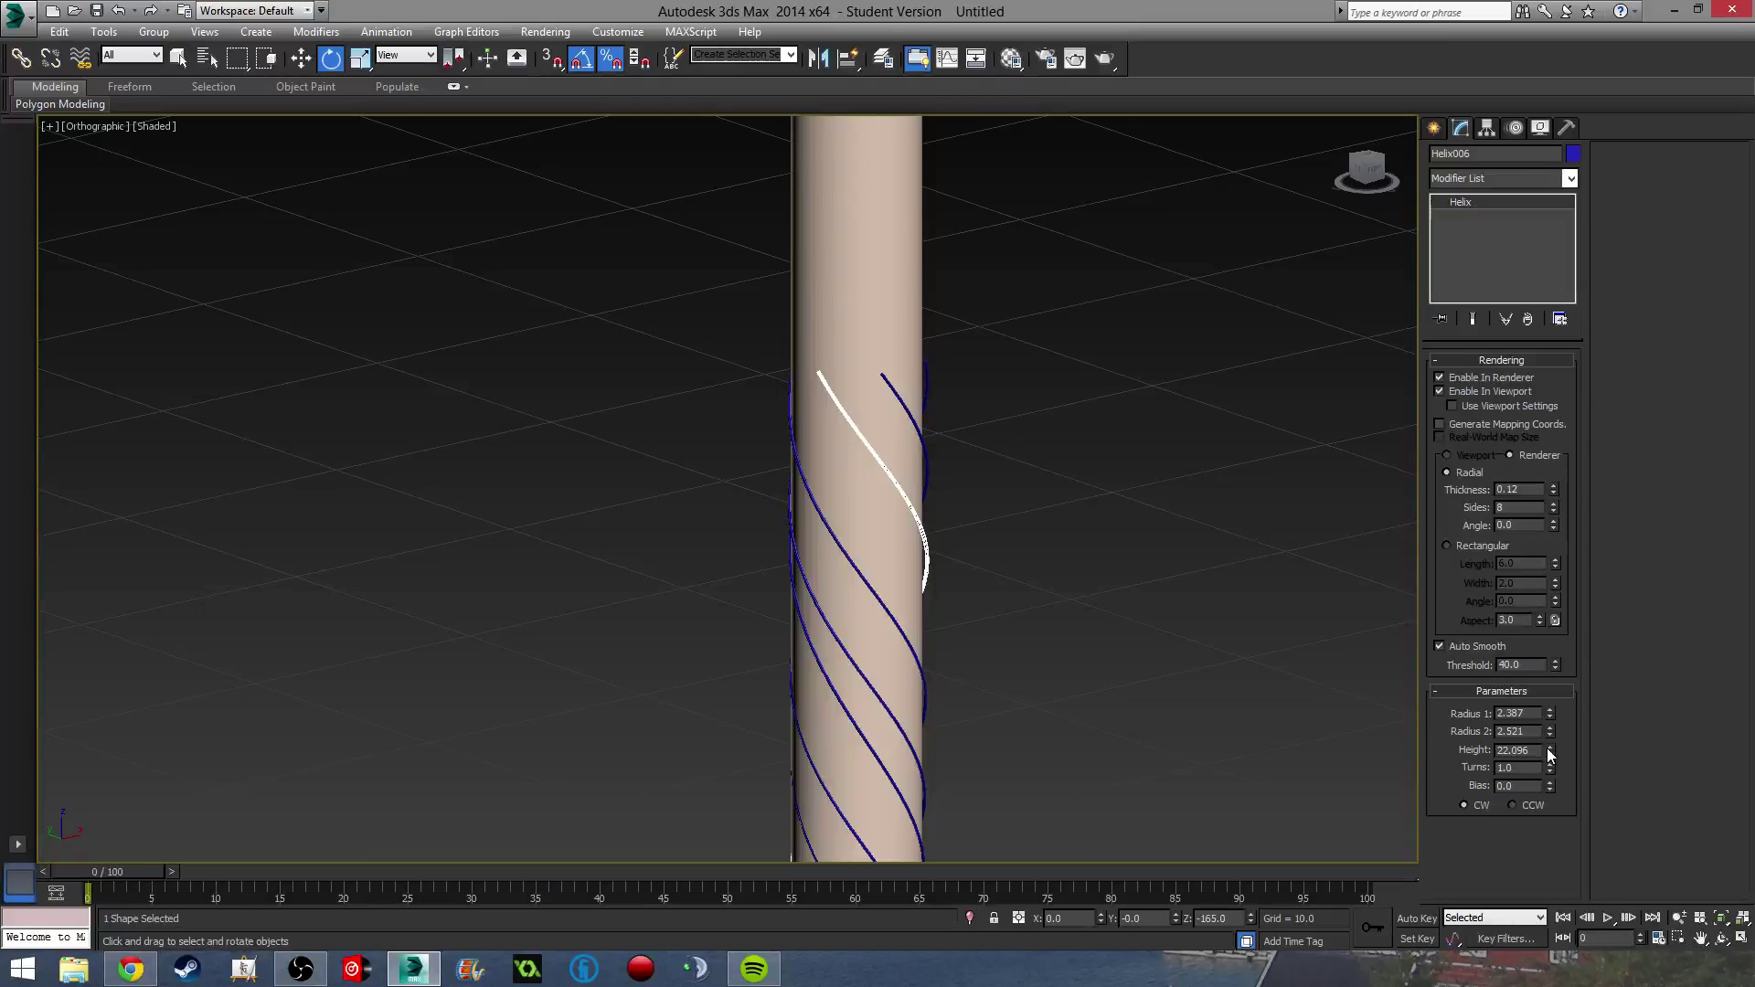
drag(1548, 750, 1547, 735)
Hide the viewport grid and set the height of the helix copy rotated to -55 degrees to 19.886.
alt+middle_drag(1212, 699, 927, 540)
click(927, 540)
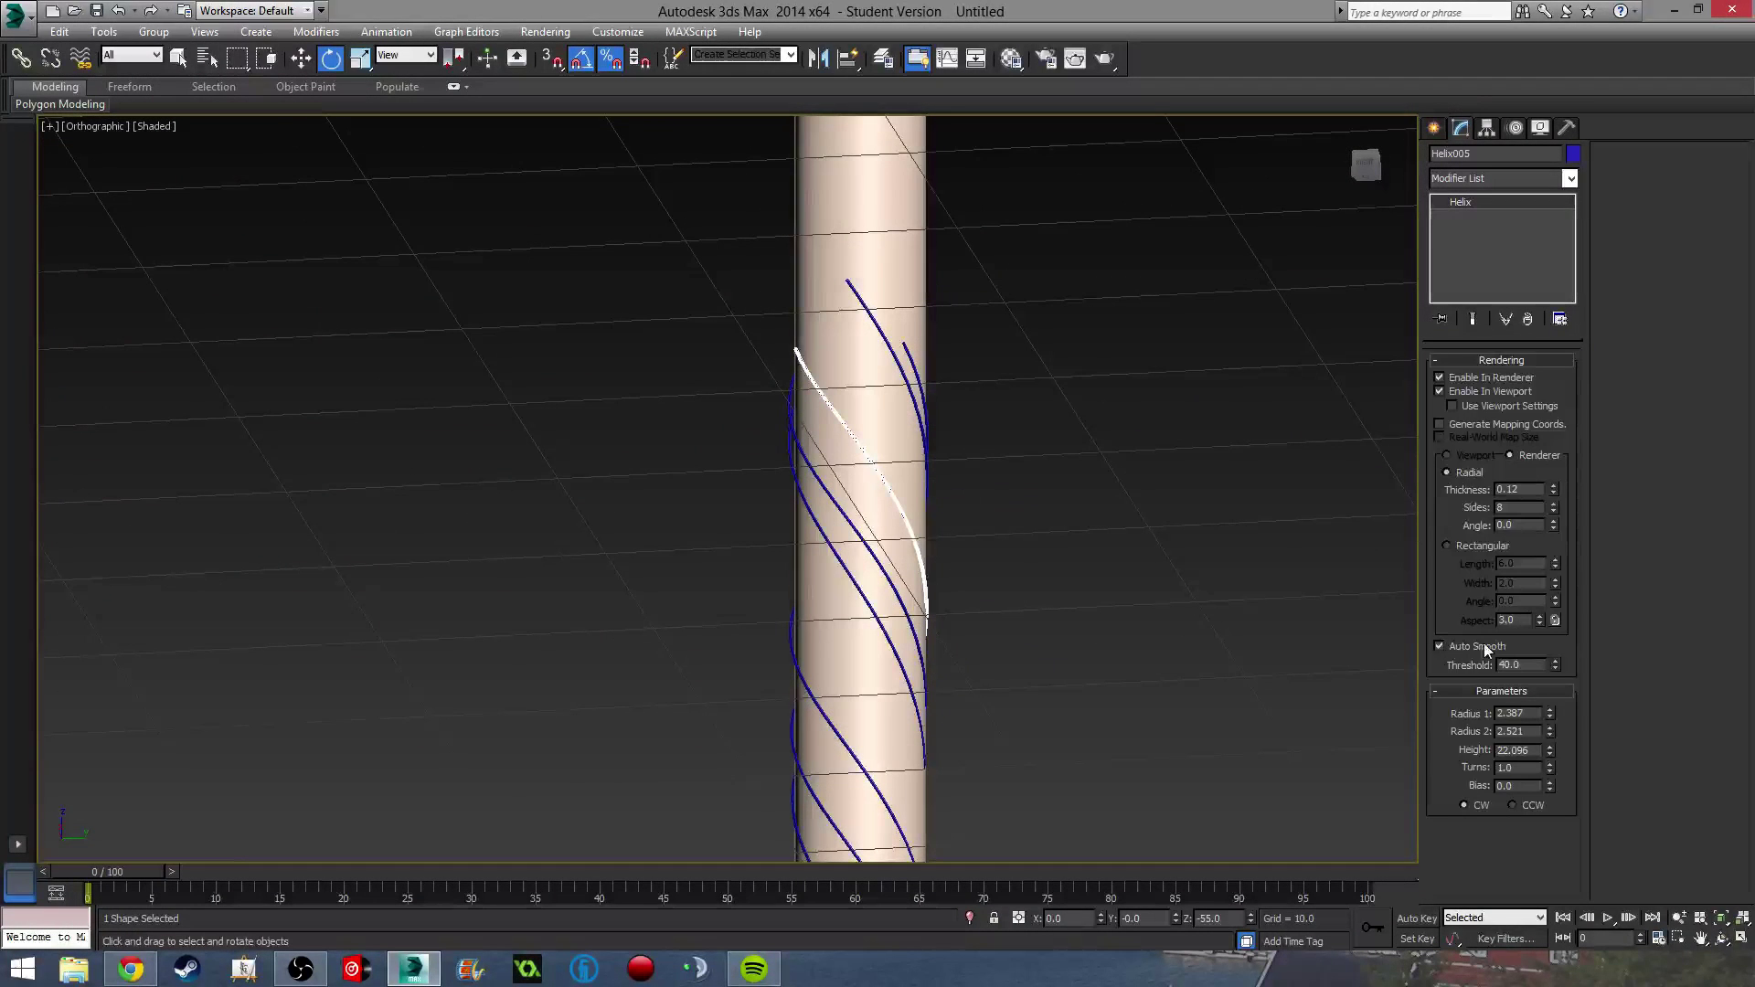
key(g)
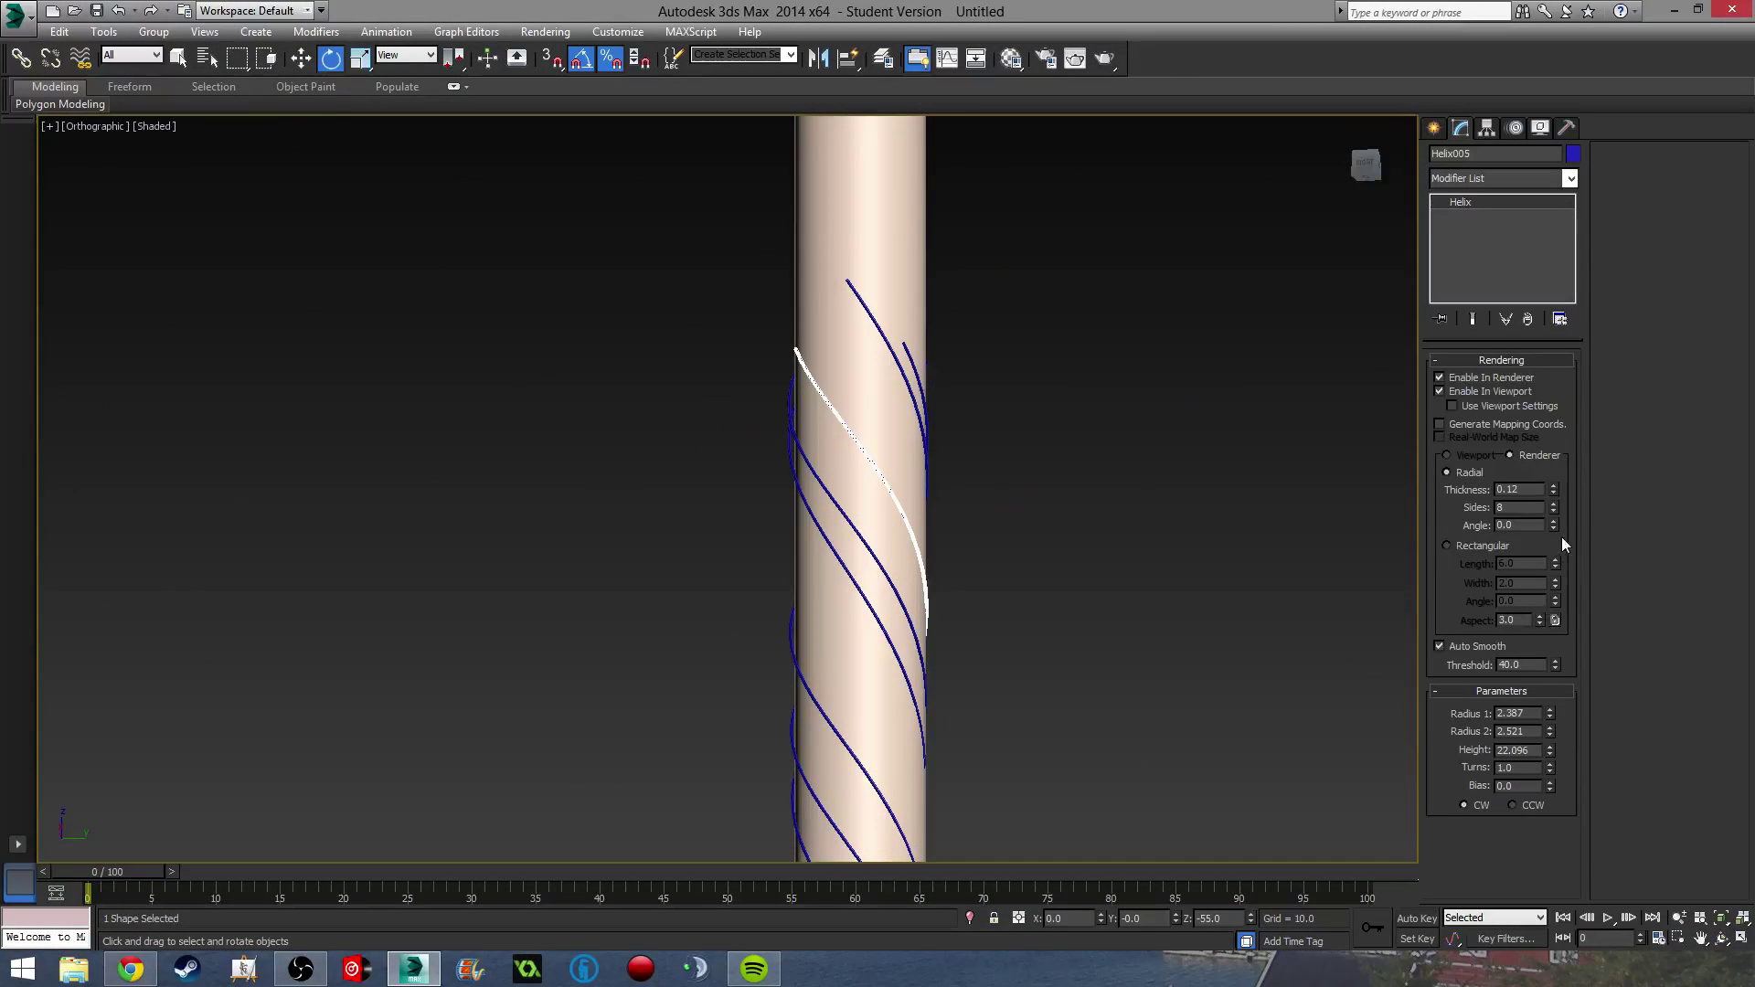
drag(1556, 750, 1554, 755)
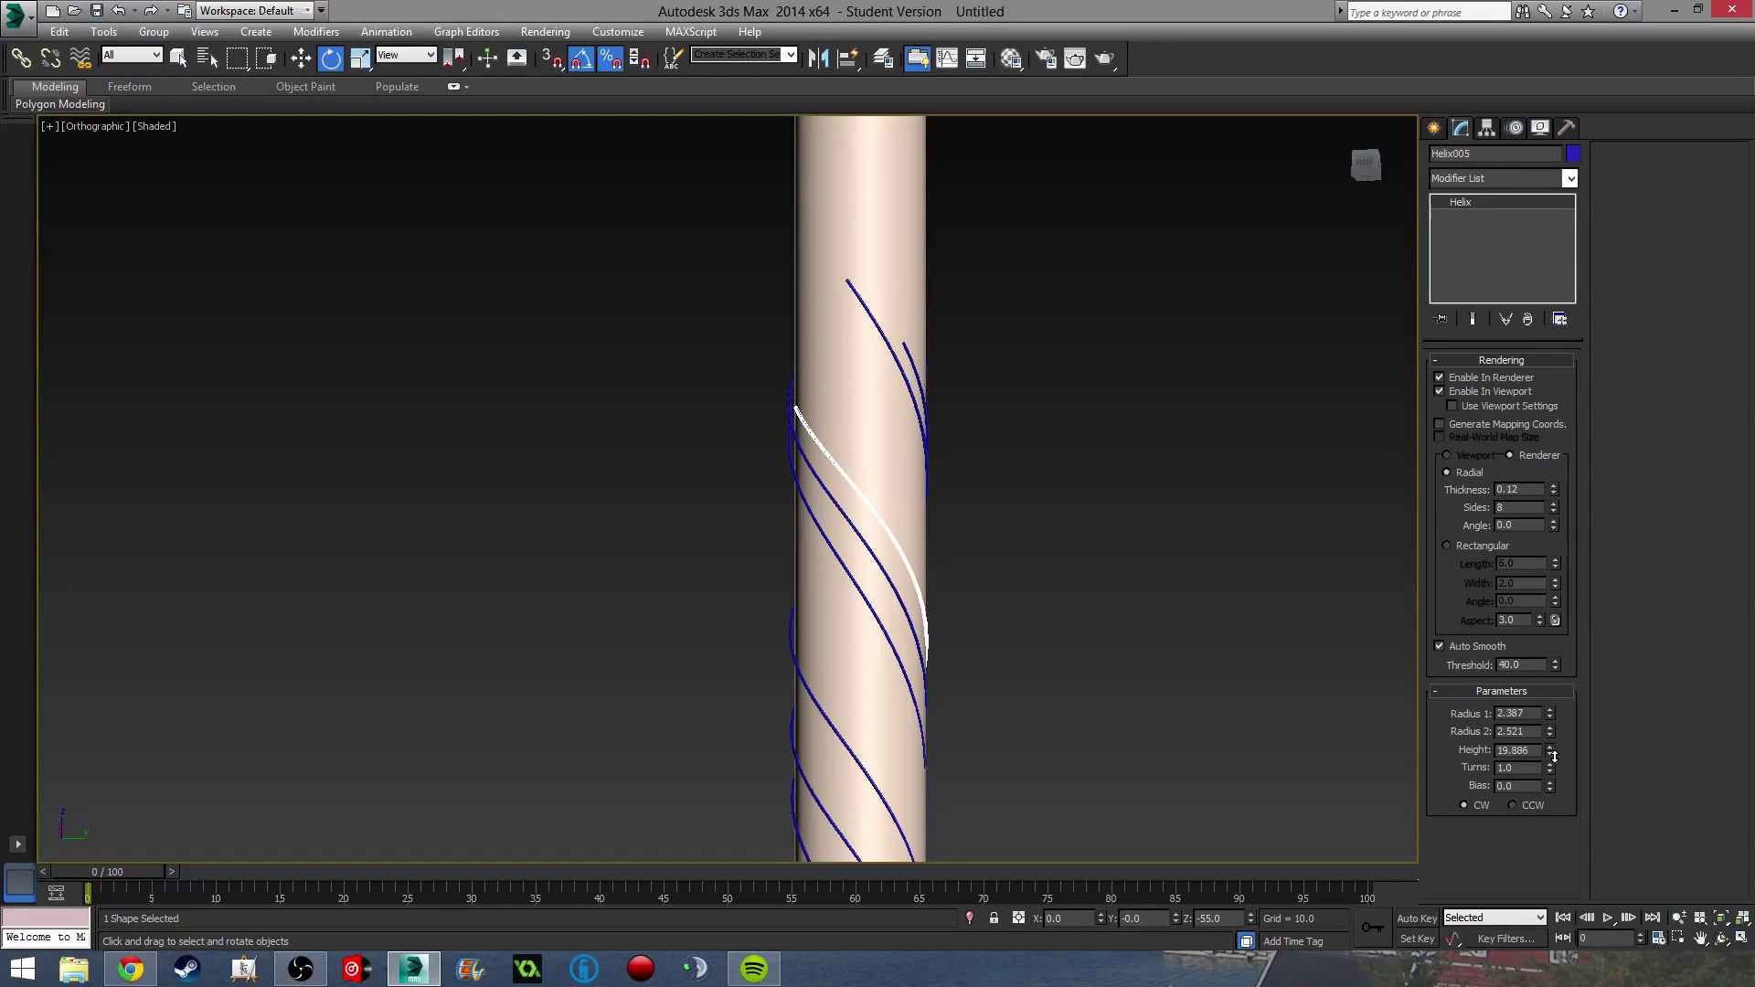
alt+middle_drag(1165, 644, 1055, 590)
click(1133, 667)
Switch the viewport to a Perspective view showing the whole wand.
scroll(1133, 665, down, 4)
scroll(1230, 479, down, 6)
middle_drag(1230, 480, 950, 482)
scroll(1047, 435, up, 7)
key(p)
scroll(914, 484, down, 8)
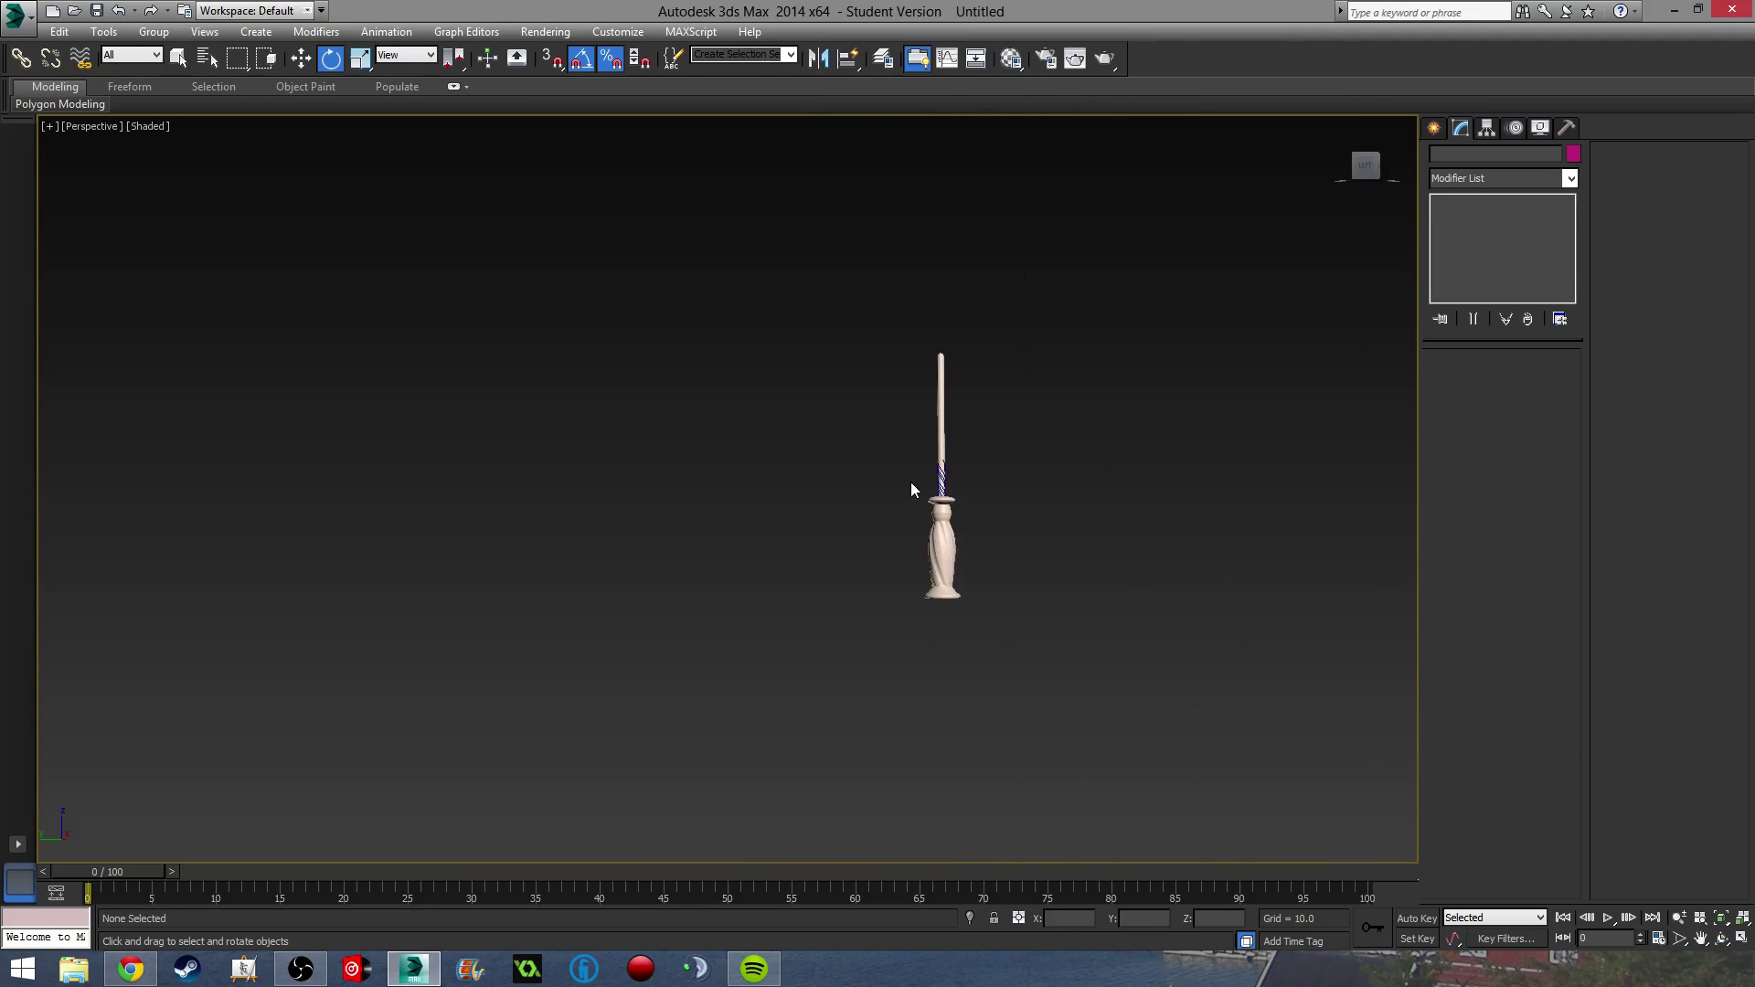
Examine up close how the helix strands sit against the rod just above the handle's collar.
scroll(947, 489, up, 7)
scroll(949, 489, up, 4)
middle_drag(978, 574, 897, 505)
middle_drag(735, 441, 839, 565)
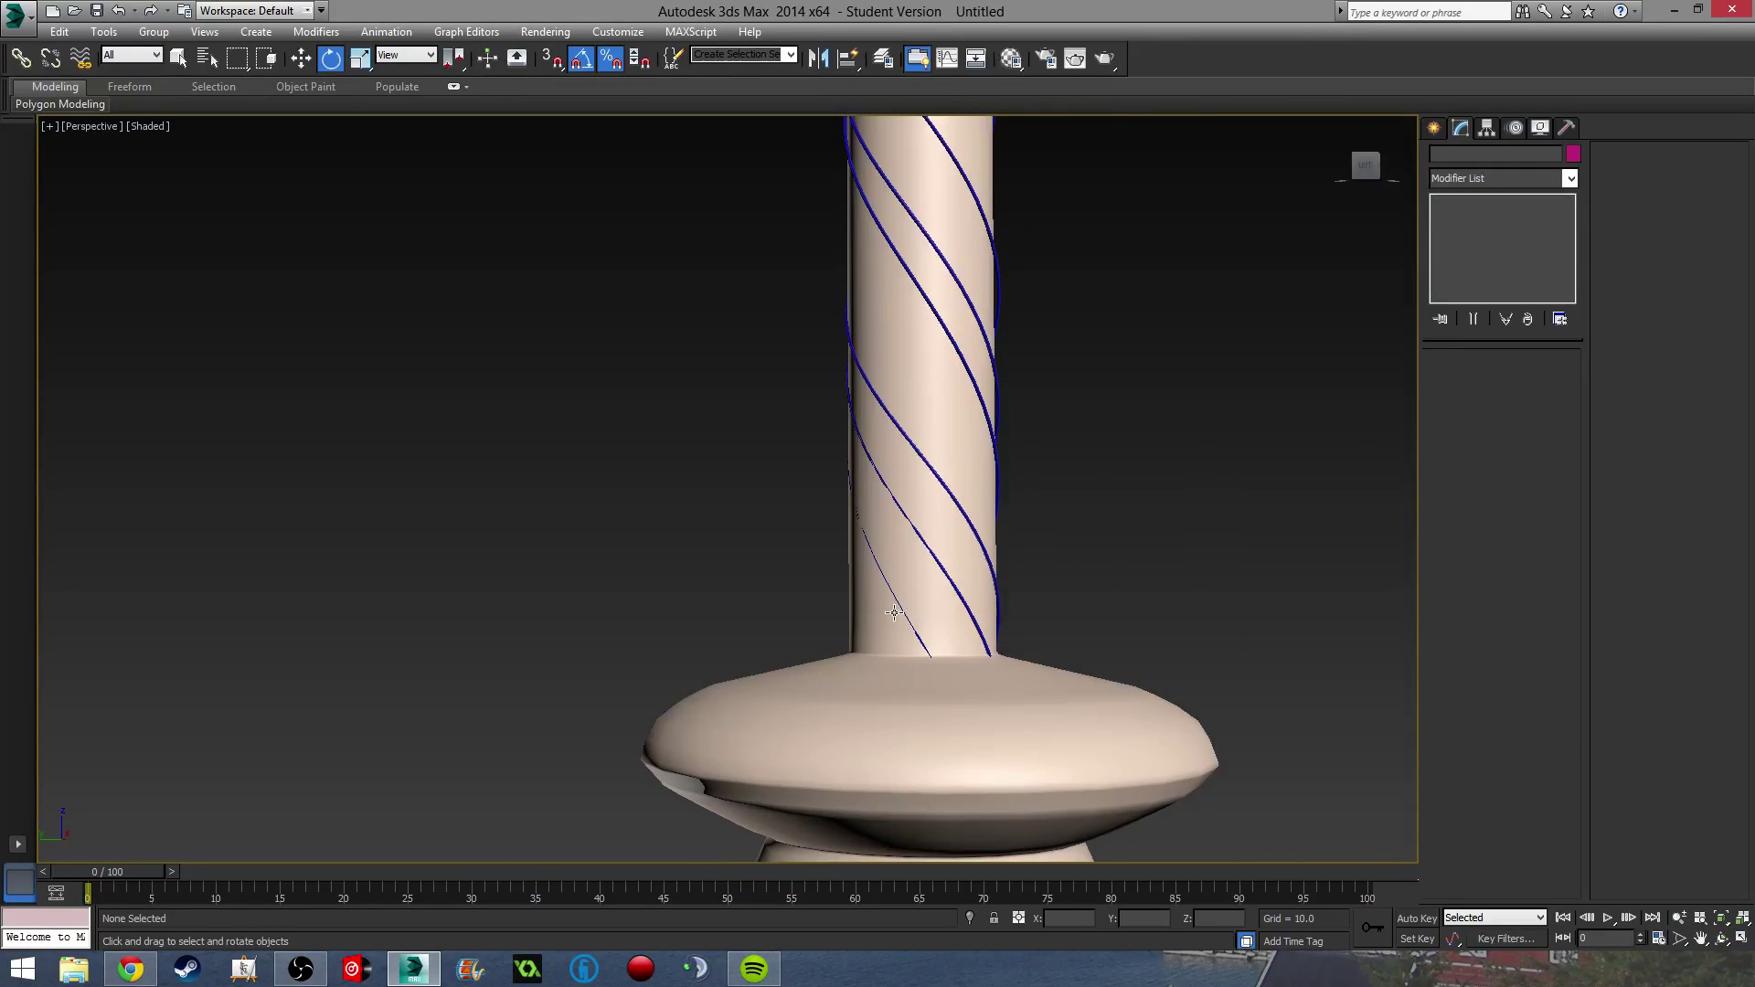
click(906, 614)
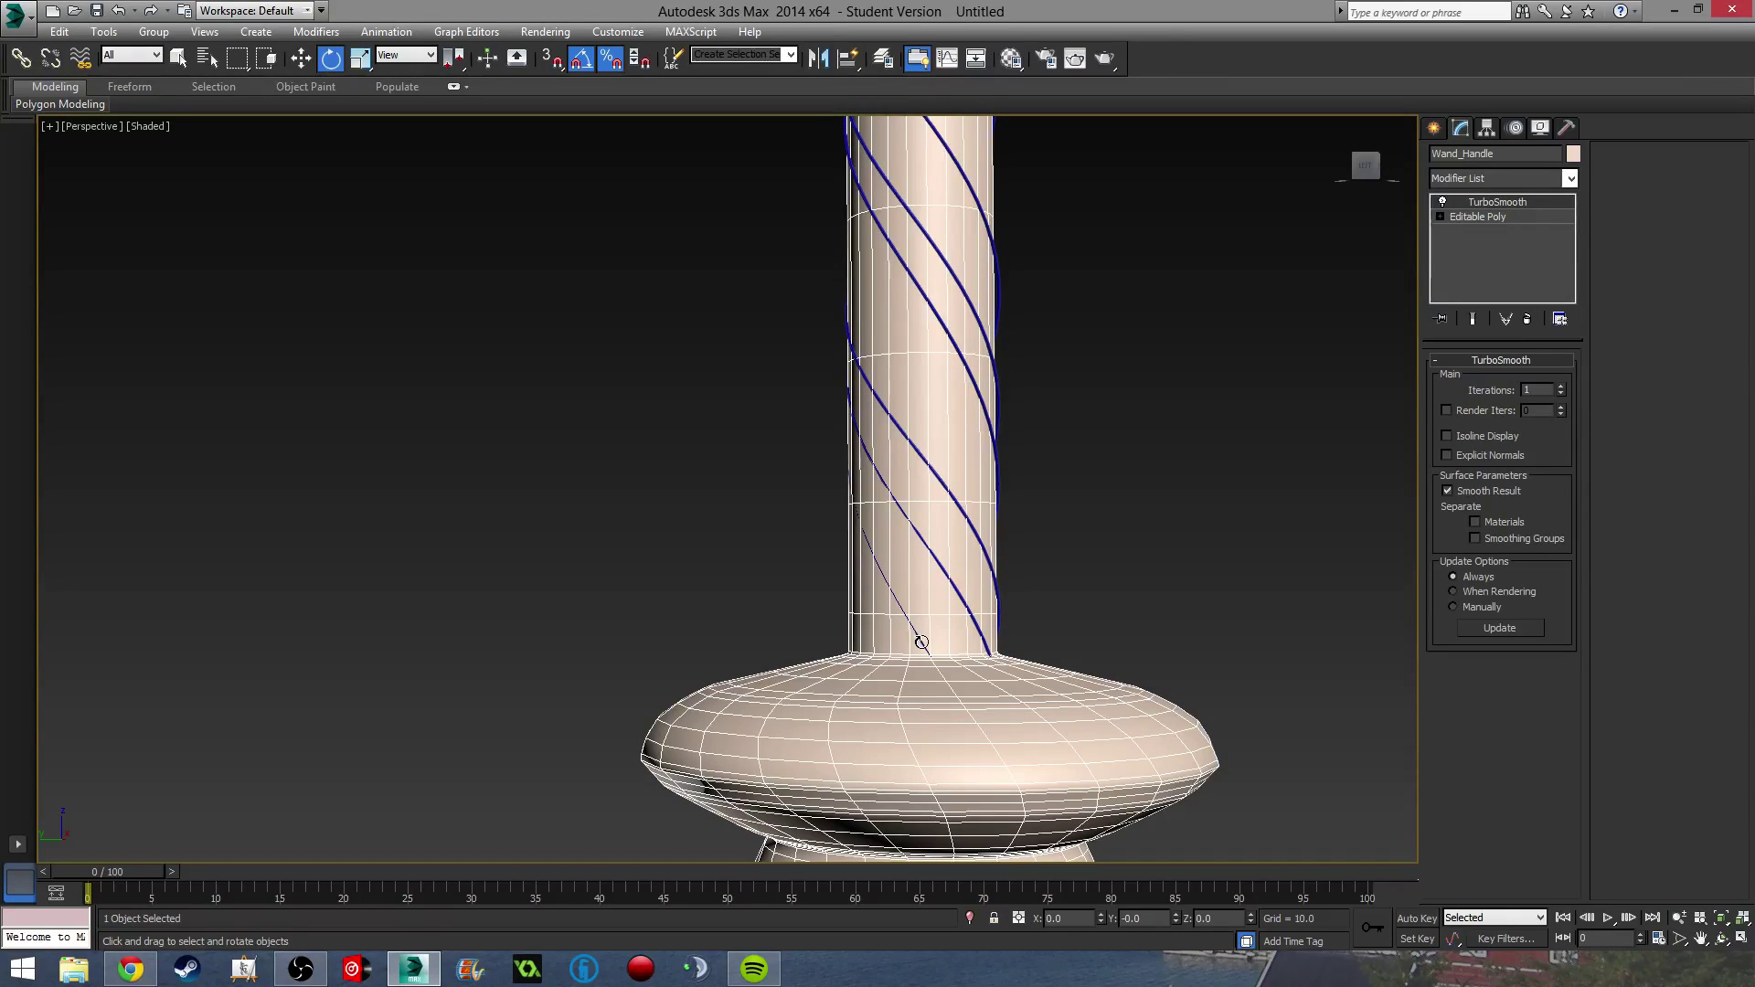
scroll(888, 613, up, 1)
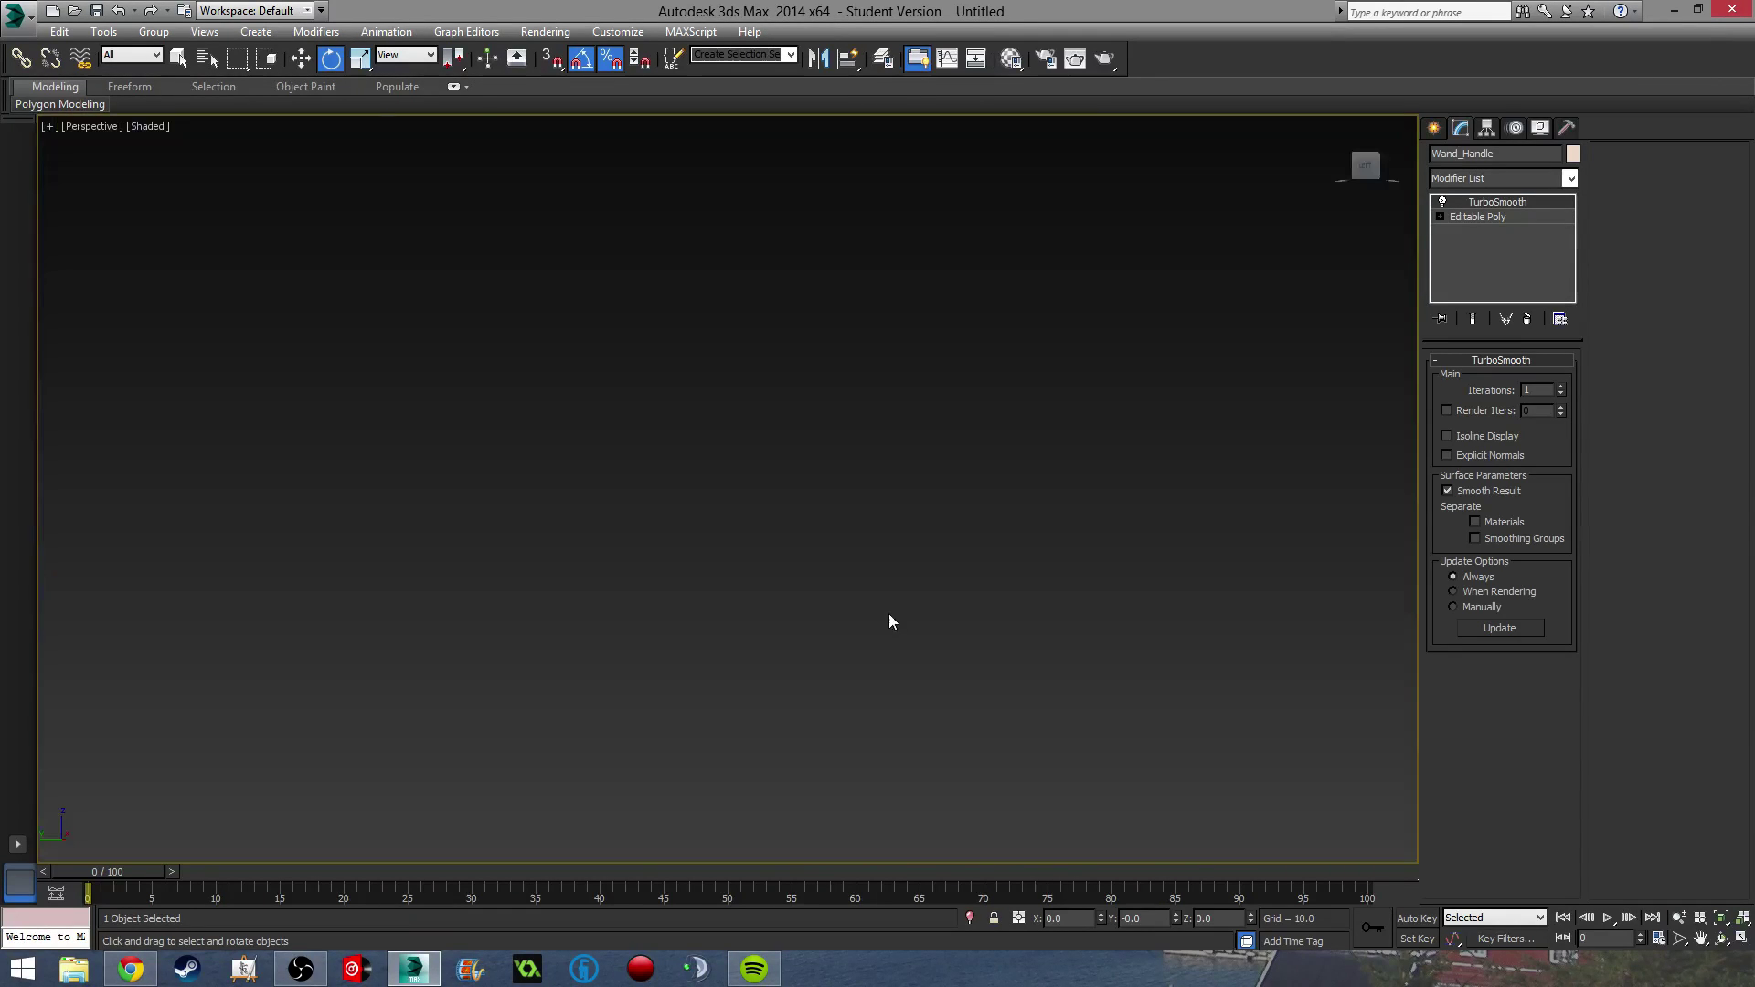
scroll(929, 619, down, 2)
alt+middle_drag(966, 618, 1097, 647)
scroll(946, 541, up, 2)
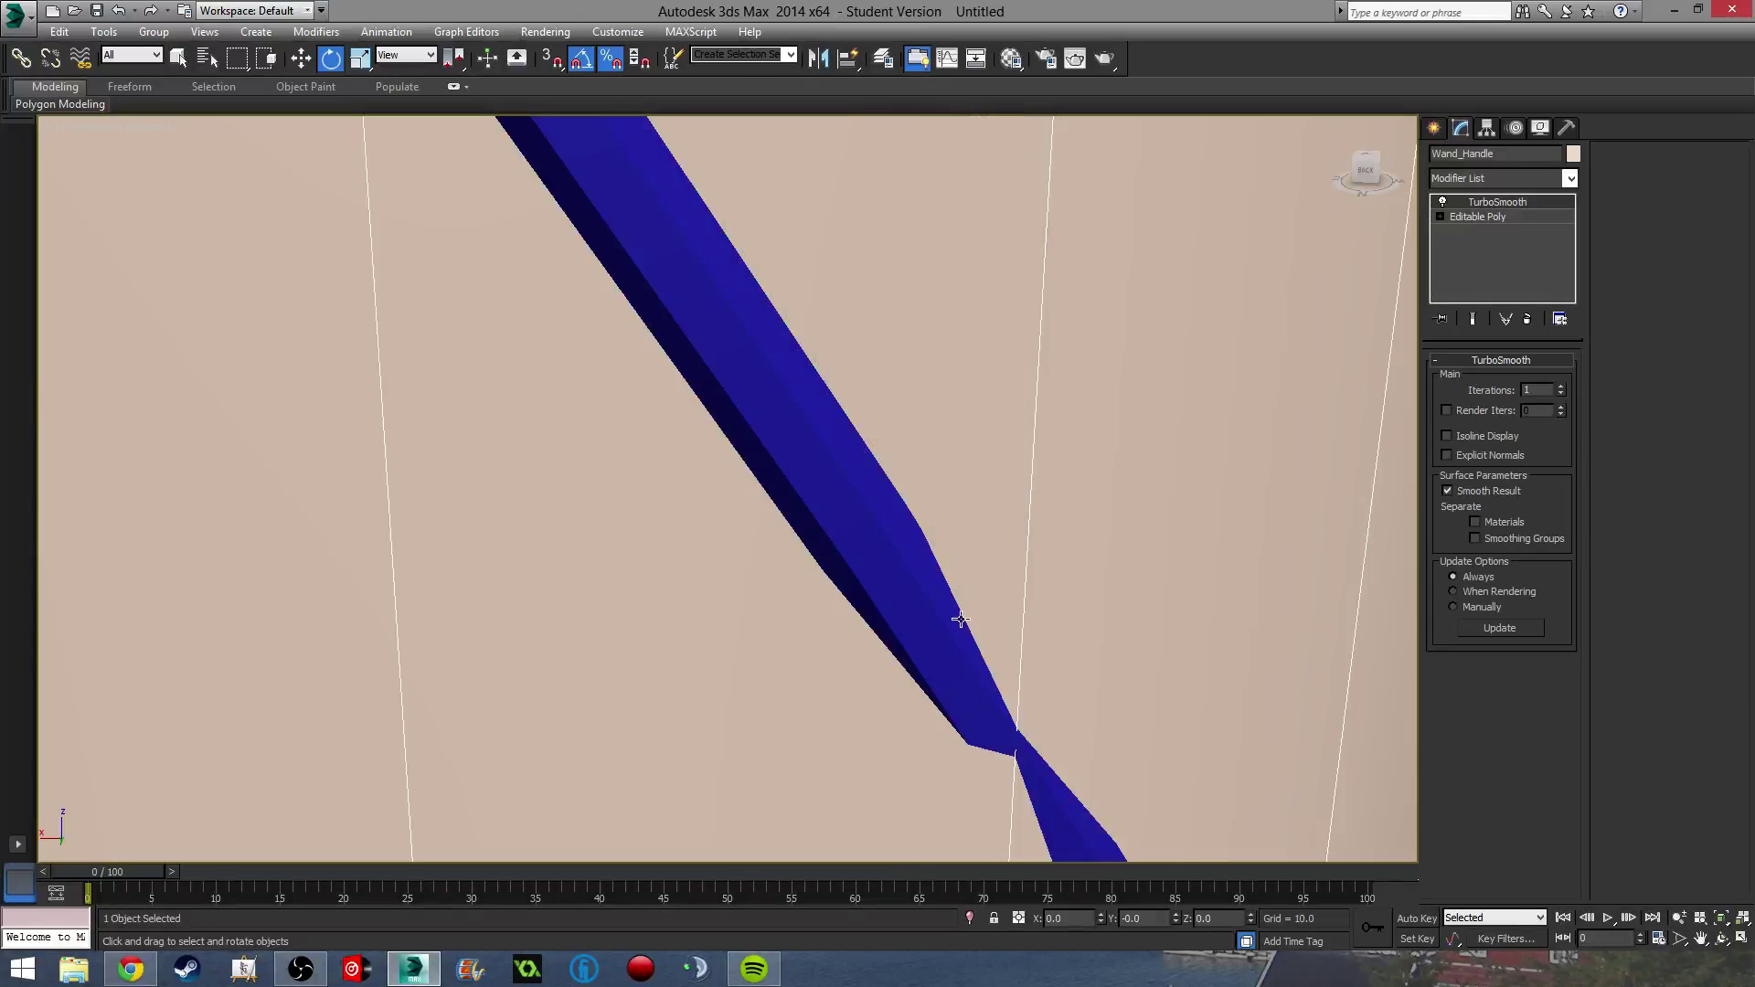
scroll(910, 602, down, 5)
click(1023, 599)
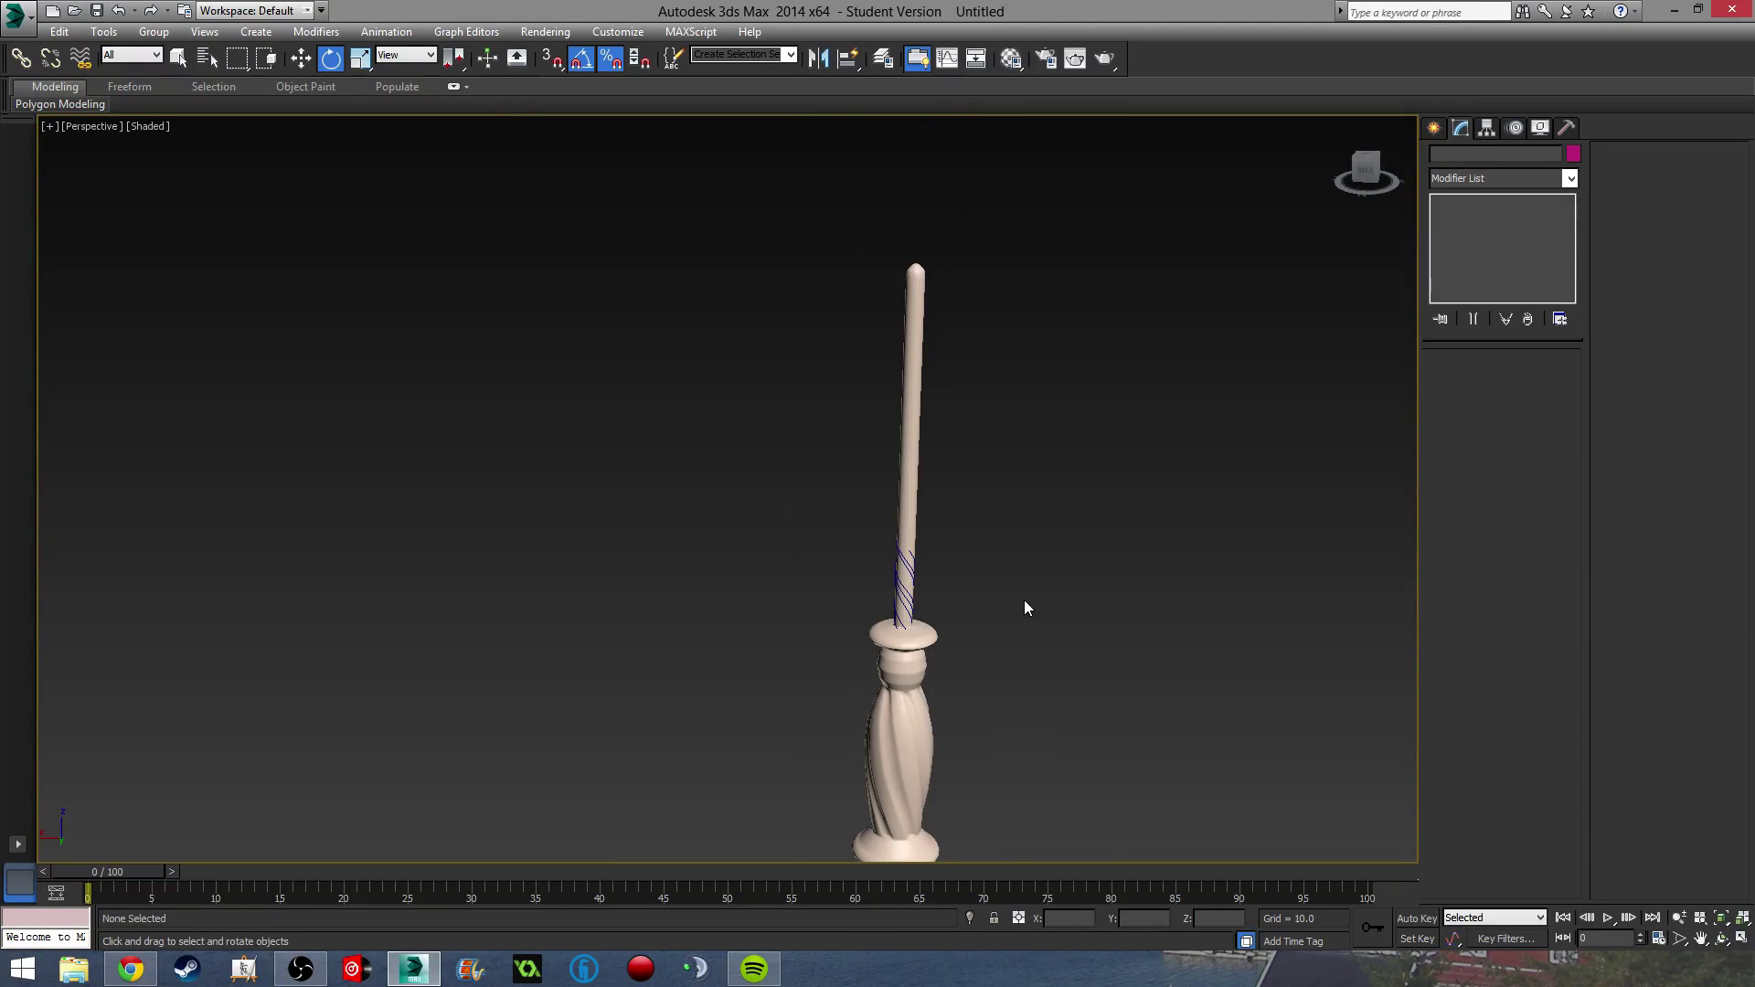
Examine the spacing and staggered ends of the helix strands from several sides of the rod.
scroll(912, 612, up, 3)
click(950, 592)
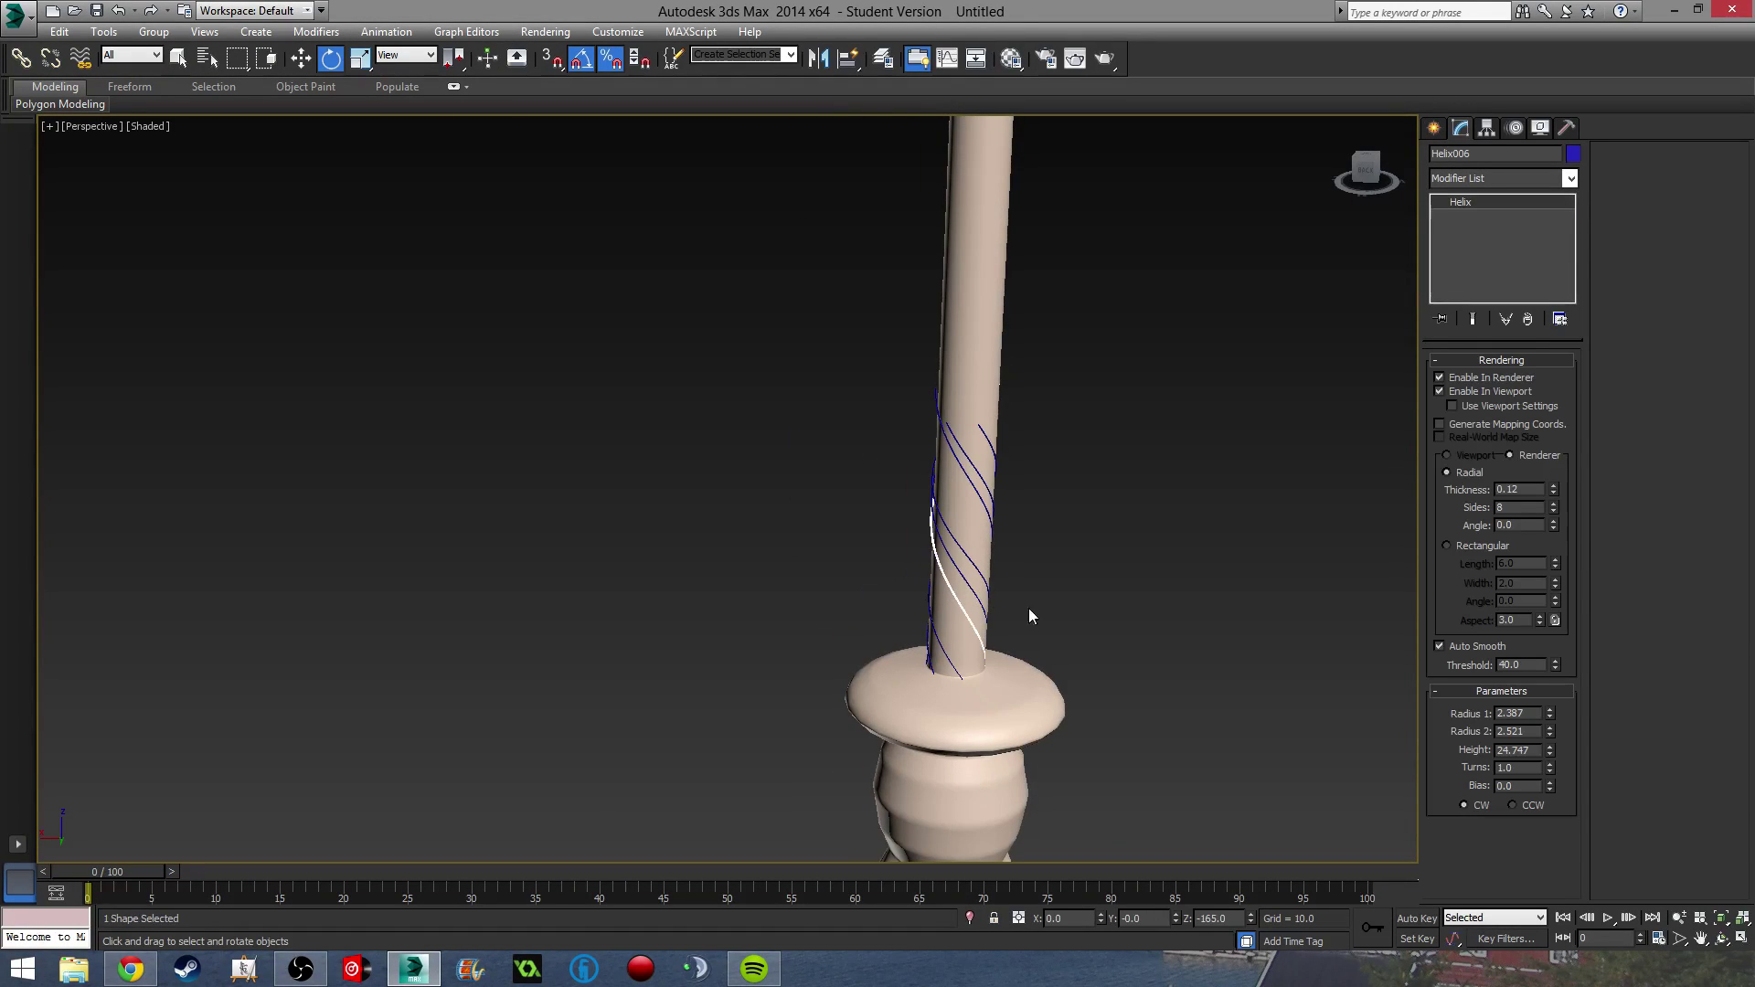
alt+middle_drag(1028, 607, 923, 651)
click(1132, 705)
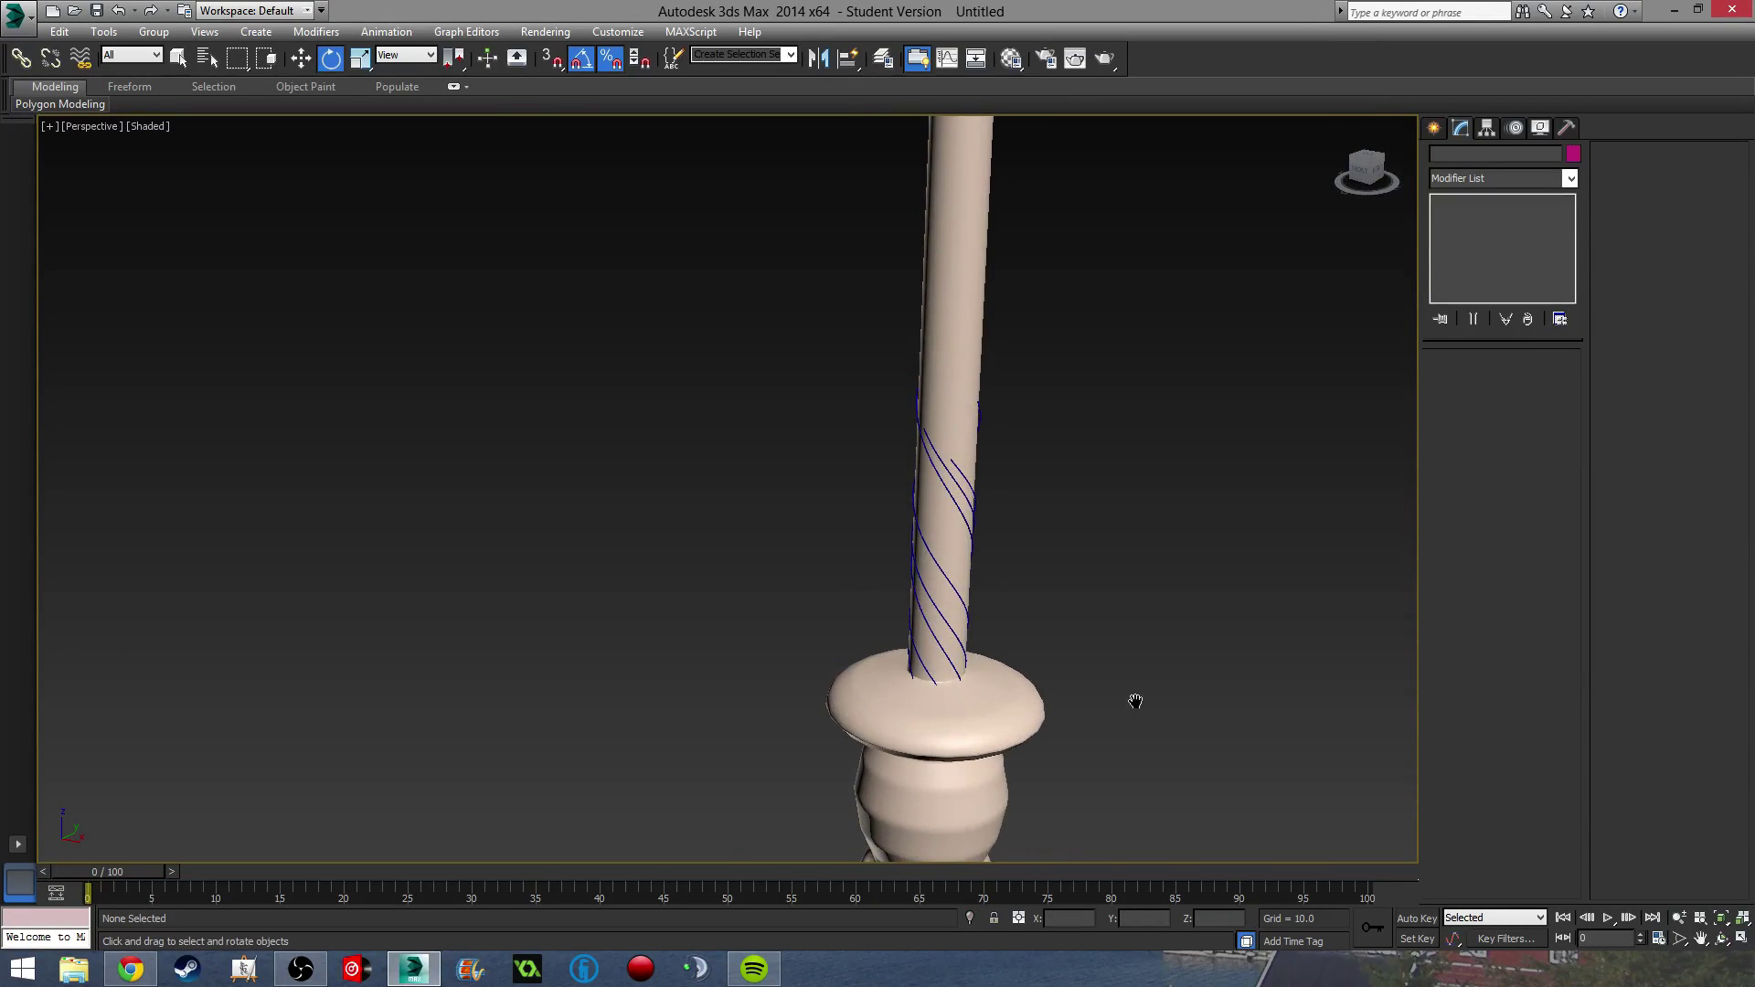
alt+middle_drag(1133, 704, 805, 643)
scroll(805, 643, up, 5)
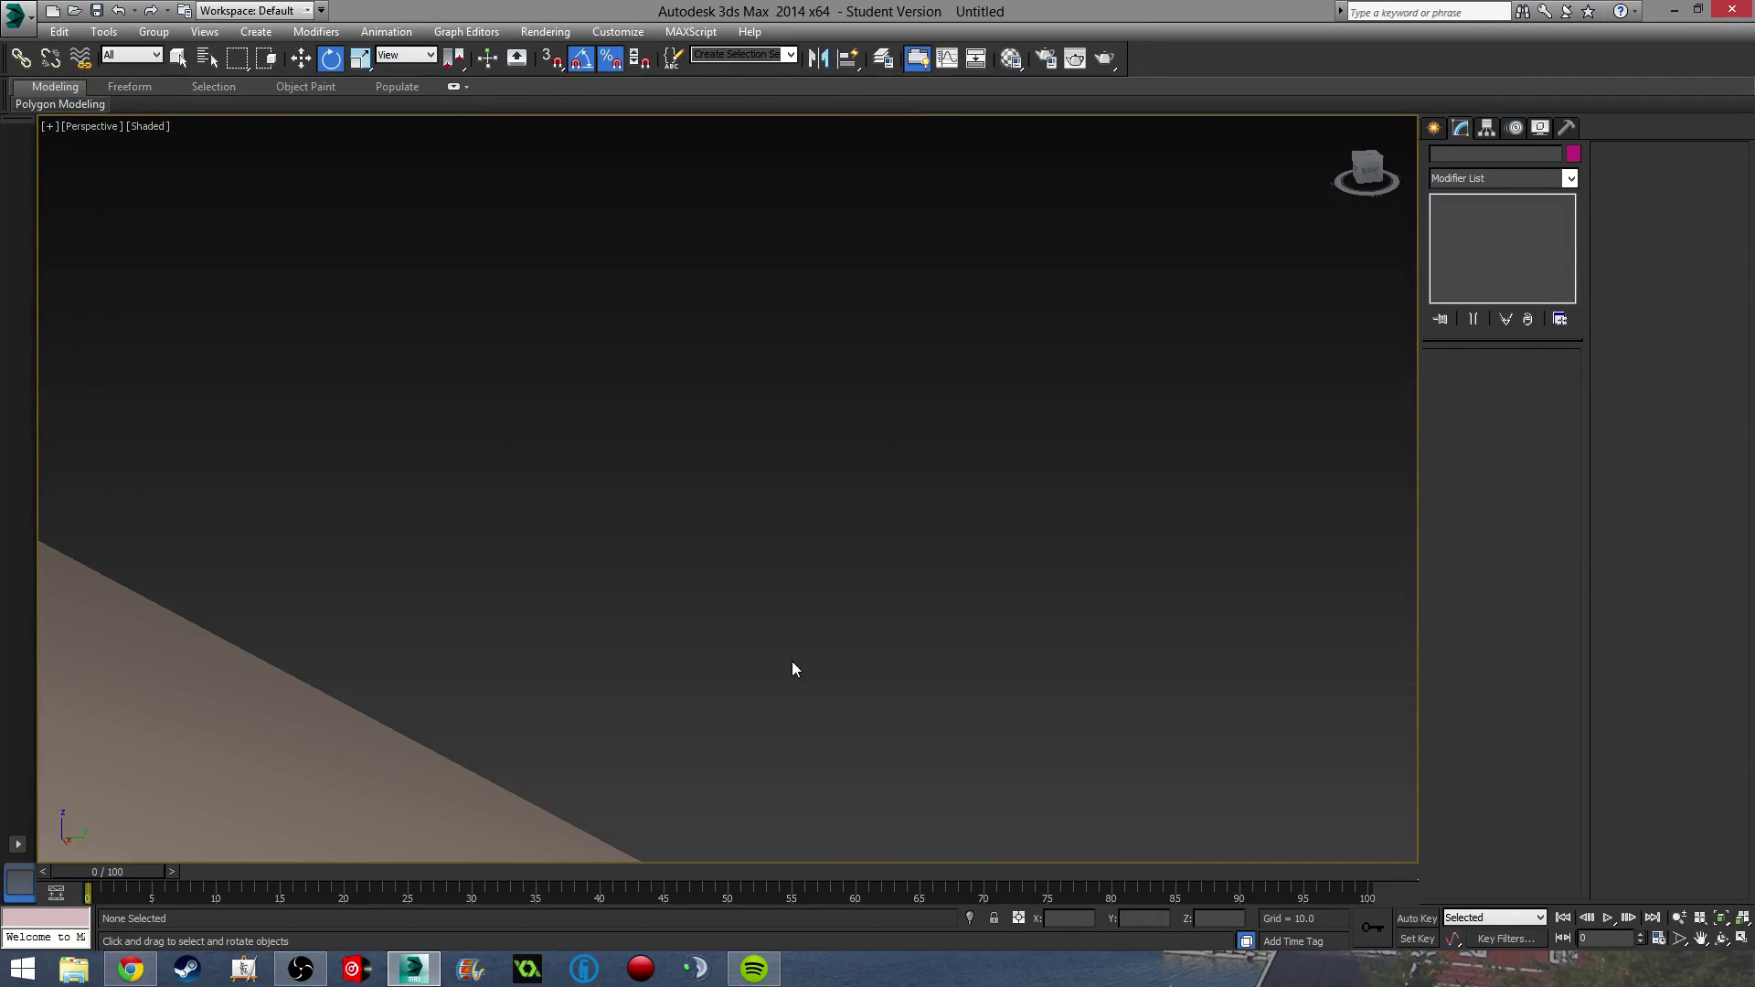
scroll(791, 662, down, 2)
middle_drag(690, 665, 1177, 615)
click(1066, 637)
scroll(1052, 626, down, 6)
click(1177, 615)
scroll(1021, 600, down, 6)
middle_drag(1020, 599, 735, 585)
scroll(735, 585, up, 5)
scroll(735, 585, down, 2)
Add an Unwrap UVW modifier to the wand handle, above its TurboSmooth modifier.
click(667, 543)
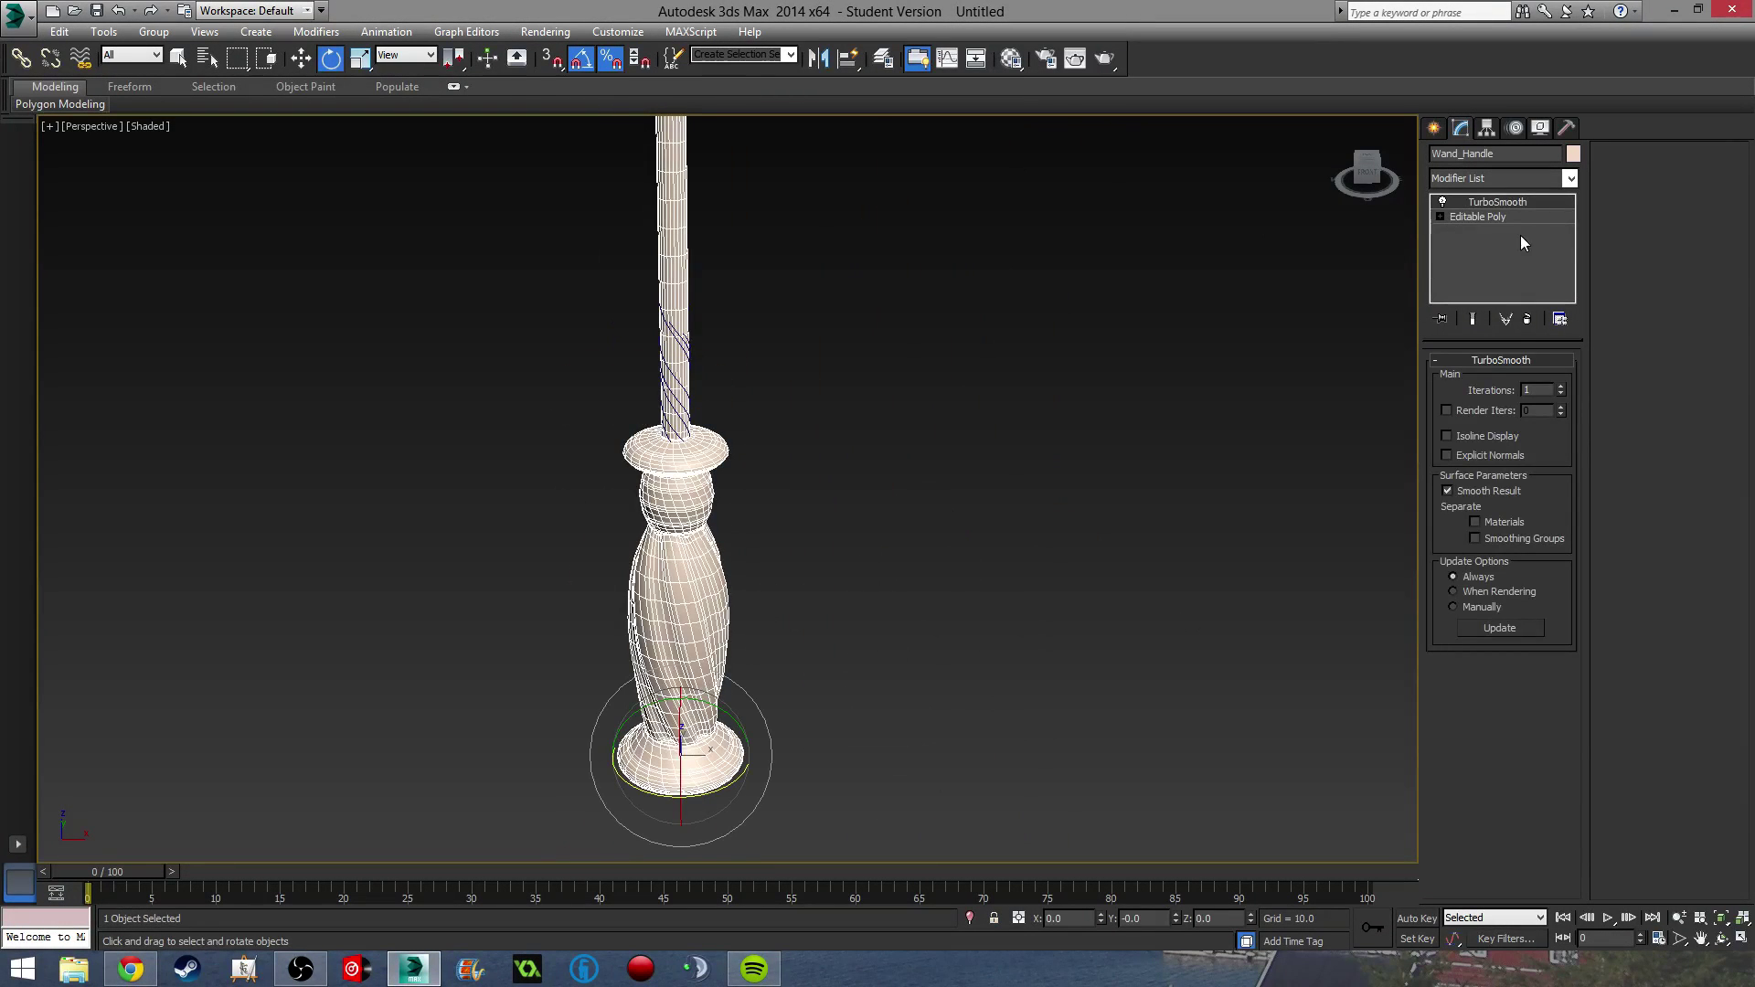
right_click(1494, 216)
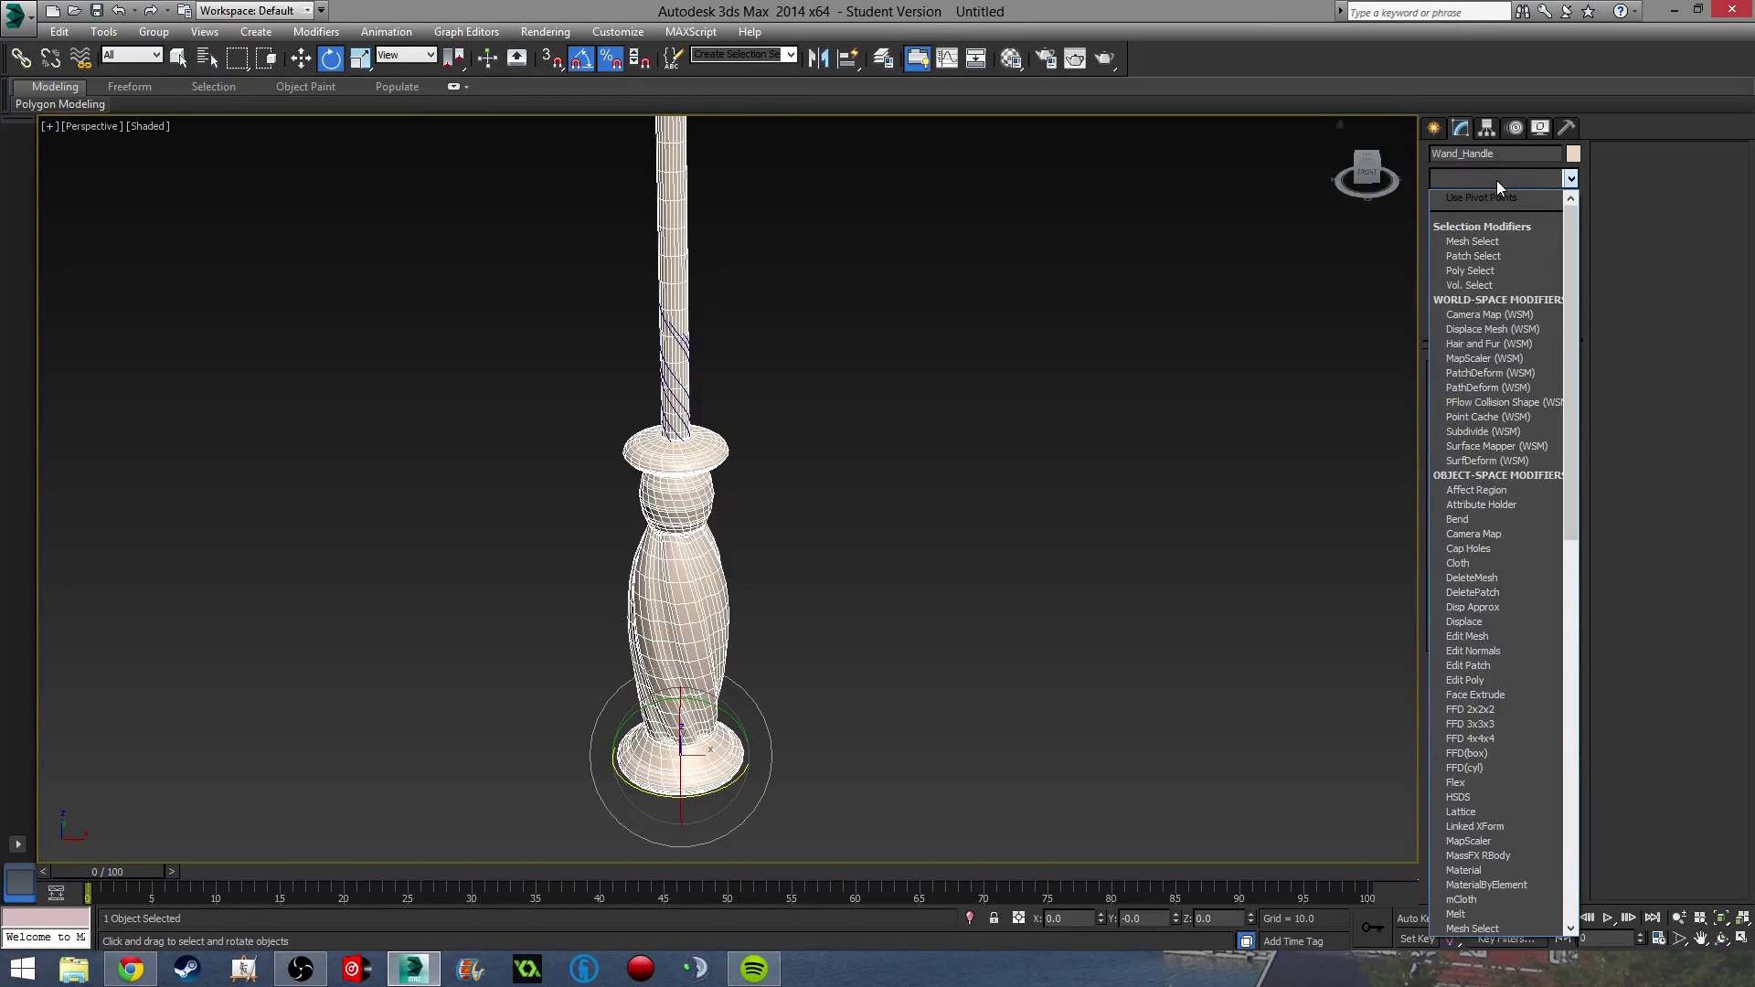
key(u)
click(1493, 783)
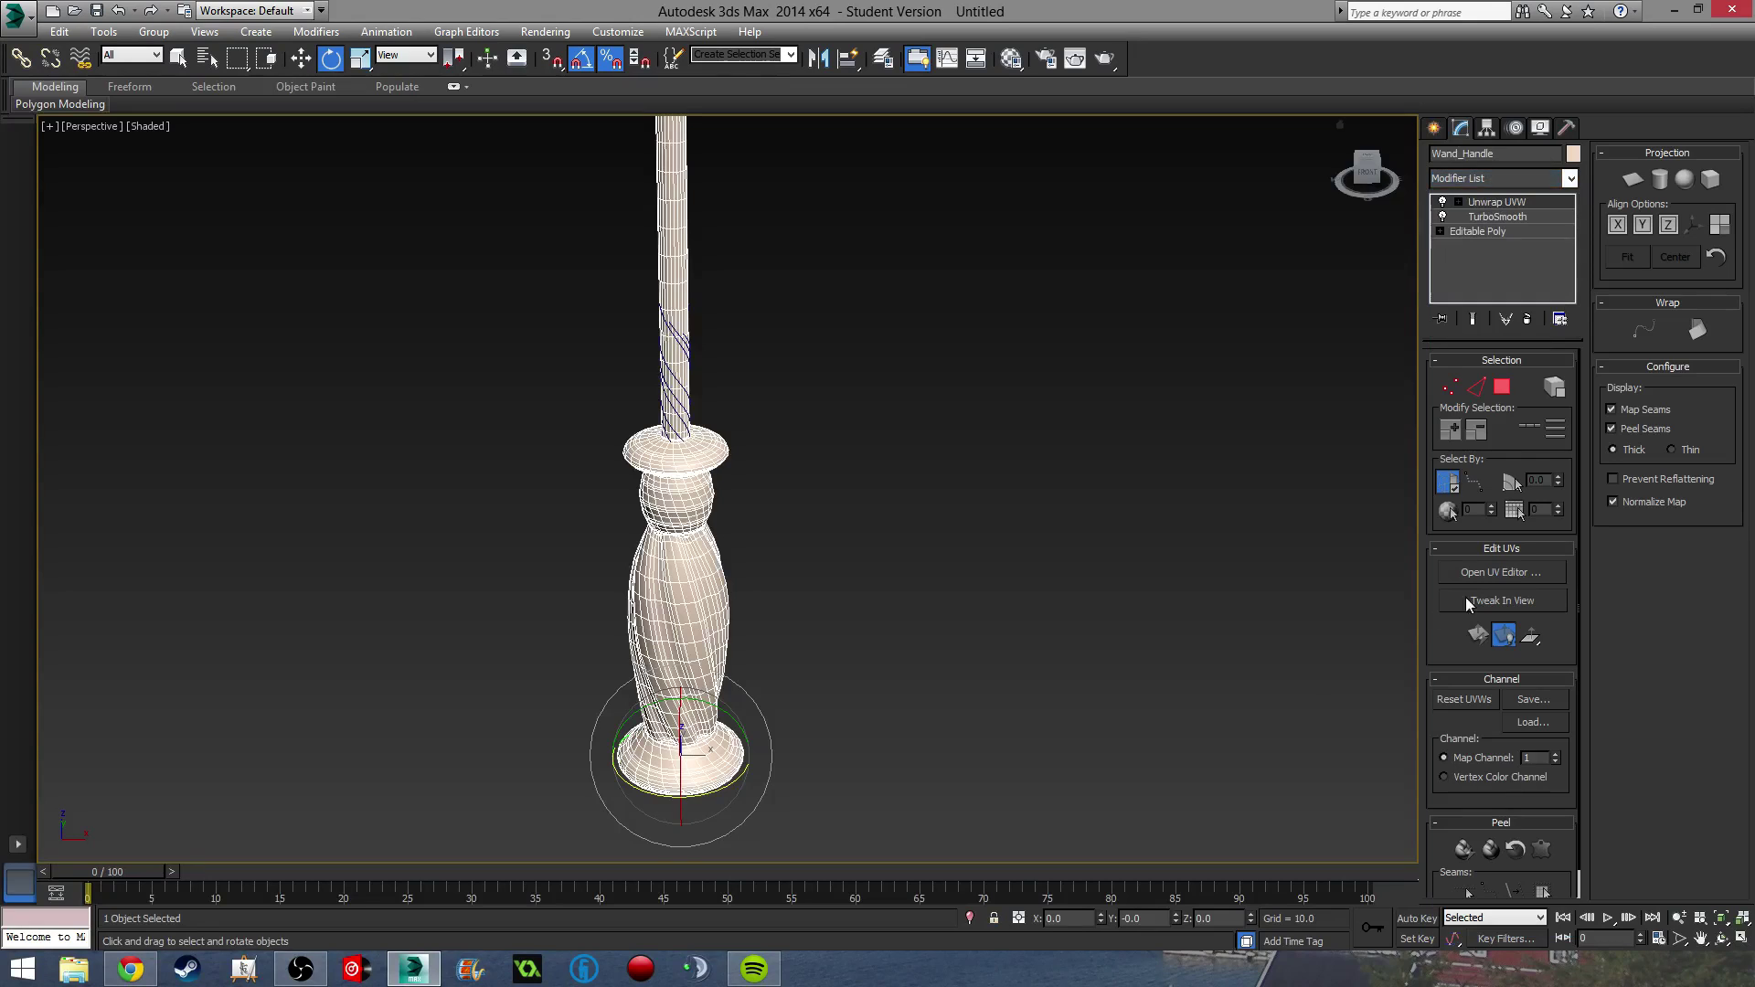
Select all of the wand's faces and apply Flatten Mapping with a 45 degree polygon angle and 0.02 spacing.
click(1502, 386)
middle_drag(699, 631, 762, 628)
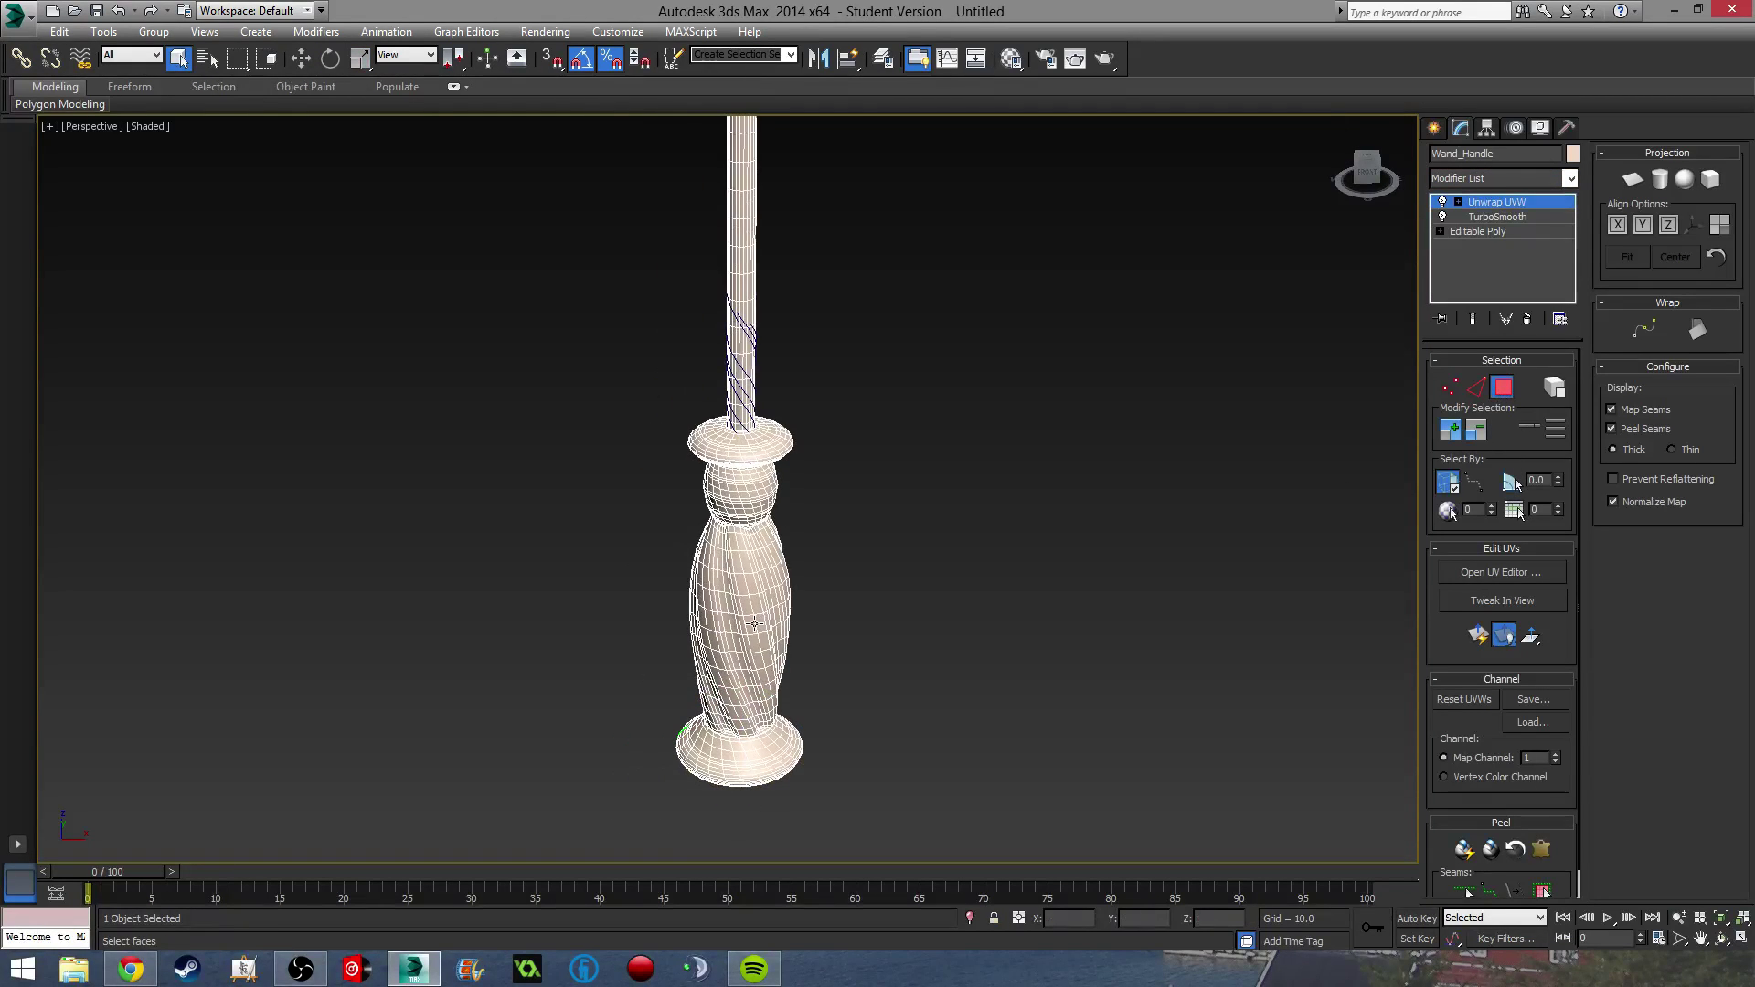
key(ctrl+a)
click(1458, 579)
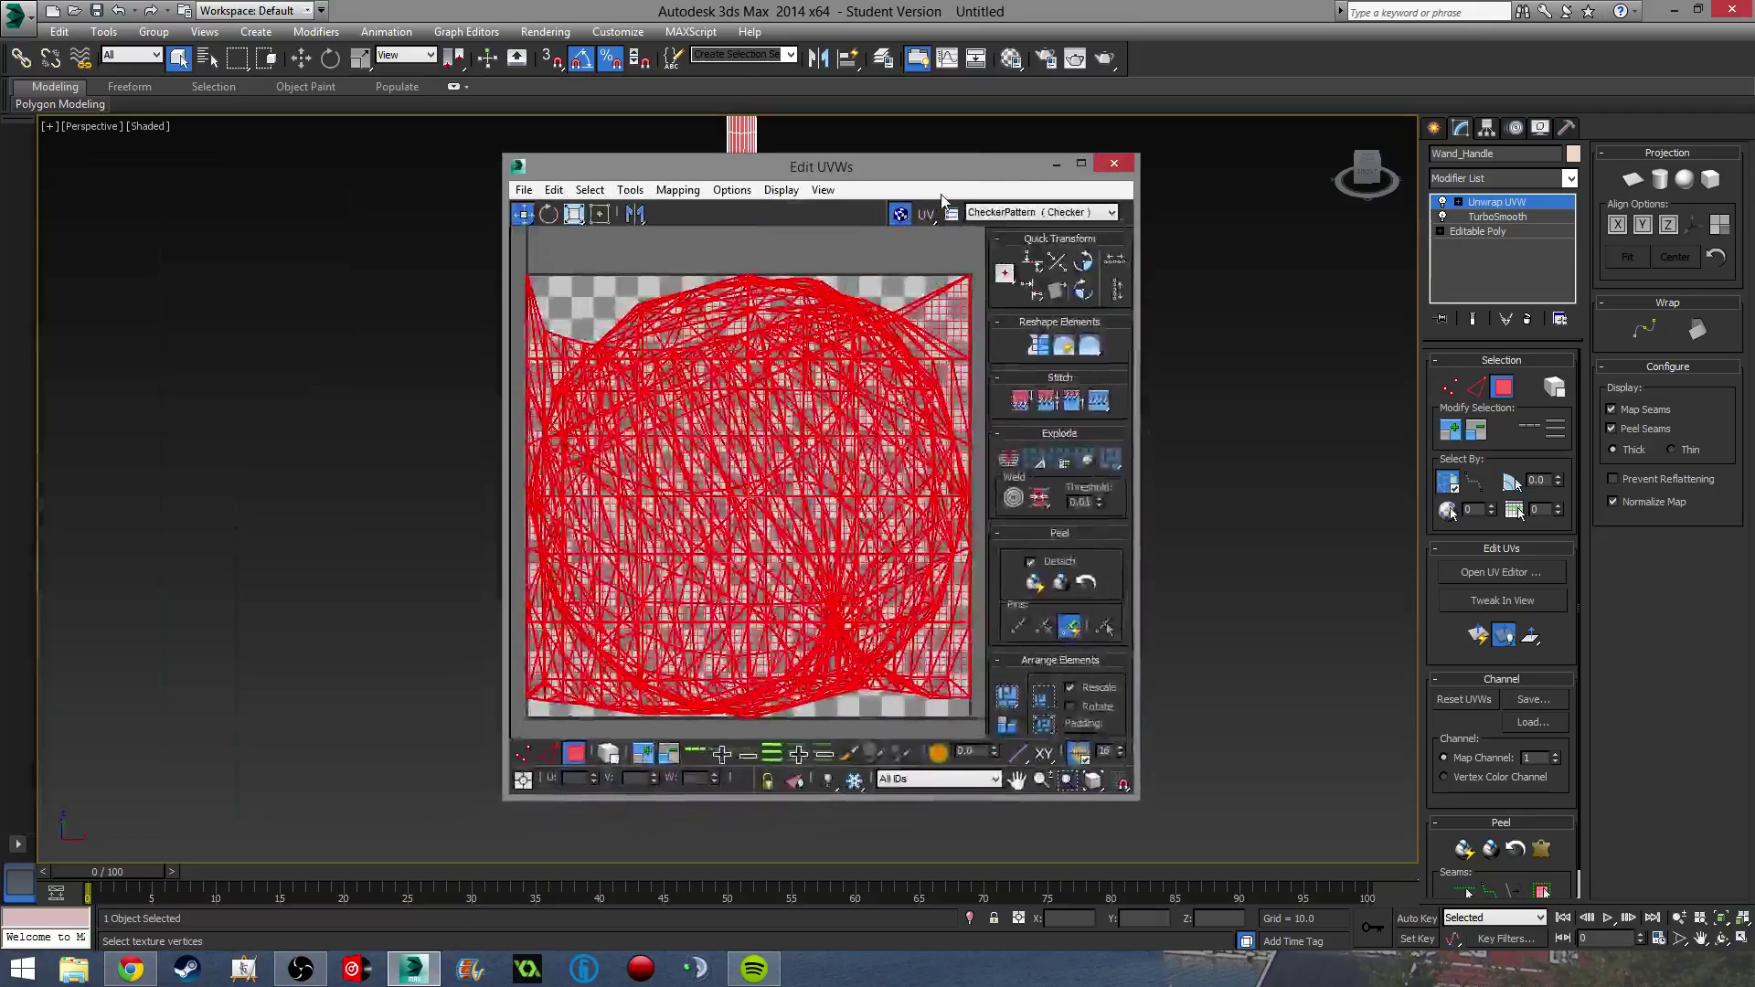
click(677, 189)
click(713, 208)
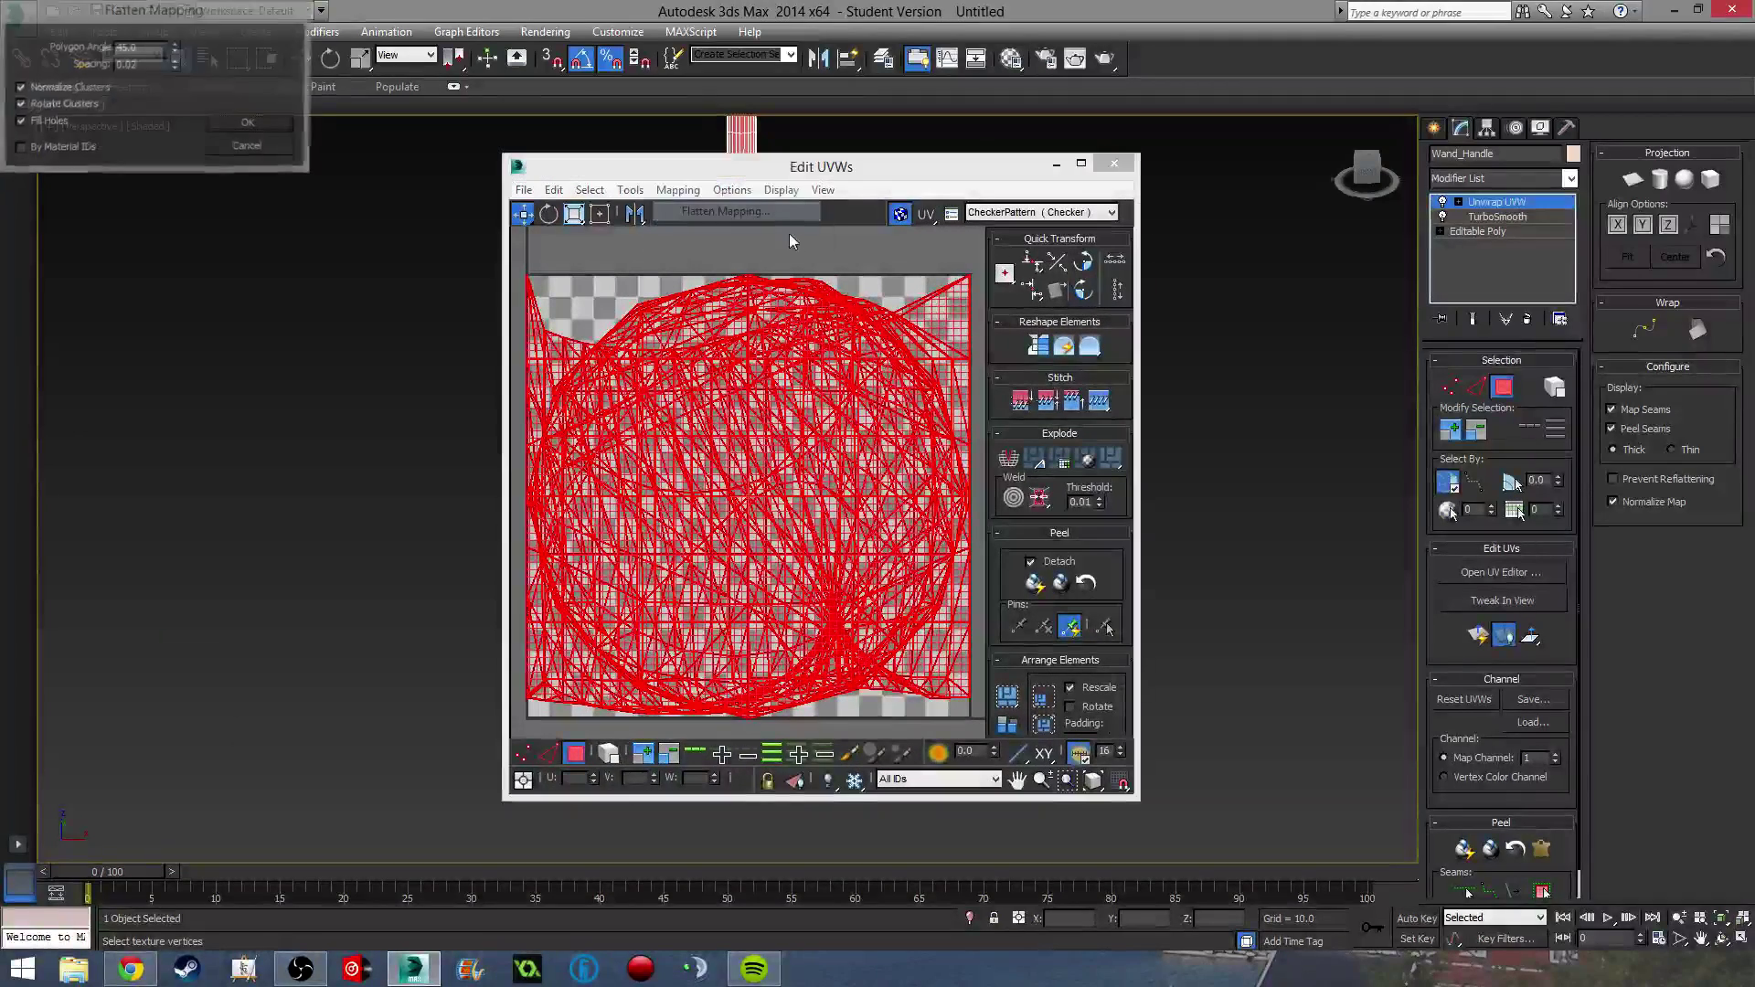
click(248, 125)
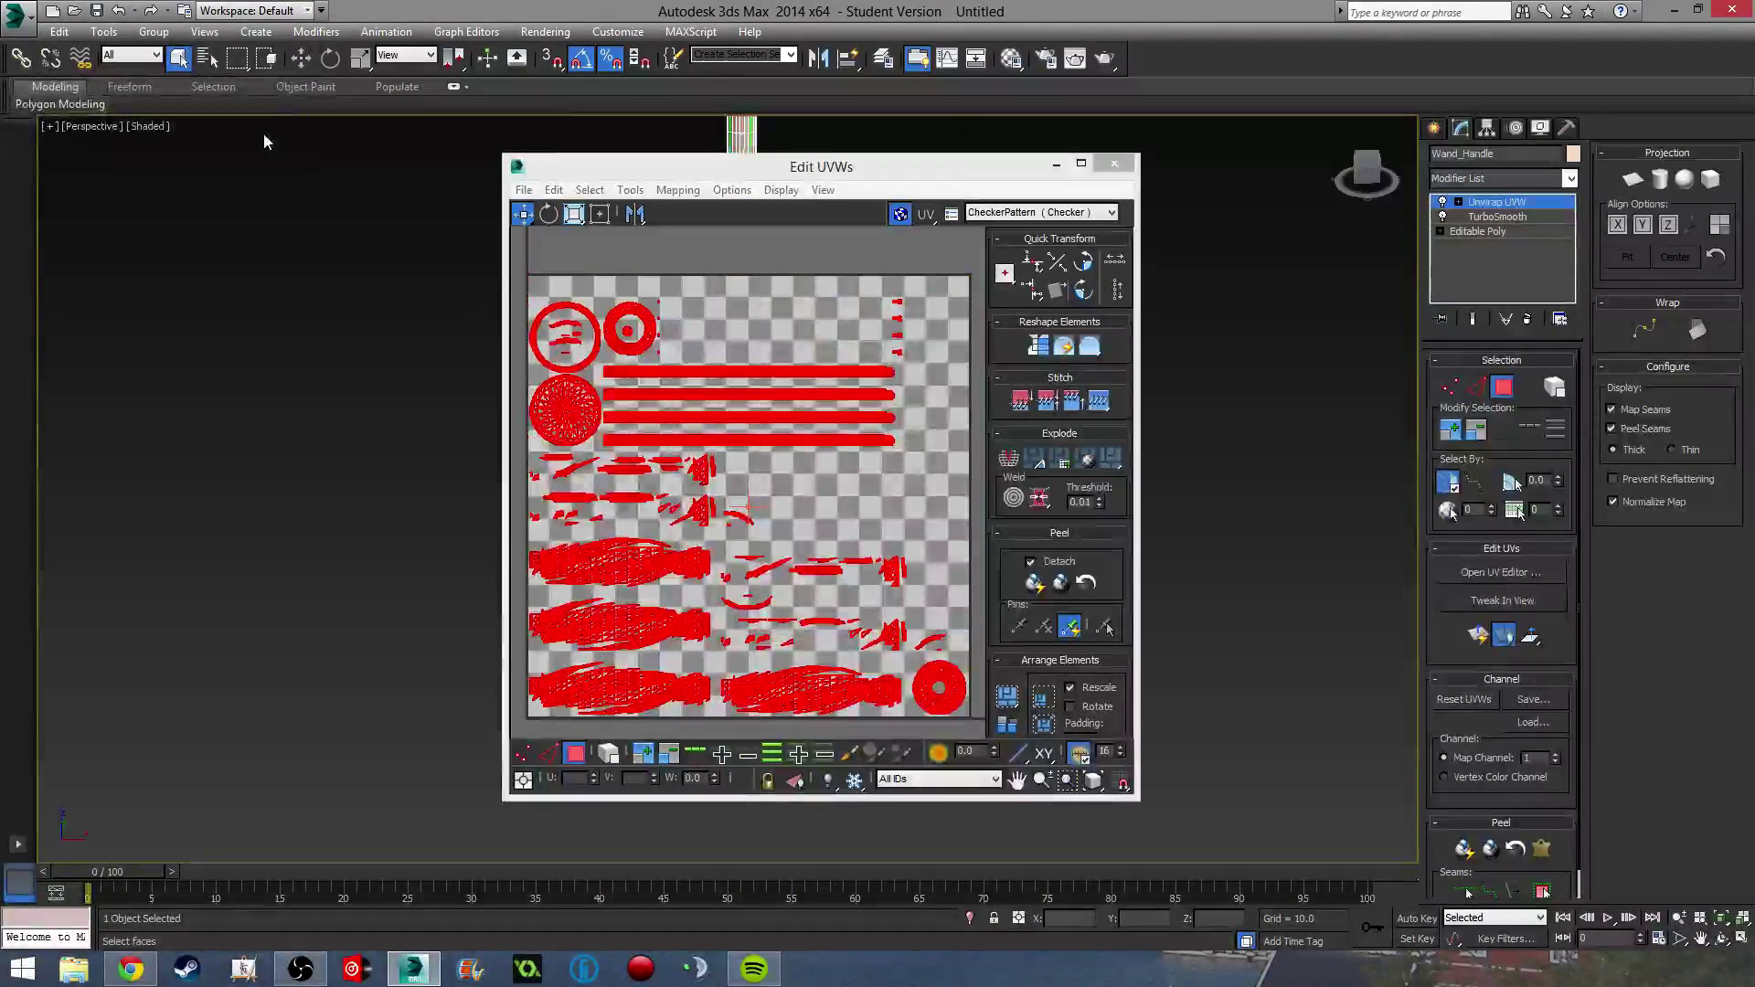
Close the UV editor, leave face selection and deselect the wand.
click(1115, 163)
middle_drag(926, 274, 986, 480)
click(1501, 387)
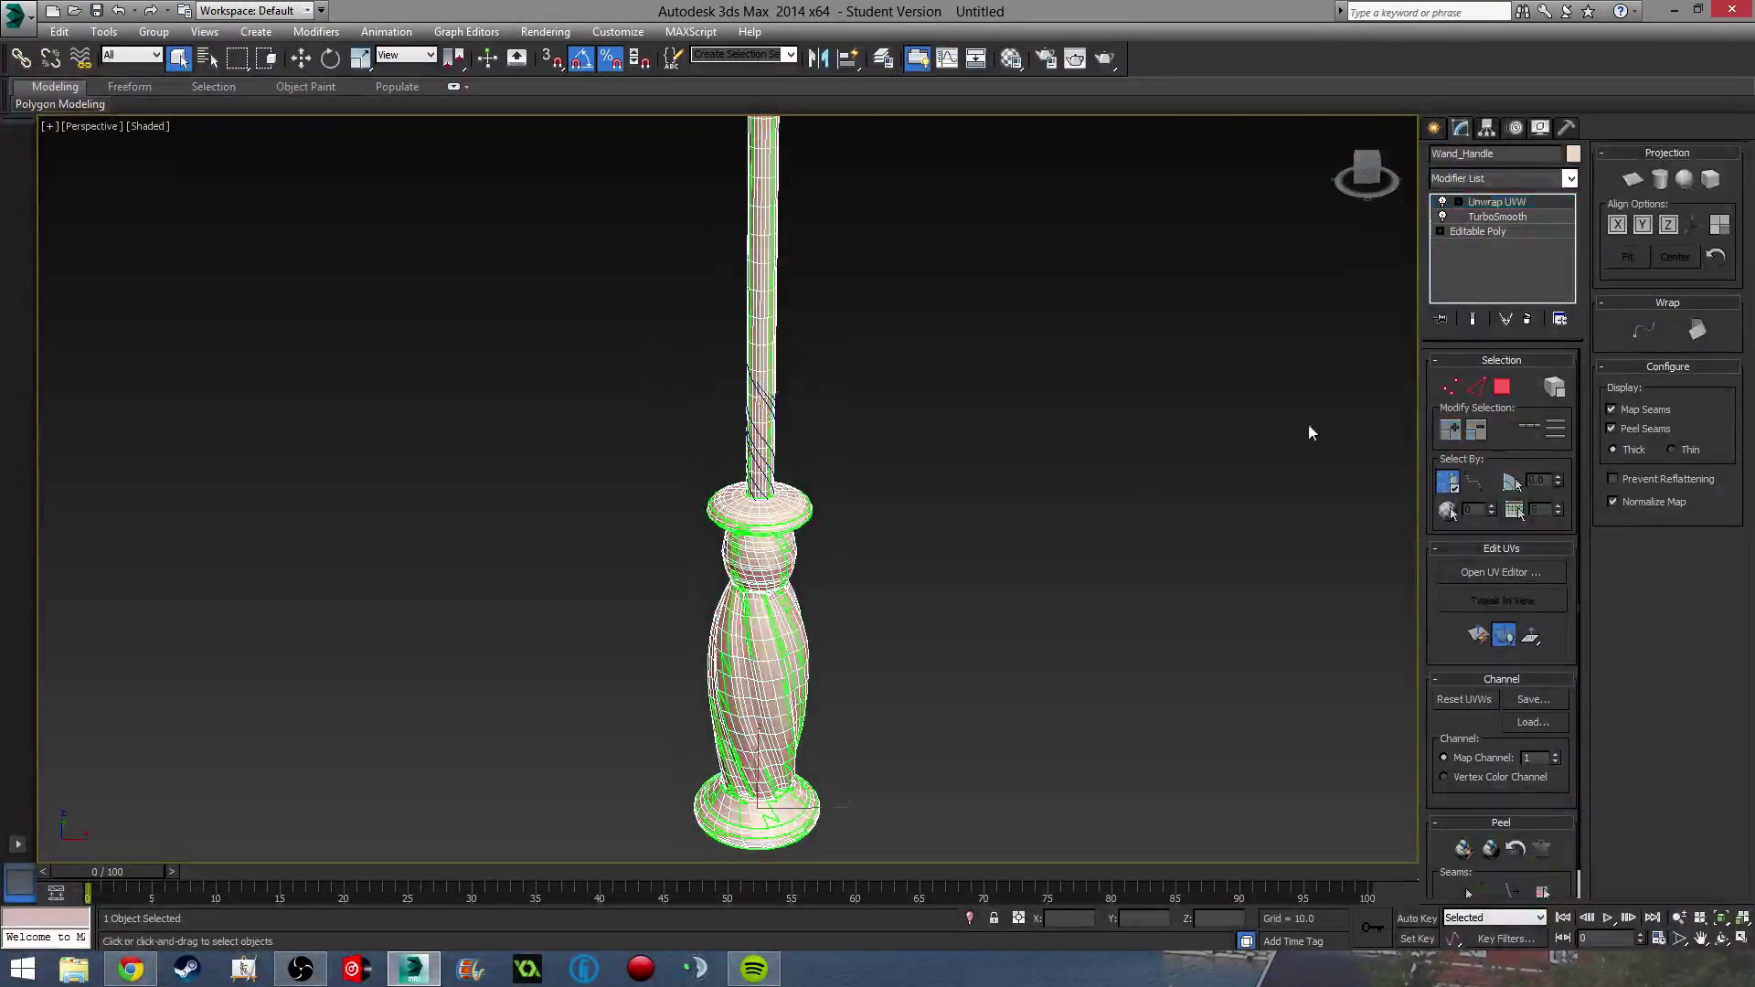
click(1092, 484)
Convert the helix strand that reaches highest on the front of the rod to an Editable Poly.
middle_drag(819, 627, 828, 572)
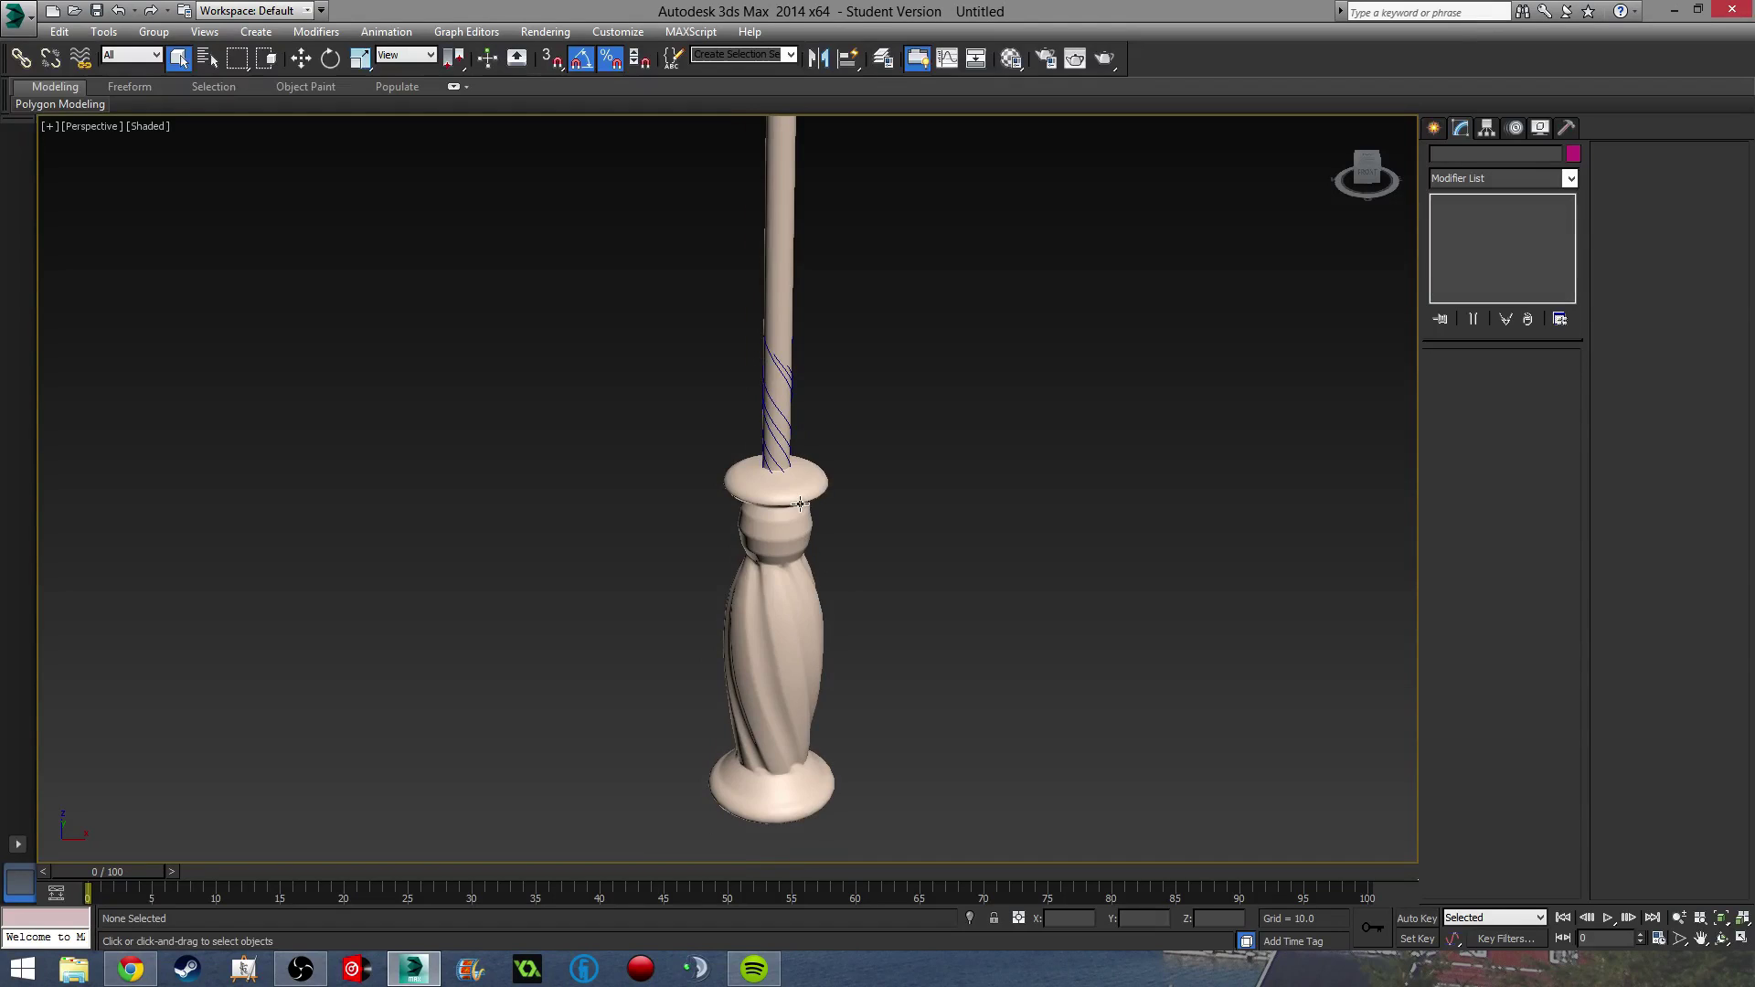
scroll(788, 398, up, 3)
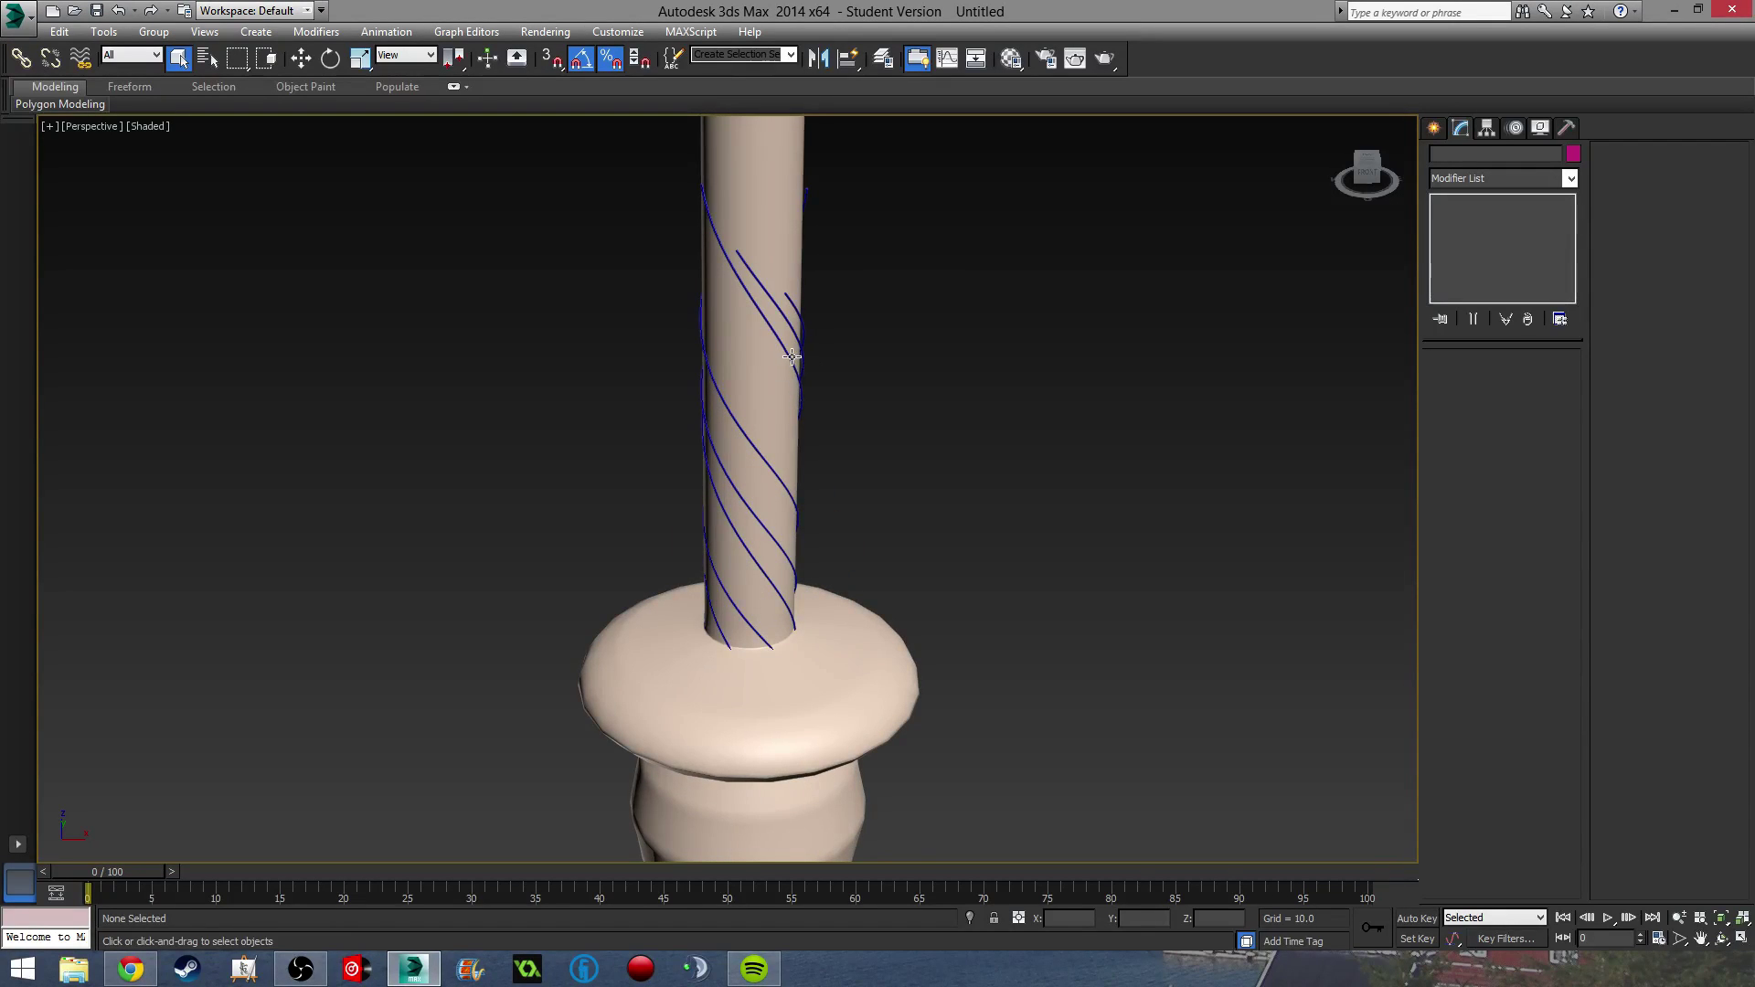
click(792, 358)
right_click(1483, 209)
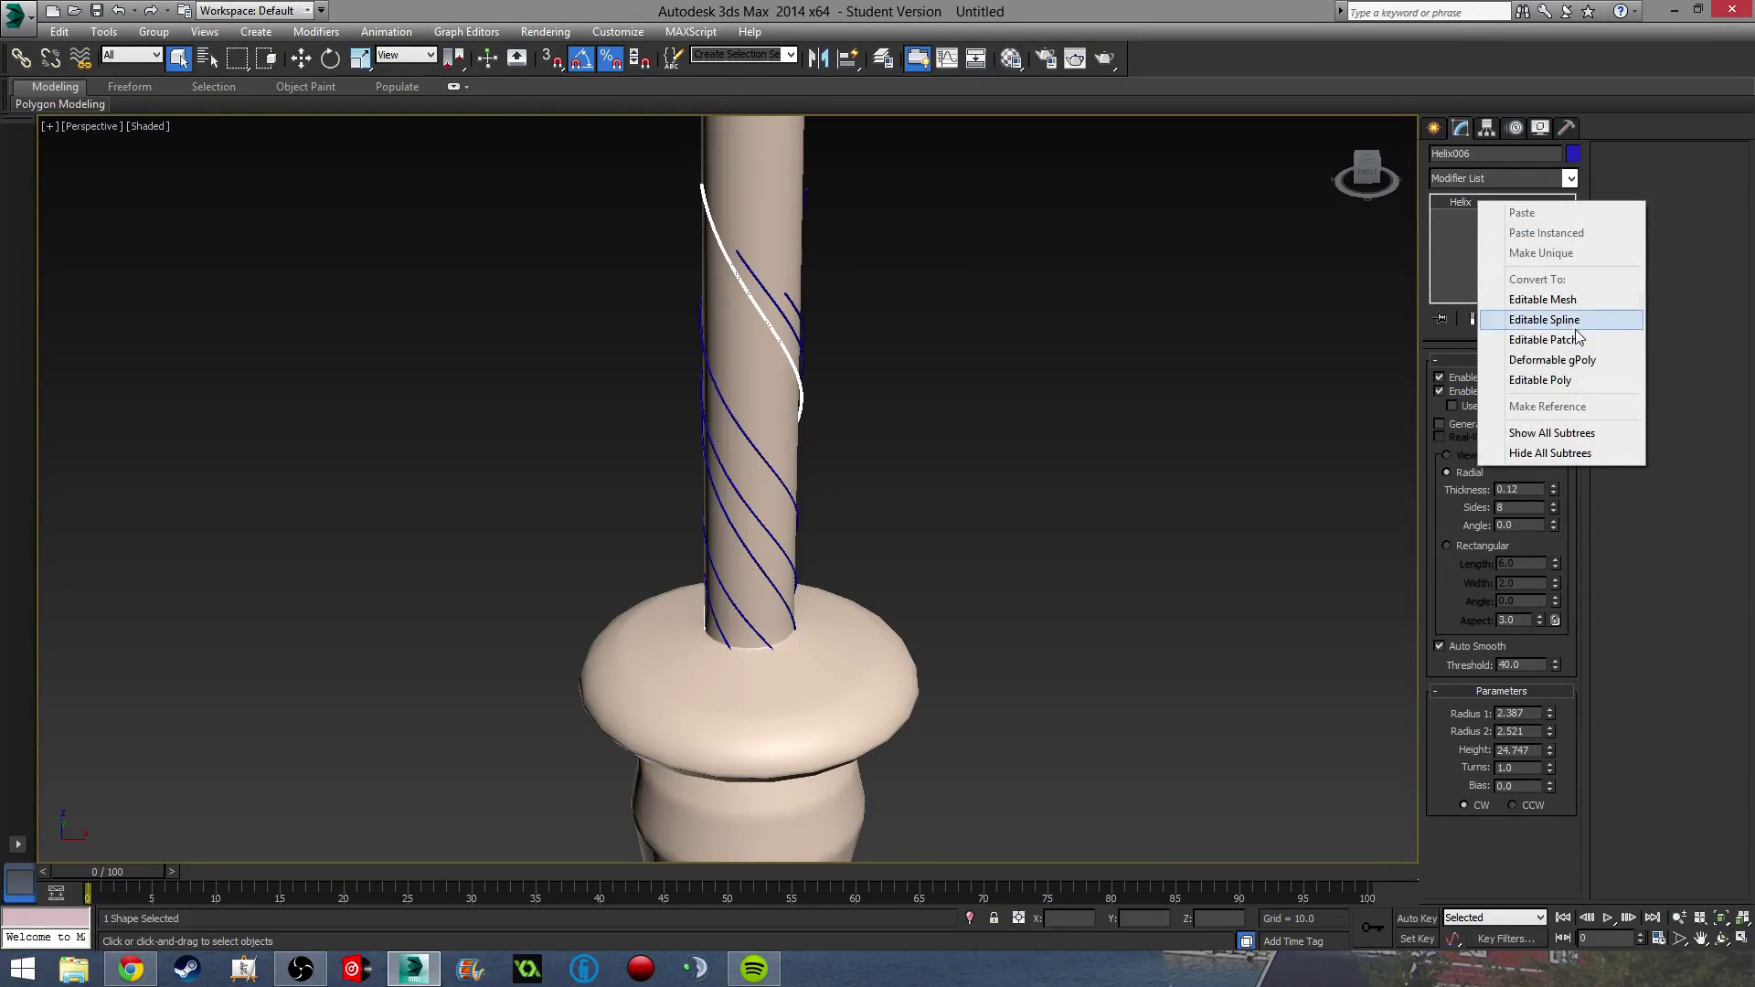
click(1554, 382)
Attach the remaining helix strands around the rod to the converted strand, end the attaching and deselect the merged mesh.
middle_drag(944, 431, 934, 560)
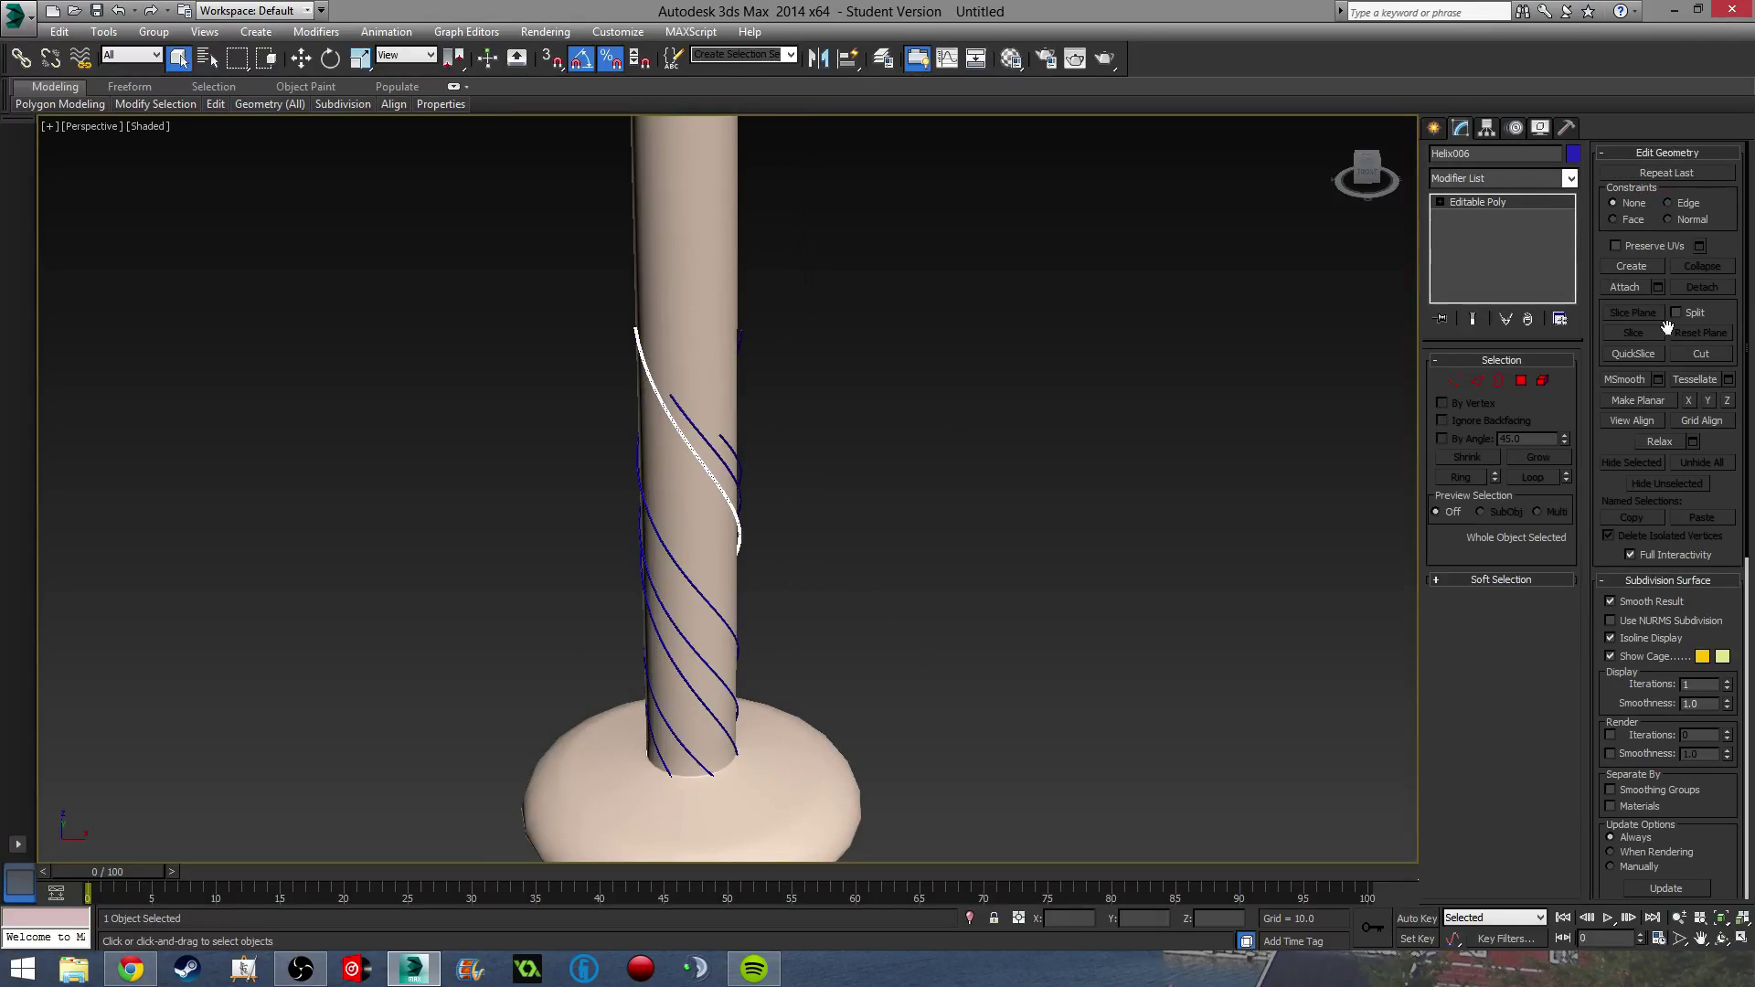
click(1625, 287)
scroll(809, 462, up, 5)
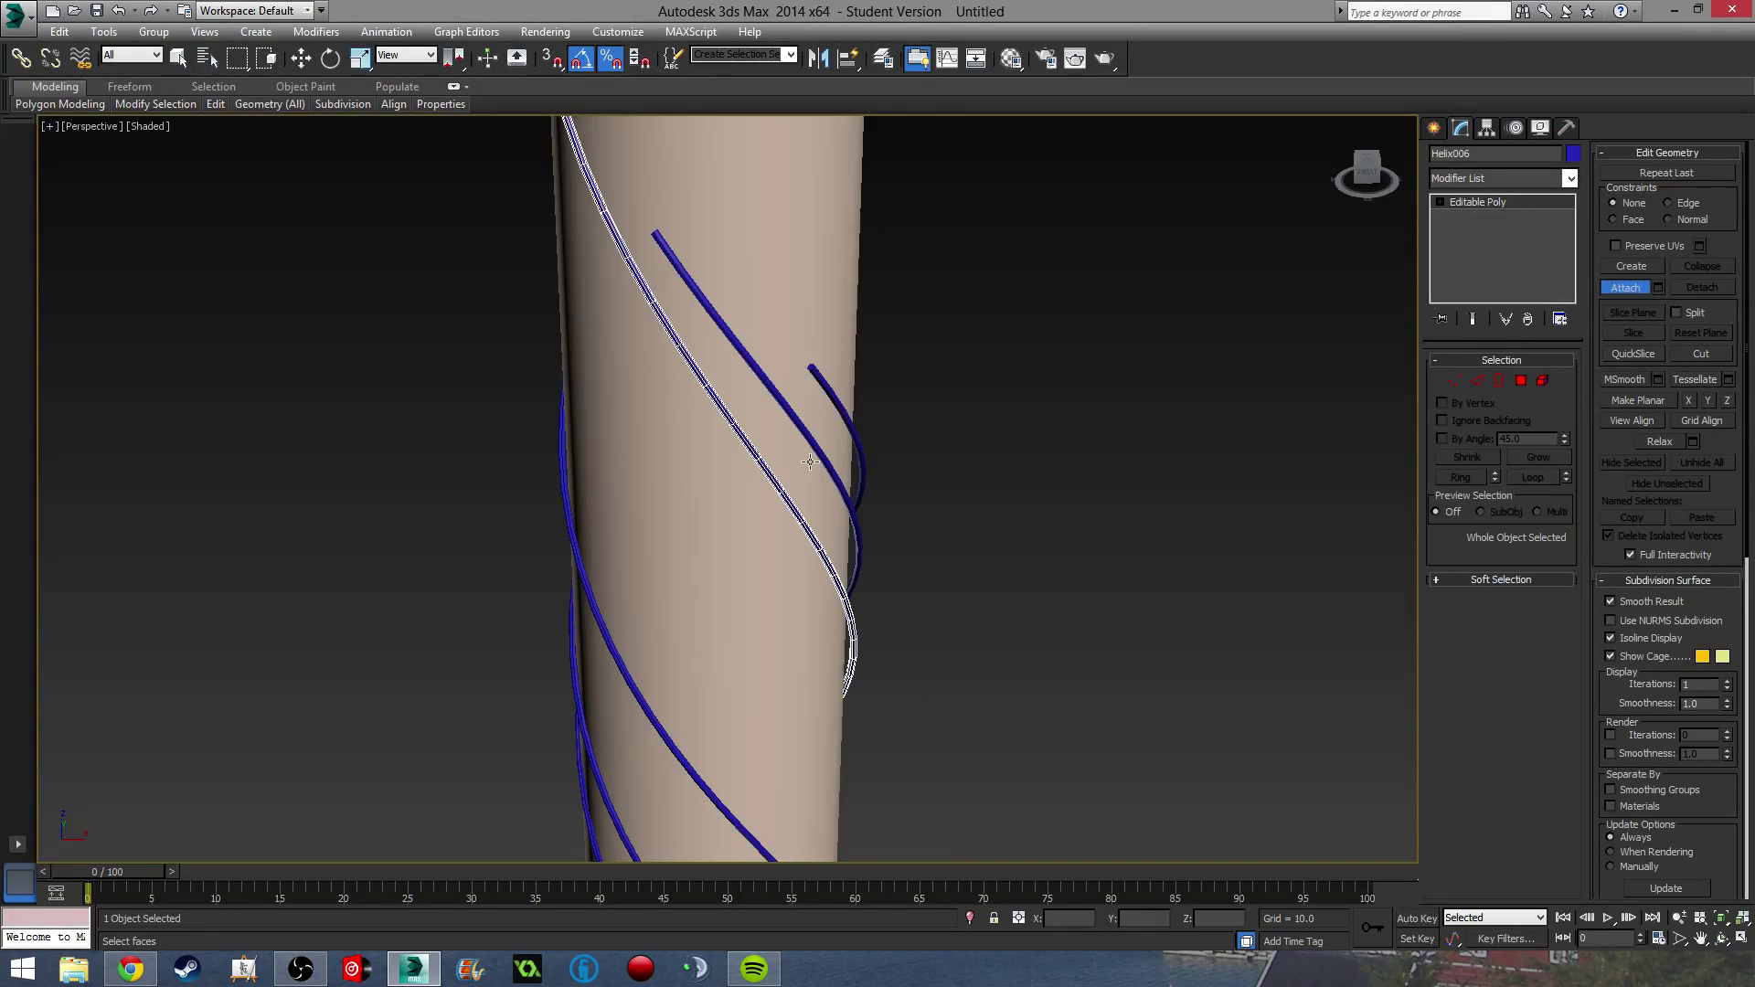
click(838, 476)
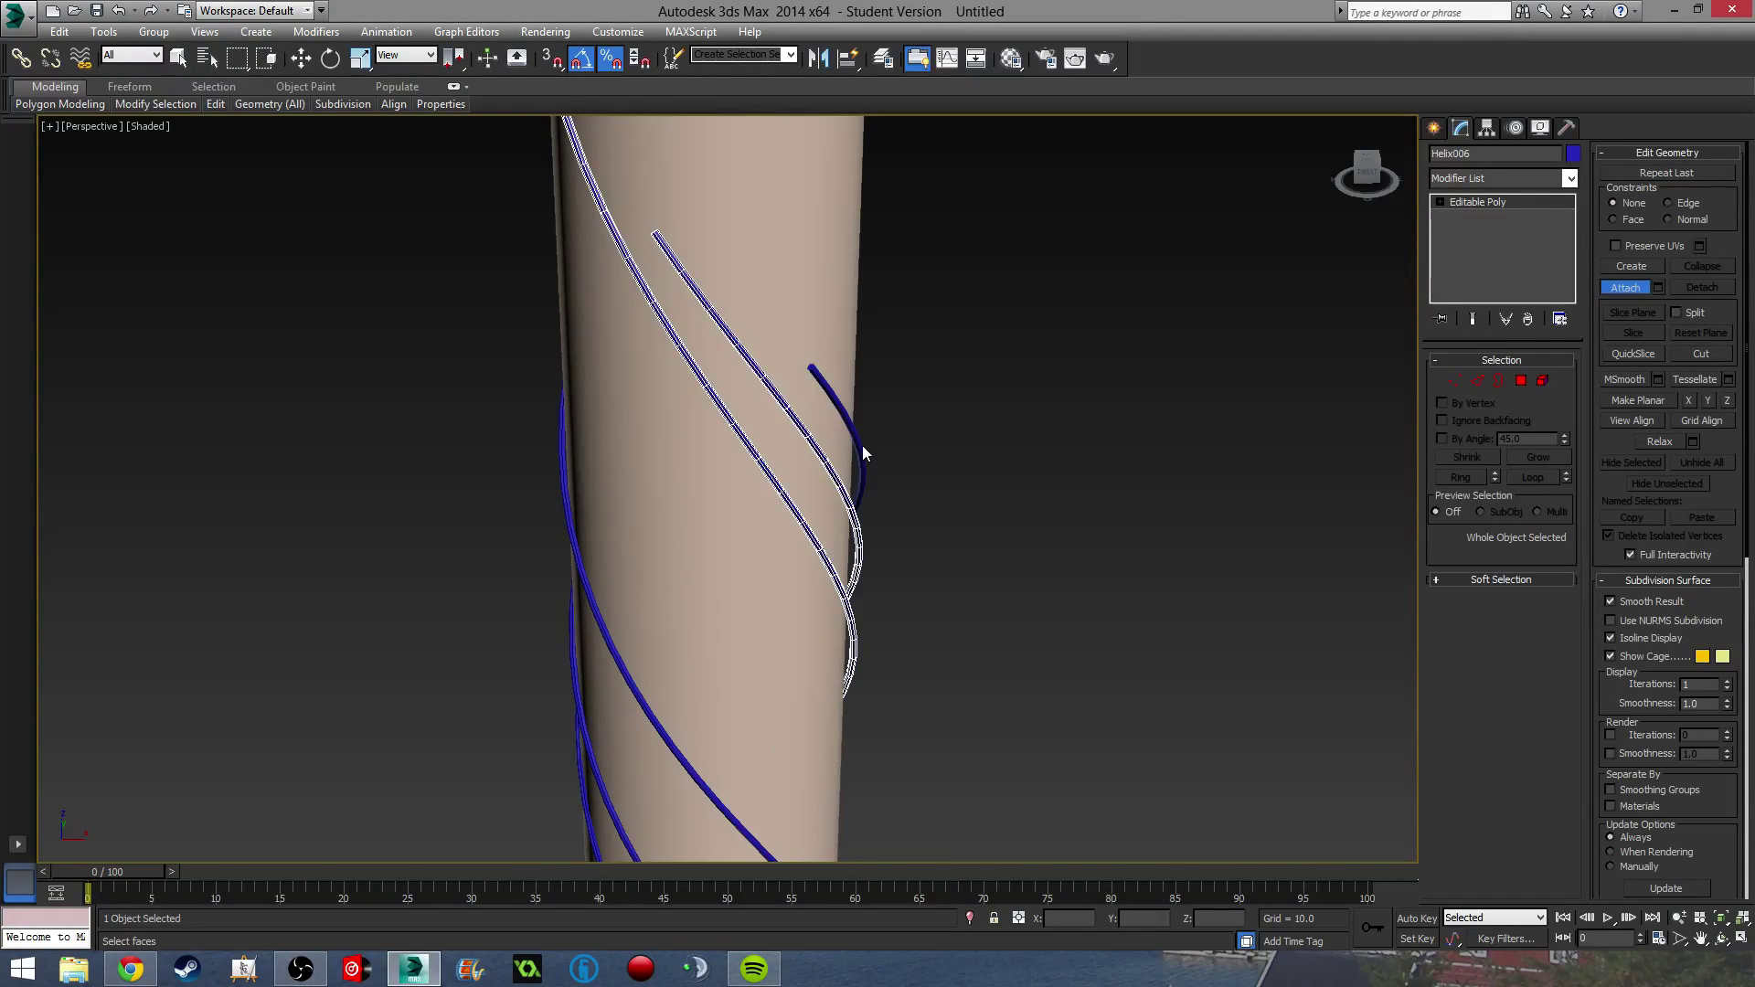
click(848, 457)
click(599, 619)
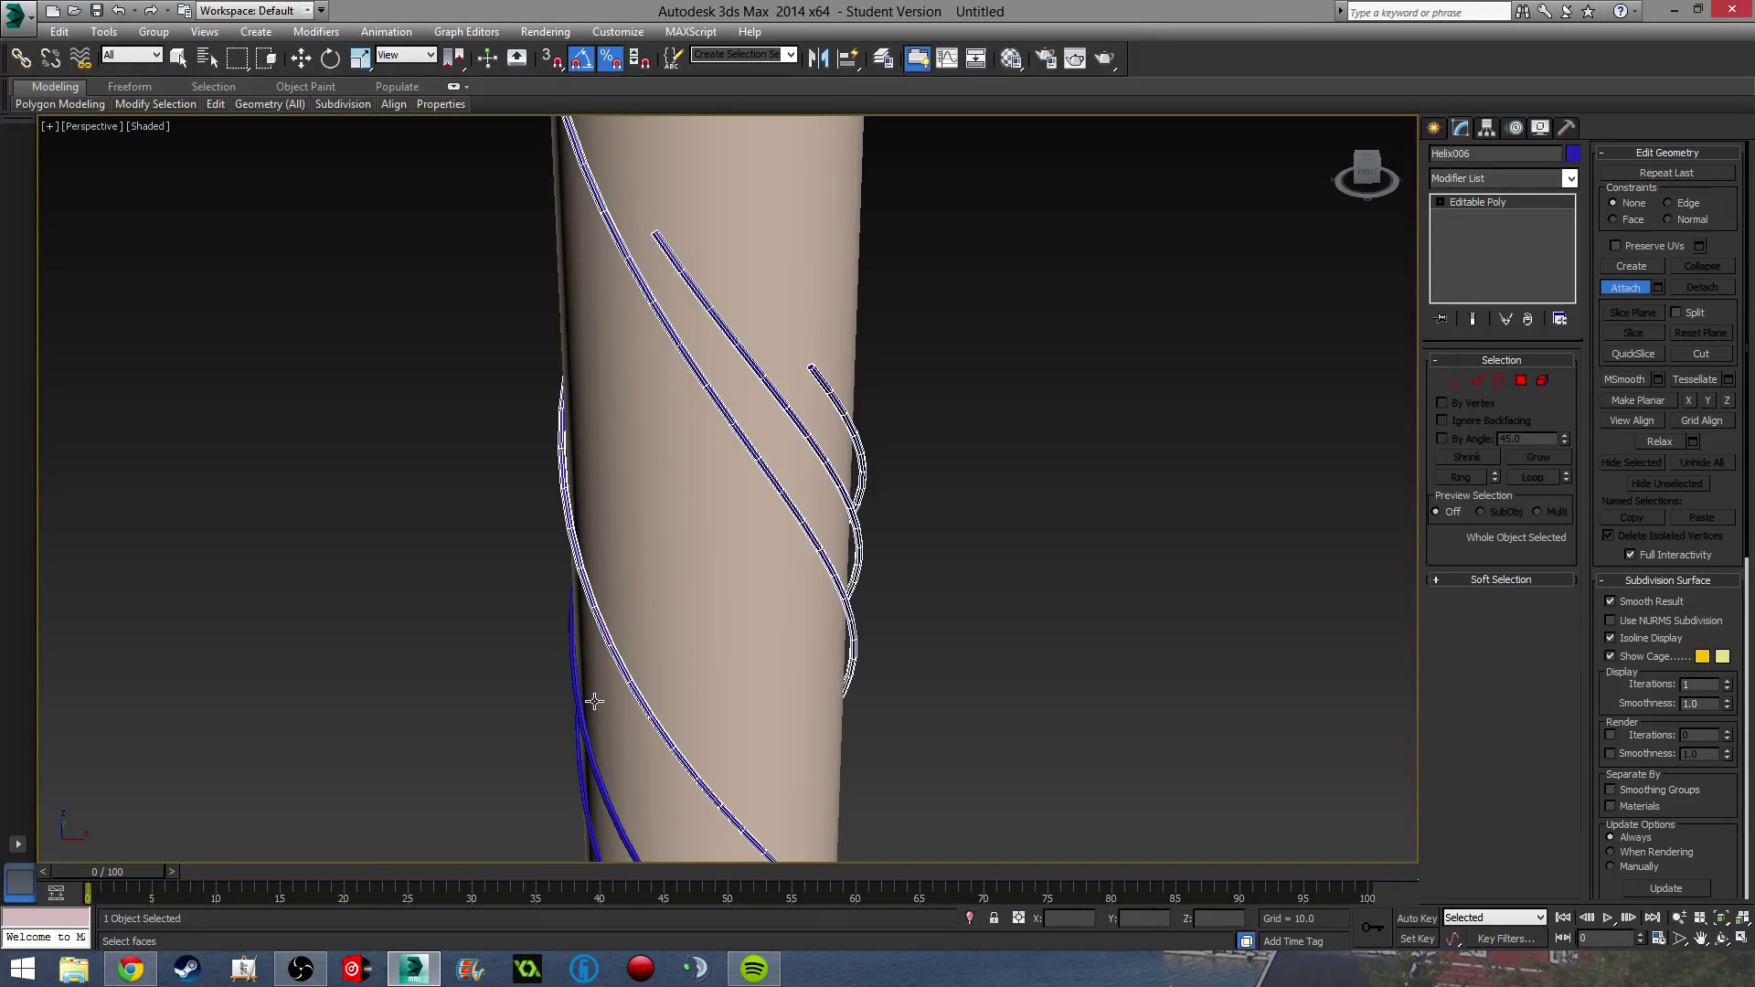
click(584, 742)
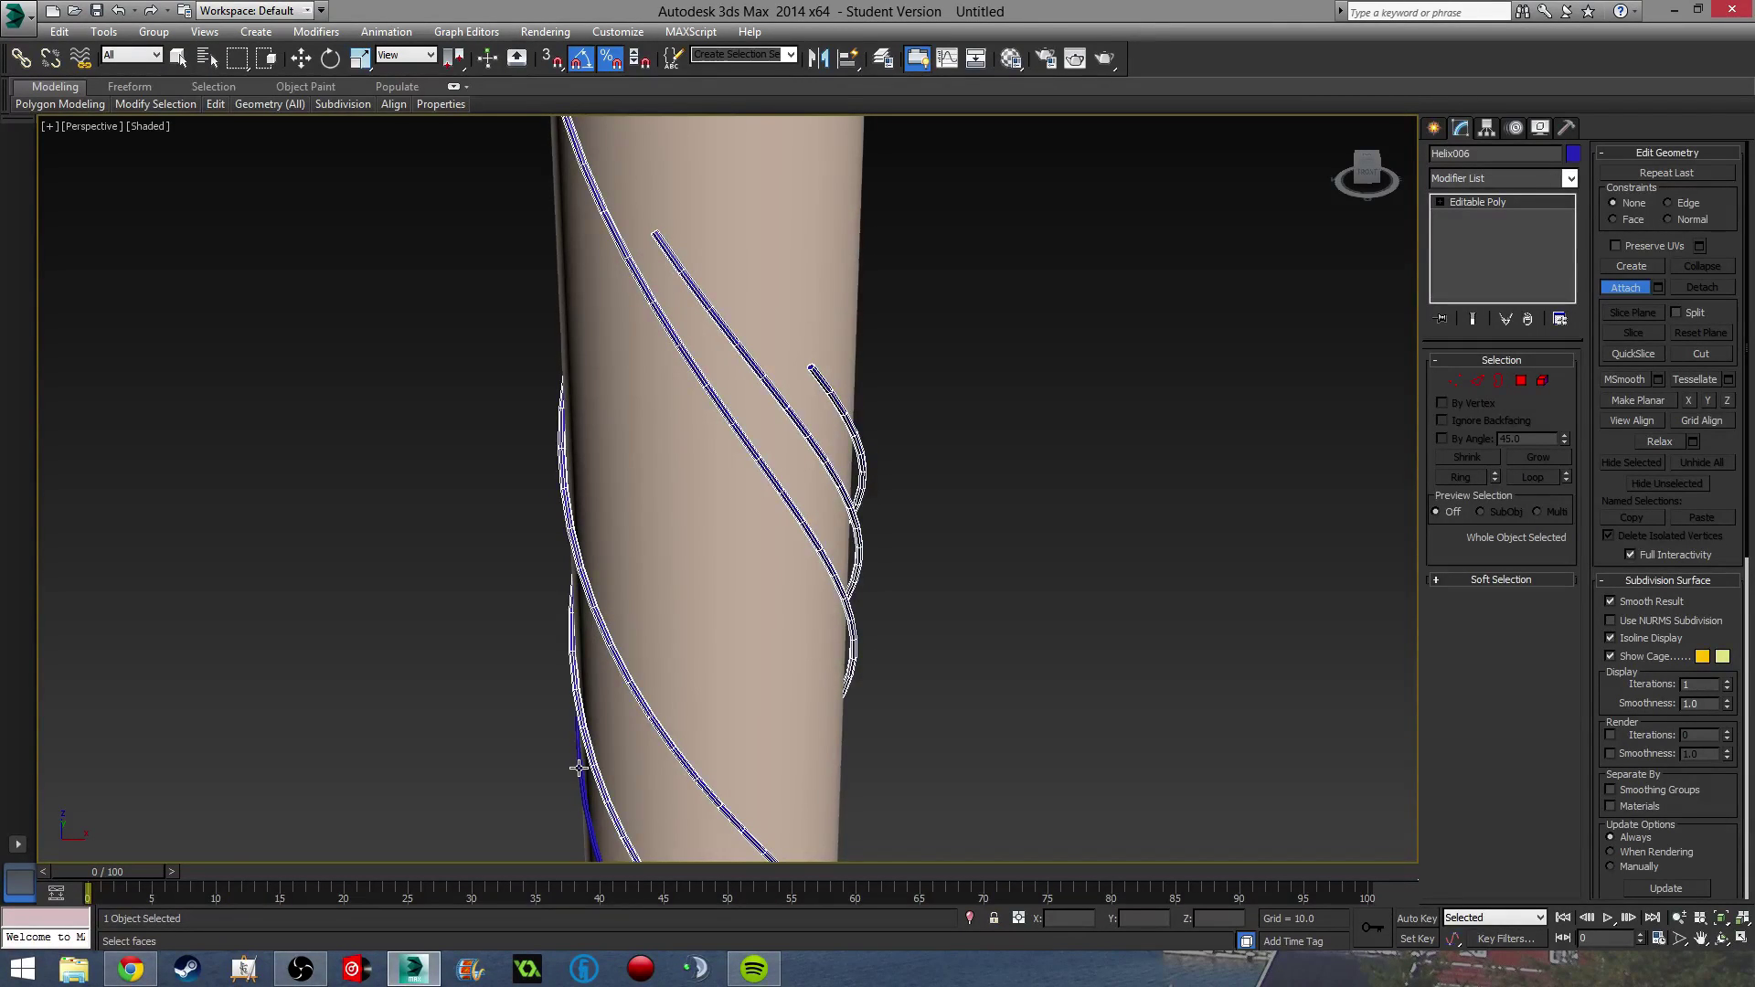
click(578, 768)
scroll(577, 768, down, 5)
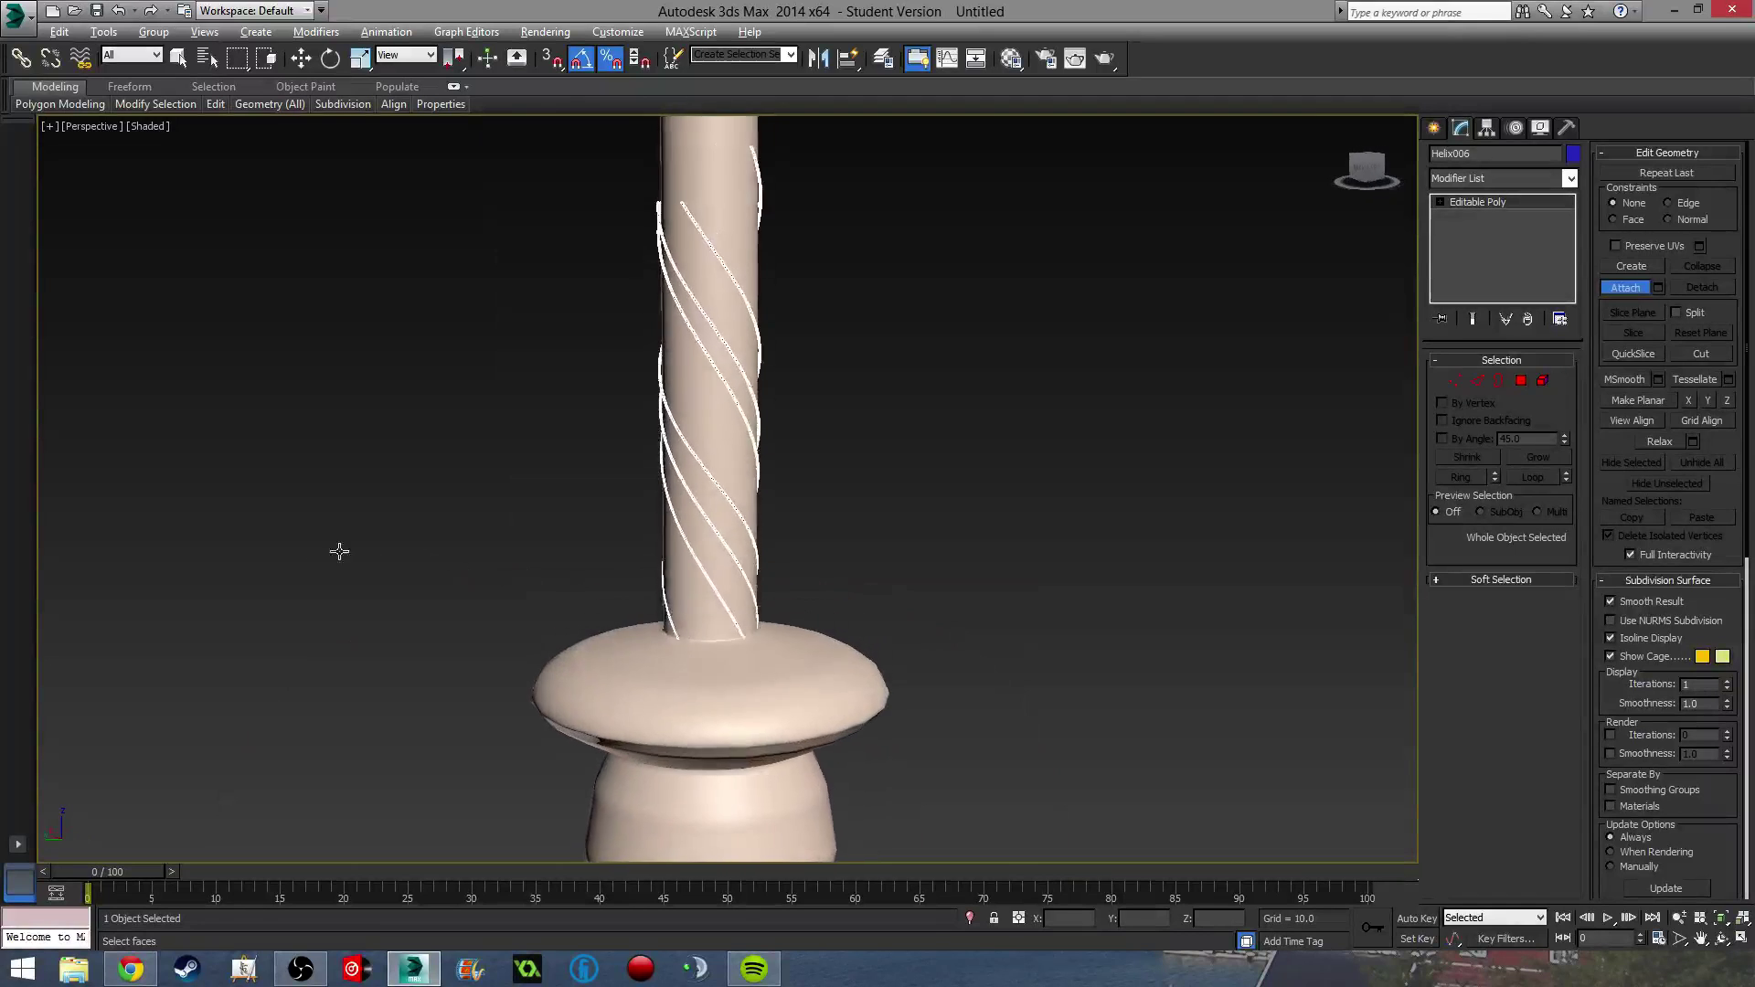
alt+middle_drag(339, 551, 1470, 339)
click(1618, 289)
click(1104, 420)
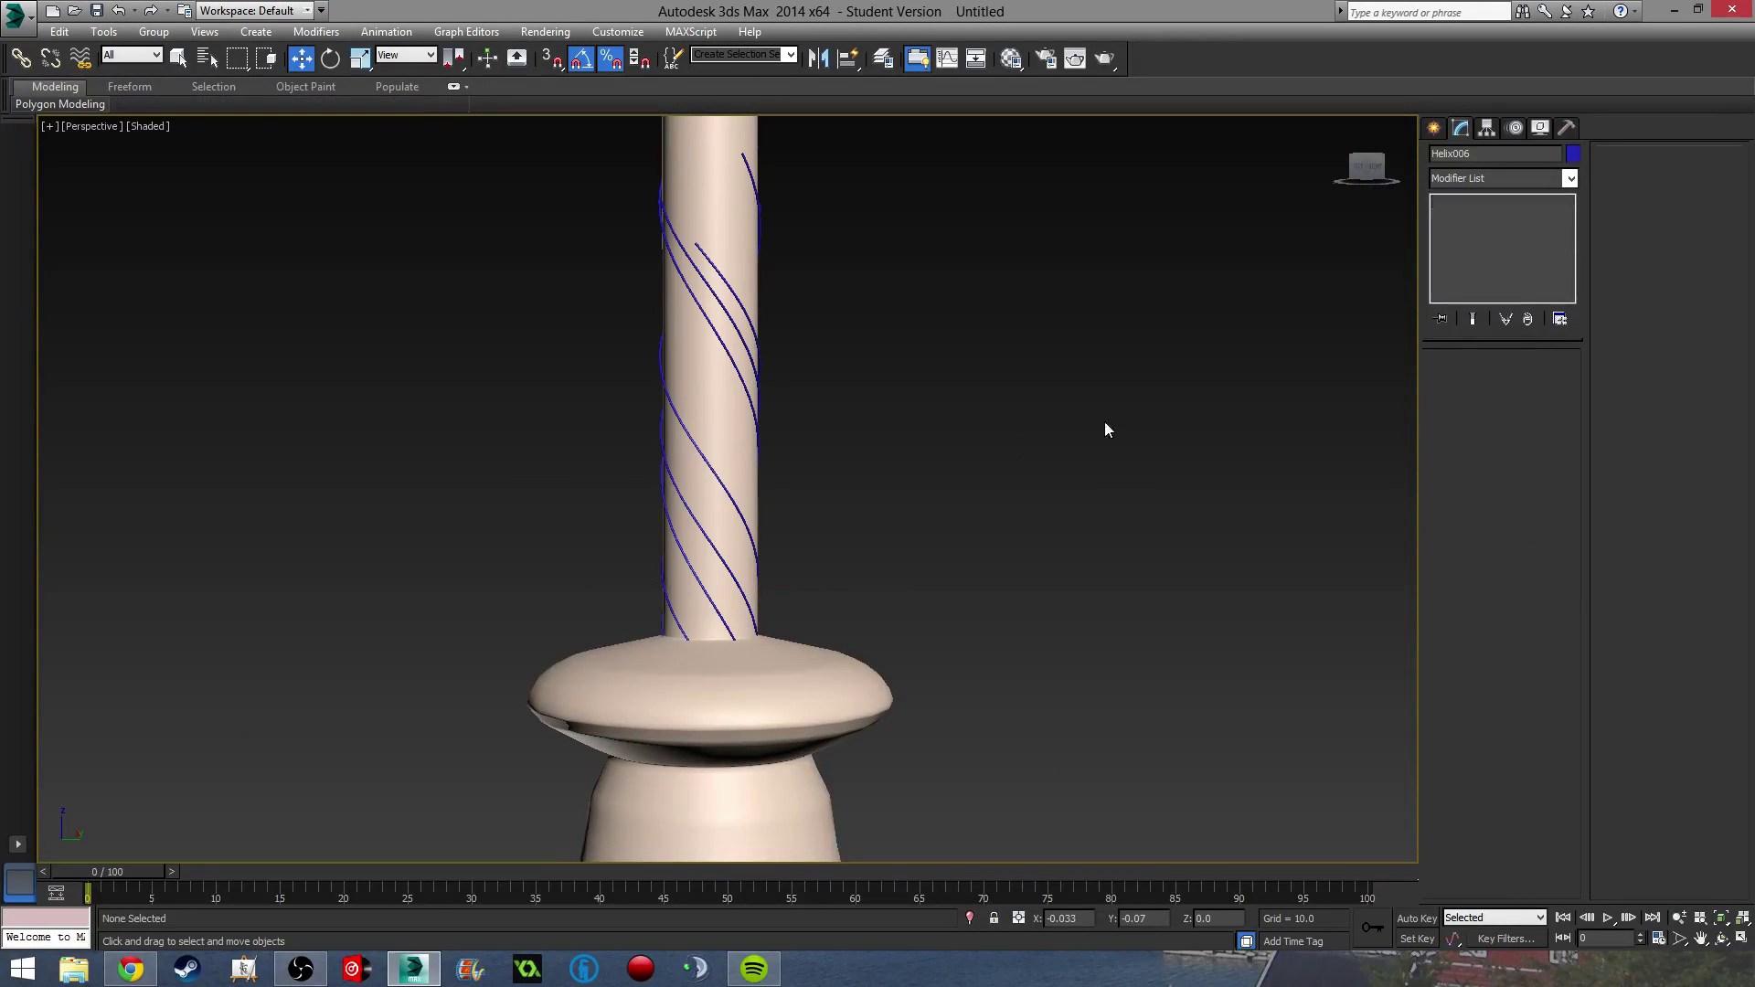
Add an Unwrap UVW modifier to the merged helix strands.
middle_drag(738, 418, 749, 485)
click(750, 449)
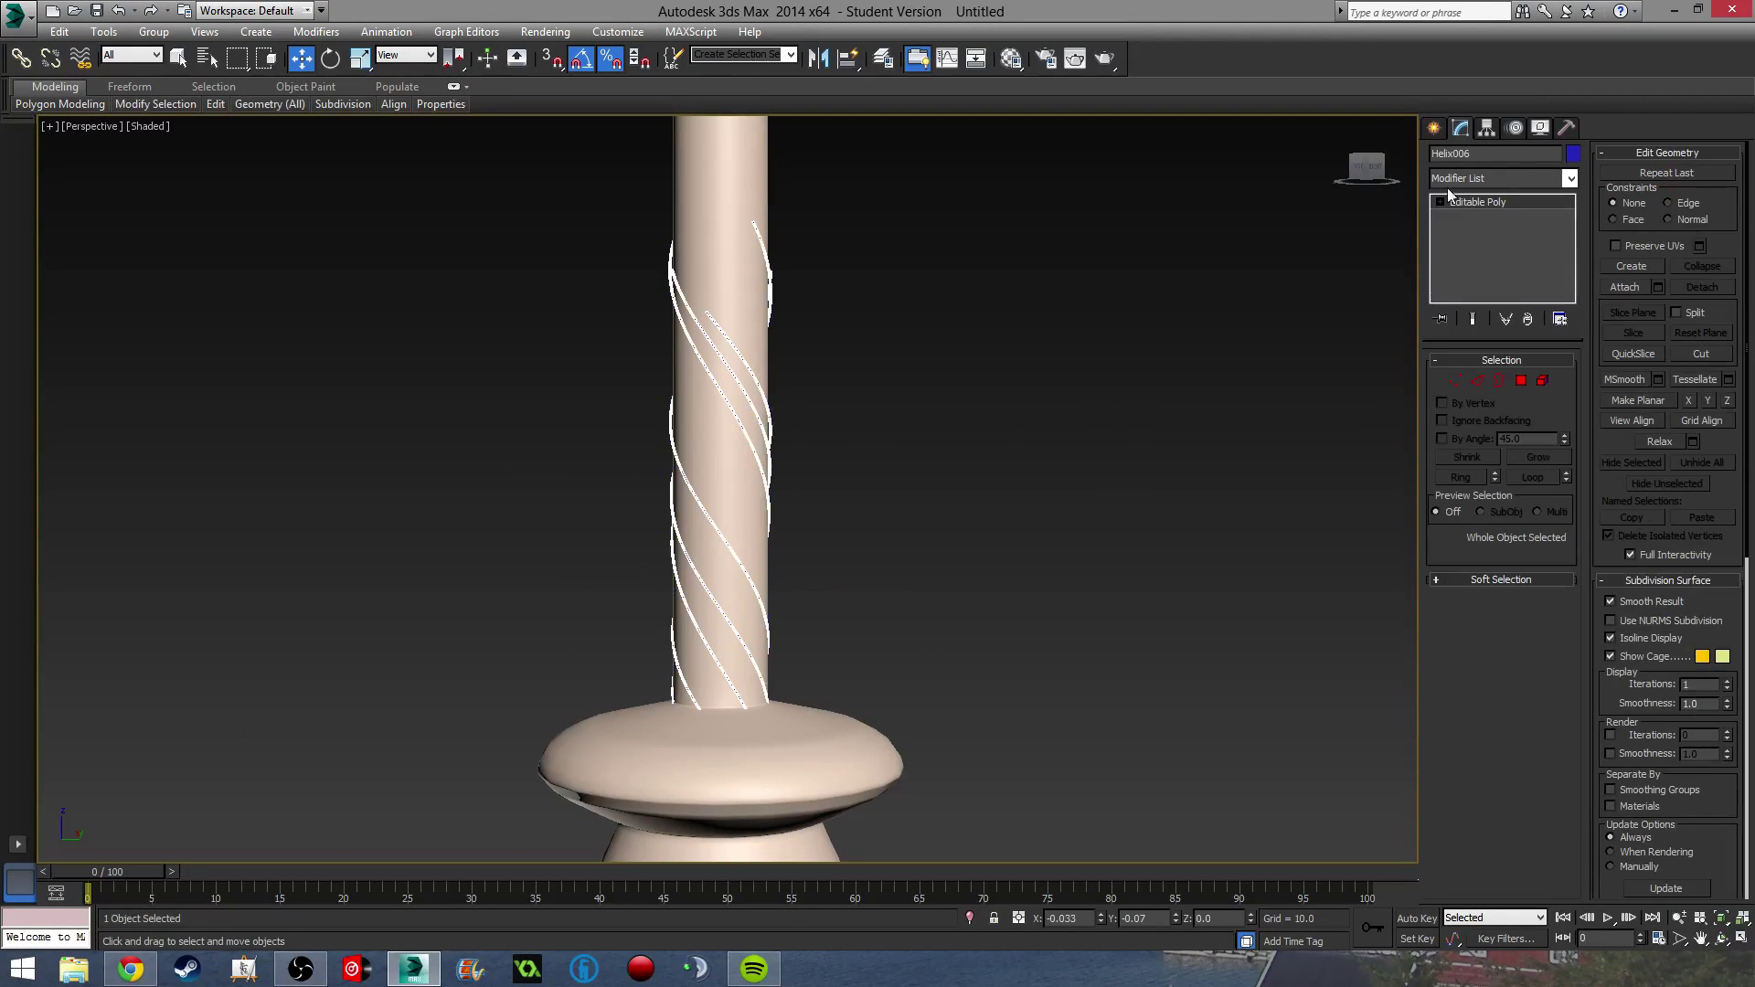
click(1497, 180)
scroll(1473, 501, down, 5)
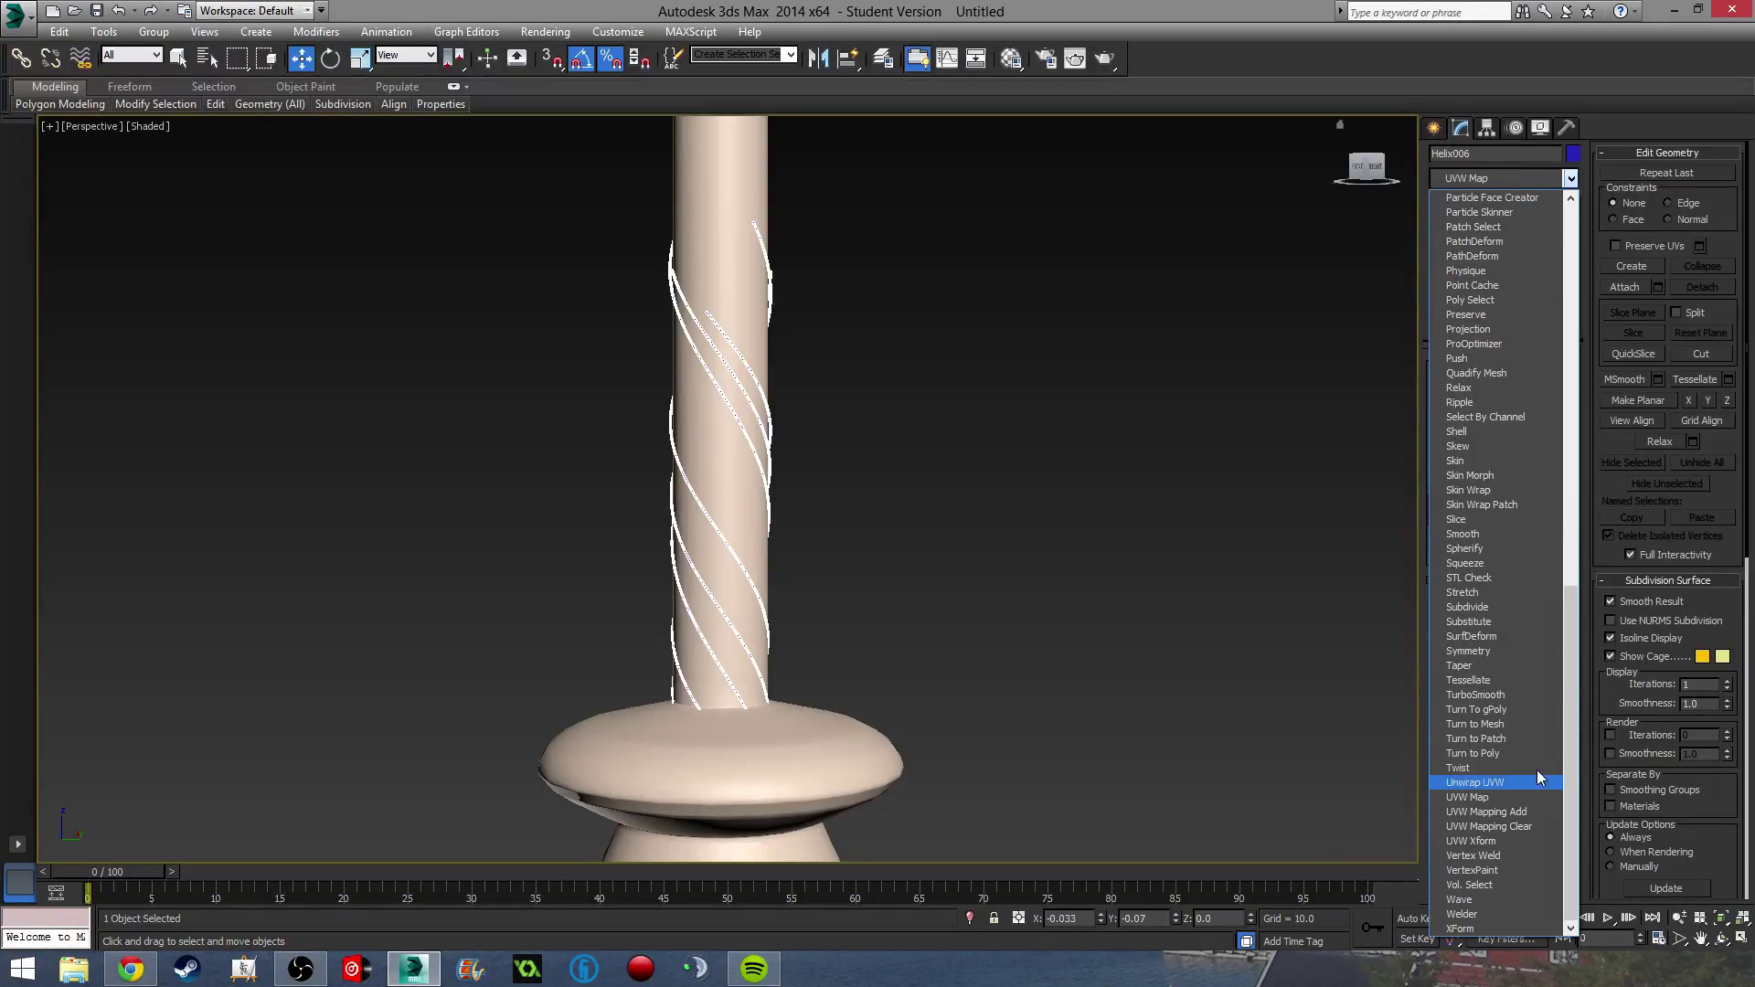
click(1499, 783)
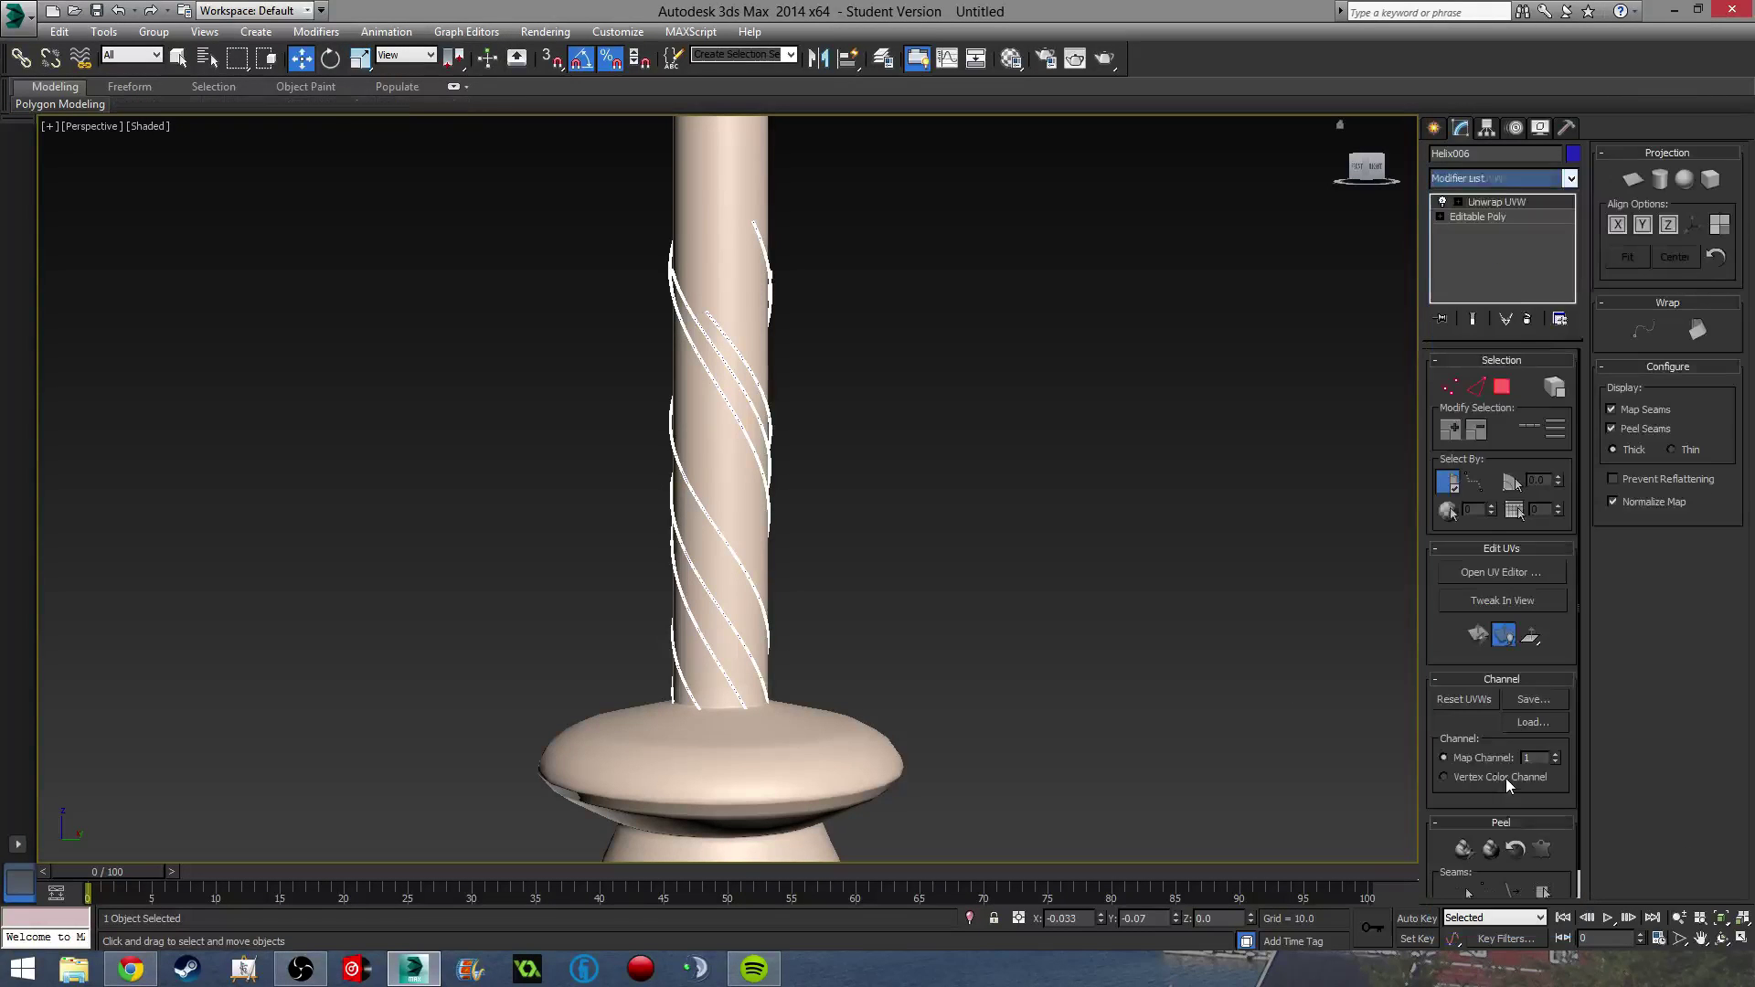
Apply Flatten Mapping to all faces of the helix strands, close the UV editor and deselect the strands.
click(1503, 389)
click(1524, 572)
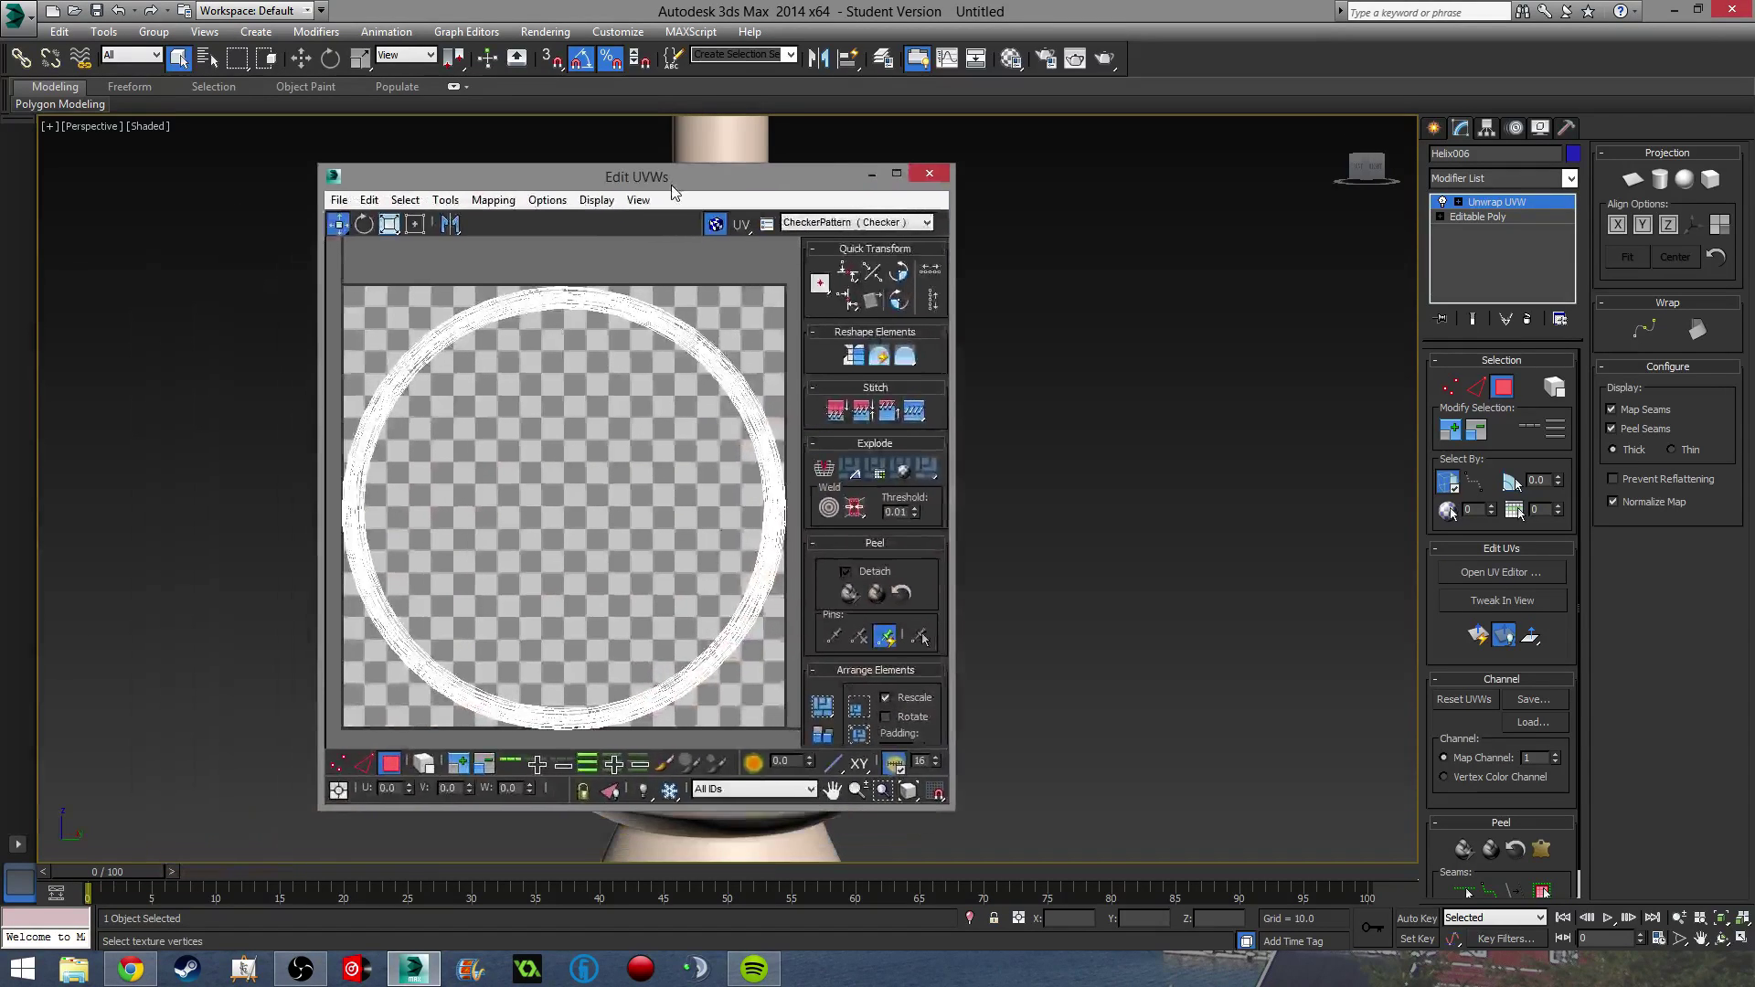
click(529, 187)
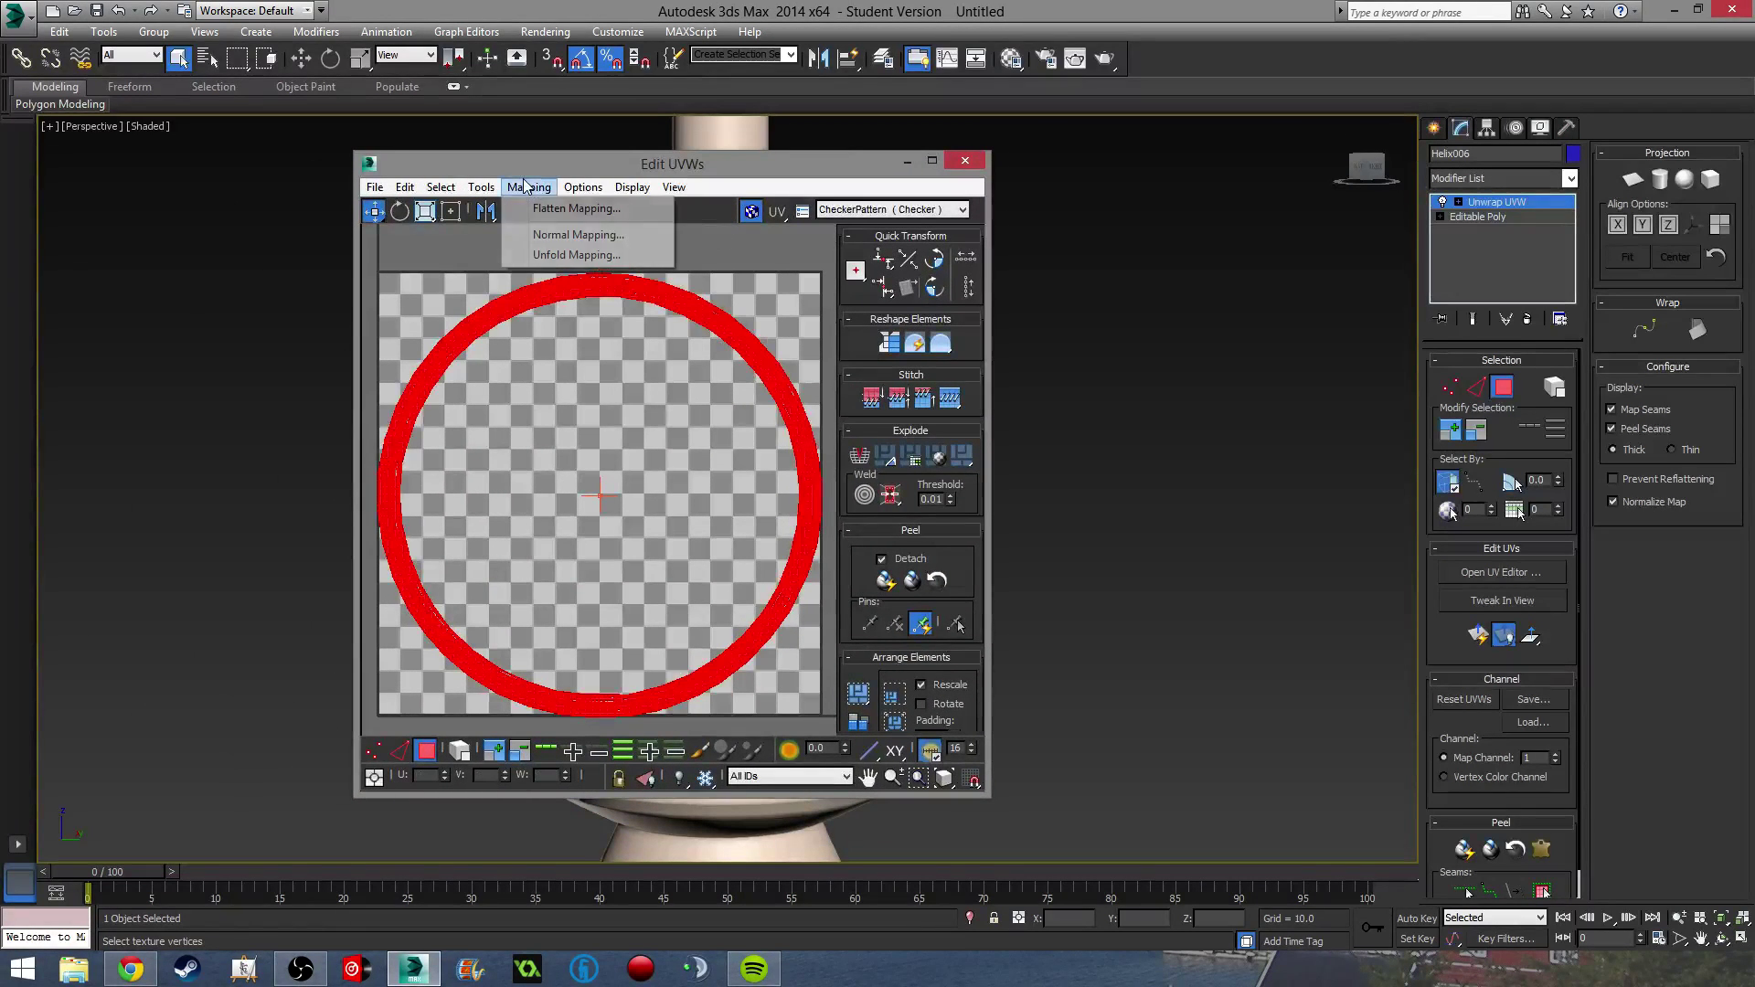
click(548, 214)
click(223, 130)
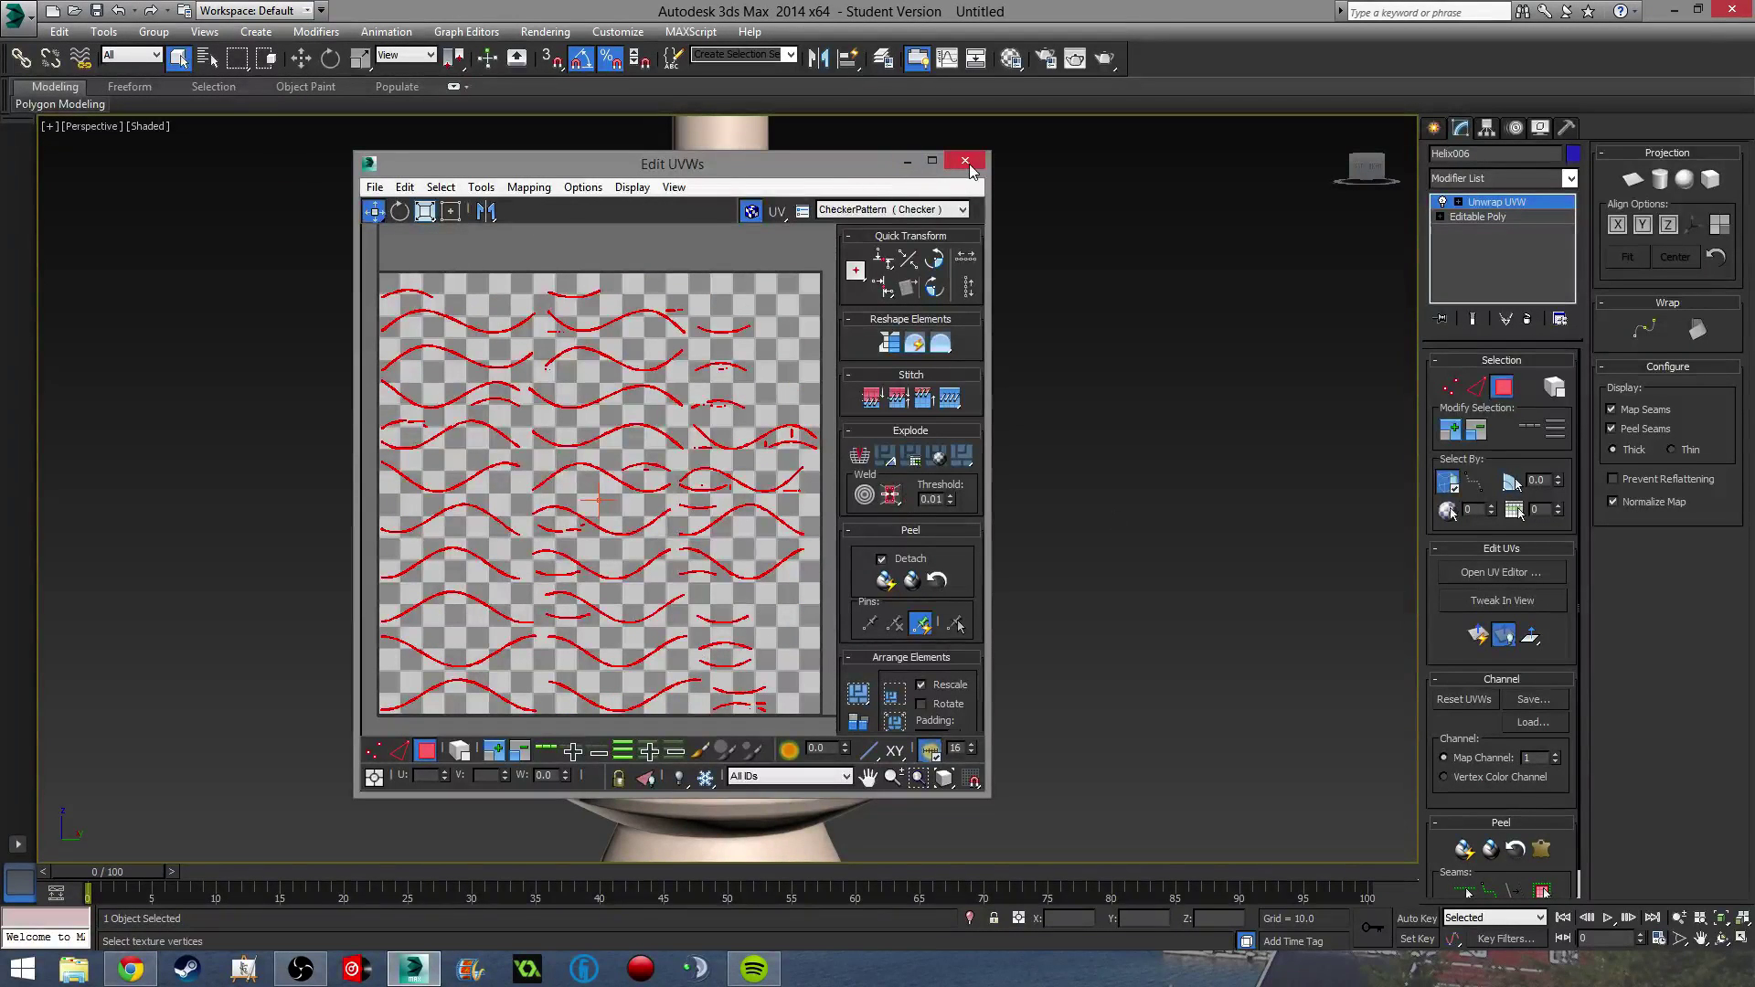
click(908, 162)
click(967, 408)
Reset the green material sample to the default 09 material and assign the 08 - Default material to the wand handle.
scroll(965, 429, down, 5)
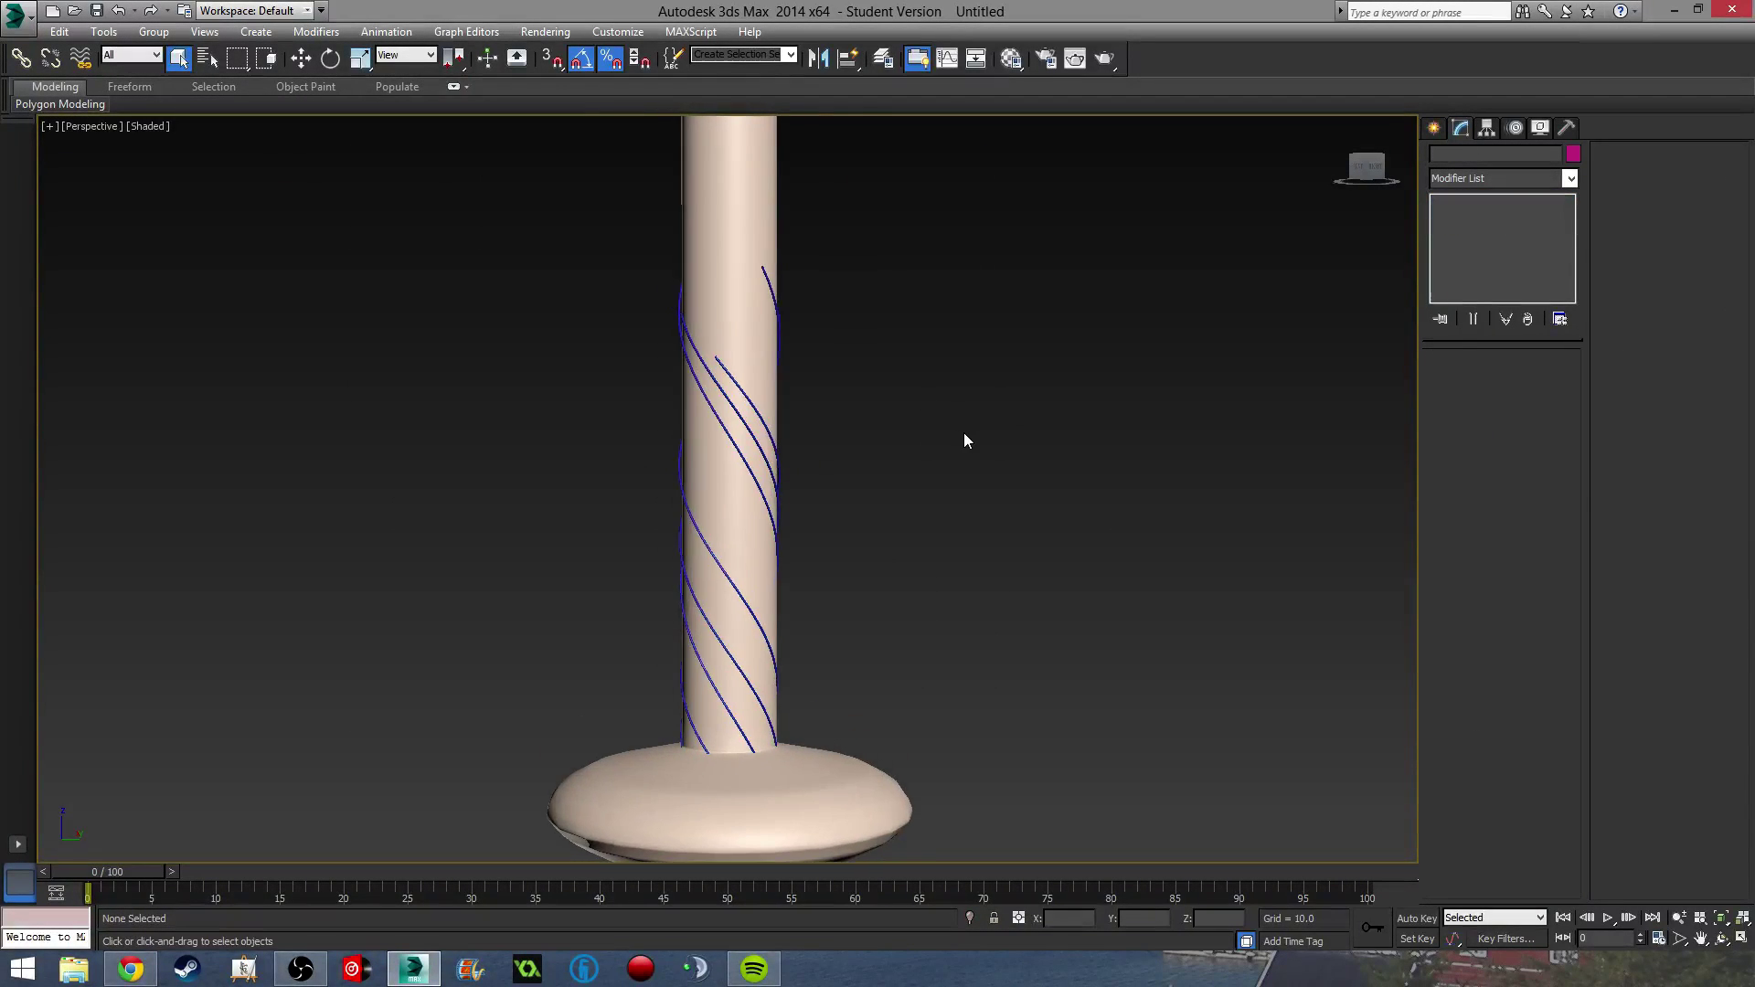
middle_drag(963, 432, 940, 371)
key(m)
click(320, 320)
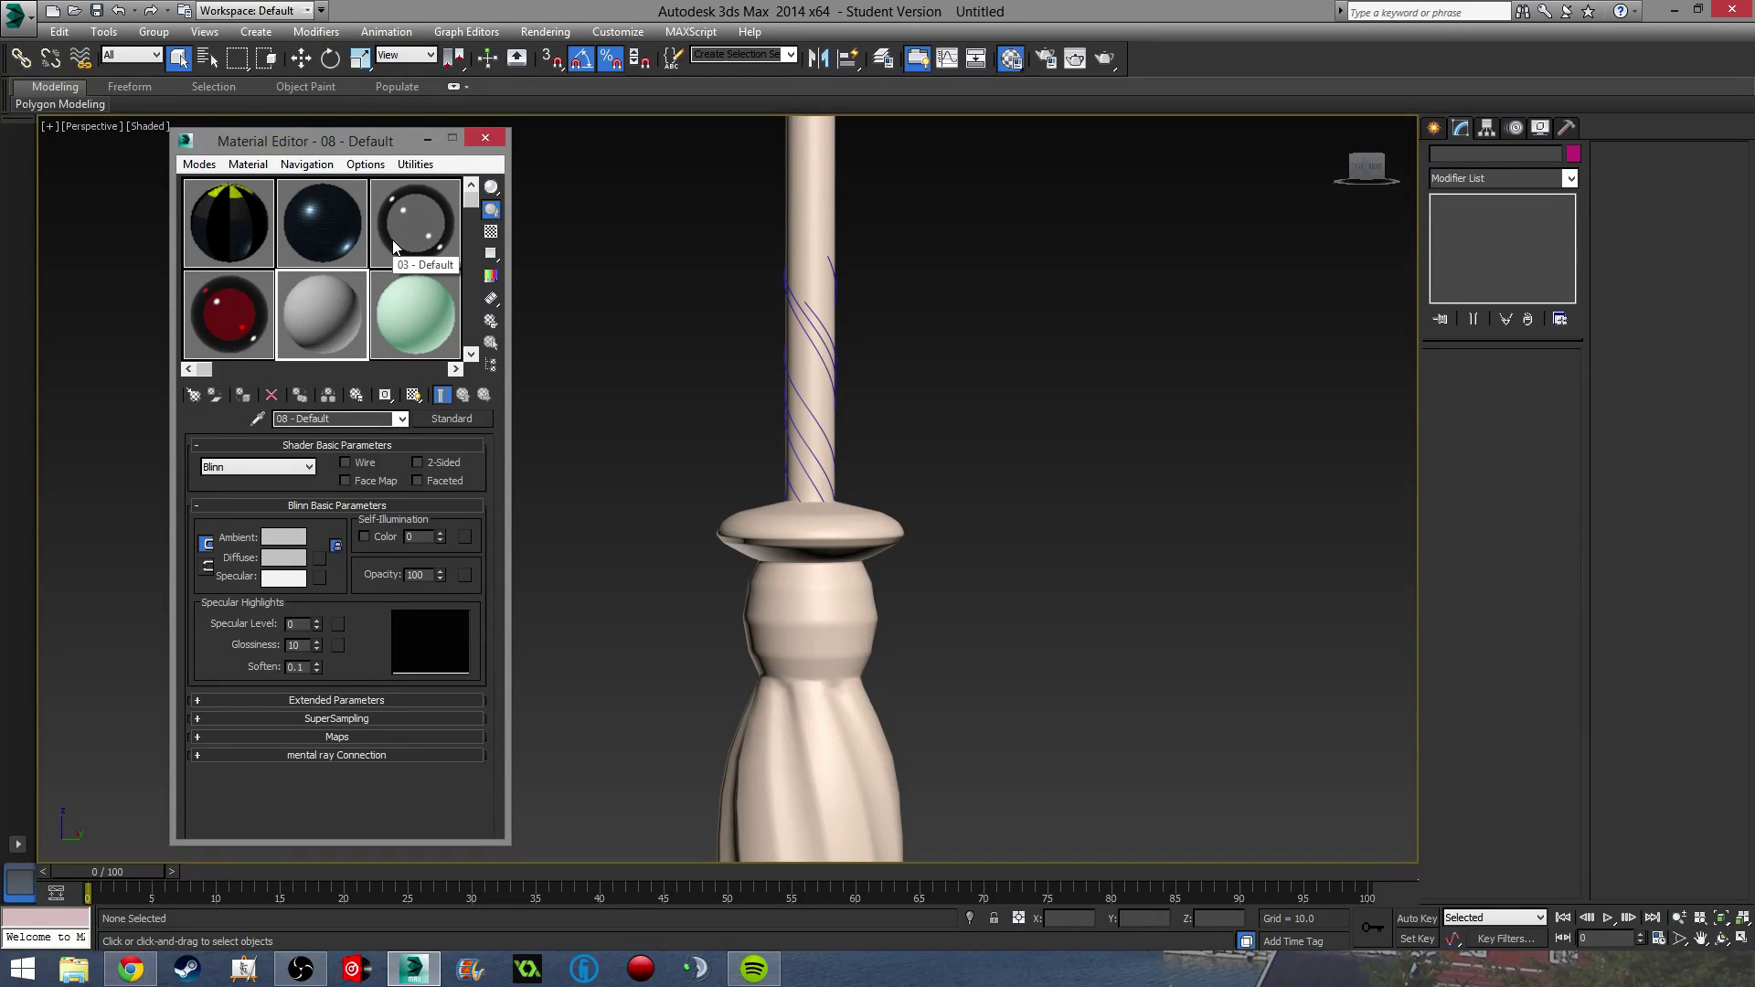
click(405, 330)
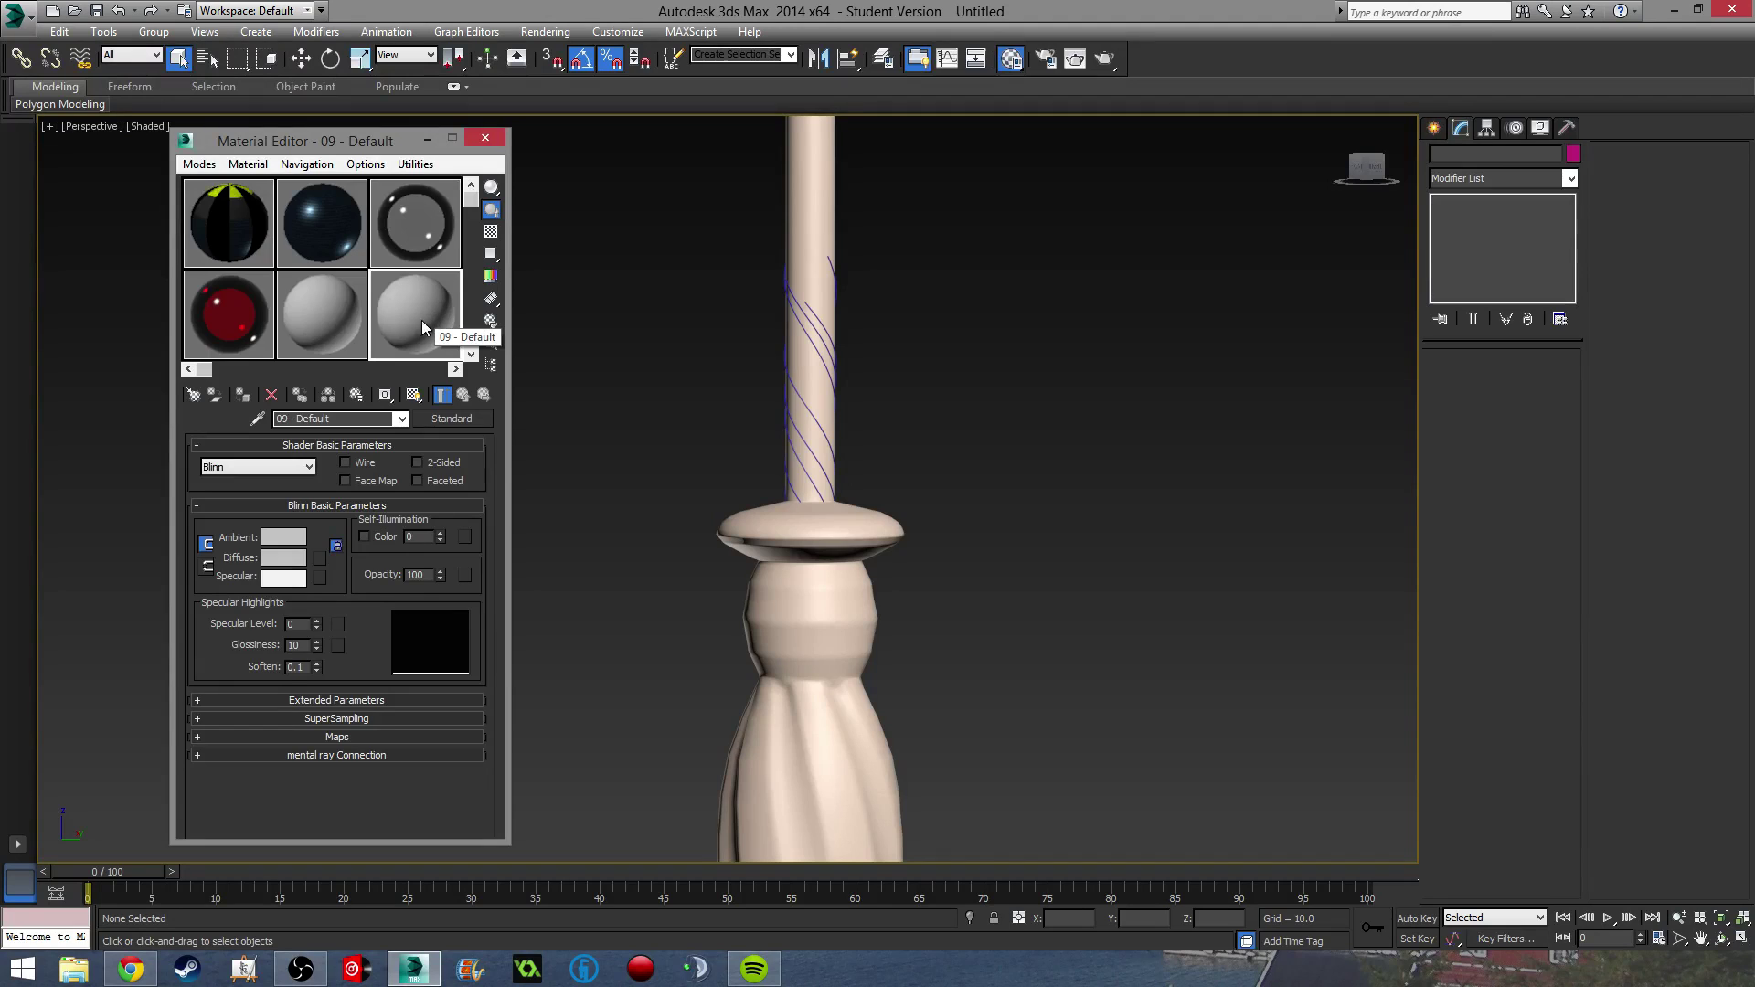
click(322, 331)
click(398, 325)
drag(338, 316, 832, 177)
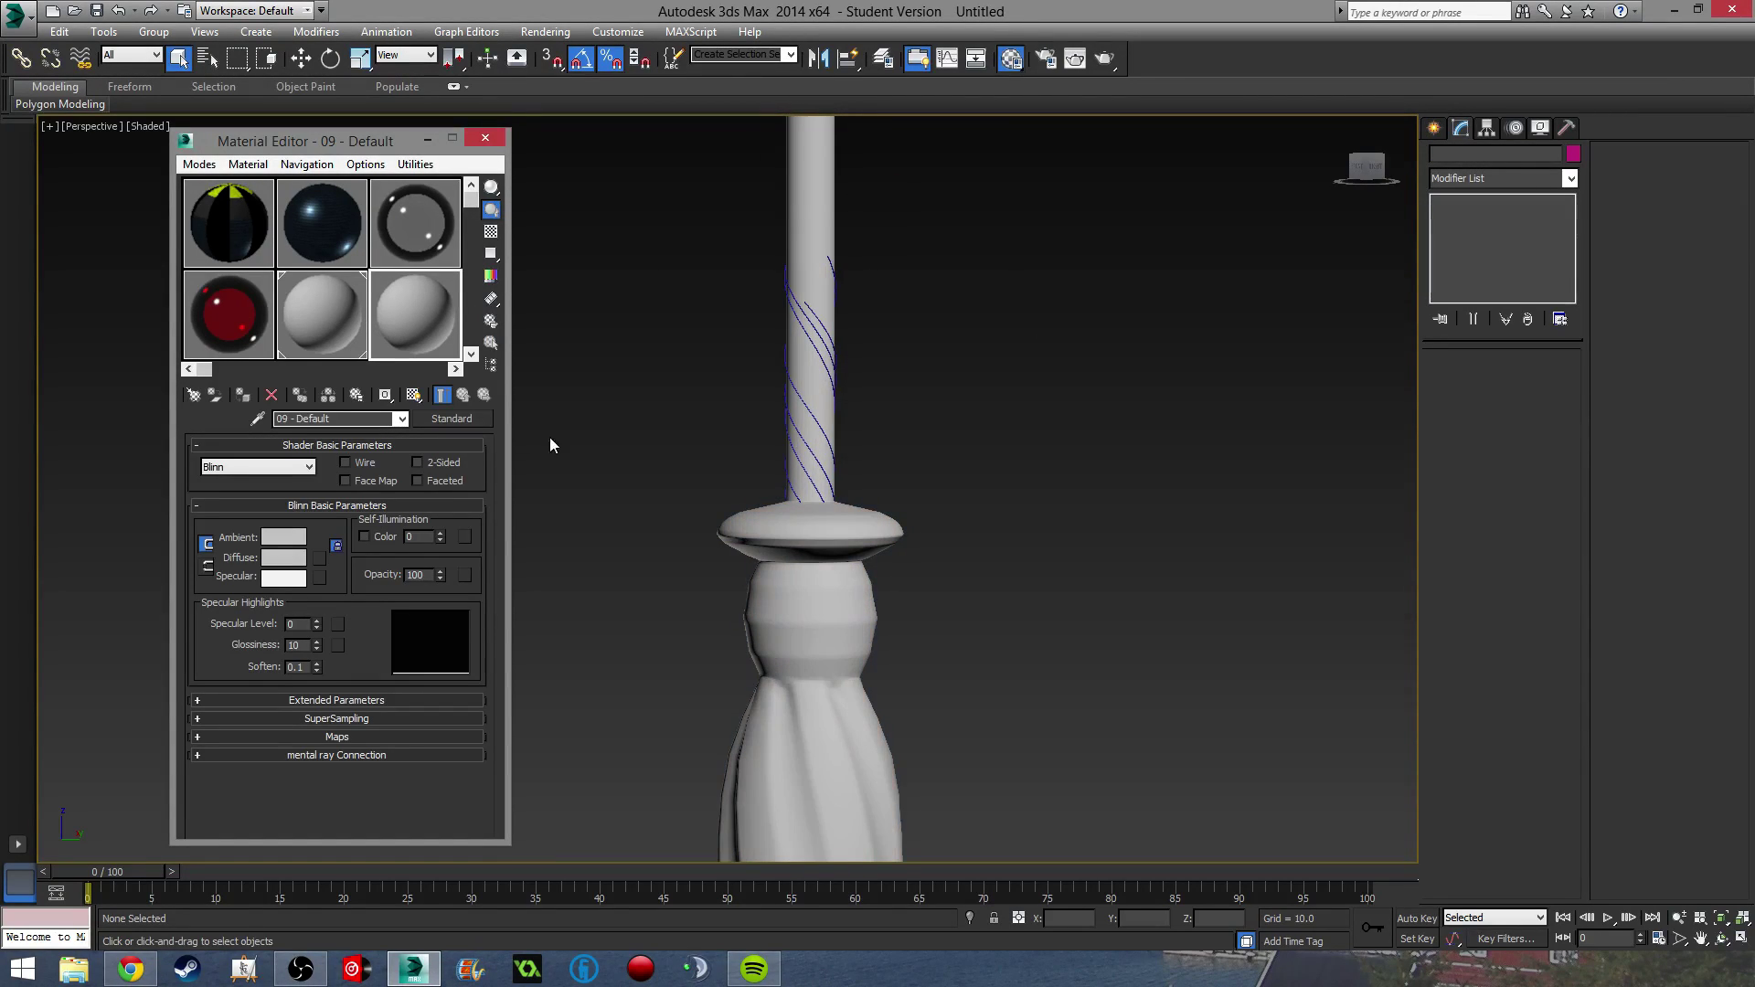
Rename the wand handle's 08 - Default material as Handle.
scroll(719, 391, up, 5)
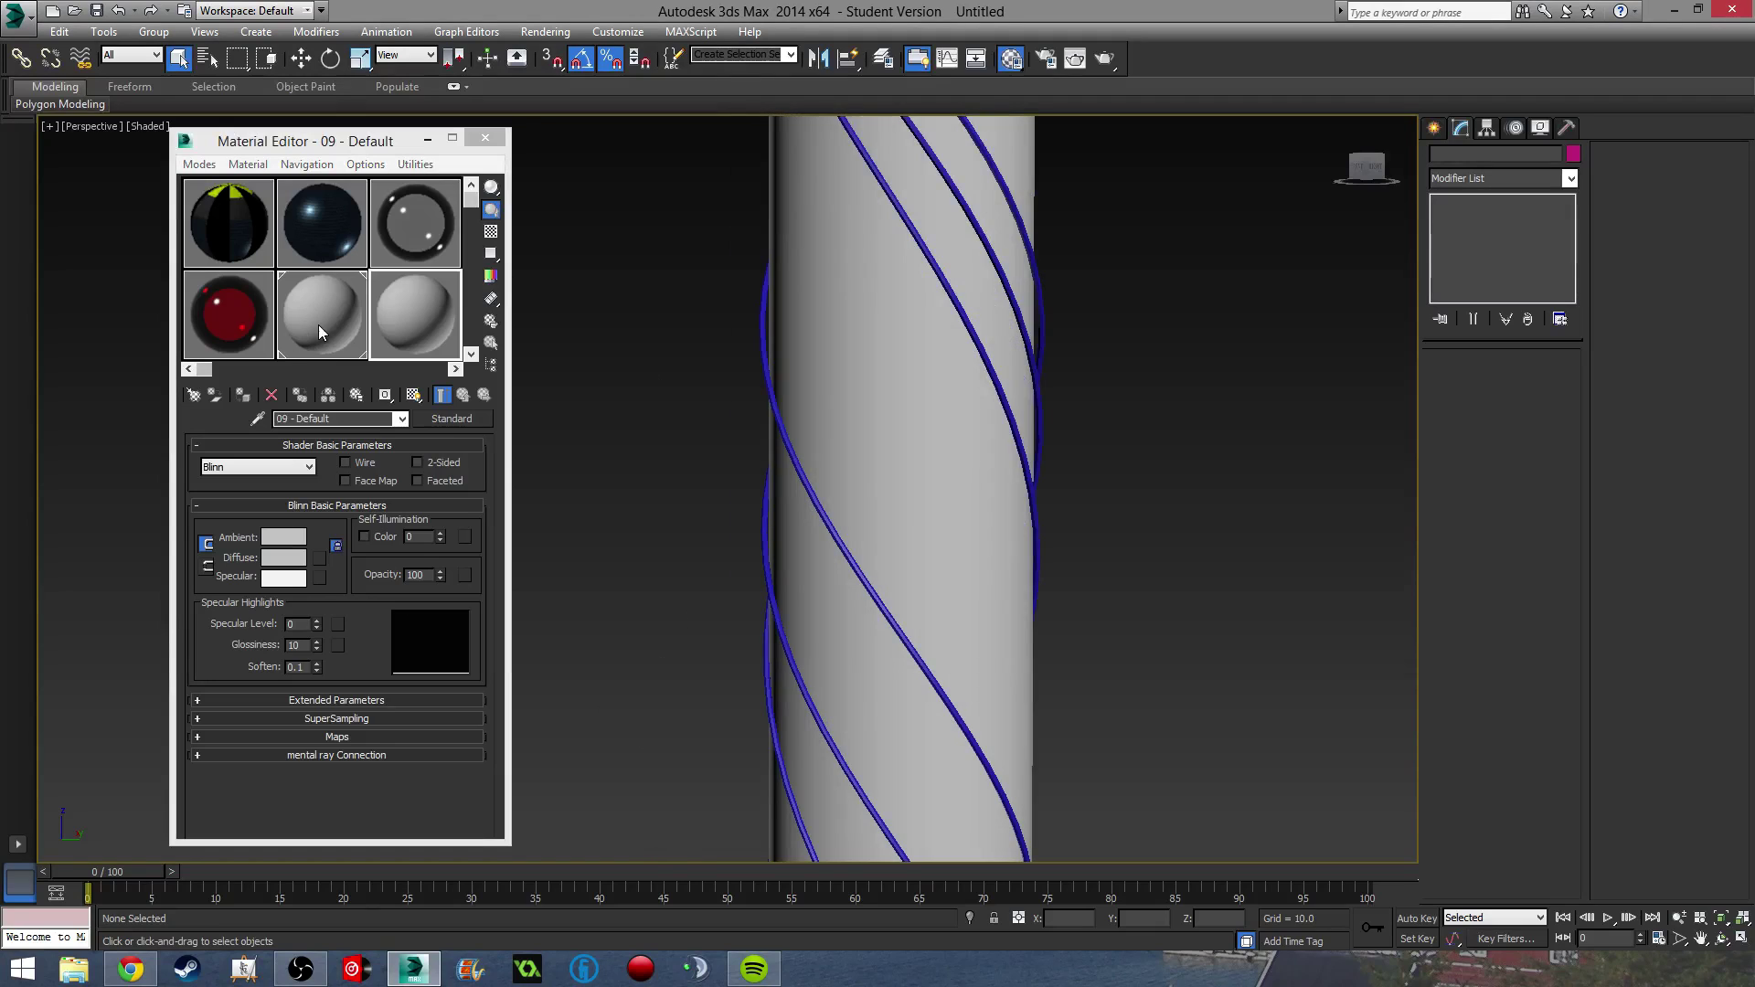
click(320, 327)
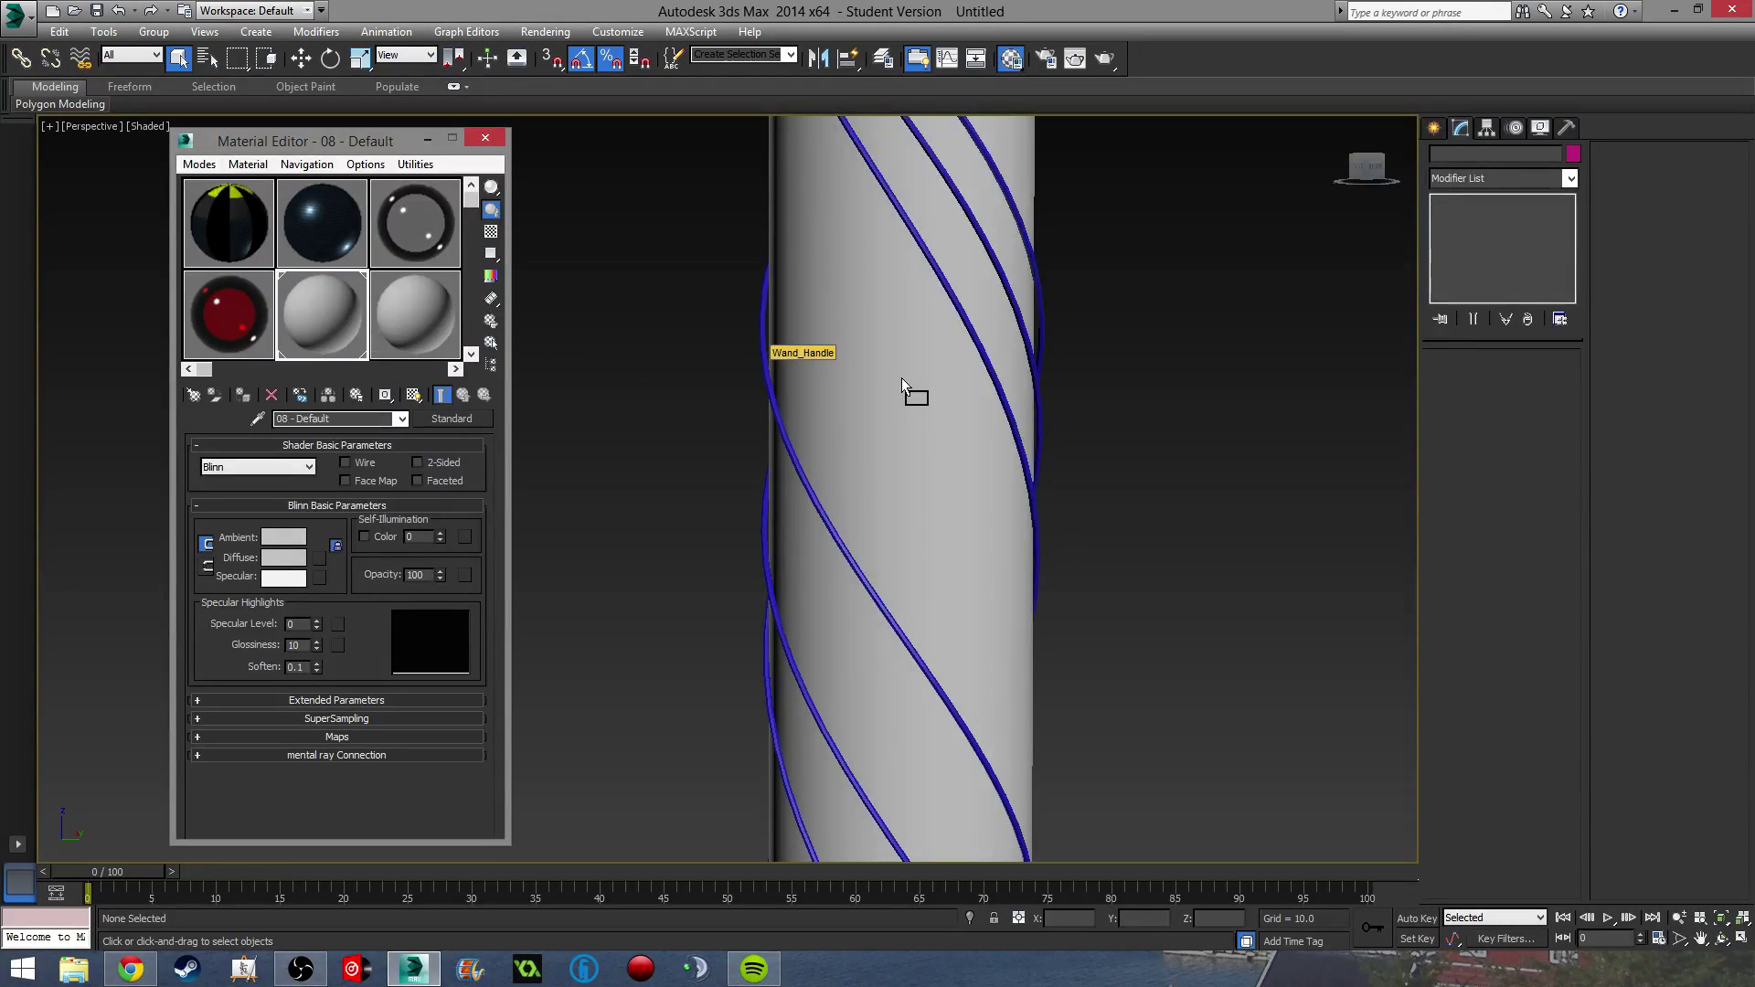
drag(902, 383, 902, 378)
click(357, 418)
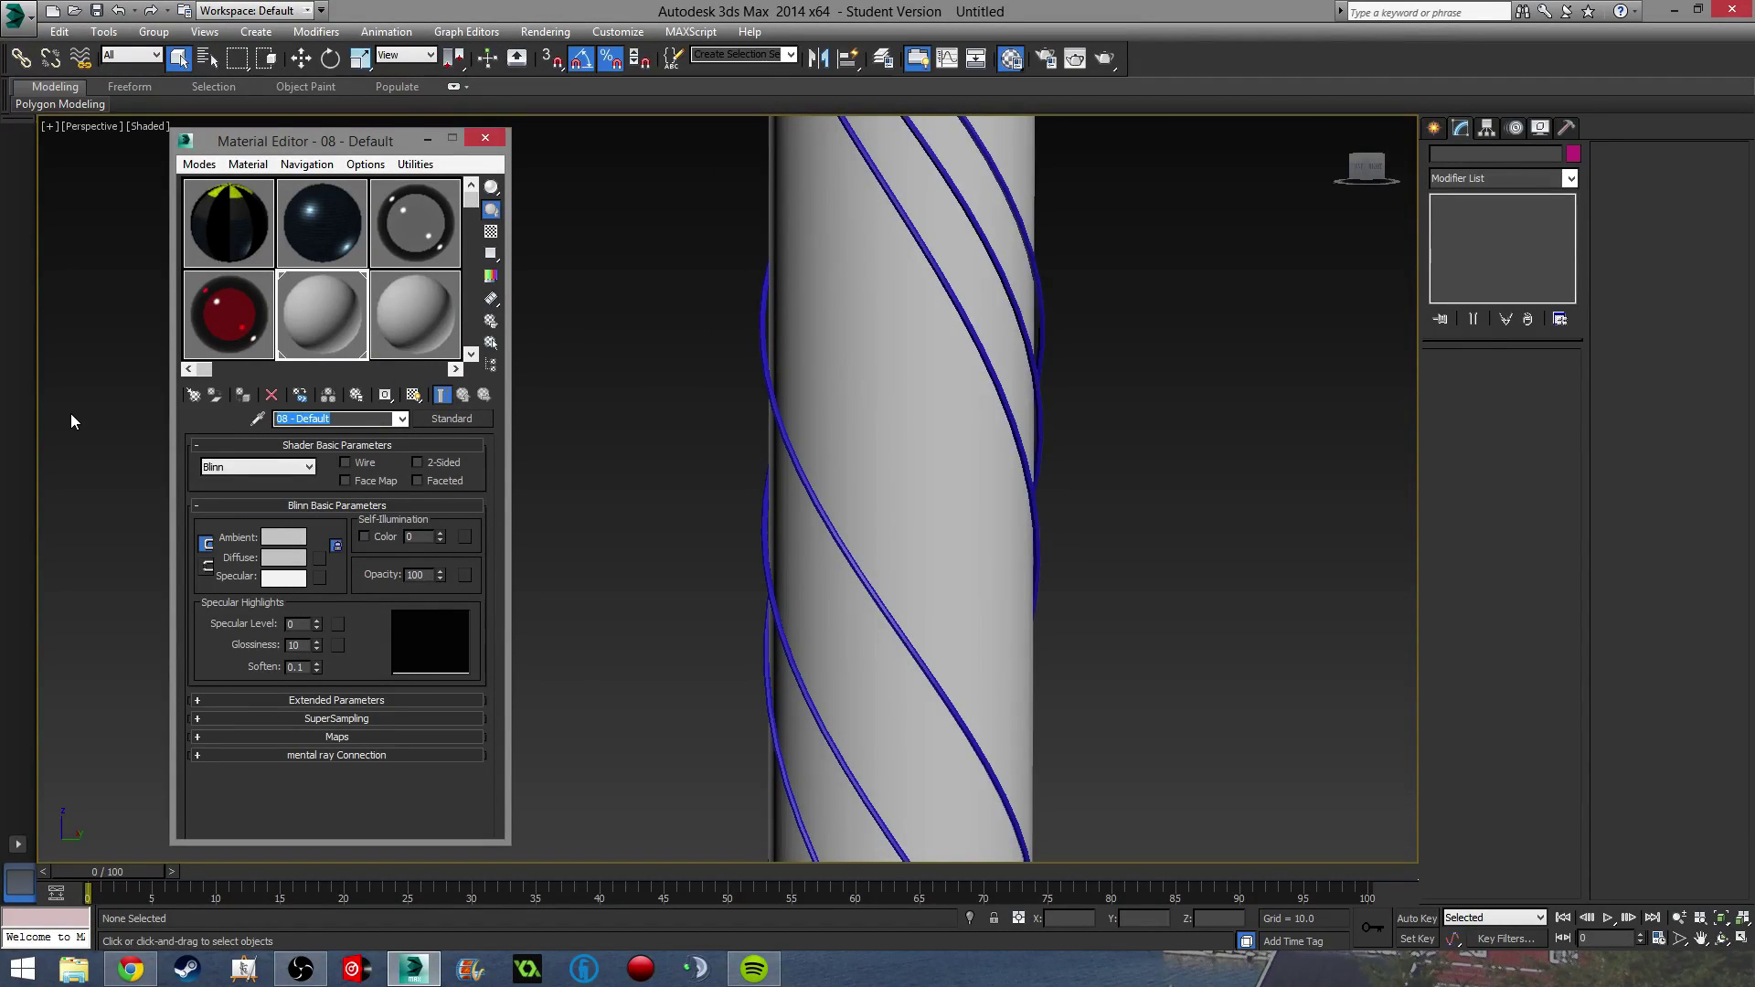
text(Handle)
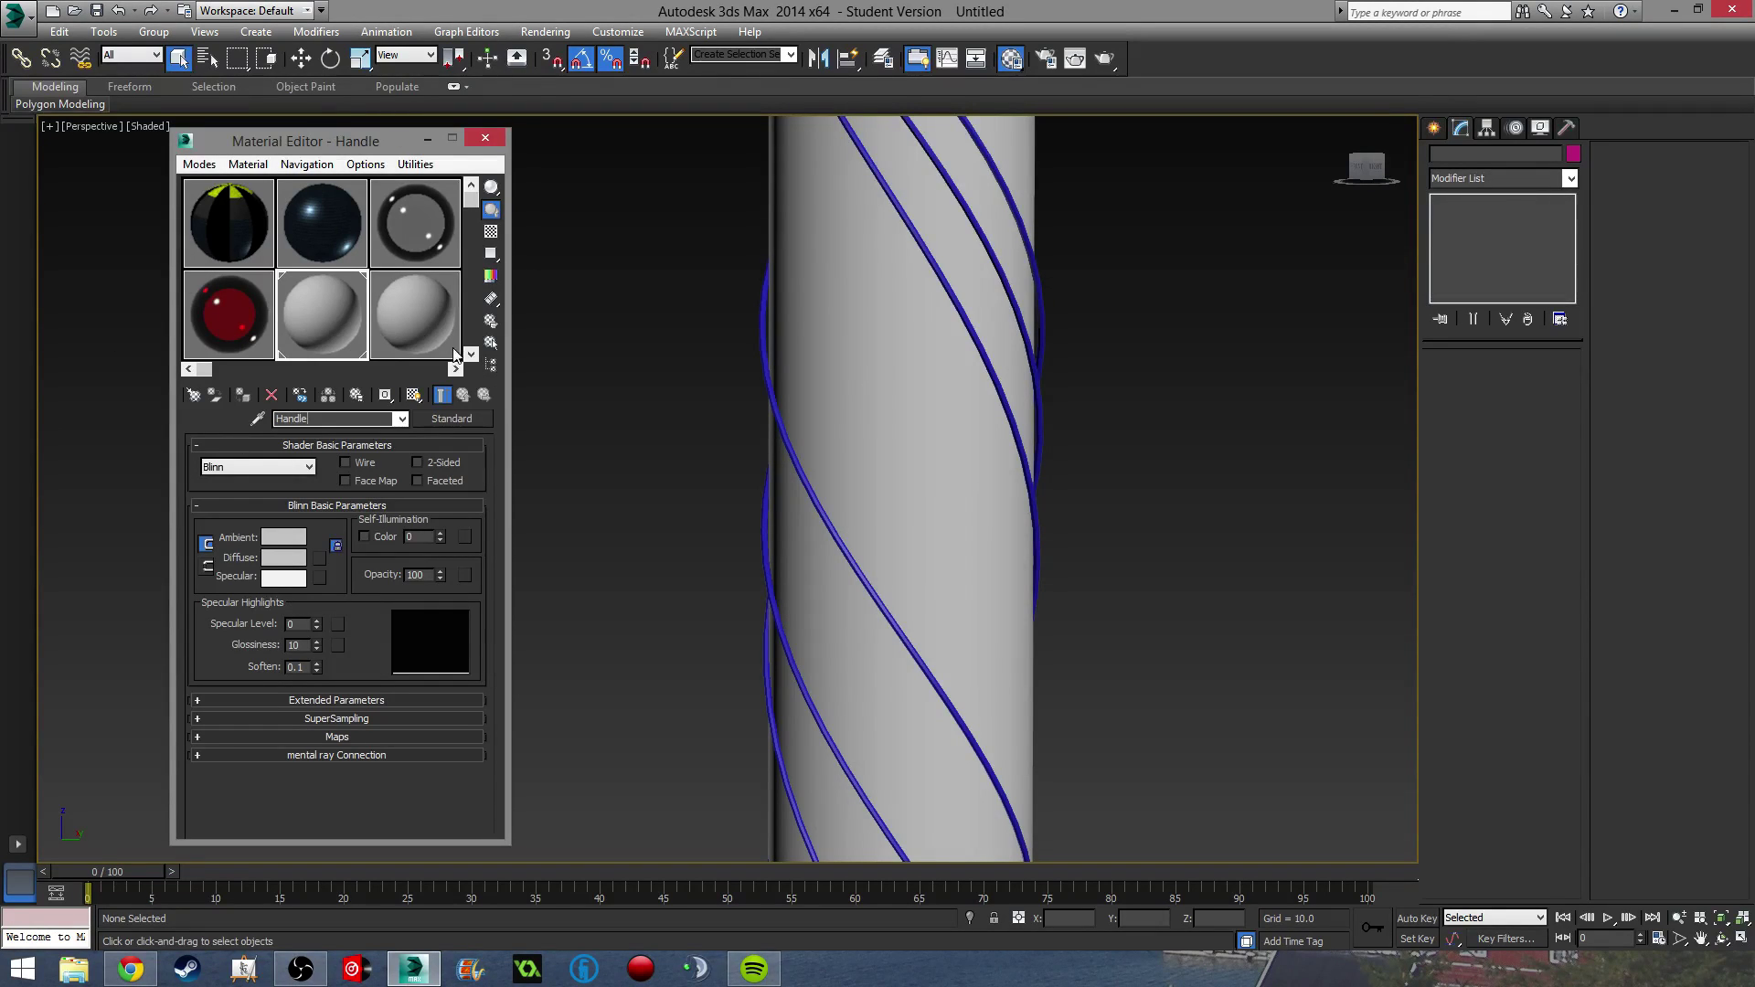
Assign the 09 - Default material to the helix strands and rename it Inlay.
click(421, 332)
click(310, 327)
drag(413, 326, 966, 319)
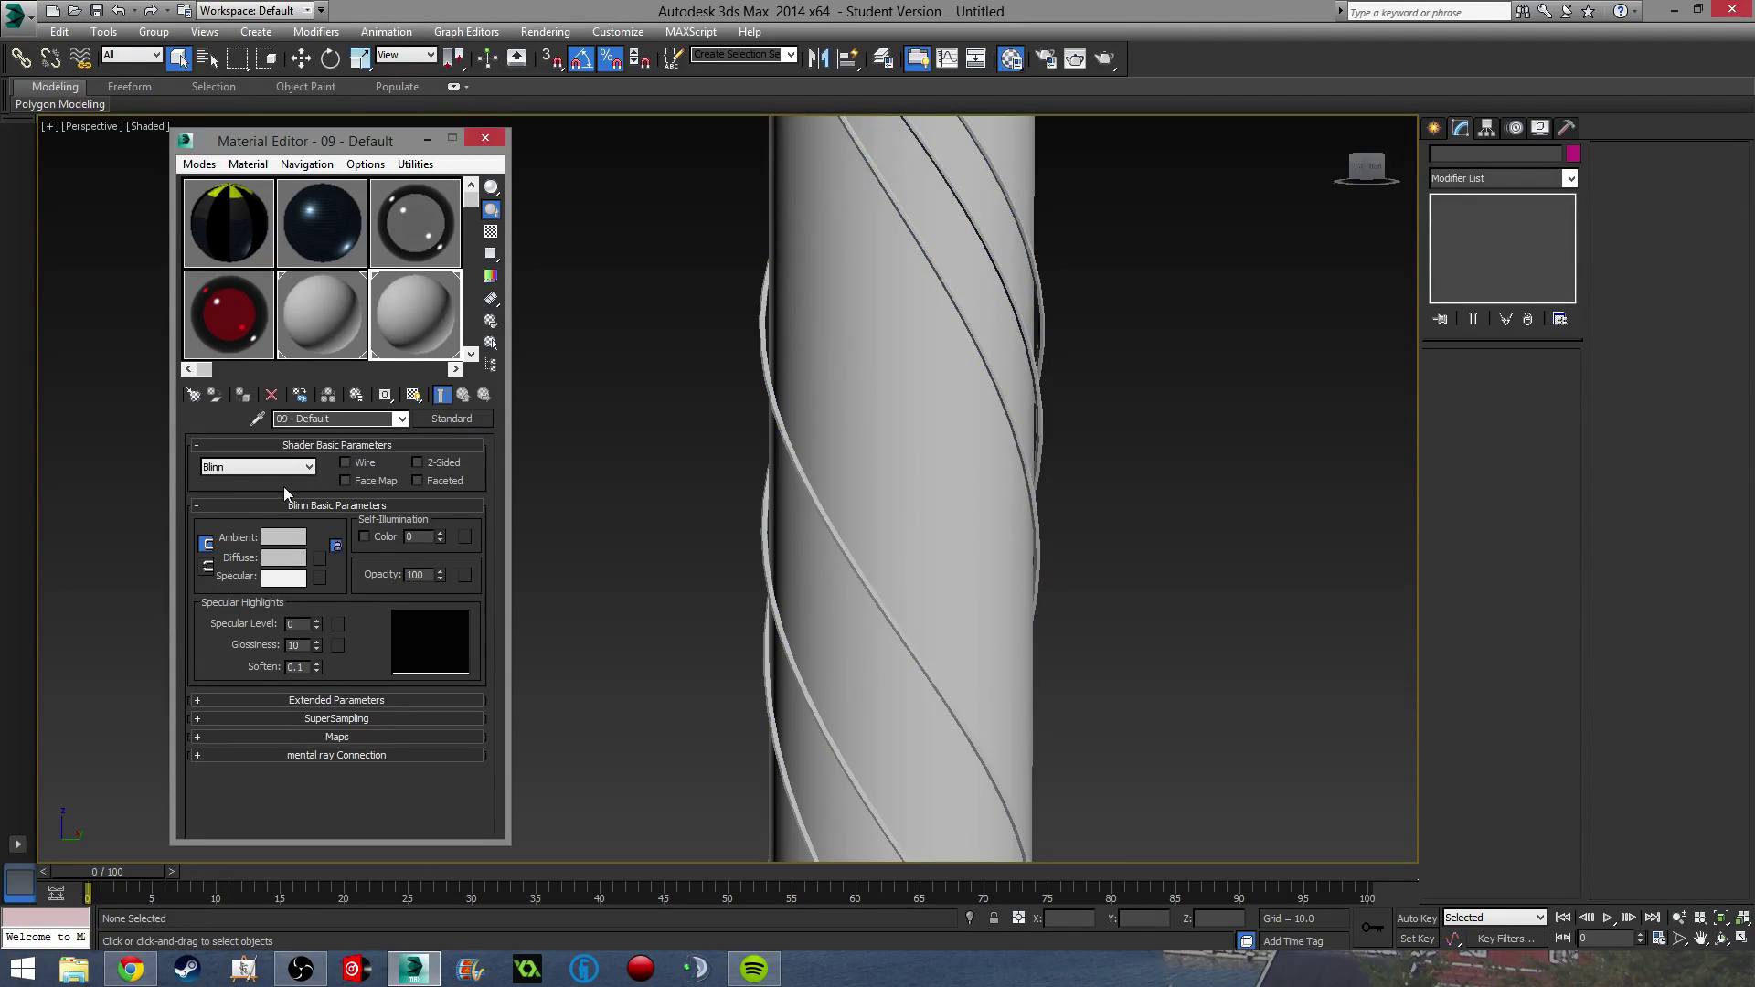
click(337, 420)
text(In)
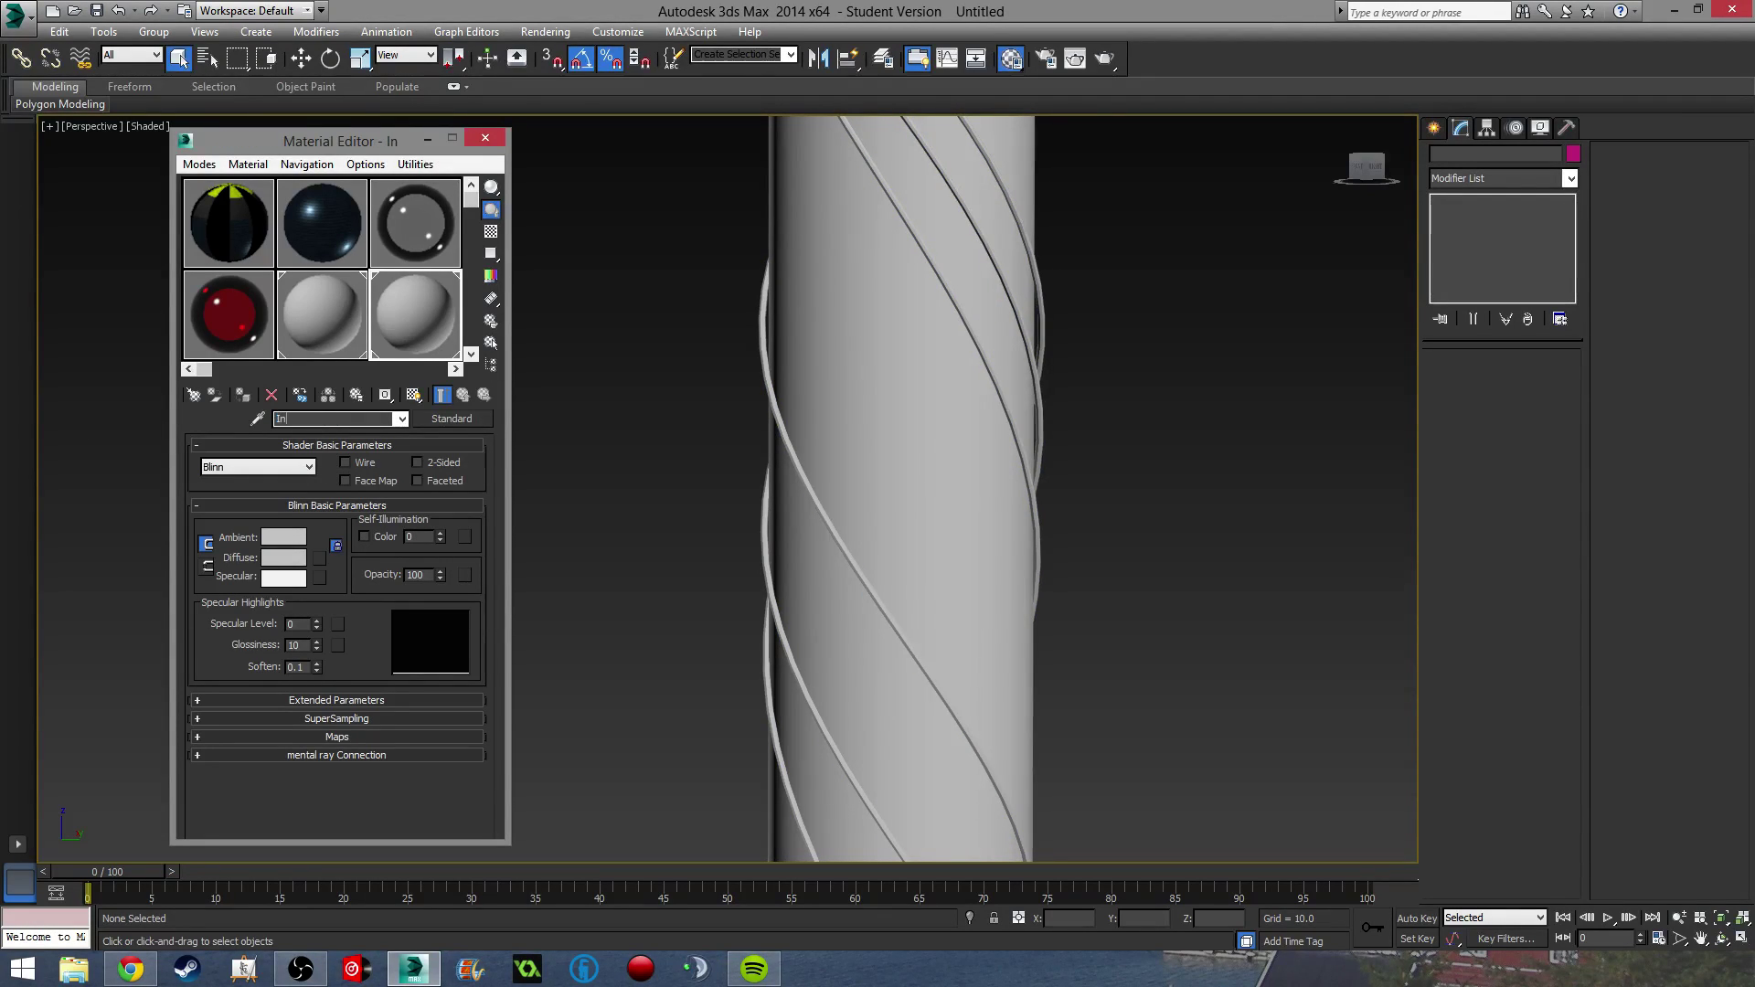
text(lay)
Change the Handle material to English Oak from the Wood category of the Autodesk material library.
click(351, 332)
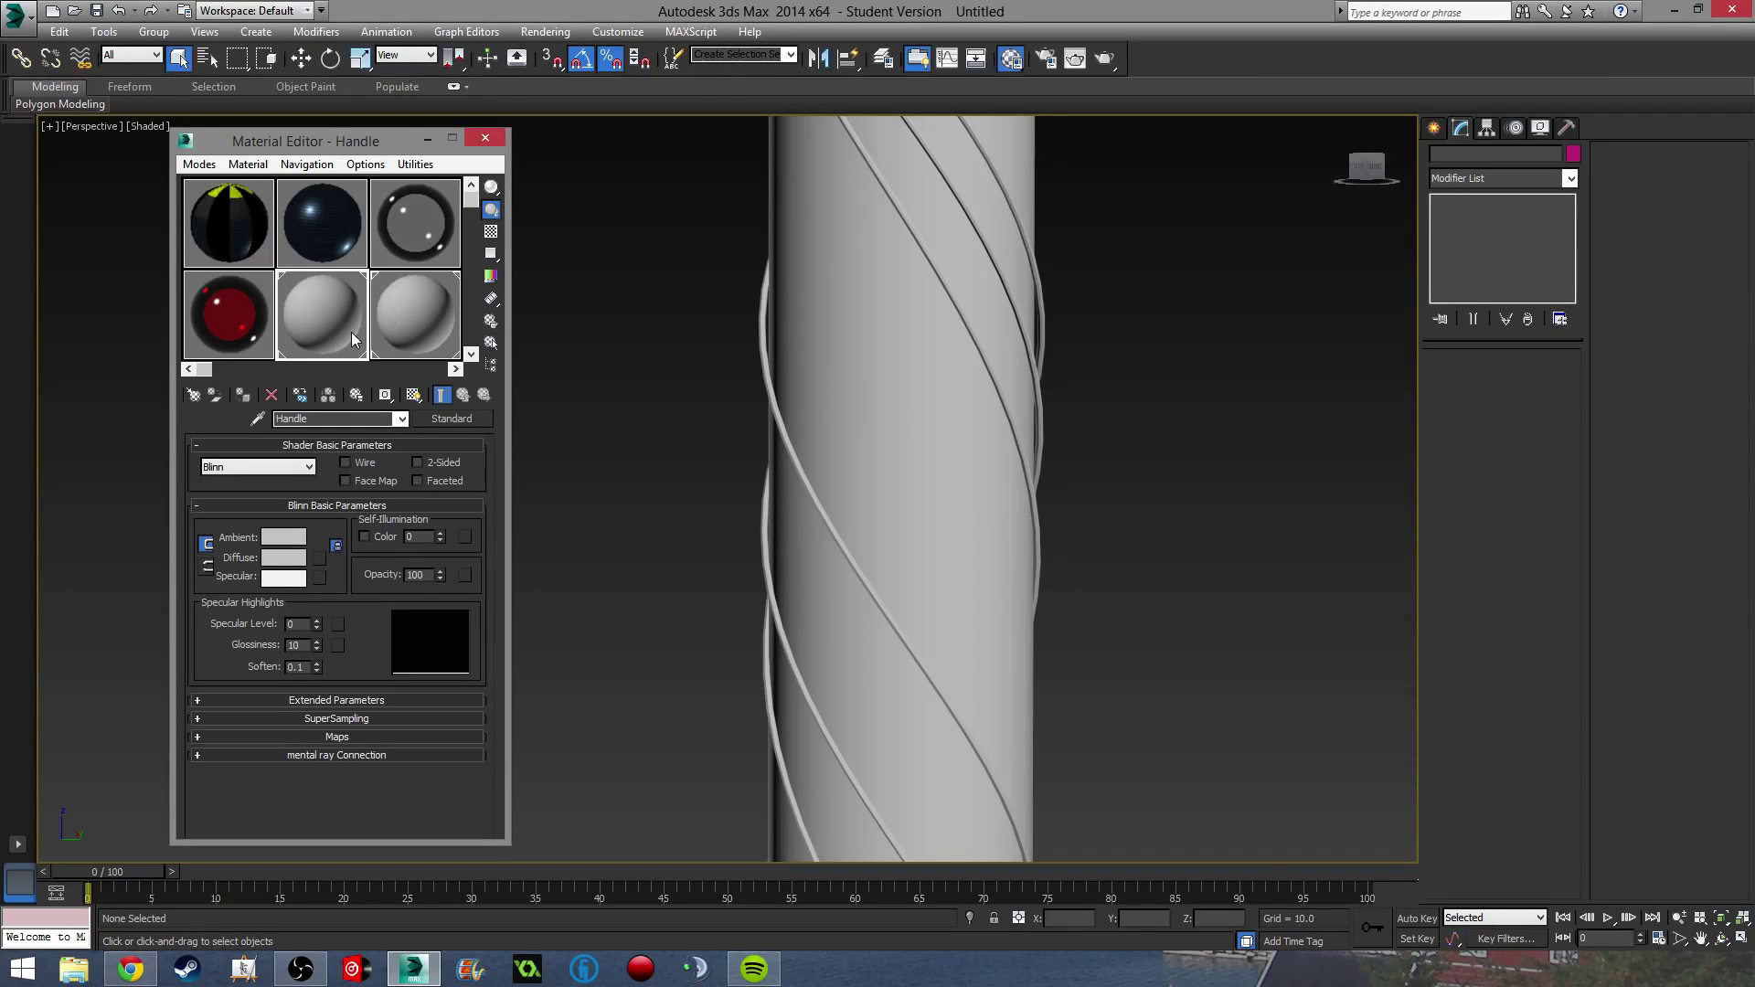
click(451, 419)
scroll(722, 488, down, 5)
scroll(722, 488, up, 5)
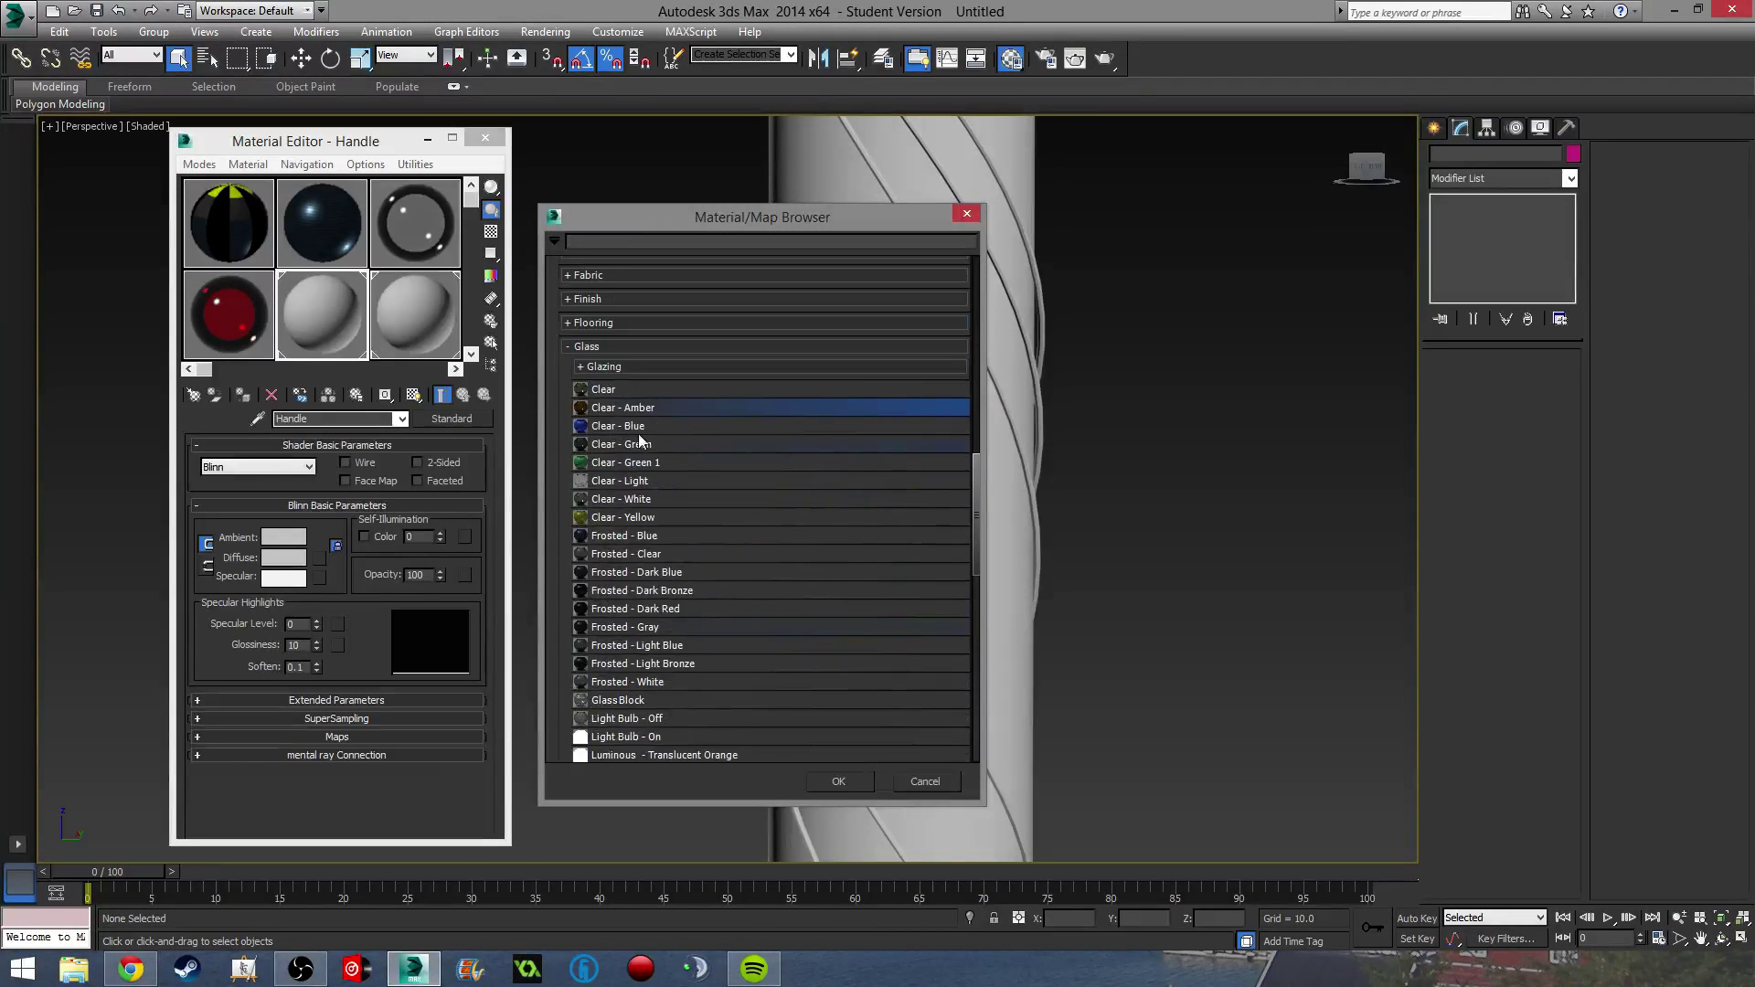
click(567, 347)
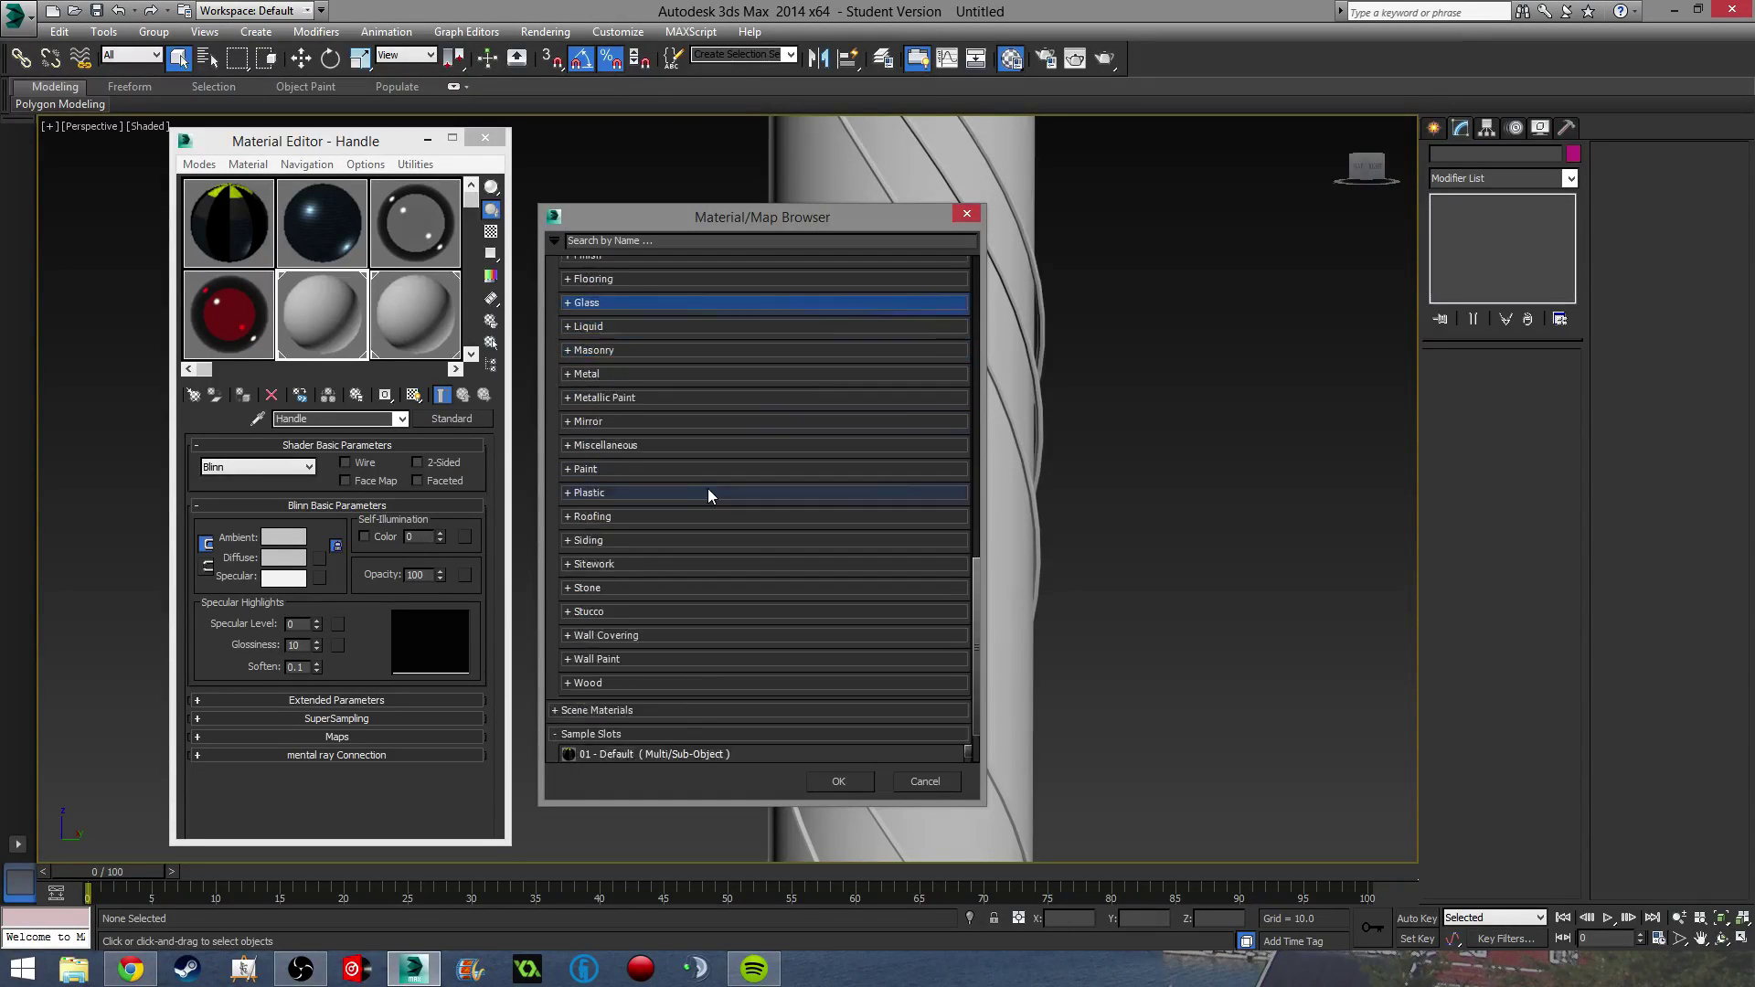
scroll(709, 503, down, 3)
click(567, 608)
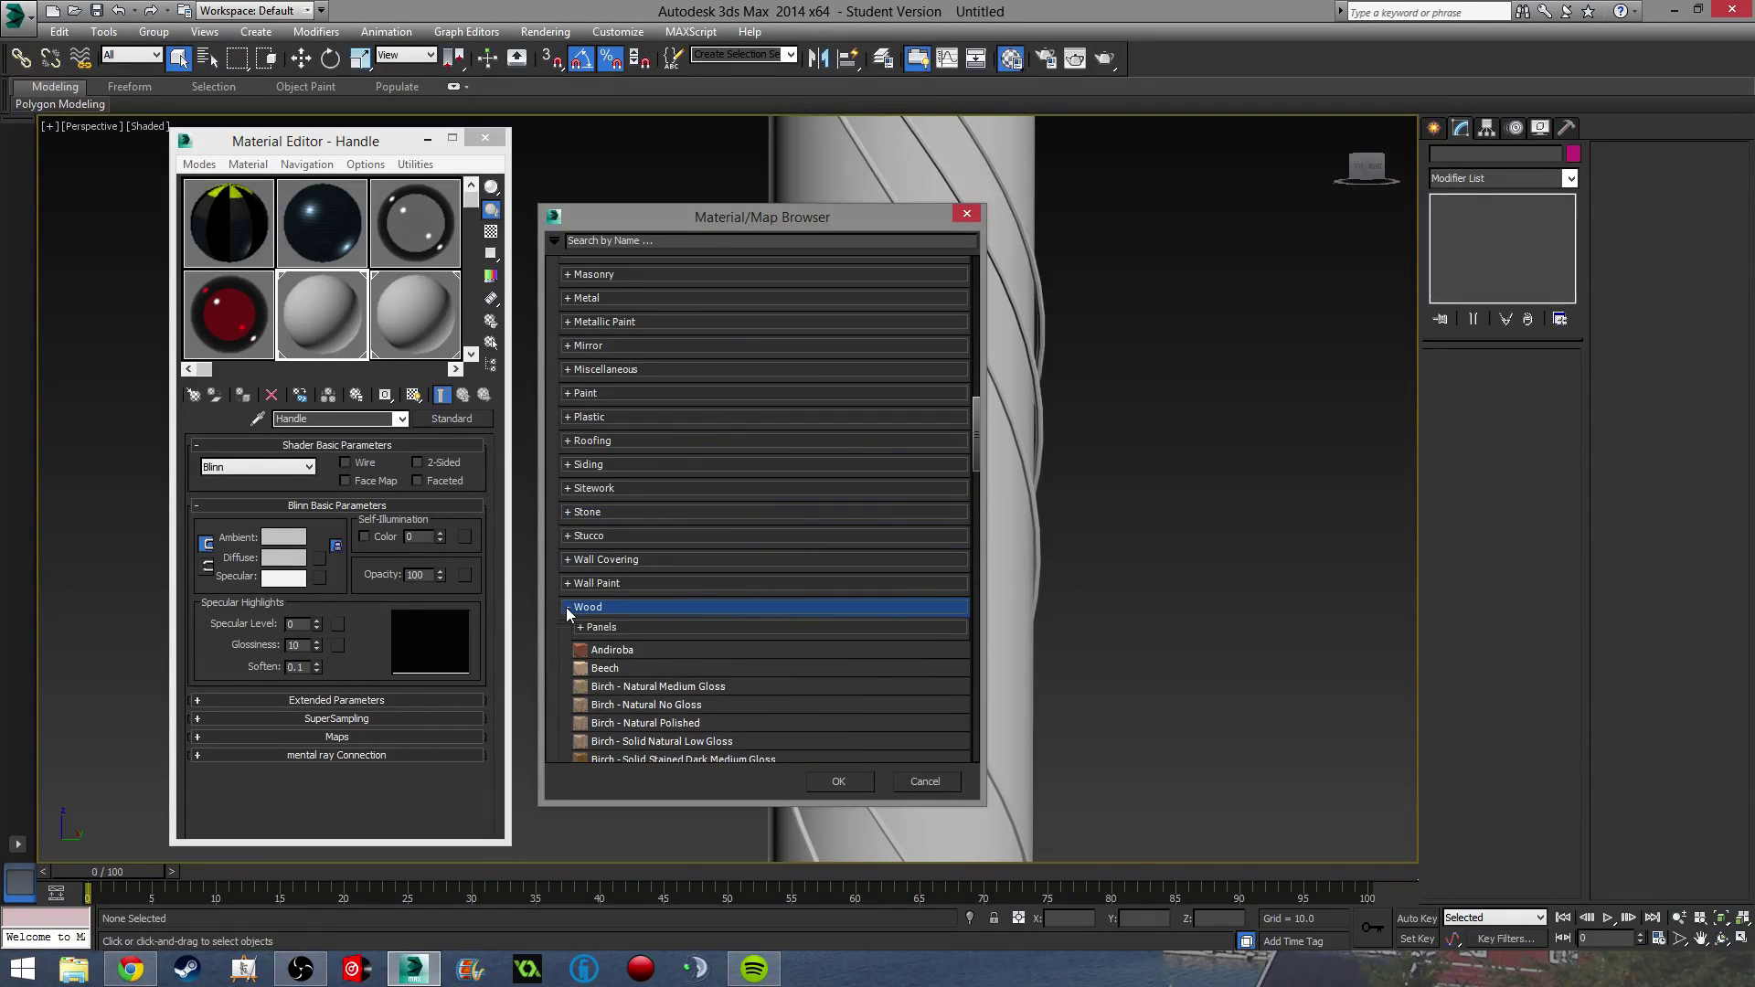
click(567, 608)
click(568, 607)
scroll(764, 598, down, 10)
scroll(738, 569, down, 2)
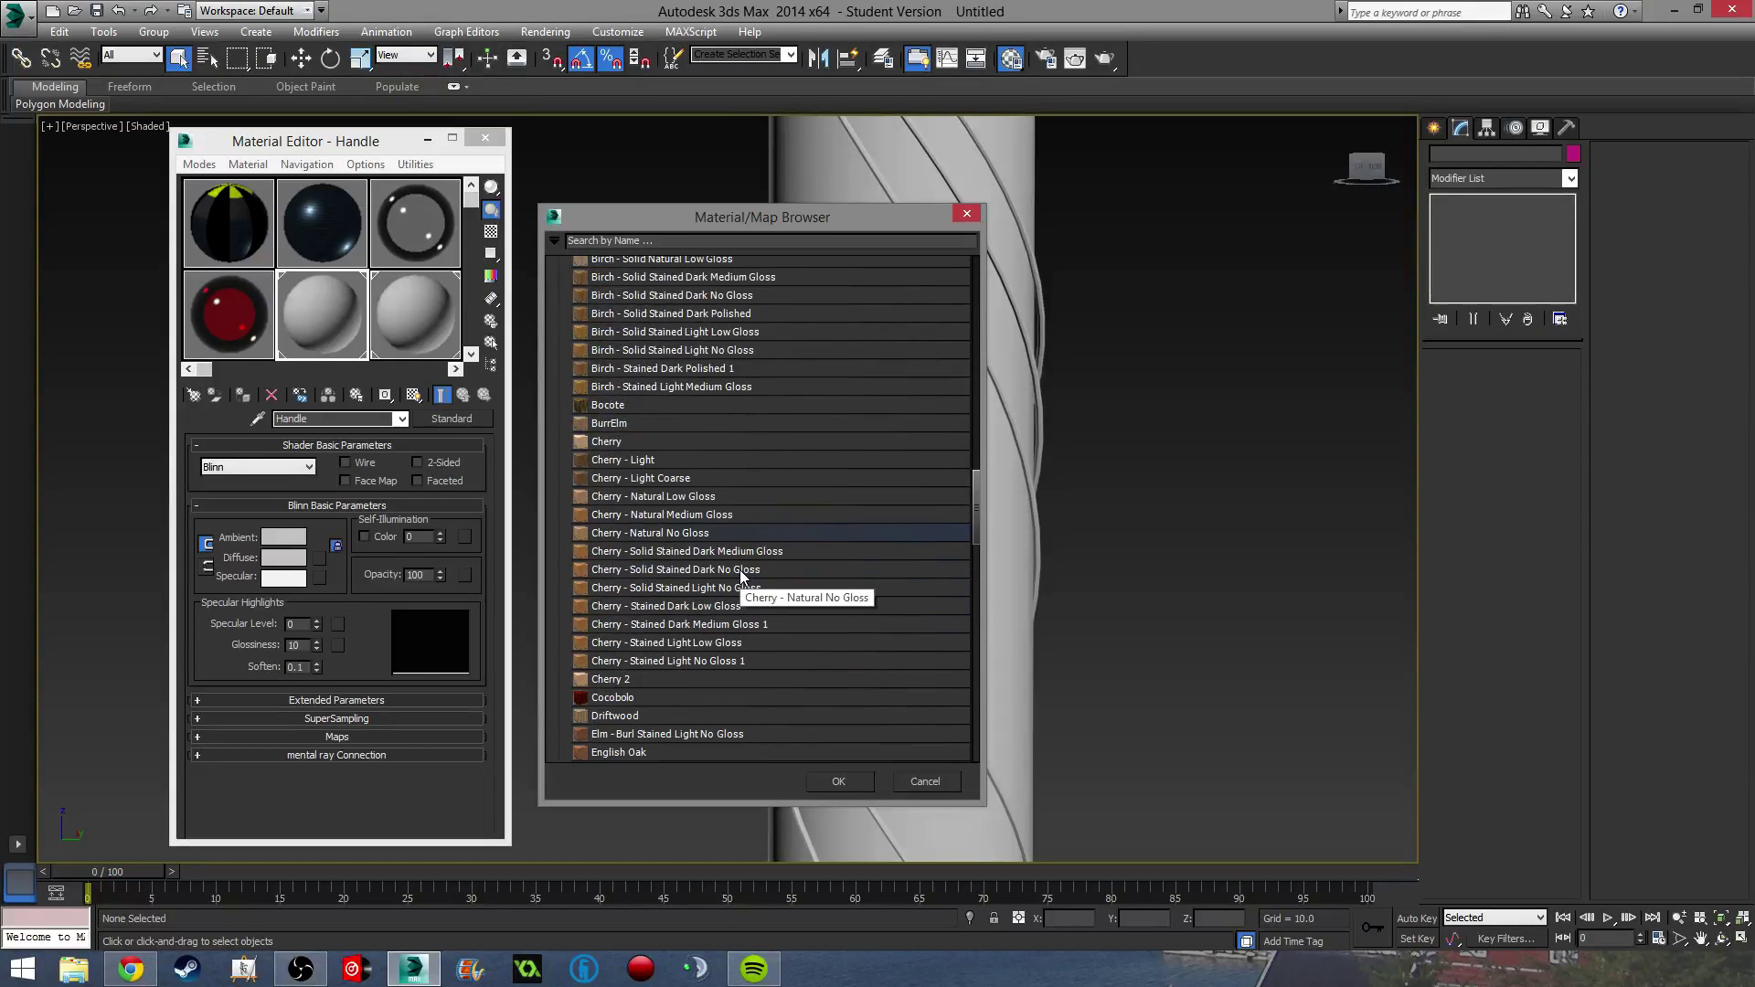
double_click(694, 755)
Frame the whole handle, render the perspective view to check the English Oak material, and close the render.
middle_drag(1011, 676, 880, 702)
scroll(970, 584, down, 6)
middle_drag(823, 593, 843, 309)
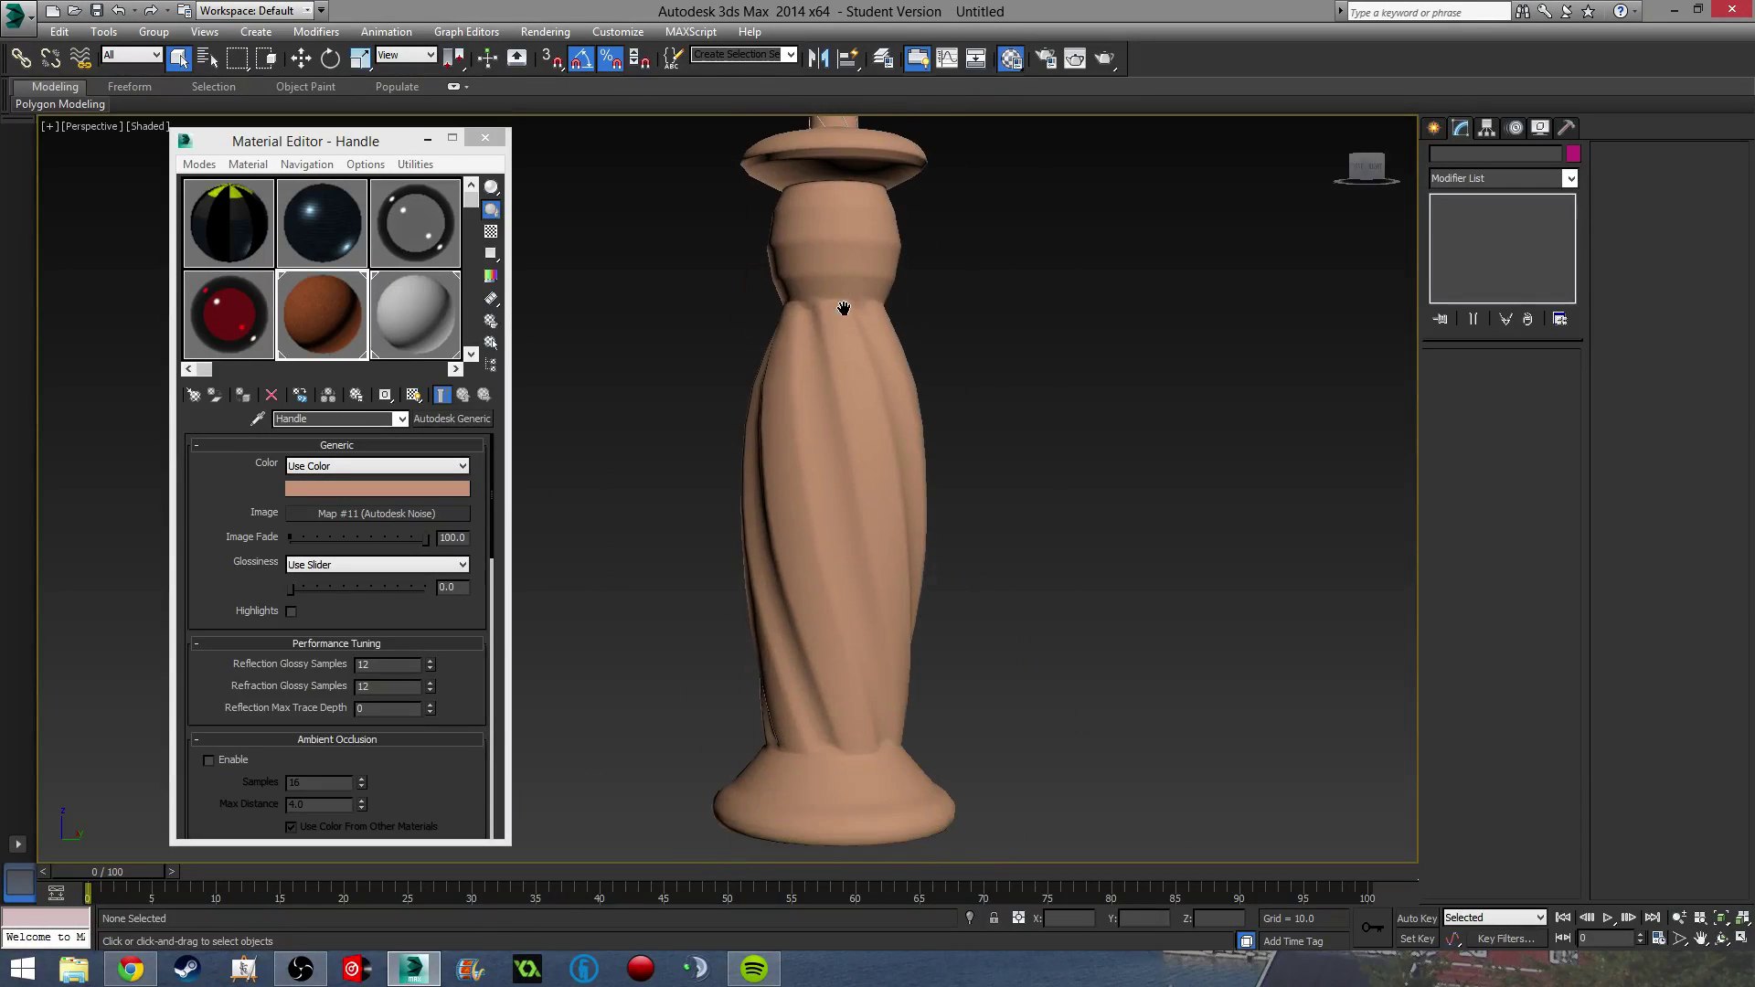
key(shift+q)
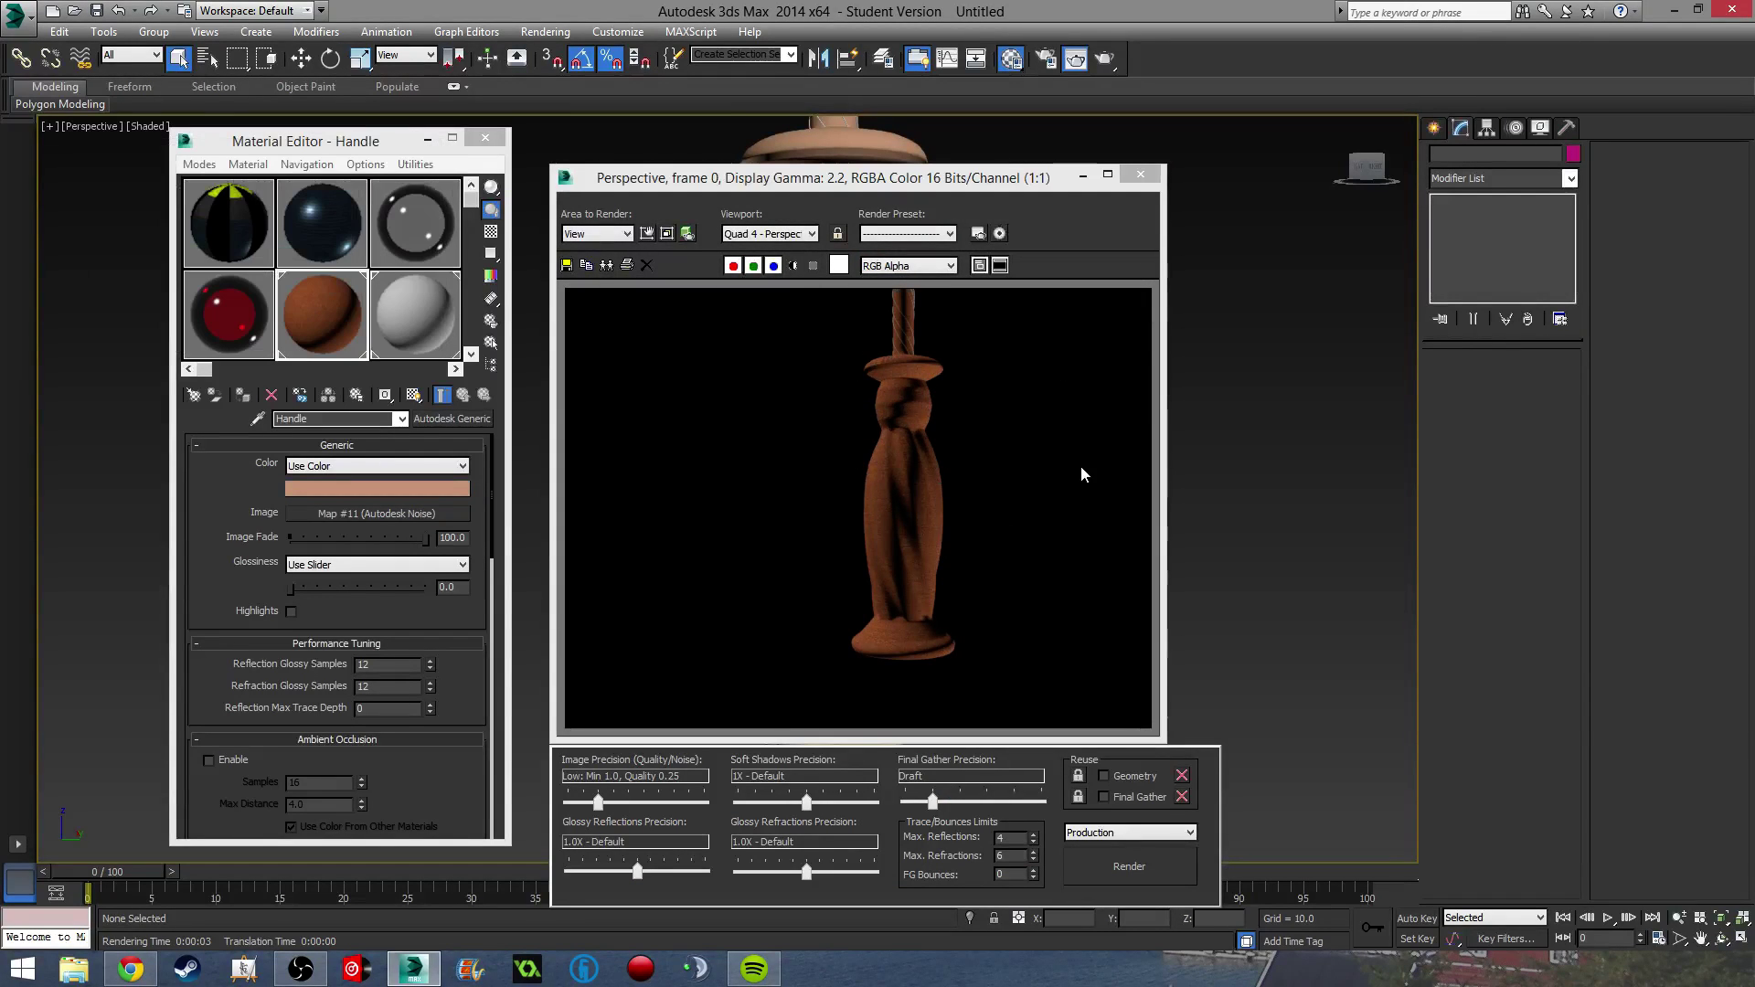
click(1140, 173)
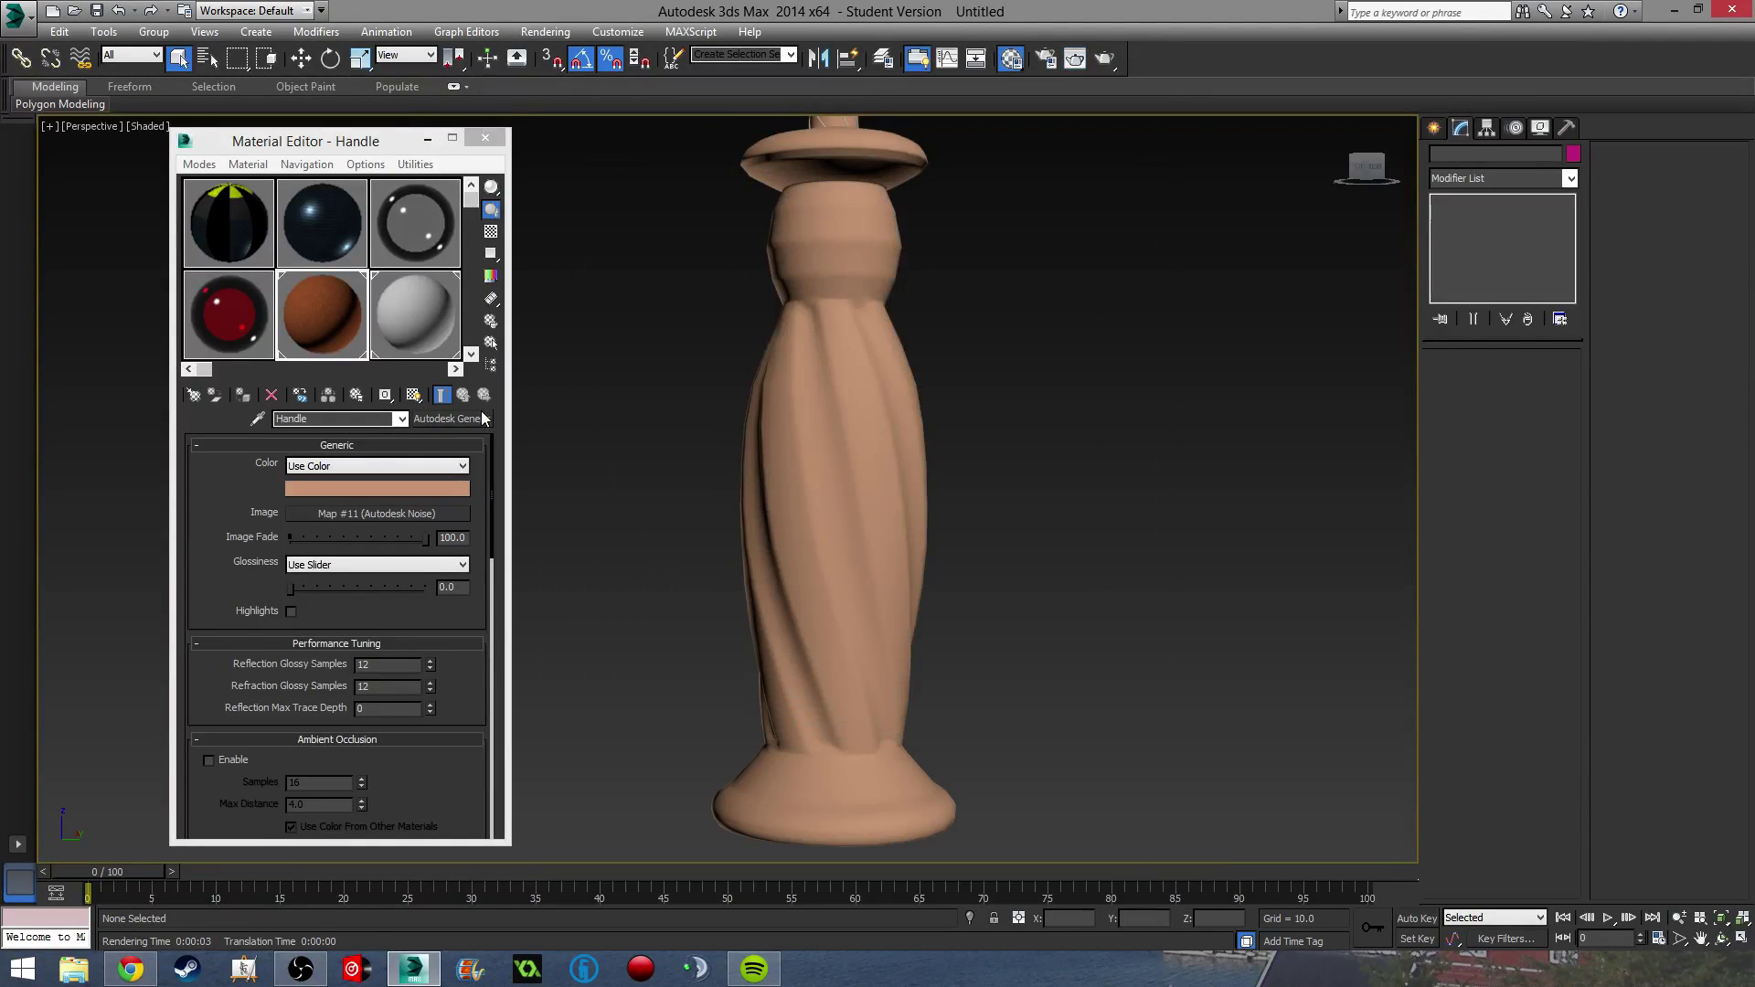
Browse the Wood materials in the library for an alternative to English Oak and leave without choosing one.
click(472, 420)
scroll(797, 556, down, 8)
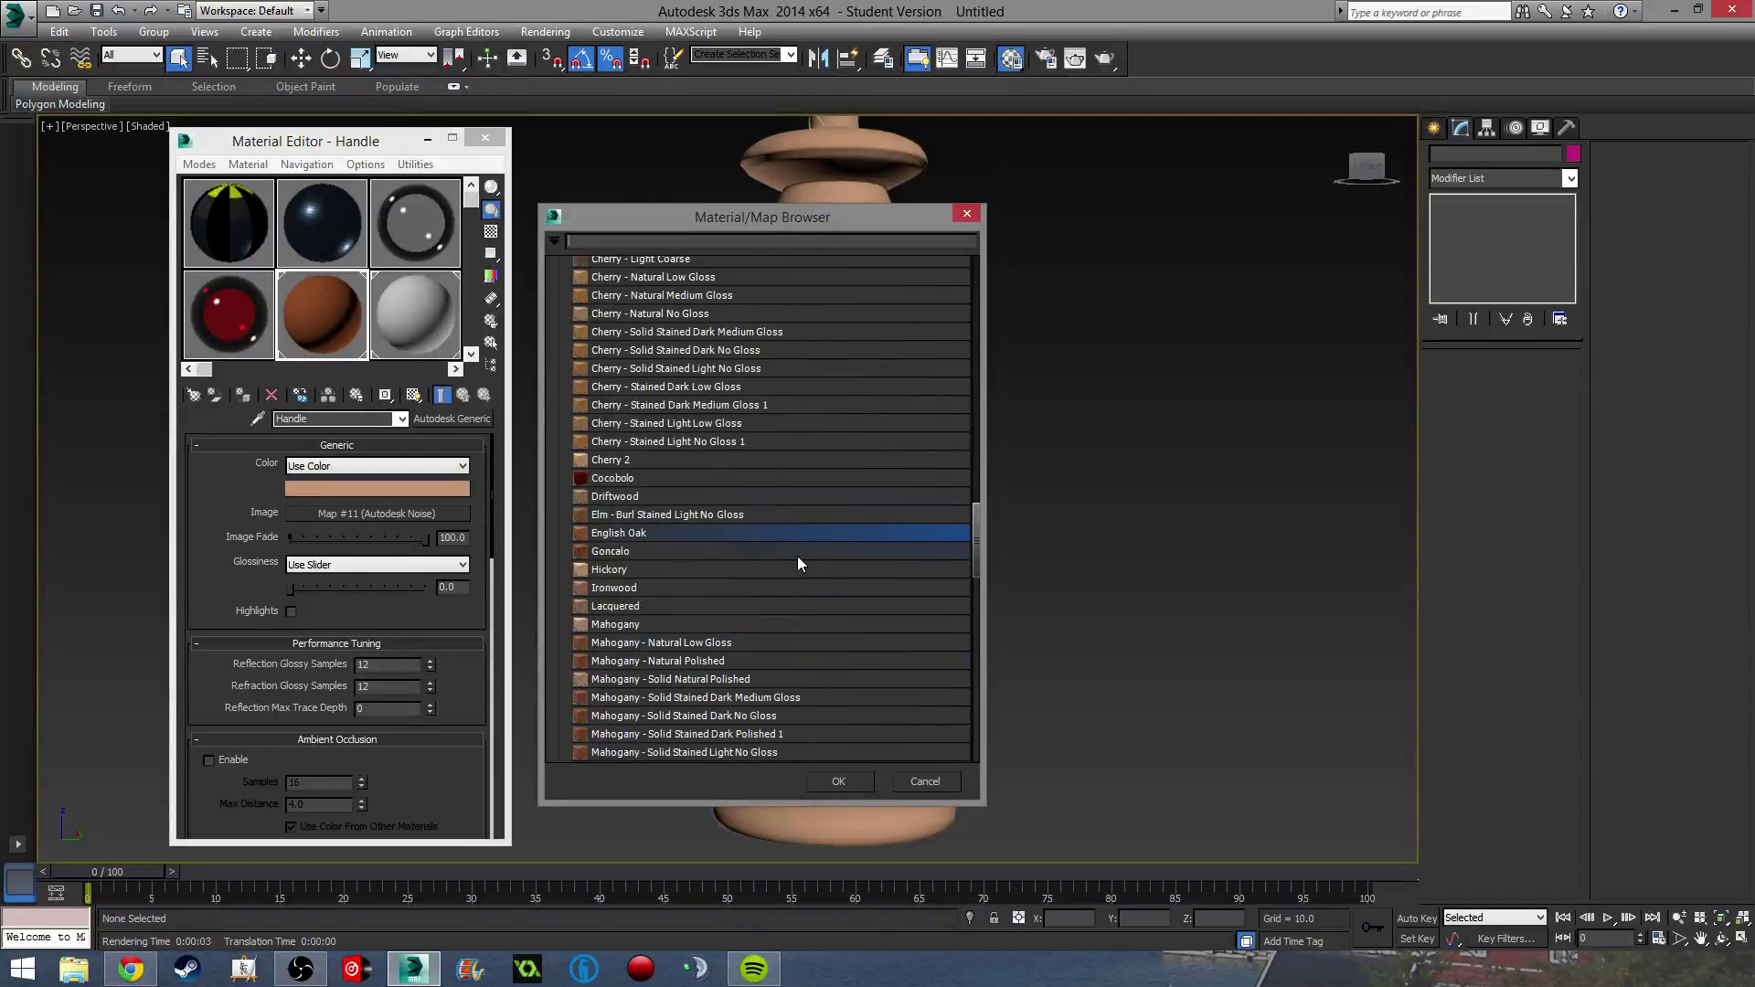
scroll(791, 562, down, 8)
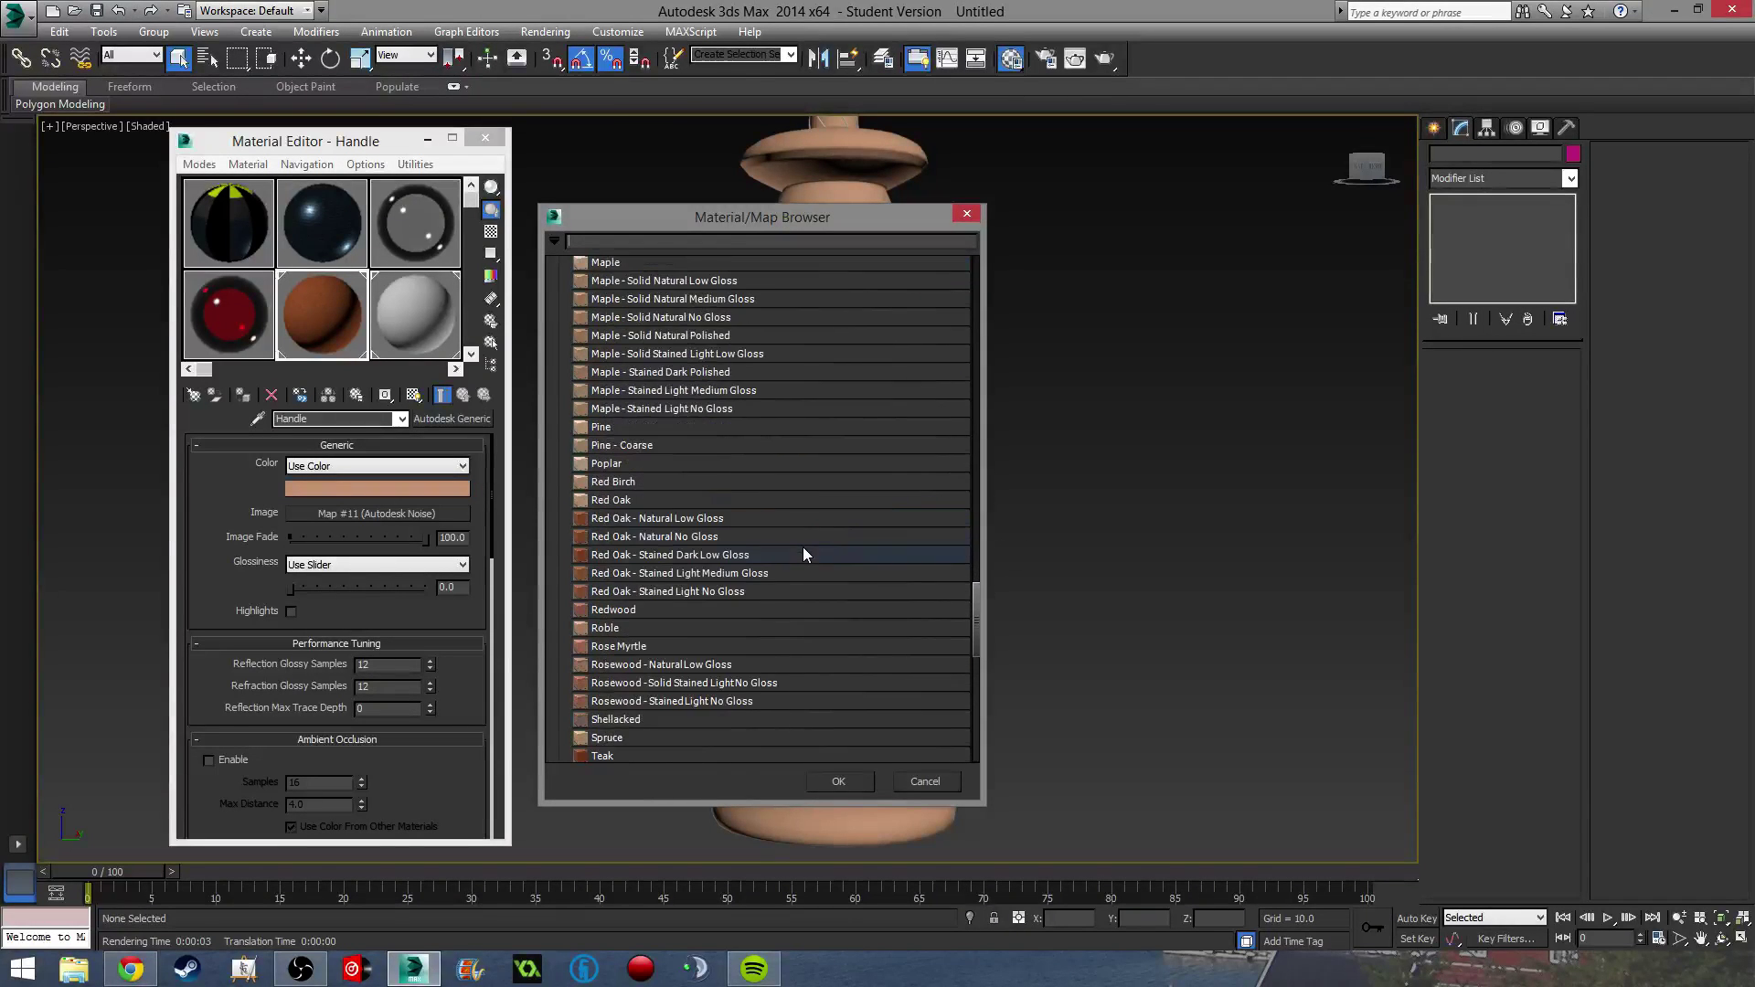
scroll(797, 569, down, 6)
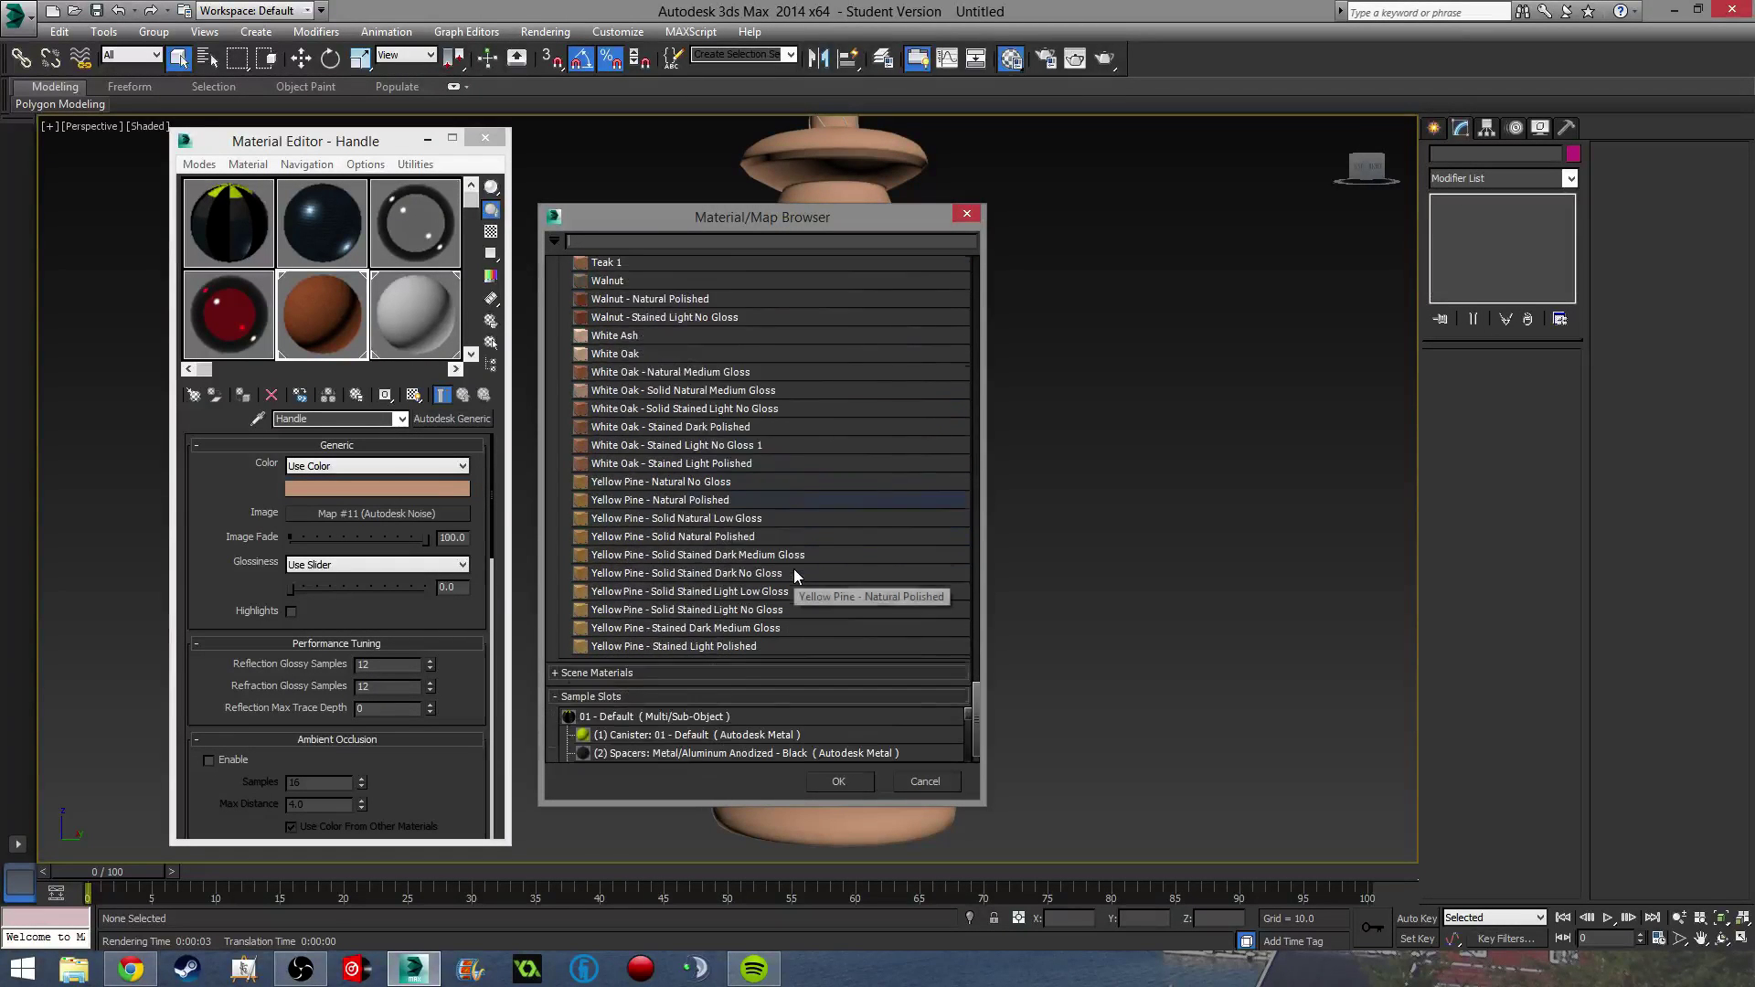
scroll(793, 571, up, 14)
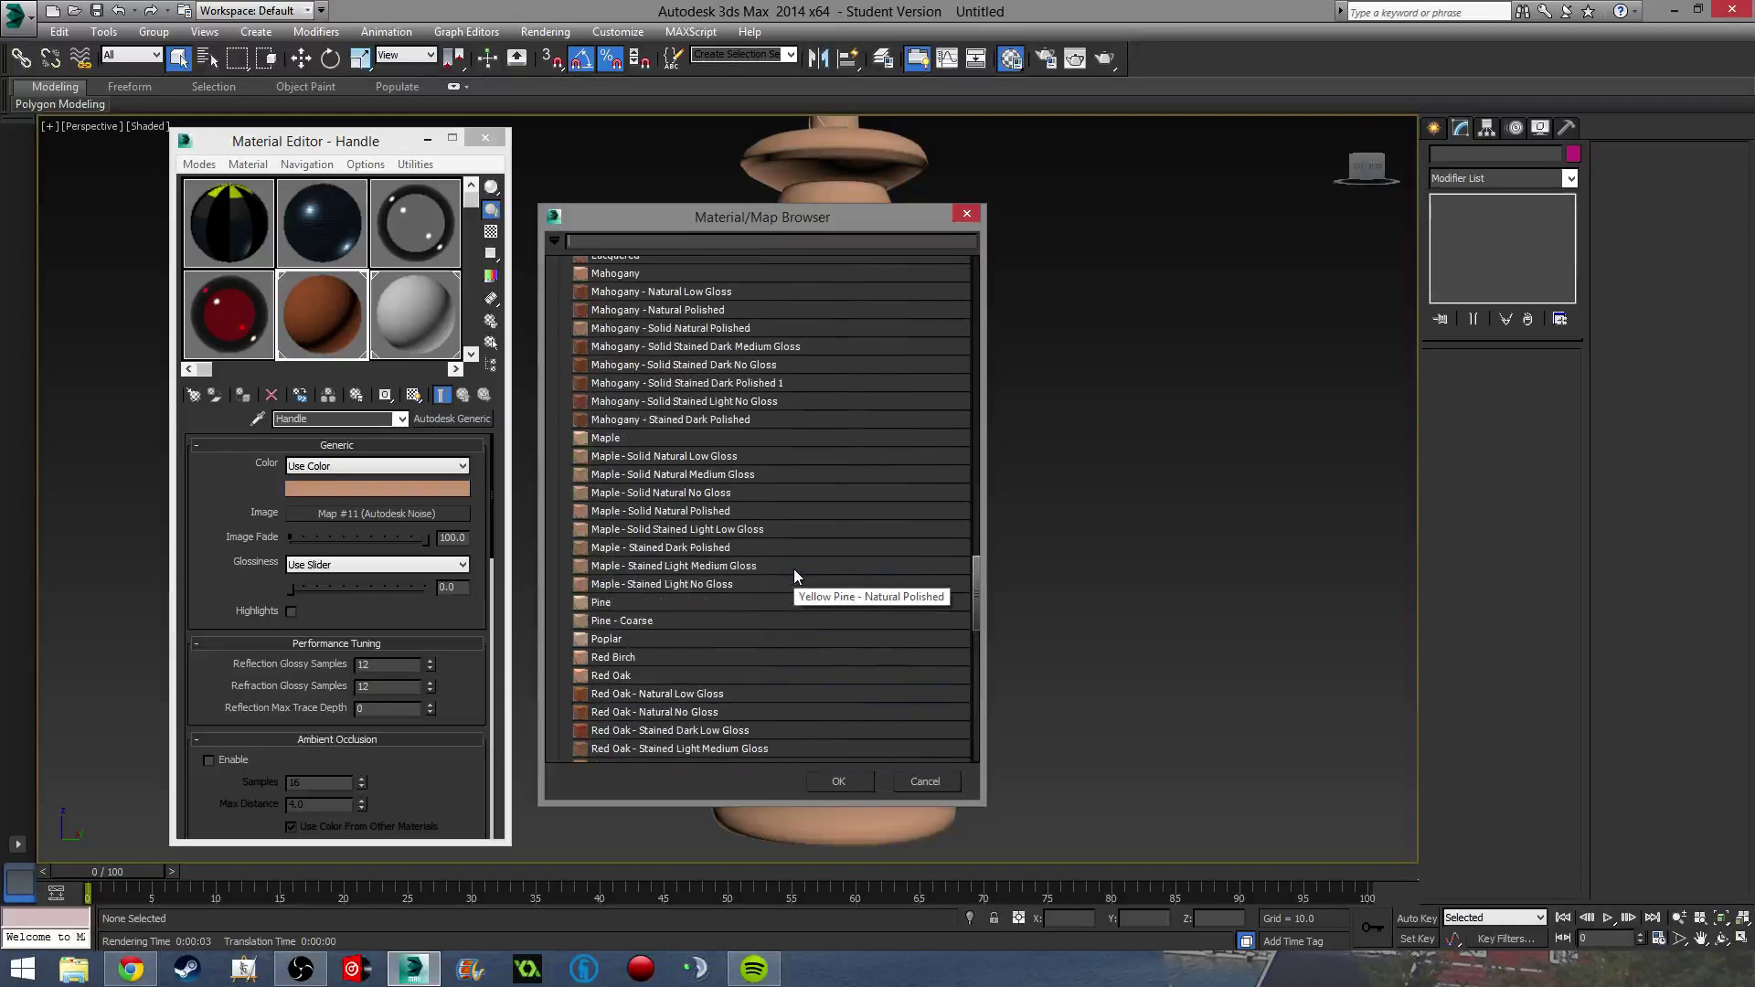
scroll(793, 568, up, 5)
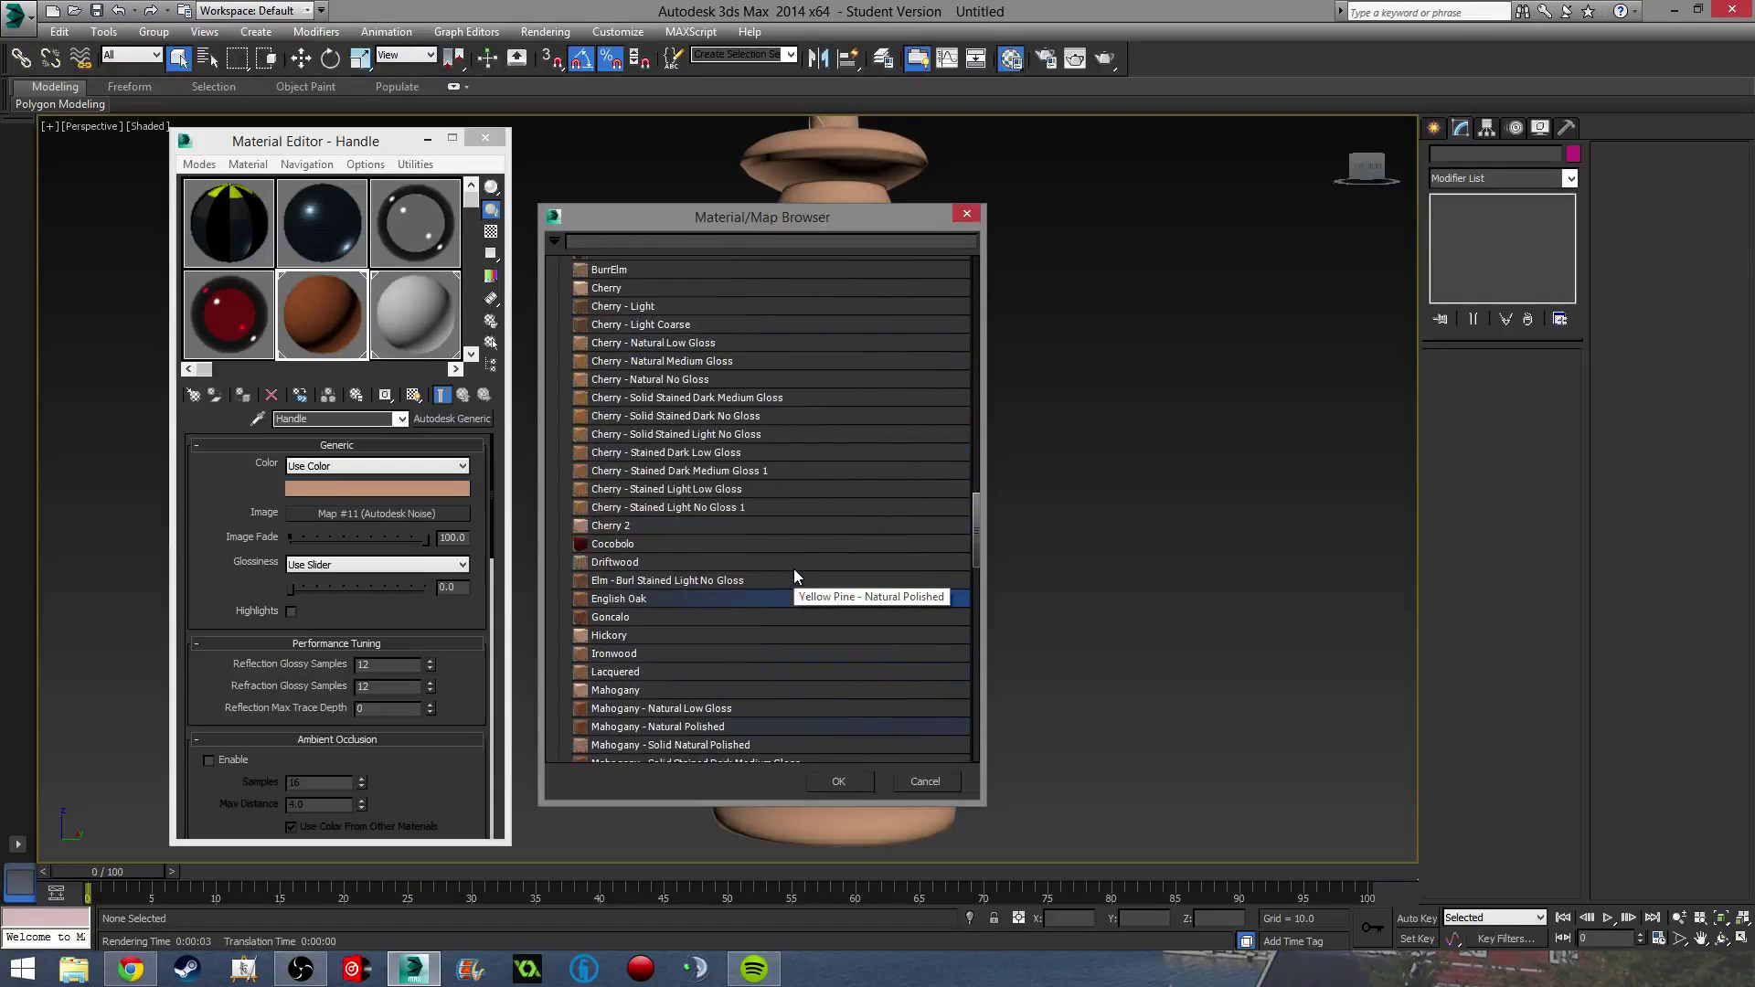
scroll(777, 562, up, 3)
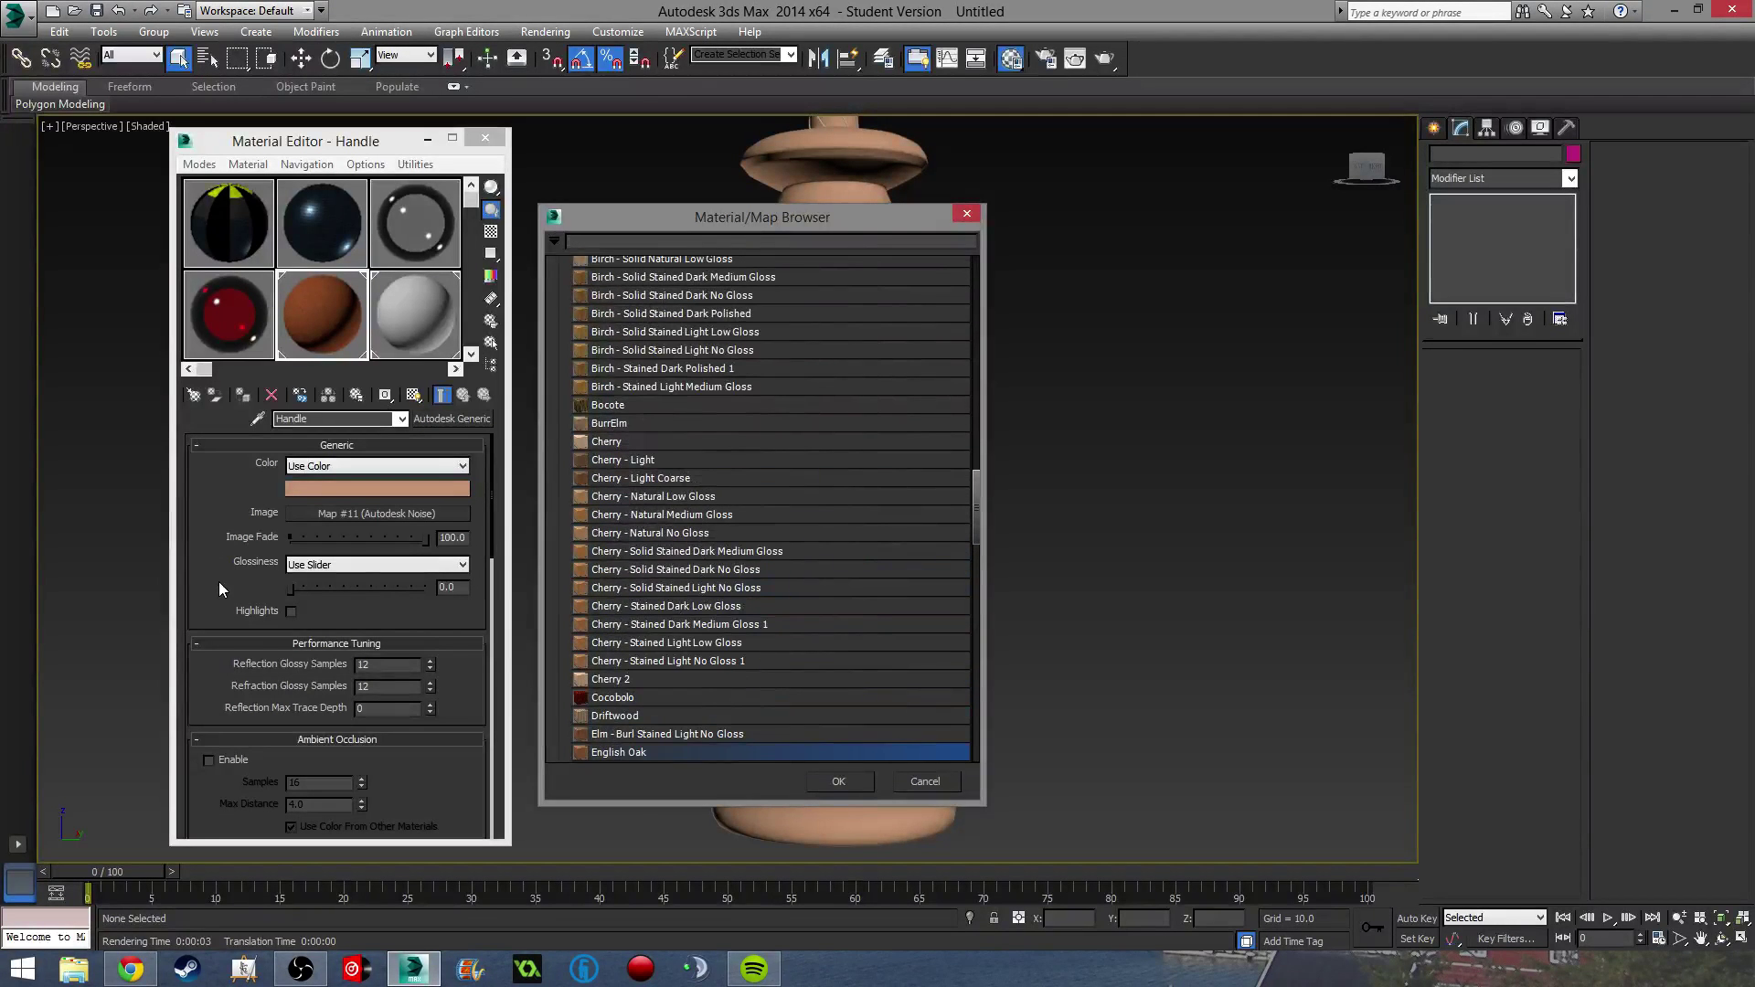
click(939, 780)
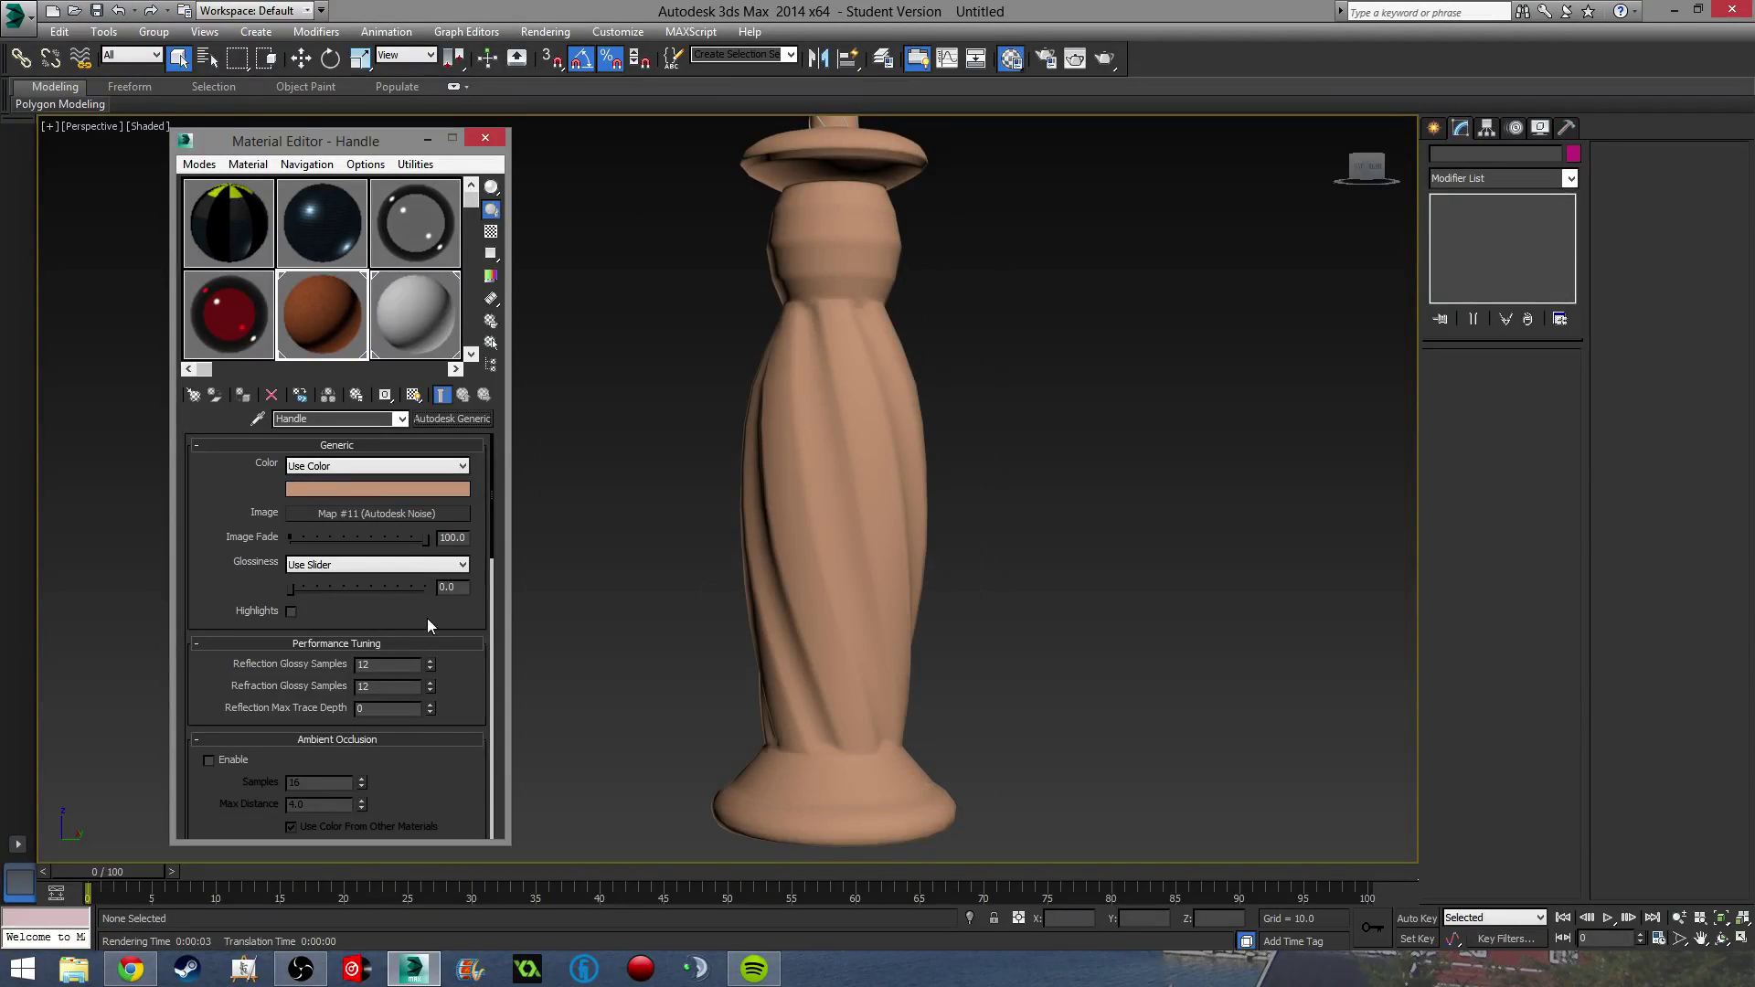
Set the Handle material's glossiness to about 19.
drag(290, 597, 316, 594)
click(351, 563)
click(351, 563)
click(291, 611)
Enable Reflectivity on the Handle material with direct about 6.8 and oblique about 21.1, and test-render the perspective view.
scroll(364, 614, down, 5)
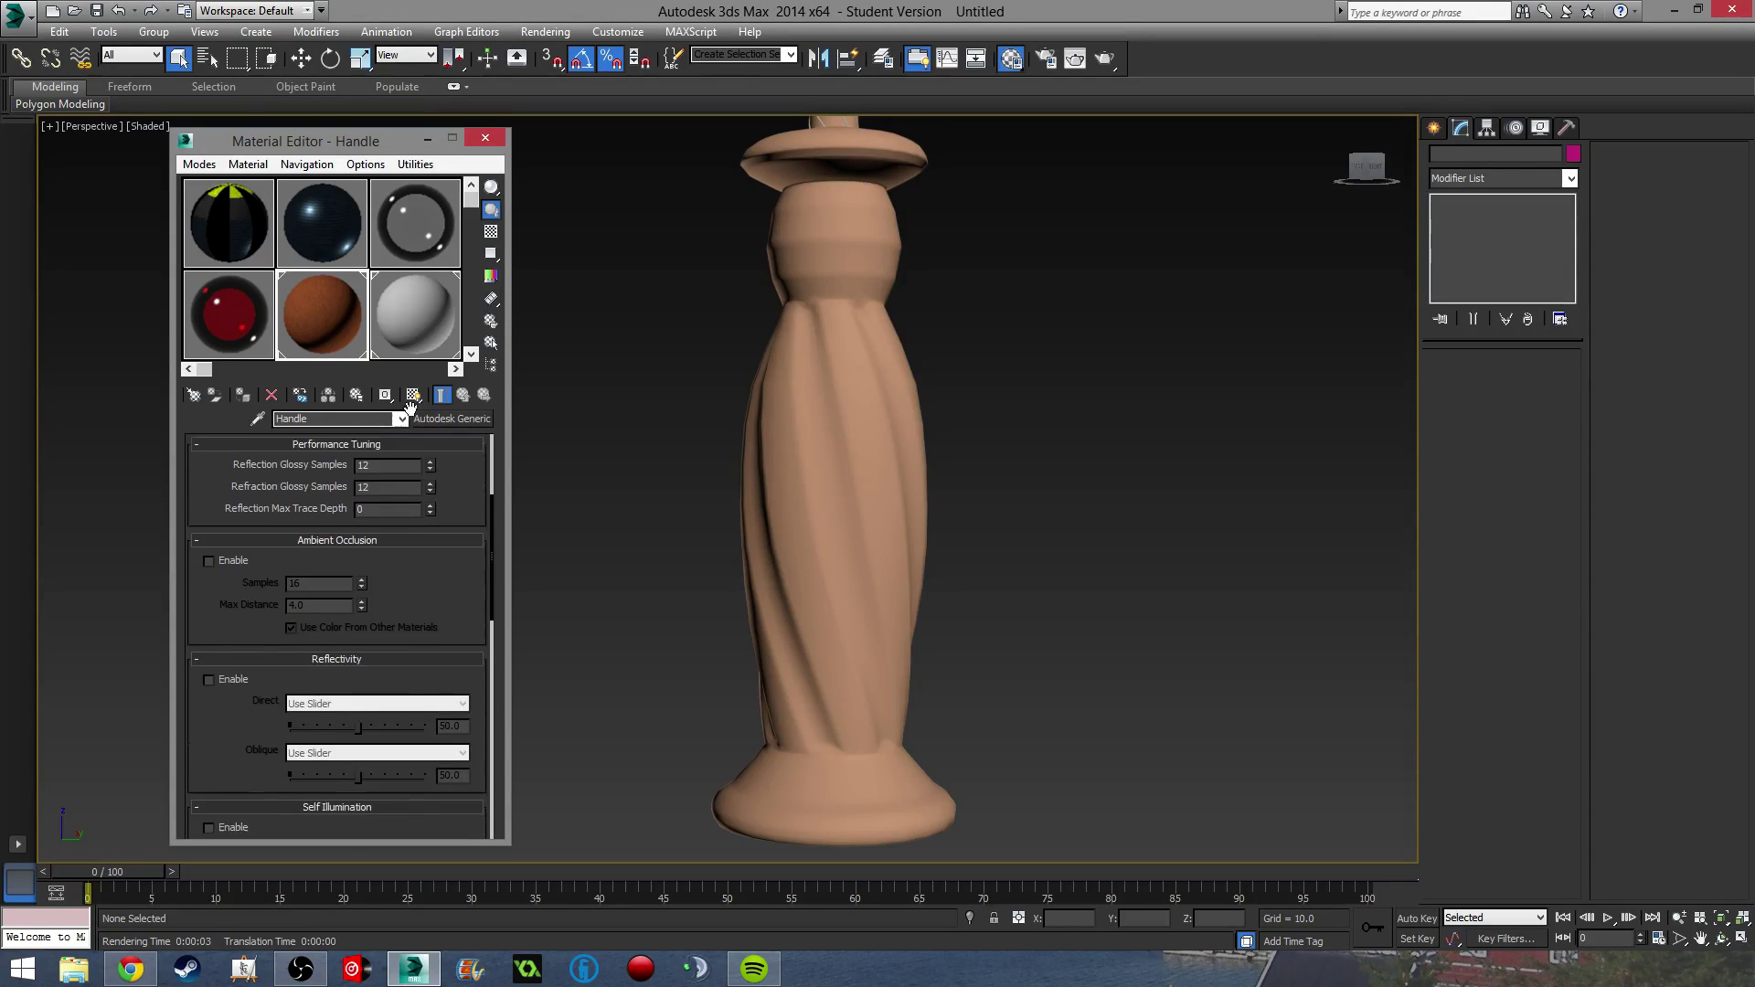
mouse_move(332, 572)
mouse_down()
mouse_move(344, 384)
mouse_move(353, 567)
mouse_up()
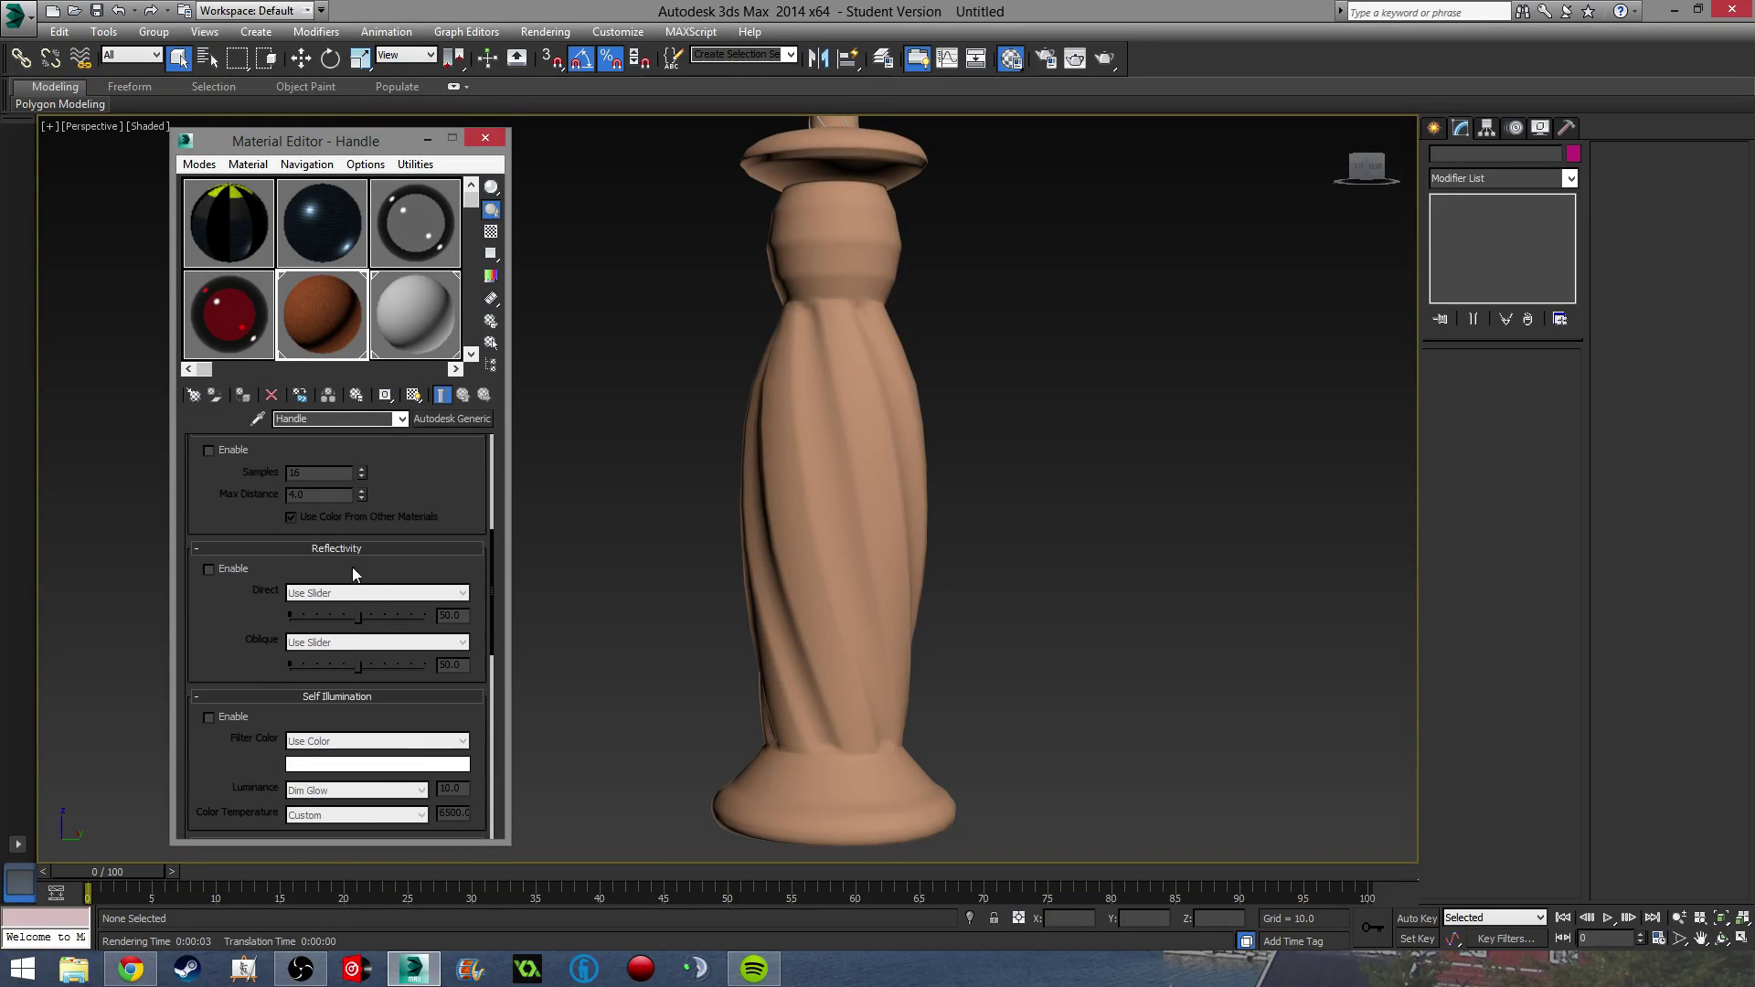
click(208, 567)
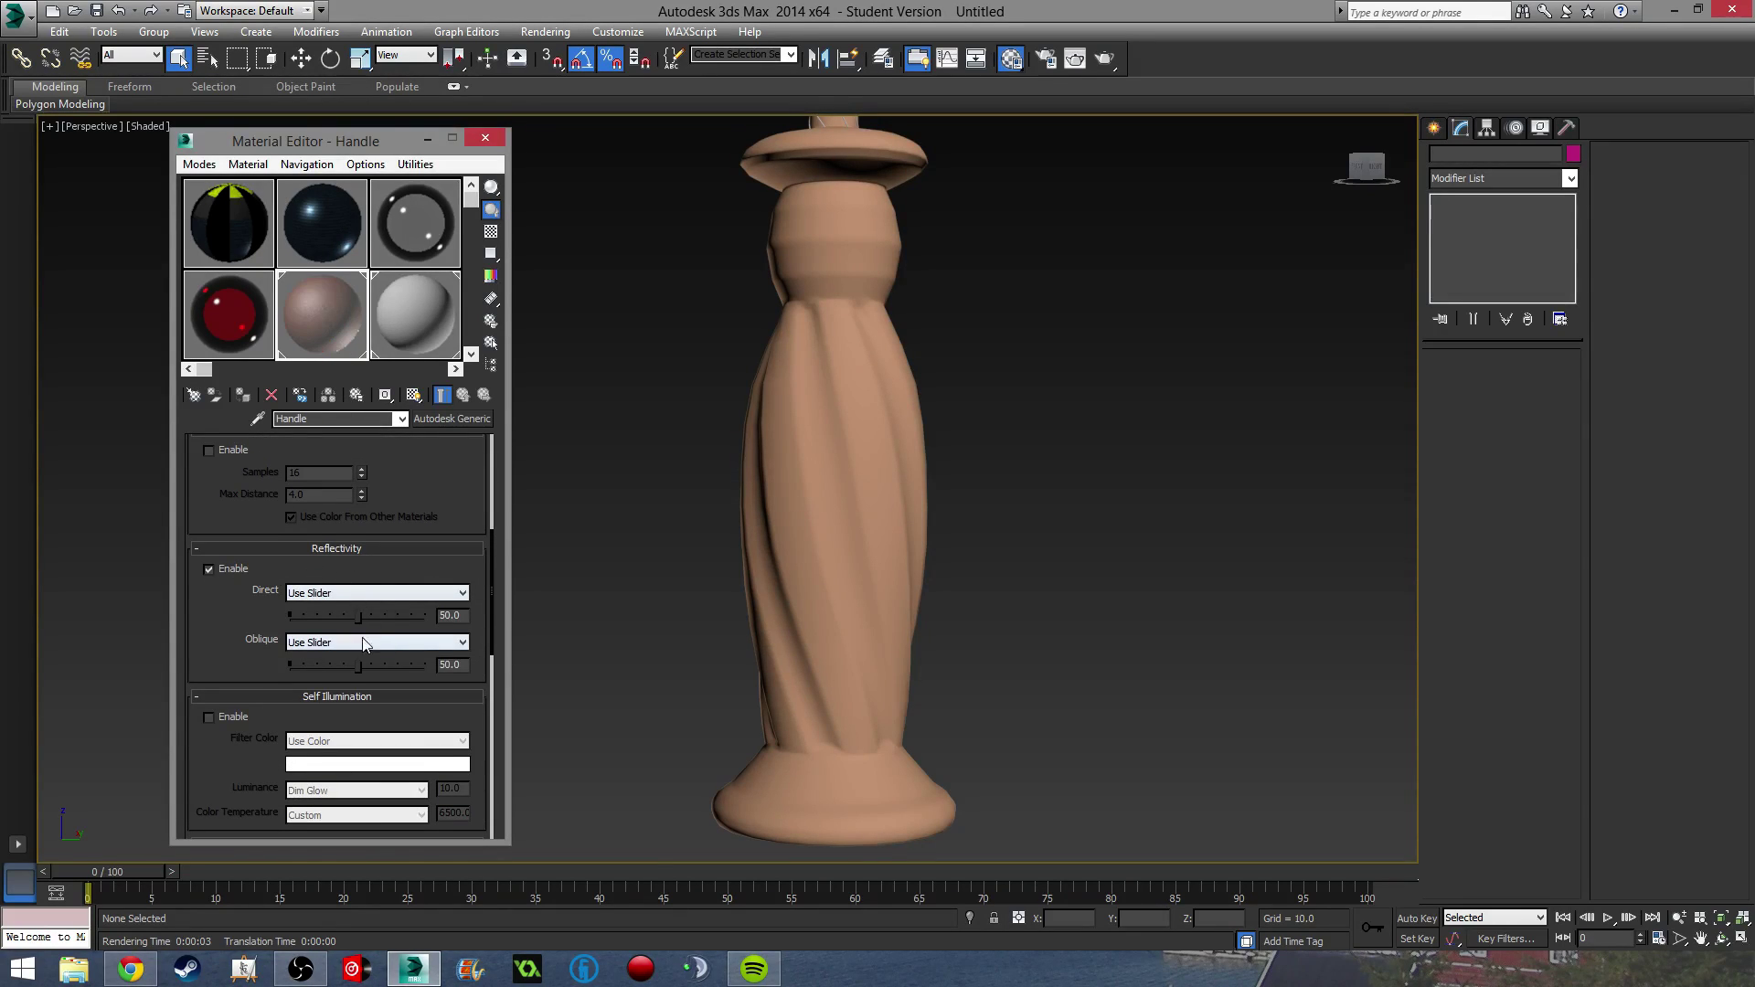
drag(358, 615, 299, 615)
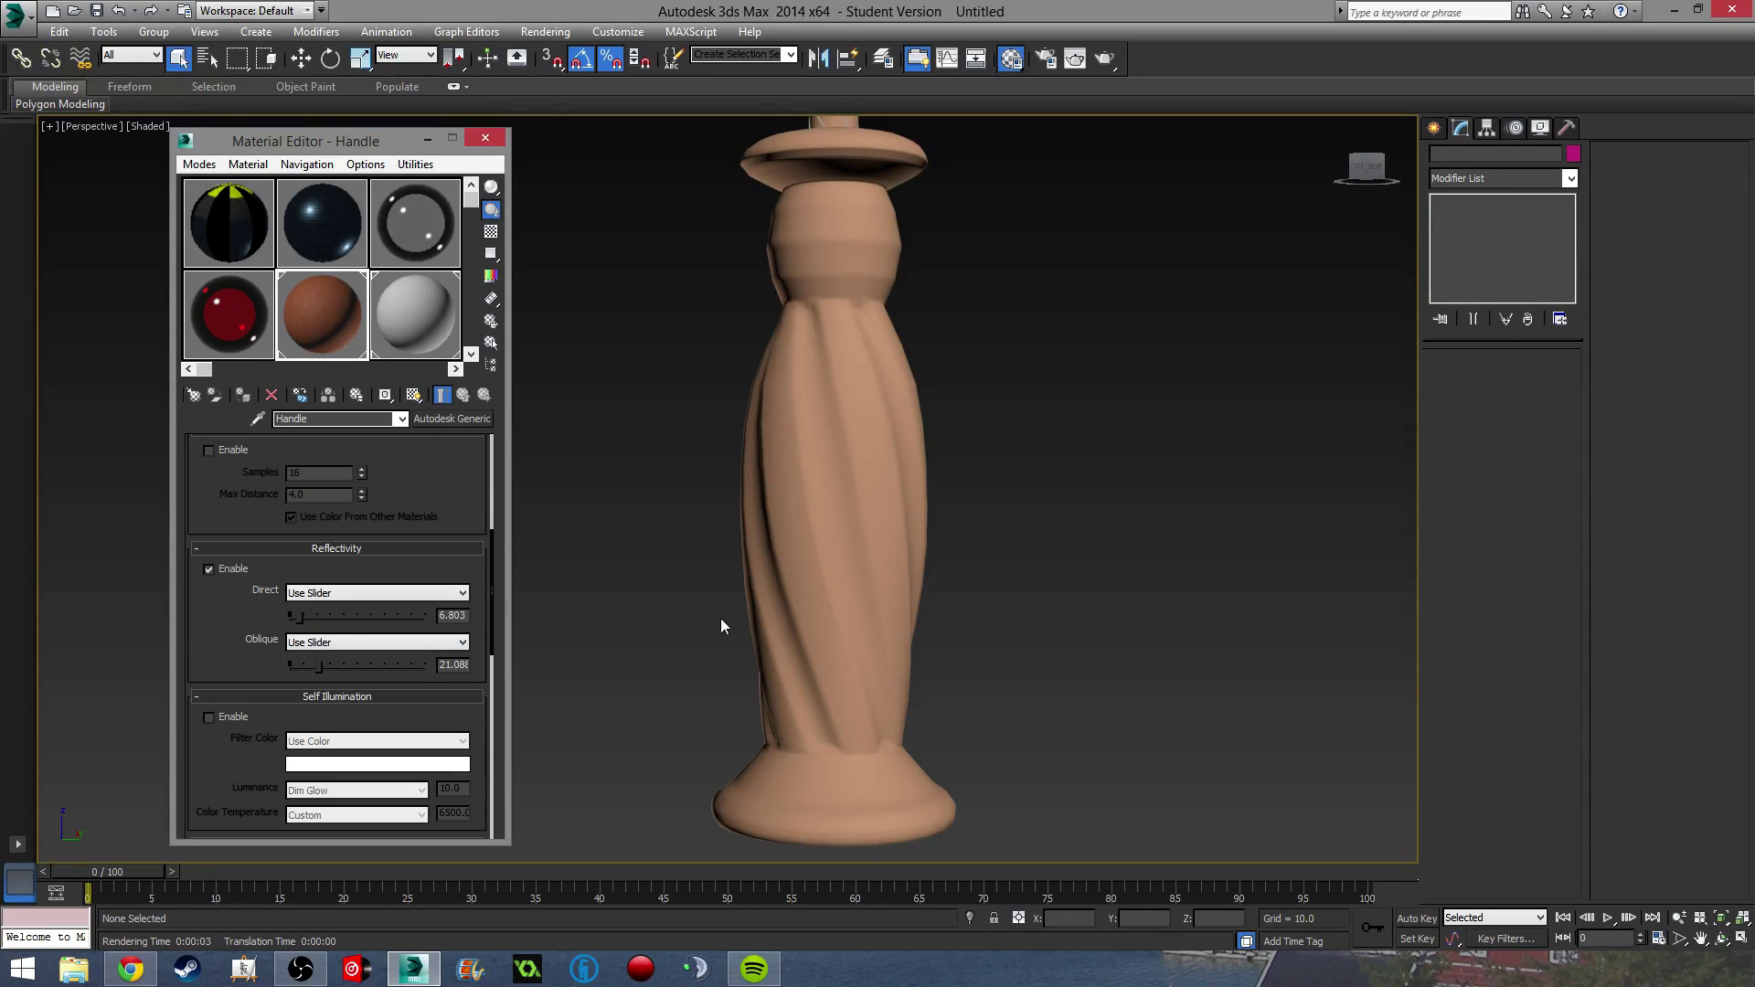
scroll(943, 639, down, 4)
key(shift+q)
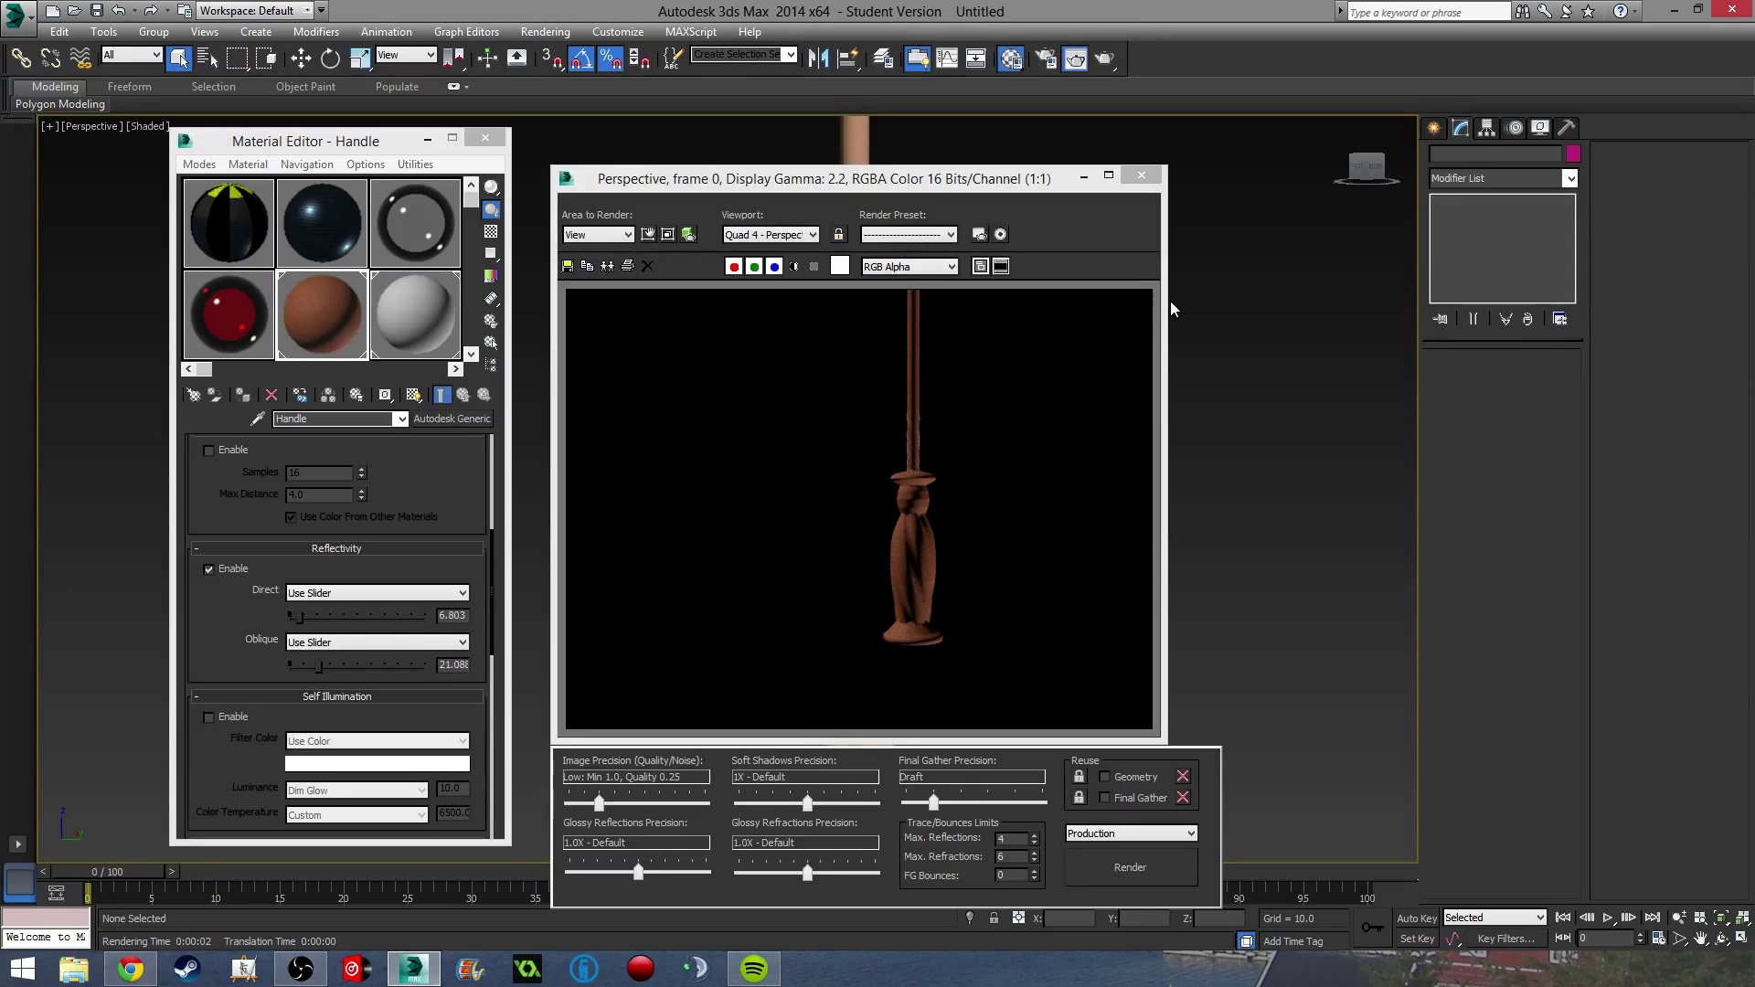
click(1140, 174)
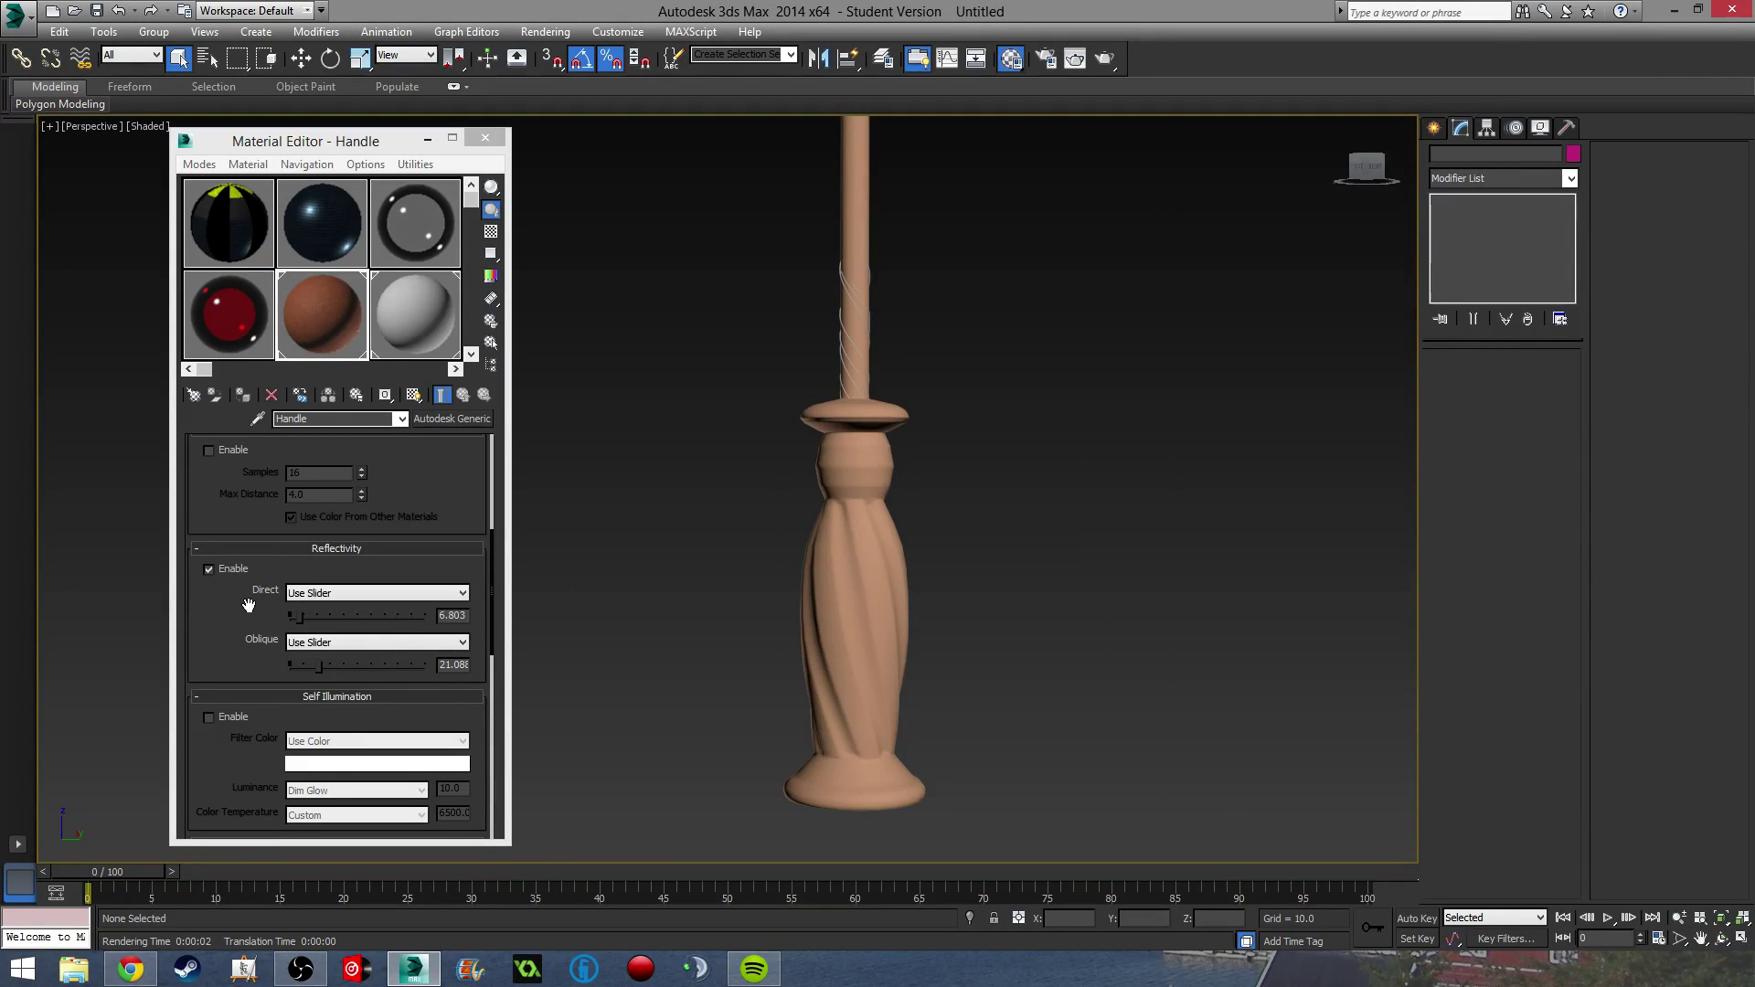
Raise the Handle material's glossiness to about 73.5 and test-render the wand.
drag(261, 611, 274, 918)
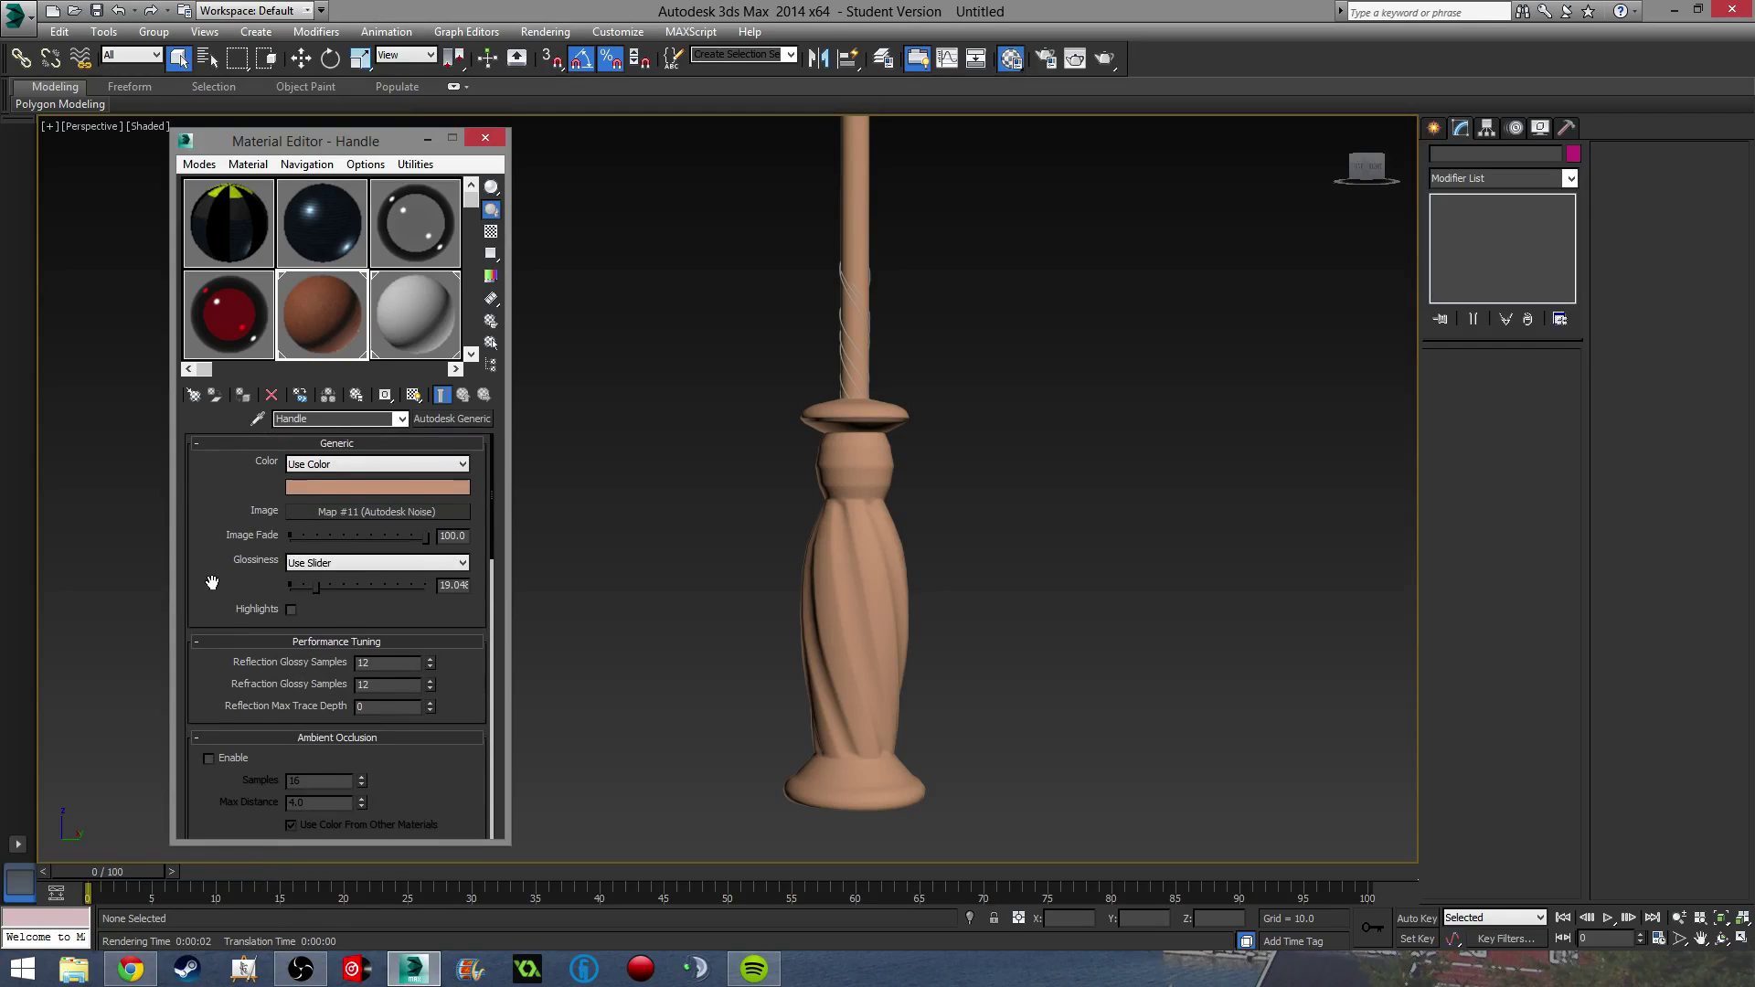
drag(213, 584, 234, 645)
drag(325, 591, 391, 594)
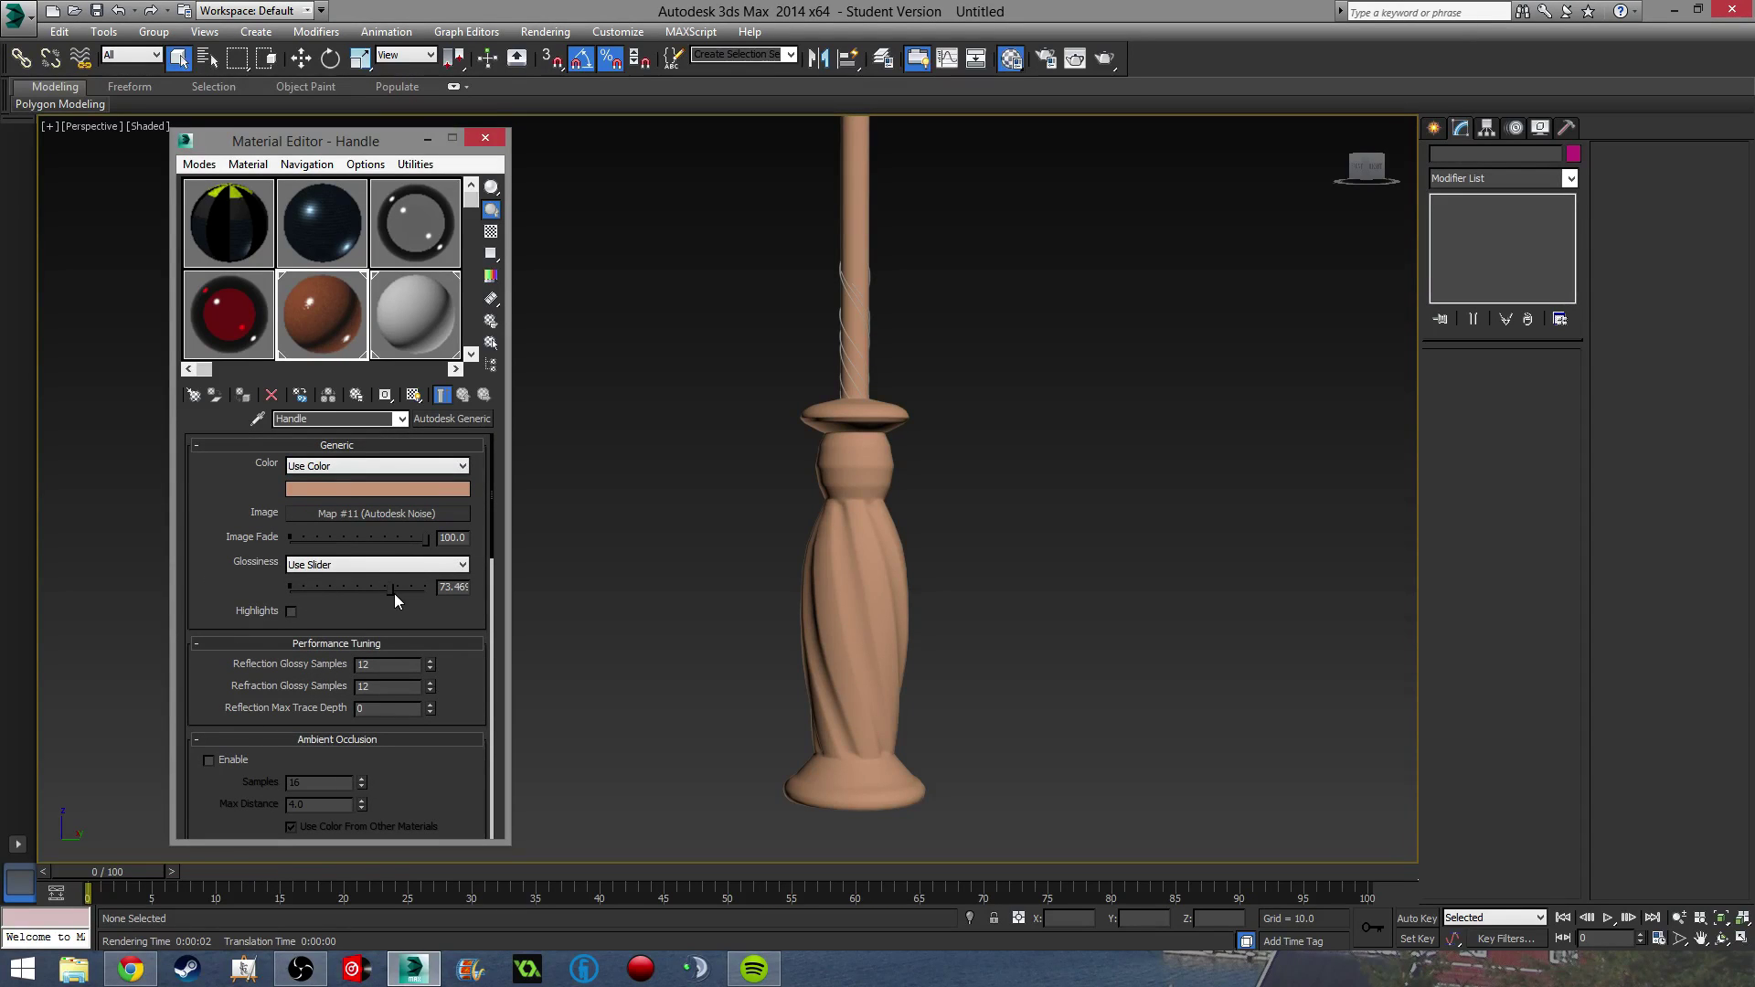
key(shift+q)
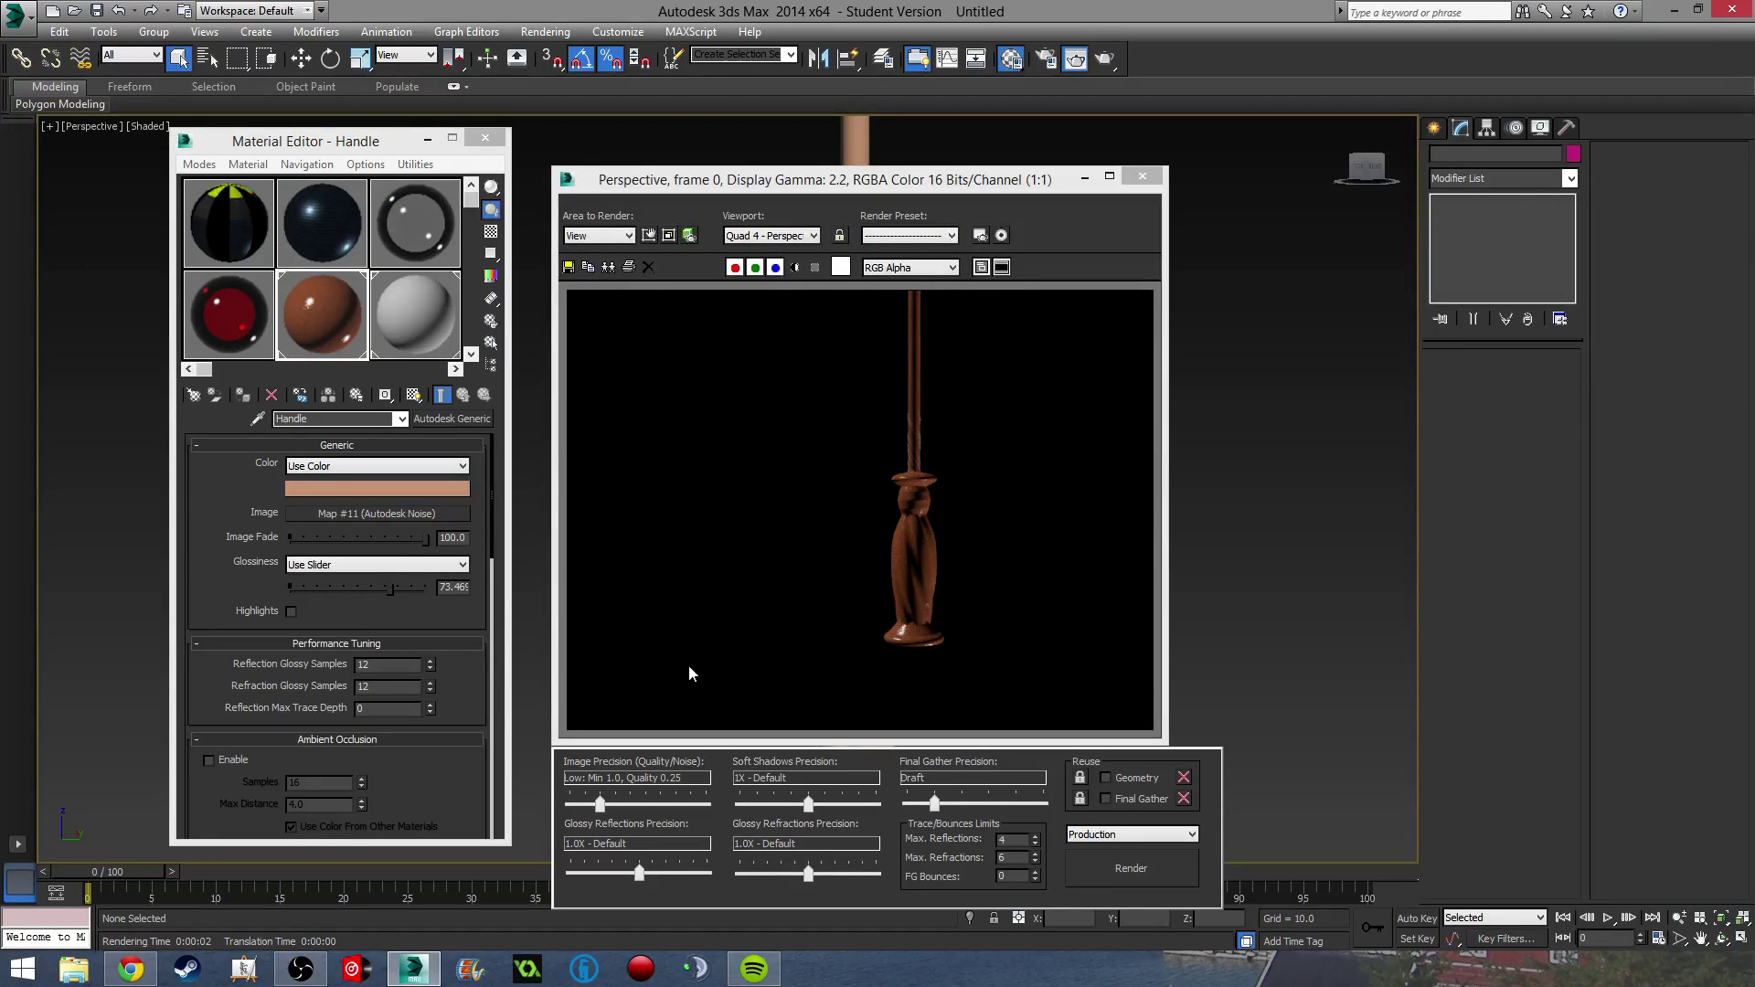
click(1141, 176)
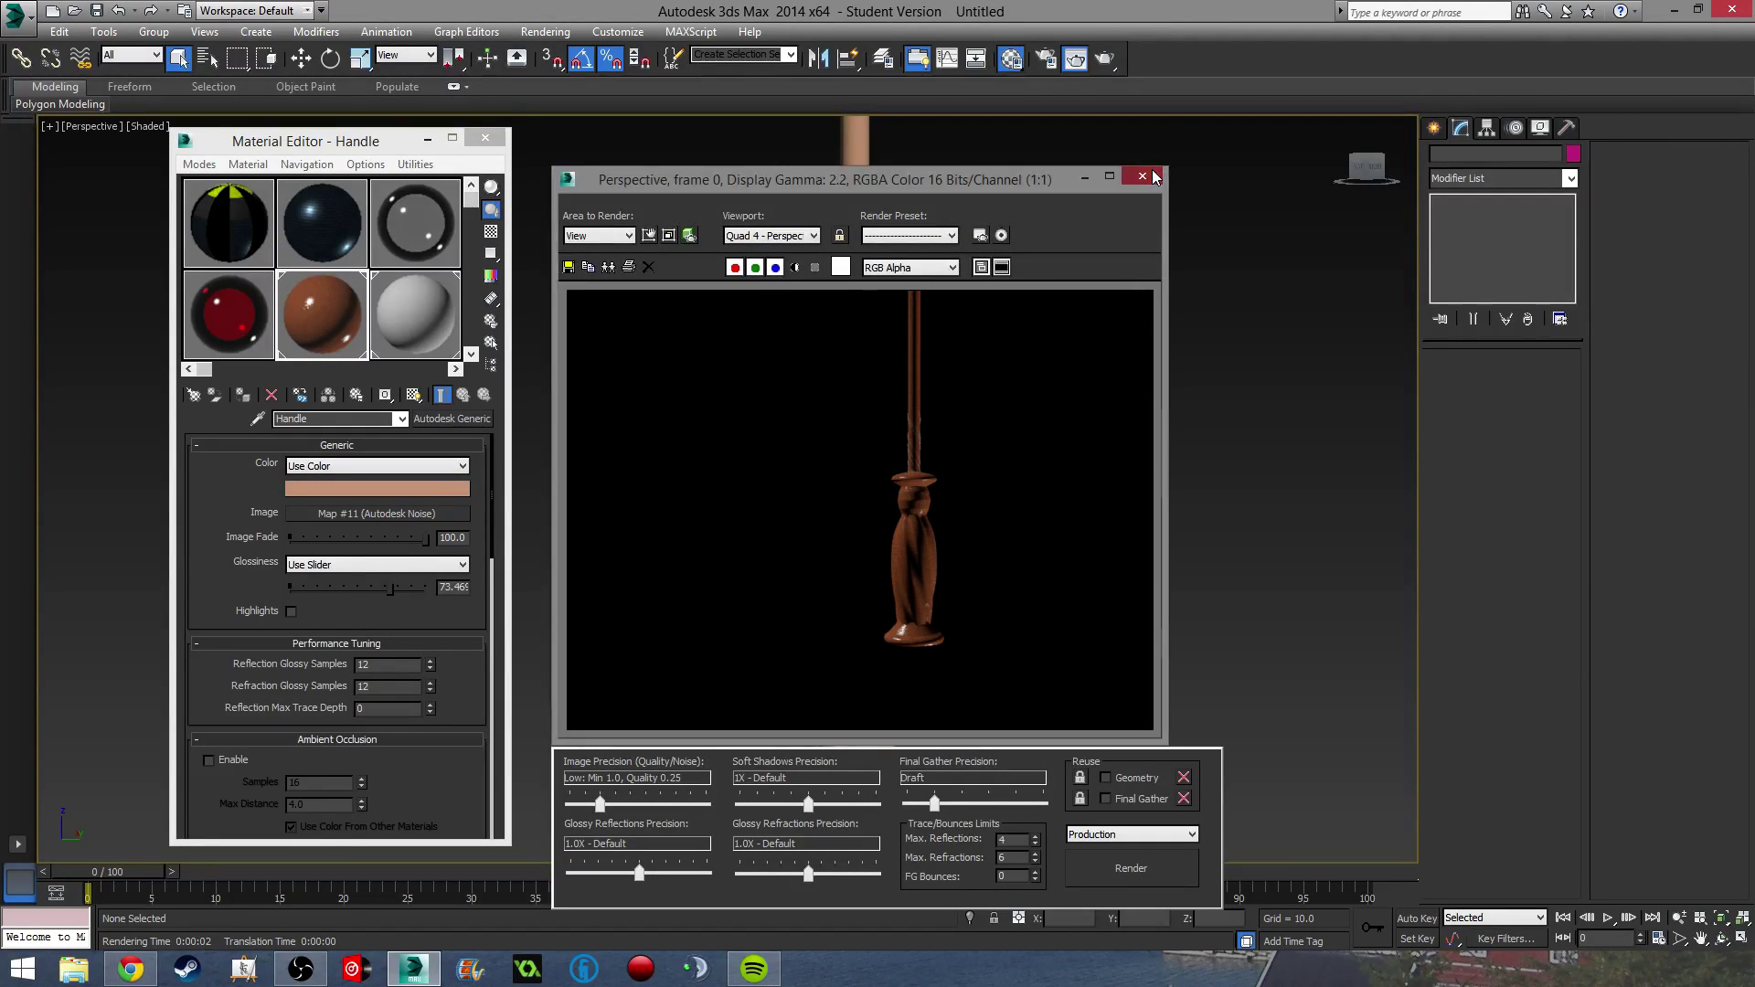
Change the Inlay material to Framing Steel from the Metal category of the Autodesk material library.
scroll(875, 518, up, 5)
scroll(875, 518, up, 8)
middle_drag(650, 540, 658, 454)
click(398, 317)
click(452, 417)
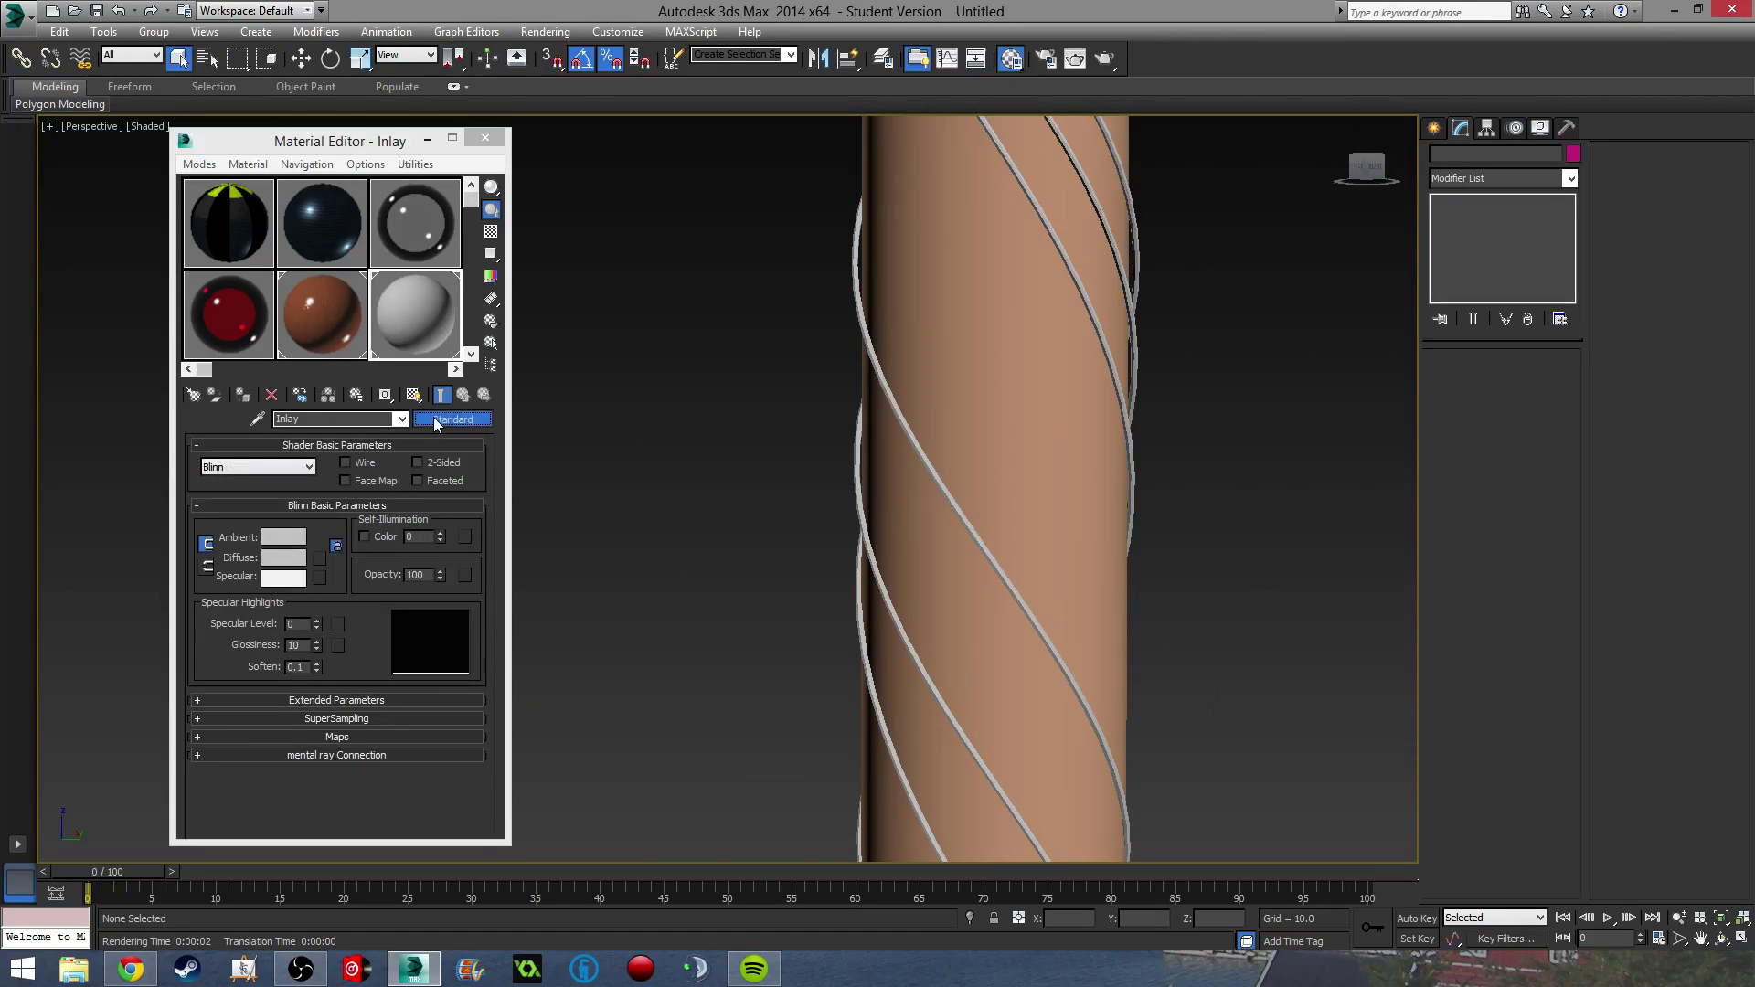
scroll(636, 458, down, 3)
scroll(585, 480, up, 3)
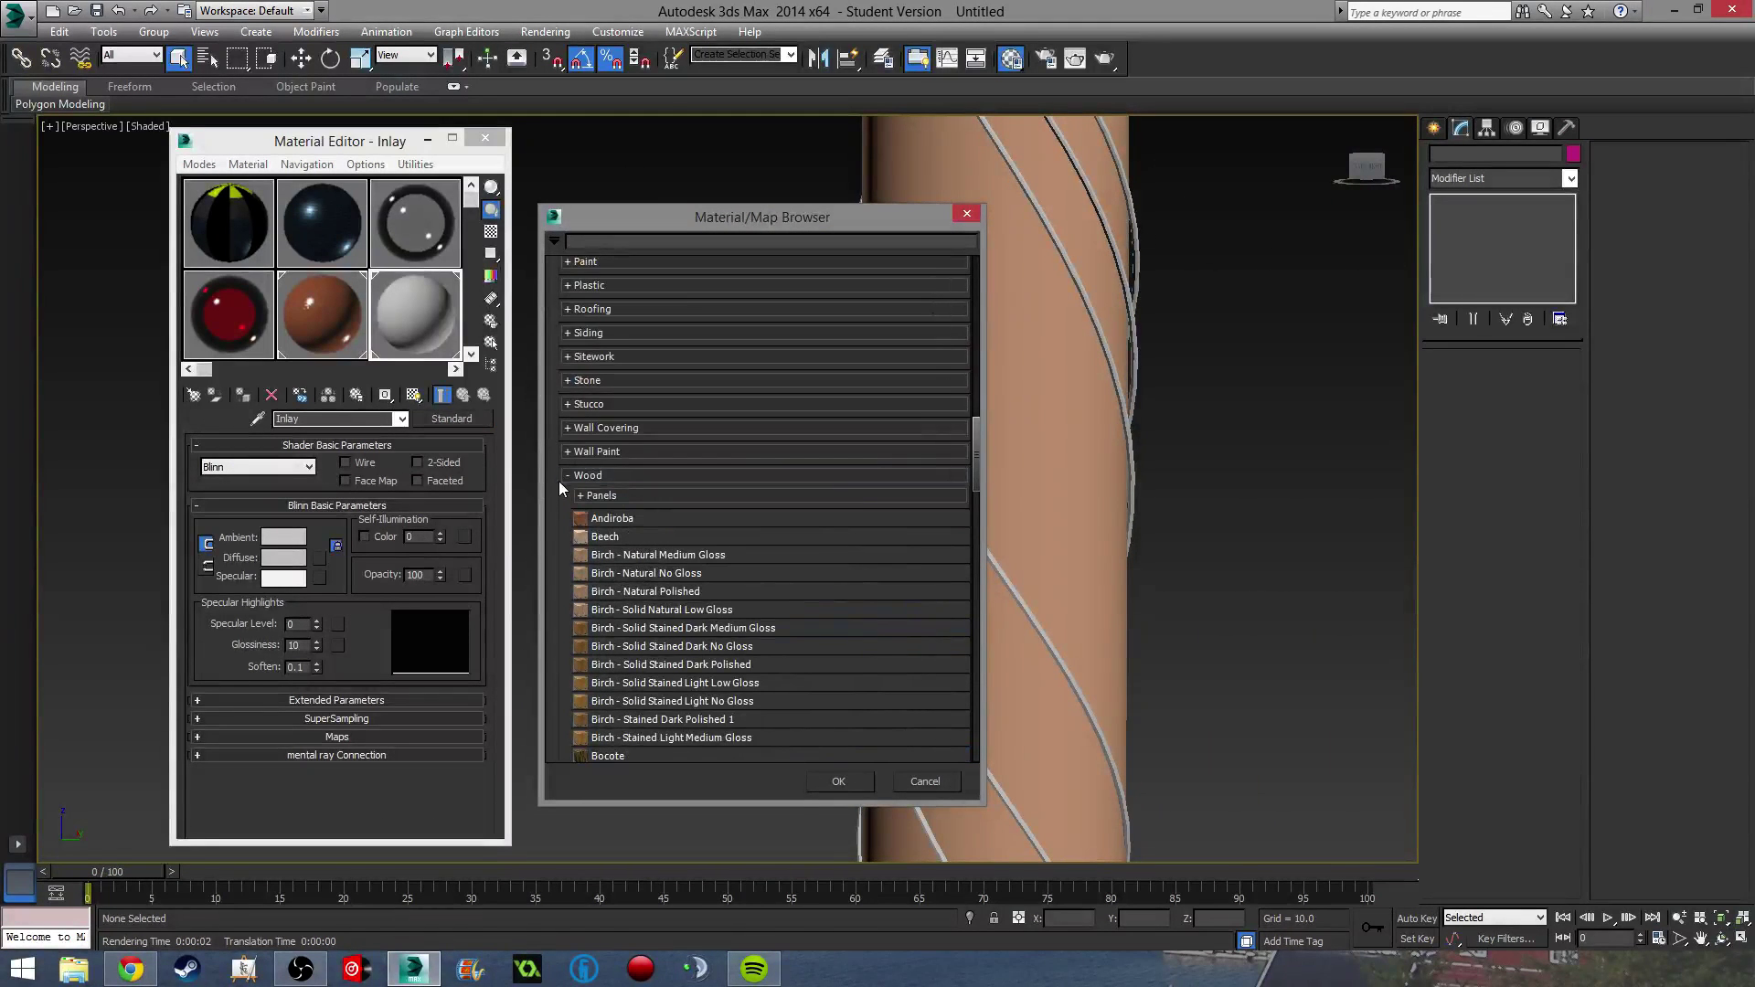
click(567, 476)
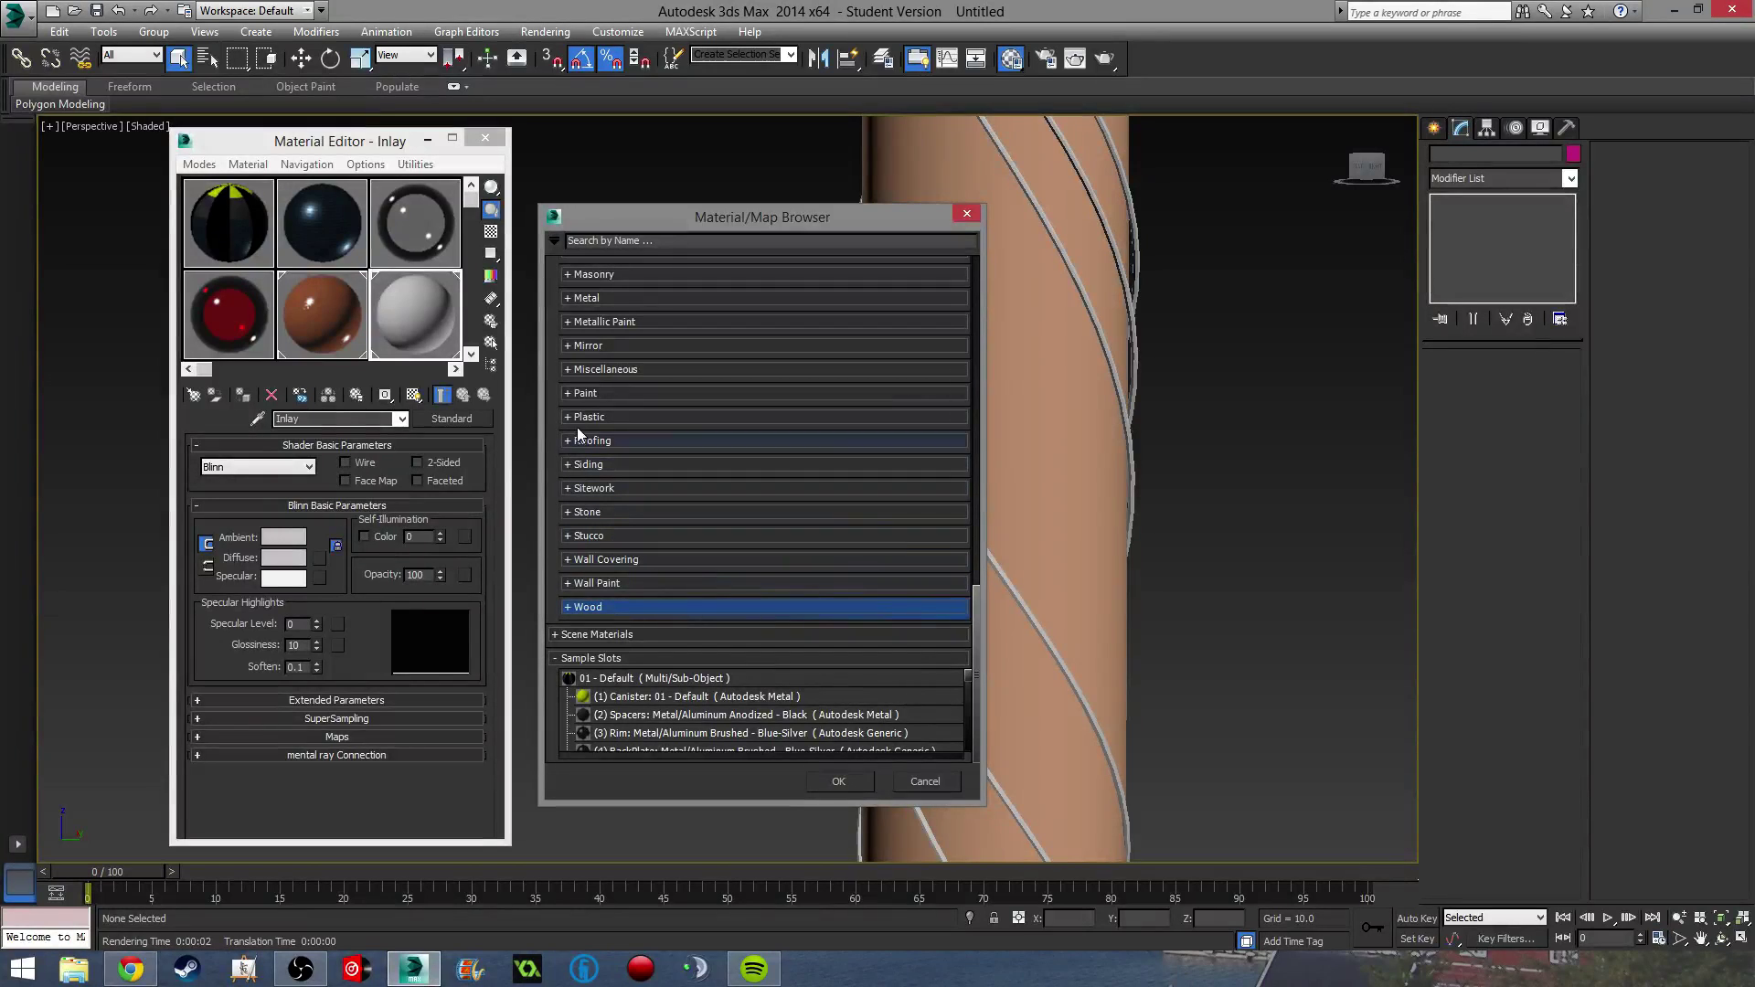
click(568, 298)
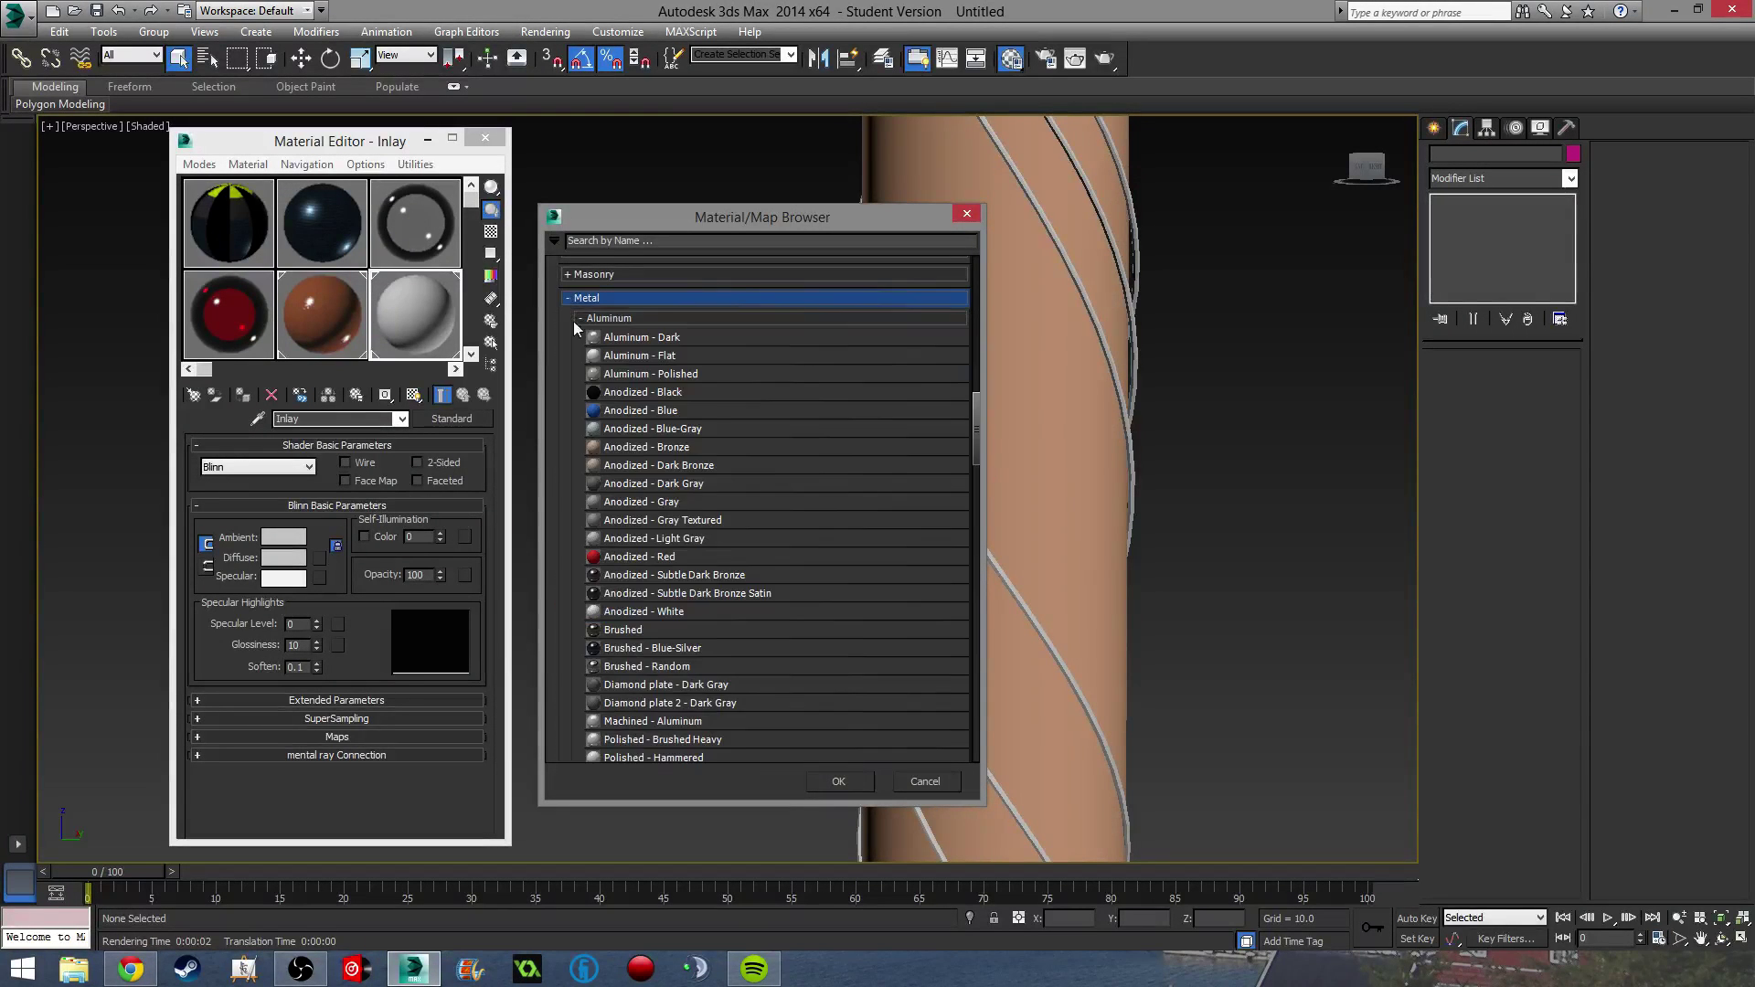
scroll(696, 514, down, 10)
scroll(695, 513, down, 12)
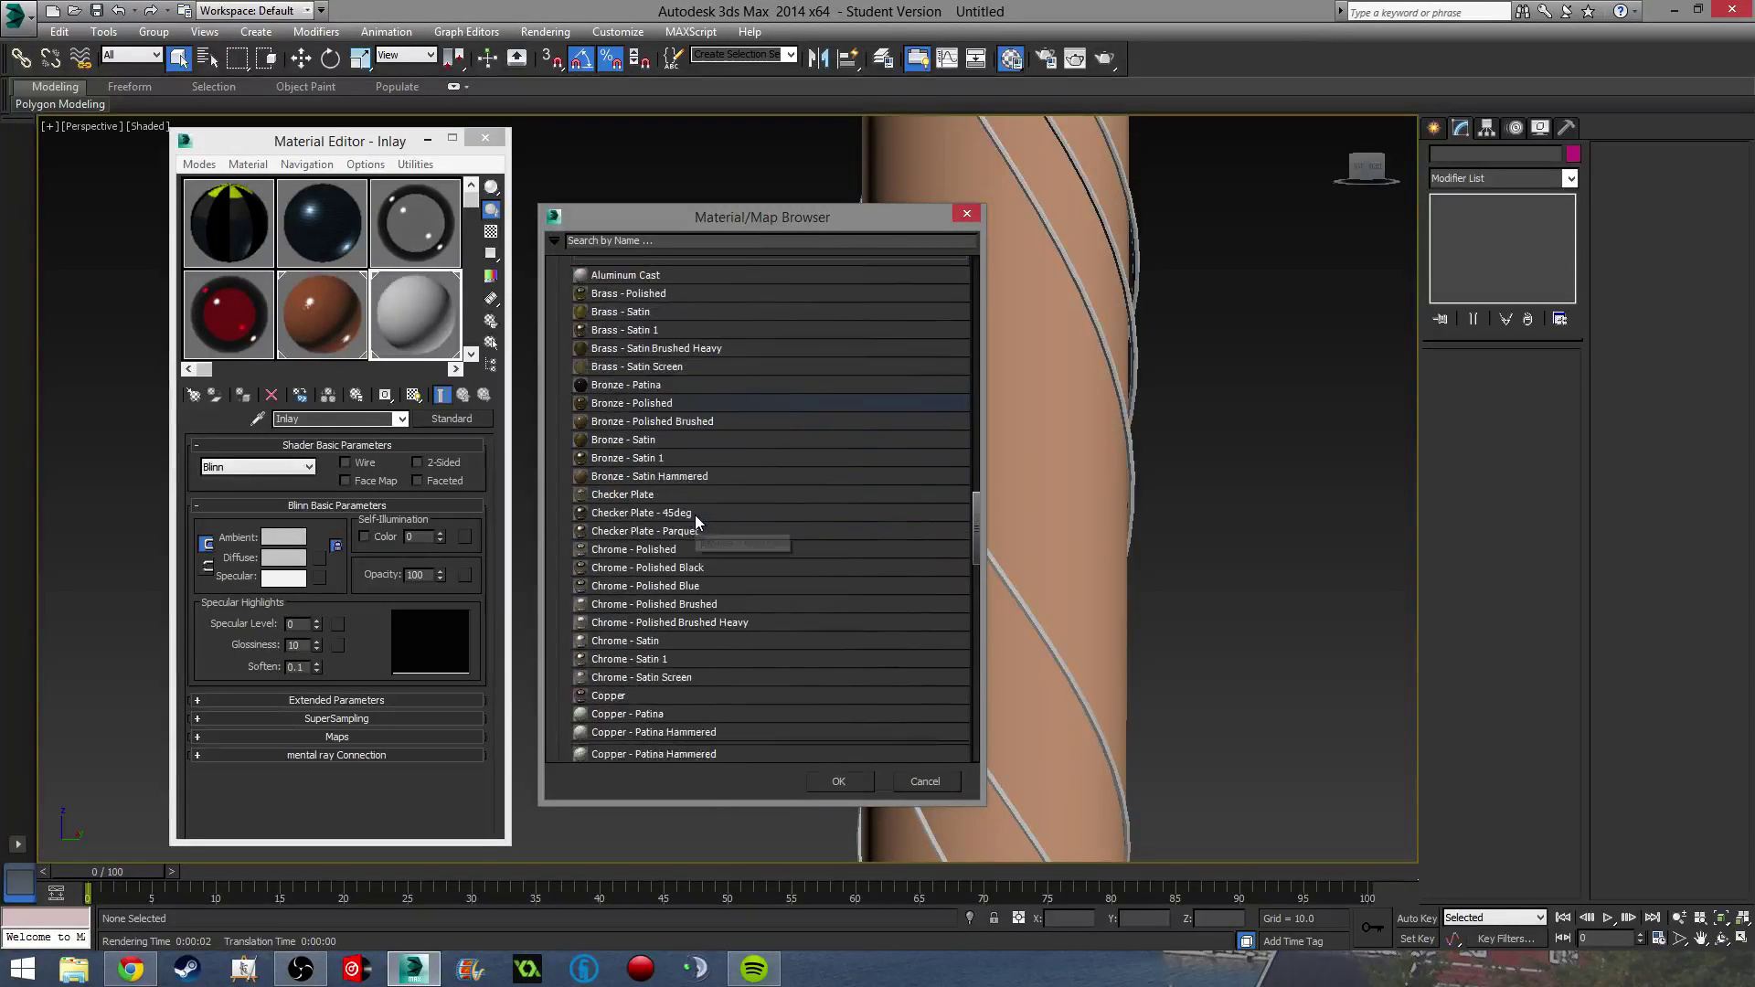
scroll(687, 513, down, 1)
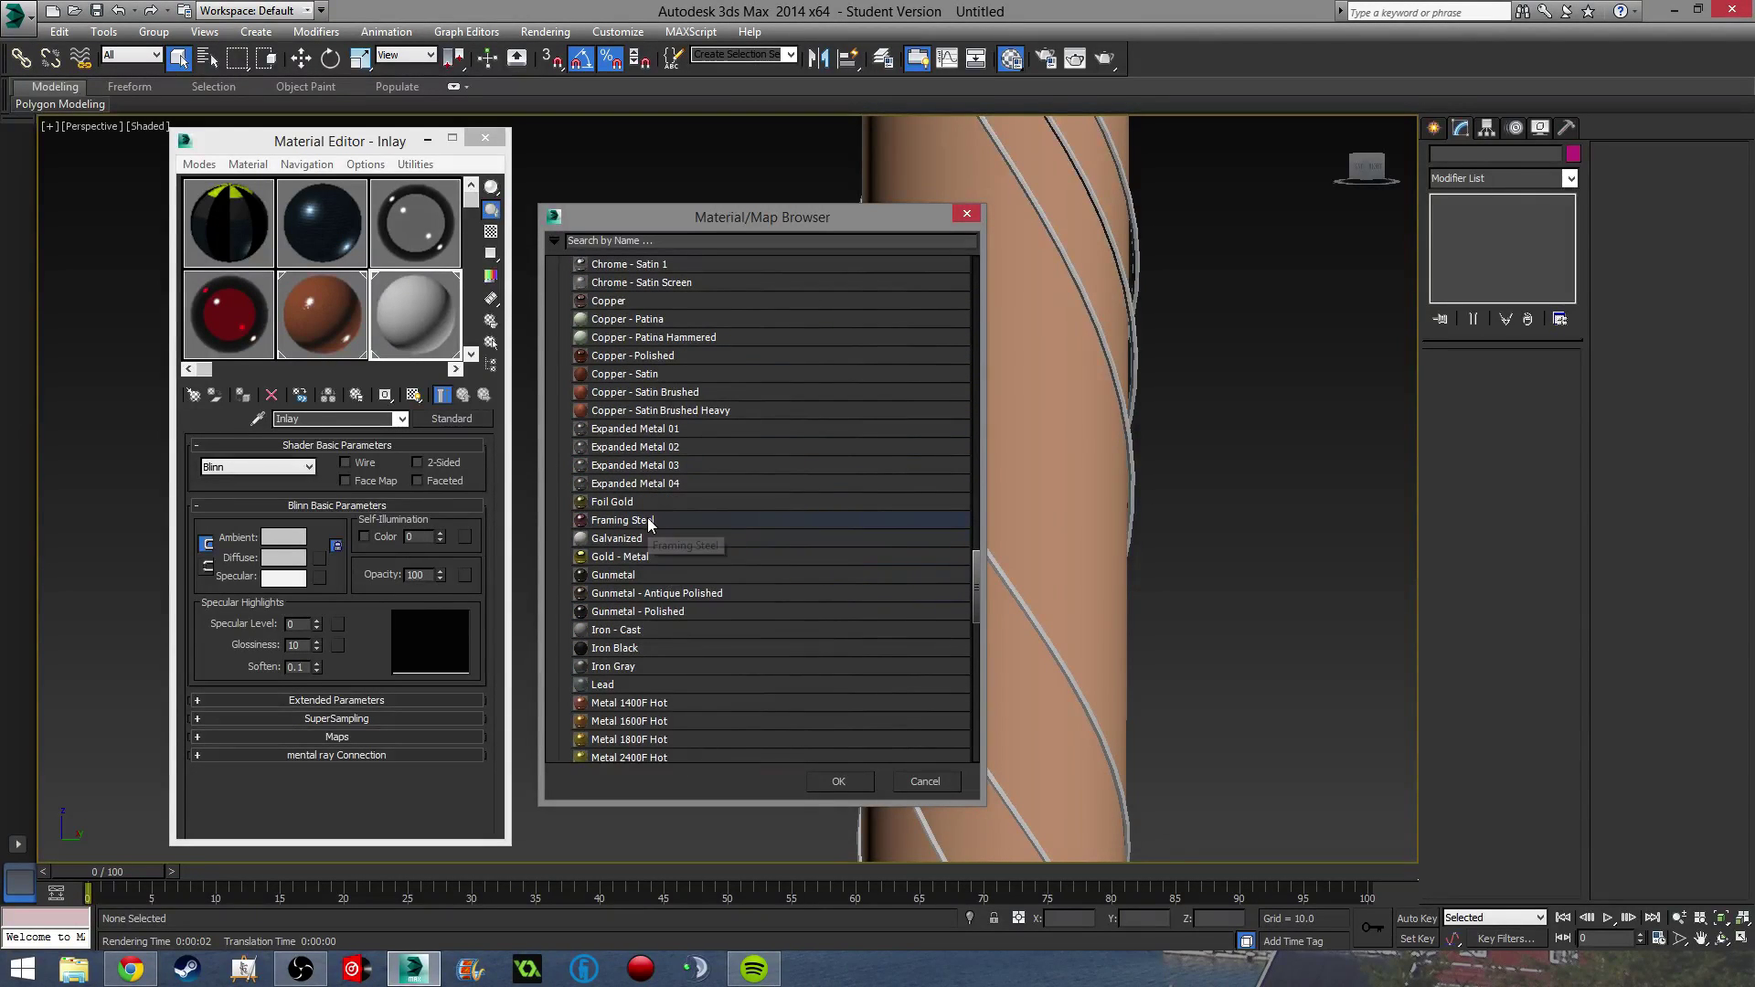
double_click(648, 518)
Render the shaft close up to check the Inlay material on the helix strands, and close the render.
middle_drag(1011, 524, 1056, 535)
key(shift+q)
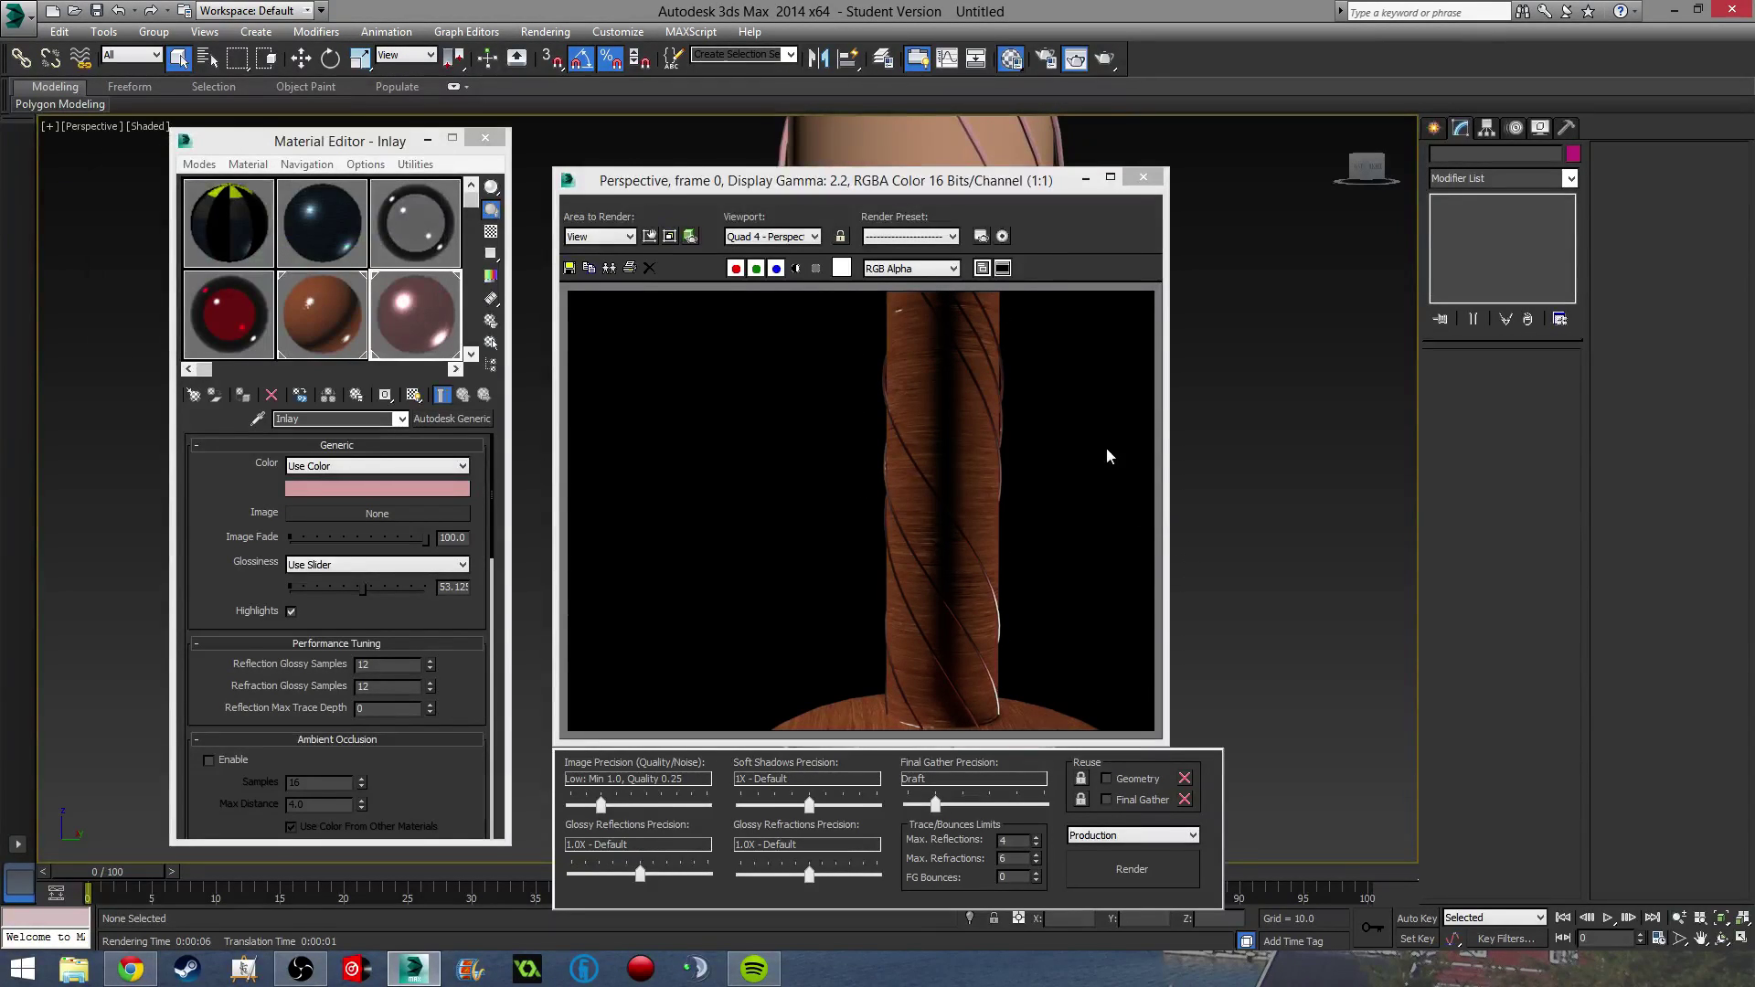
click(1143, 178)
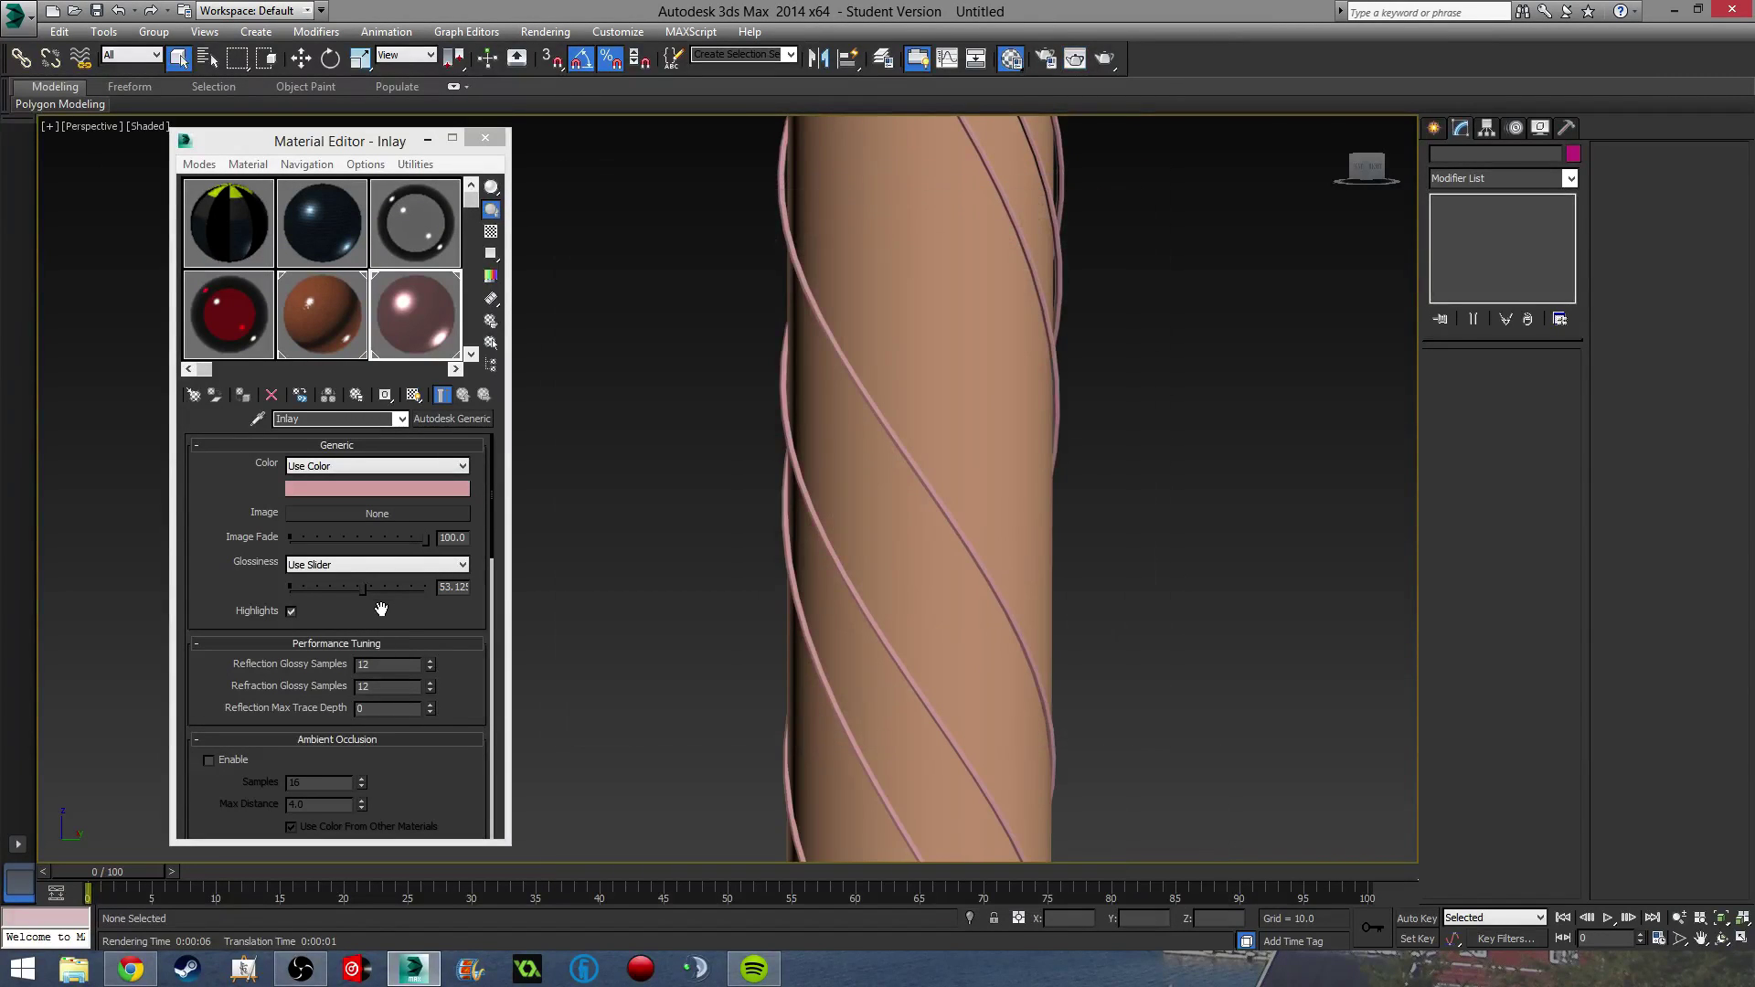
Scale the helix strands uniformly by a slight amount at their Editable Poly level and deselect them.
click(920, 475)
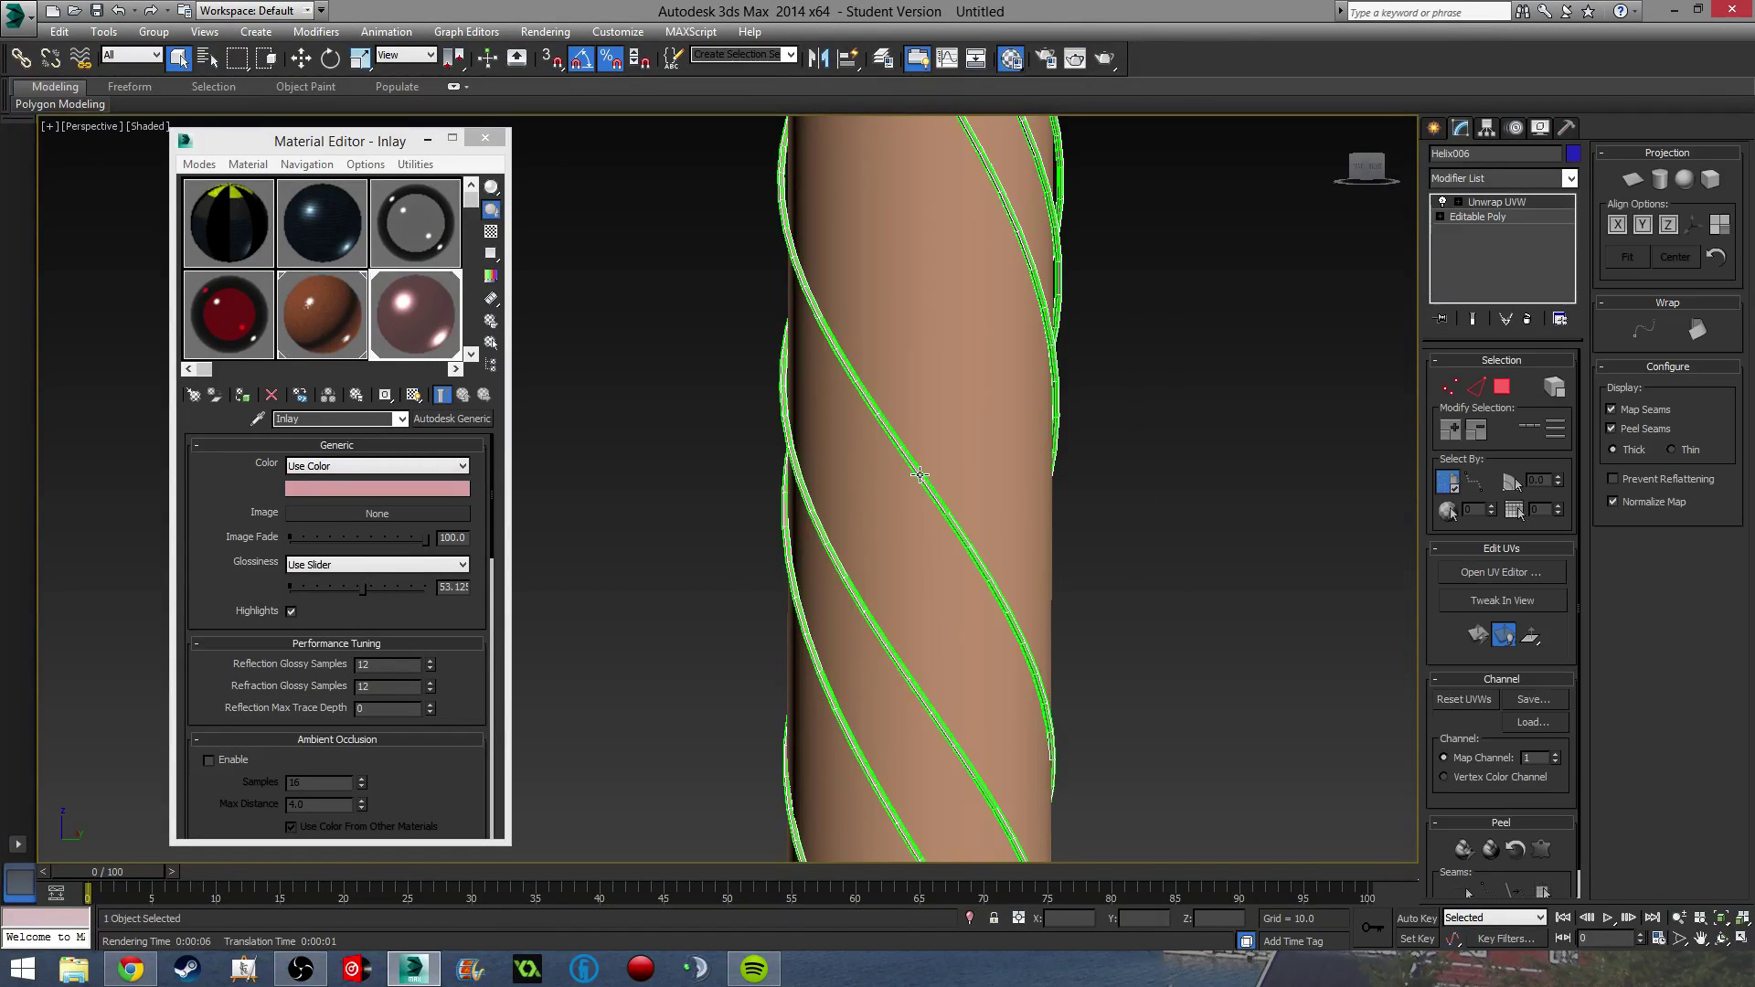
scroll(1324, 490, down, 5)
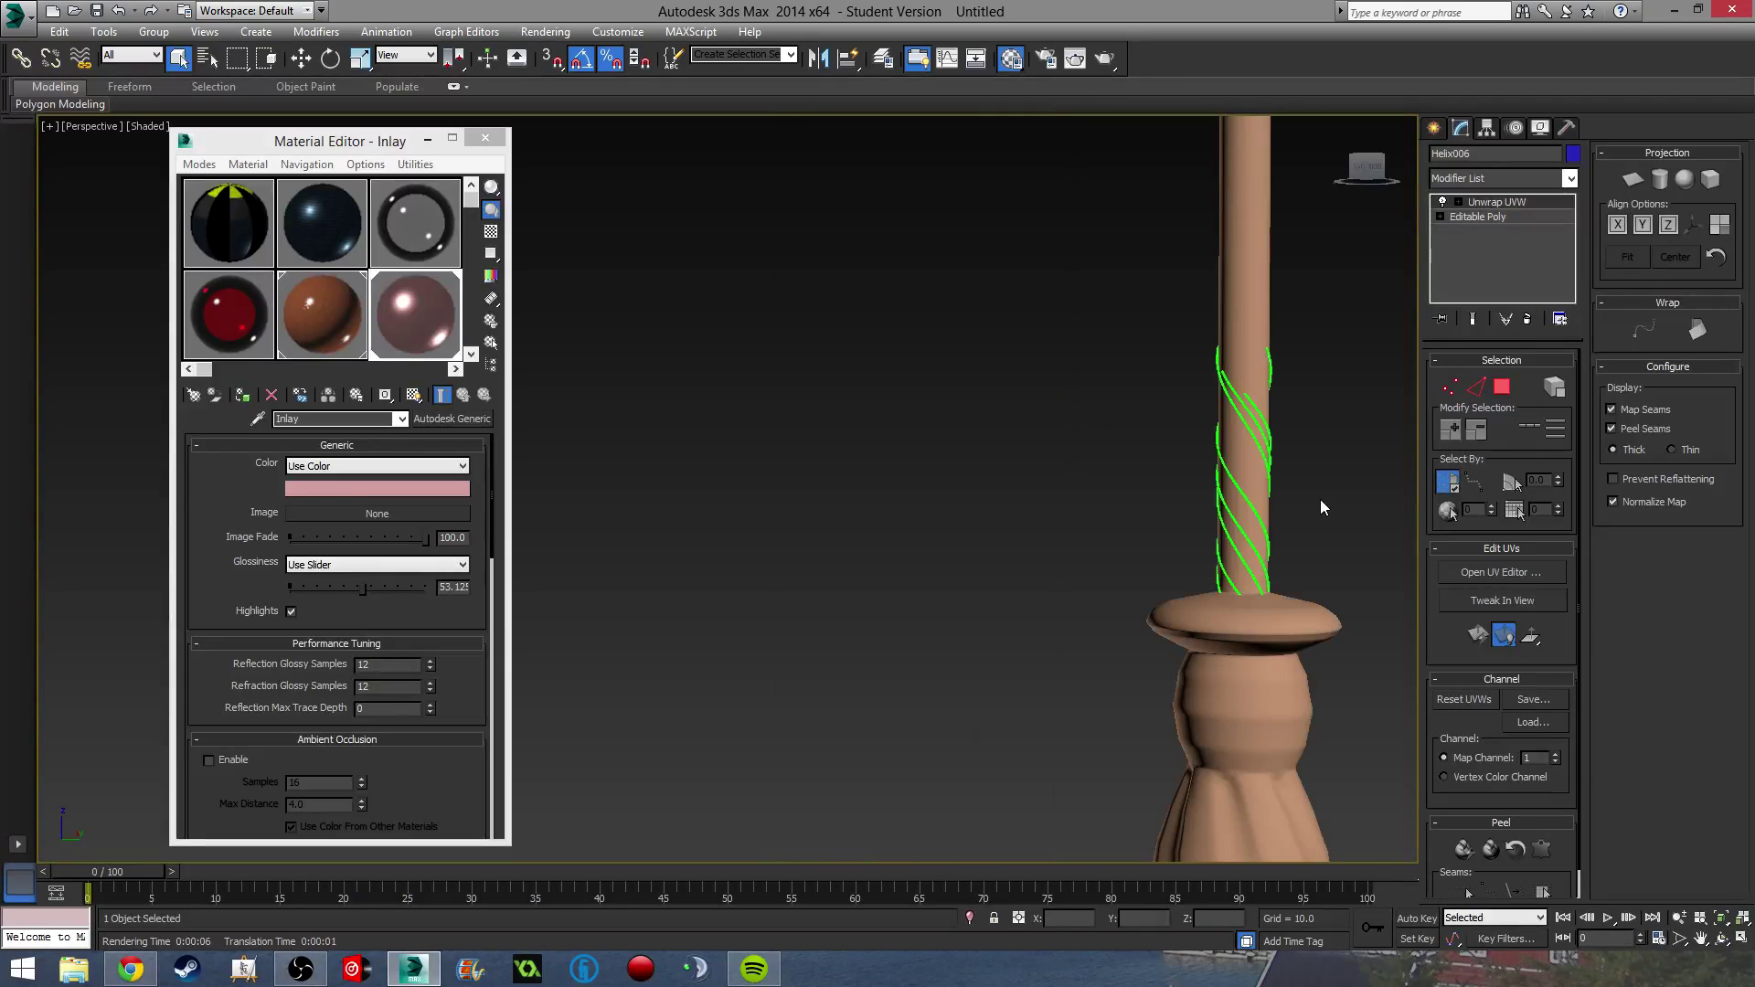
middle_drag(1319, 499, 1179, 589)
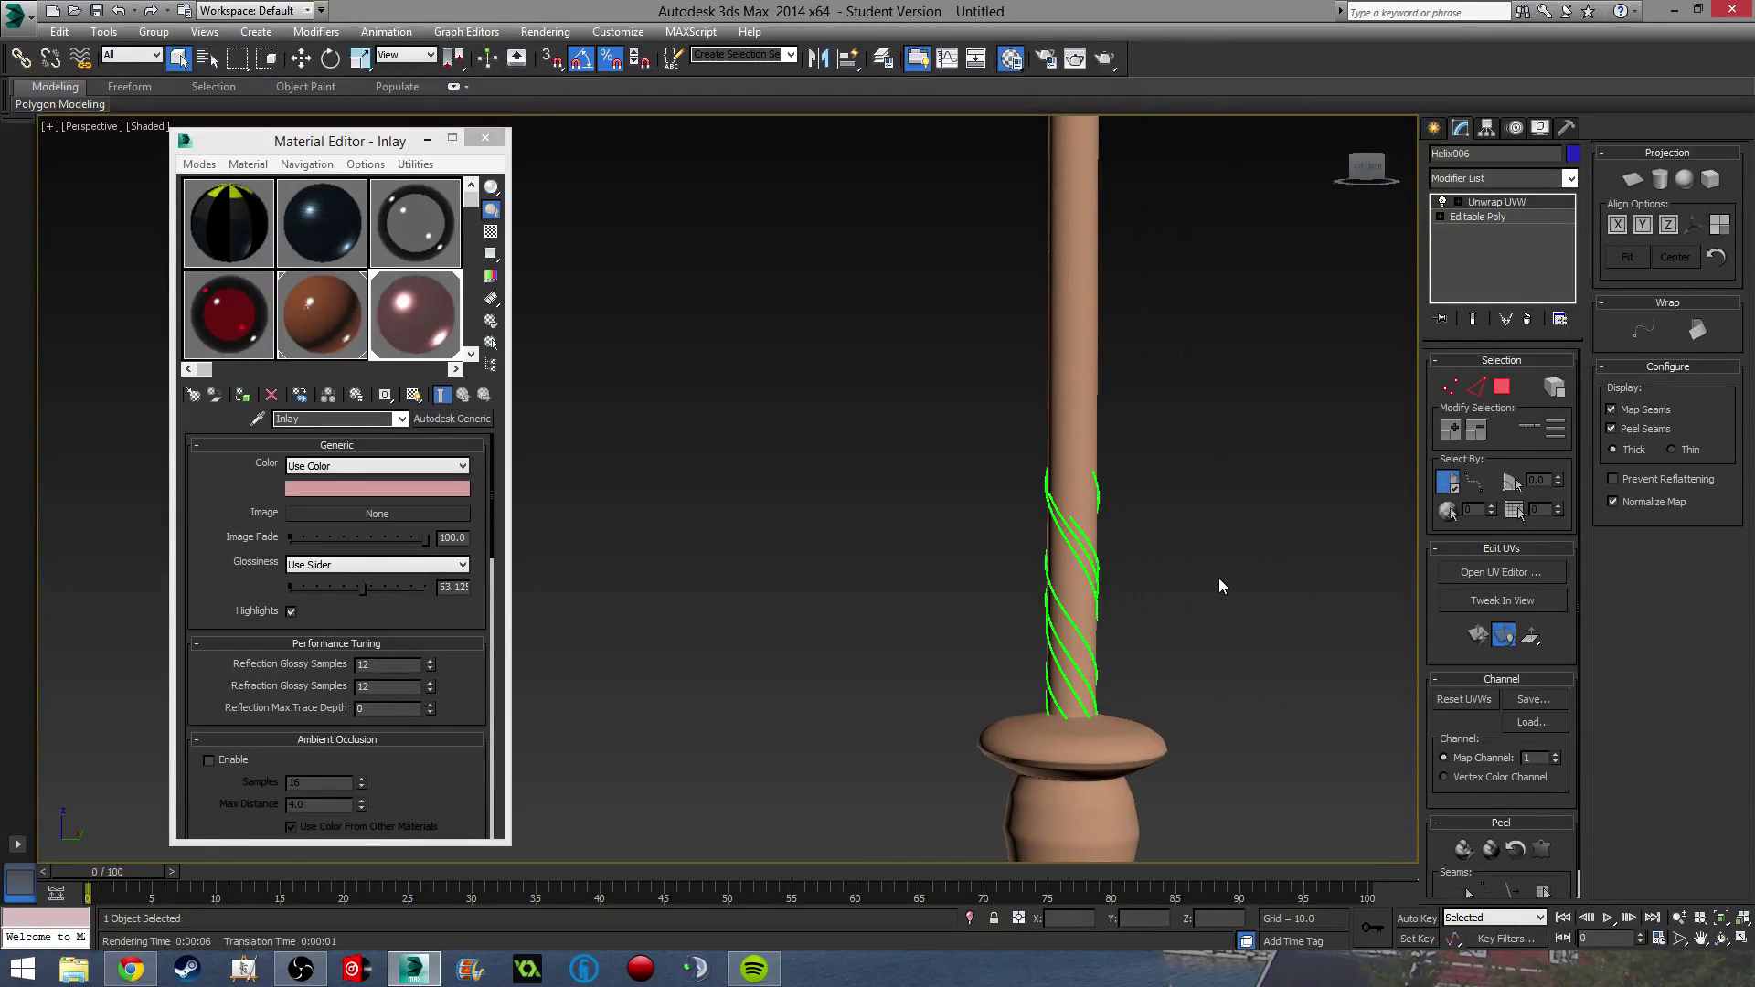
click(1490, 215)
click(952, 537)
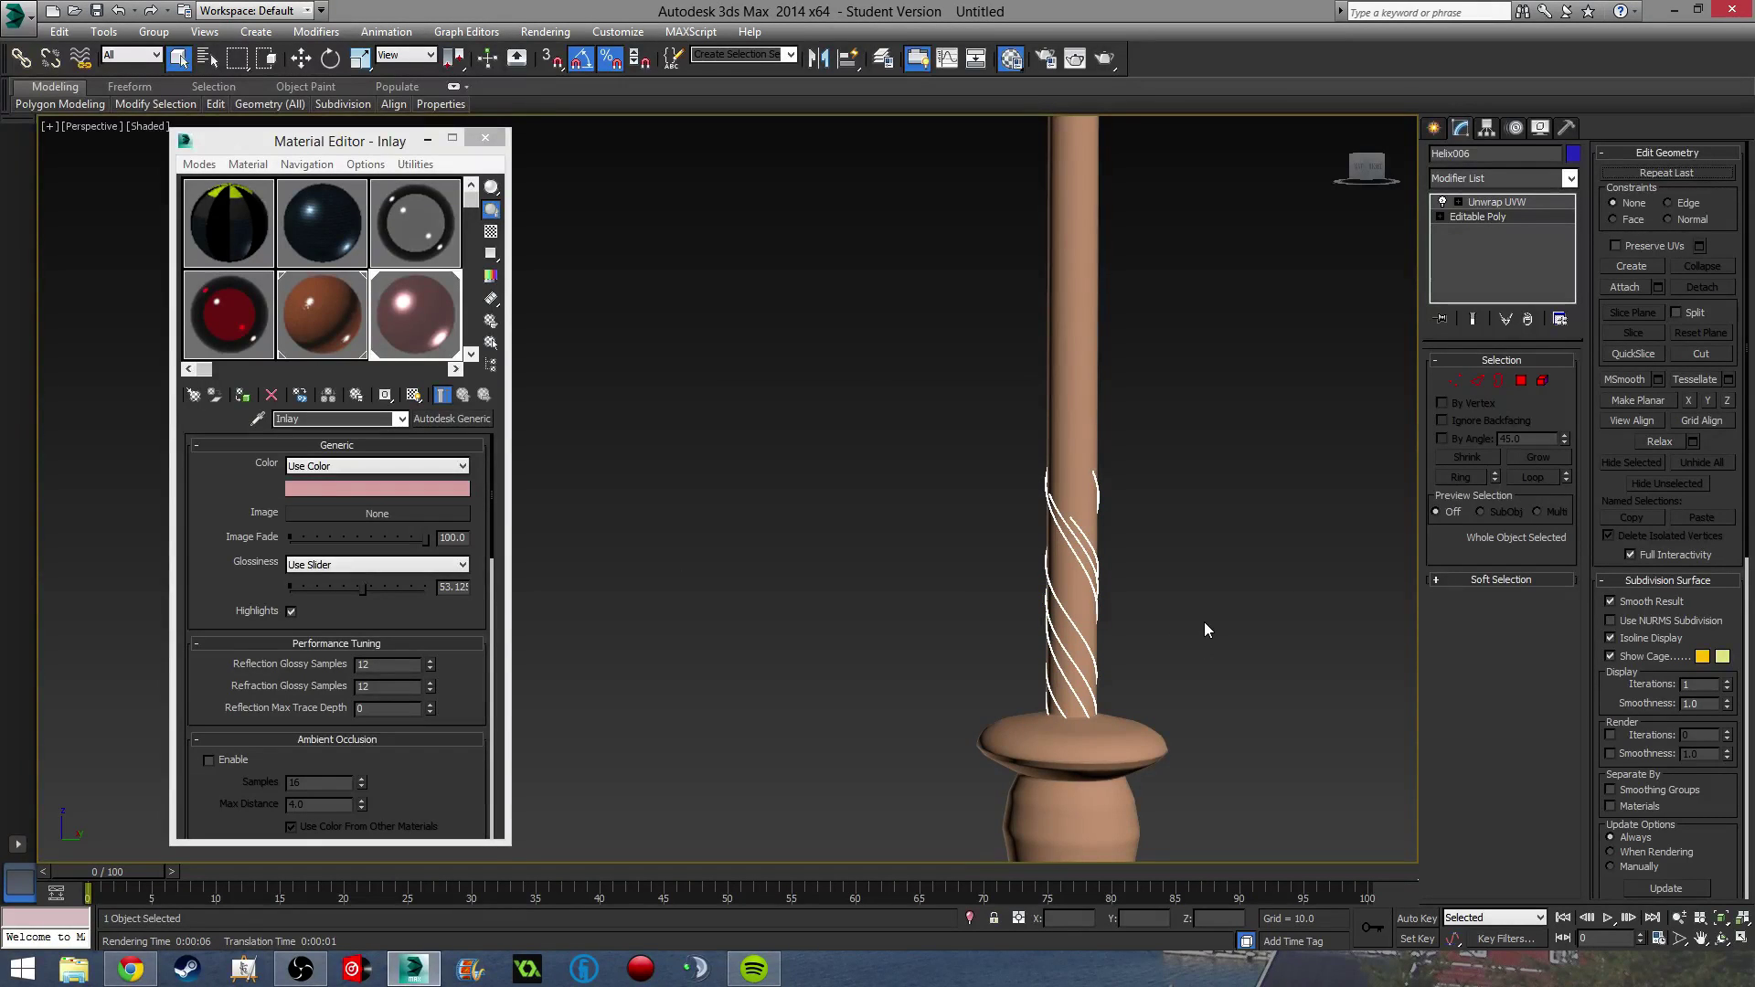
middle_drag(1205, 630, 1230, 587)
key(r)
scroll(1062, 360, down, 6)
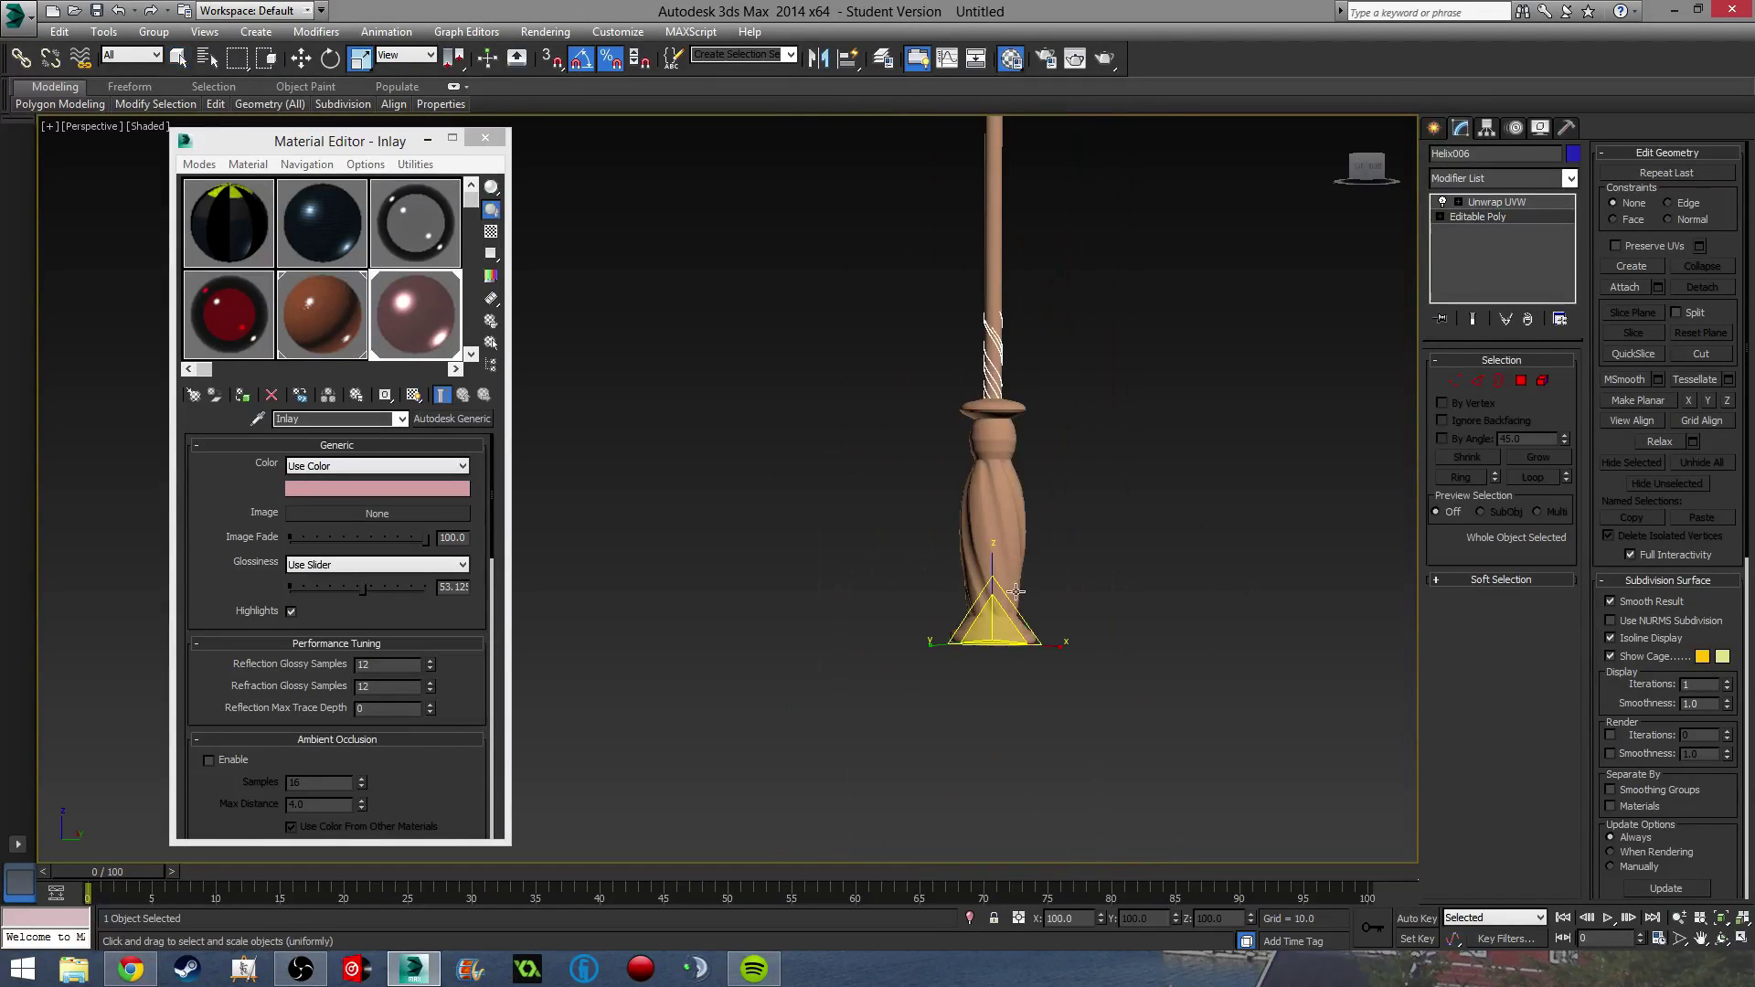
mouse_move(994, 635)
mouse_down()
mouse_move(1010, 606)
mouse_move(1018, 630)
mouse_up()
click(1159, 514)
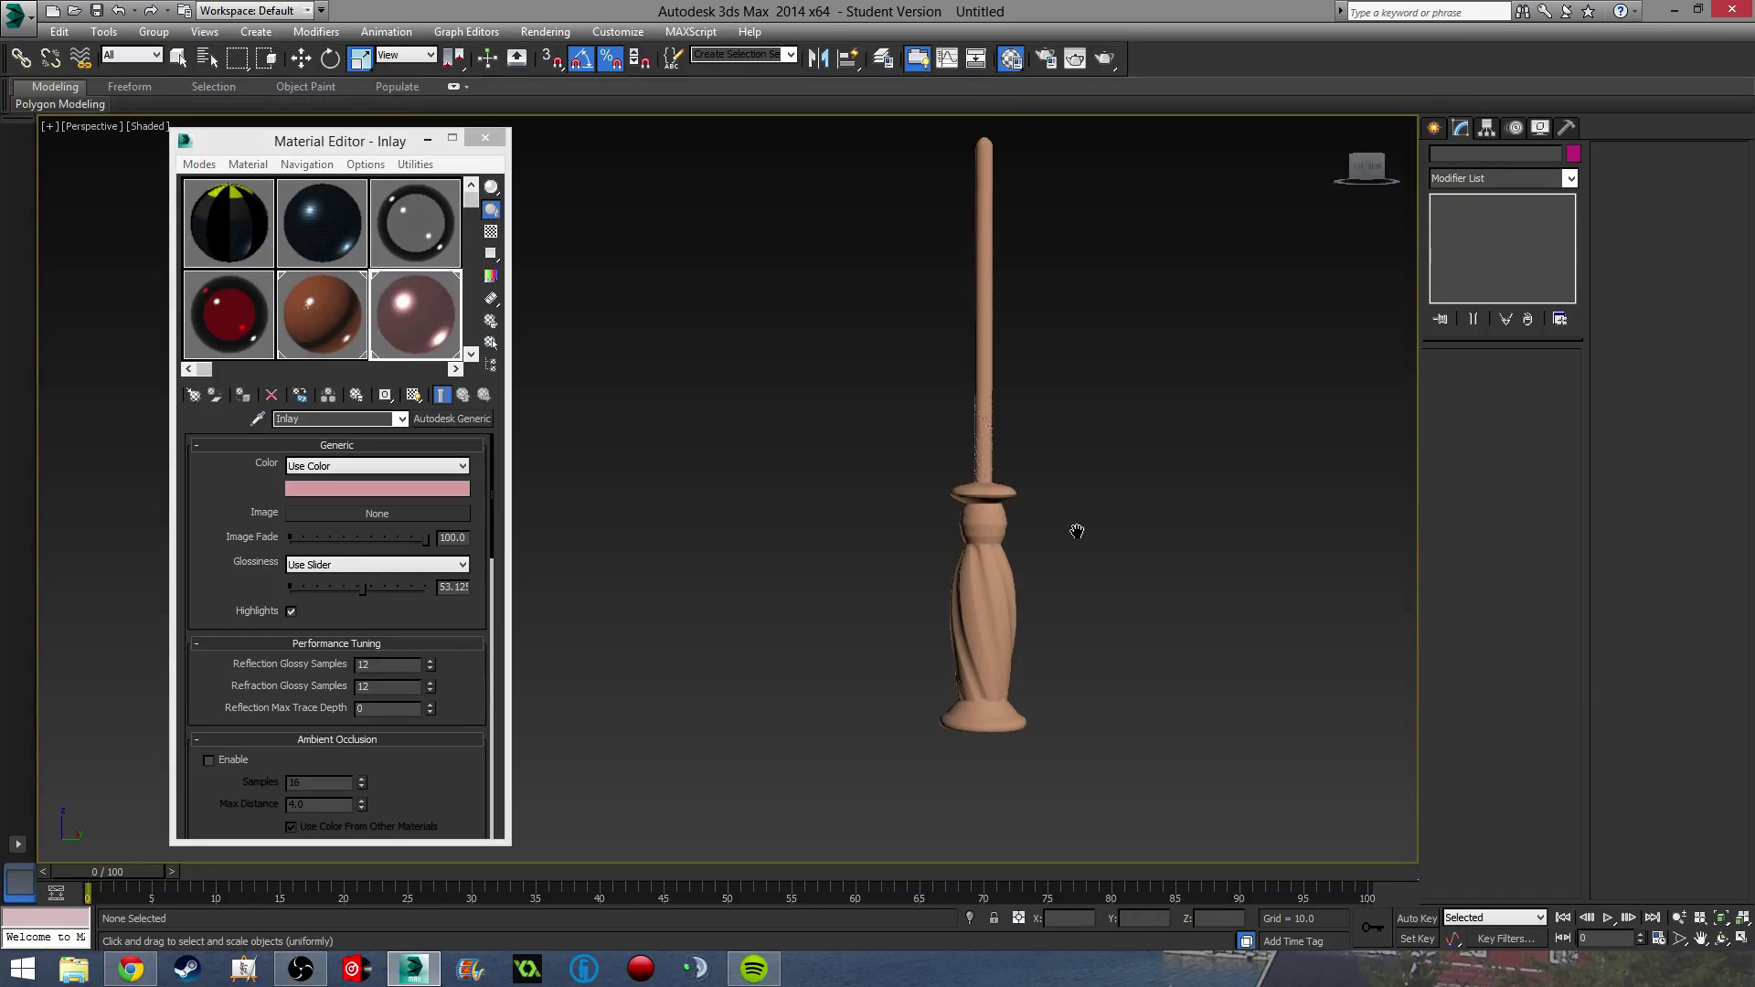
Render the strands and handle collar close up, close the render, and frame the whole wand.
scroll(1024, 493, up, 6)
scroll(973, 457, down, 2)
middle_drag(1083, 512, 1060, 466)
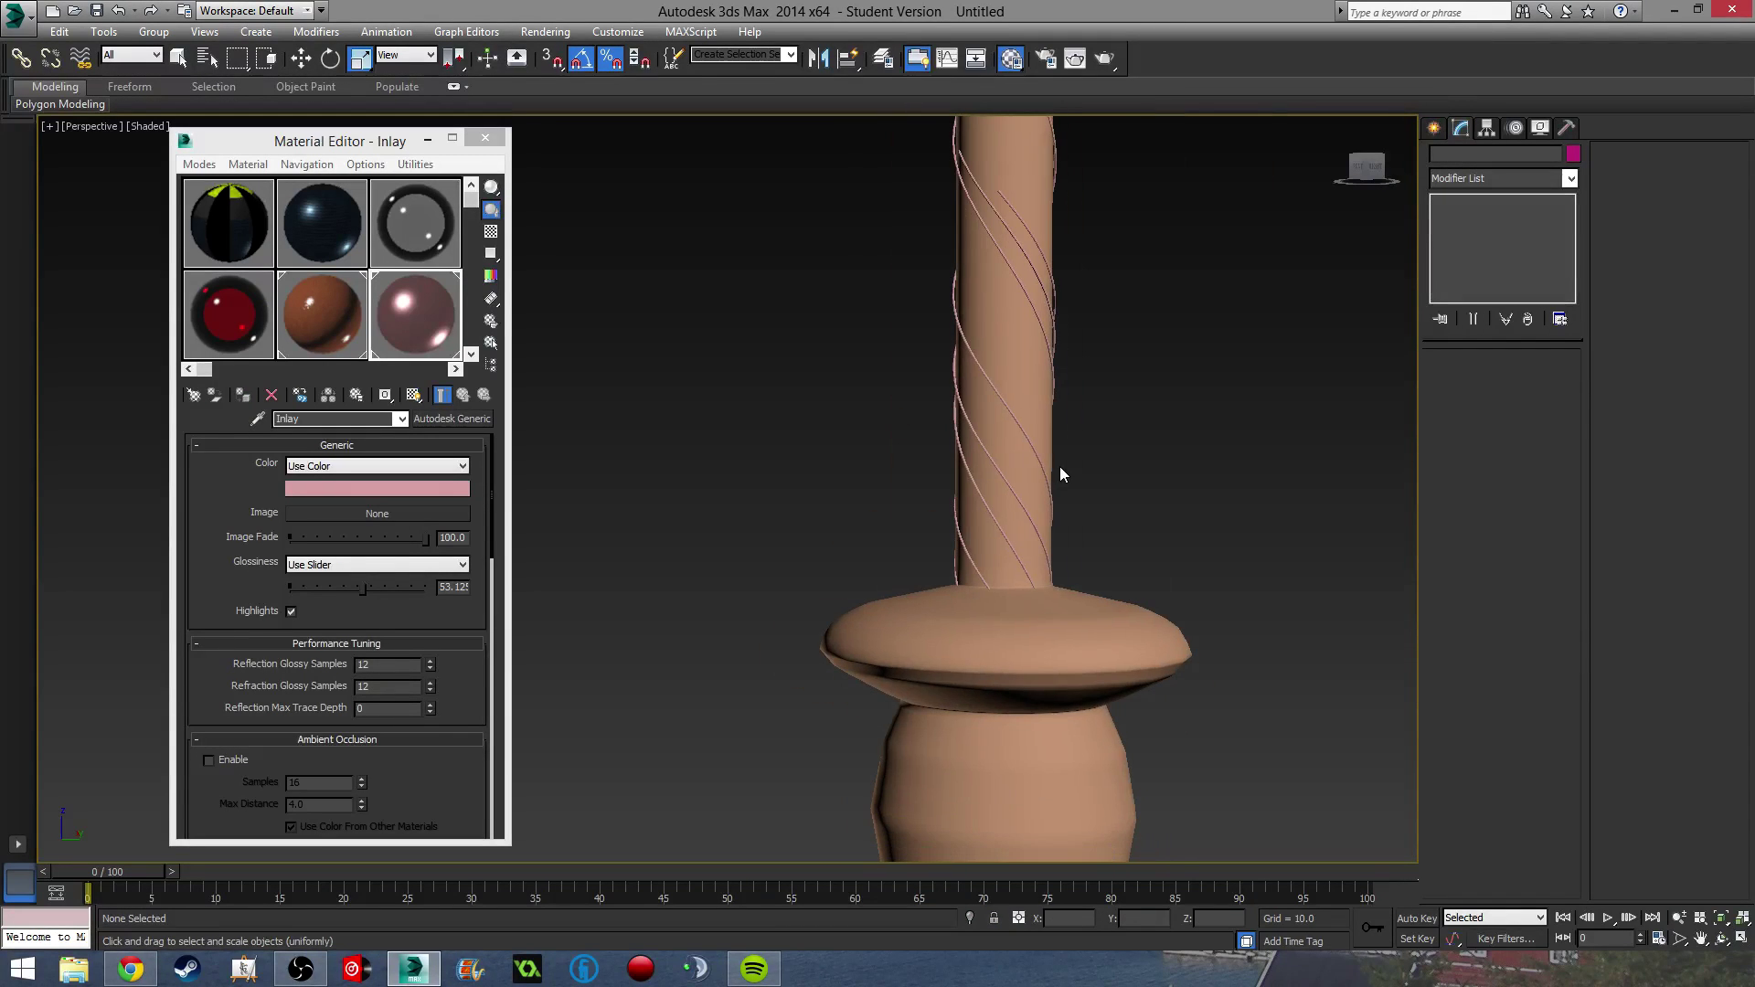
key(shift+q)
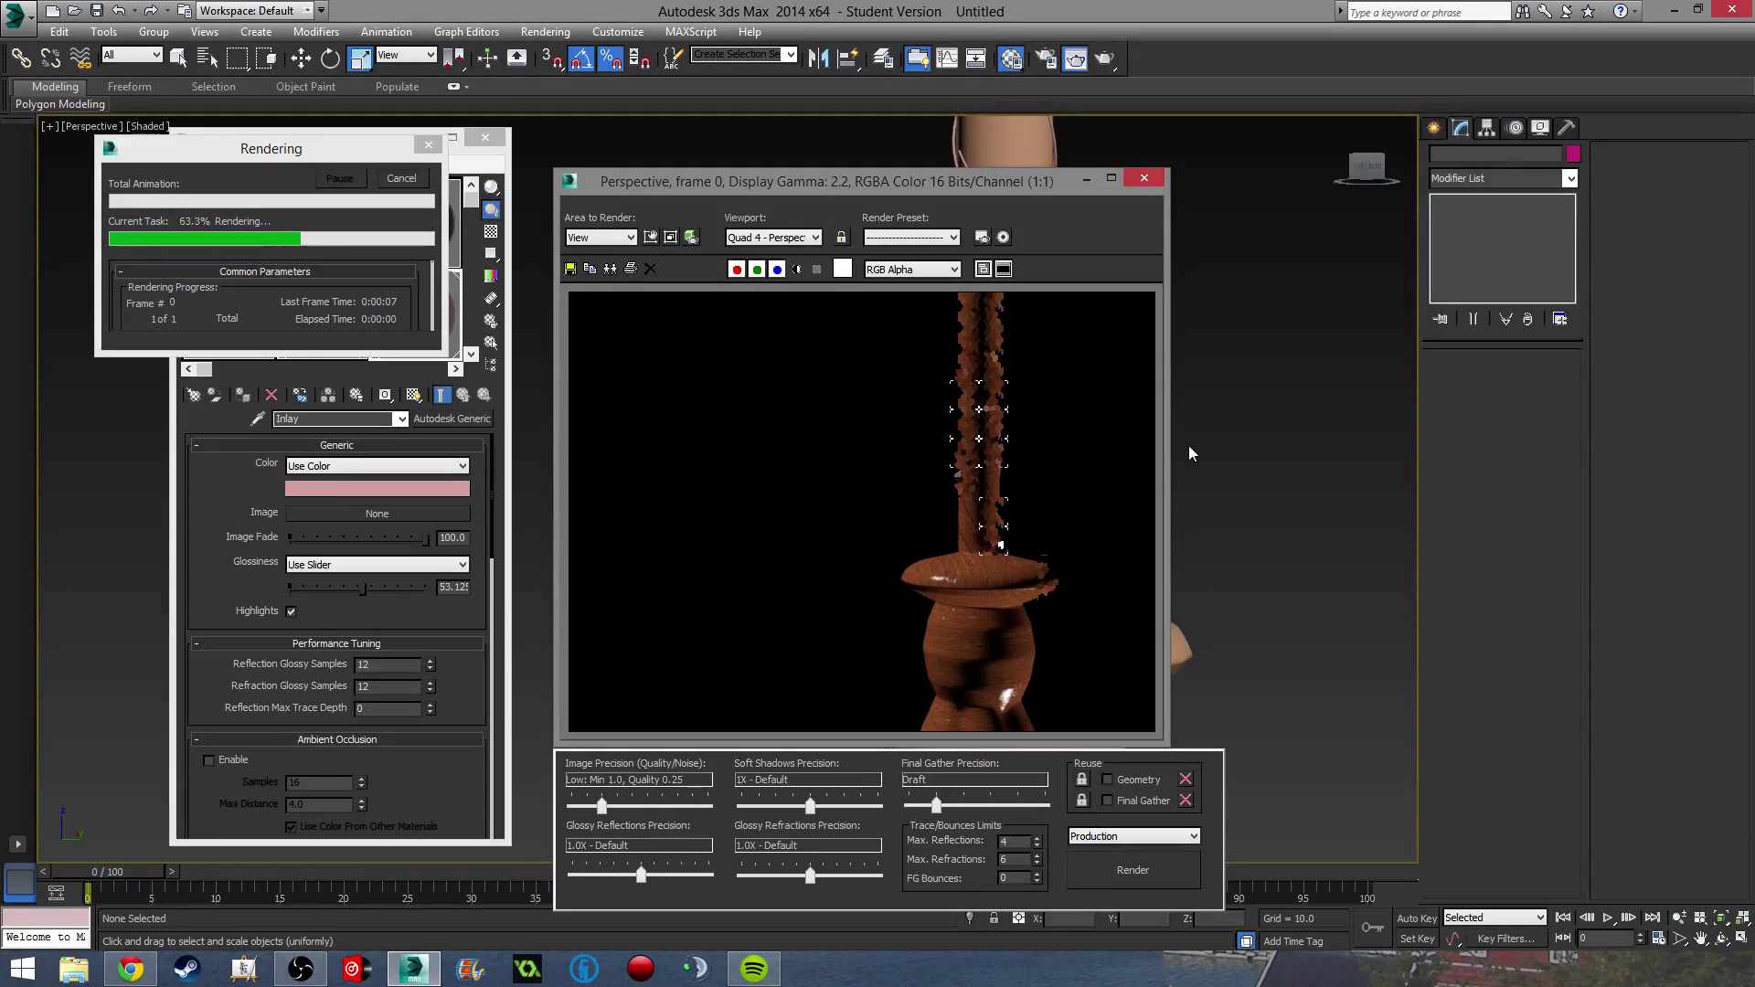
click(1154, 181)
scroll(1184, 400, down, 3)
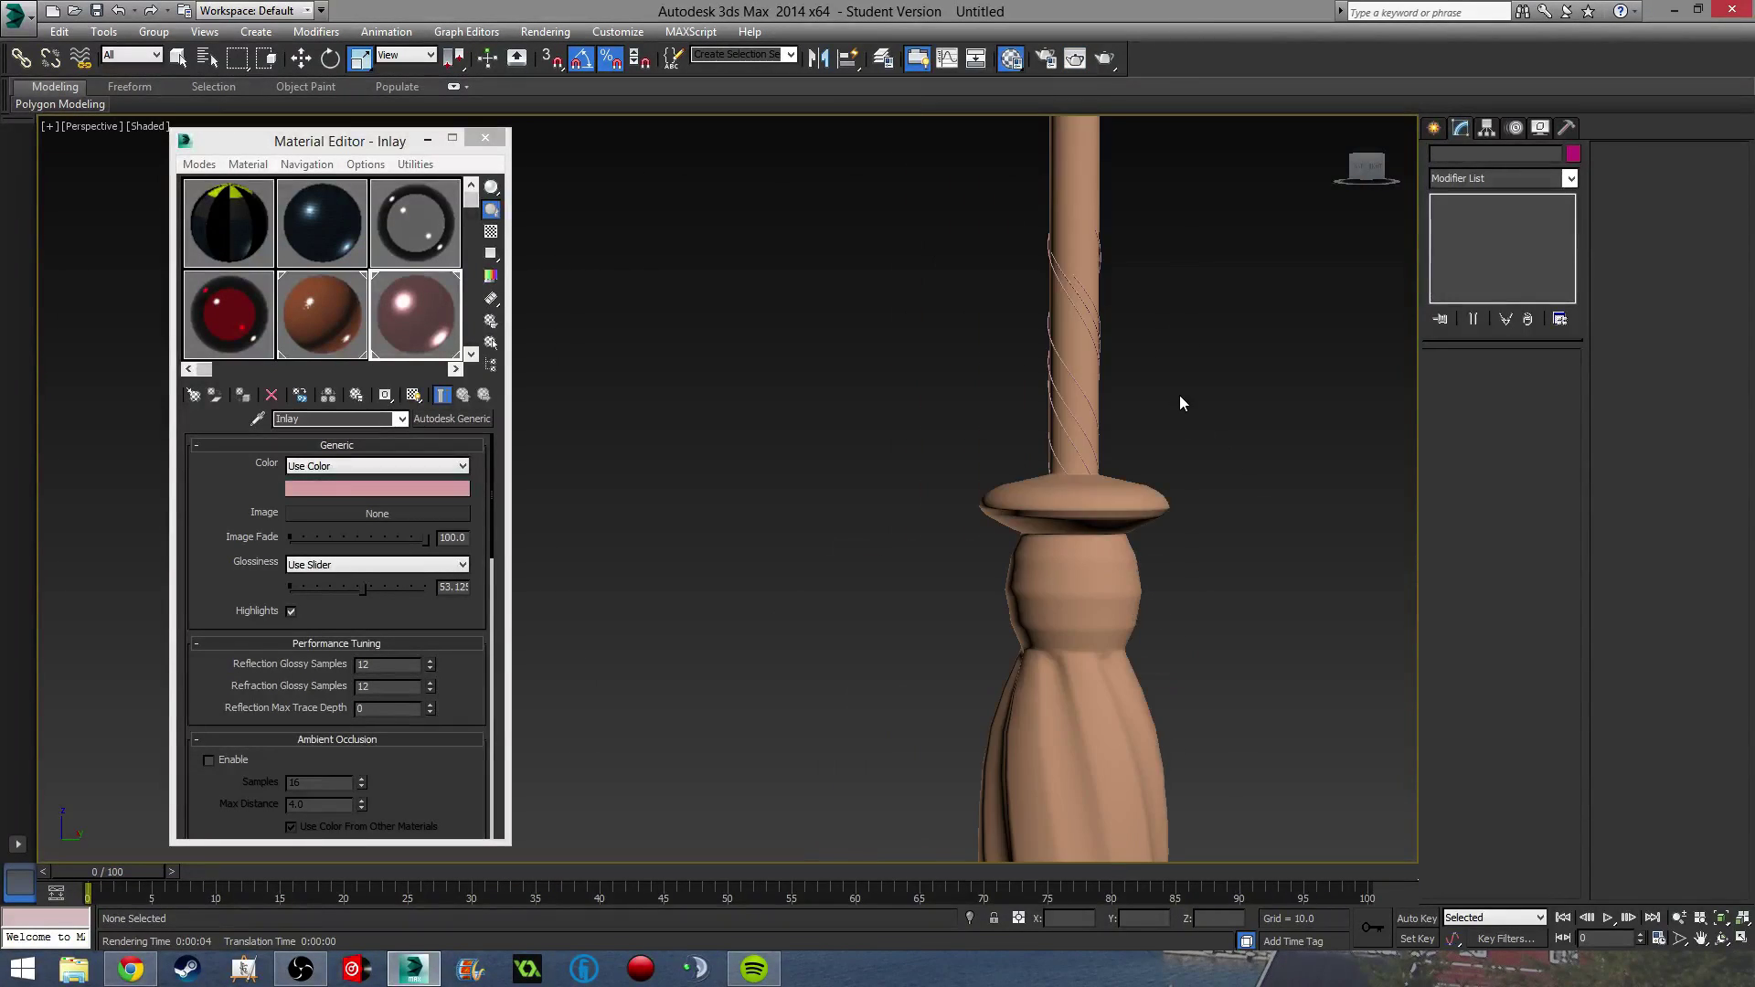
alt+middle_drag(1180, 396, 1113, 530)
scroll(1207, 492, down, 4)
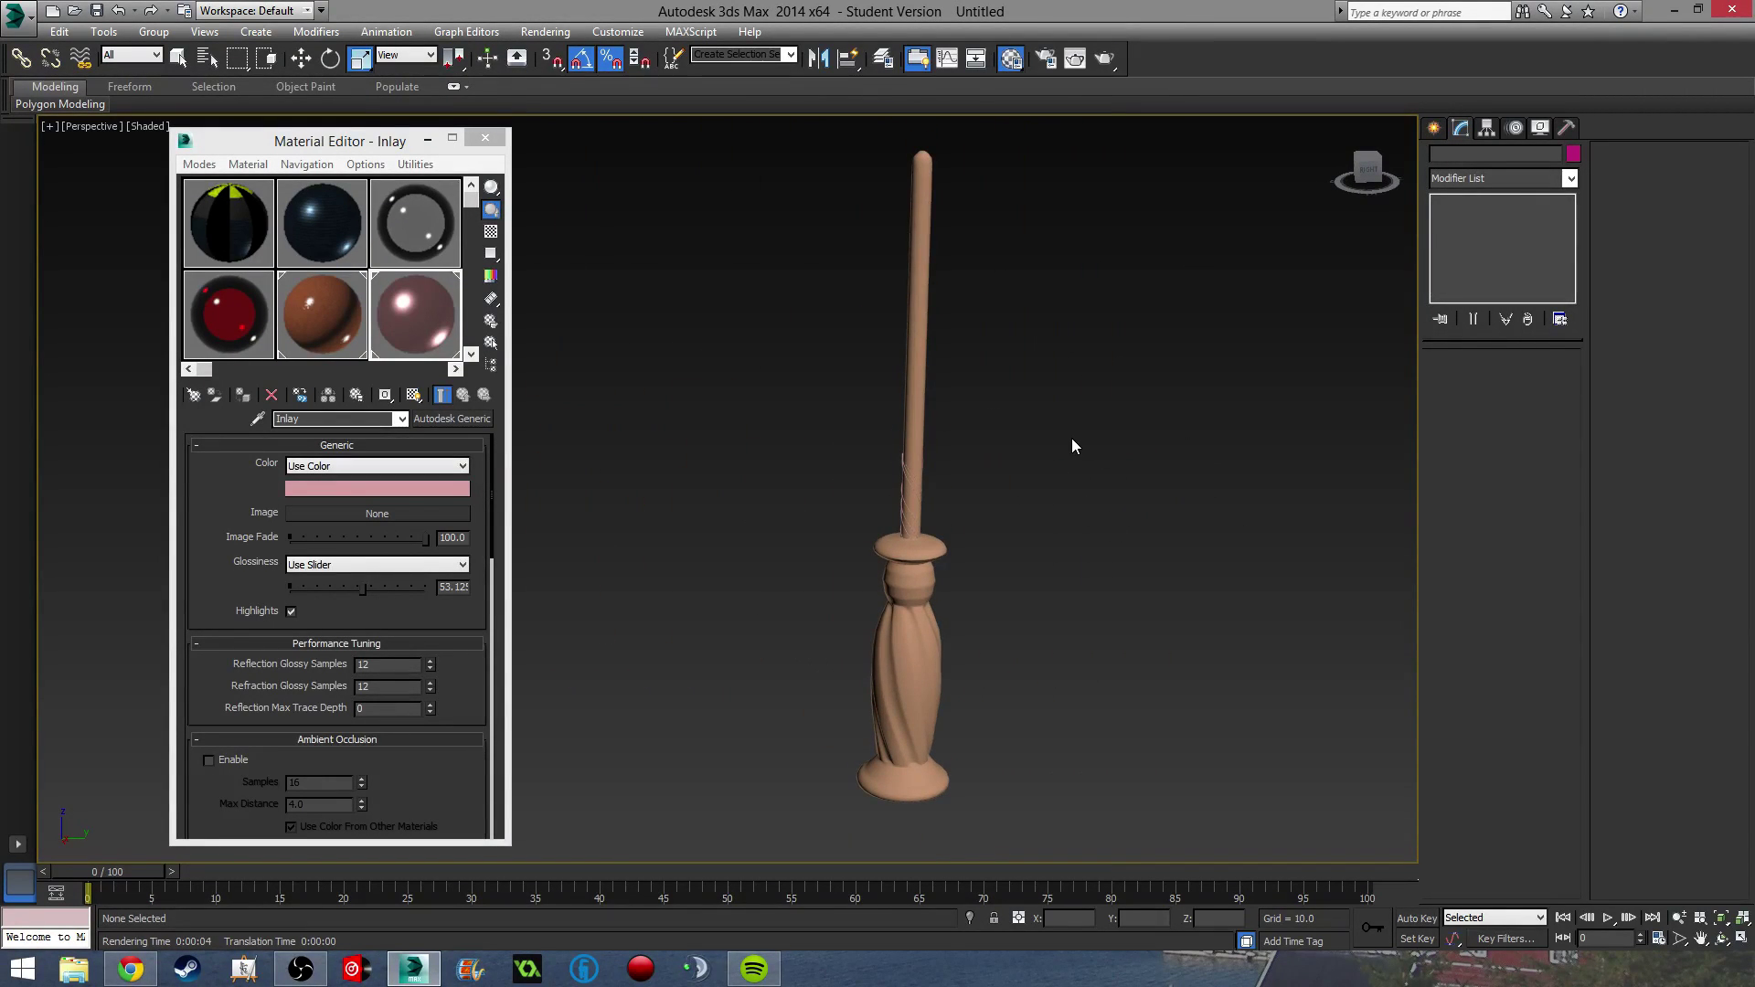
click(903, 326)
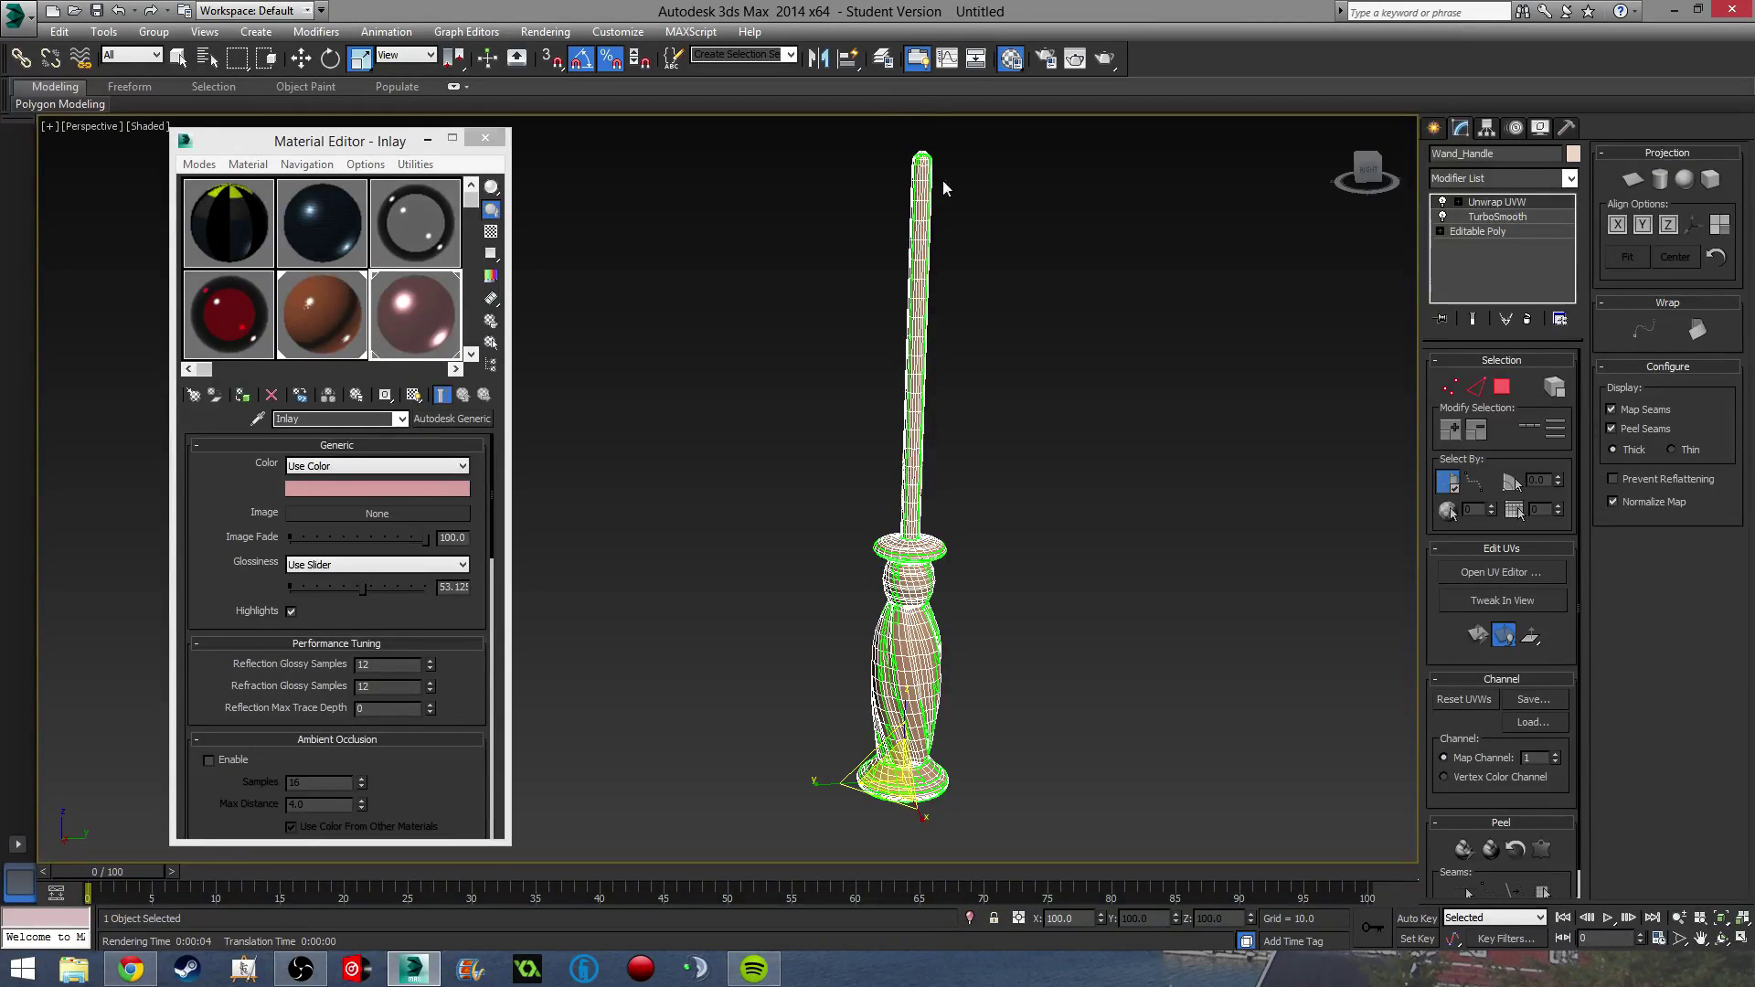
click(1148, 424)
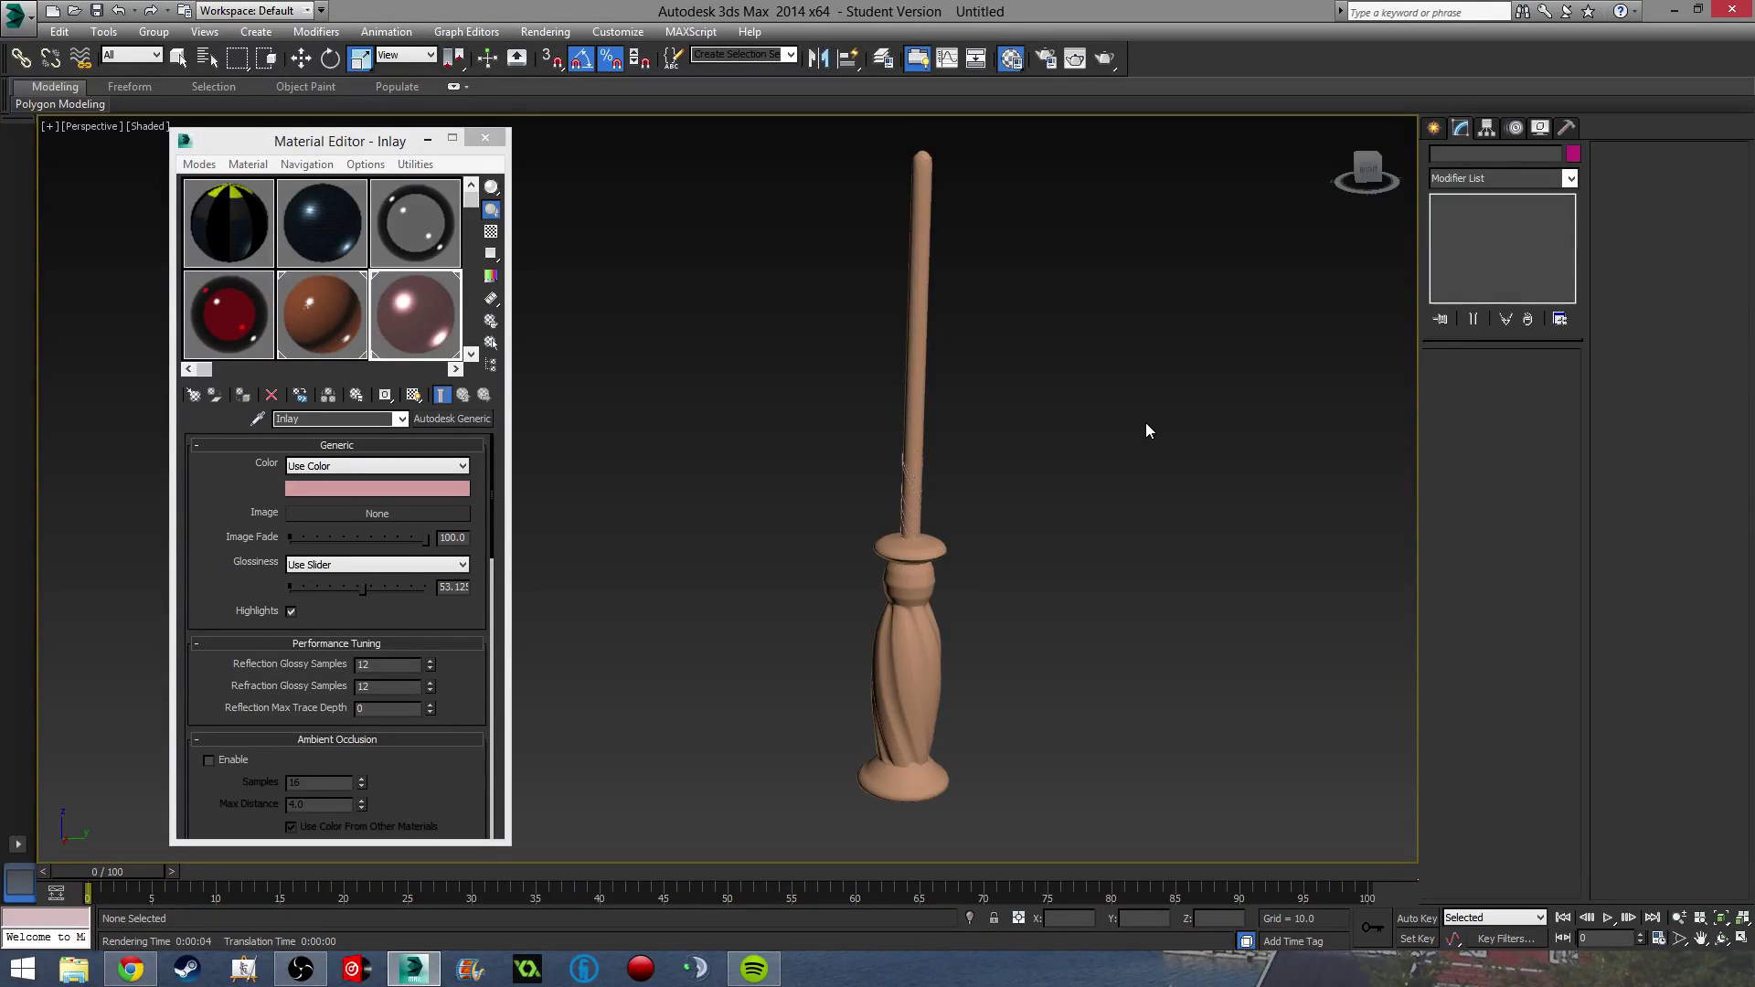
key(F12)
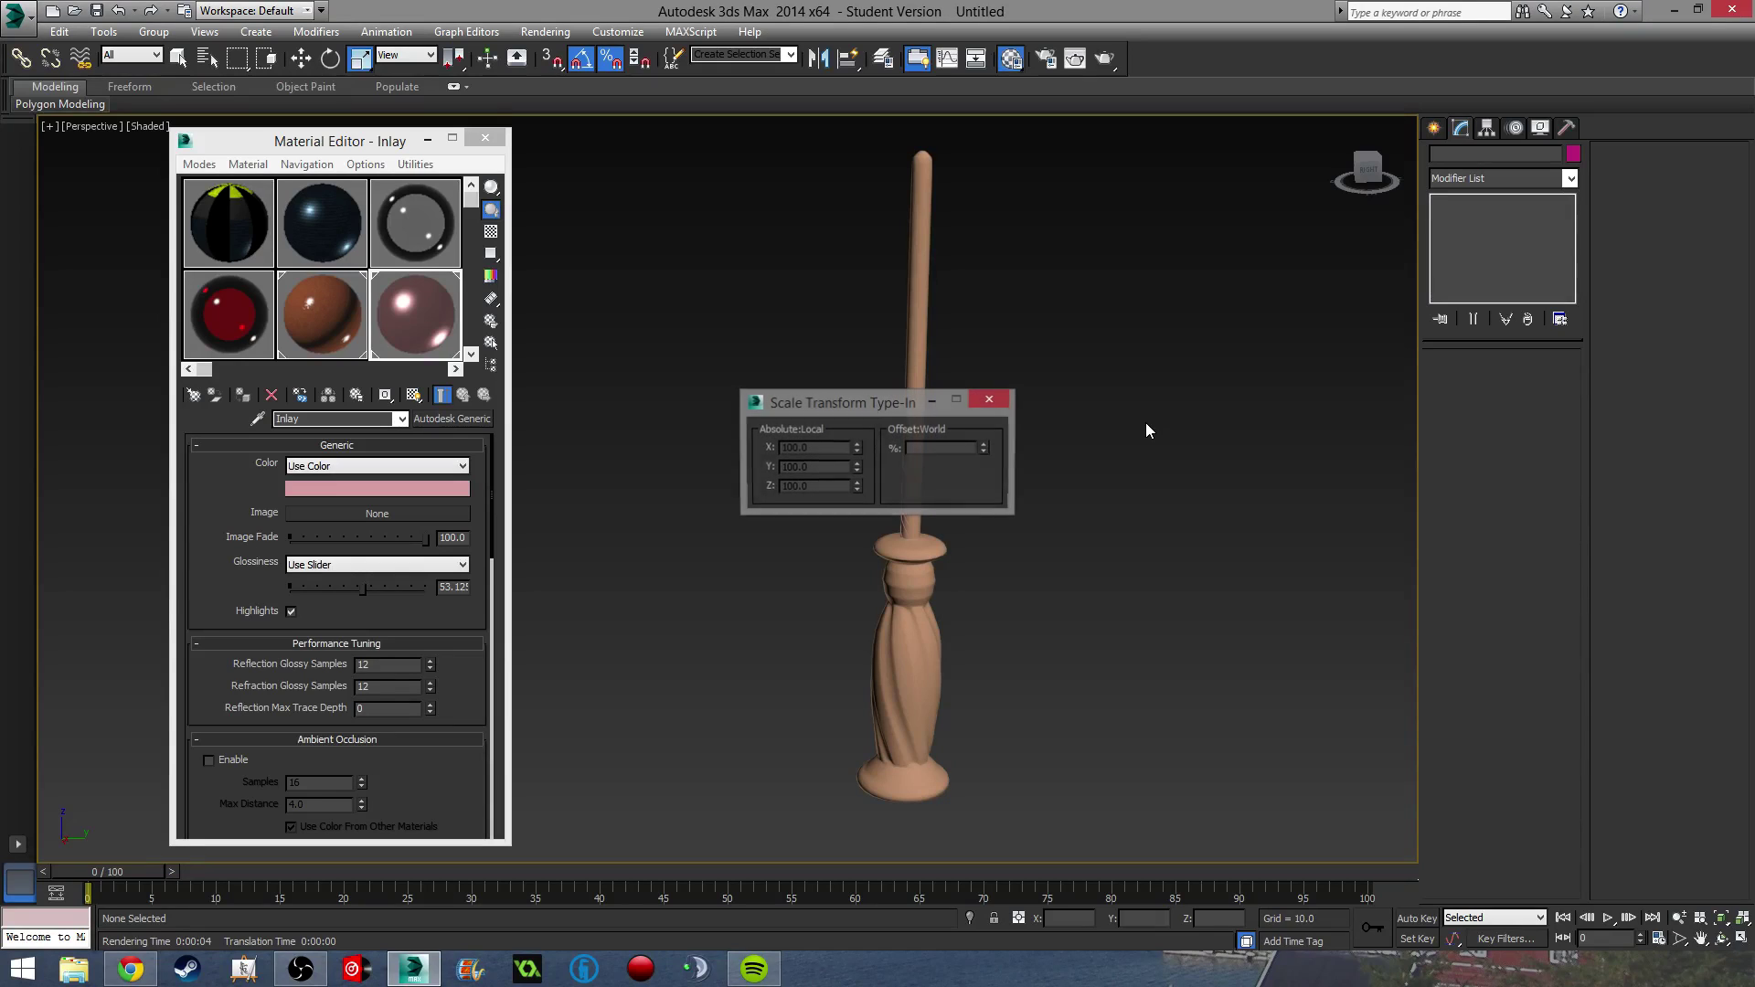
click(990, 404)
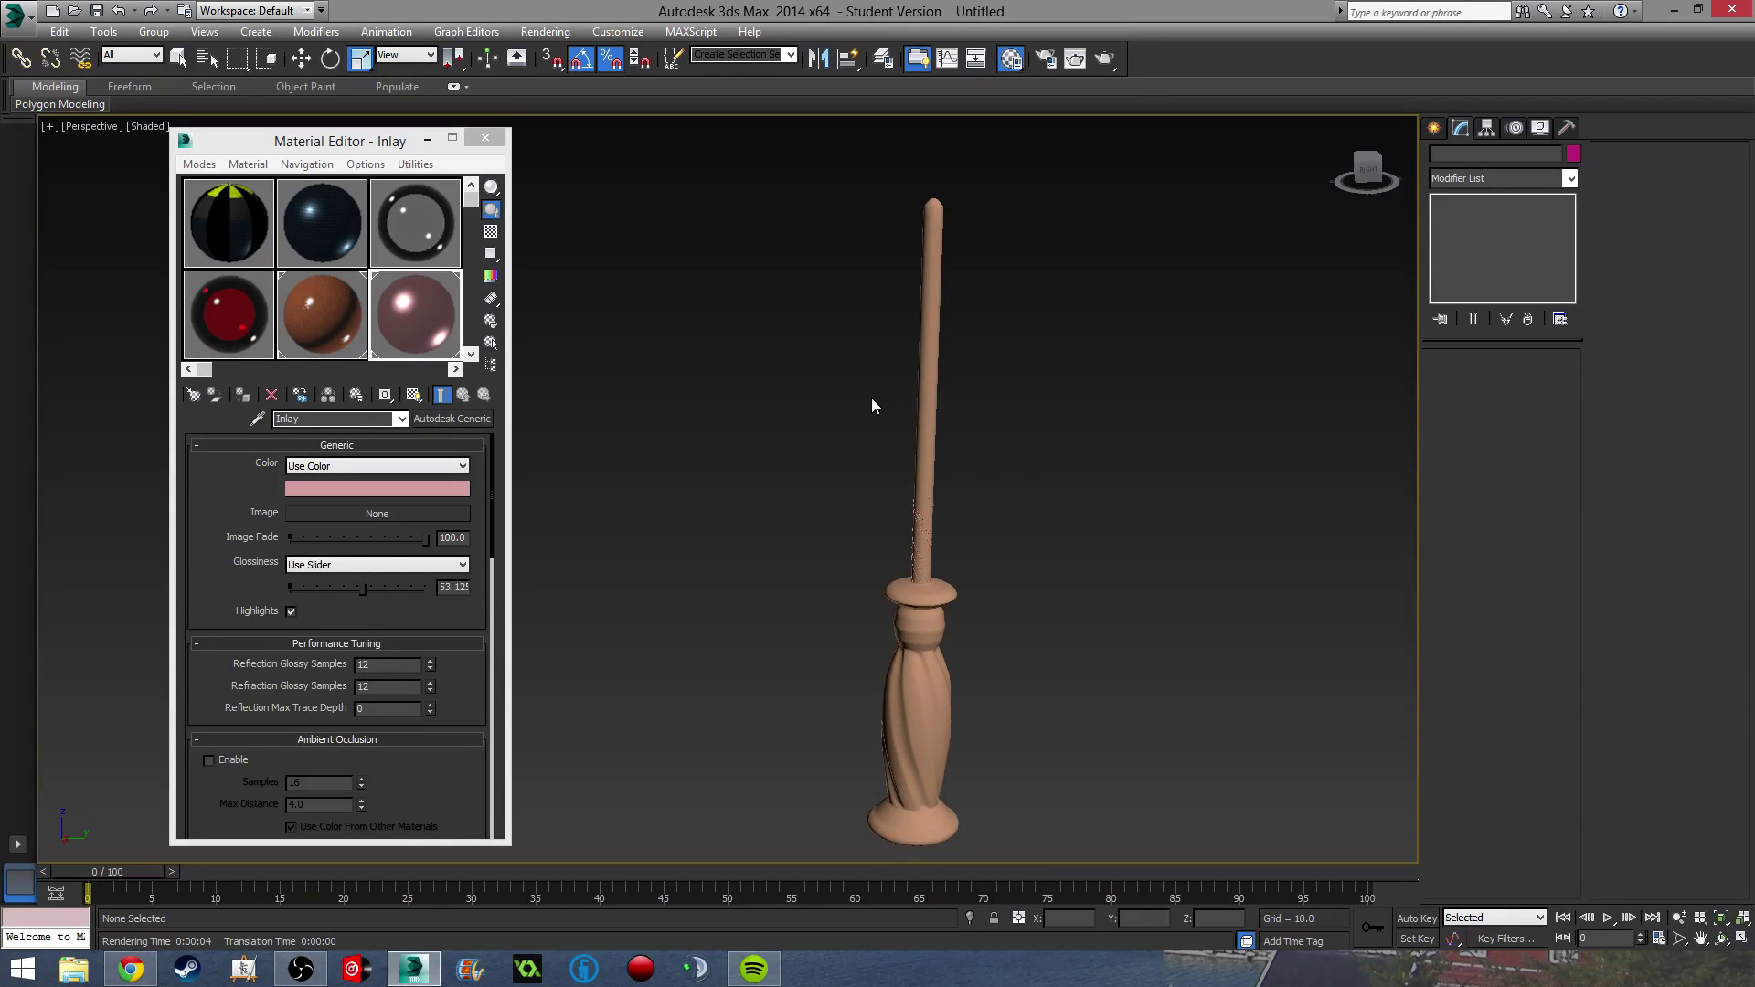
Change the Inlay material on the helix strands to a satin brass from the metals in the Autodesk material library.
scroll(940, 599, up, 8)
middle_drag(893, 509, 820, 524)
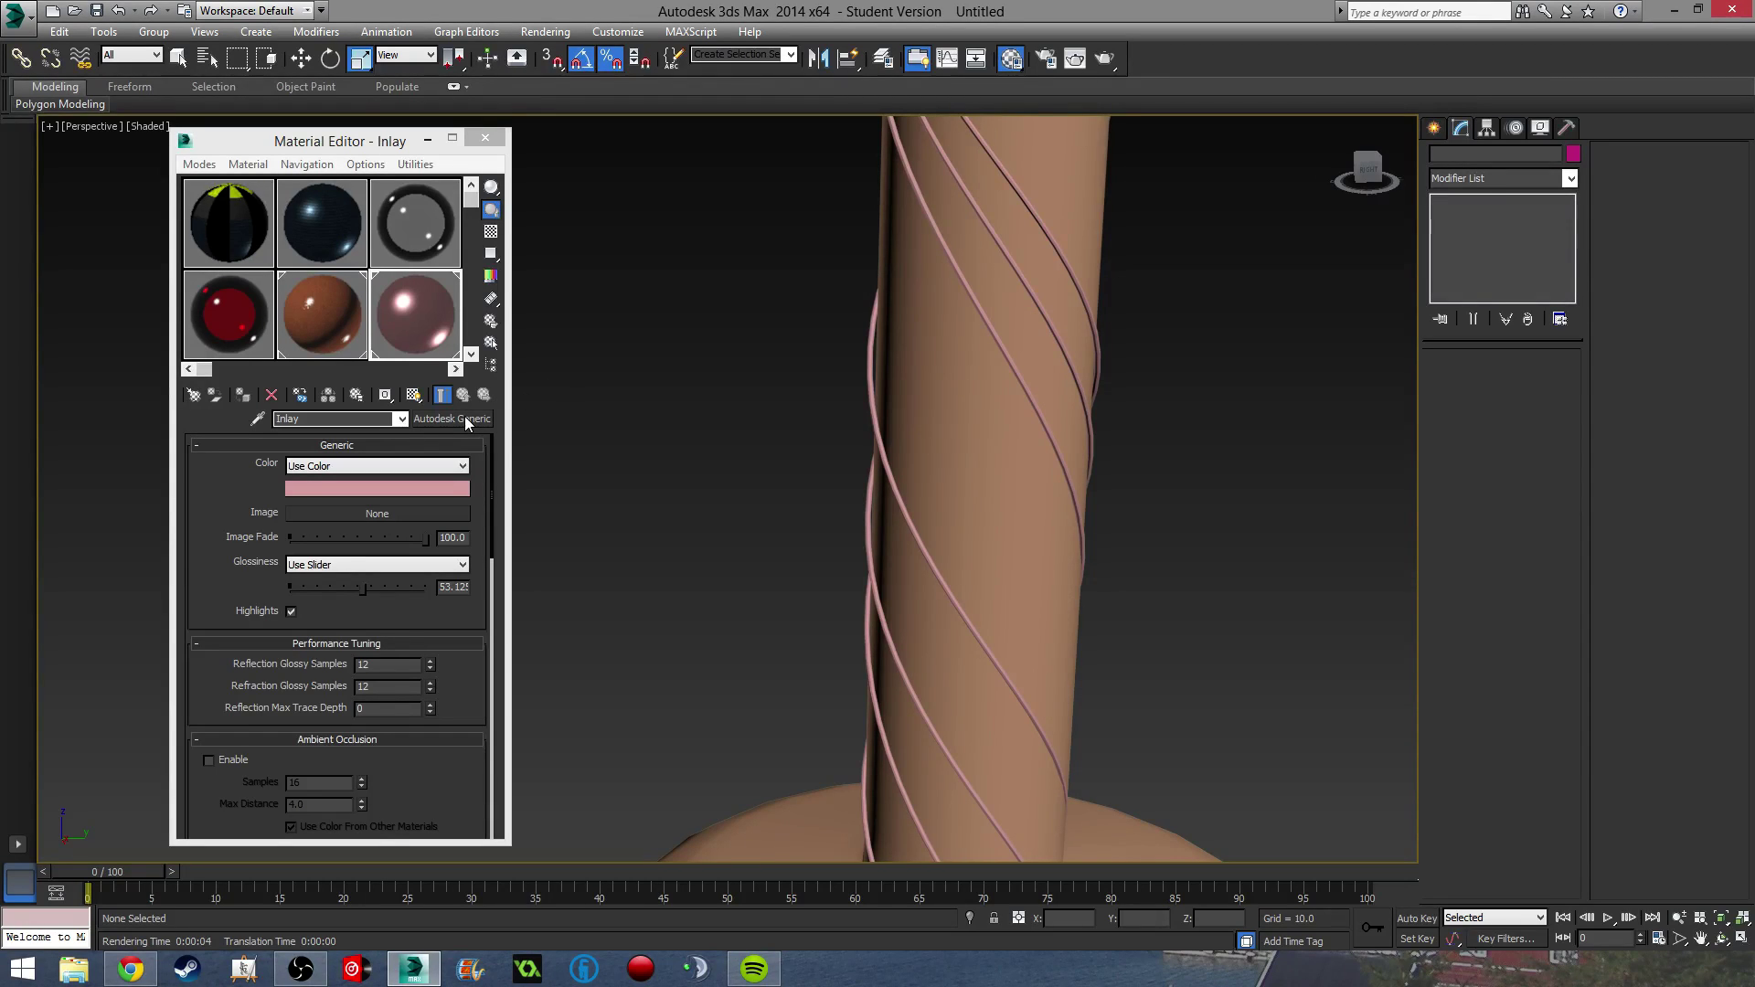
click(466, 423)
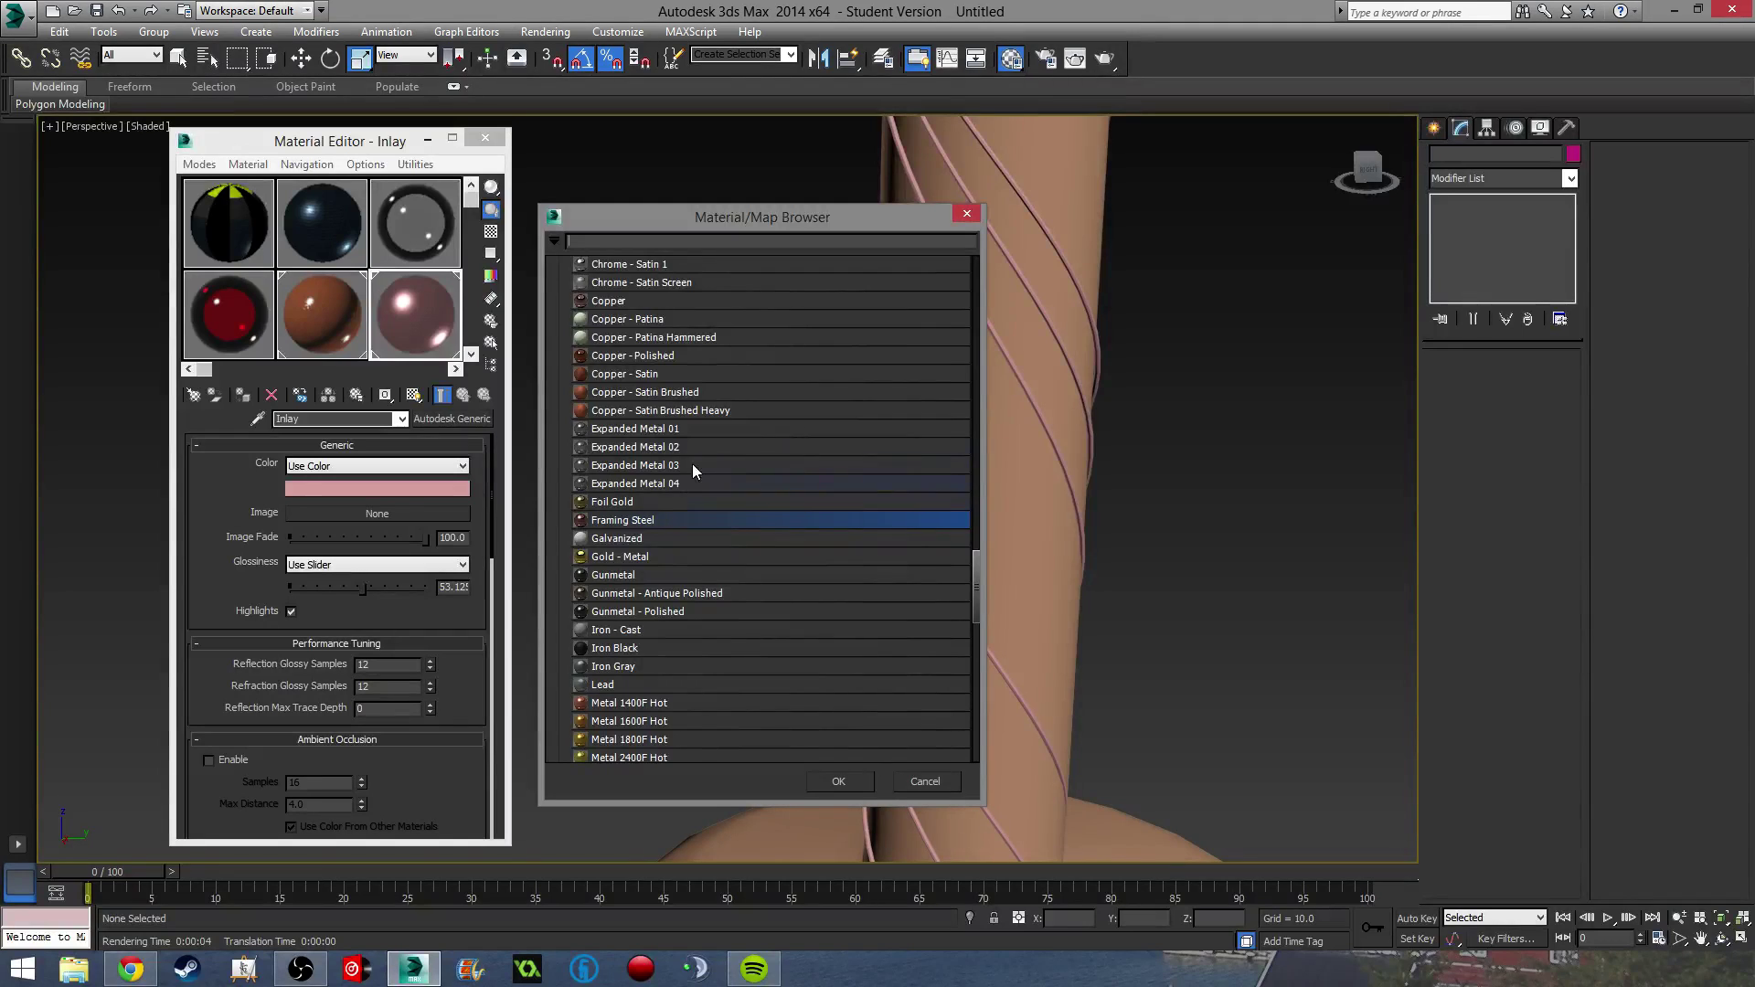
scroll(700, 447, up, 4)
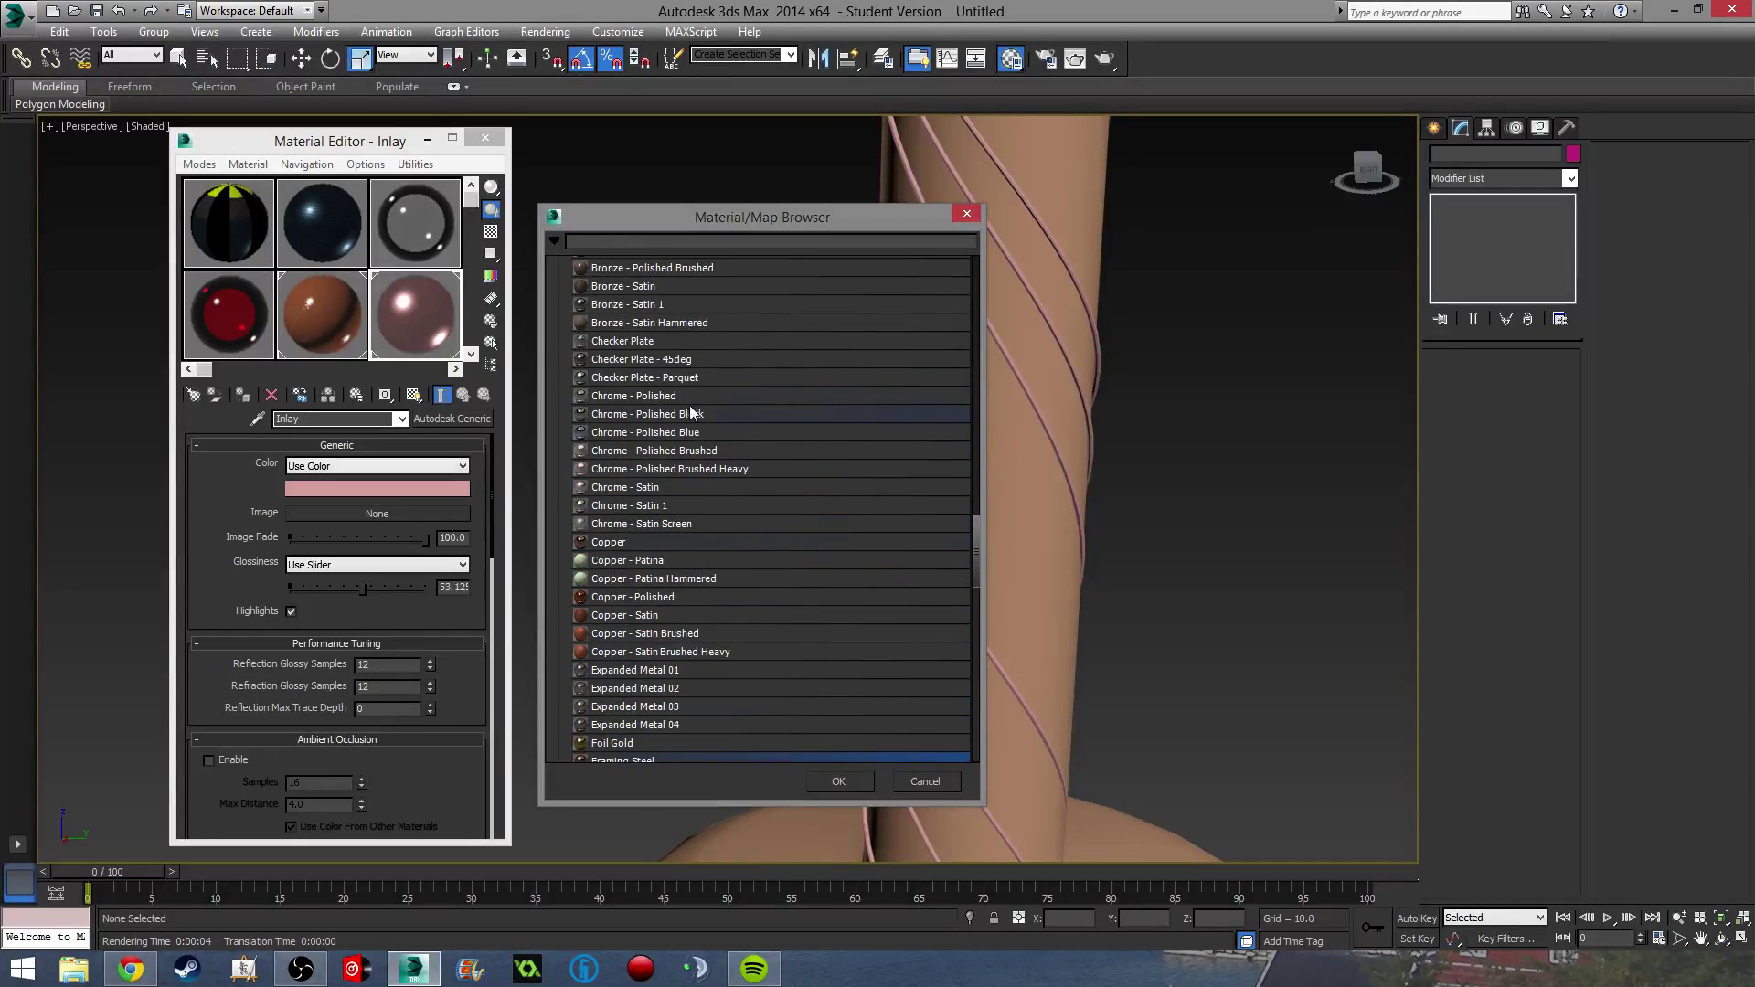
scroll(682, 366, up, 2)
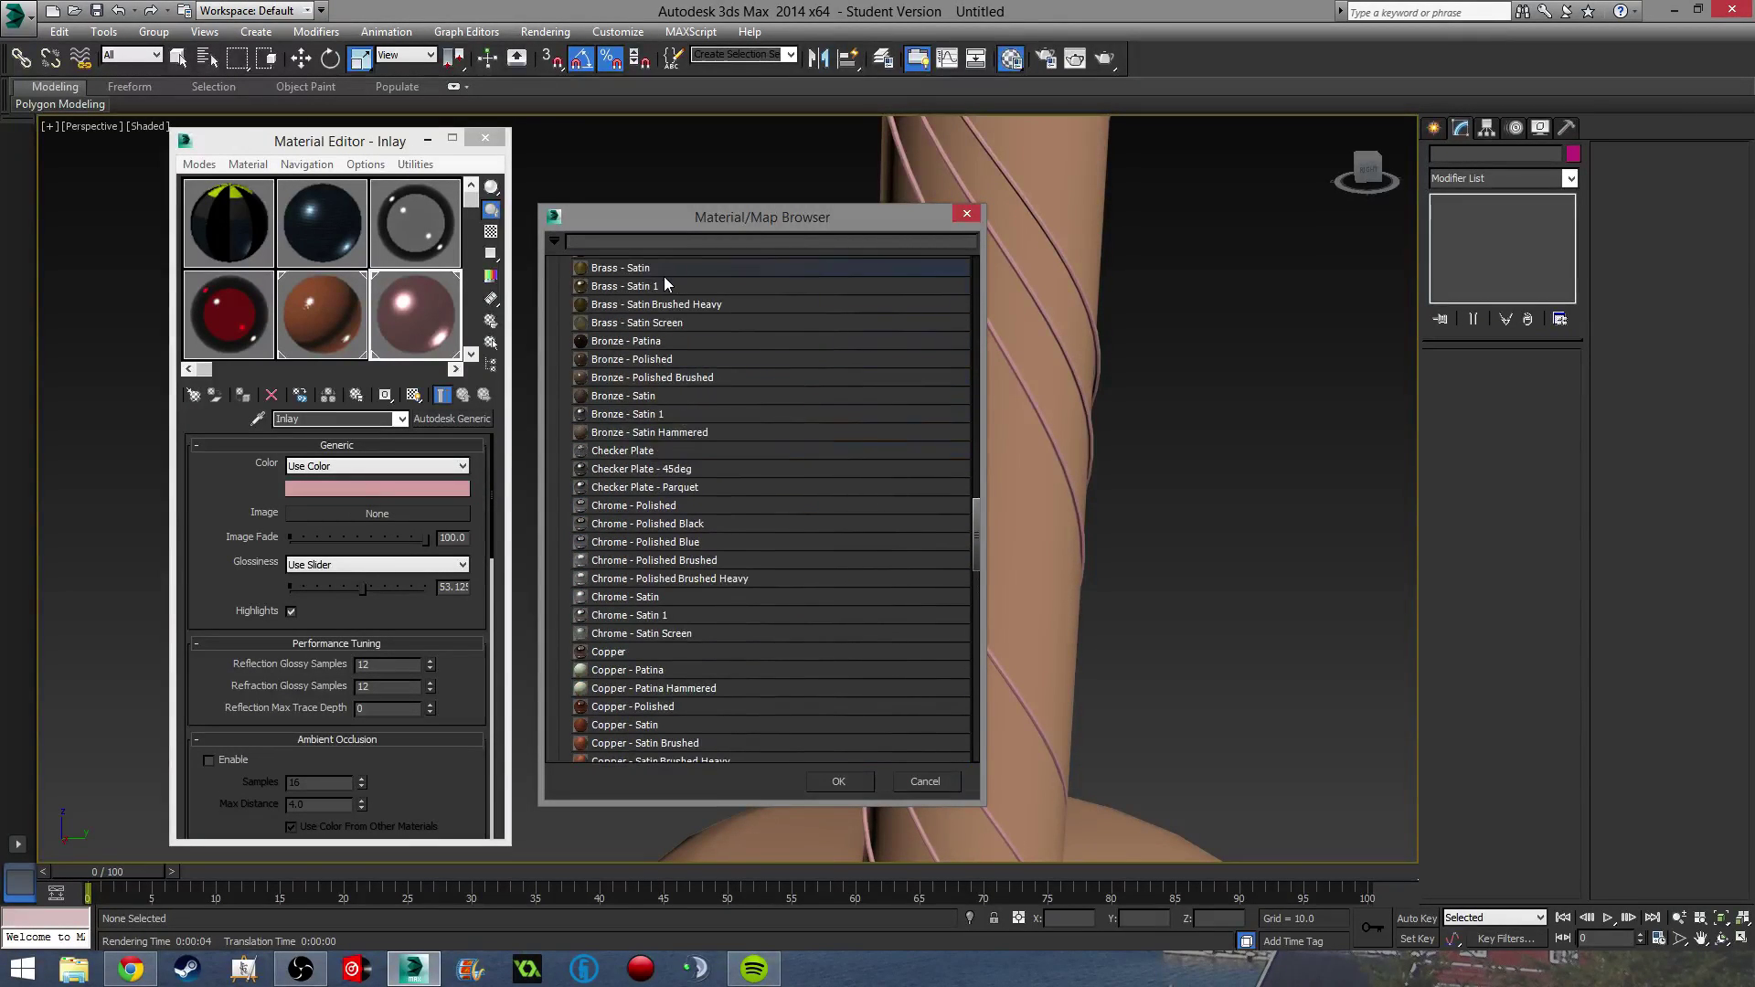
double_click(656, 283)
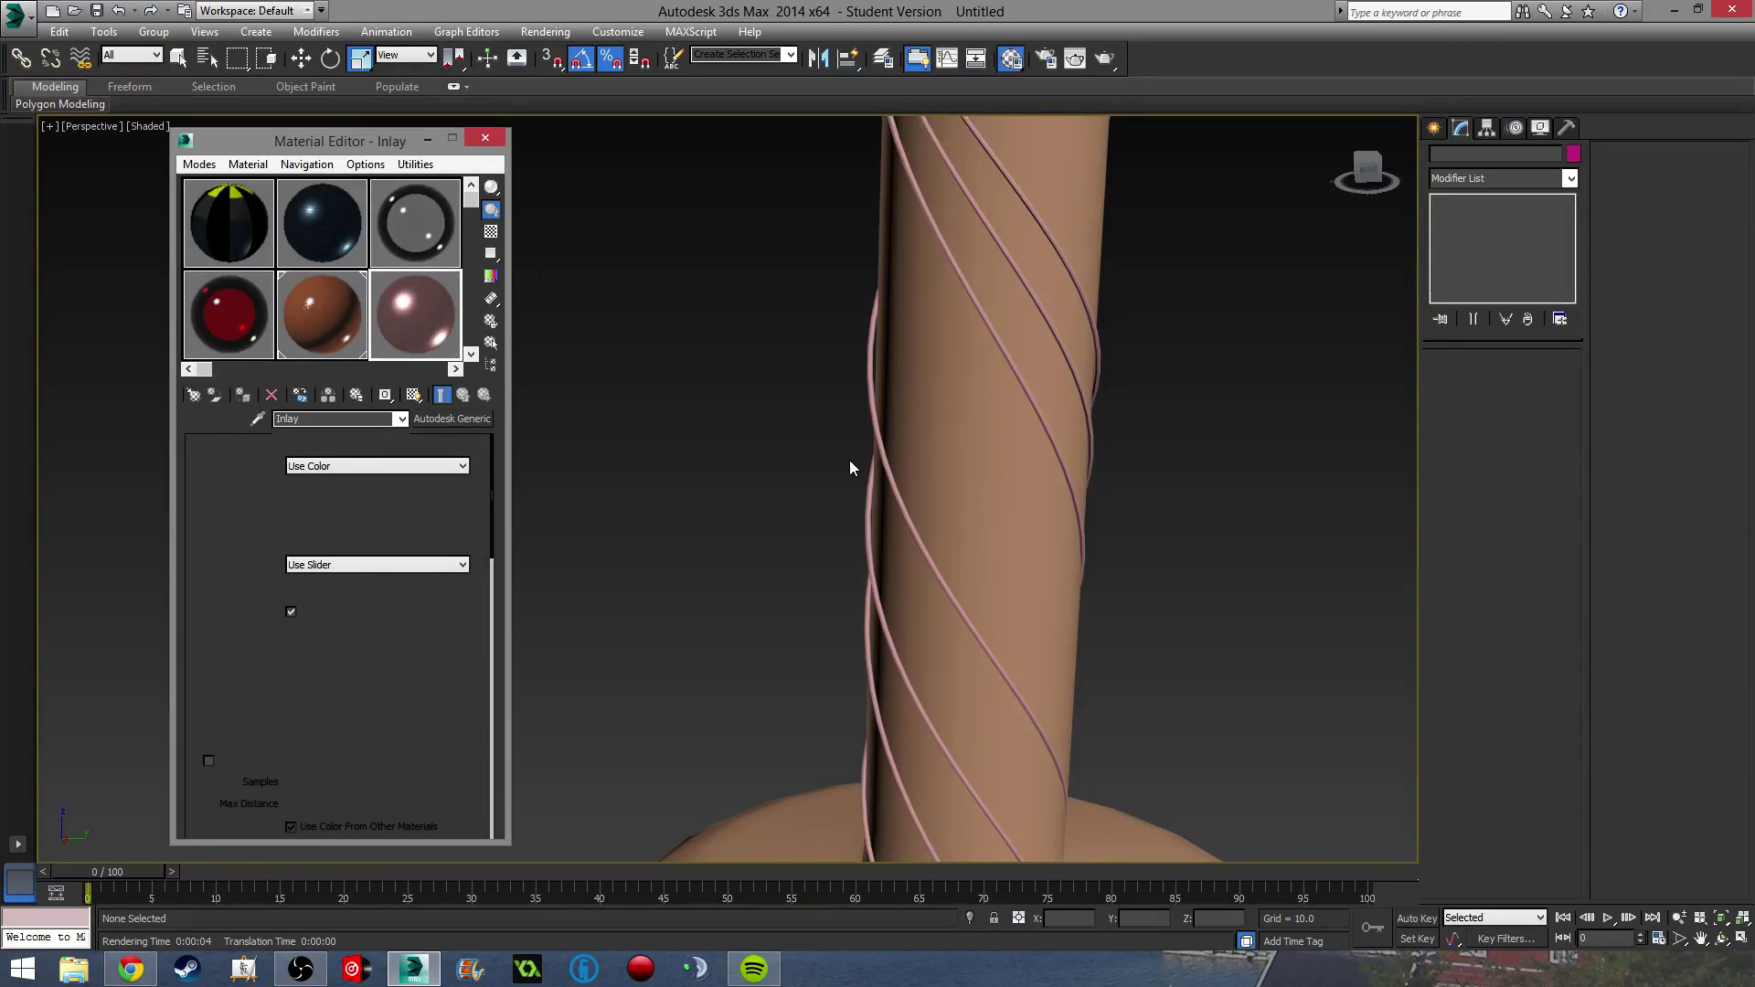
Render the lower shaft and handle collar to check the brass strands, and close the render.
scroll(750, 419, down, 5)
scroll(740, 419, up, 2)
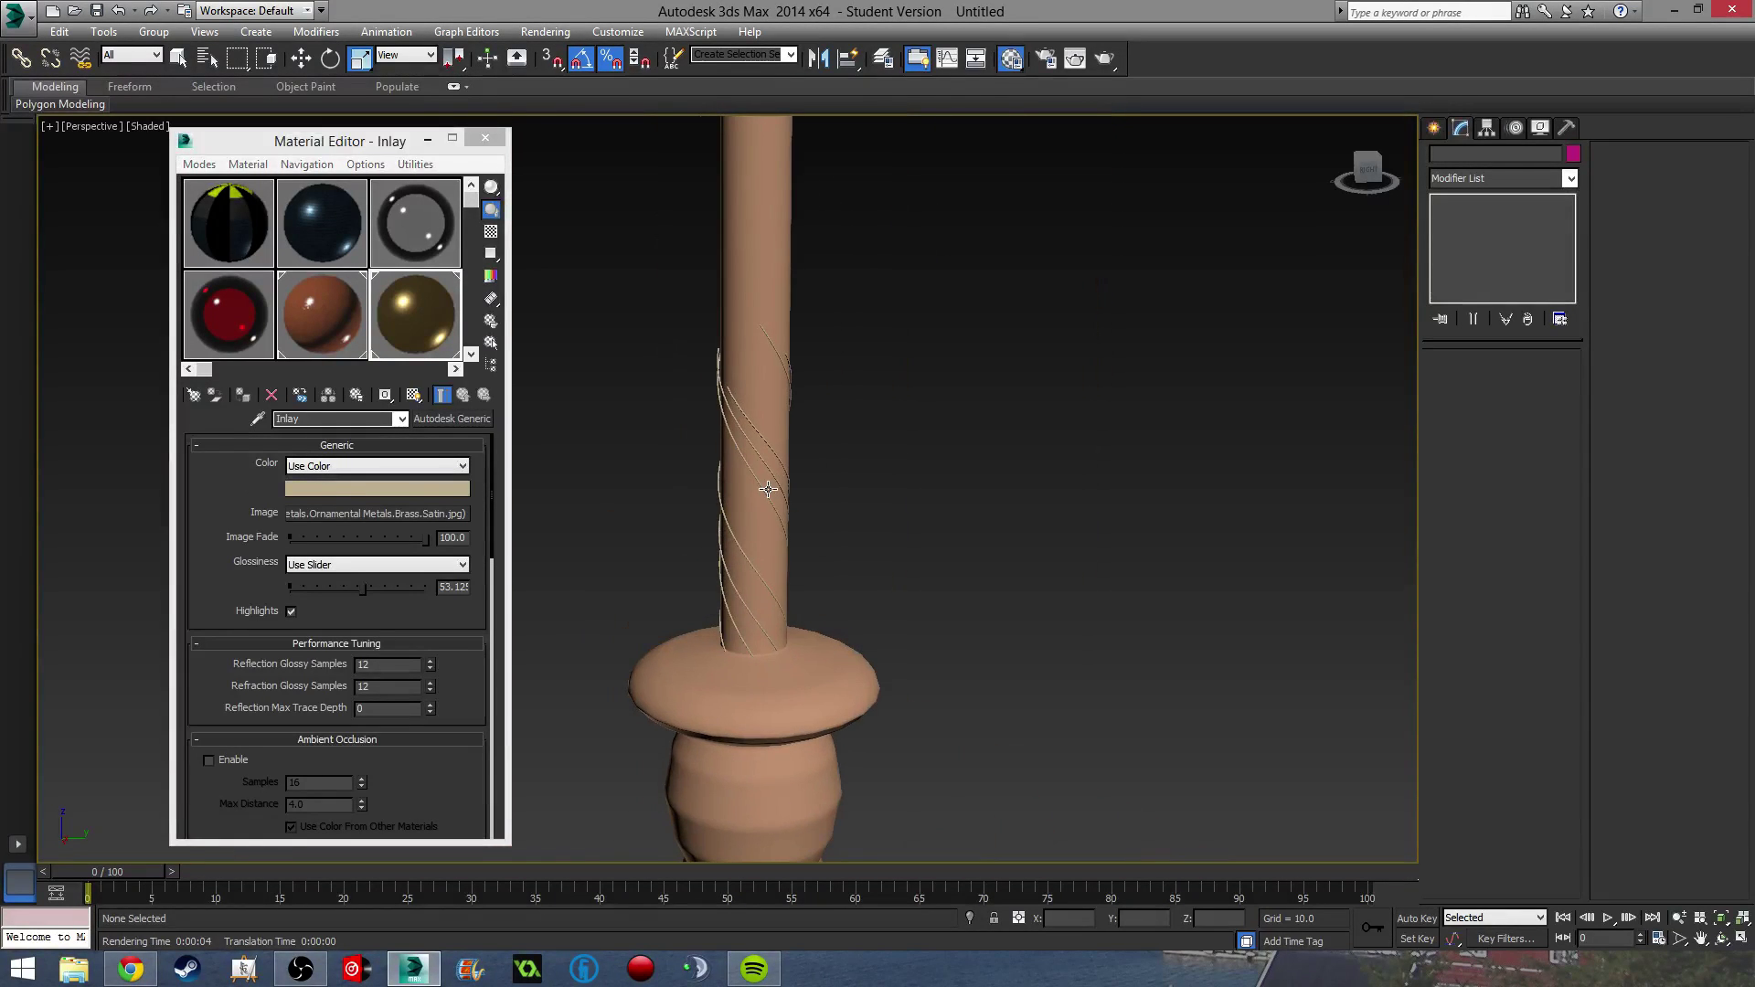
key(shift+q)
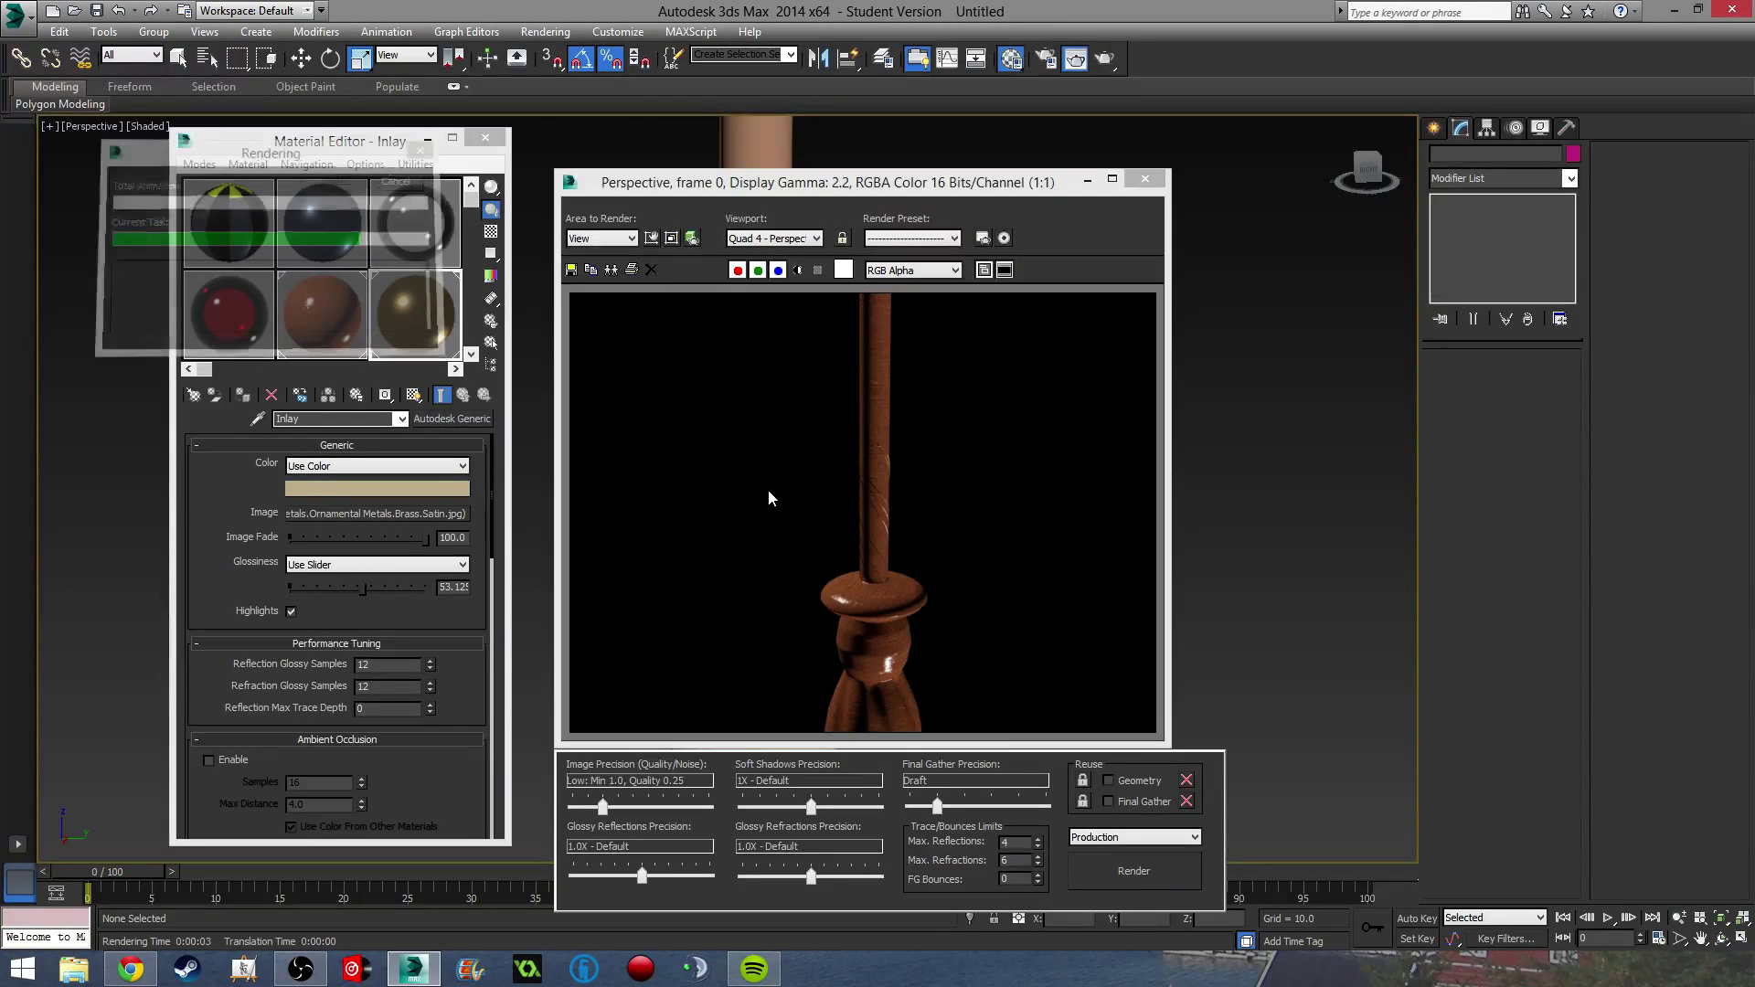
click(1145, 179)
Frame the whole wand, render it to check the finished materials, and close the render.
scroll(991, 388, down, 3)
middle_drag(1045, 521, 940, 599)
key(shift+q)
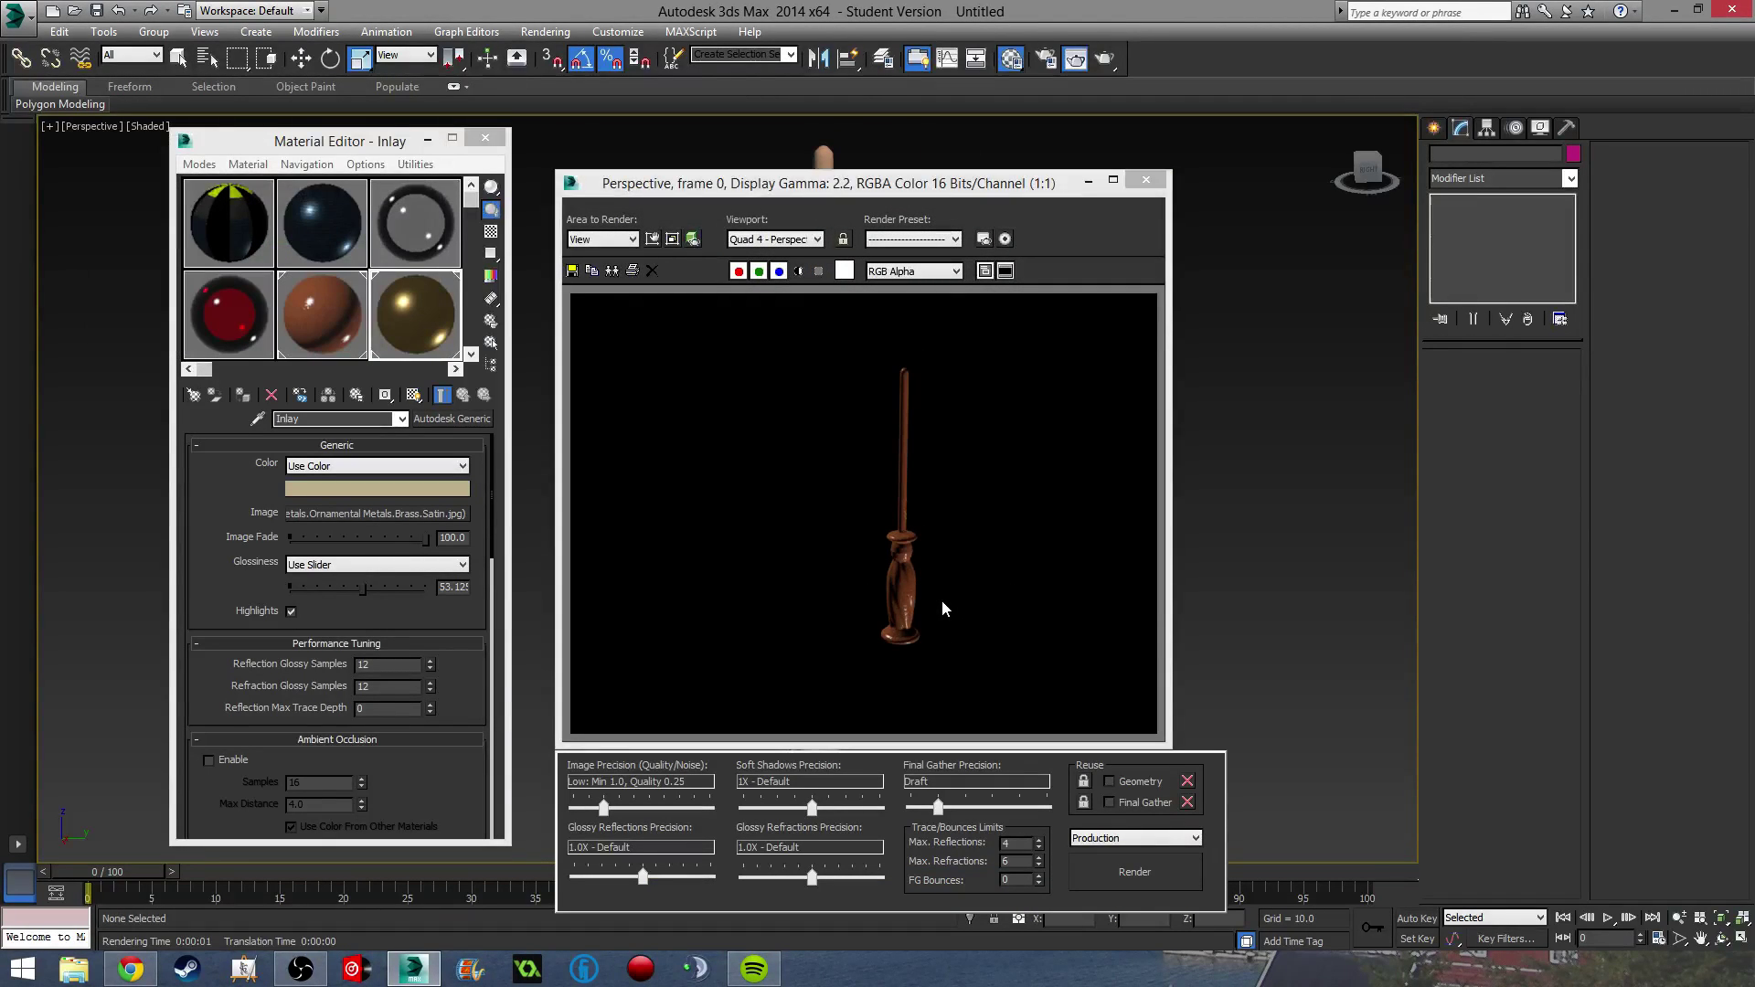
click(1145, 179)
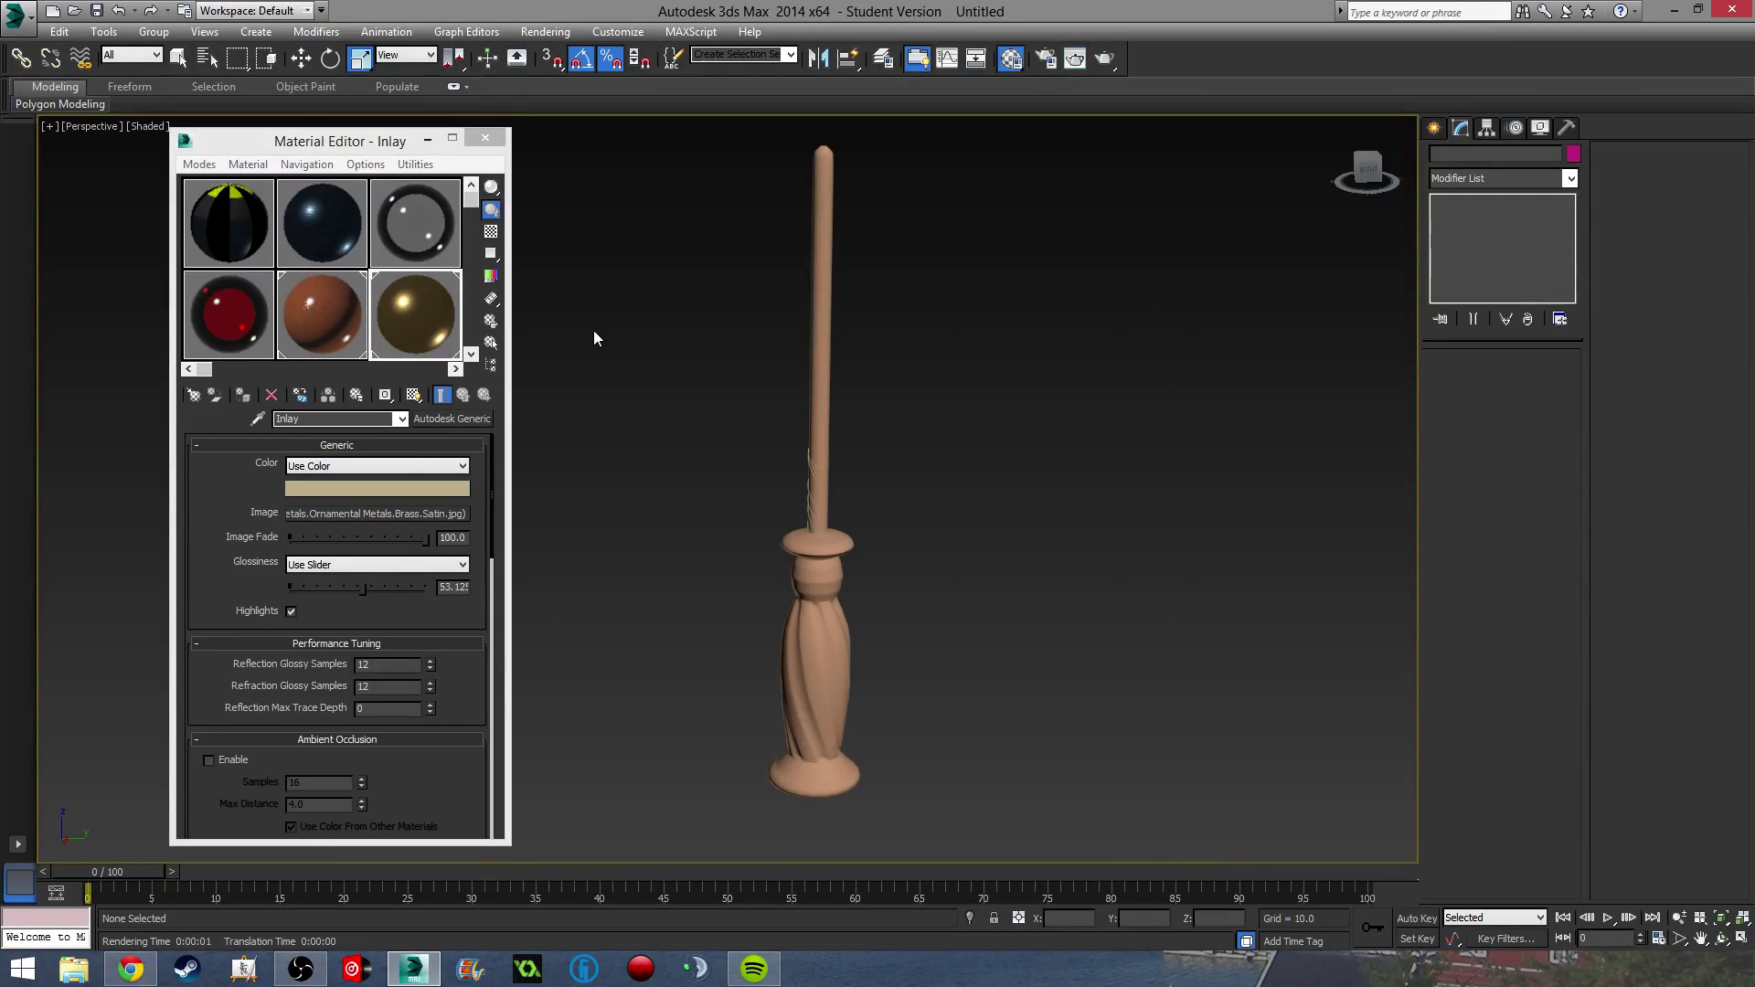
Save the scene as a 3ds Max file named WAND in the scenes folder and exit the program.
click(485, 138)
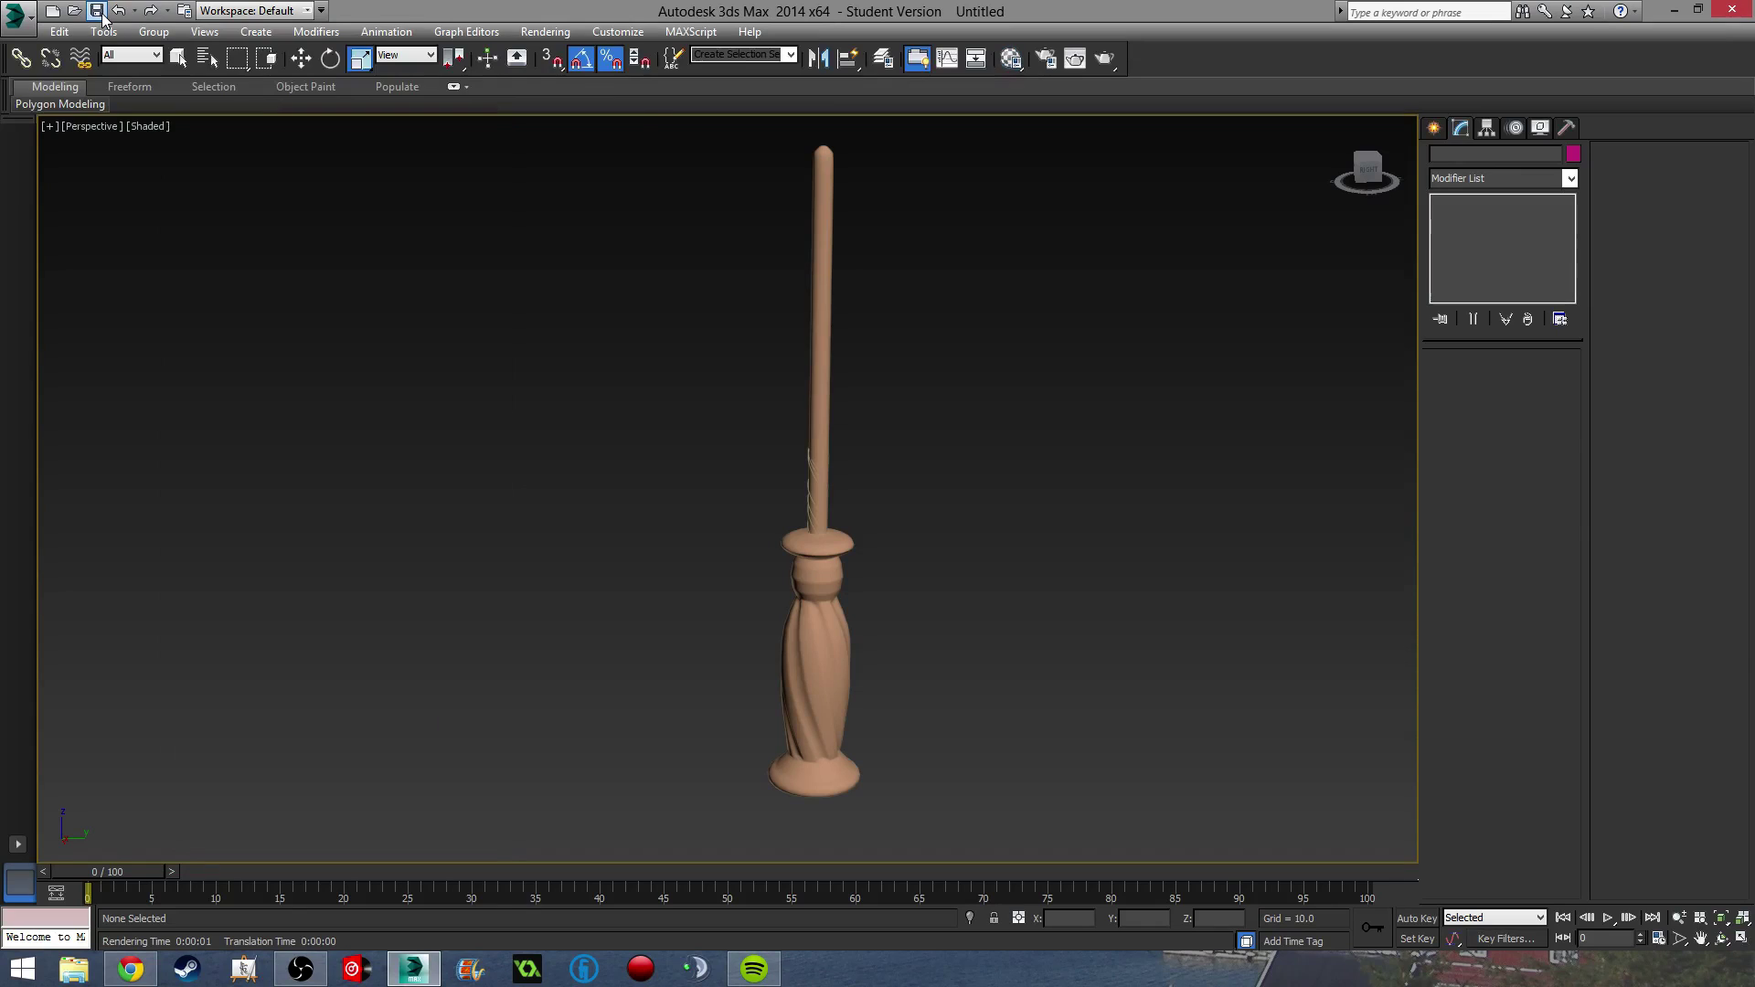
click(96, 10)
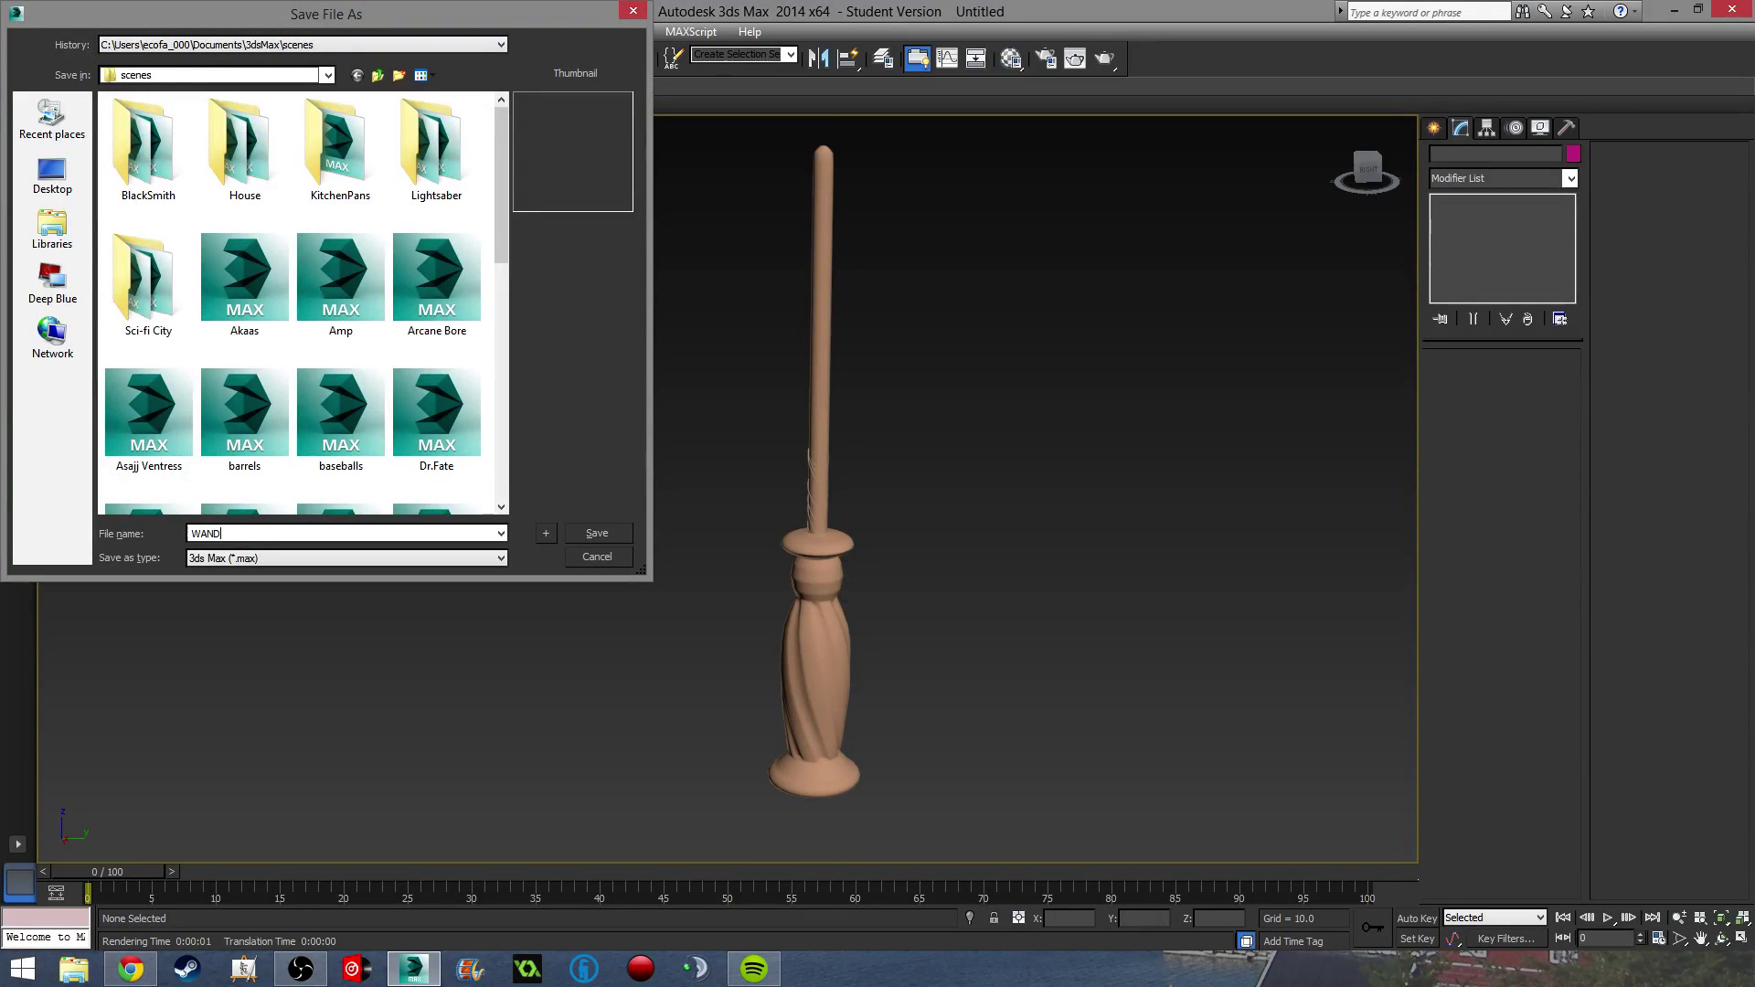
click(596, 535)
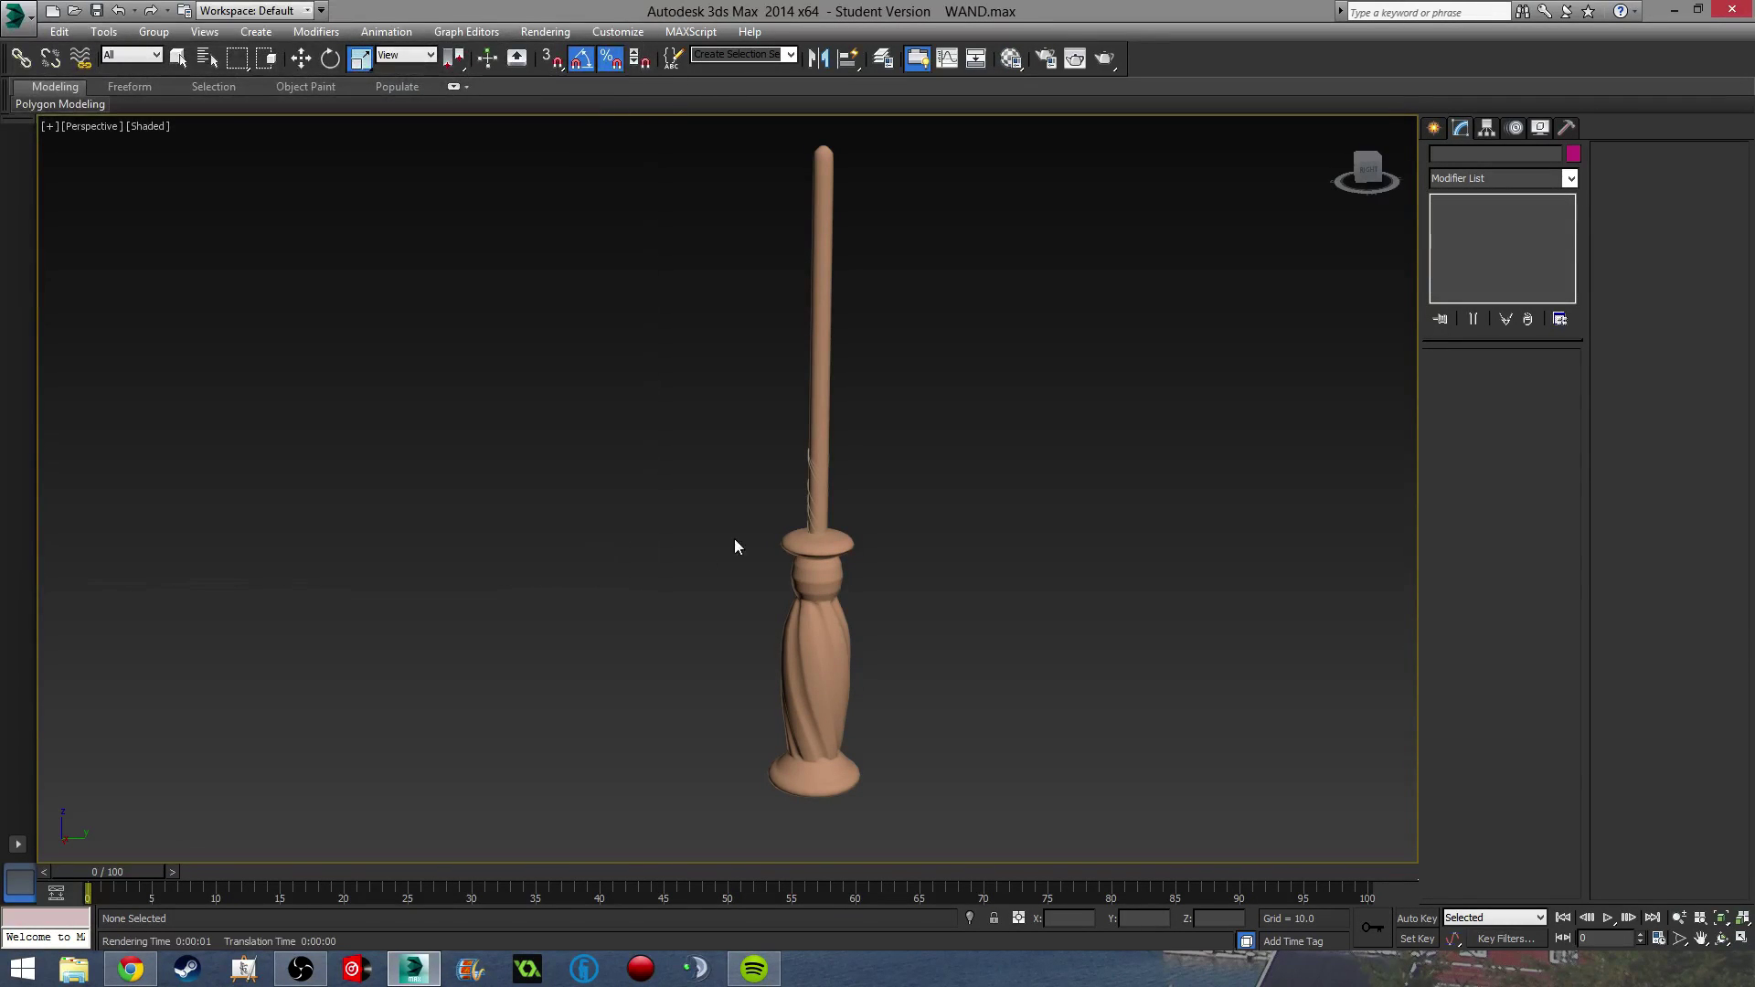
click(1734, 9)
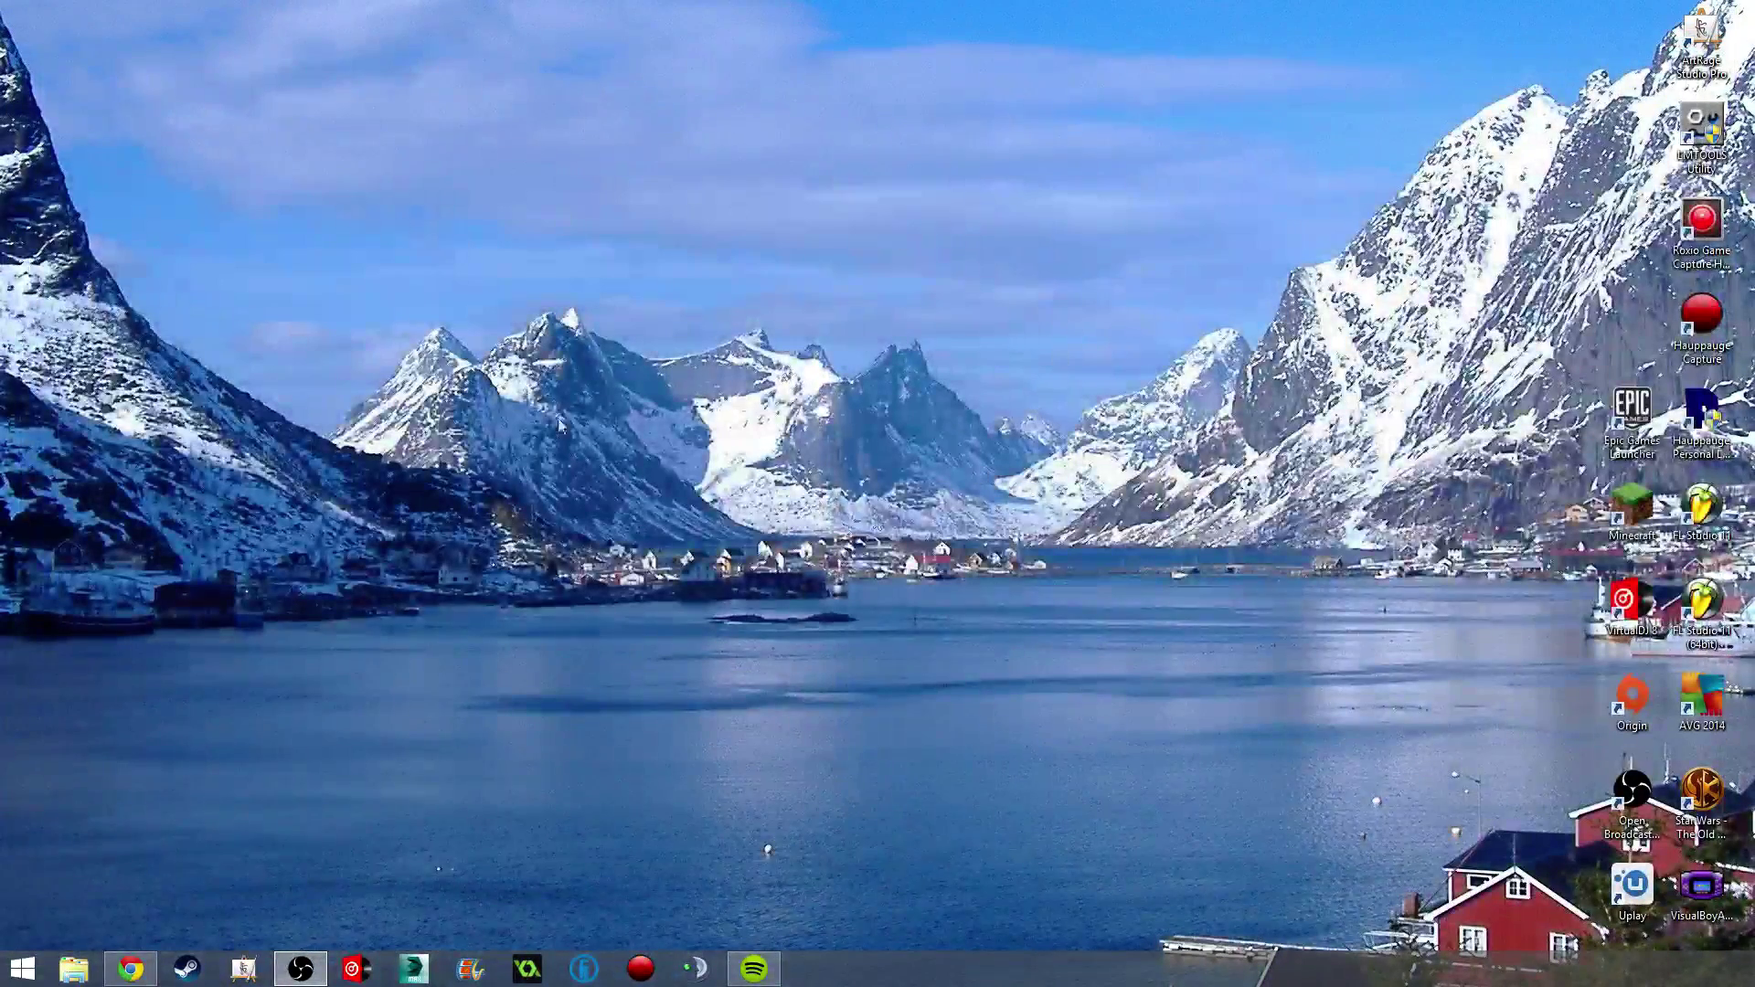
drag(0, 72, 895, 93)
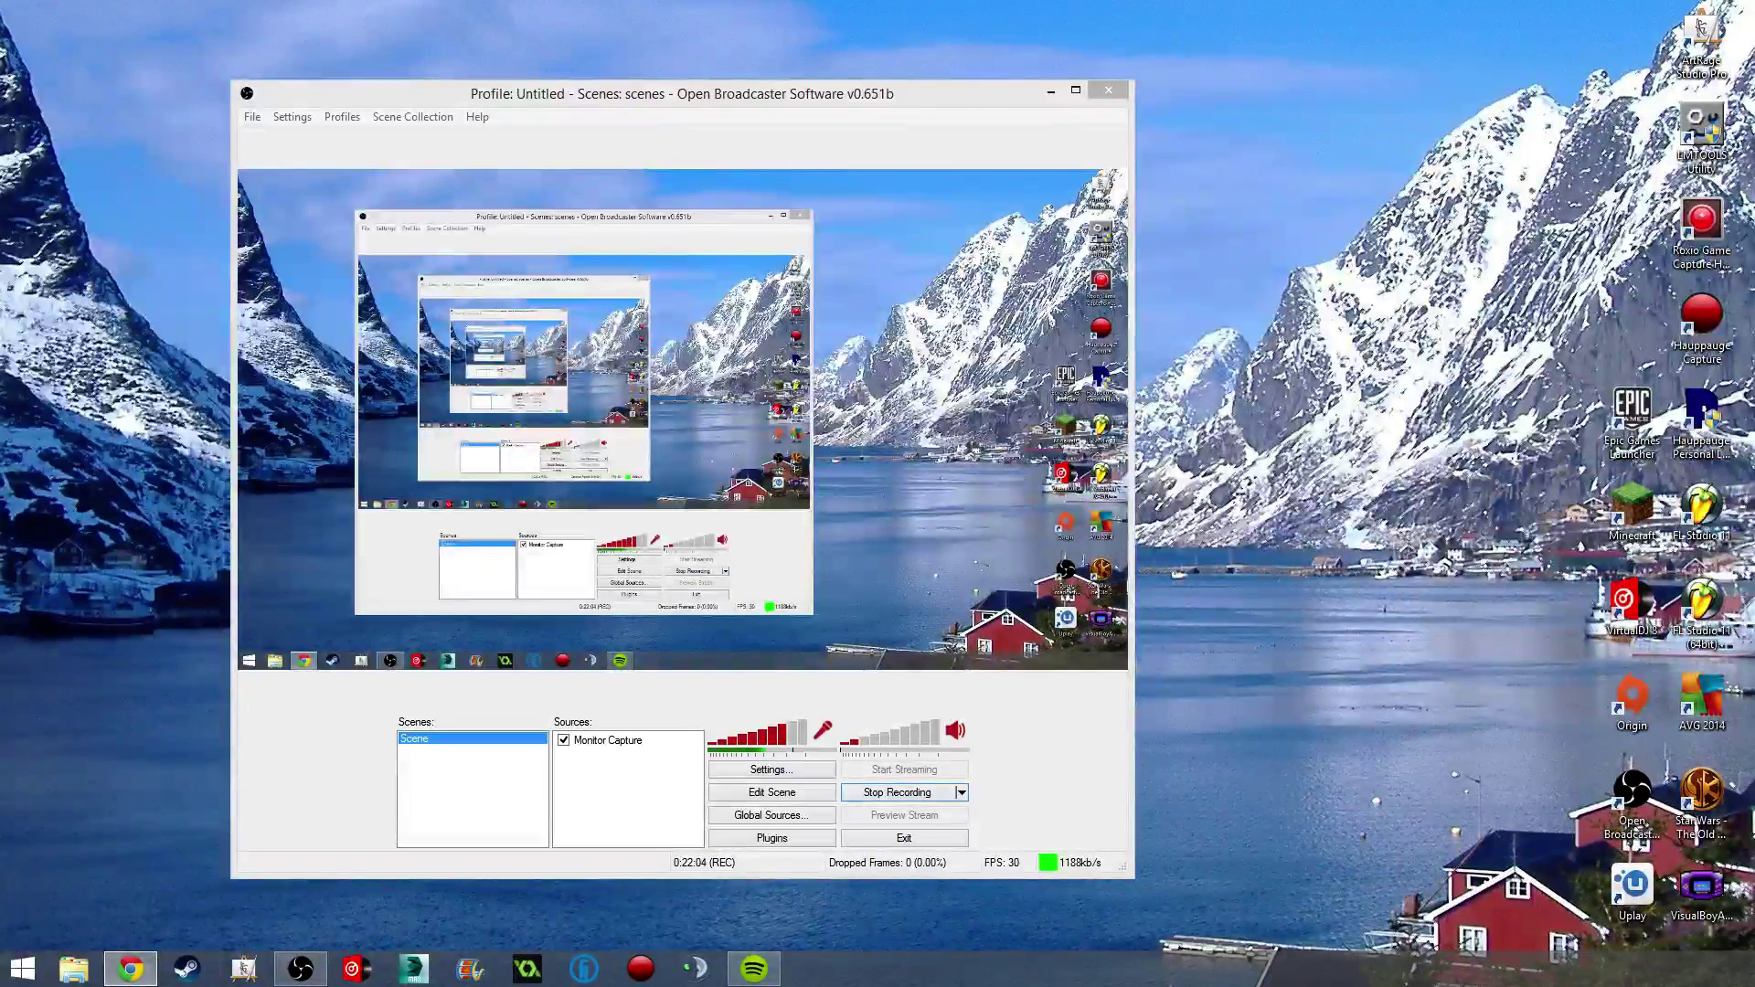
drag(914, 86, 1041, 85)
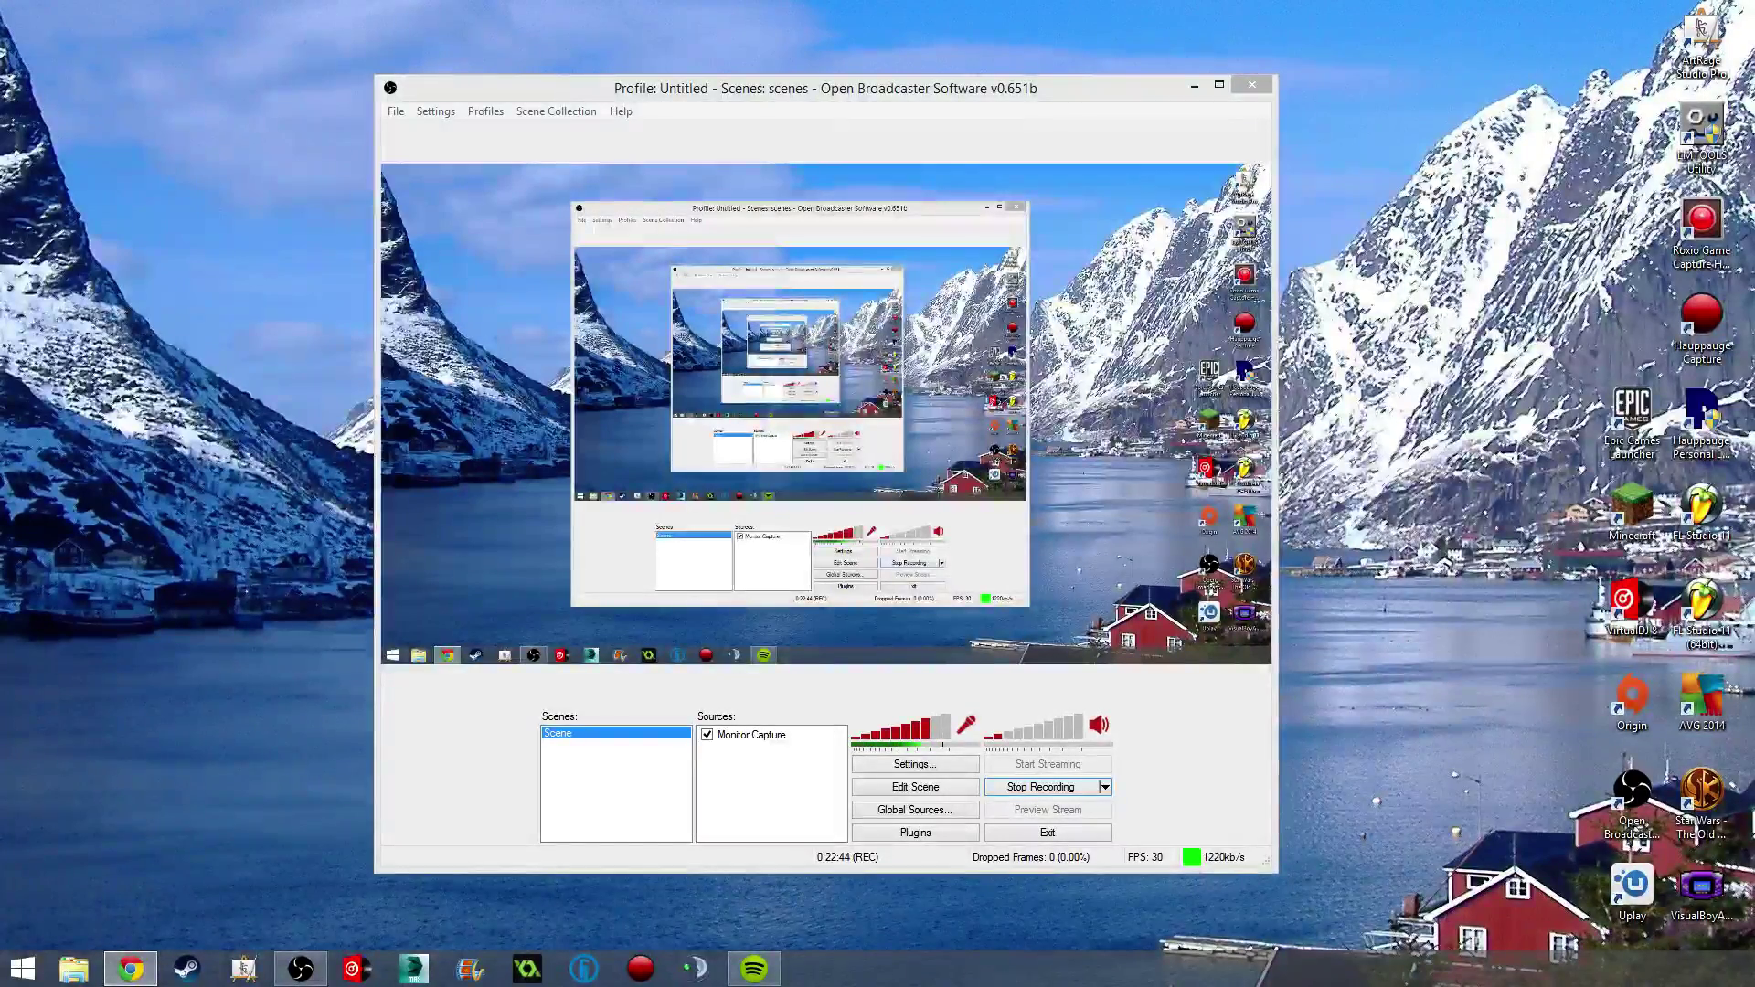
click(1092, 92)
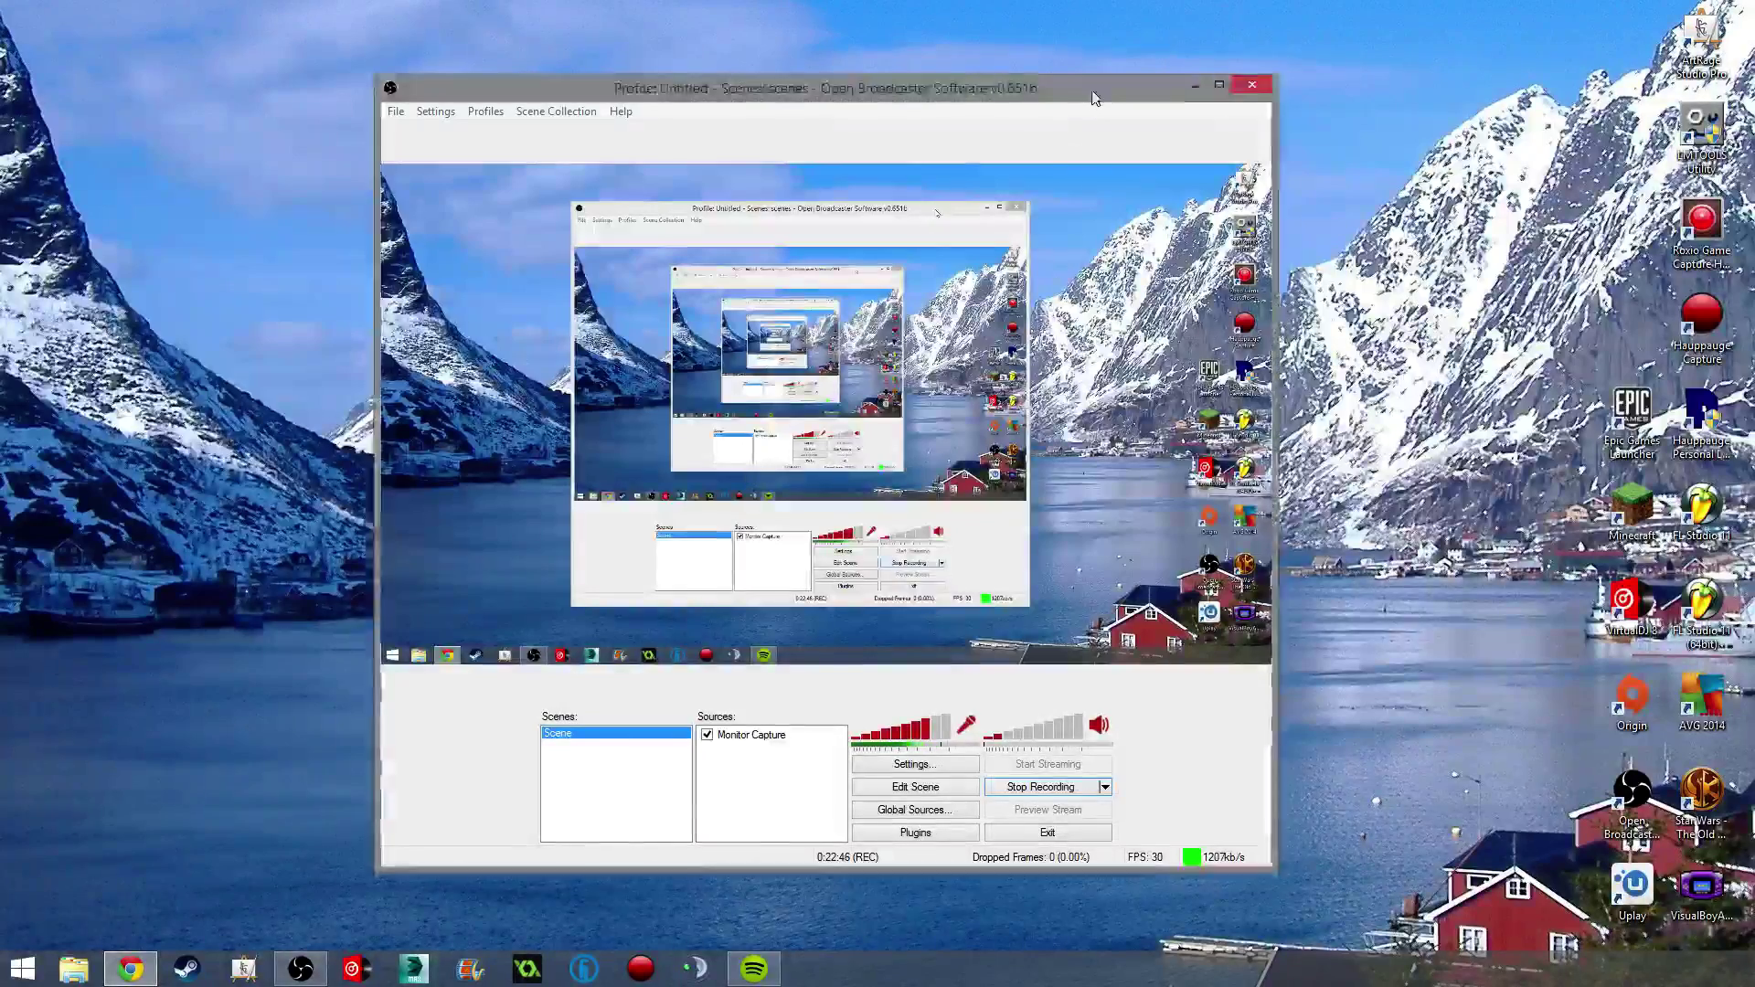
drag(1095, 97, 1184, 108)
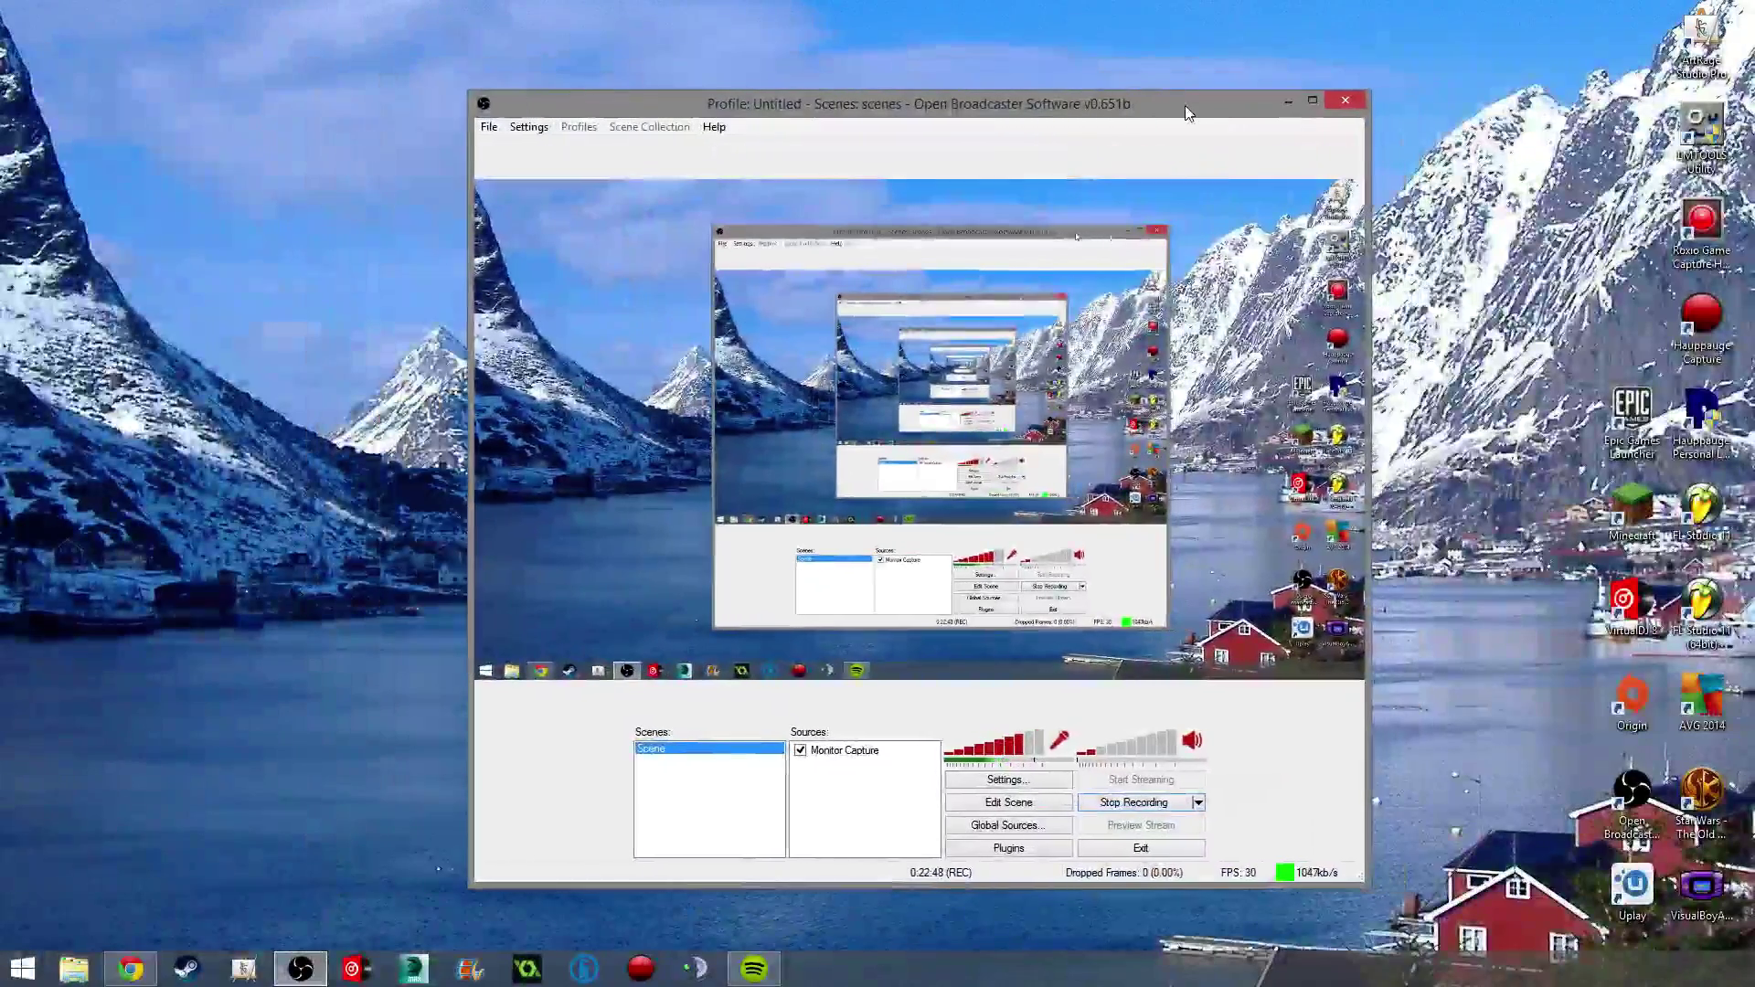